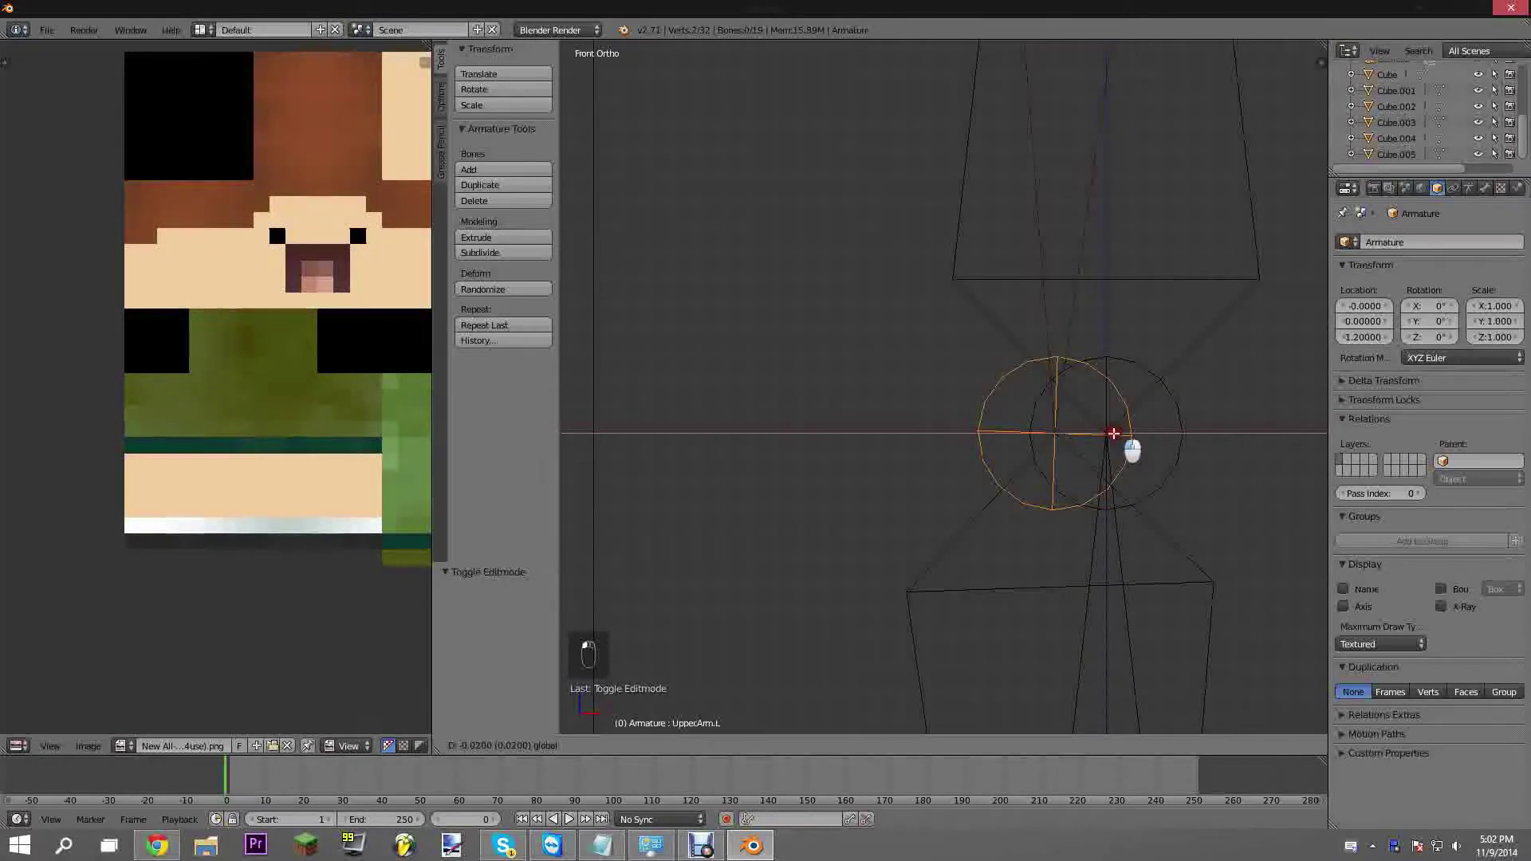
Shift the armature's elbow joints by -0.02 along the X axis
{"action": "left_click_drag", "start_coordinate": [1114, 434], "coordinate": [1113, 434]}
{"action": "middle_click_drag", "start_coordinate": [1108, 478], "coordinate": [966, 446], "text": "shift"}
{"action": "scroll", "coordinate": [1047, 443], "scroll_direction": "up", "scroll_amount": 1}
{"action": "scroll", "coordinate": [1040, 431], "scroll_direction": "down", "scroll_amount": 5}
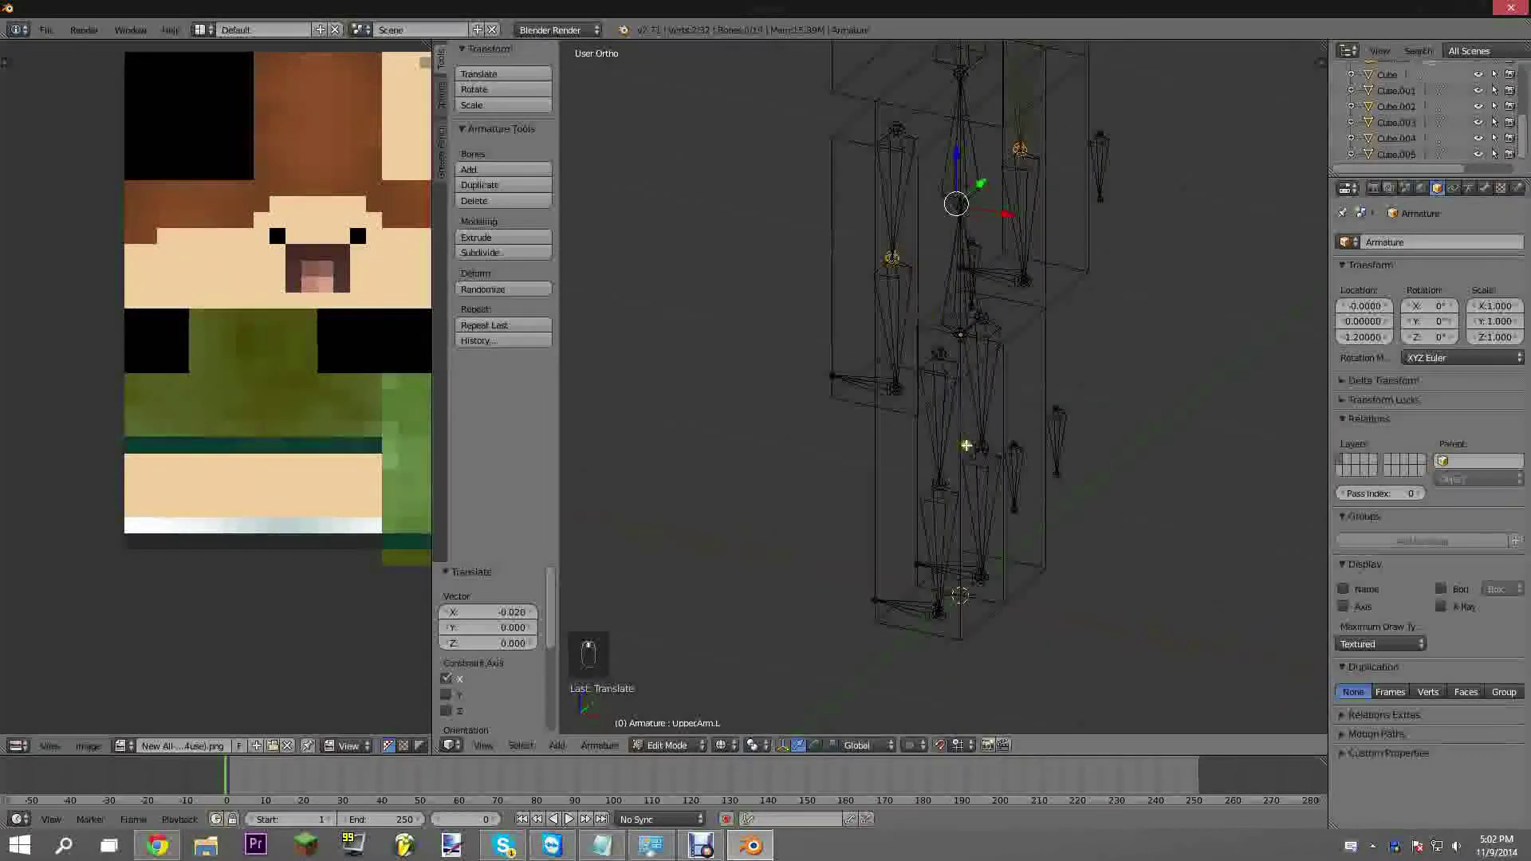
Shift the knee joints of the upper leg bones by 0.02 along the X axis
{"action": "key", "text": "KP_1"}
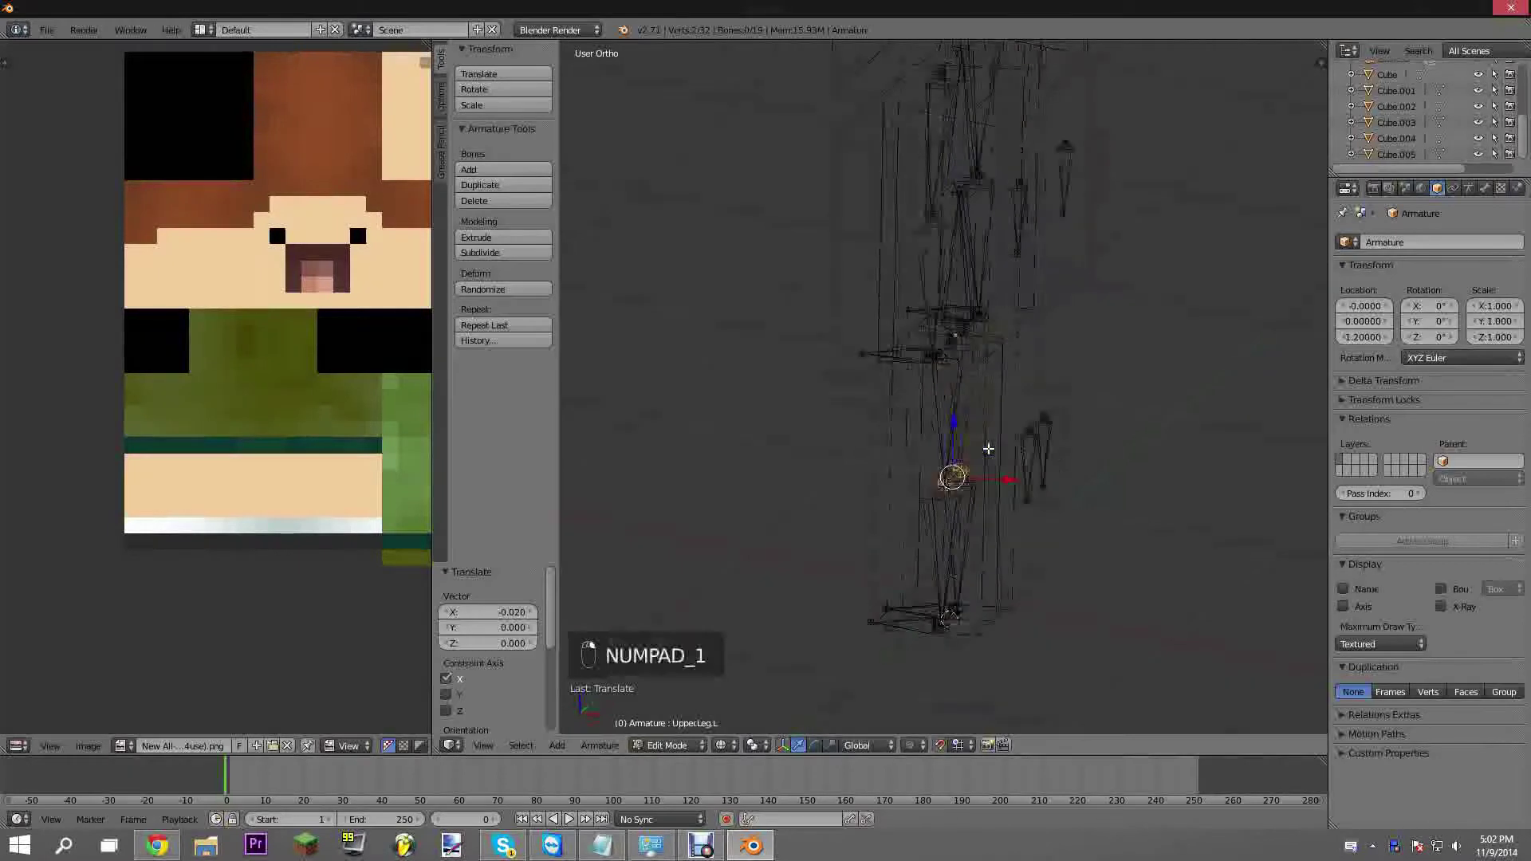
{"action": "middle_click_drag", "start_coordinate": [941, 337], "coordinate": [905, 211], "text": "shift"}
{"action": "scroll", "coordinate": [1021, 352], "scroll_direction": "up", "scroll_amount": 6}
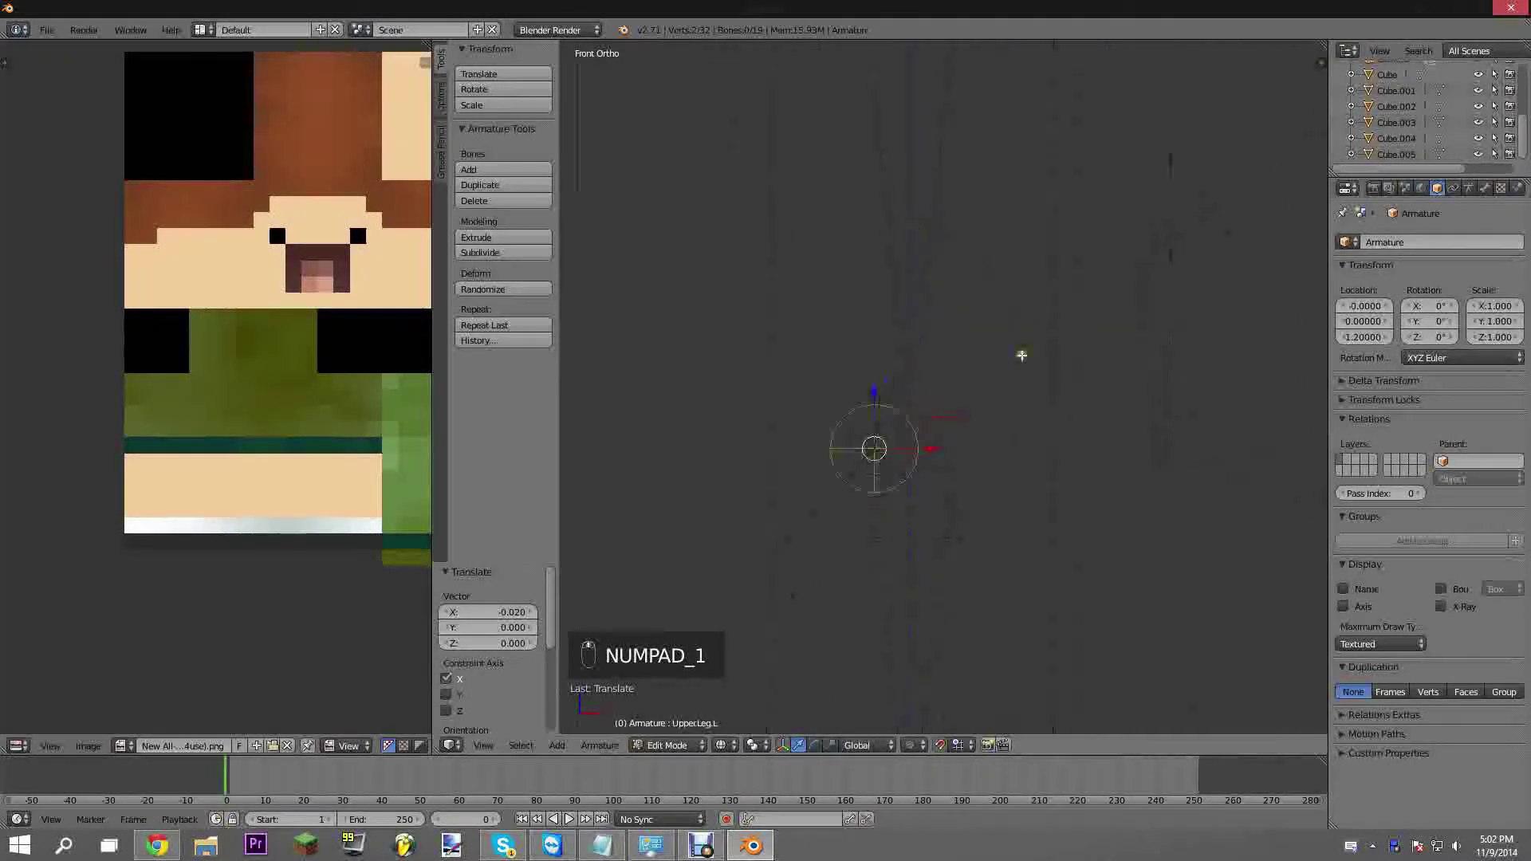
{"action": "middle_click_drag", "start_coordinate": [904, 471], "coordinate": [929, 423], "text": "shift"}
{"action": "left_click_drag", "start_coordinate": [931, 422], "coordinate": [963, 418]}
{"action": "scroll", "coordinate": [943, 303], "scroll_direction": "down", "scroll_amount": 9}
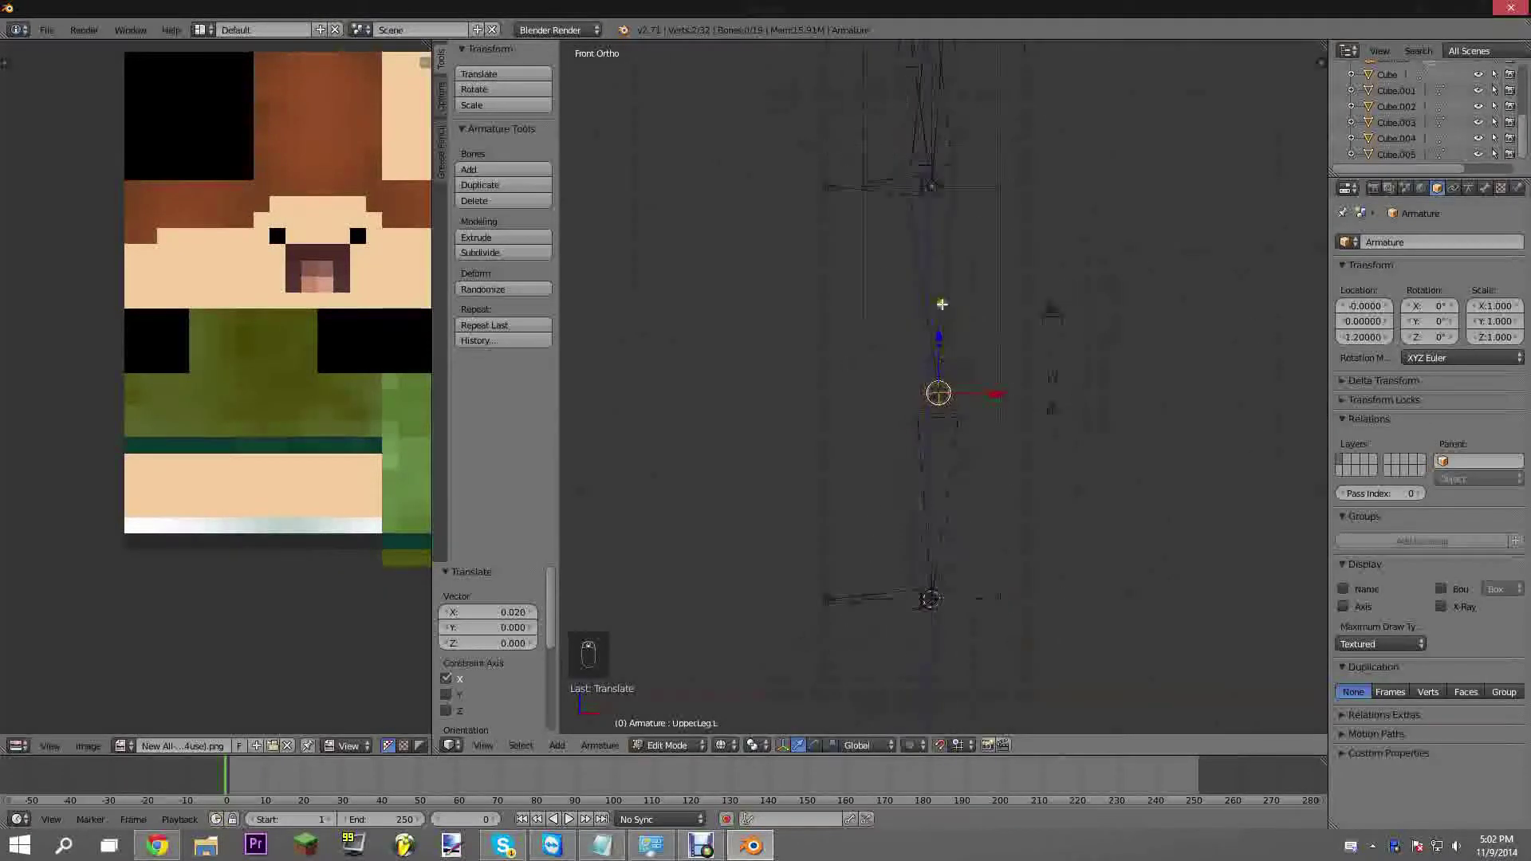
Test the right arm's bending in Pose Mode by moving the Control.Arm.R bone and cancelling the move
{"action": "middle_click_drag", "start_coordinate": [928, 251], "coordinate": [895, 506], "text": "shift"}
{"action": "key", "text": "ctrl+Tab"}
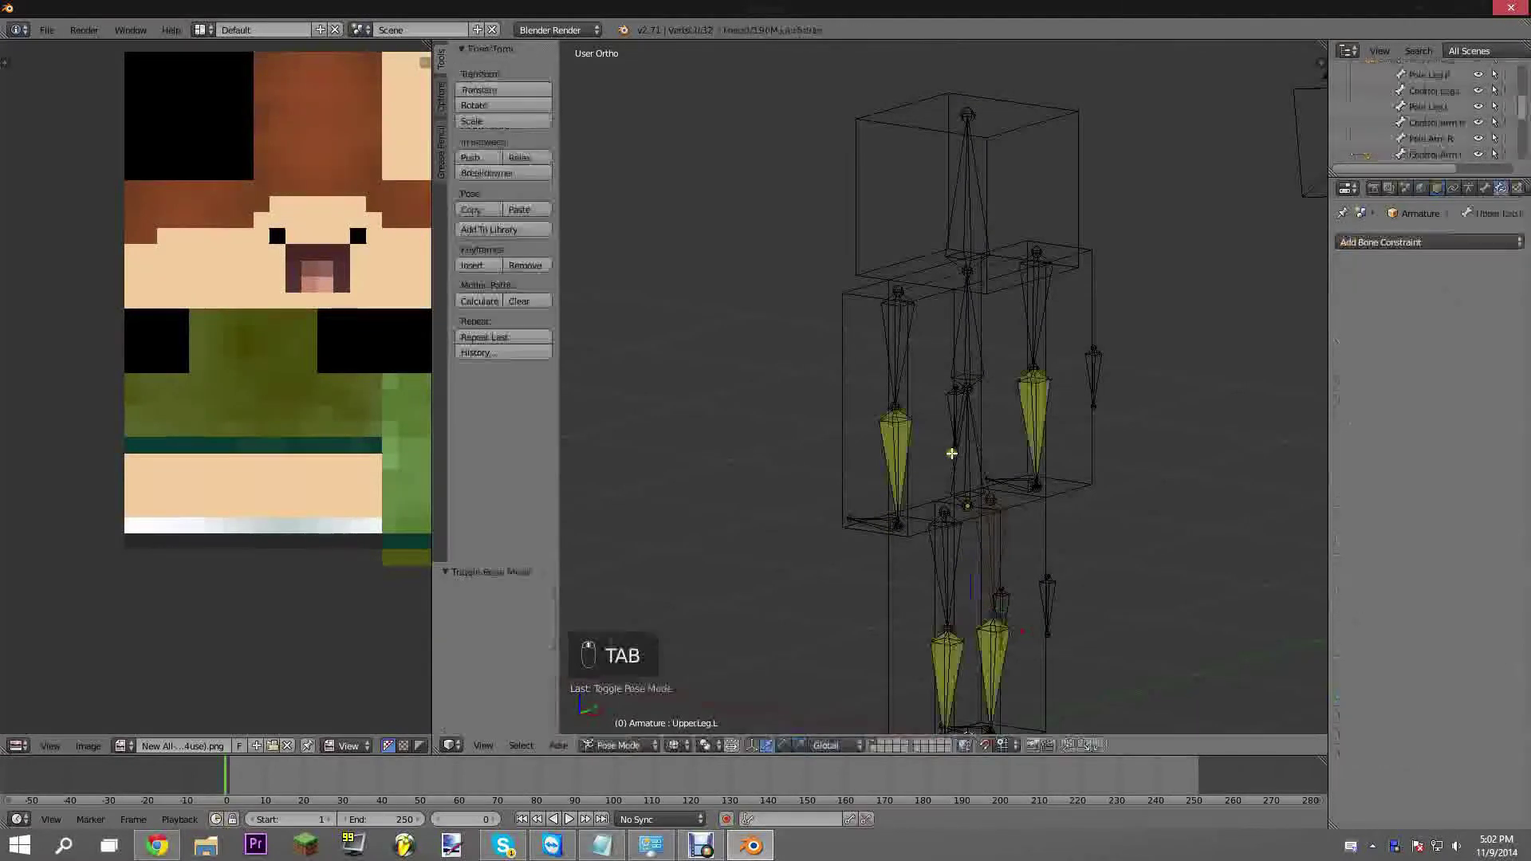
{"action": "middle_click_drag", "start_coordinate": [954, 459], "coordinate": [912, 487]}
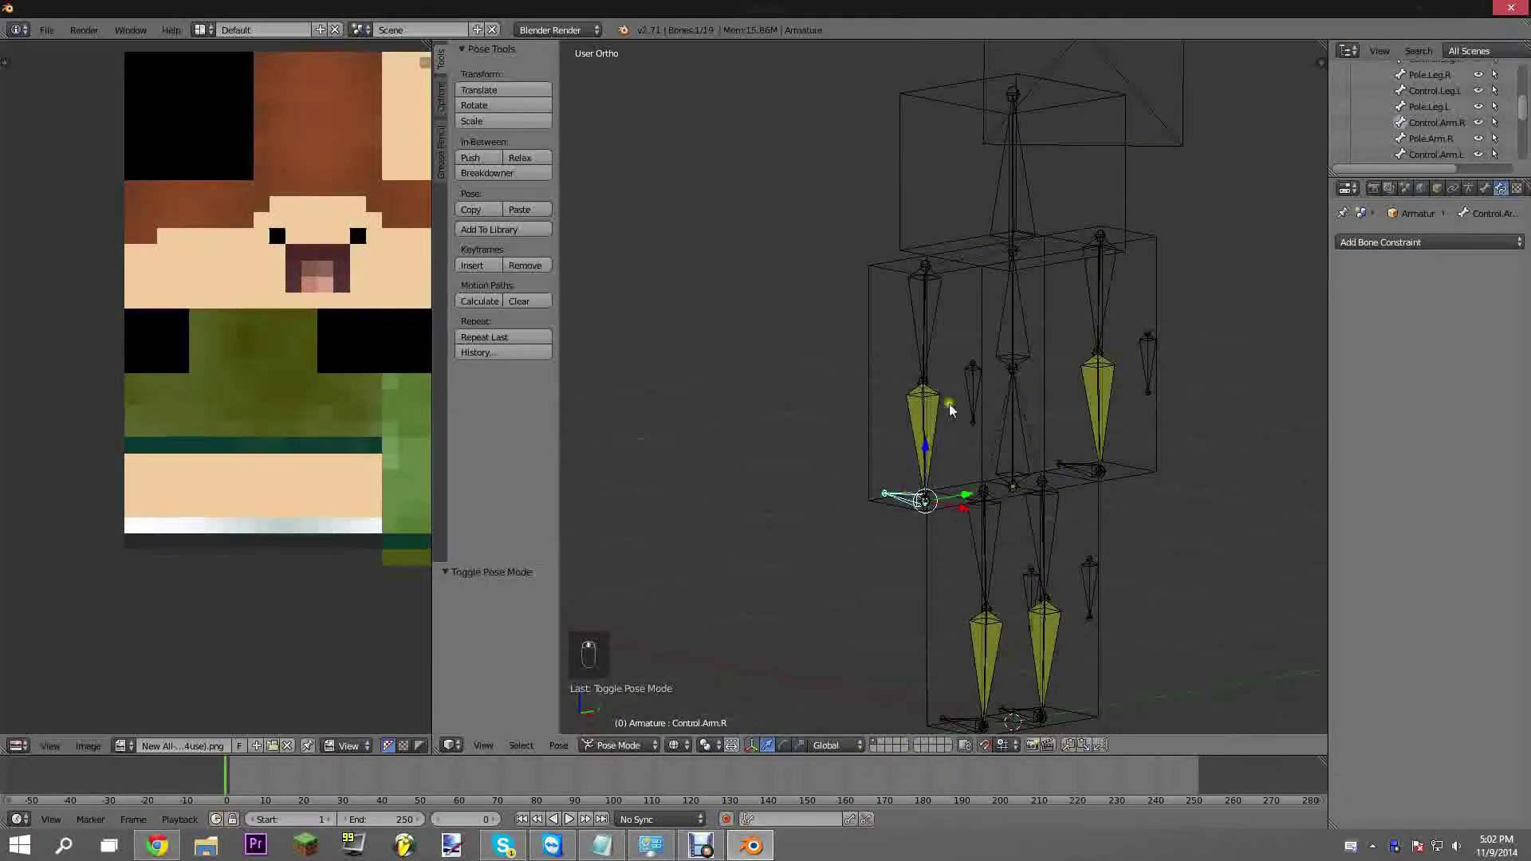
{"action": "key", "text": "g"}
{"action": "right_click", "coordinate": [859, 500]}
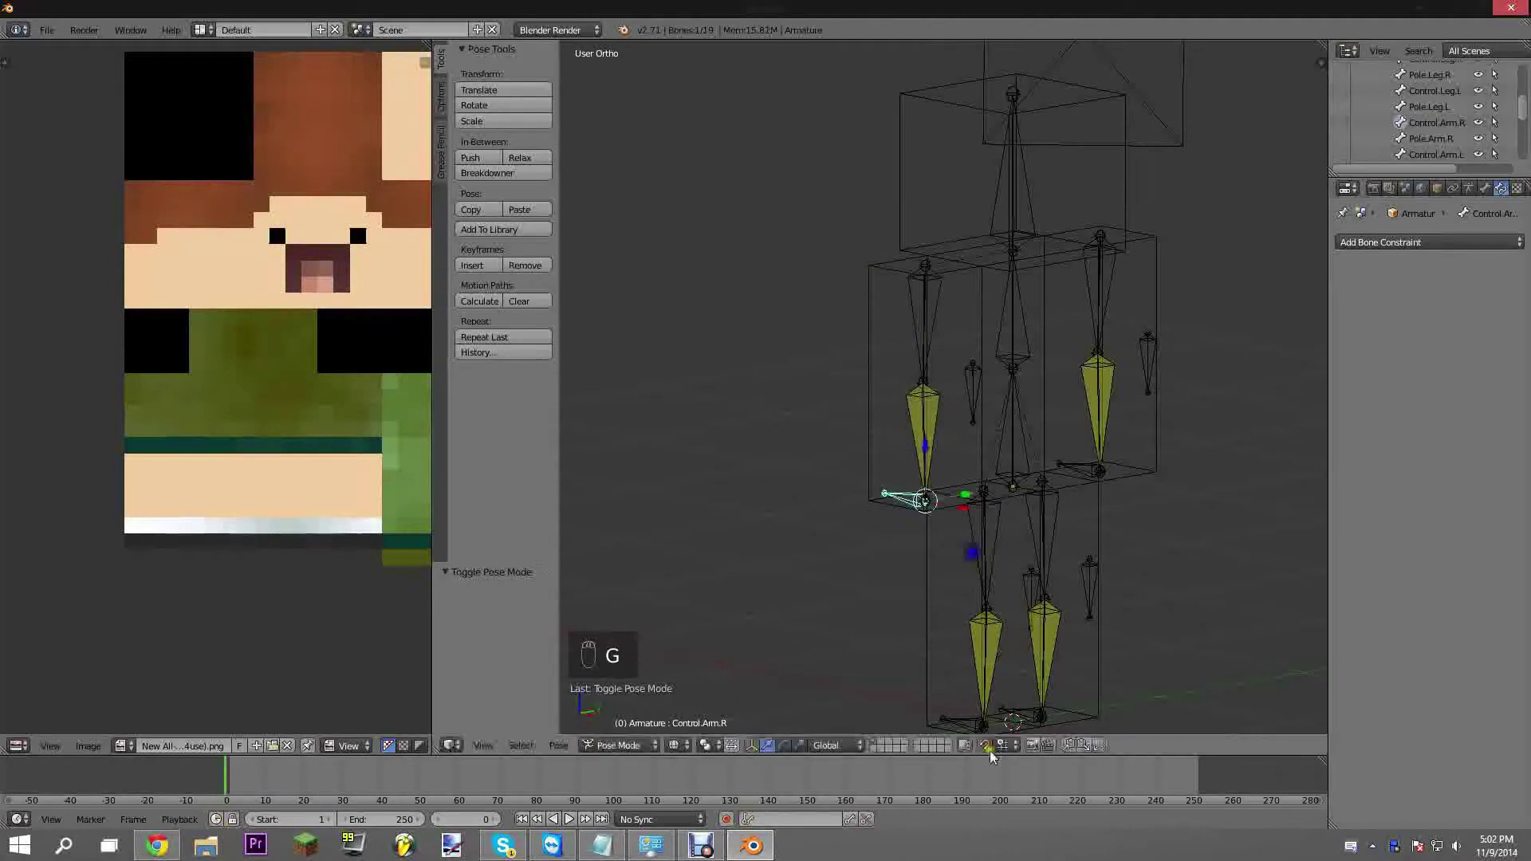
{"action": "key", "text": "g"}
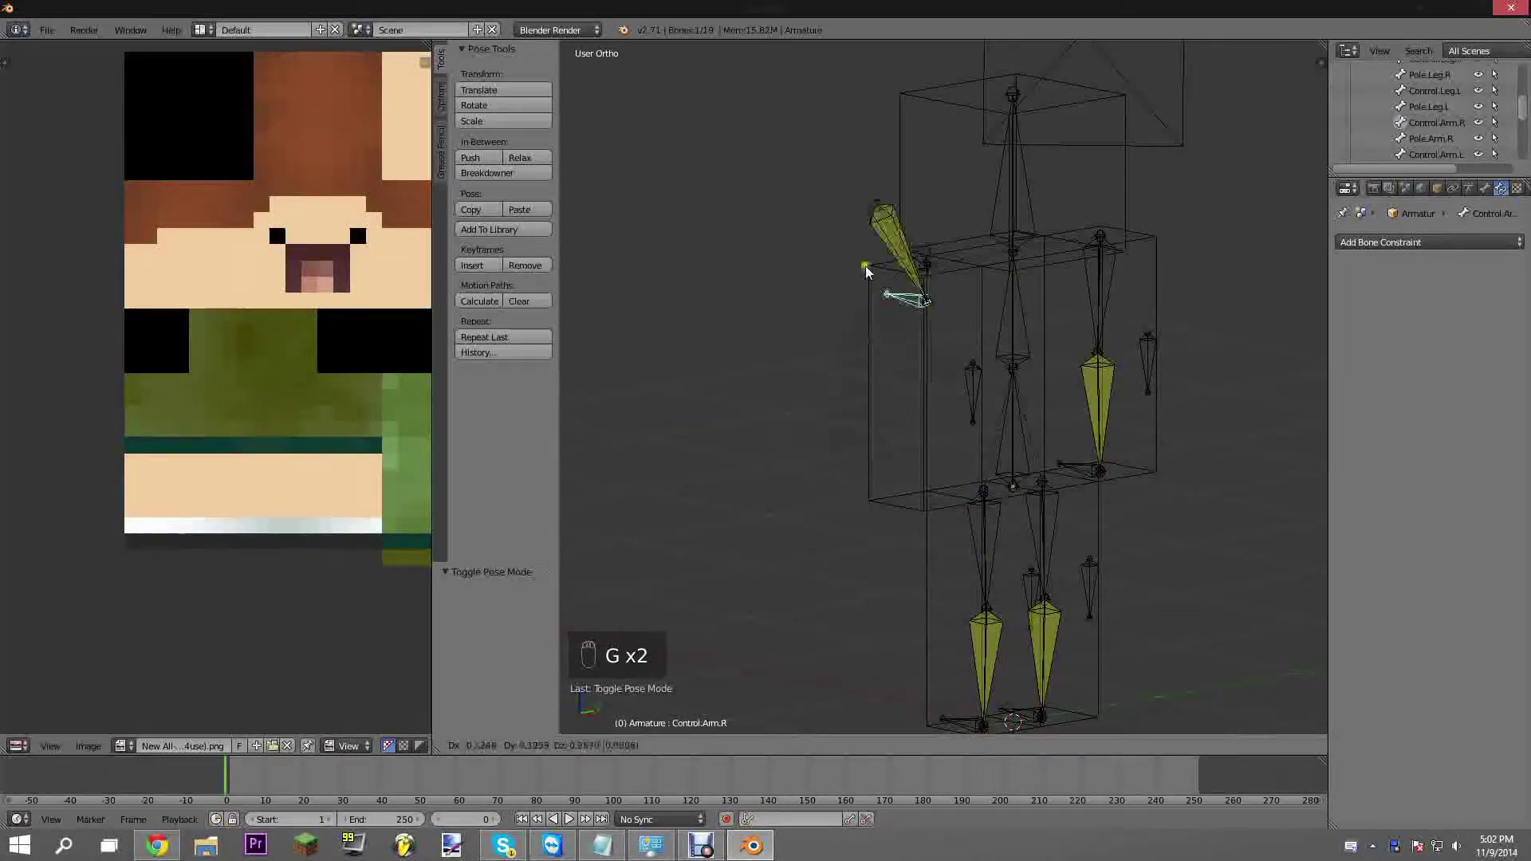
{"action": "right_click", "coordinate": [842, 375]}
In Edit Mode, parent the Pole.Arm.R bone to Control.Arm.R with Keep Offset
{"action": "middle_click_drag", "start_coordinate": [868, 433], "coordinate": [1045, 438]}
{"action": "key", "text": "Tab"}
{"action": "right_click", "coordinate": [949, 414]}
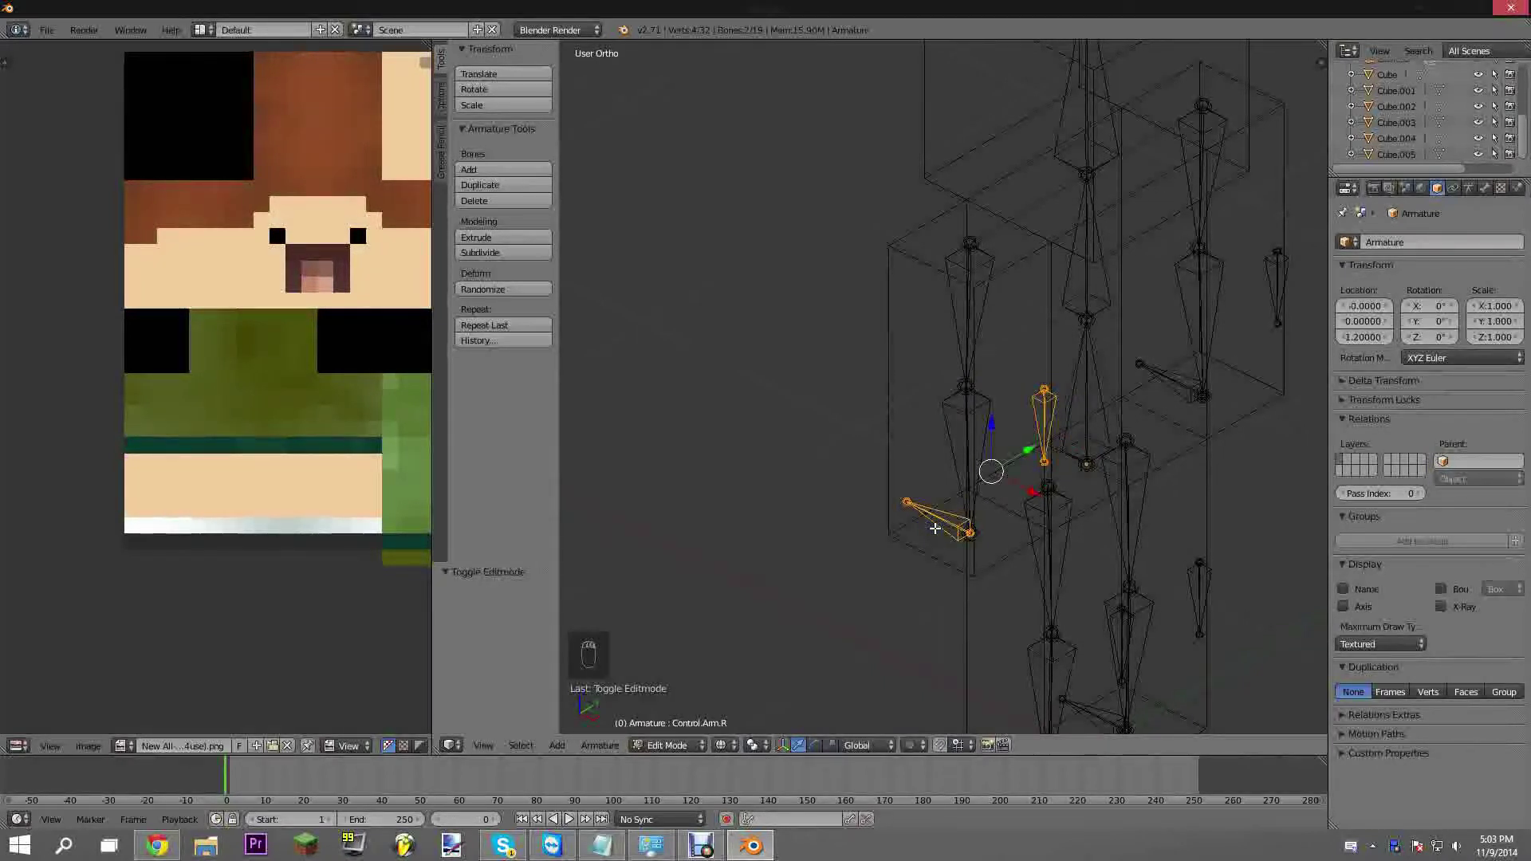
{"action": "key", "text": "ctrl+p"}
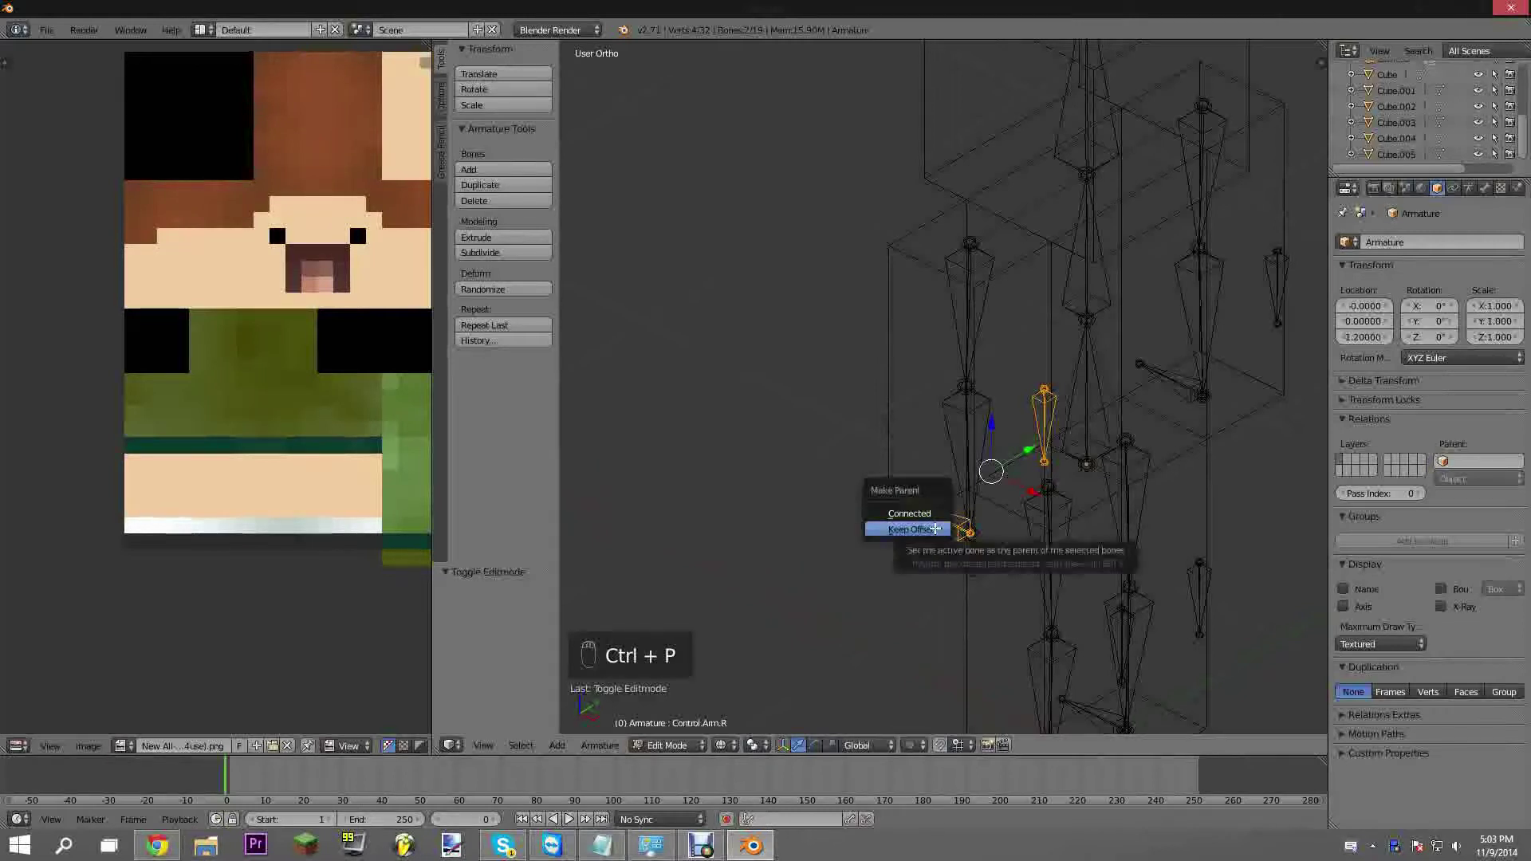
{"action": "left_click", "coordinate": [934, 529]}
Parent the left arm's pole bone to Control.Arm.L with Keep Offset
{"action": "middle_click_drag", "start_coordinate": [934, 528], "coordinate": [1189, 308]}
{"action": "scroll", "coordinate": [1000, 480], "scroll_direction": "up", "scroll_amount": 4}
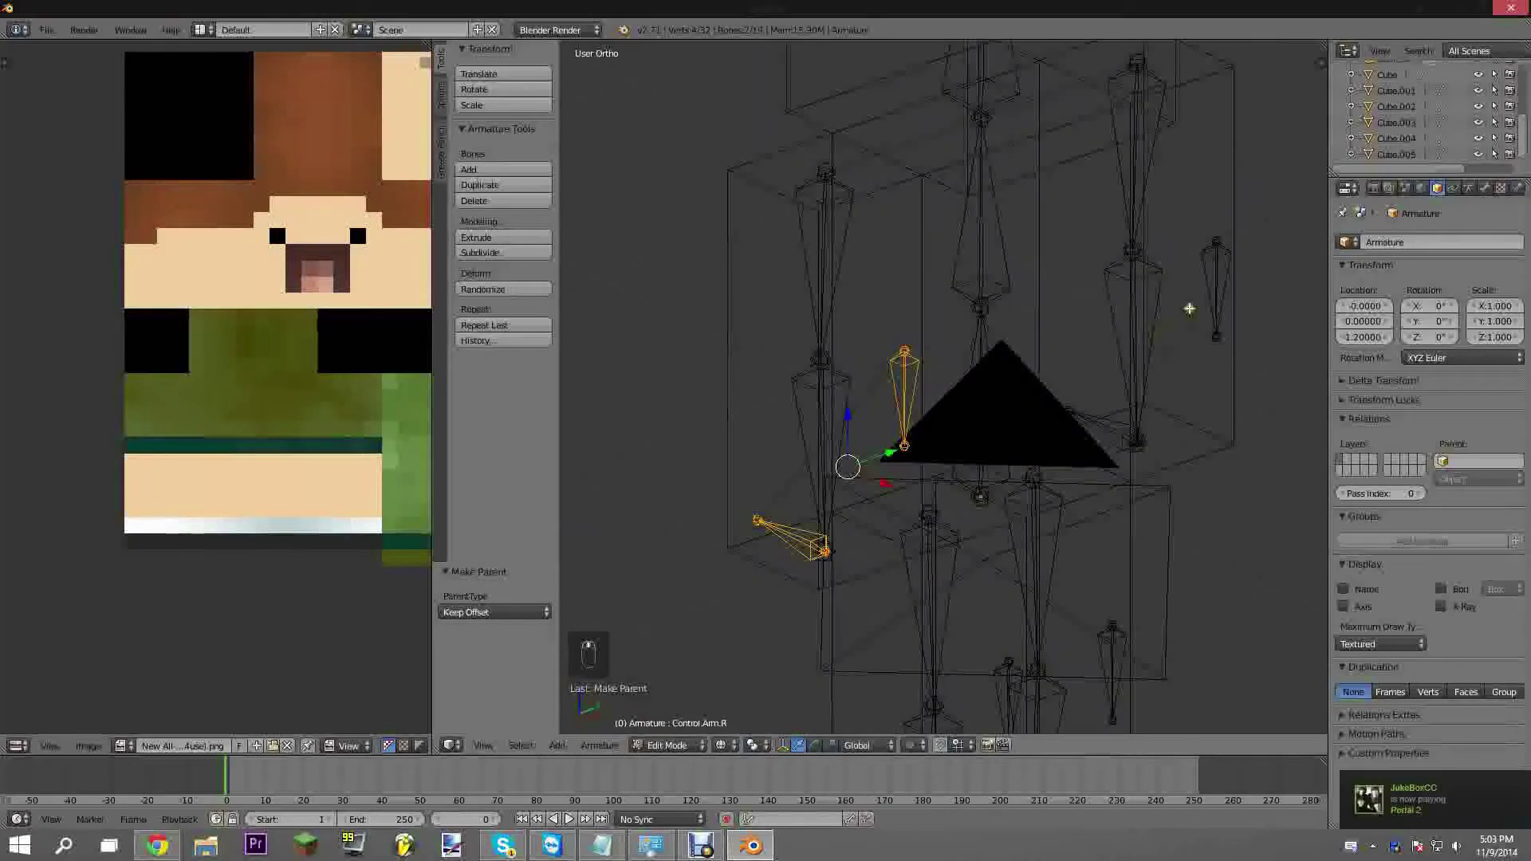
{"action": "key", "text": "ctrl+p"}
{"action": "left_click", "coordinate": [1115, 433]}
Parent each leg's pole bone to its own control bone, Control.Leg.R and Control.Leg.L, with Keep Offset
{"action": "middle_click_drag", "start_coordinate": [927, 677], "coordinate": [929, 422], "text": "shift"}
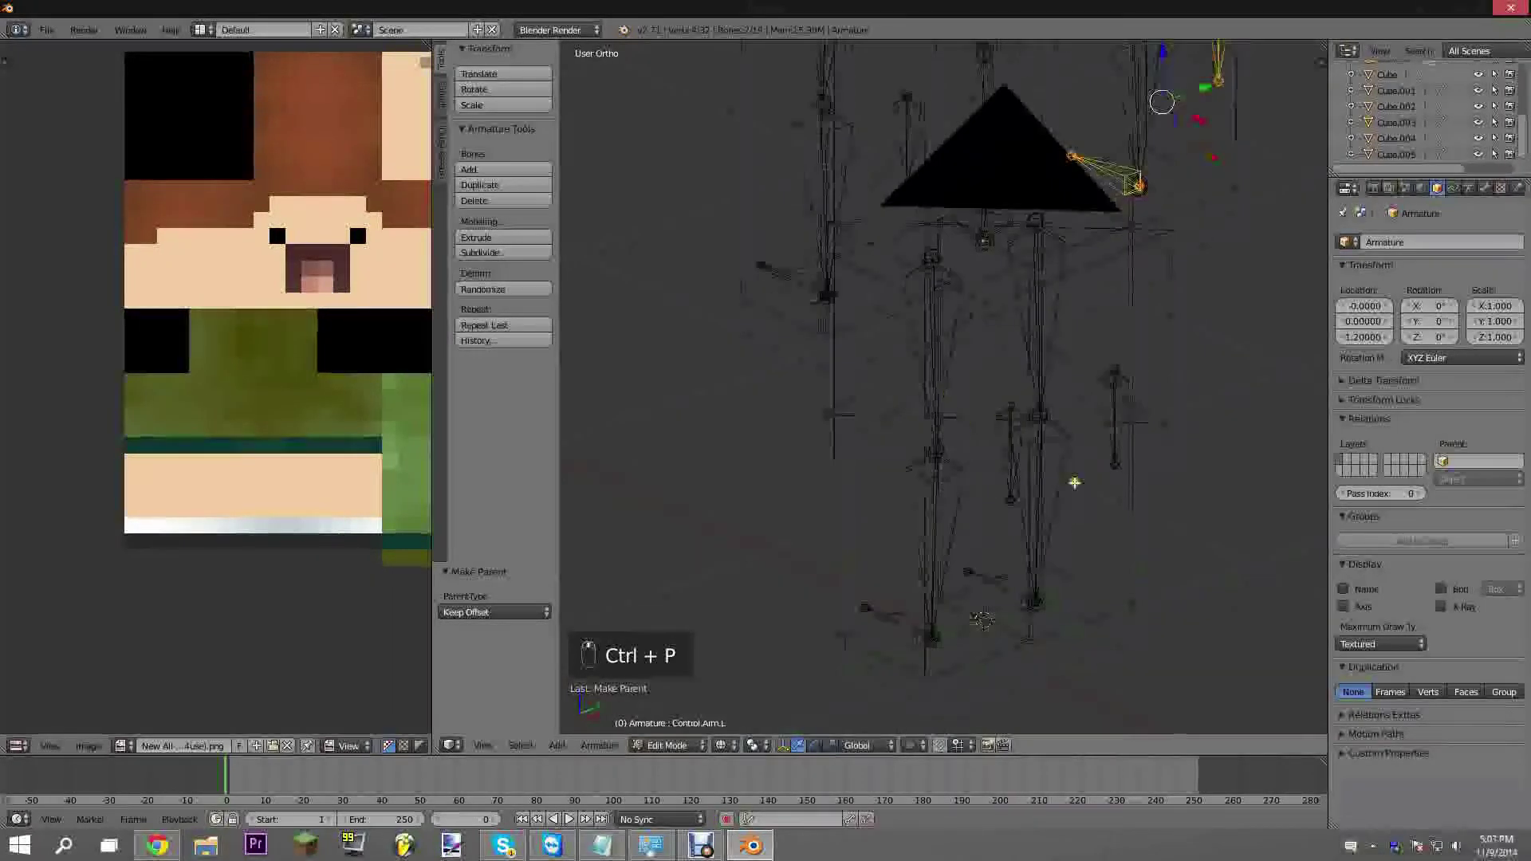
{"action": "middle_click_drag", "start_coordinate": [1074, 482], "coordinate": [1036, 505]}
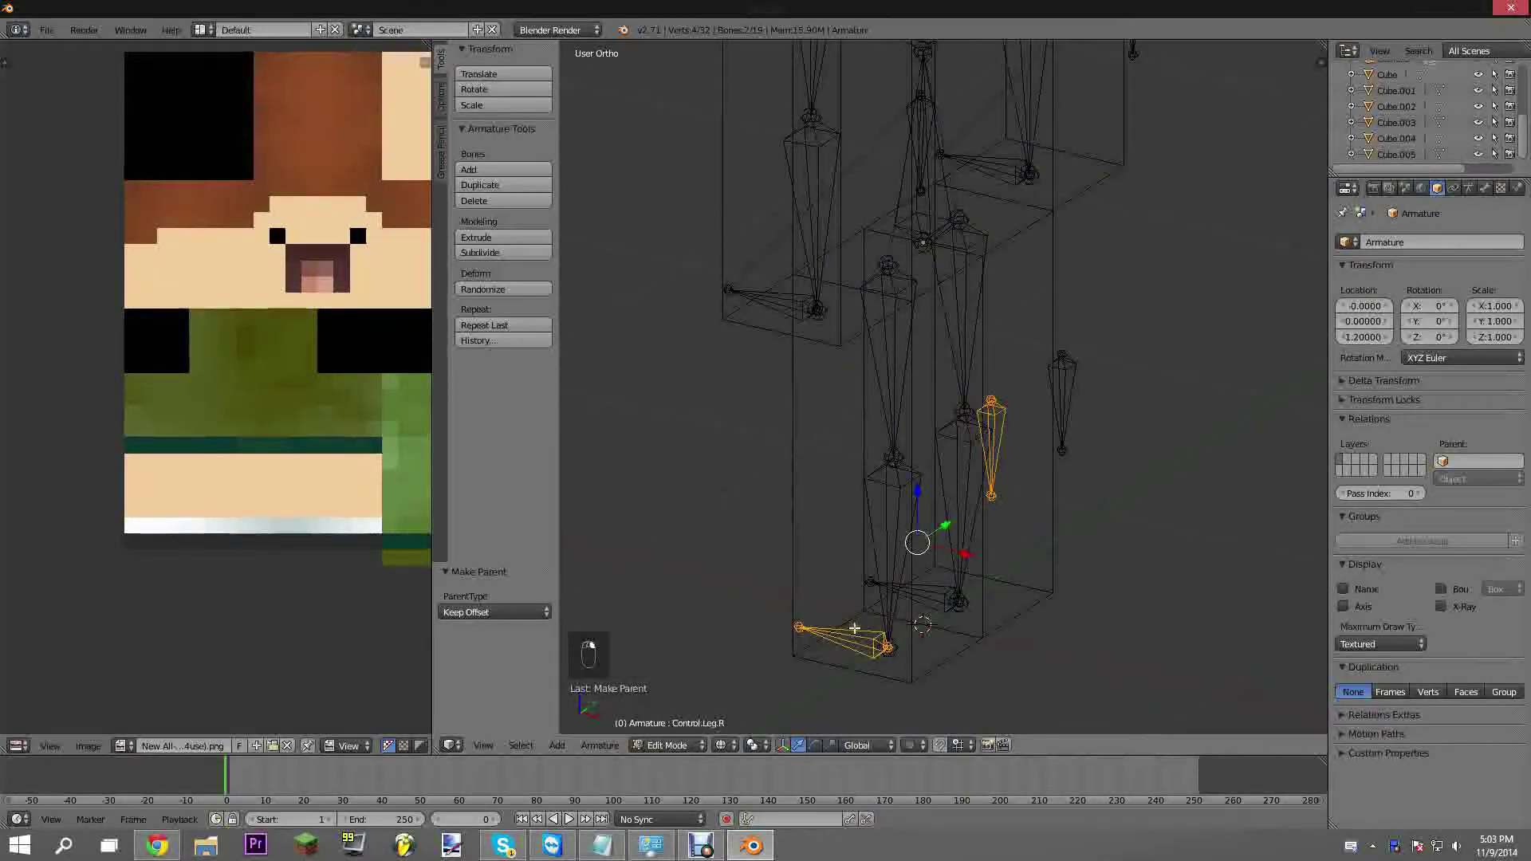
{"action": "key", "text": "ctrl+p"}
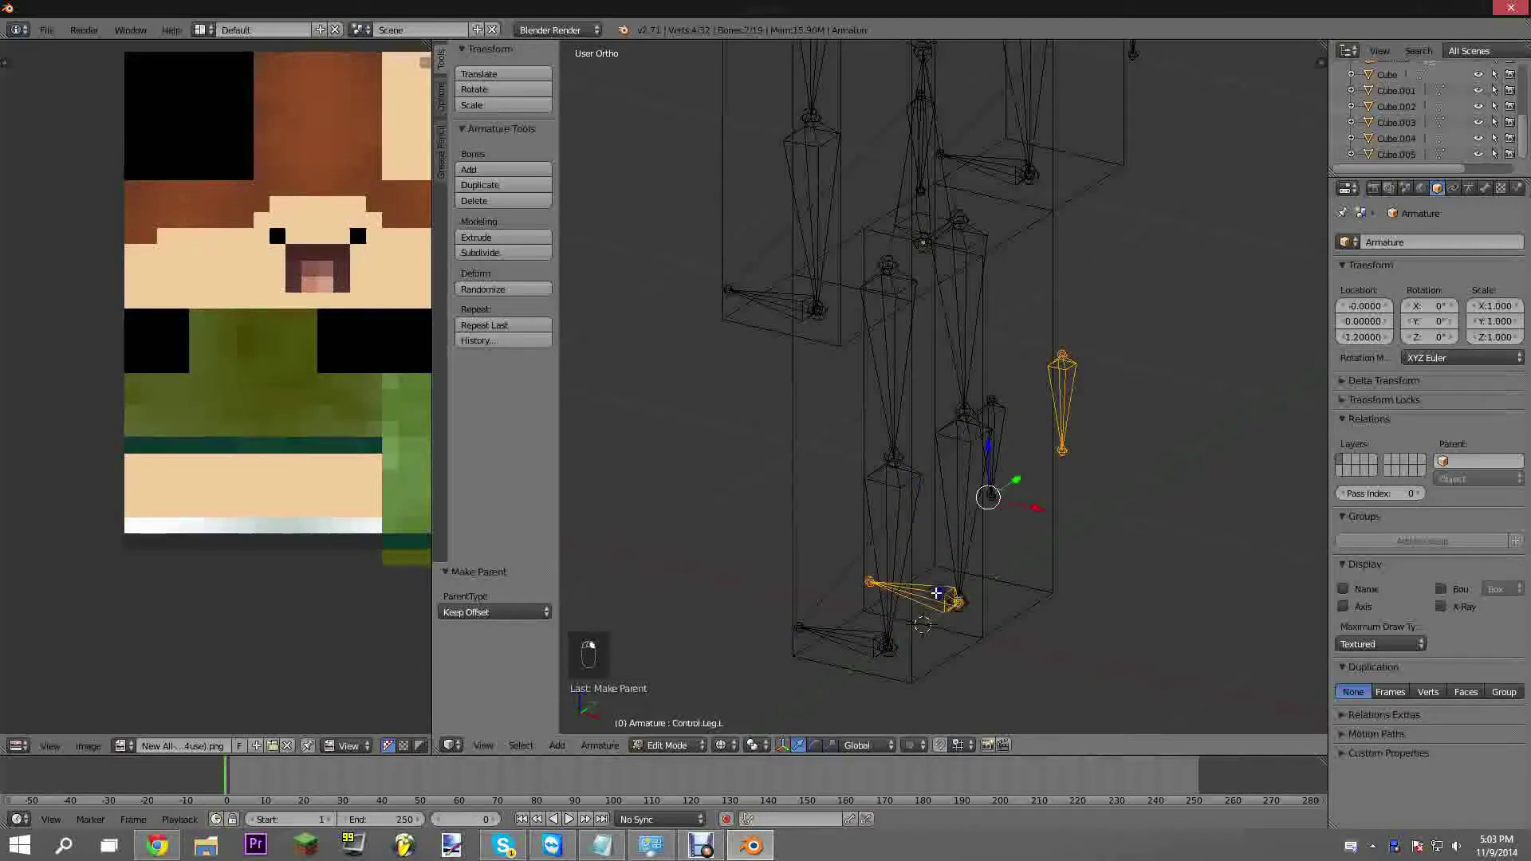
{"action": "key", "text": "ctrl+p"}
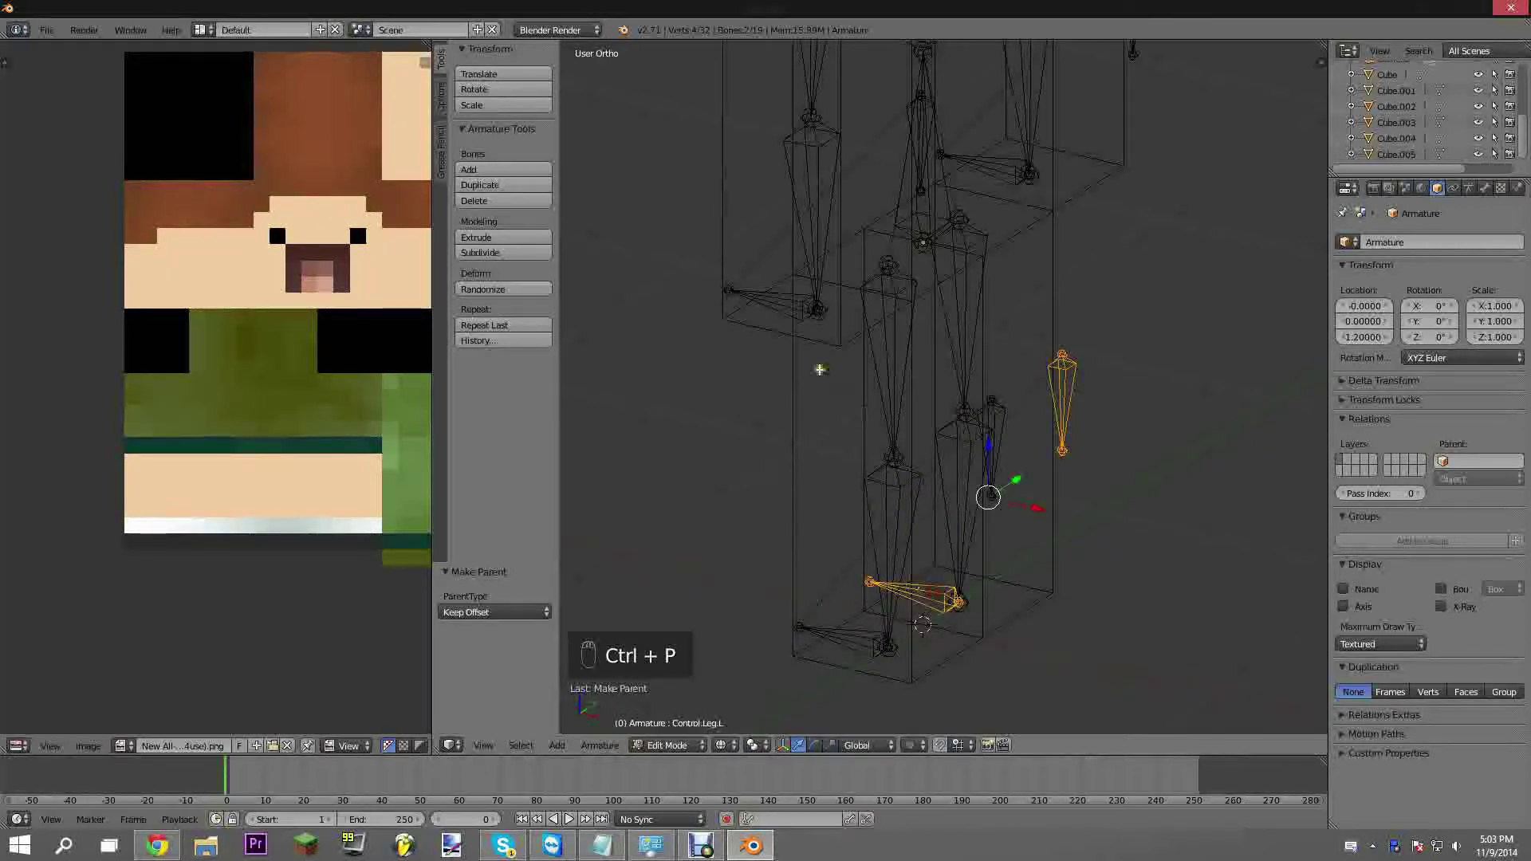
Parent the Control.Arm.R bone to the Lower.Torso bone with Keep Offset
{"action": "middle_click_drag", "start_coordinate": [818, 411], "coordinate": [913, 438], "text": "shift"}
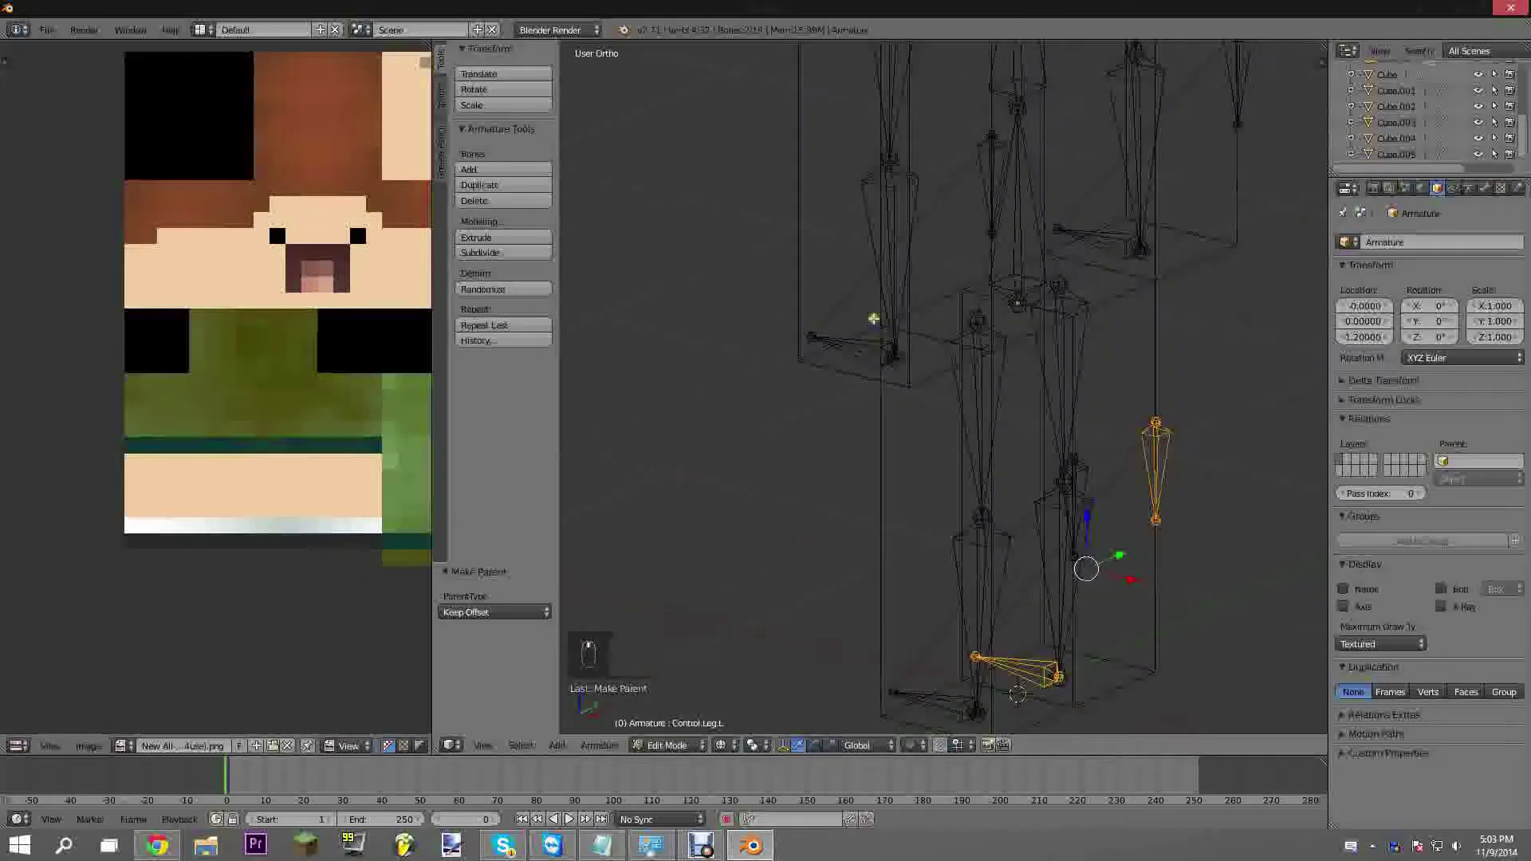
{"action": "right_click", "coordinate": [862, 345]}
{"action": "middle_click_drag", "start_coordinate": [867, 348], "coordinate": [908, 483], "text": "shift"}
{"action": "scroll", "coordinate": [916, 513], "scroll_direction": "up", "scroll_amount": 5}
{"action": "scroll", "coordinate": [996, 457], "scroll_direction": "down", "scroll_amount": 3}
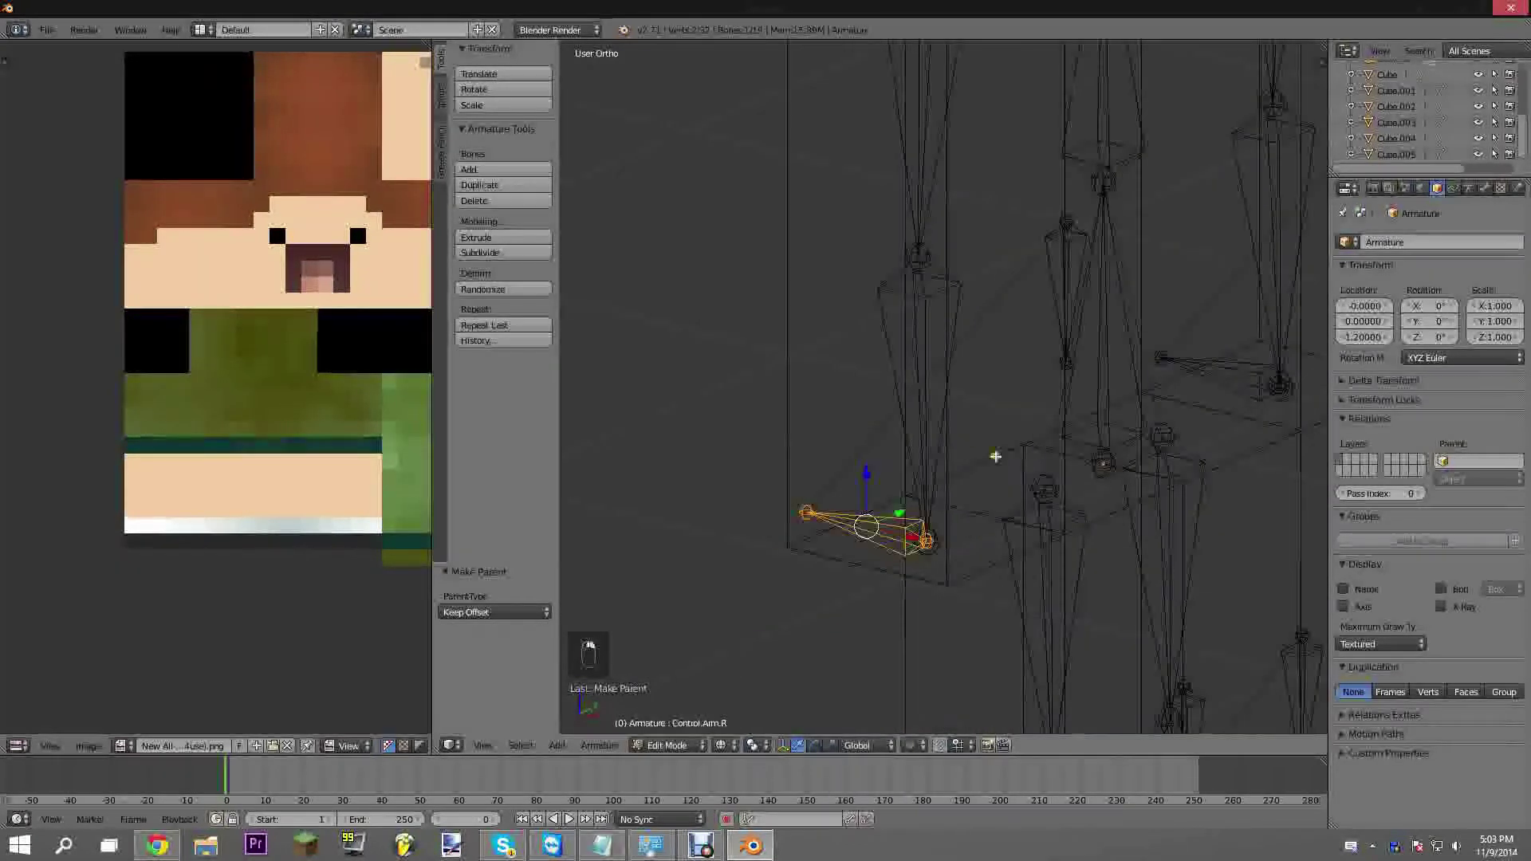
{"action": "middle_click_drag", "start_coordinate": [995, 456], "coordinate": [1144, 466]}
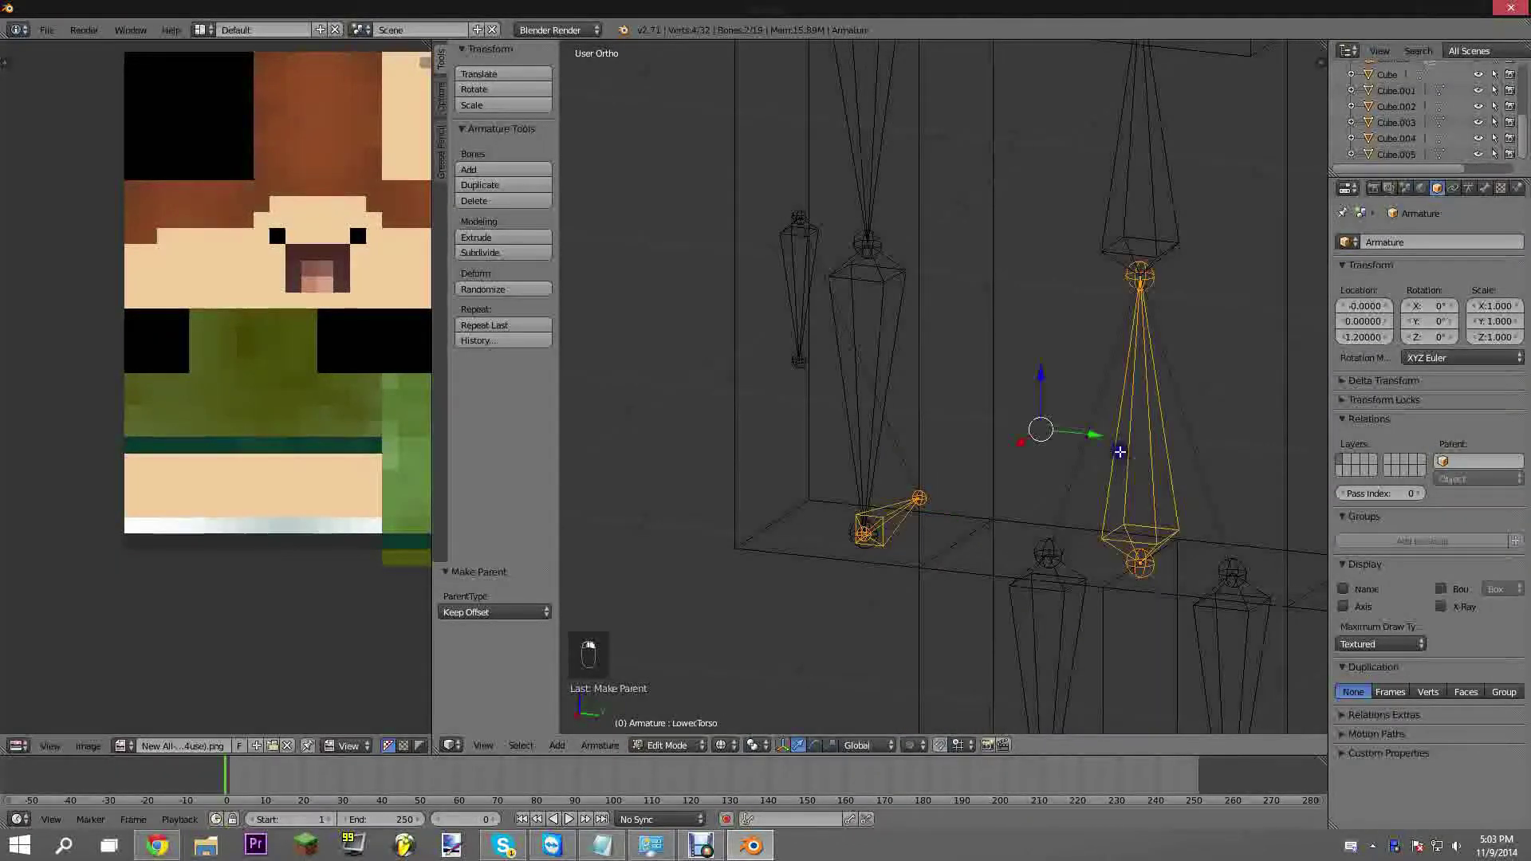
{"action": "left_click", "coordinate": [1120, 452]}
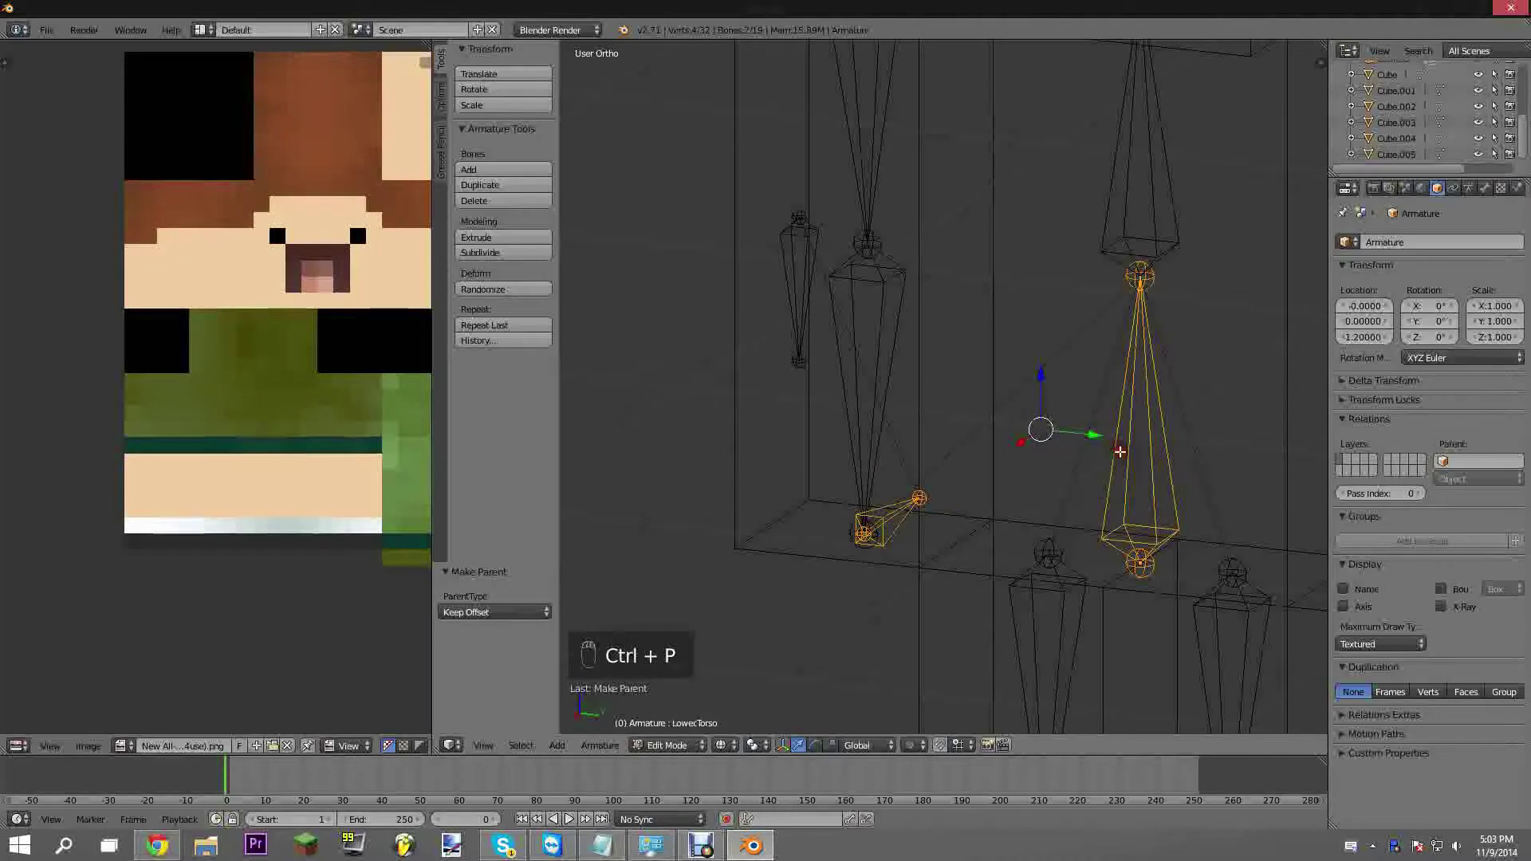
Parent the Control.Arm.L bone to the Lower.Torso bone with Keep Offset
{"action": "scroll", "coordinate": [1108, 457], "scroll_direction": "down", "scroll_amount": 5}
{"action": "middle_click_drag", "start_coordinate": [1097, 457], "coordinate": [913, 388], "text": "shift"}
{"action": "scroll", "coordinate": [1046, 442], "scroll_direction": "up", "scroll_amount": 3}
{"action": "right_click", "coordinate": [1145, 486]}
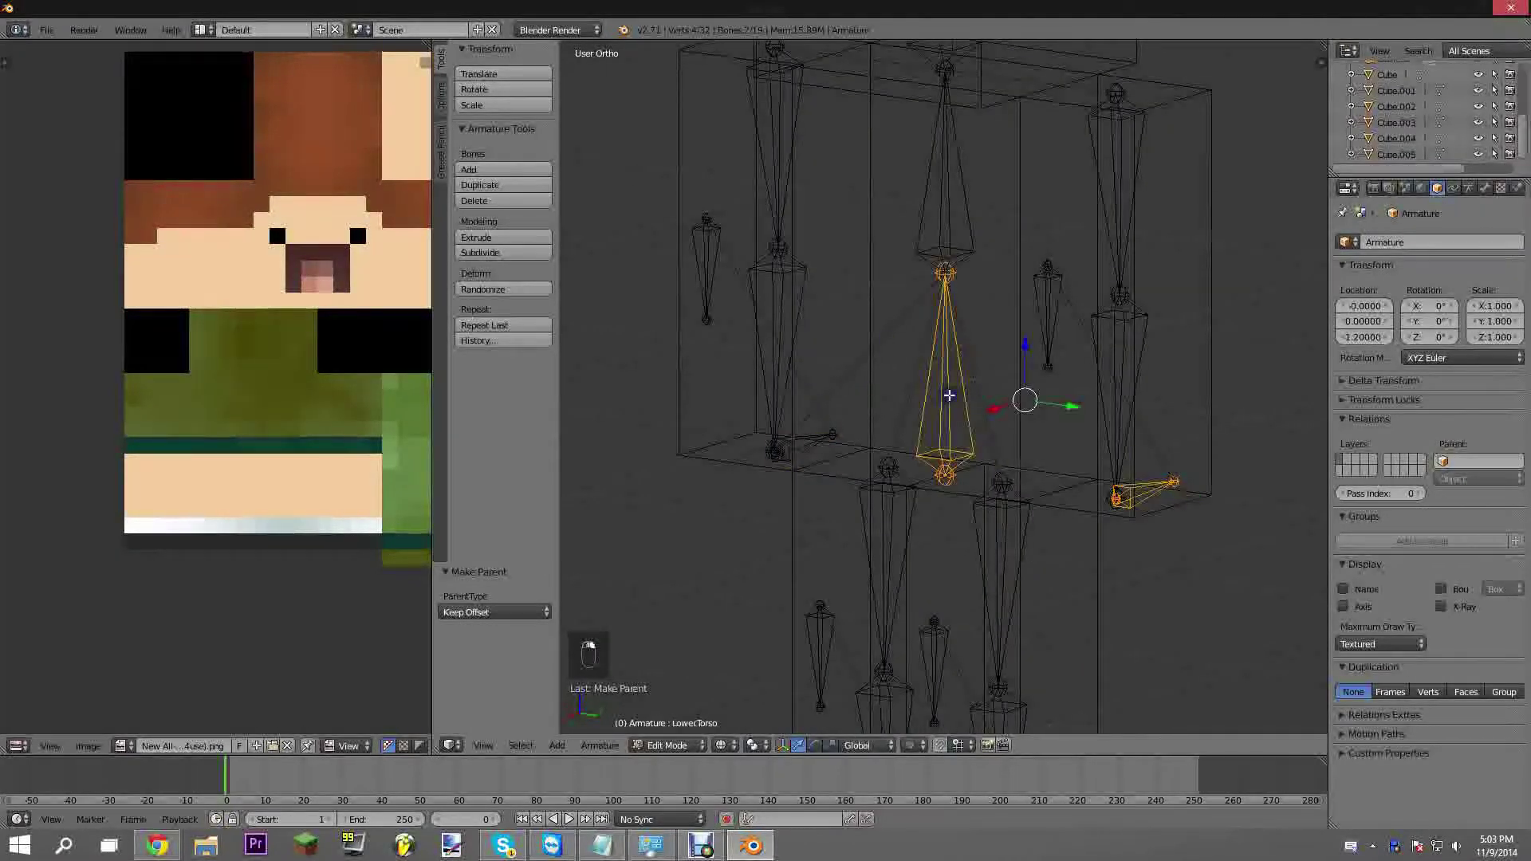
{"action": "key", "text": "ctrl+p"}
{"action": "left_click", "coordinate": [949, 396]}
Examine the leg control bones and the rest of the armature for correct placement
{"action": "middle_click_drag", "start_coordinate": [903, 442], "coordinate": [987, 319], "text": "shift"}
{"action": "middle_click_drag", "start_coordinate": [955, 507], "coordinate": [872, 431], "text": "shift"}
{"action": "middle_click_drag", "start_coordinate": [891, 542], "coordinate": [851, 476], "text": "shift"}
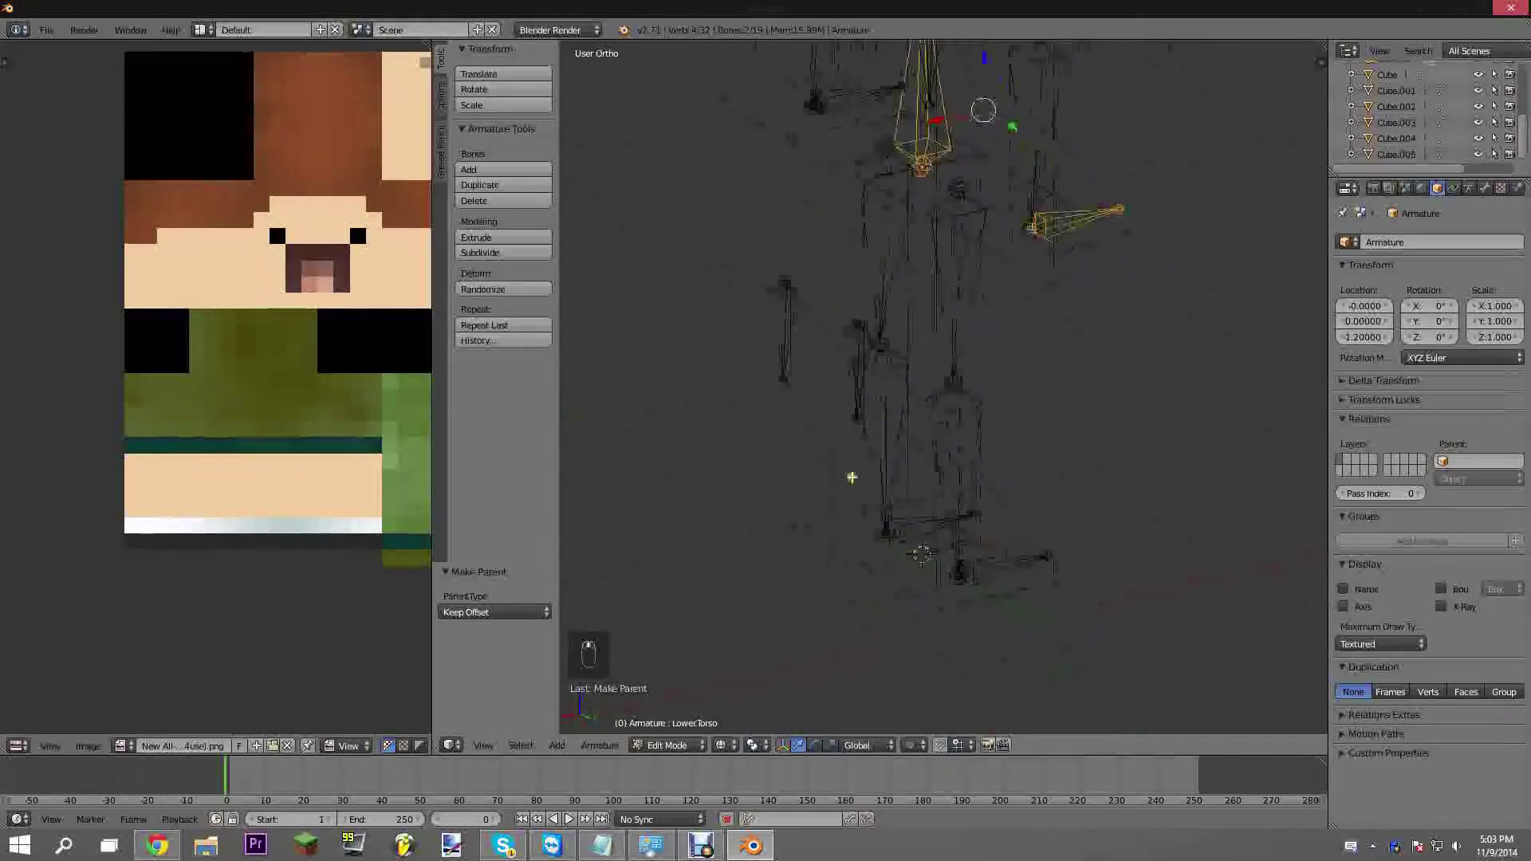
{"action": "right_click", "coordinate": [1007, 575]}
{"action": "middle_click_drag", "start_coordinate": [826, 287], "coordinate": [864, 437], "text": "shift"}
{"action": "scroll", "coordinate": [854, 383], "scroll_direction": "down", "scroll_amount": 4}
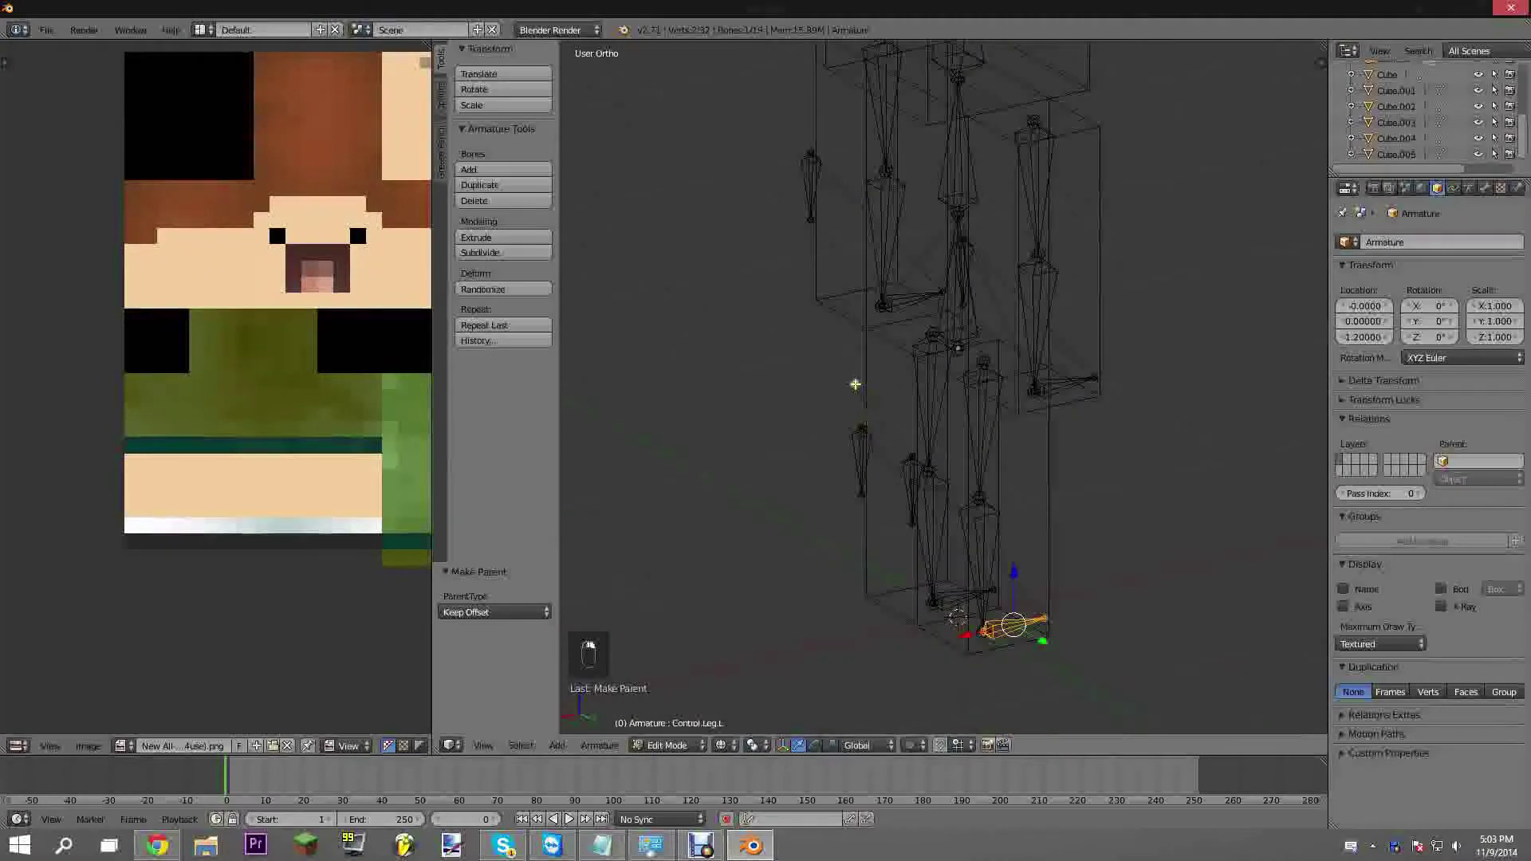
{"action": "middle_click_drag", "start_coordinate": [857, 380], "coordinate": [937, 437], "text": "shift"}
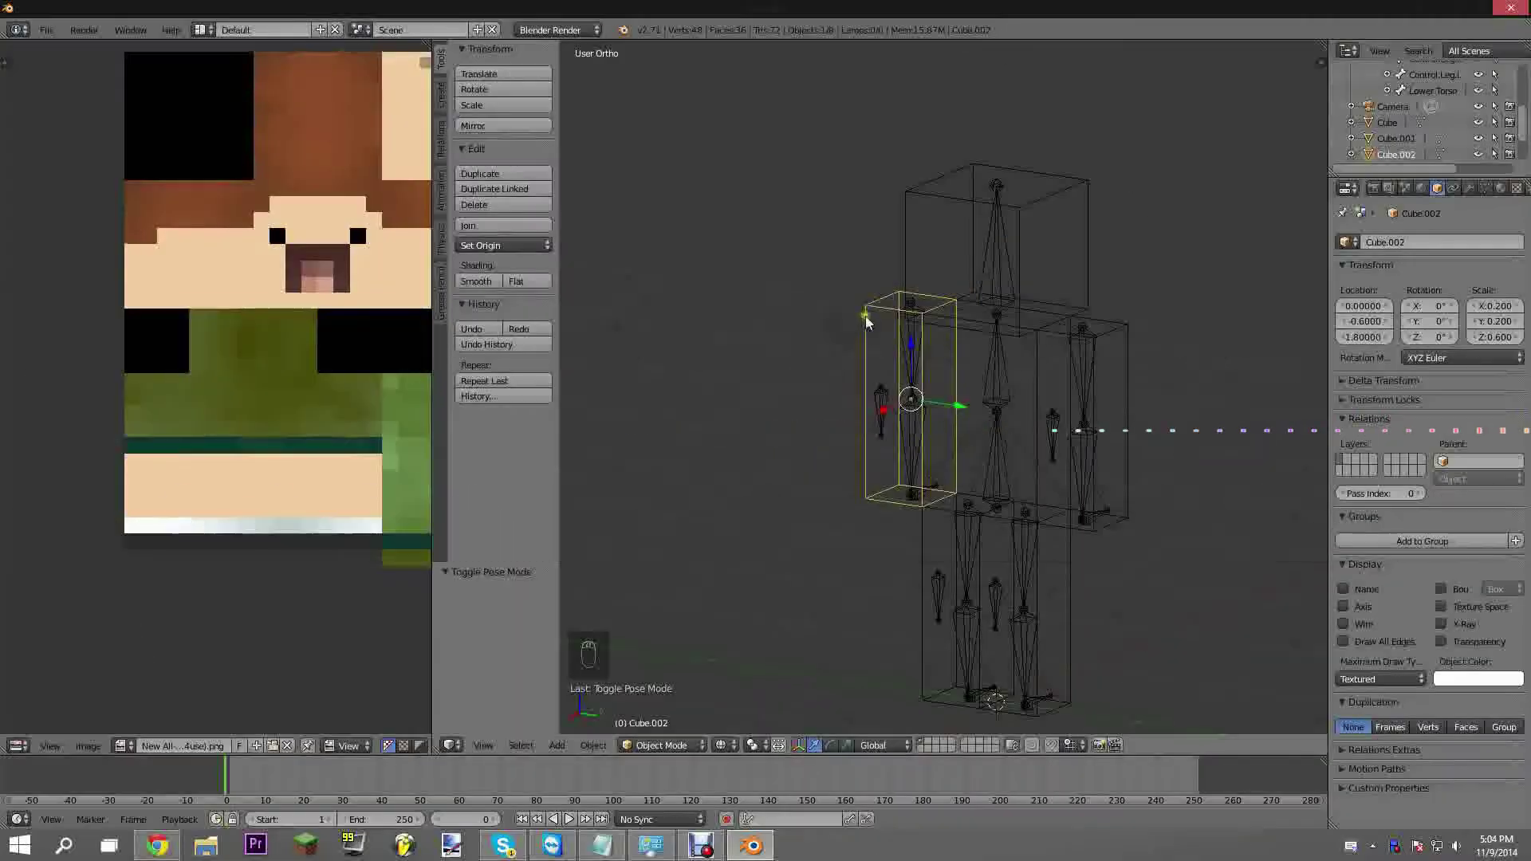
Test the Head and Upper.Torso bones in Pose Mode by rotating each one and cancelling the rotation
{"action": "middle_click_drag", "start_coordinate": [883, 356], "coordinate": [1031, 187]}
{"action": "key", "text": "KP_5"}
{"action": "scroll", "coordinate": [927, 315], "scroll_direction": "down", "scroll_amount": 2}
{"action": "scroll", "coordinate": [900, 315], "scroll_direction": "down", "scroll_amount": 1}
{"action": "scroll", "coordinate": [849, 302], "scroll_direction": "up", "scroll_amount": 4}
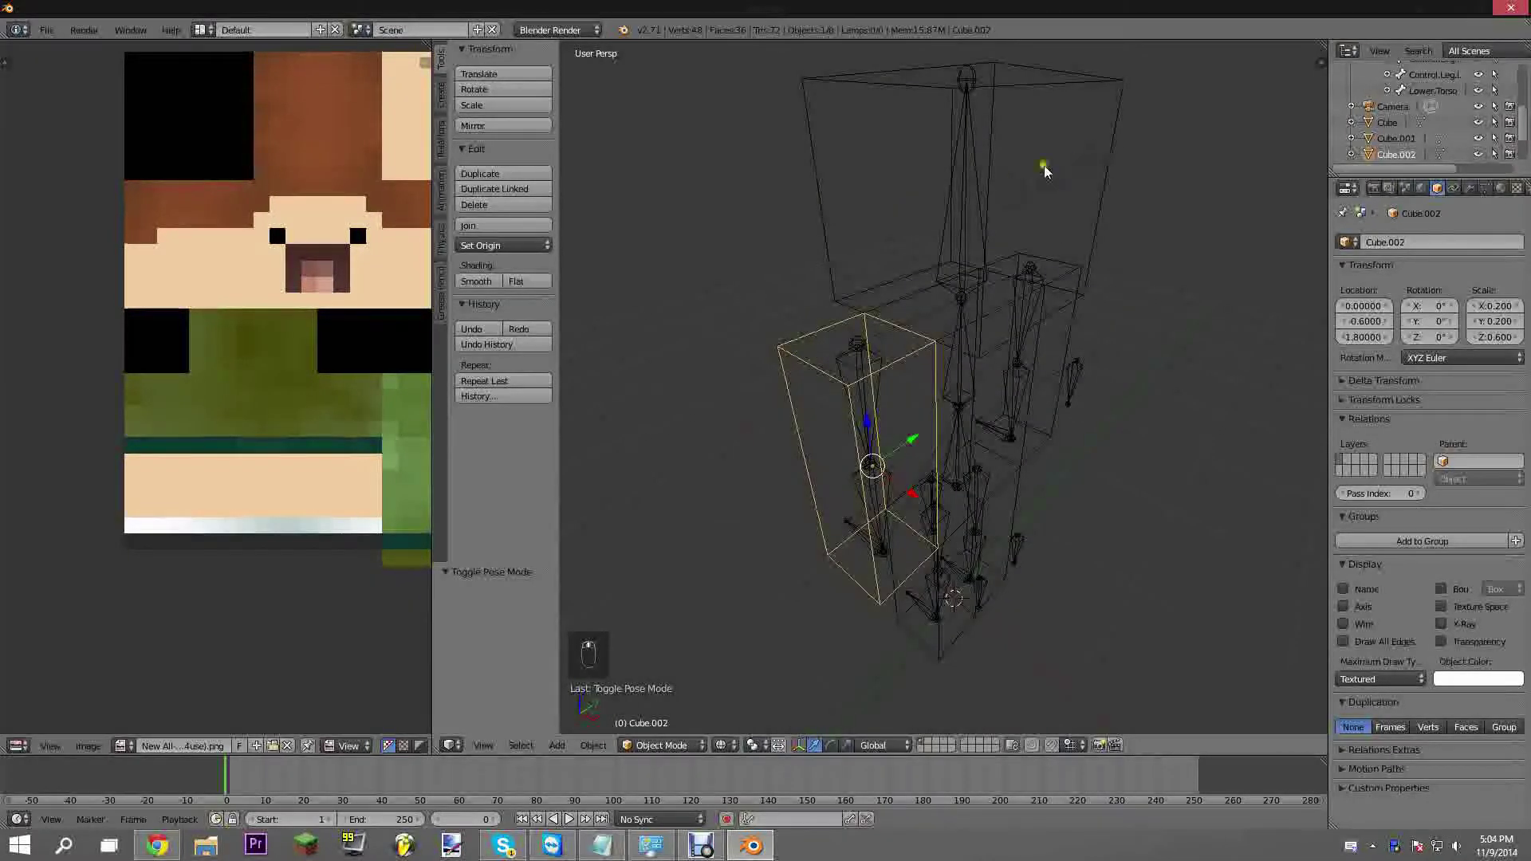
{"action": "right_click", "coordinate": [963, 127]}
{"action": "right_click", "coordinate": [984, 87]}
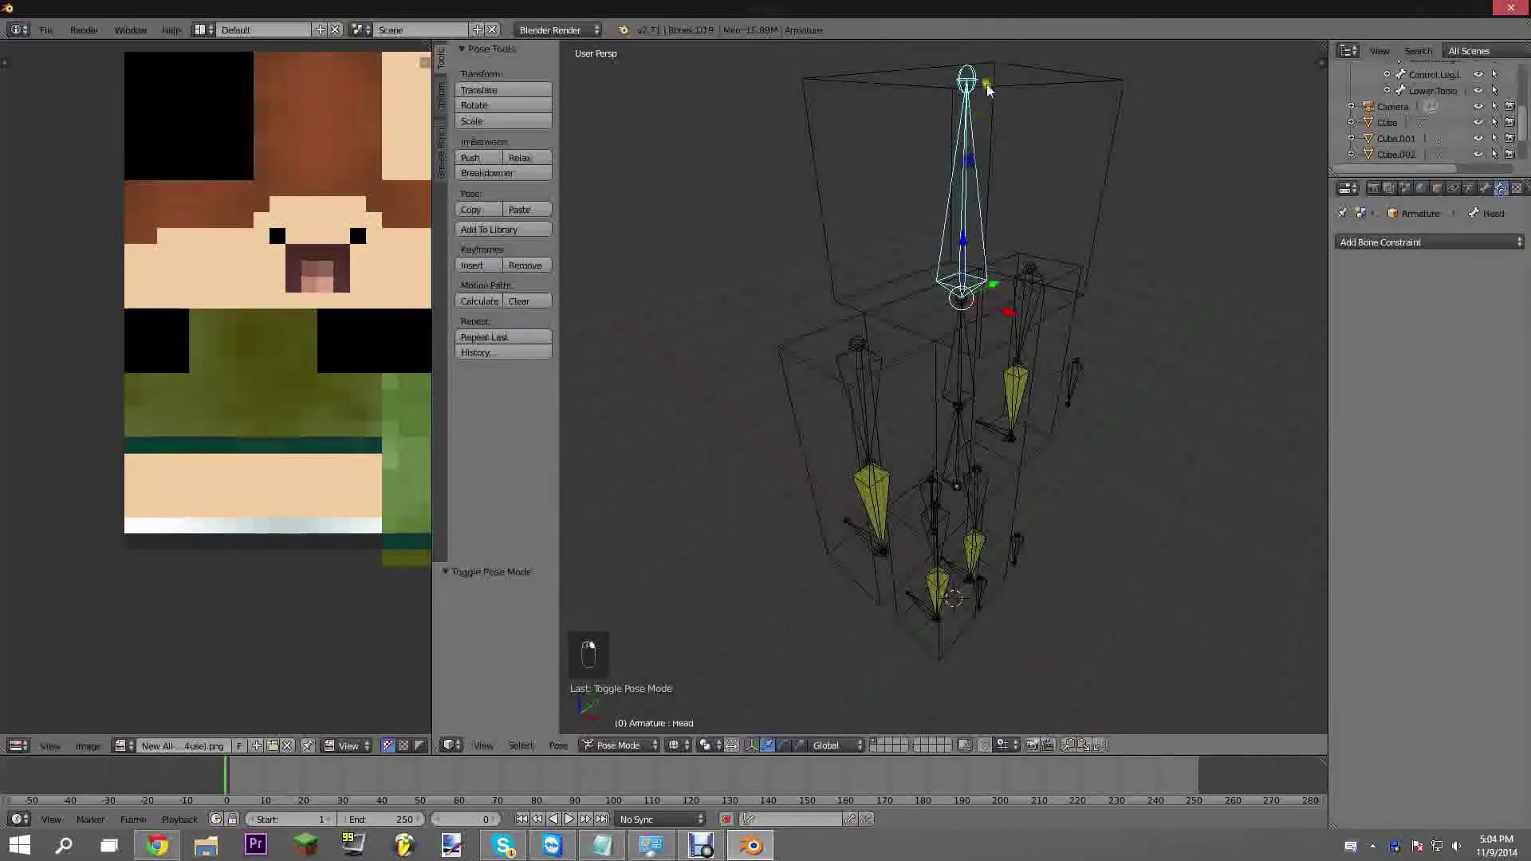
{"action": "key", "text": "r"}
{"action": "right_click", "coordinate": [1097, 164]}
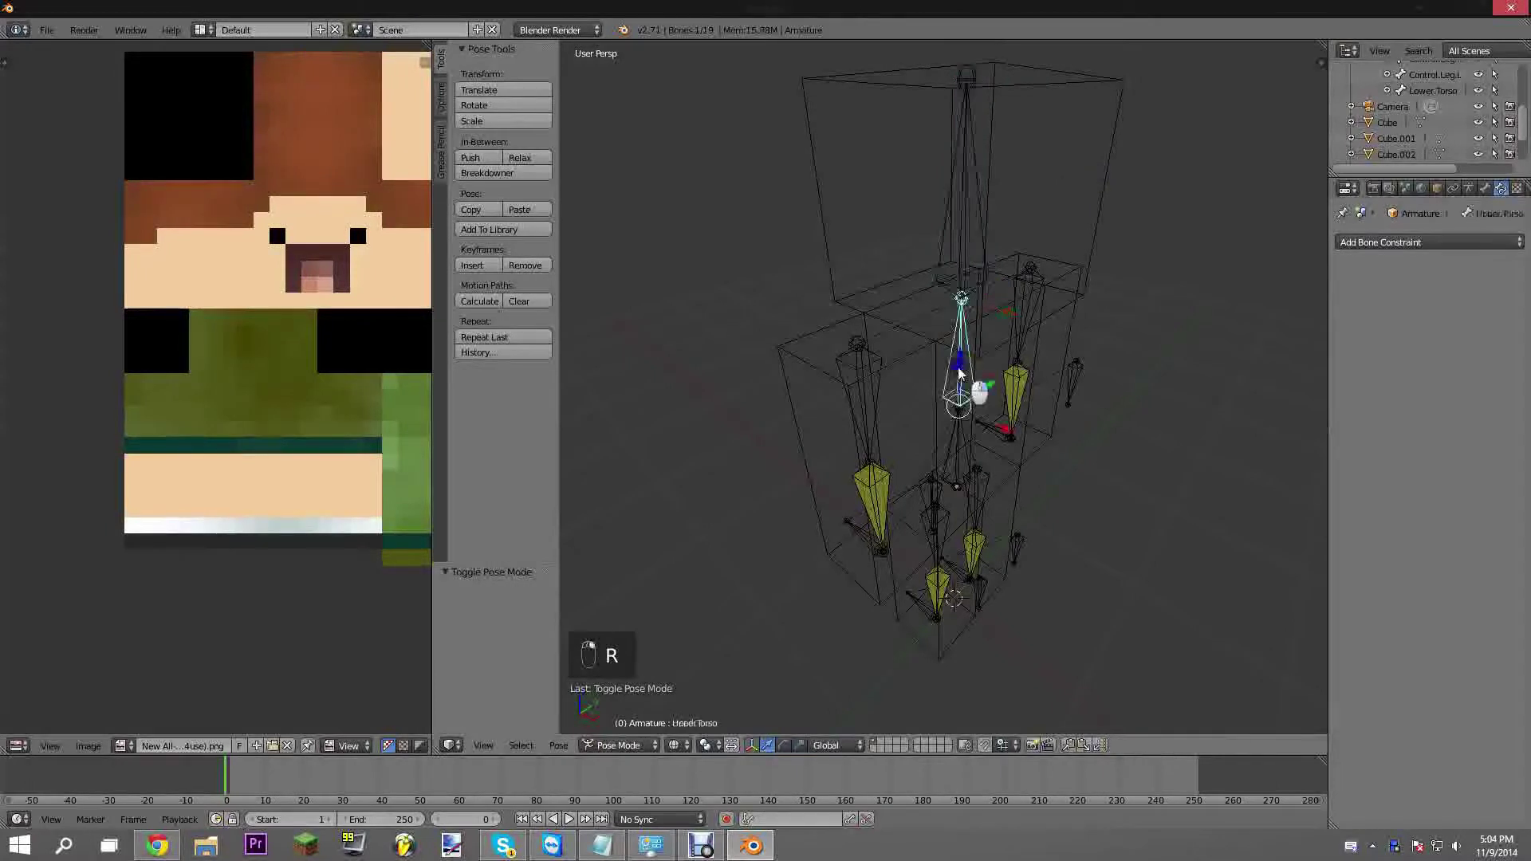
{"action": "key", "text": "r"}
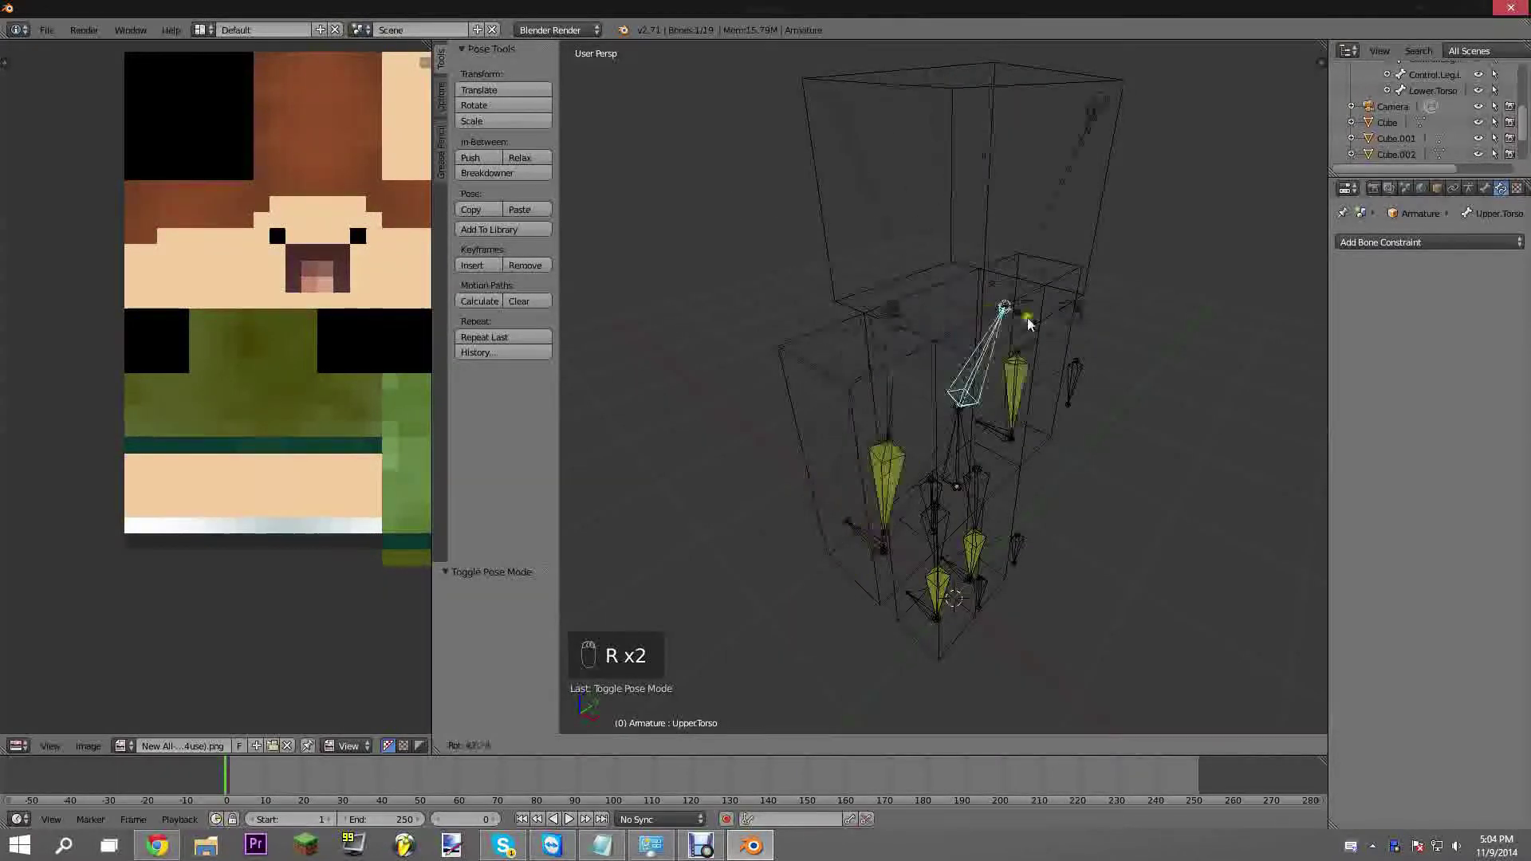
{"action": "right_click", "coordinate": [1138, 379]}
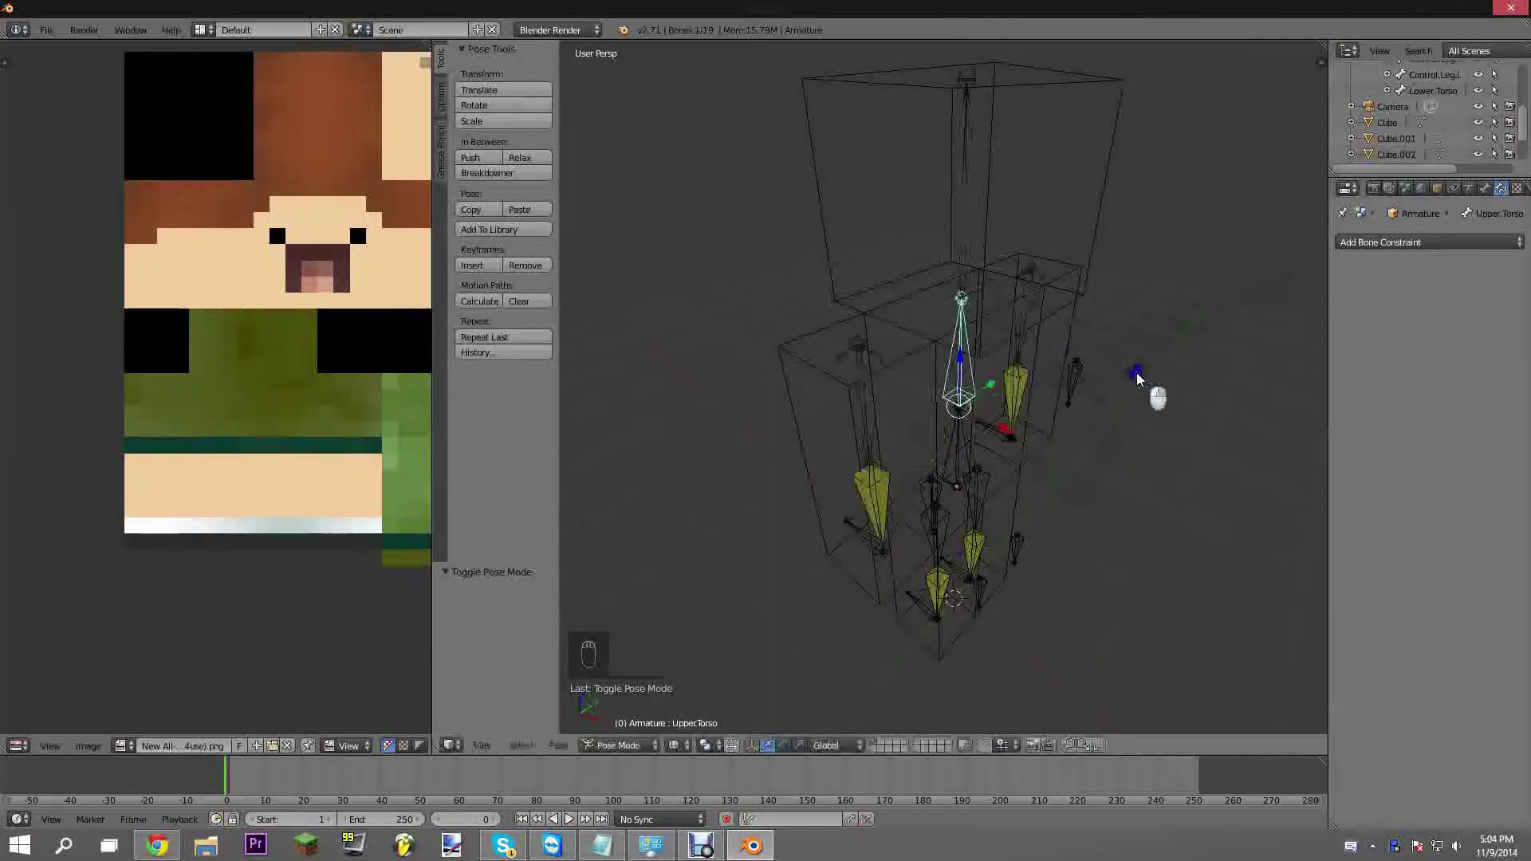
Open the right arm block, Cube.002, for mesh editing
{"action": "middle_click_drag", "start_coordinate": [1138, 379], "coordinate": [1037, 327]}
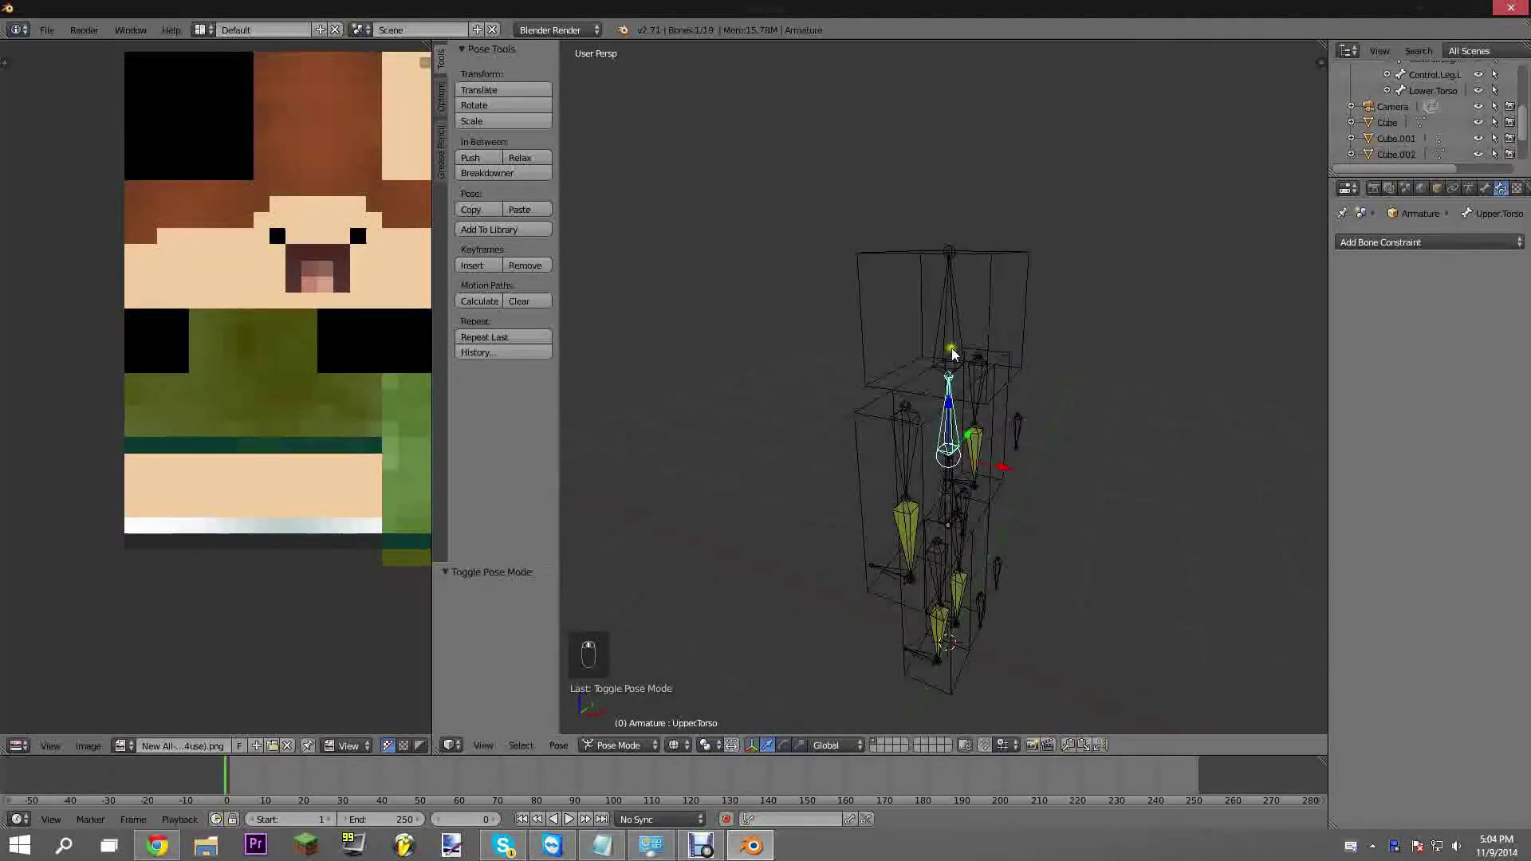
{"action": "right_click", "coordinate": [860, 424]}
{"action": "scroll", "coordinate": [859, 434], "scroll_direction": "up", "scroll_amount": 2}
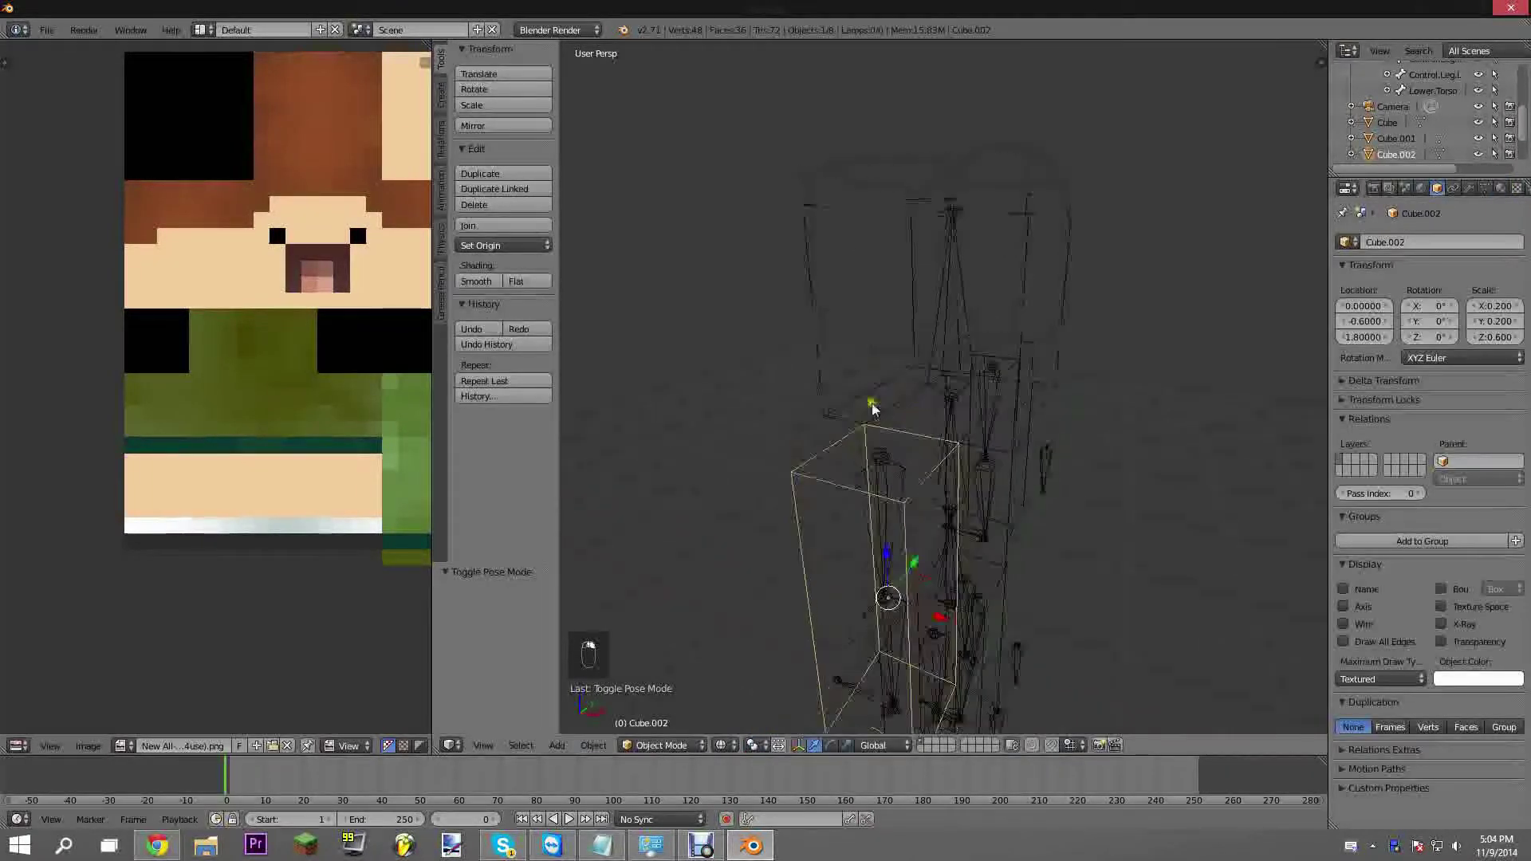
{"action": "middle_click_drag", "start_coordinate": [868, 408], "coordinate": [955, 185], "text": "shift"}
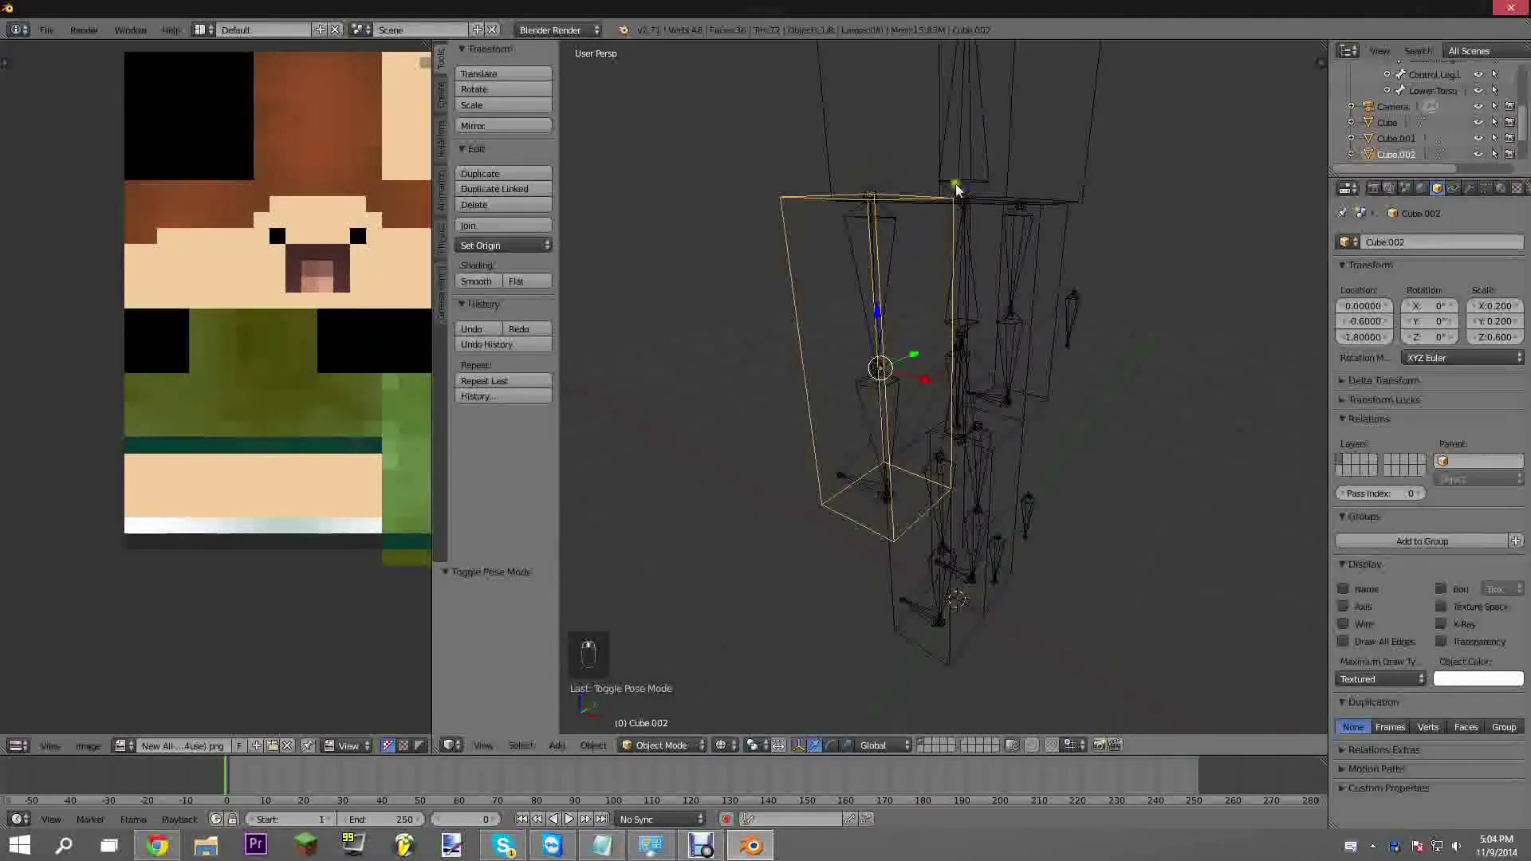
{"action": "middle_click_drag", "start_coordinate": [1089, 197], "coordinate": [1036, 319]}
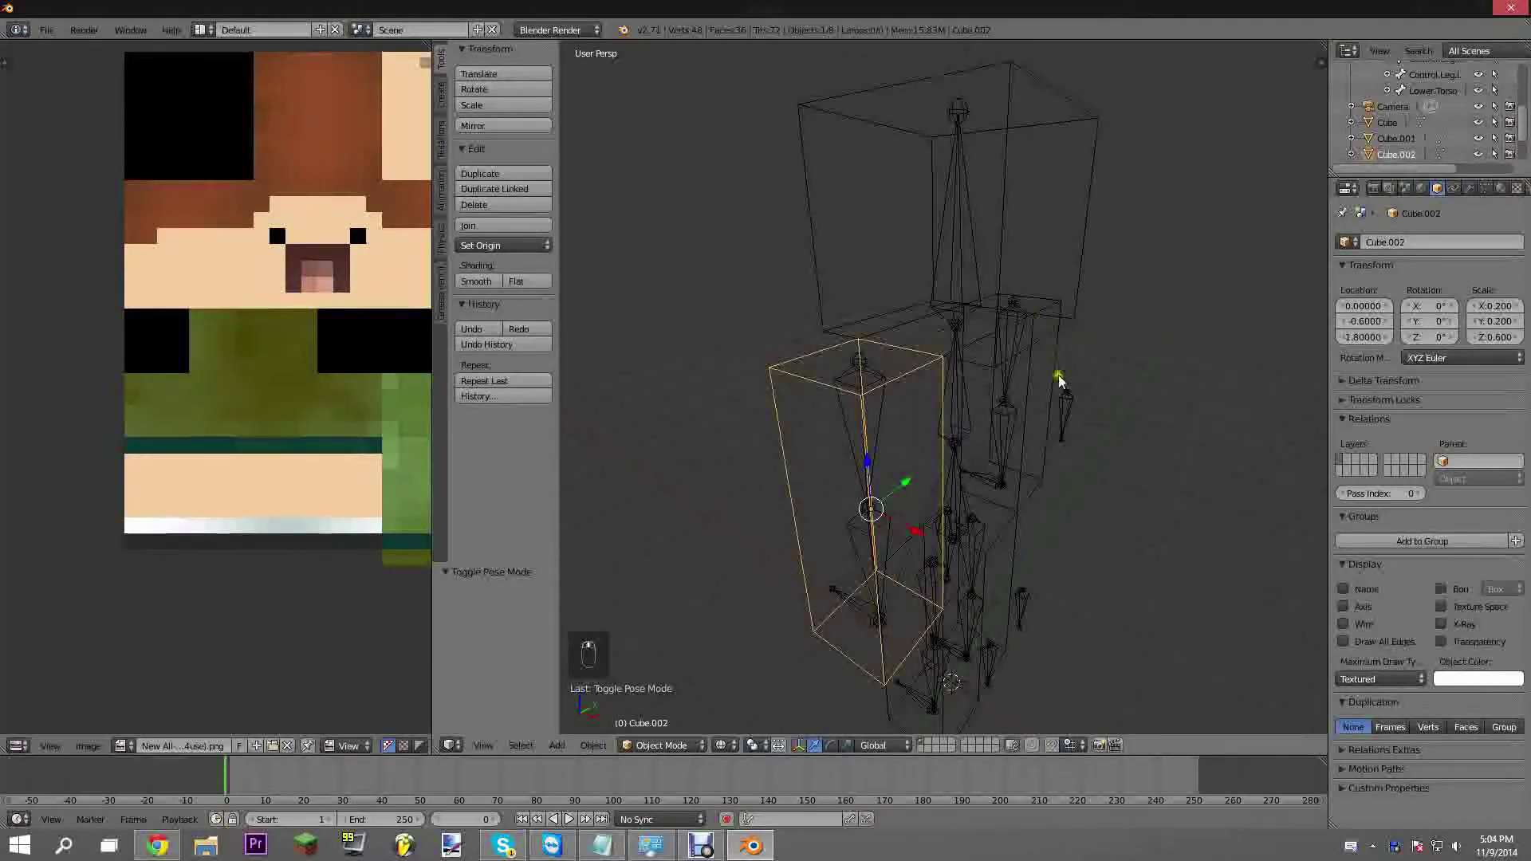
{"action": "middle_click_drag", "start_coordinate": [977, 407], "coordinate": [833, 347]}
{"action": "key", "text": "Tab"}
Select the entire right arm mesh and subdivide it three times
{"action": "left_click_drag", "start_coordinate": [830, 297], "coordinate": [1032, 575]}
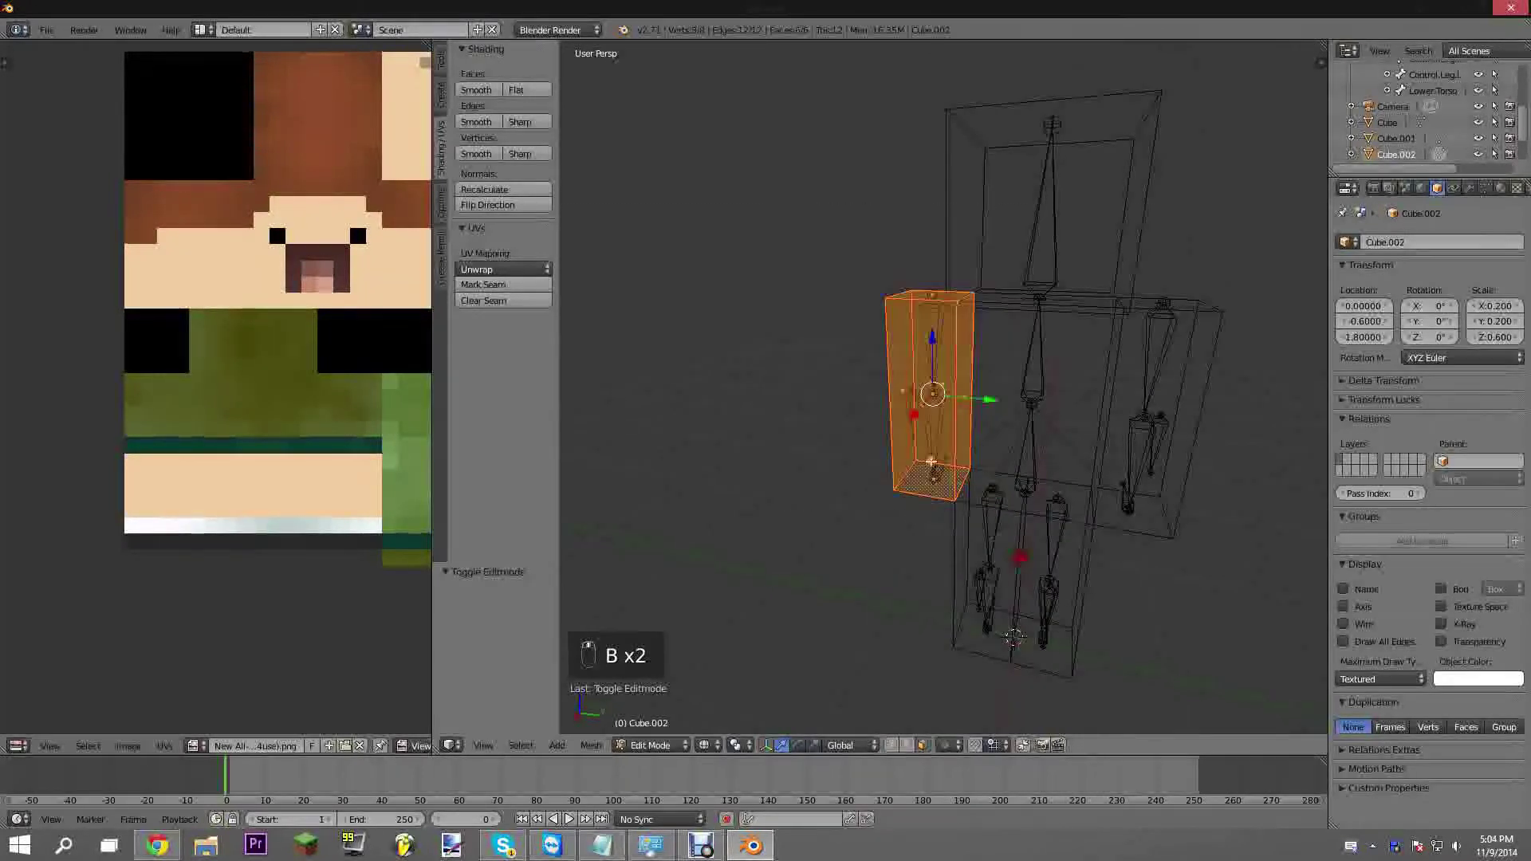
{"action": "middle_click_drag", "start_coordinate": [941, 468], "coordinate": [931, 381]}
{"action": "scroll", "coordinate": [1015, 547], "scroll_direction": "up", "scroll_amount": 3}
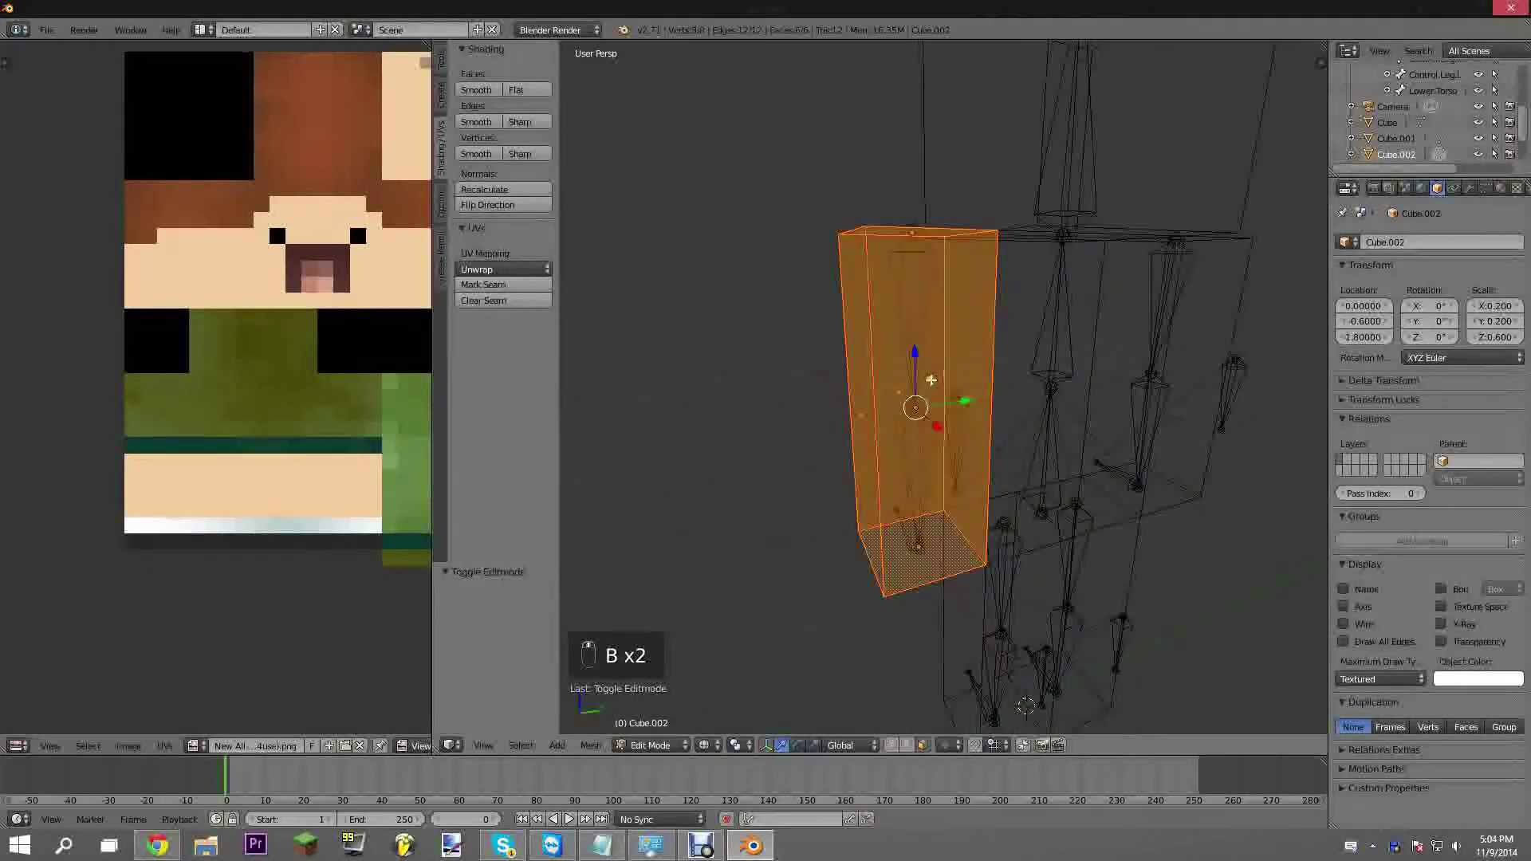
{"action": "key", "text": "w"}
{"action": "left_click", "coordinate": [930, 380]}
{"action": "key", "text": "w"}
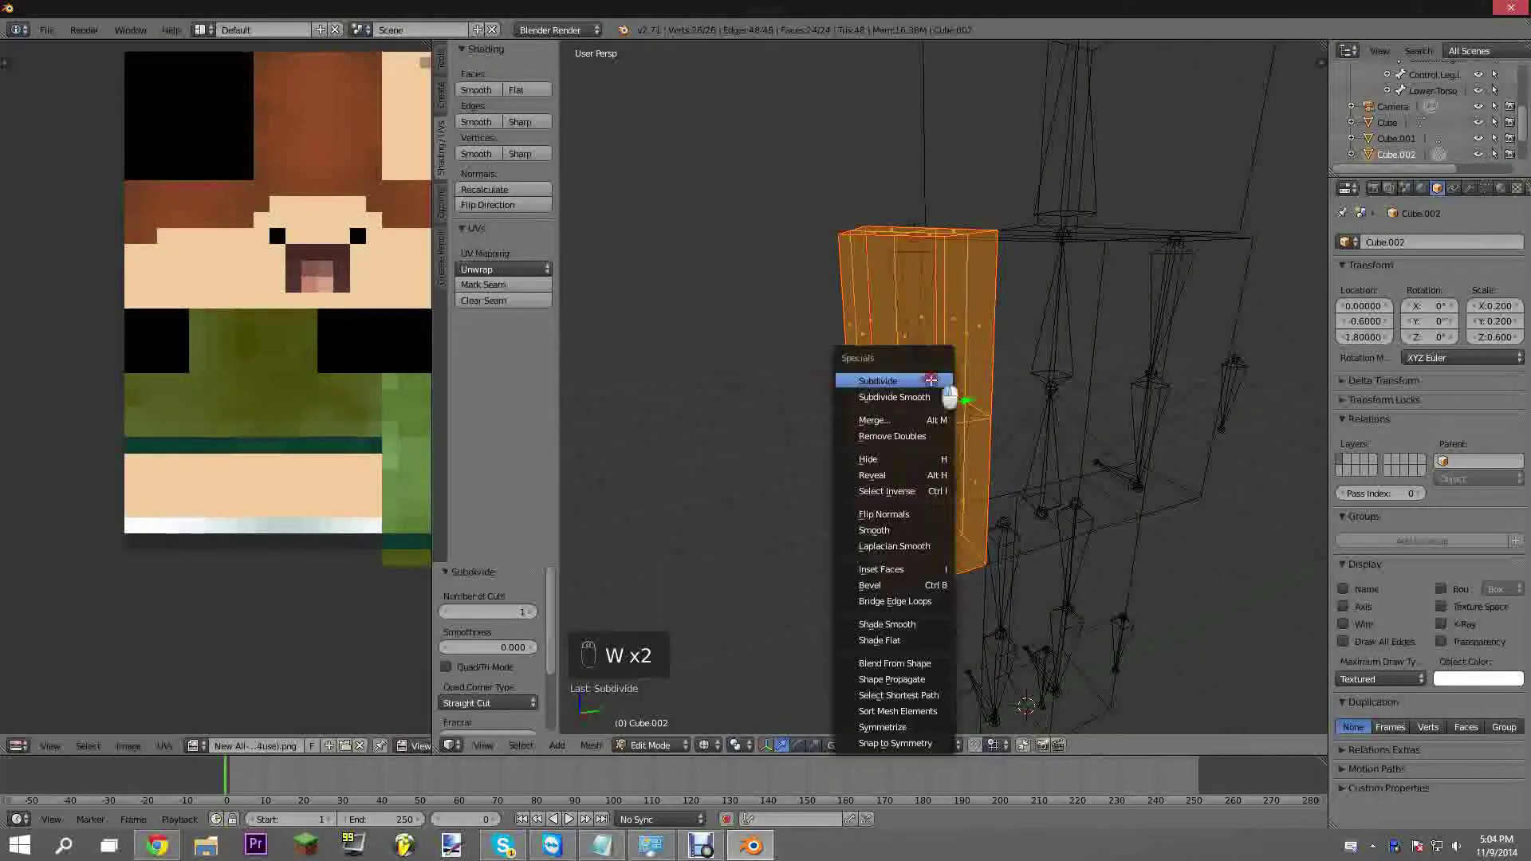
{"action": "left_click", "coordinate": [930, 381]}
{"action": "key", "text": "w"}
{"action": "left_click", "coordinate": [930, 381]}
Examine the subdivided right arm block in both Edit Mode and Object Mode
{"action": "middle_click_drag", "start_coordinate": [953, 485], "coordinate": [1156, 444], "text": "shift"}
{"action": "key", "text": "Tab"}
{"action": "key", "text": "Tab"}
{"action": "scroll", "coordinate": [906, 462], "scroll_direction": "down", "scroll_amount": 3}
{"action": "key", "text": "Tab"}
{"action": "middle_click_drag", "start_coordinate": [847, 486], "coordinate": [871, 434], "text": "shift"}
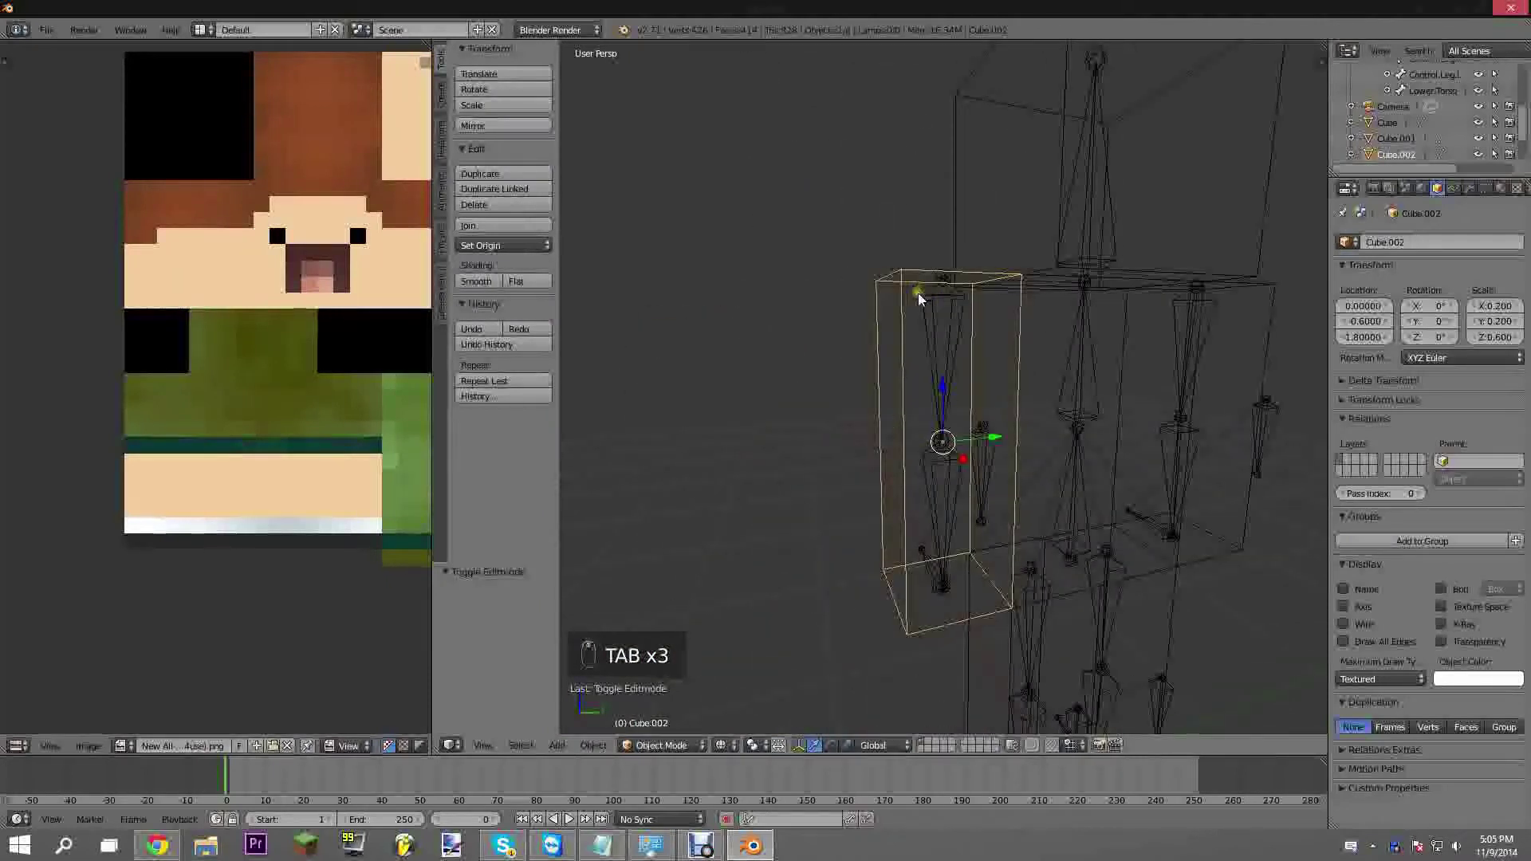
{"action": "middle_click_drag", "start_coordinate": [872, 311], "coordinate": [897, 344]}
{"action": "right_click_drag", "start_coordinate": [910, 299], "coordinate": [902, 318]}
{"action": "right_click", "coordinate": [841, 280]}
{"action": "right_click", "coordinate": [850, 288]}
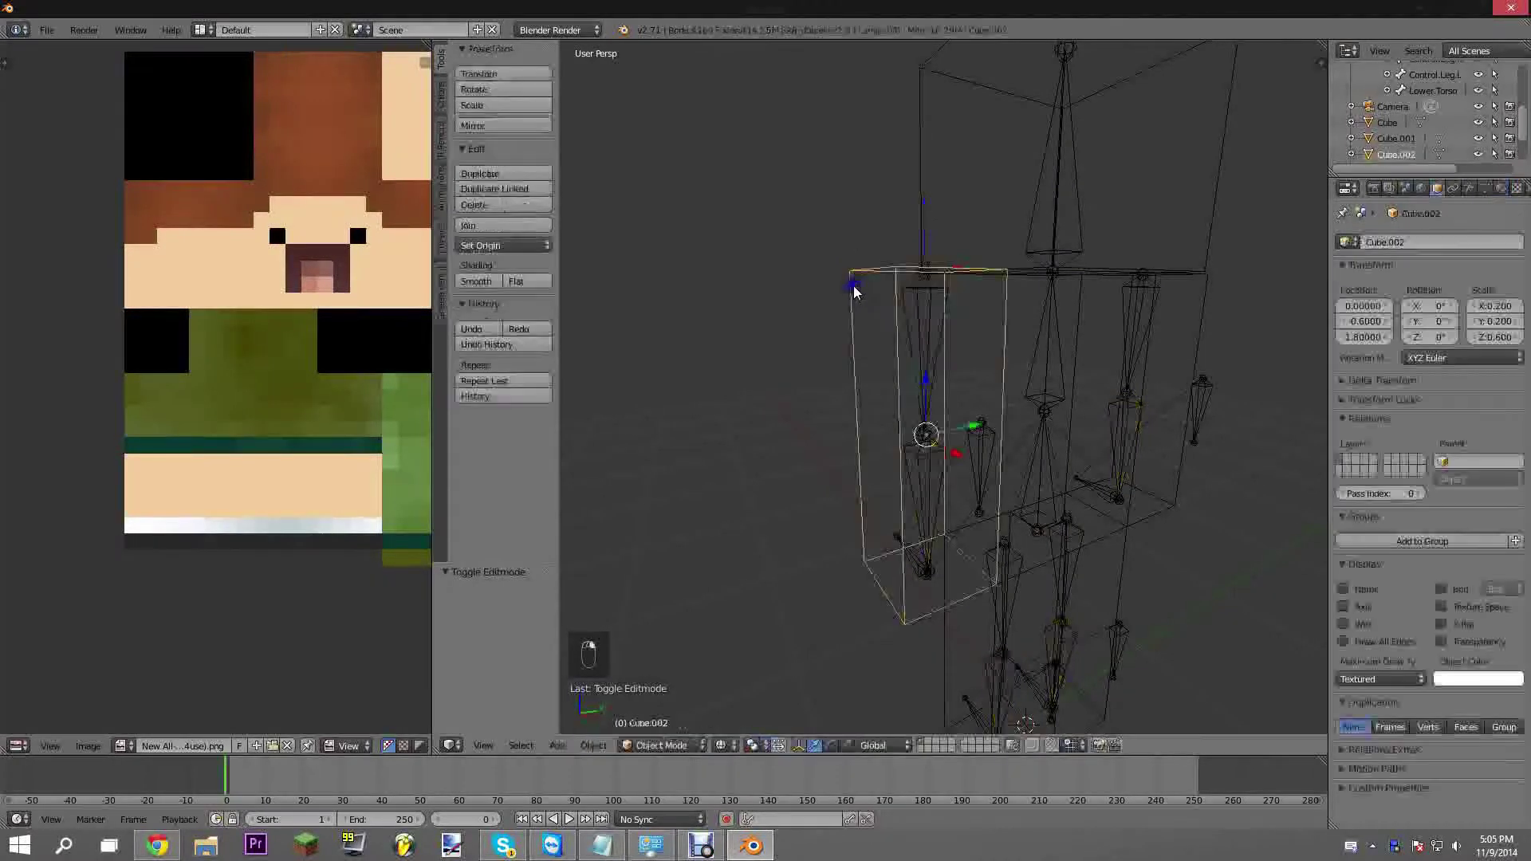
{"action": "key", "text": "Tab"}
{"action": "middle_click_drag", "start_coordinate": [873, 301], "coordinate": [883, 398]}
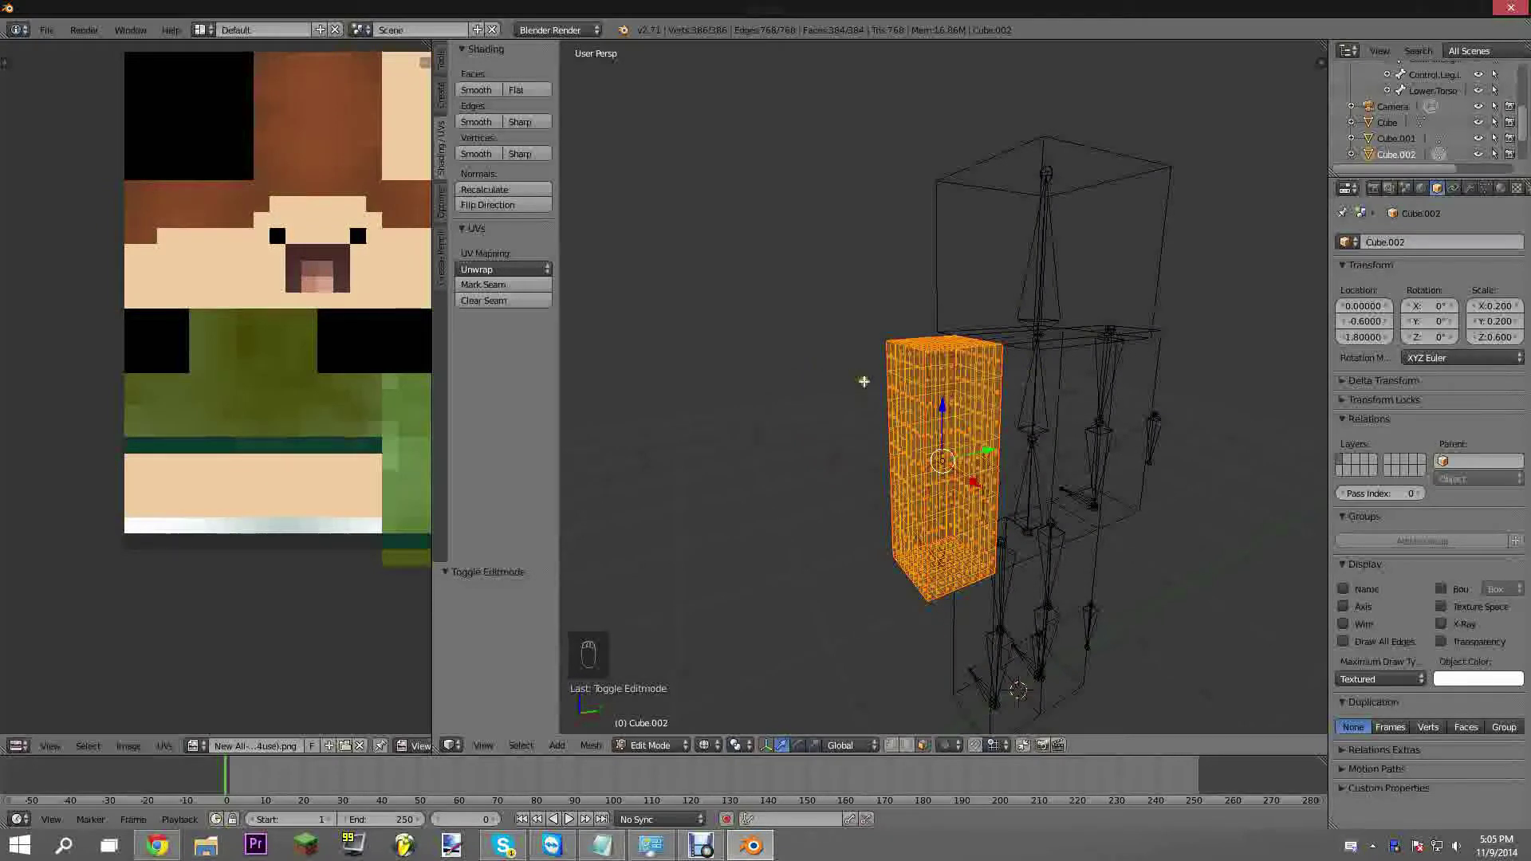
Undo the subdivisions of the right arm mesh
{"action": "key", "text": "ctrl+z"}
{"action": "key", "text": "ctrl+z"}
{"action": "key", "text": "ctrl+z"}
{"action": "key", "text": "ctrl+z"}
{"action": "key", "text": "ctrl+z"}
{"action": "key", "text": "ctrl+z"}
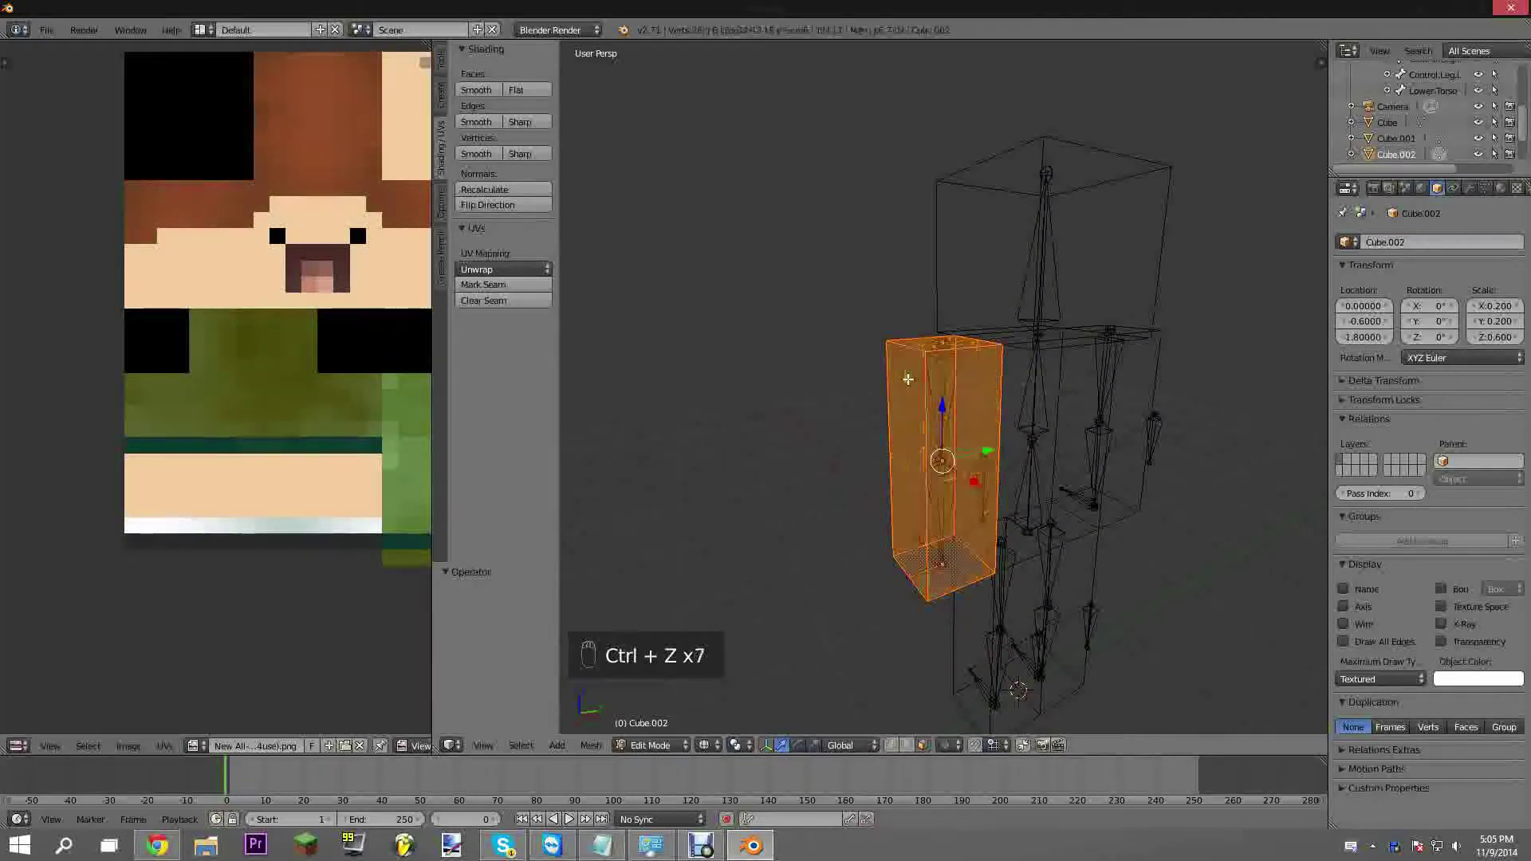
Add a single centred horizontal loop cut around the right arm block at the elbow joint
{"action": "middle_click_drag", "start_coordinate": [823, 424], "coordinate": [836, 369]}
{"action": "key", "text": "Tab"}
{"action": "key", "text": "Tab"}
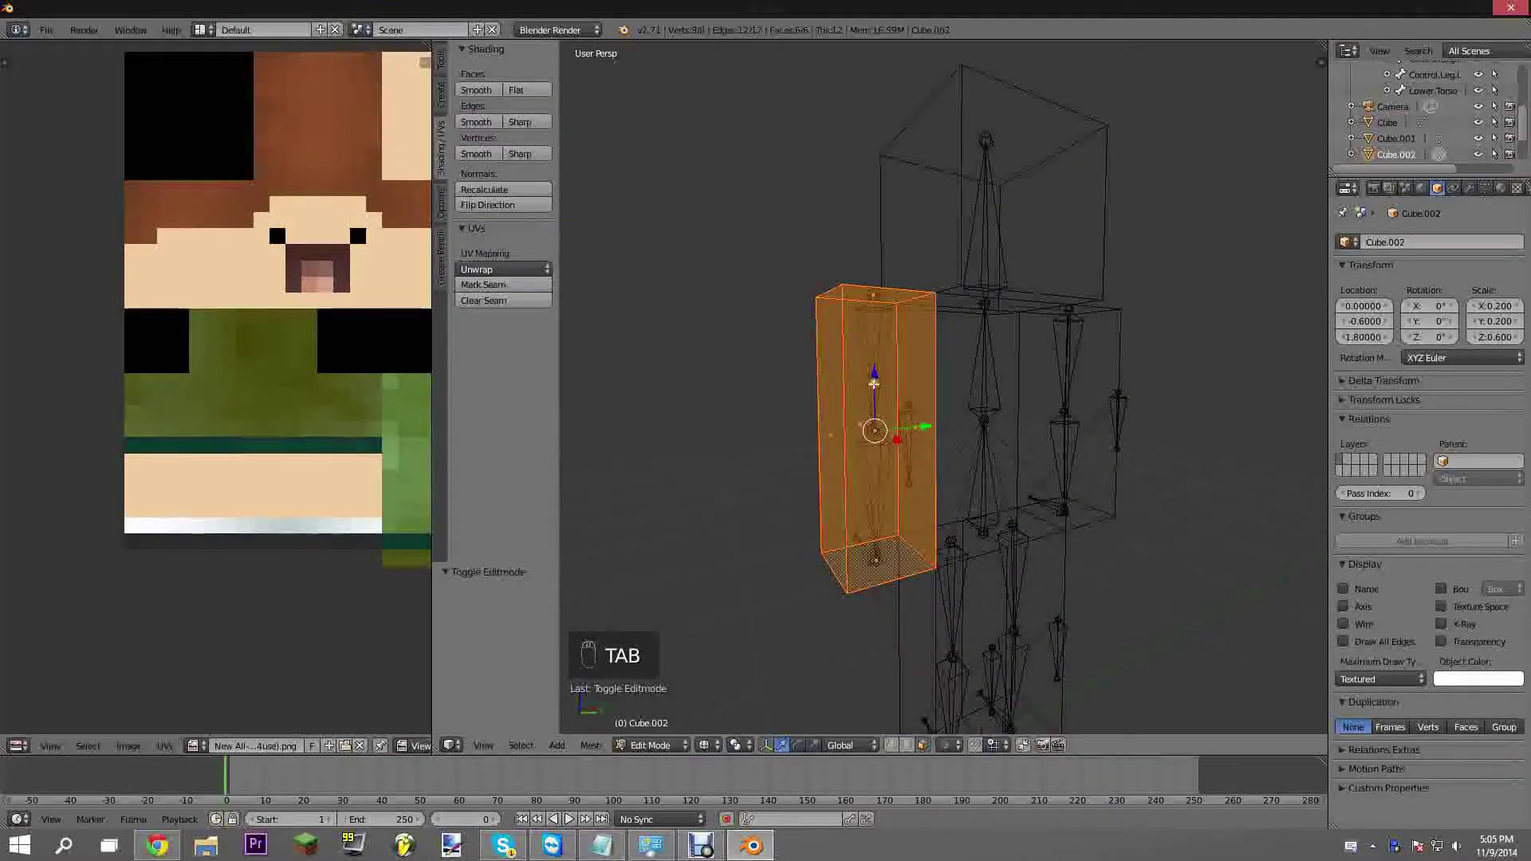
{"action": "middle_click_drag", "start_coordinate": [948, 343], "coordinate": [984, 375]}
{"action": "key", "text": "b"}
{"action": "key", "text": "b"}
{"action": "left_click_drag", "start_coordinate": [721, 212], "coordinate": [1144, 612]}
{"action": "middle_click_drag", "start_coordinate": [663, 253], "coordinate": [704, 337]}
{"action": "middle_click_drag", "start_coordinate": [939, 407], "coordinate": [959, 422]}
{"action": "key", "text": "ctrl+r"}
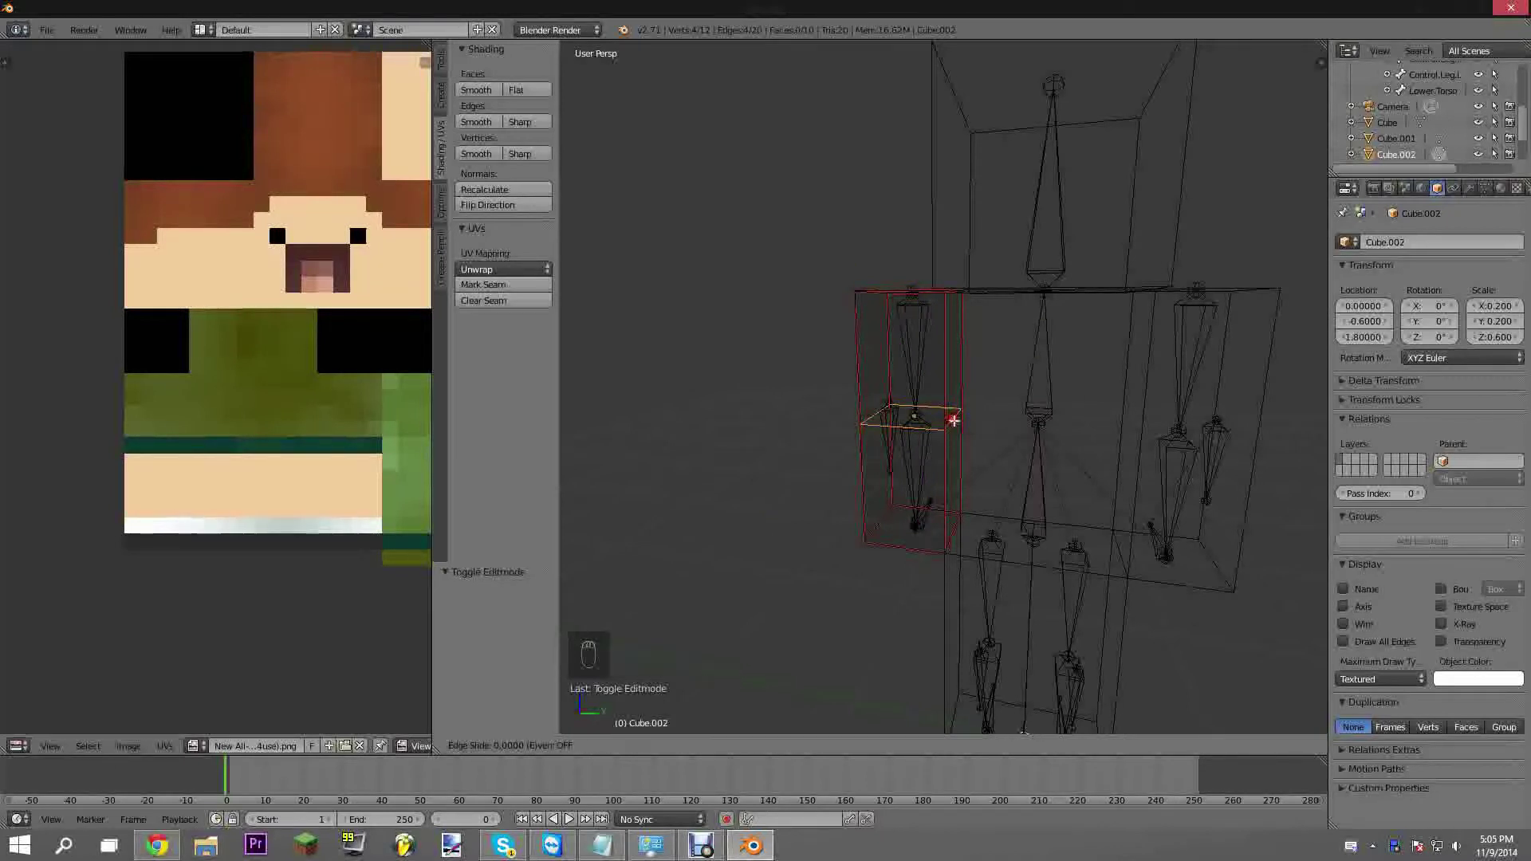
{"action": "right_click", "coordinate": [987, 387]}
{"action": "middle_click_drag", "start_coordinate": [945, 390], "coordinate": [845, 434]}
{"action": "scroll", "coordinate": [1076, 482], "scroll_direction": "up", "scroll_amount": 4}
{"action": "middle_click_drag", "start_coordinate": [1015, 517], "coordinate": [868, 414], "text": "shift"}
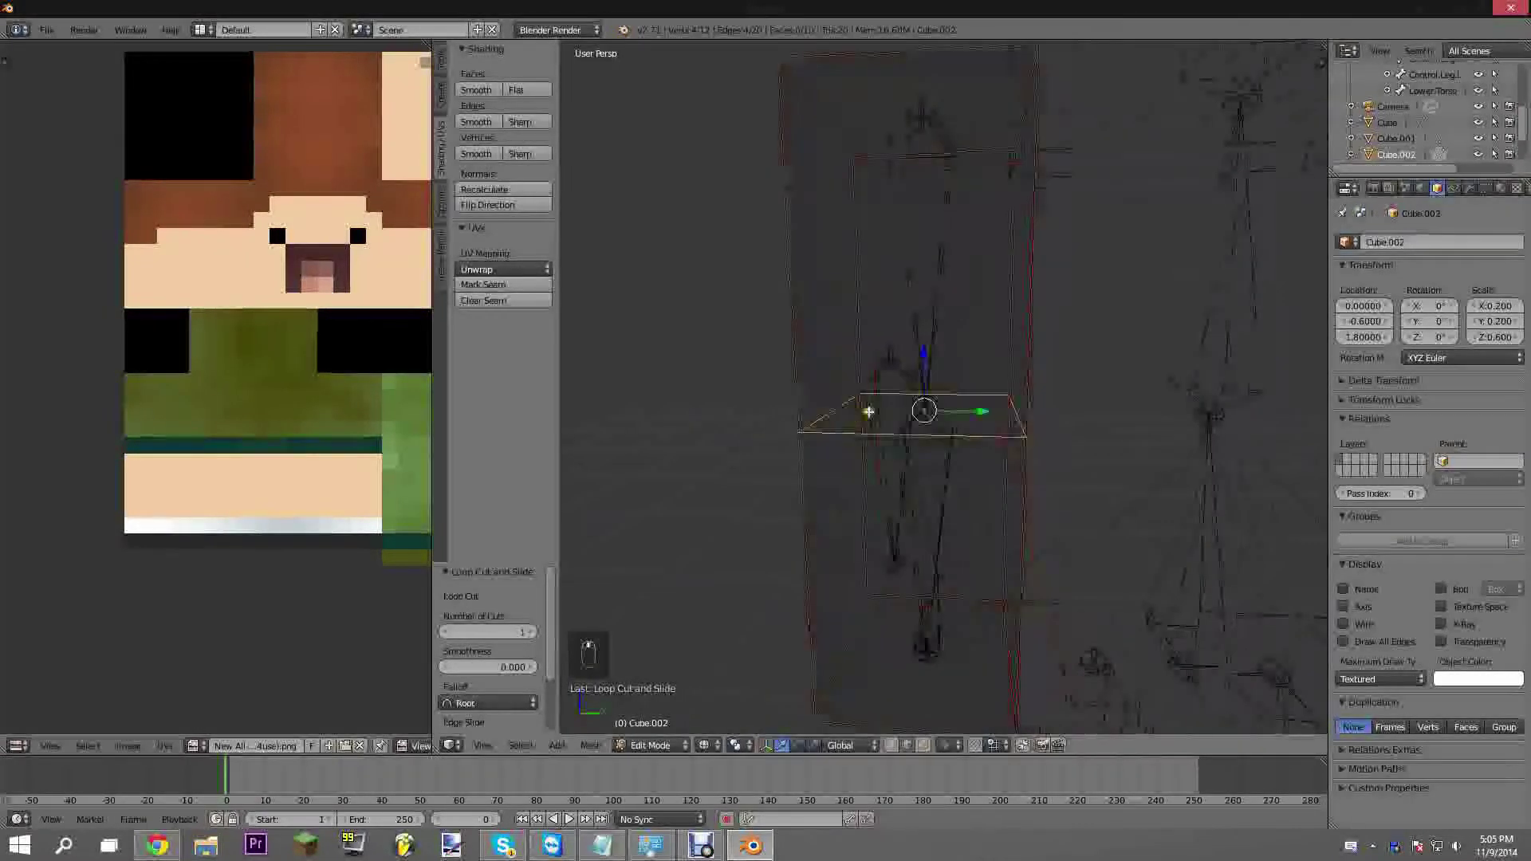
{"action": "scroll", "coordinate": [893, 463], "scroll_direction": "down", "scroll_amount": 6}
{"action": "middle_click_drag", "start_coordinate": [990, 495], "coordinate": [1003, 333], "text": "shift"}
{"action": "middle_click_drag", "start_coordinate": [973, 457], "coordinate": [987, 499], "text": "shift"}
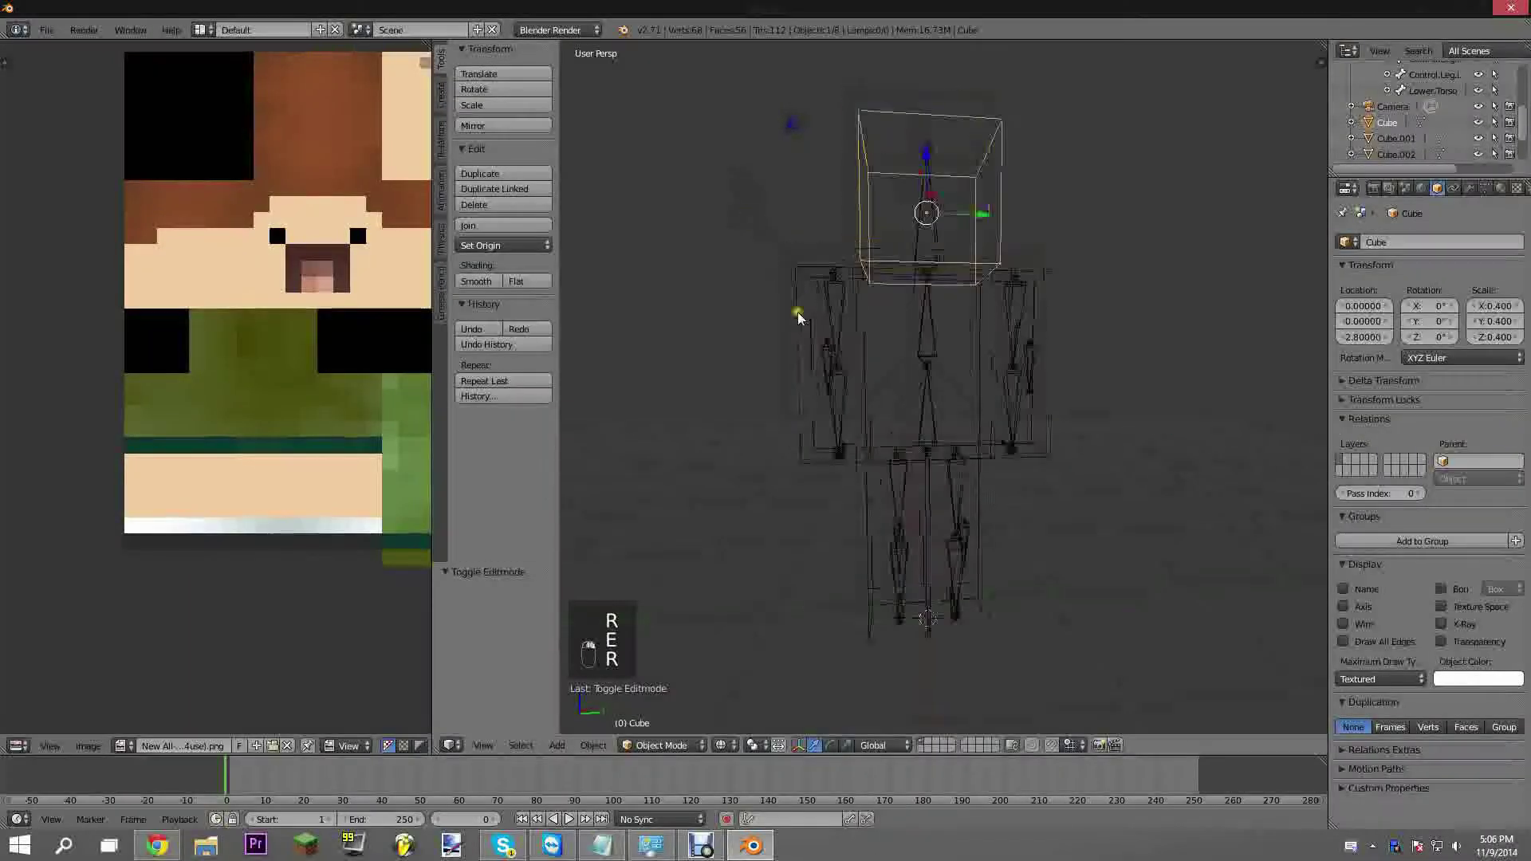
Examine the right arm and torso blocks in Edit Mode to check the loop cuts against the bone joints
{"action": "middle_click_drag", "start_coordinate": [797, 313], "coordinate": [889, 325]}
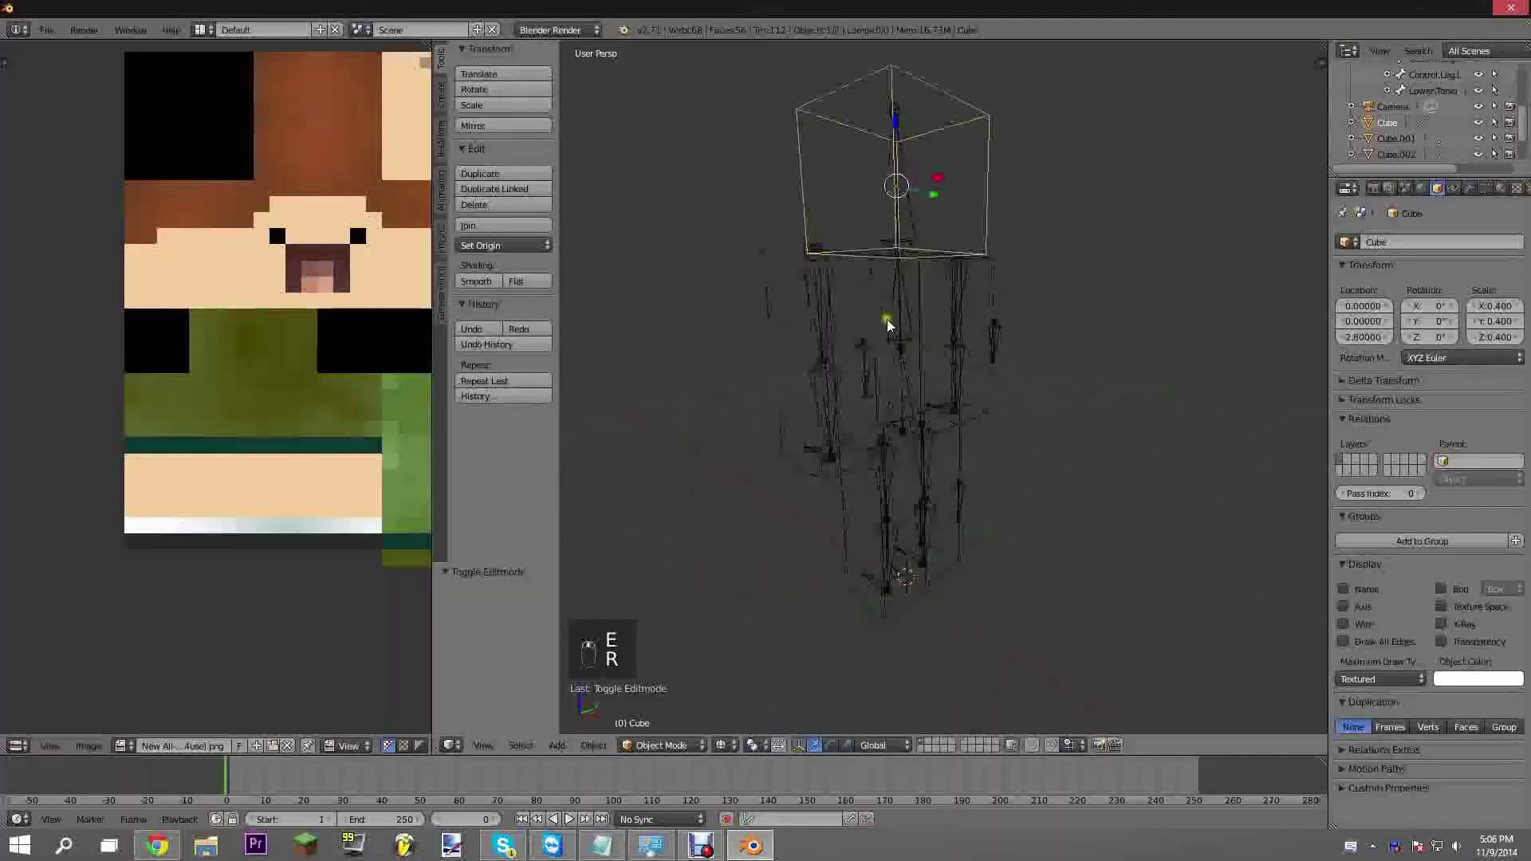
{"action": "right_click", "coordinate": [766, 357]}
{"action": "key", "text": "Tab"}
{"action": "scroll", "coordinate": [810, 357], "scroll_direction": "up", "scroll_amount": 4}
{"action": "key", "text": "Tab"}
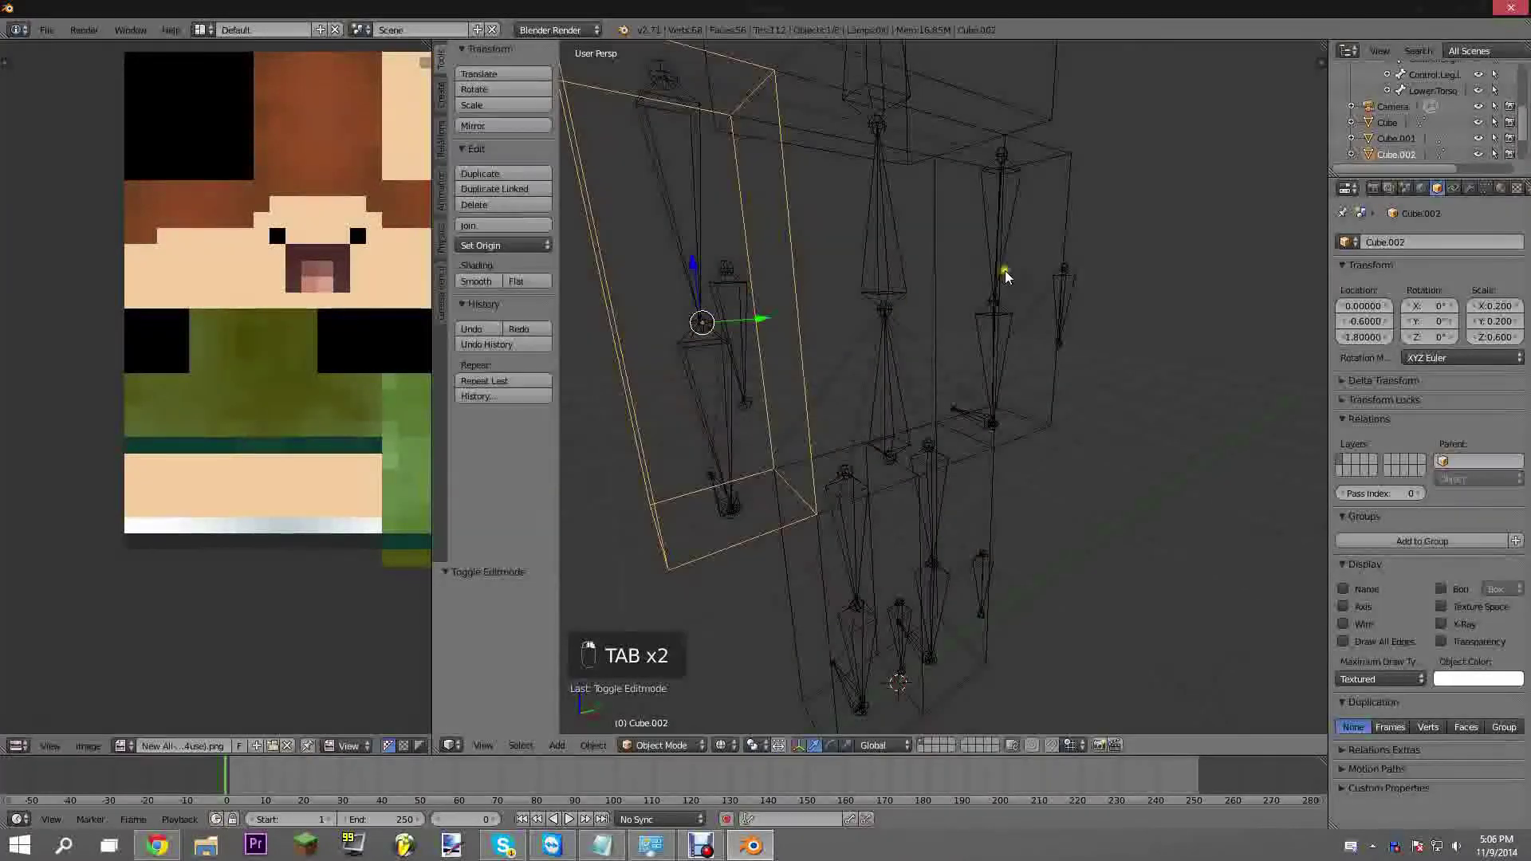
{"action": "right_click", "coordinate": [925, 253]}
{"action": "key", "text": "Tab"}
{"action": "key", "text": "Tab"}
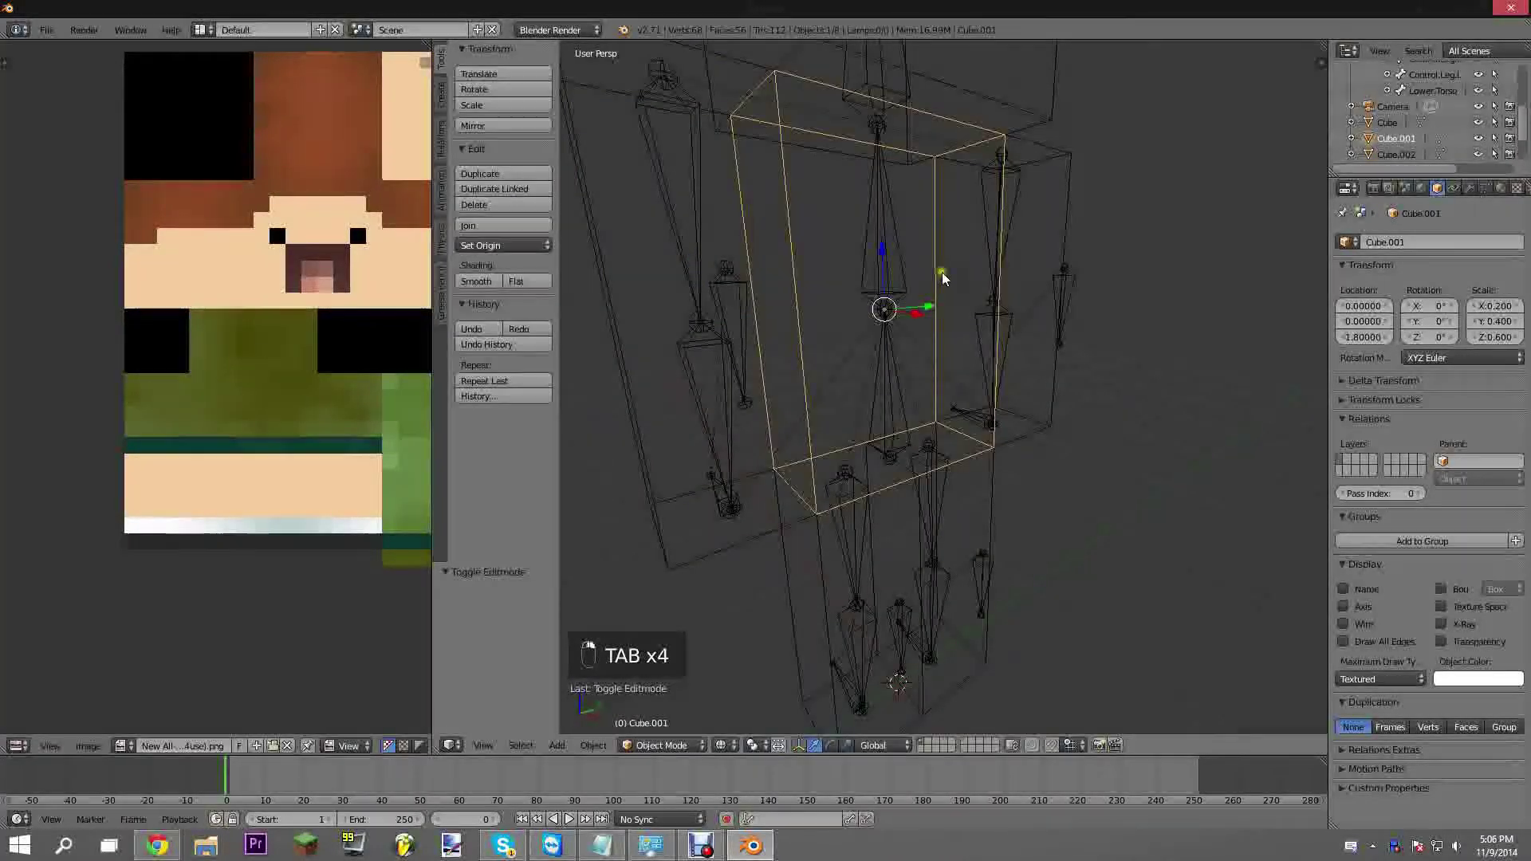
{"action": "middle_click_drag", "start_coordinate": [940, 271], "coordinate": [753, 271]}
{"action": "middle_click_drag", "start_coordinate": [753, 272], "coordinate": [856, 335], "text": "shift"}
{"action": "right_click", "coordinate": [883, 295]}
{"action": "scroll", "coordinate": [880, 295], "scroll_direction": "down", "scroll_amount": 3}
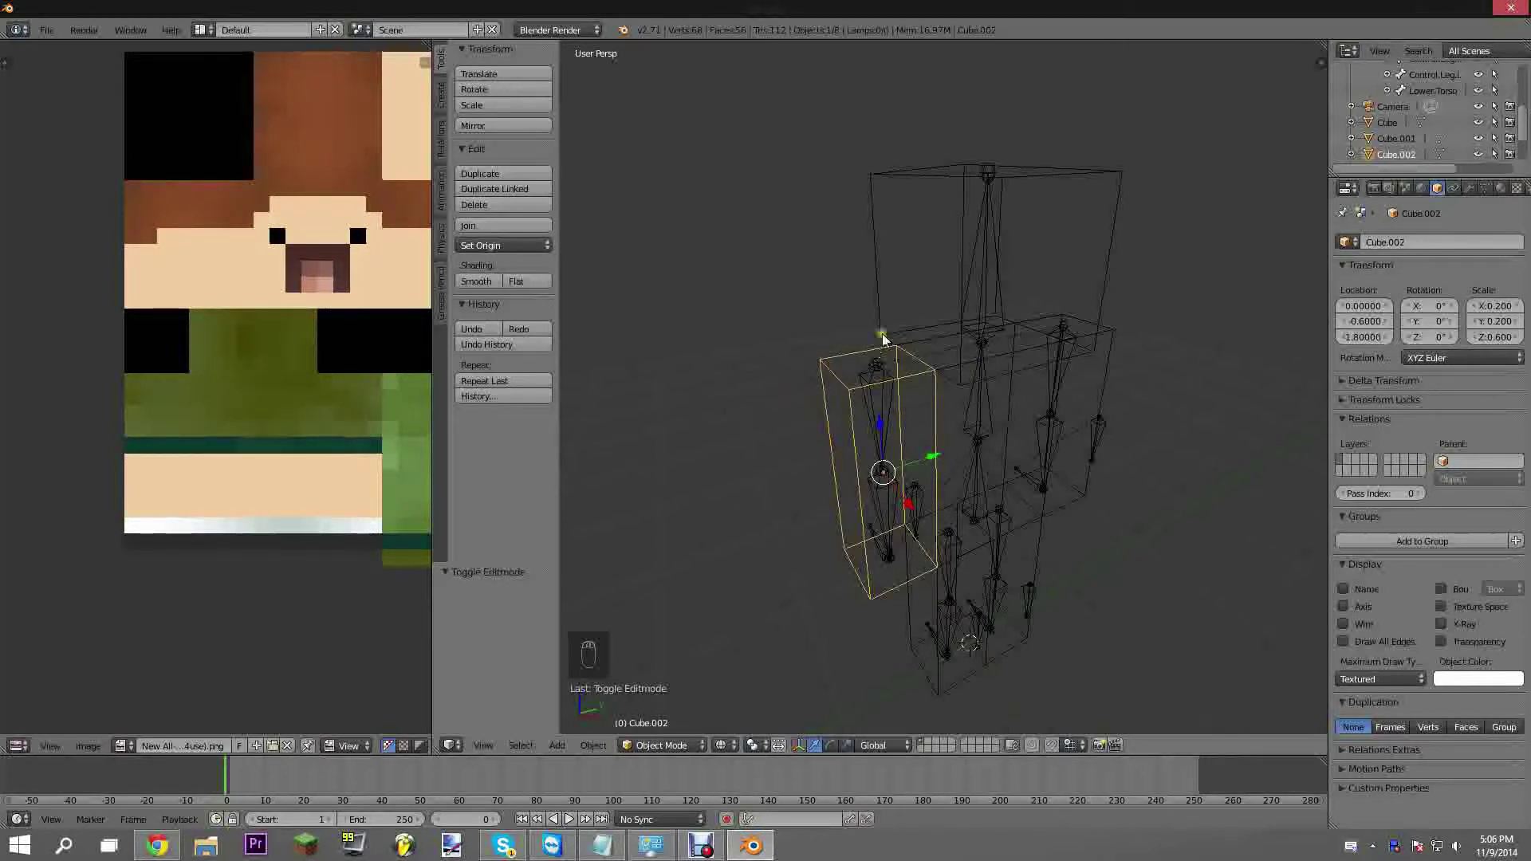
{"action": "middle_click_drag", "start_coordinate": [882, 335], "coordinate": [942, 242]}
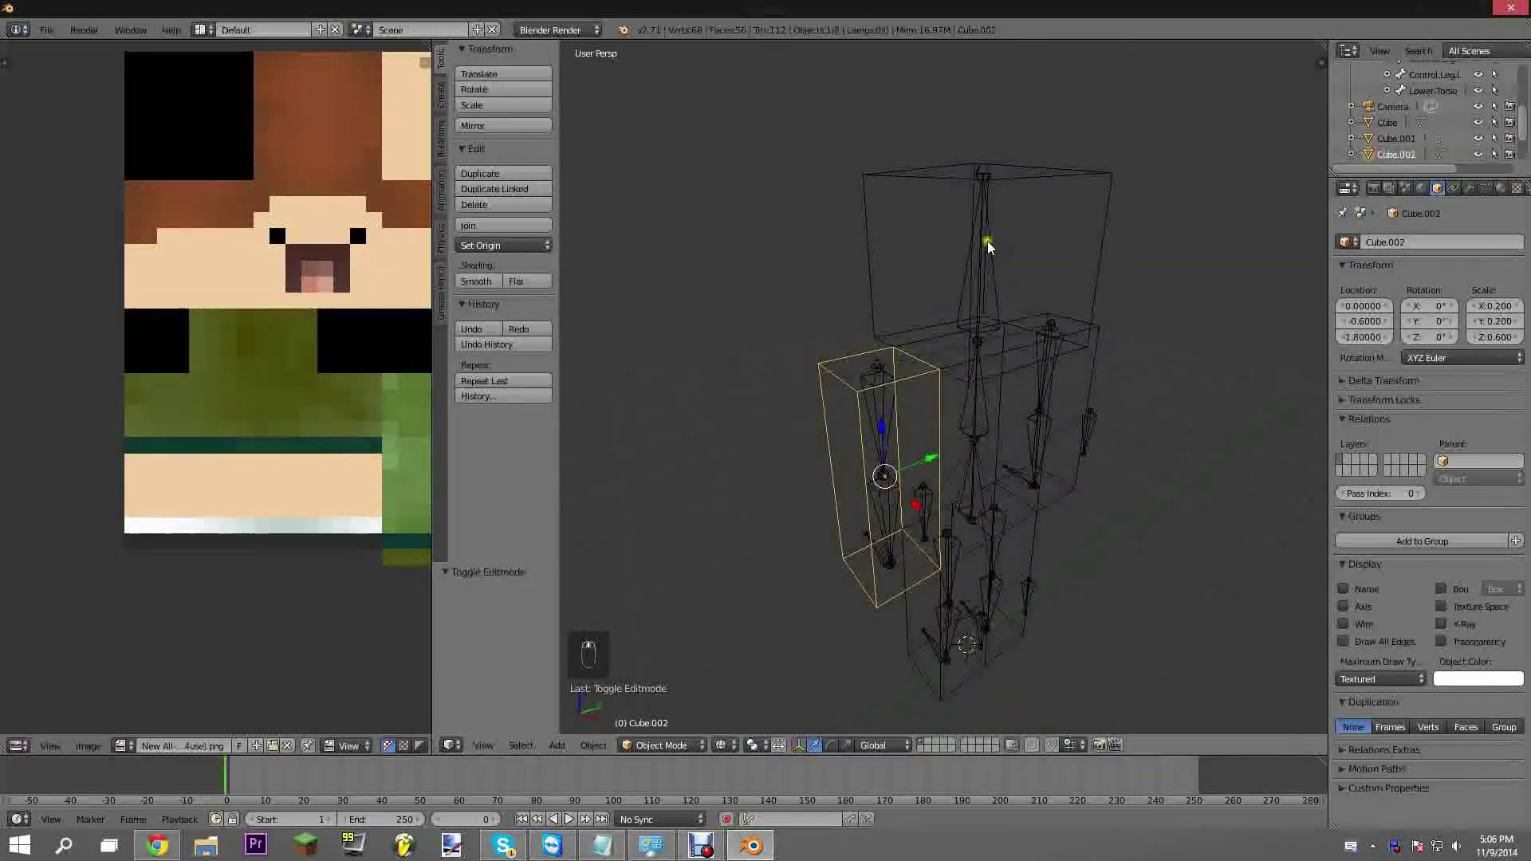
Select the entire mesh of the head block in Edit Mode and subdivide it three times
{"action": "right_click", "coordinate": [911, 170]}
{"action": "scroll", "coordinate": [917, 185], "scroll_direction": "down", "scroll_amount": 2}
{"action": "middle_click_drag", "start_coordinate": [923, 204], "coordinate": [878, 244], "text": "shift"}
{"action": "key", "text": "Tab"}
{"action": "scroll", "coordinate": [921, 302], "scroll_direction": "up", "scroll_amount": 3}
{"action": "scroll", "coordinate": [912, 303], "scroll_direction": "down", "scroll_amount": 3}
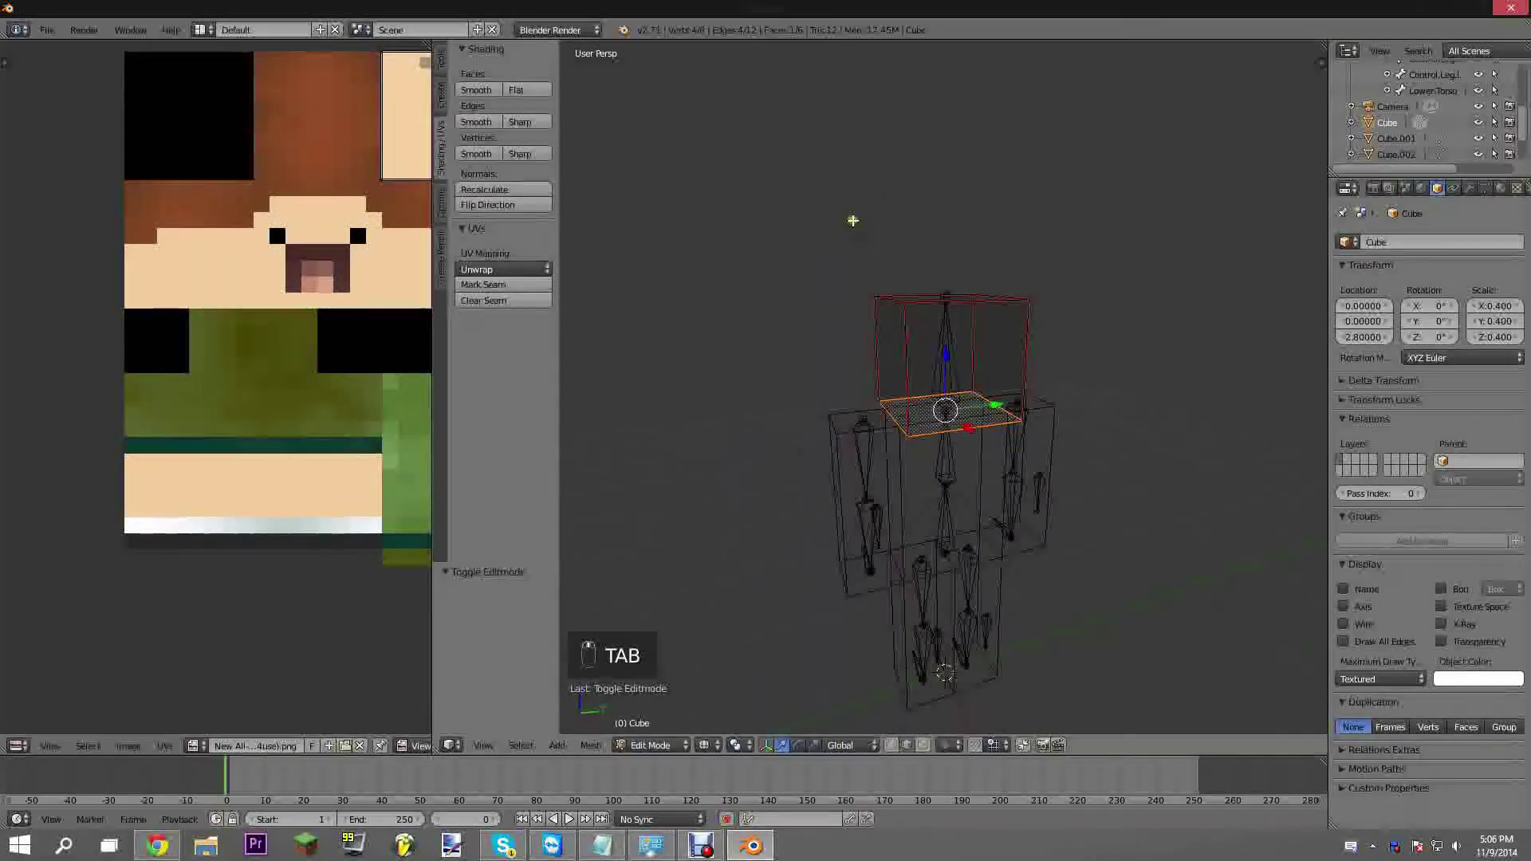
{"action": "key", "text": "b"}
{"action": "left_click_drag", "start_coordinate": [813, 210], "coordinate": [1277, 525]}
{"action": "middle_click_drag", "start_coordinate": [1060, 410], "coordinate": [978, 406]}
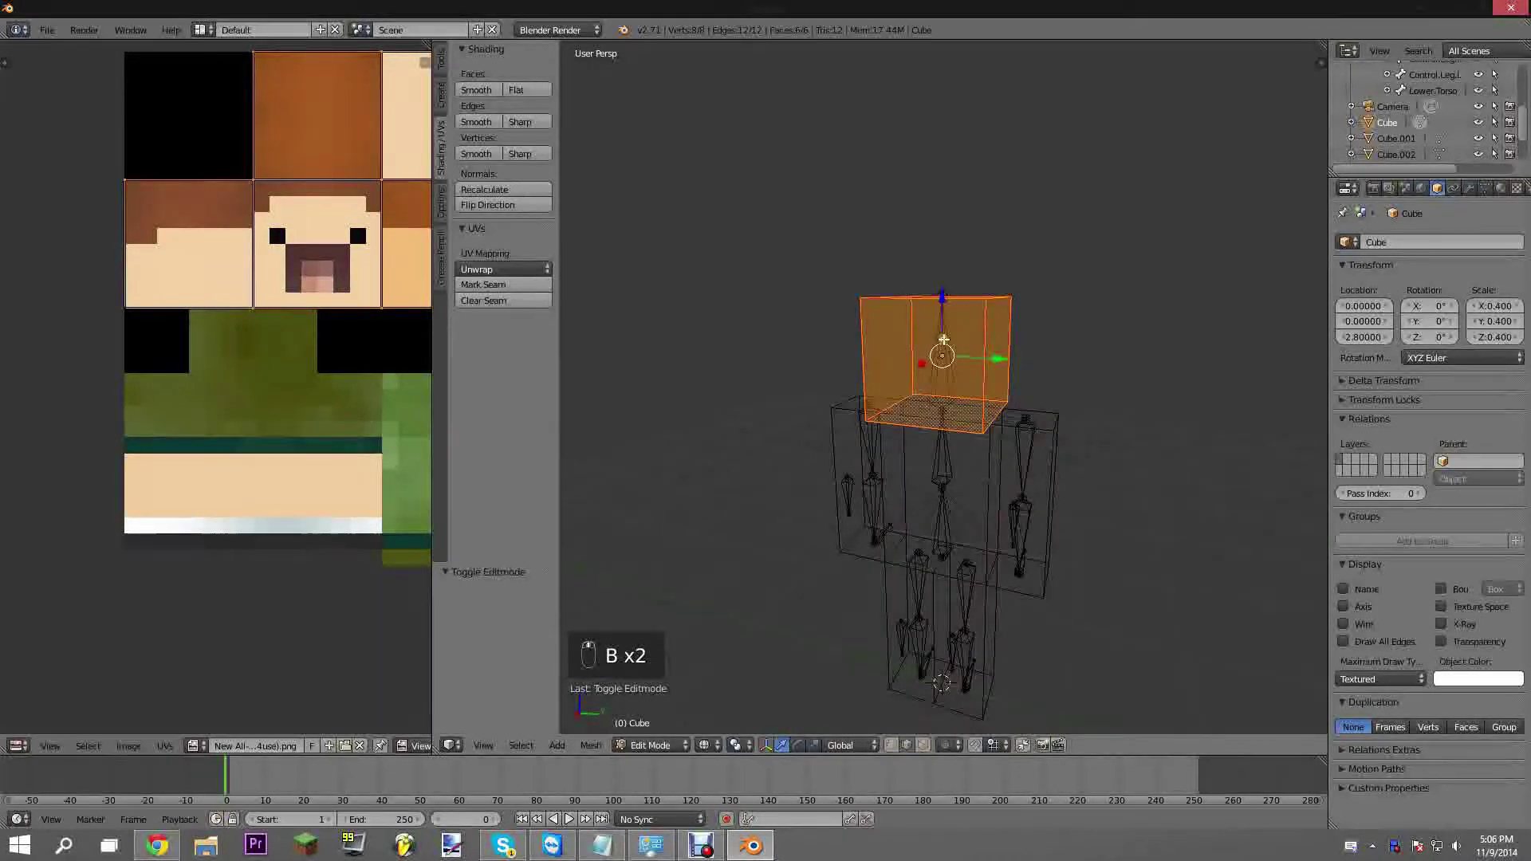
{"action": "key", "text": "w"}
{"action": "left_click", "coordinate": [943, 339]}
{"action": "left_click", "coordinate": [944, 339]}
{"action": "key", "text": "w"}
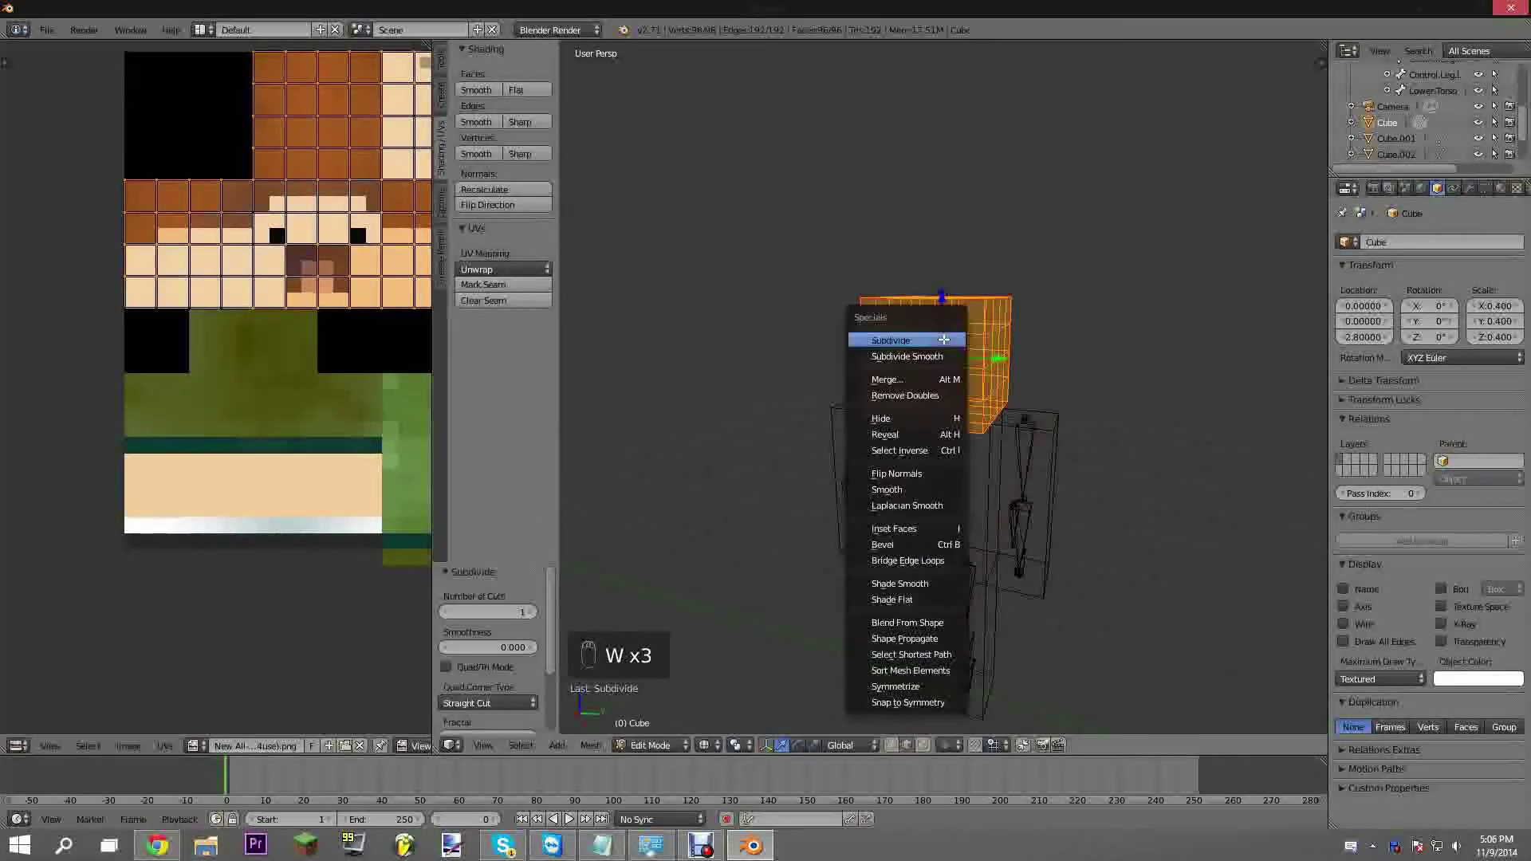
{"action": "left_click", "coordinate": [944, 339]}
{"action": "middle_click_drag", "start_coordinate": [992, 383], "coordinate": [1022, 402]}
{"action": "key", "text": "Tab"}
{"action": "scroll", "coordinate": [920, 558], "scroll_direction": "up", "scroll_amount": 4}
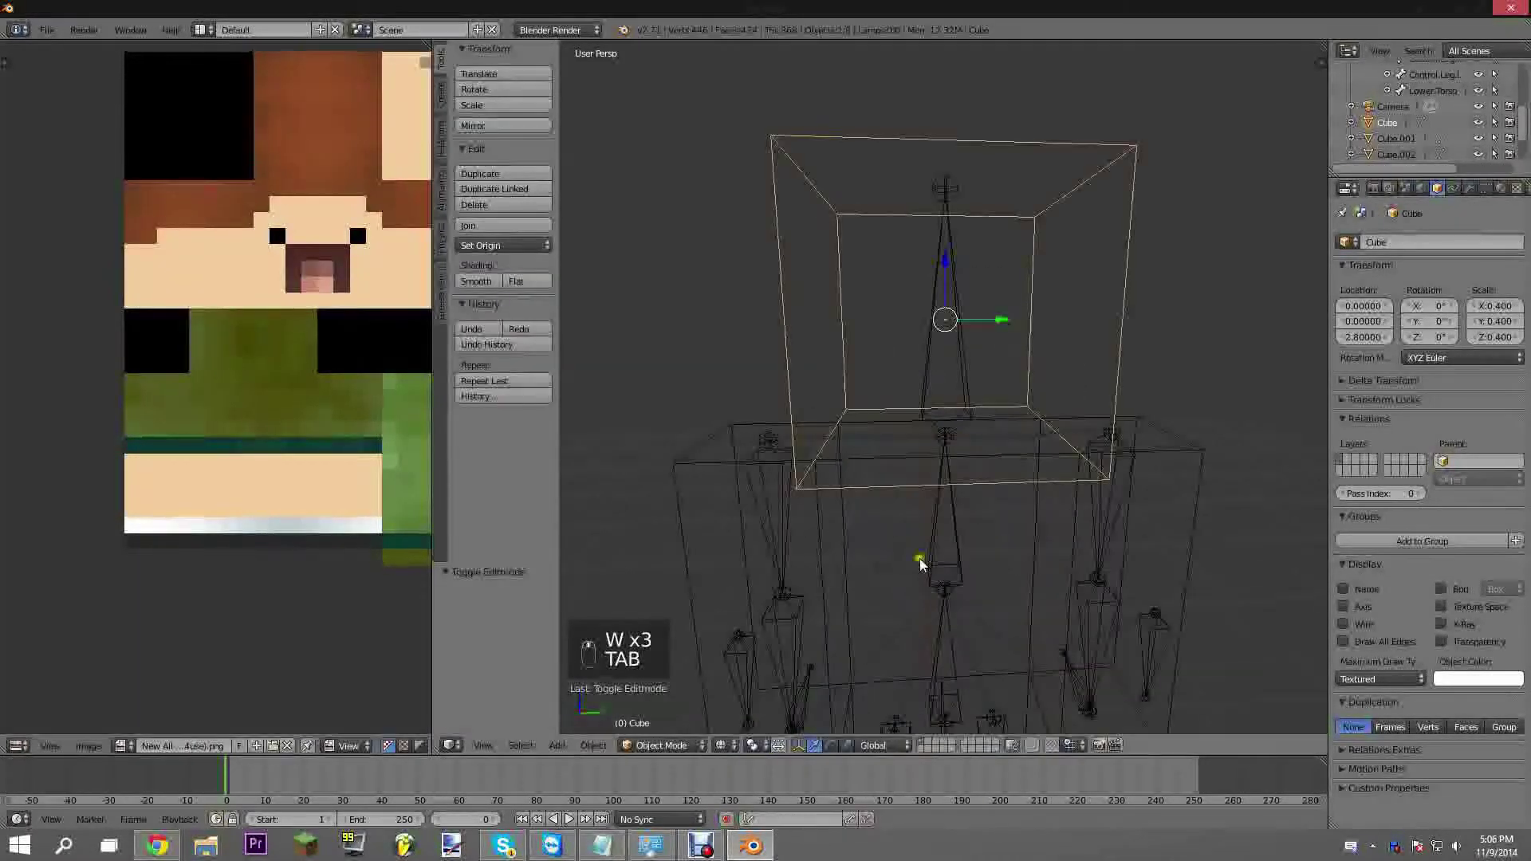
Open the head block for mesh editing and set the viewport shading to Texture
{"action": "key", "text": "Tab"}
{"action": "left_click", "coordinate": [716, 748]}
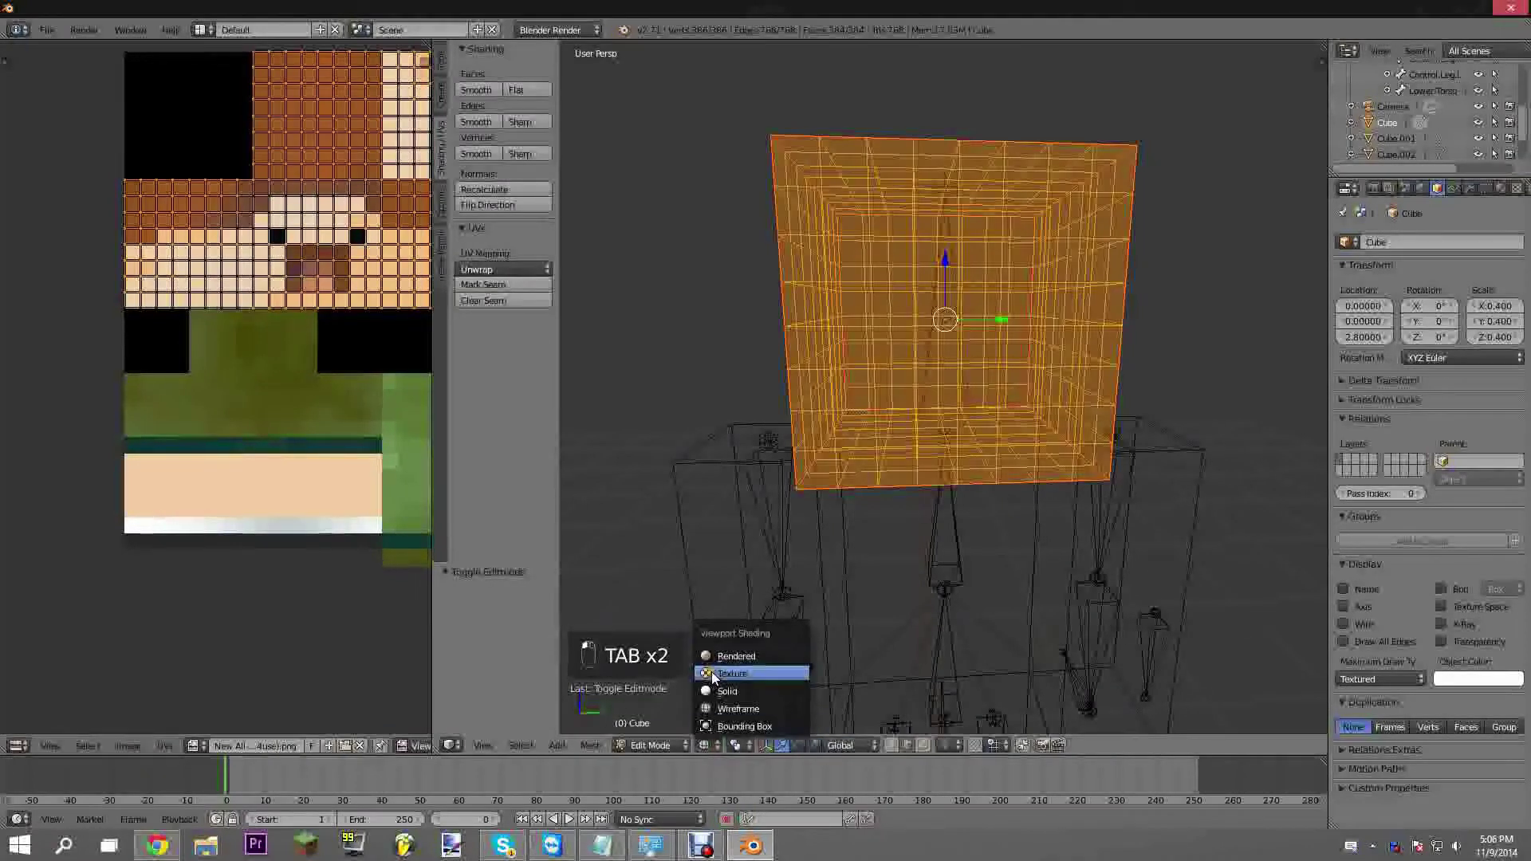
{"action": "left_click", "coordinate": [711, 671]}
Examine how the head's subdivision grid lines up with the face texture, in Edit Mode and Object Mode
{"action": "middle_click_drag", "start_coordinate": [859, 464], "coordinate": [931, 450]}
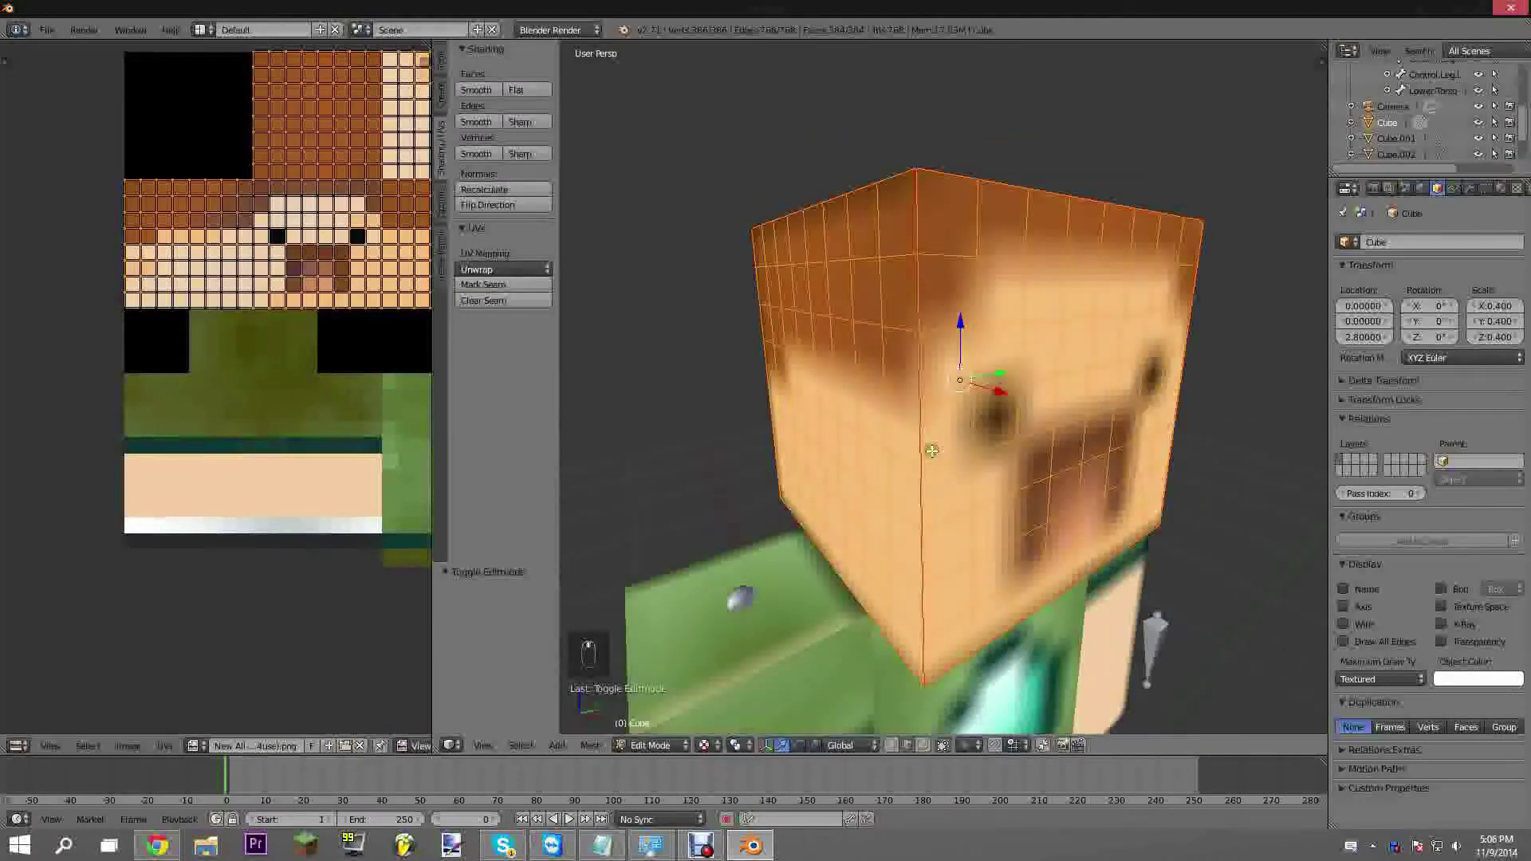
{"action": "scroll", "coordinate": [950, 483], "scroll_direction": "down", "scroll_amount": 3}
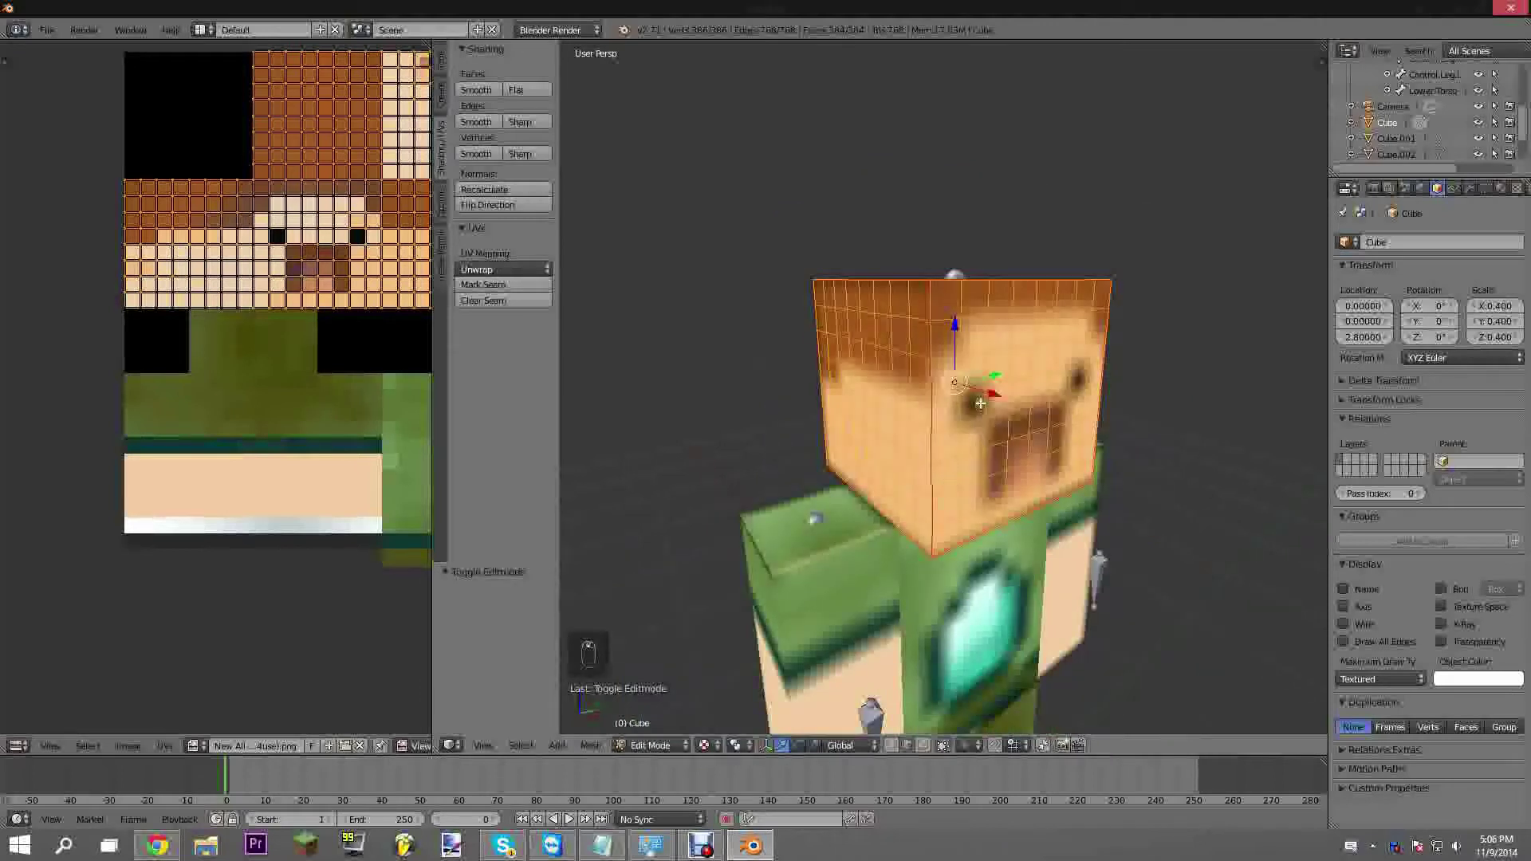
{"action": "scroll", "coordinate": [1013, 421], "scroll_direction": "up", "scroll_amount": 4}
{"action": "middle_click_drag", "start_coordinate": [1068, 466], "coordinate": [951, 420]}
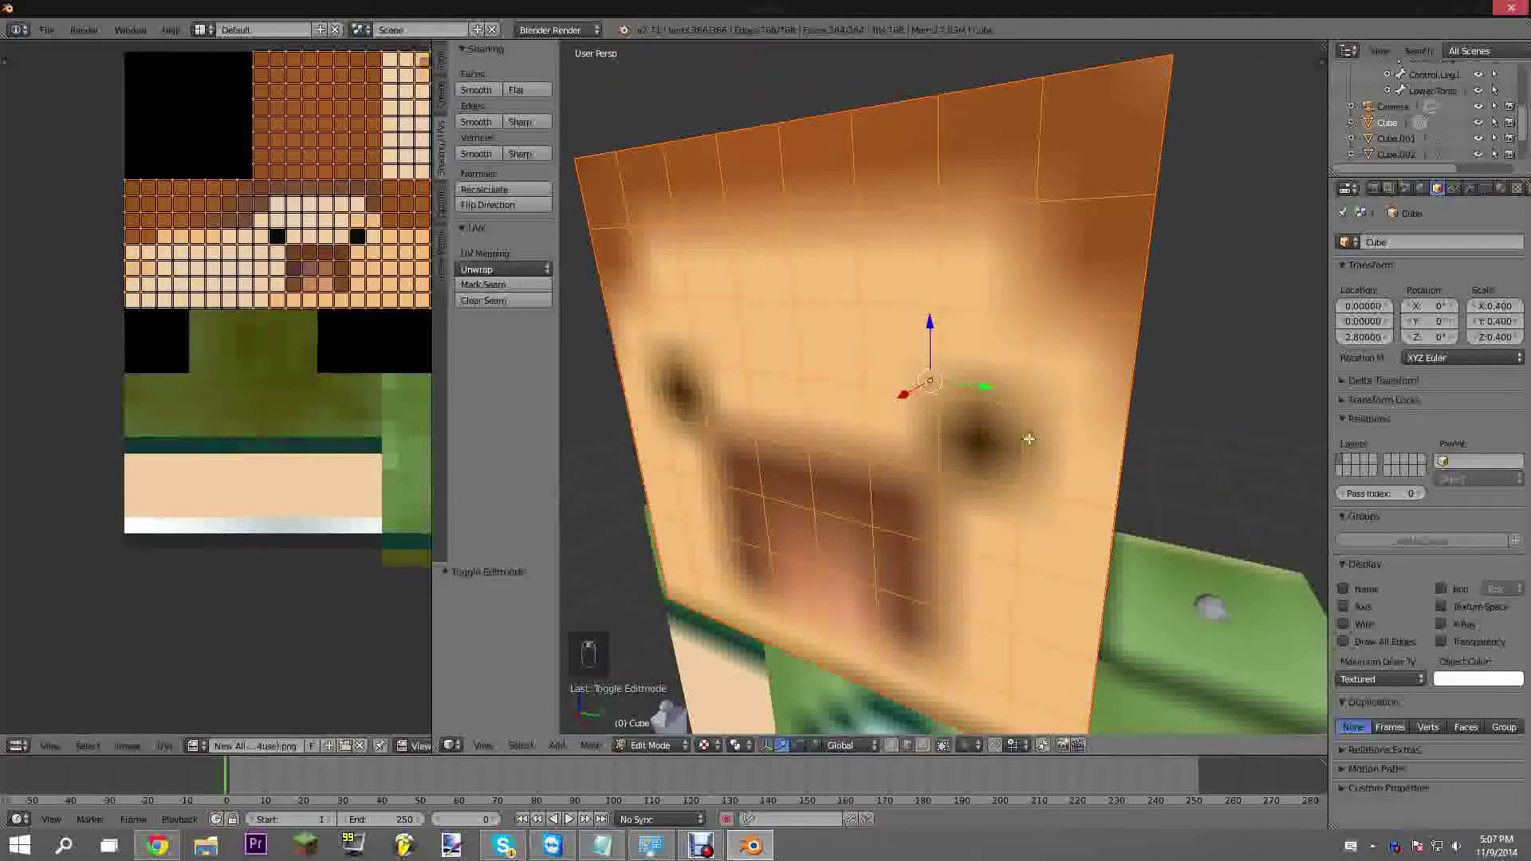
{"action": "key", "text": "Tab"}
{"action": "key", "text": "Tab"}
{"action": "right_click", "coordinate": [951, 441]}
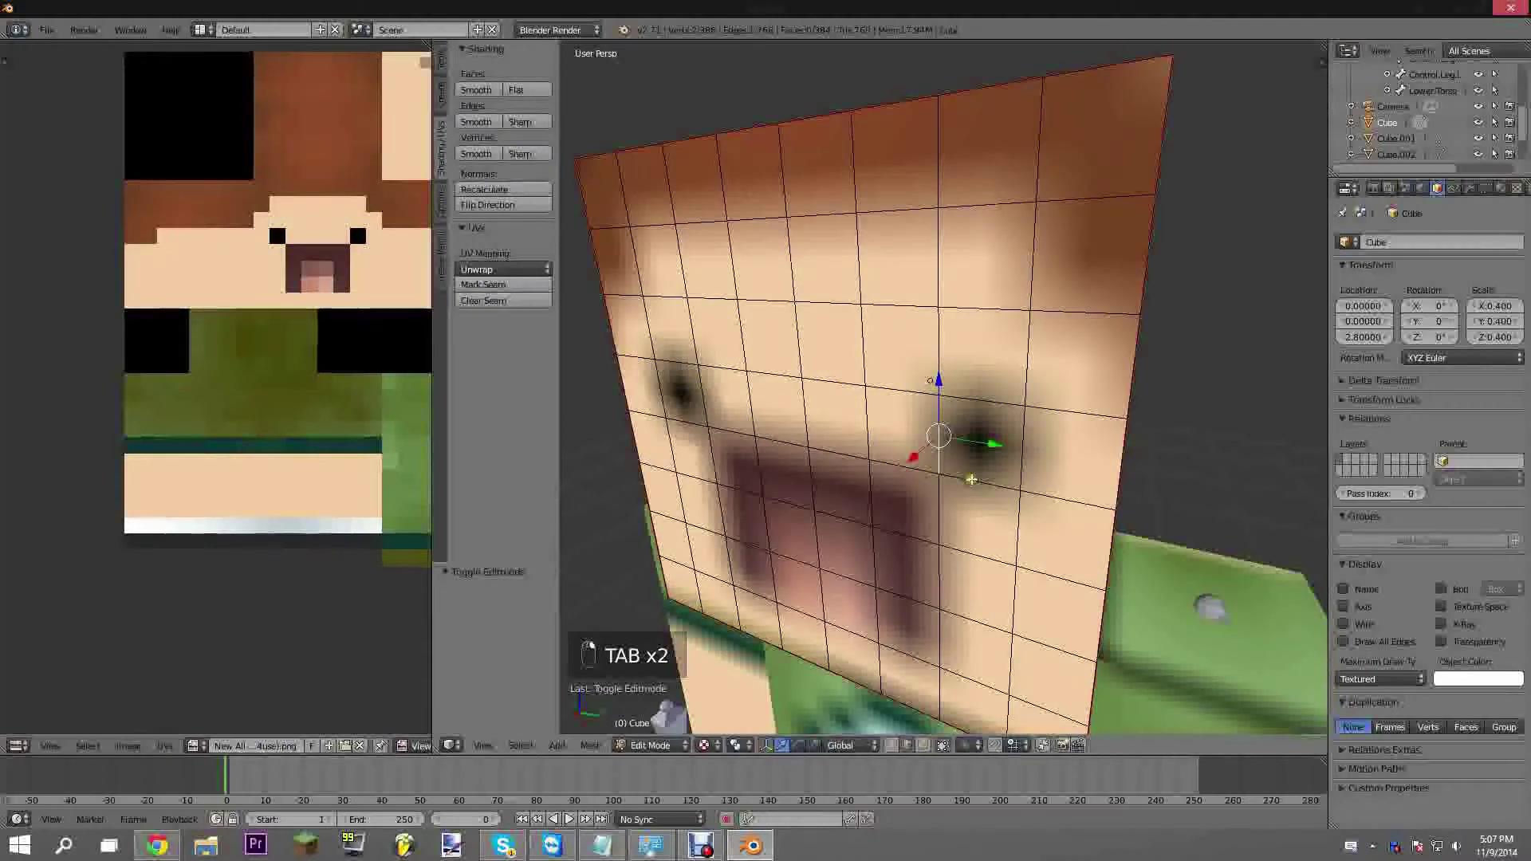
{"action": "key", "text": "Tab"}
{"action": "scroll", "coordinate": [922, 504], "scroll_direction": "down", "scroll_amount": 3}
{"action": "scroll", "coordinate": [1031, 332], "scroll_direction": "up", "scroll_amount": 2}
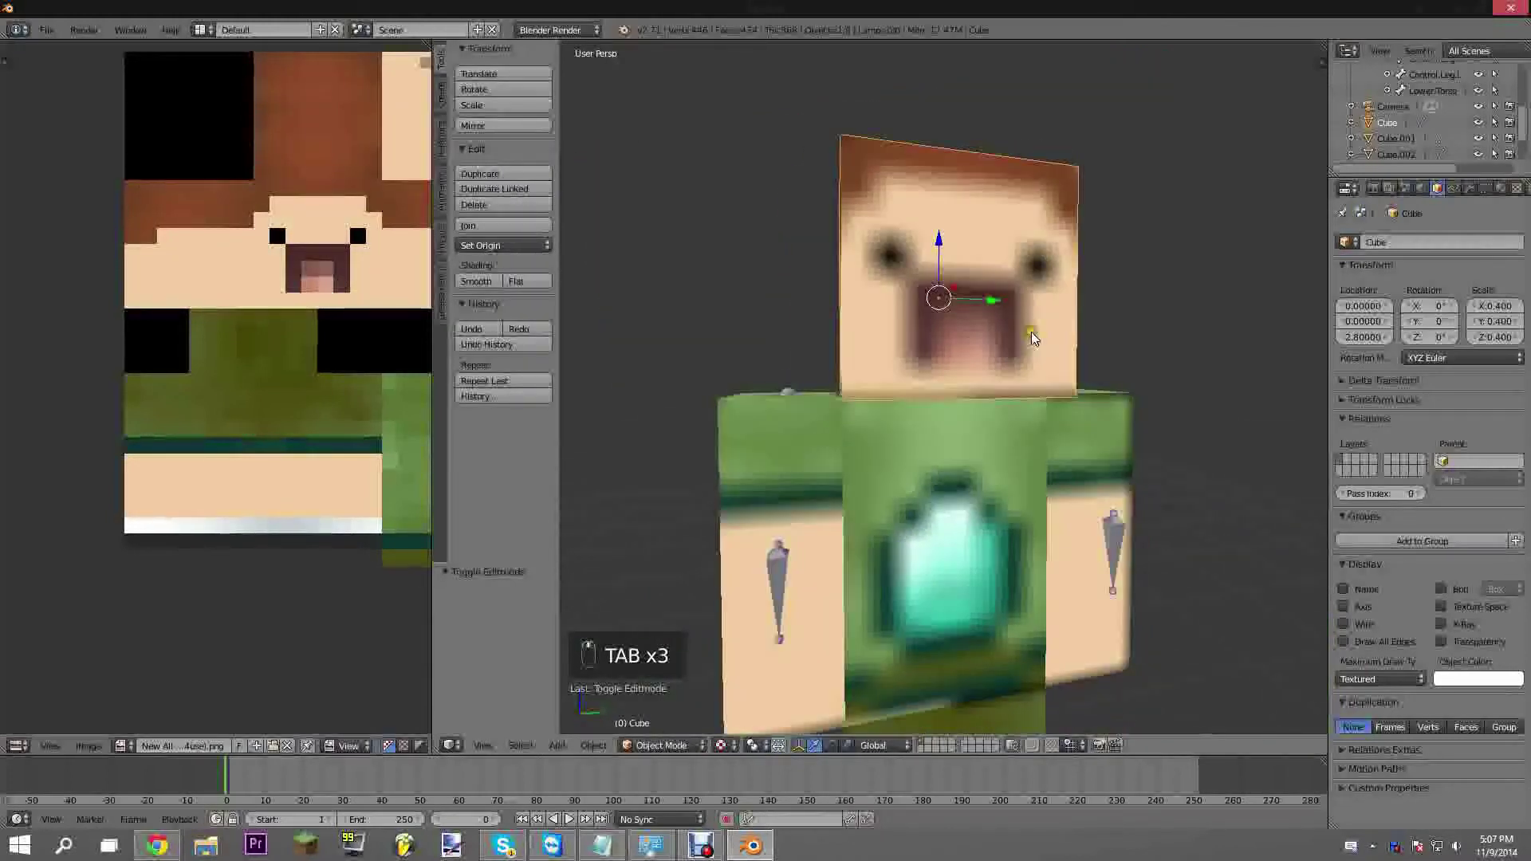
Turn on snapping and move the right and left arm blocks 1 unit outward from the torso along Y
{"action": "middle_click_drag", "start_coordinate": [1031, 332], "coordinate": [838, 419]}
{"action": "right_click", "coordinate": [883, 388]}
{"action": "scroll", "coordinate": [925, 415], "scroll_direction": "down", "scroll_amount": 3}
{"action": "left_click", "coordinate": [1054, 746]}
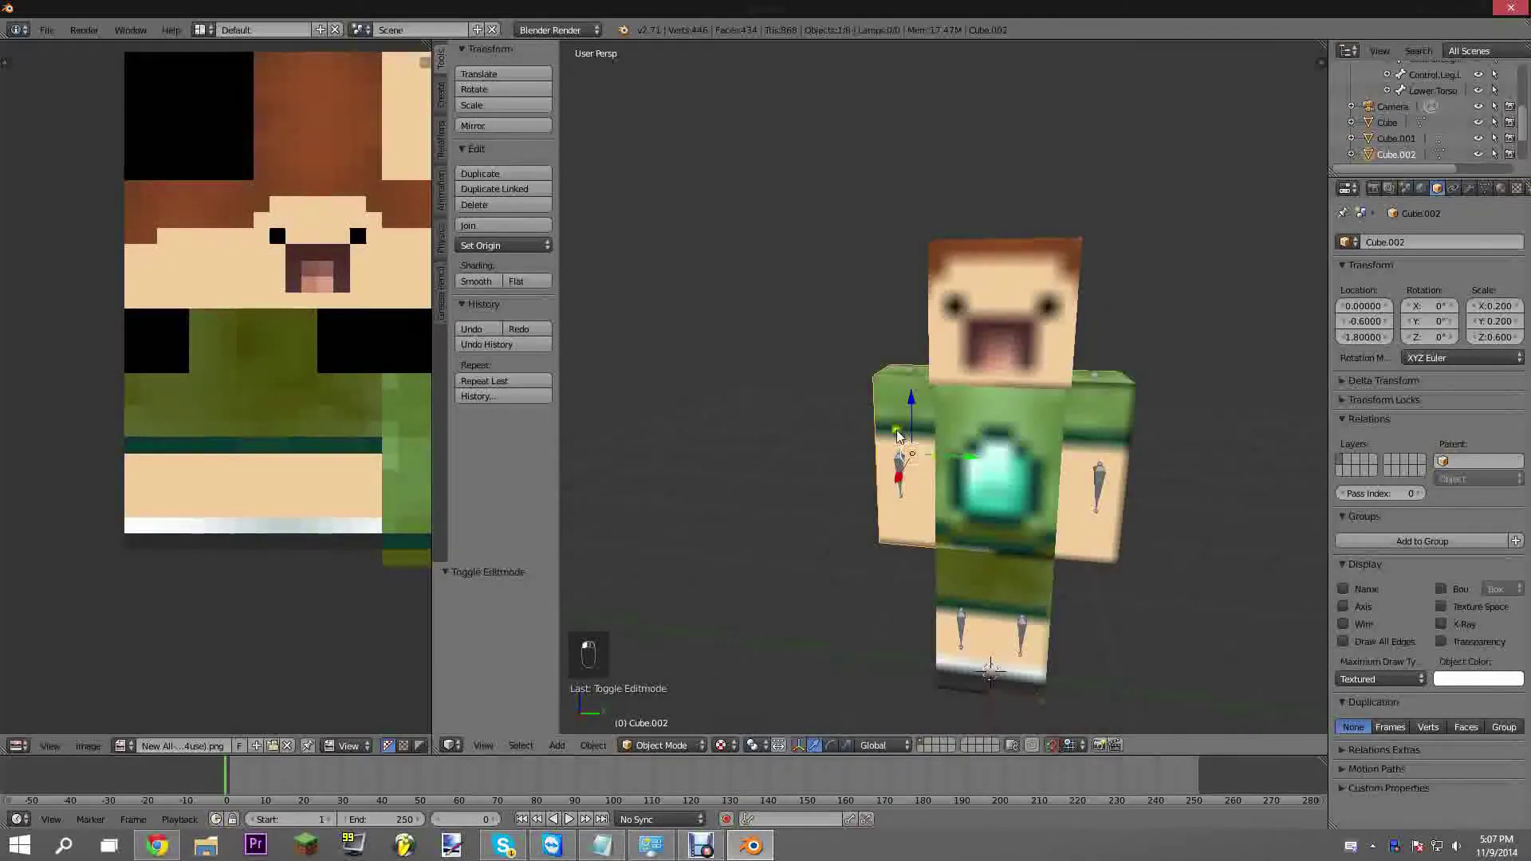
{"action": "left_click_drag", "start_coordinate": [978, 458], "coordinate": [914, 478]}
{"action": "right_click", "coordinate": [1128, 397]}
{"action": "left_click_drag", "start_coordinate": [1164, 456], "coordinate": [1256, 472]}
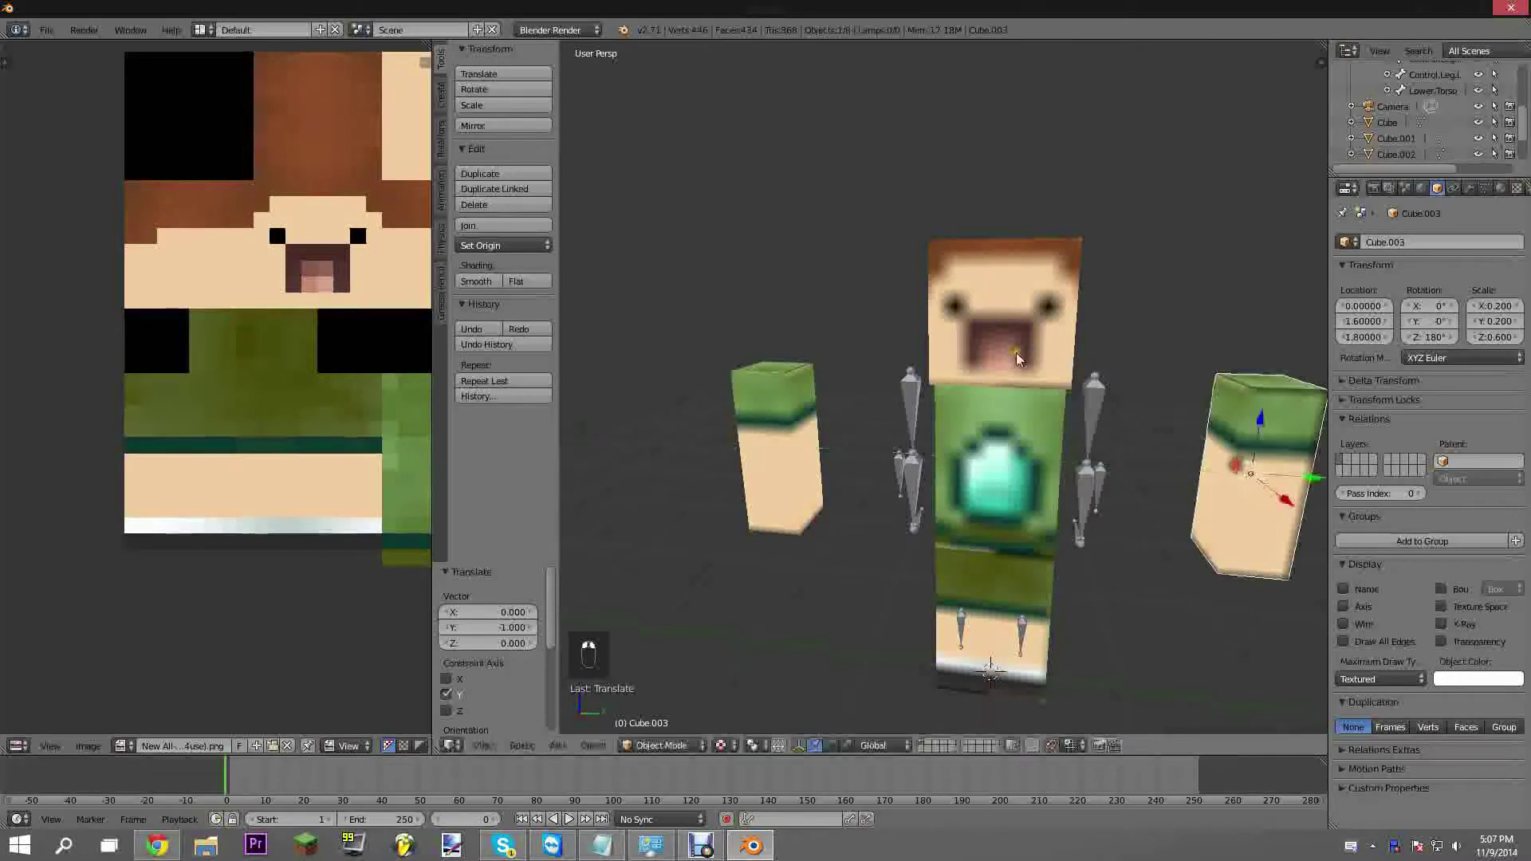
Move the head block 1 unit up along Z, clear of the head bone
{"action": "right_click", "coordinate": [1001, 325]}
{"action": "key", "text": "r"}
{"action": "right_click", "coordinate": [1004, 254]}
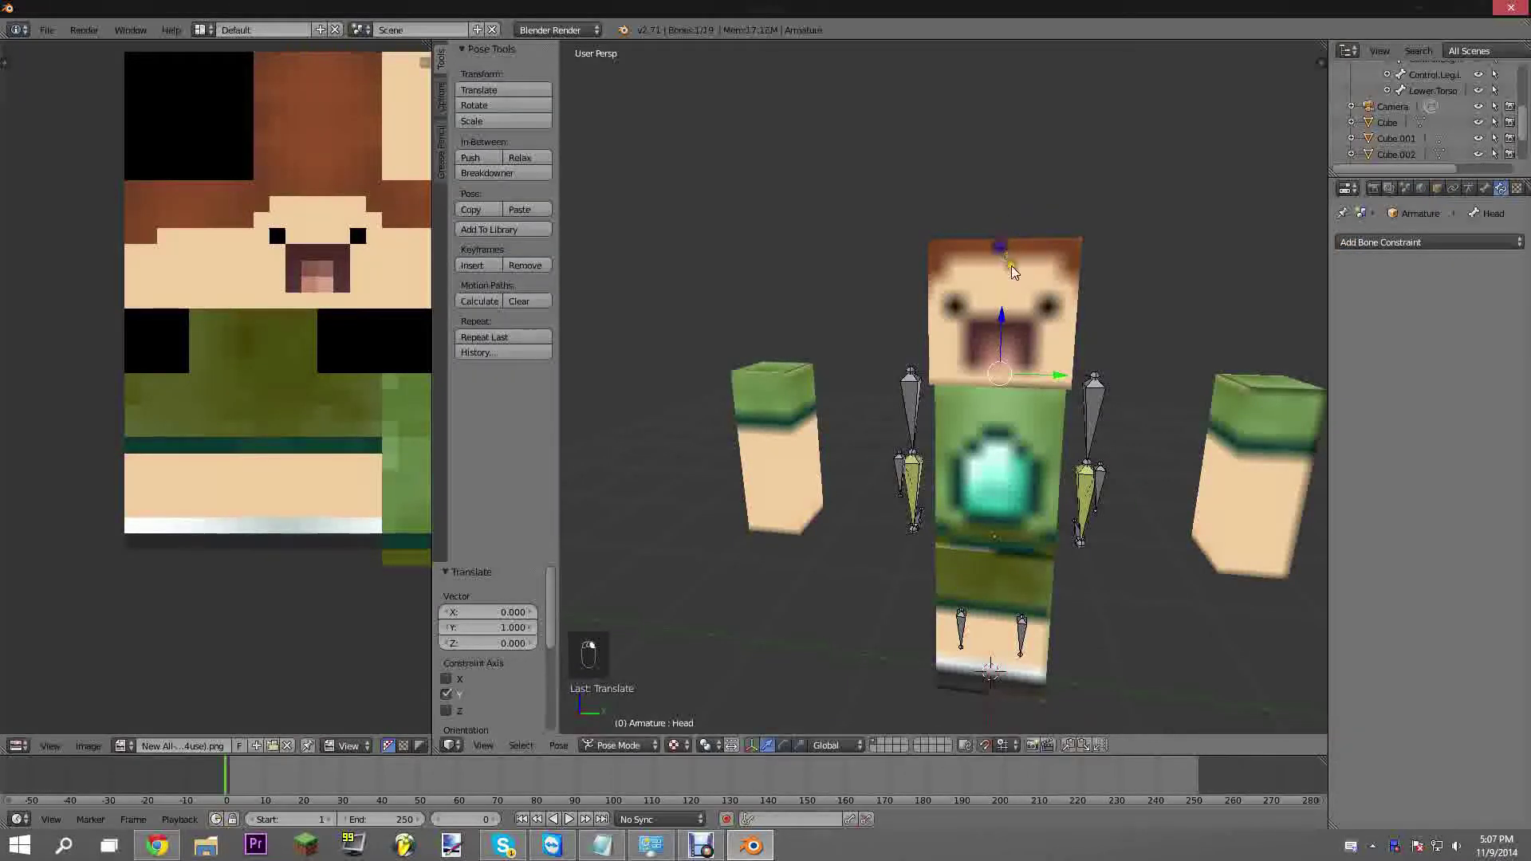
{"action": "right_click", "coordinate": [1006, 261]}
{"action": "left_click_drag", "start_coordinate": [1003, 198], "coordinate": [1013, 154], "text": "ctrl"}
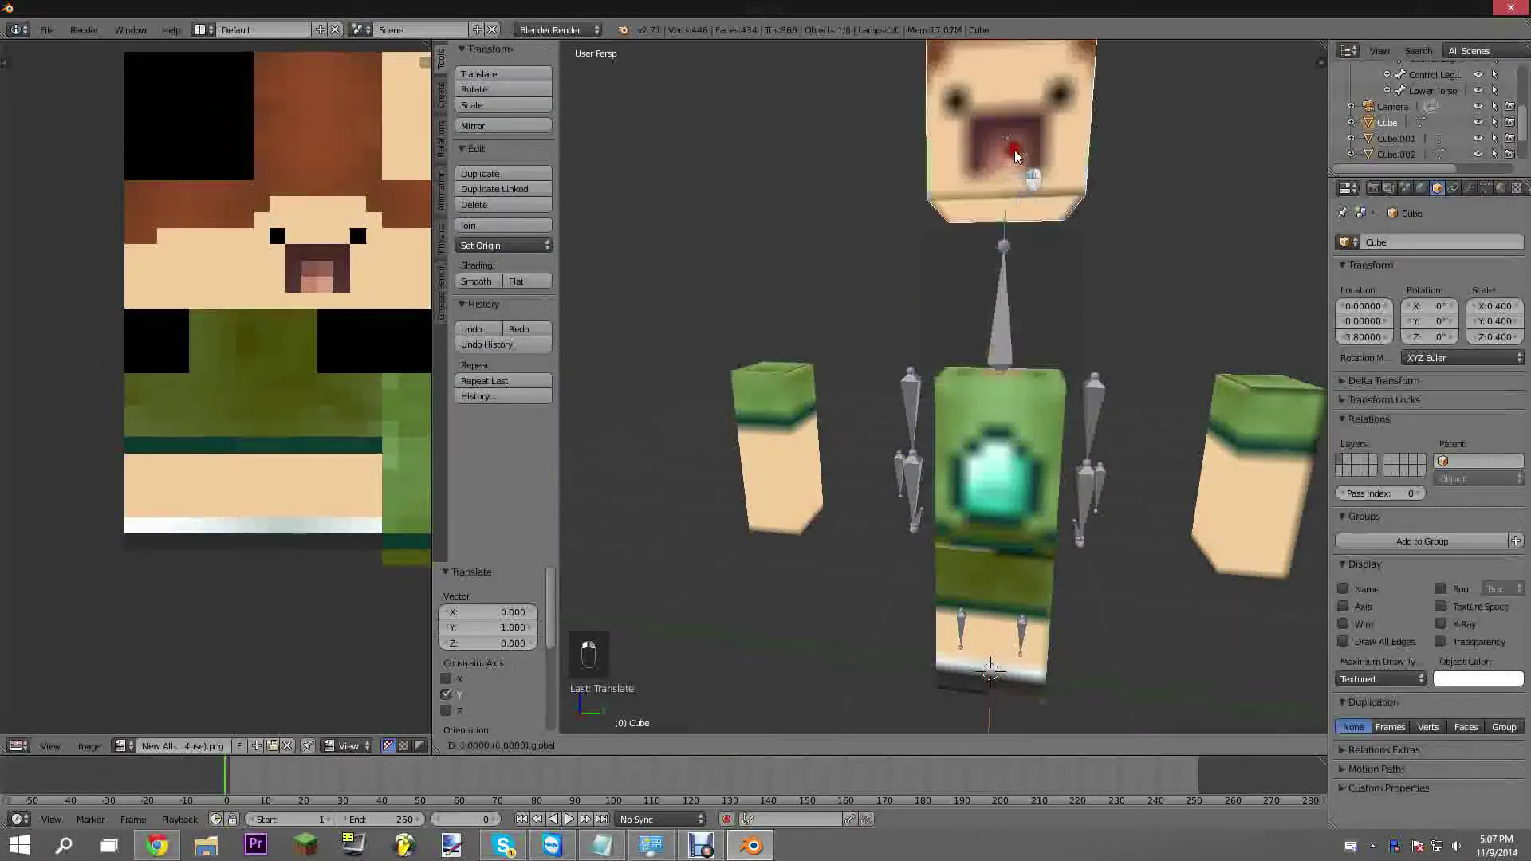
Select both leg blocks and move them 1 unit down along Z, clear of the leg bones
{"action": "right_click", "coordinate": [947, 565]}
{"action": "right_click", "coordinate": [1038, 566]}
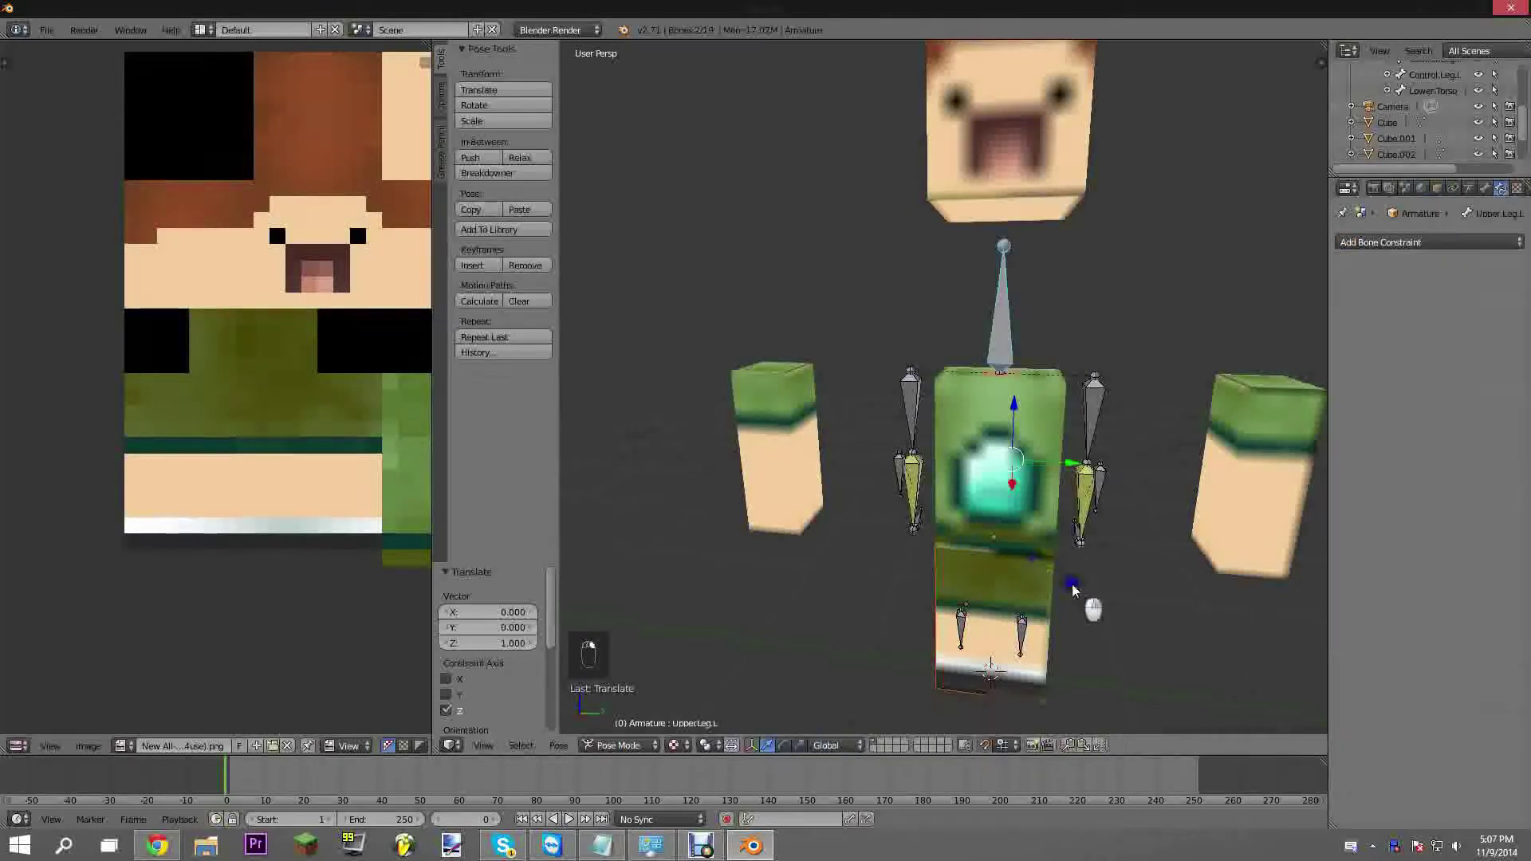
{"action": "right_click", "coordinate": [1047, 585]}
{"action": "left_click_drag", "start_coordinate": [994, 555], "coordinate": [991, 613], "text": "ctrl"}
Spread the two leg blocks apart by moving each one 1 unit outward along Y
{"action": "middle_click_drag", "start_coordinate": [991, 610], "coordinate": [991, 390], "text": "shift"}
{"action": "right_click", "coordinate": [944, 538]}
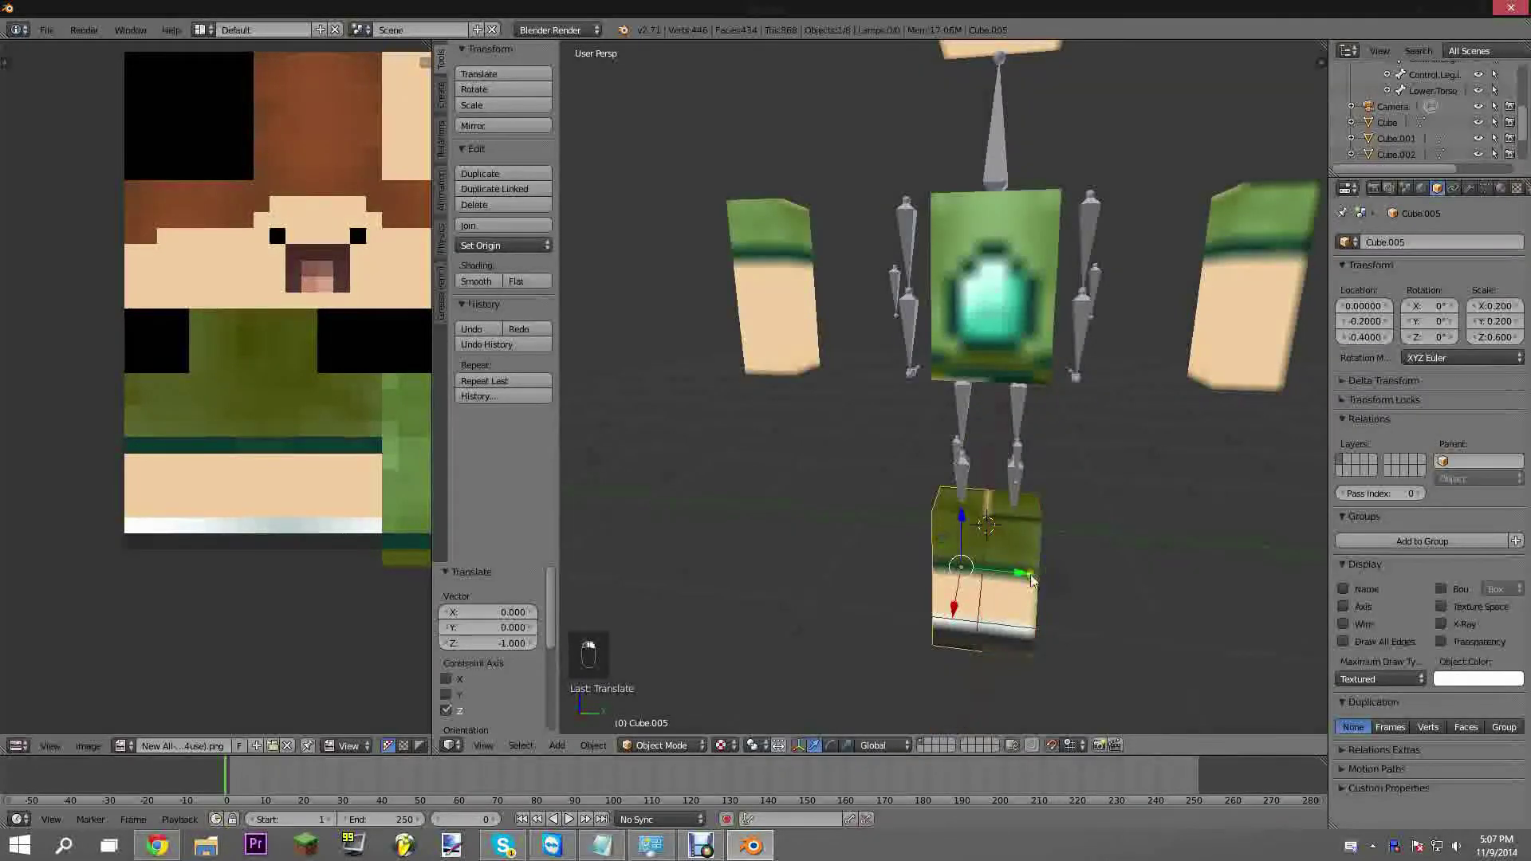
{"action": "left_click_drag", "start_coordinate": [1029, 574], "coordinate": [948, 571], "text": "ctrl"}
{"action": "left_click_drag", "start_coordinate": [1067, 583], "coordinate": [1186, 587], "text": "ctrl"}
Select the Upper.Leg.R bone, open the armature in Edit Mode and switch to an orthographic view
{"action": "right_click", "coordinate": [968, 433]}
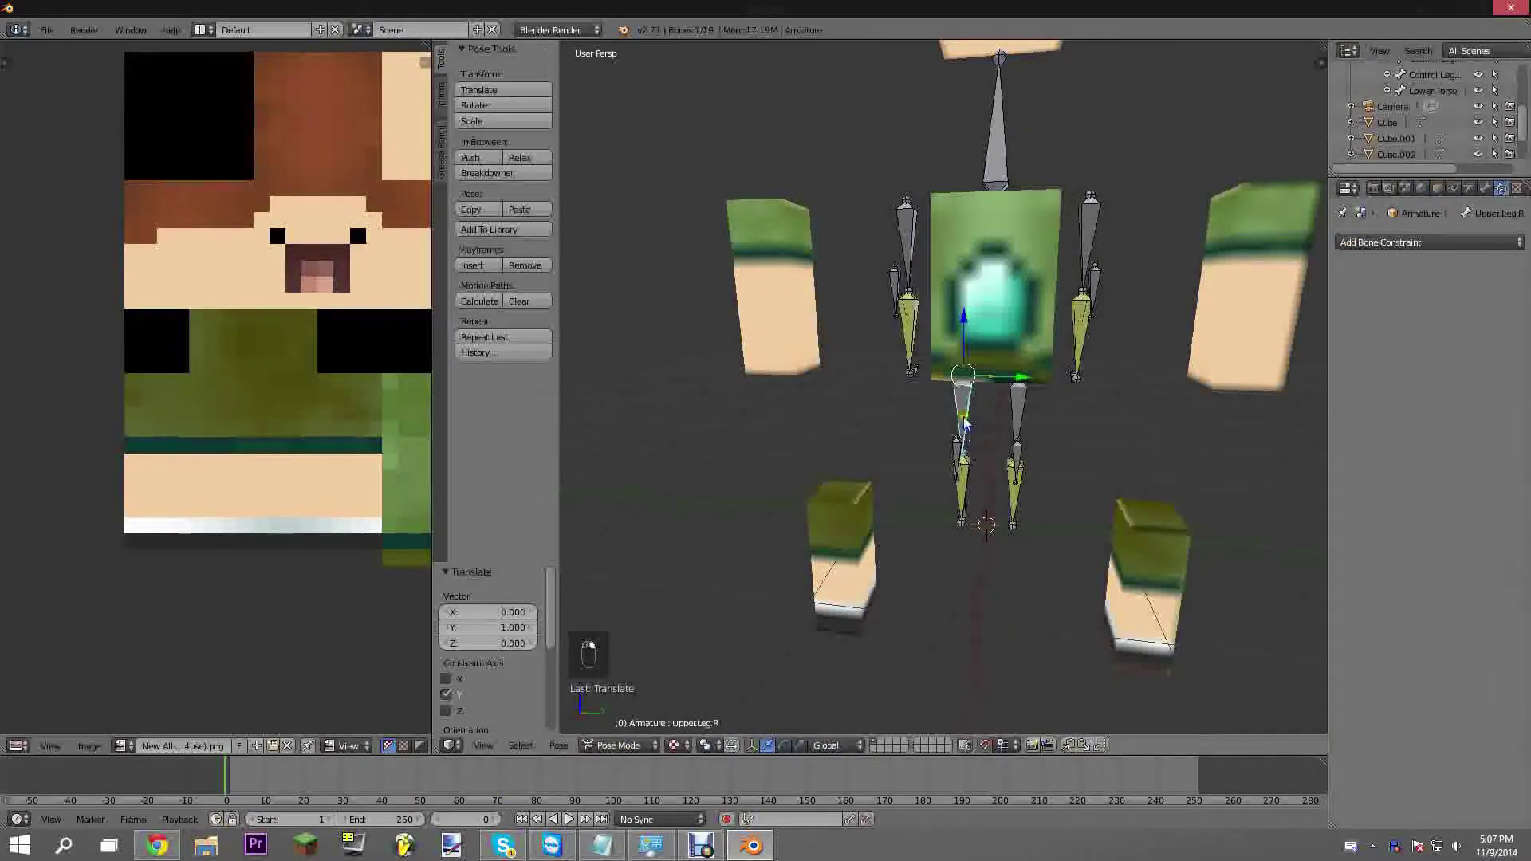
{"action": "middle_click_drag", "start_coordinate": [957, 355], "coordinate": [955, 456], "text": "shift"}
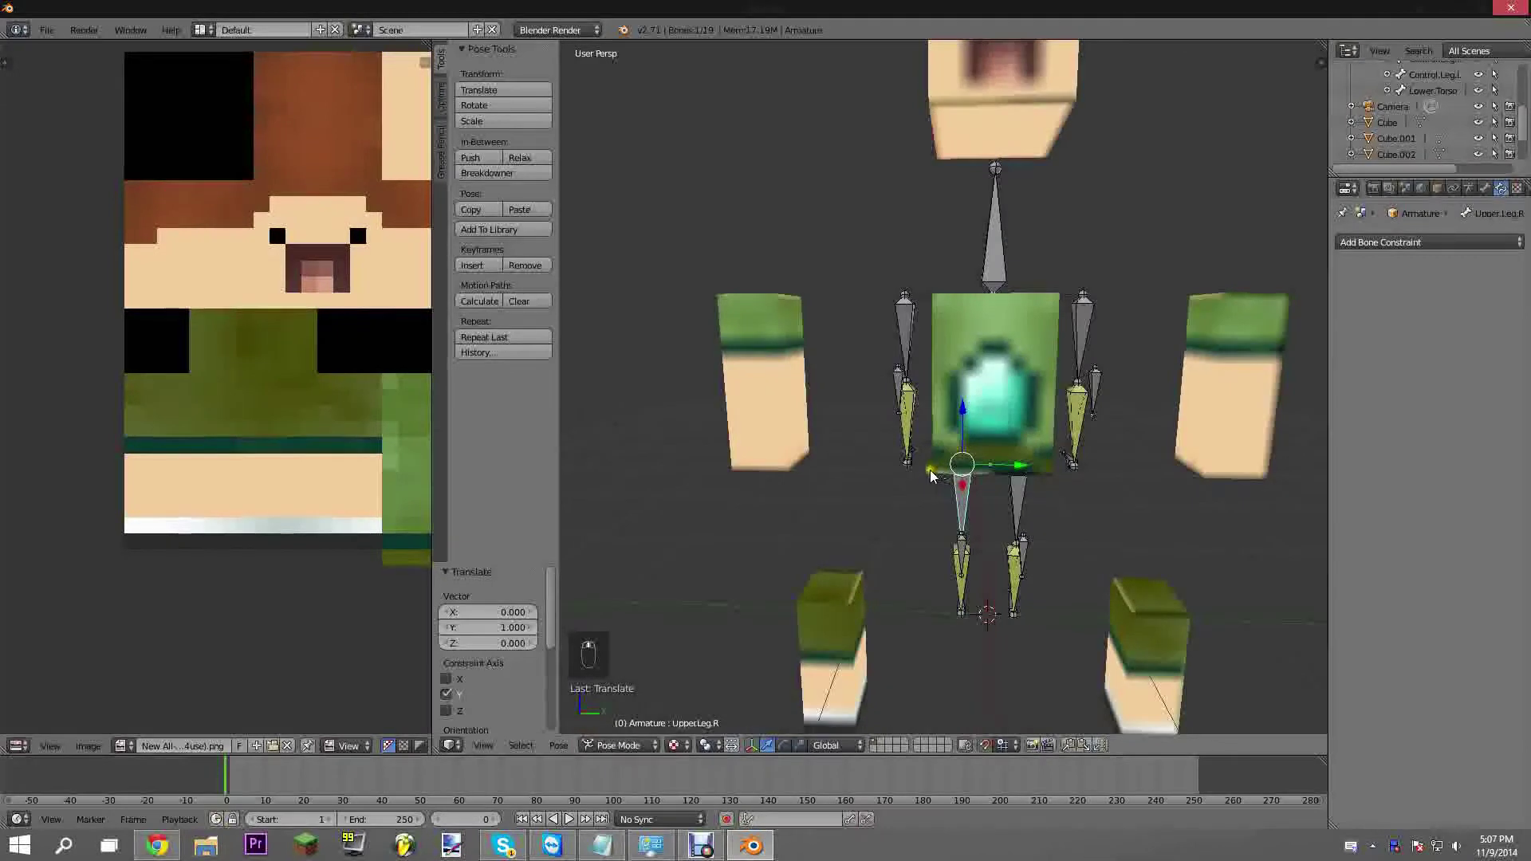
{"action": "key", "text": "Tab"}
{"action": "key", "text": "KP_5"}
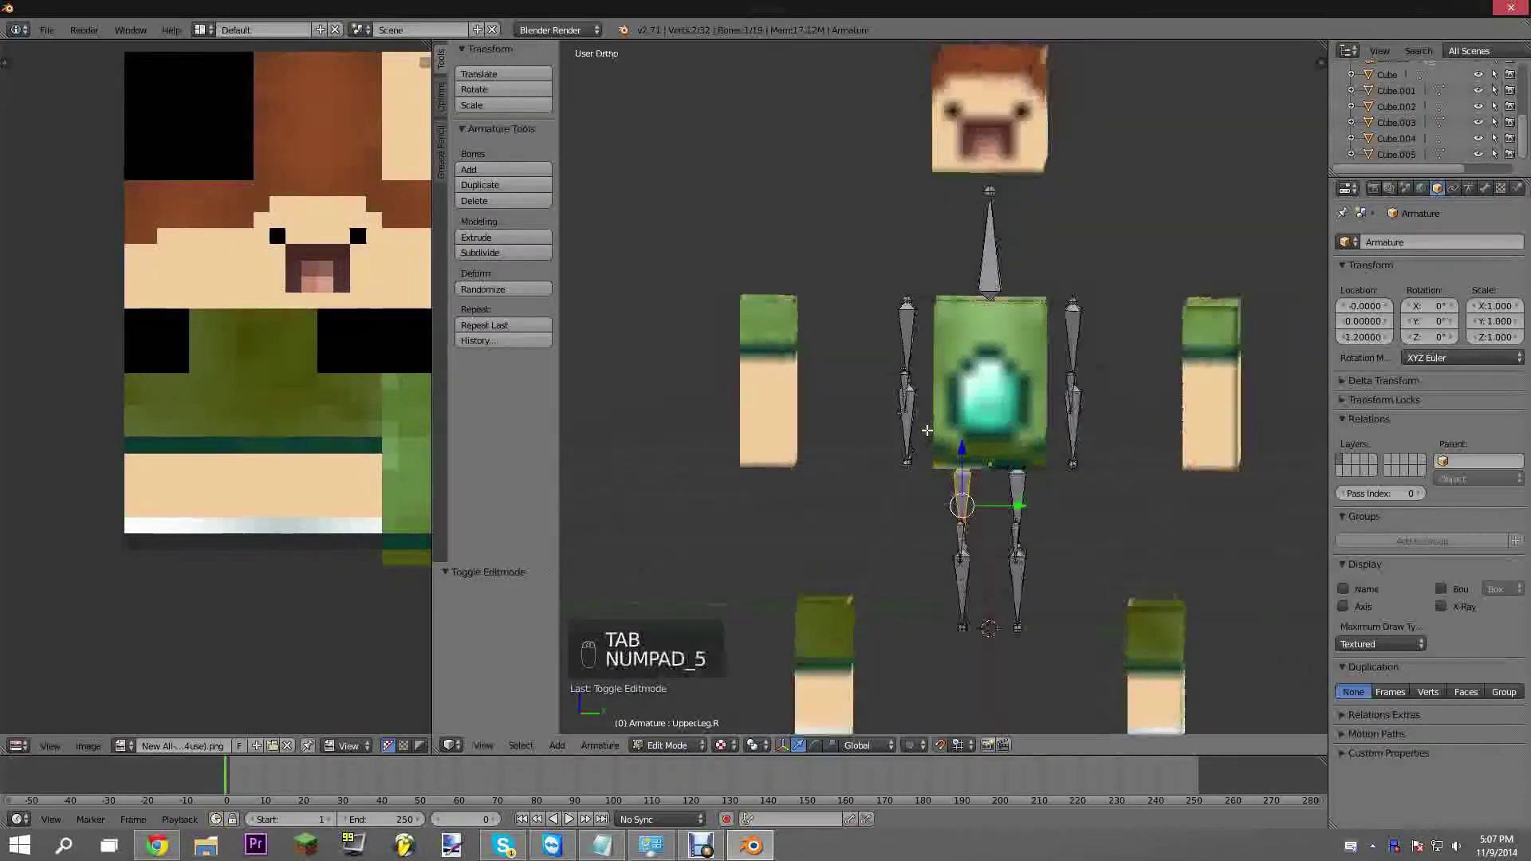
Show the armature in the right orthographic view with wireframe shading
{"action": "key", "text": "KP_1"}
{"action": "key", "text": "KP_3"}
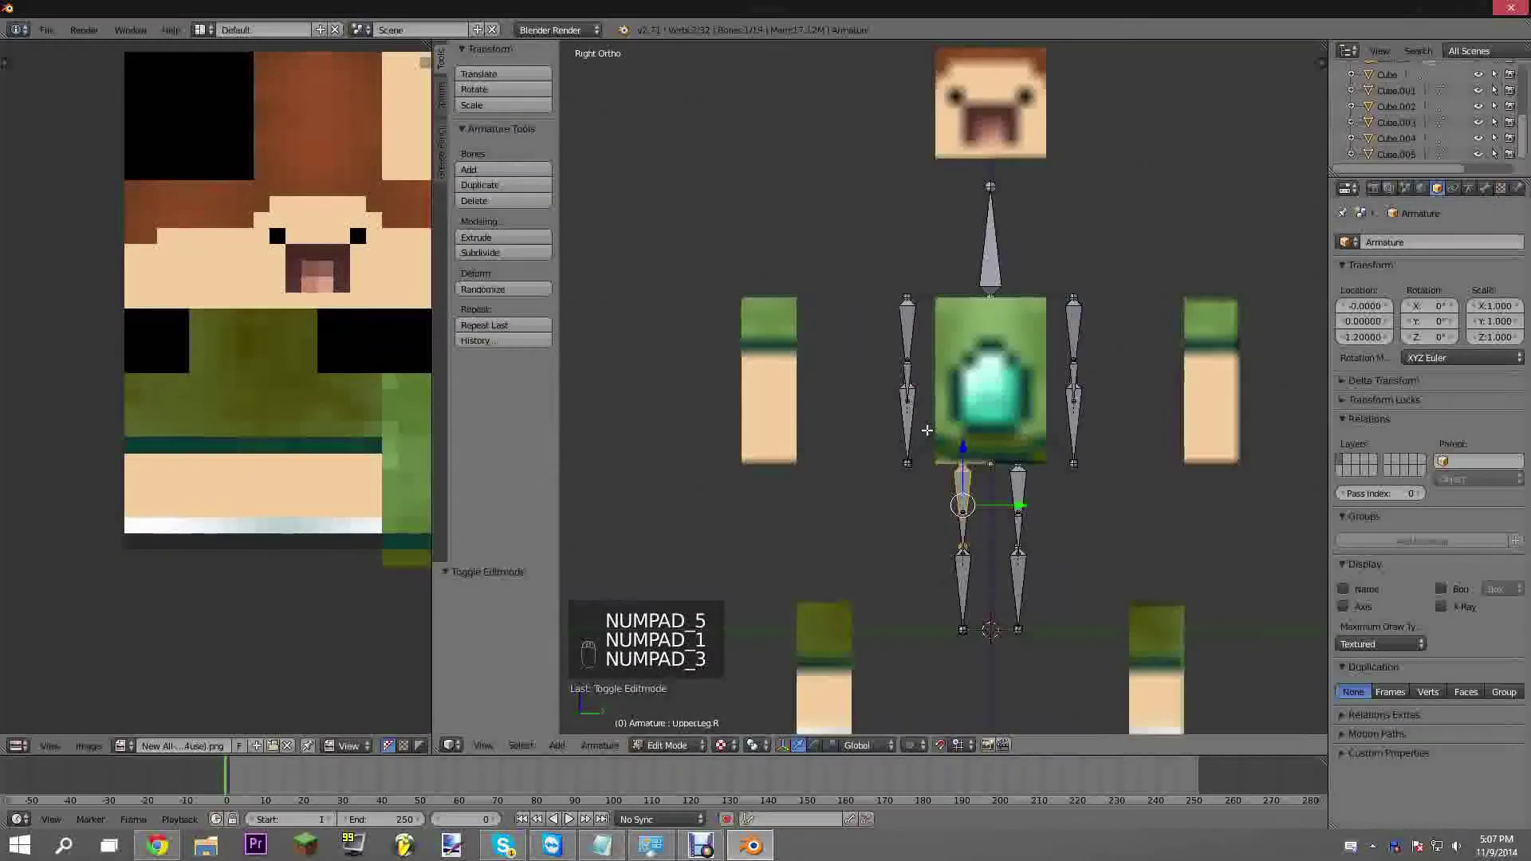
{"action": "scroll", "coordinate": [922, 431], "scroll_direction": "up", "scroll_amount": 3}
{"action": "middle_click_drag", "start_coordinate": [892, 412], "coordinate": [864, 364], "text": "shift"}
{"action": "key", "text": "z"}
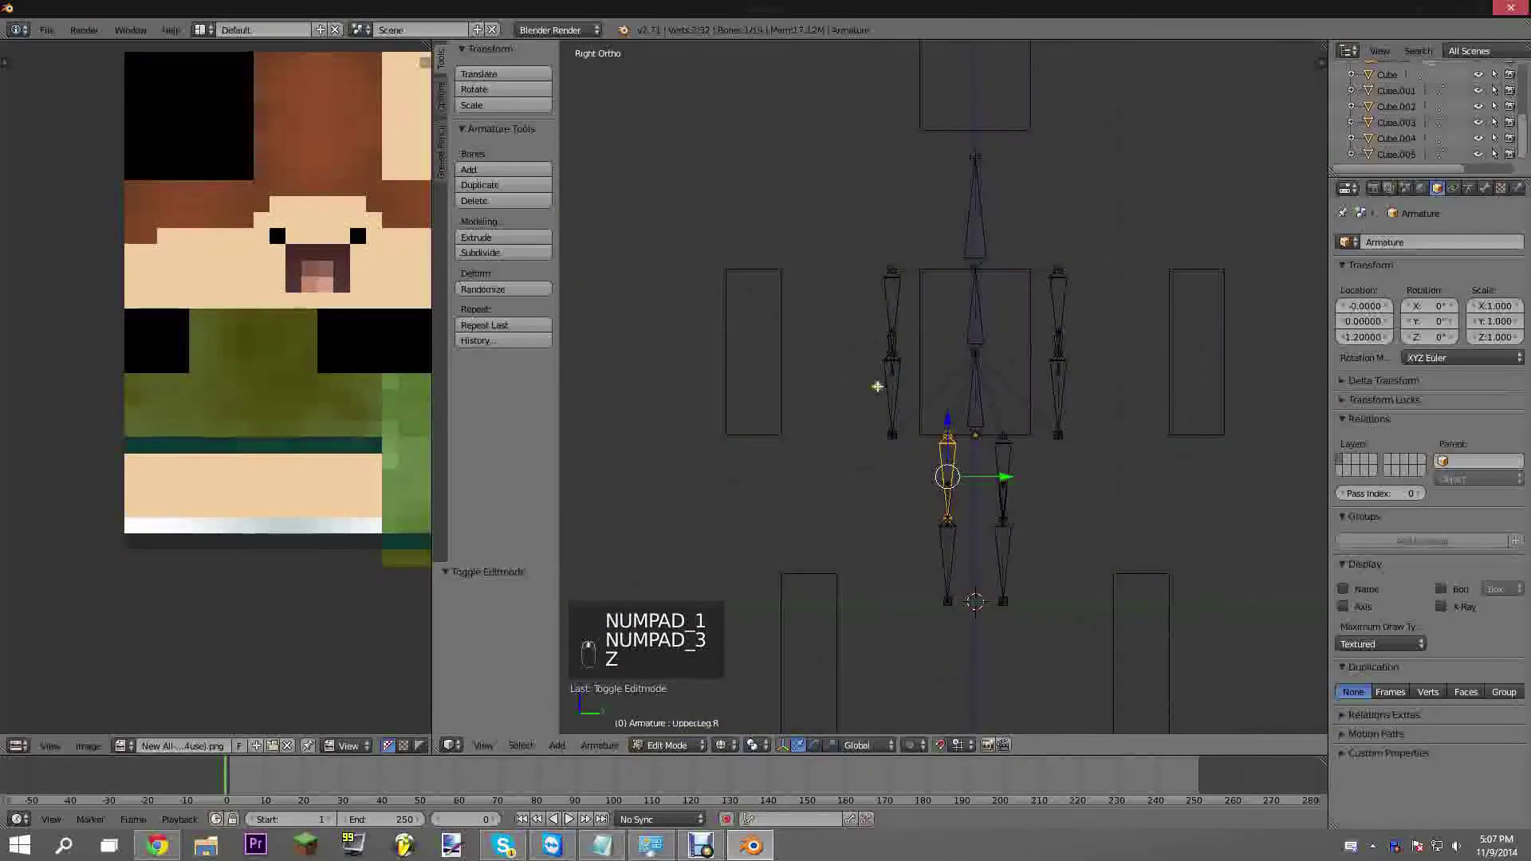
Move all the right leg bones -1 unit along Y and -1 unit along Z into the right leg block
{"action": "middle_click_drag", "start_coordinate": [882, 510], "coordinate": [883, 422], "text": "shift"}
{"action": "scroll", "coordinate": [889, 383], "scroll_direction": "up", "scroll_amount": 2}
{"action": "left_click_drag", "start_coordinate": [897, 372], "coordinate": [994, 802]}
{"action": "middle_click_drag", "start_coordinate": [959, 522], "coordinate": [977, 223], "text": "shift"}
{"action": "scroll", "coordinate": [941, 300], "scroll_direction": "down", "scroll_amount": 3}
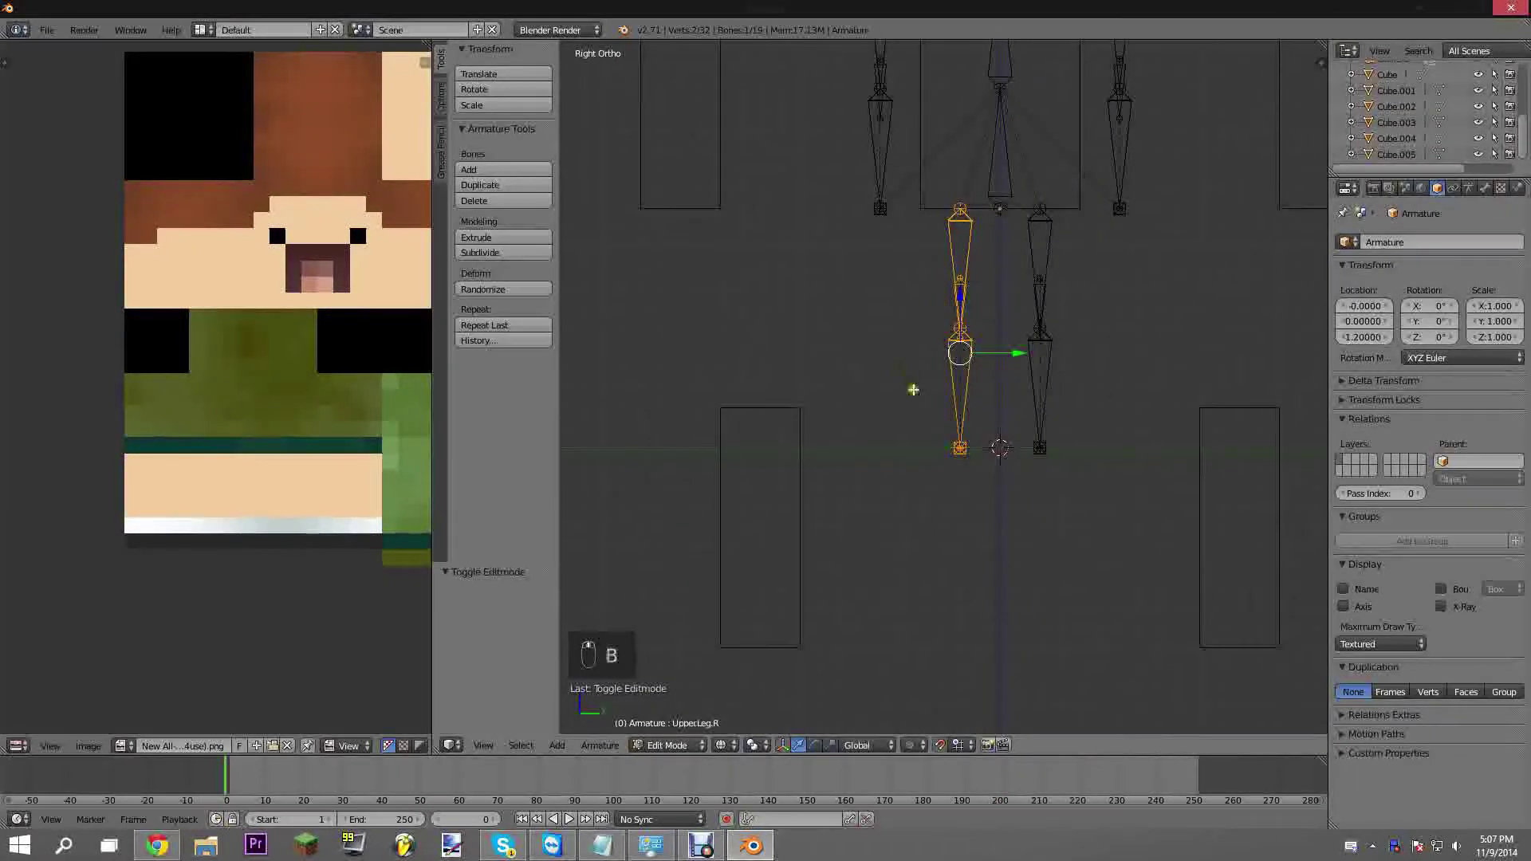
{"action": "scroll", "coordinate": [945, 357], "scroll_direction": "up", "scroll_amount": 5}
{"action": "scroll", "coordinate": [985, 267], "scroll_direction": "down", "scroll_amount": 5}
{"action": "key", "text": "g"}
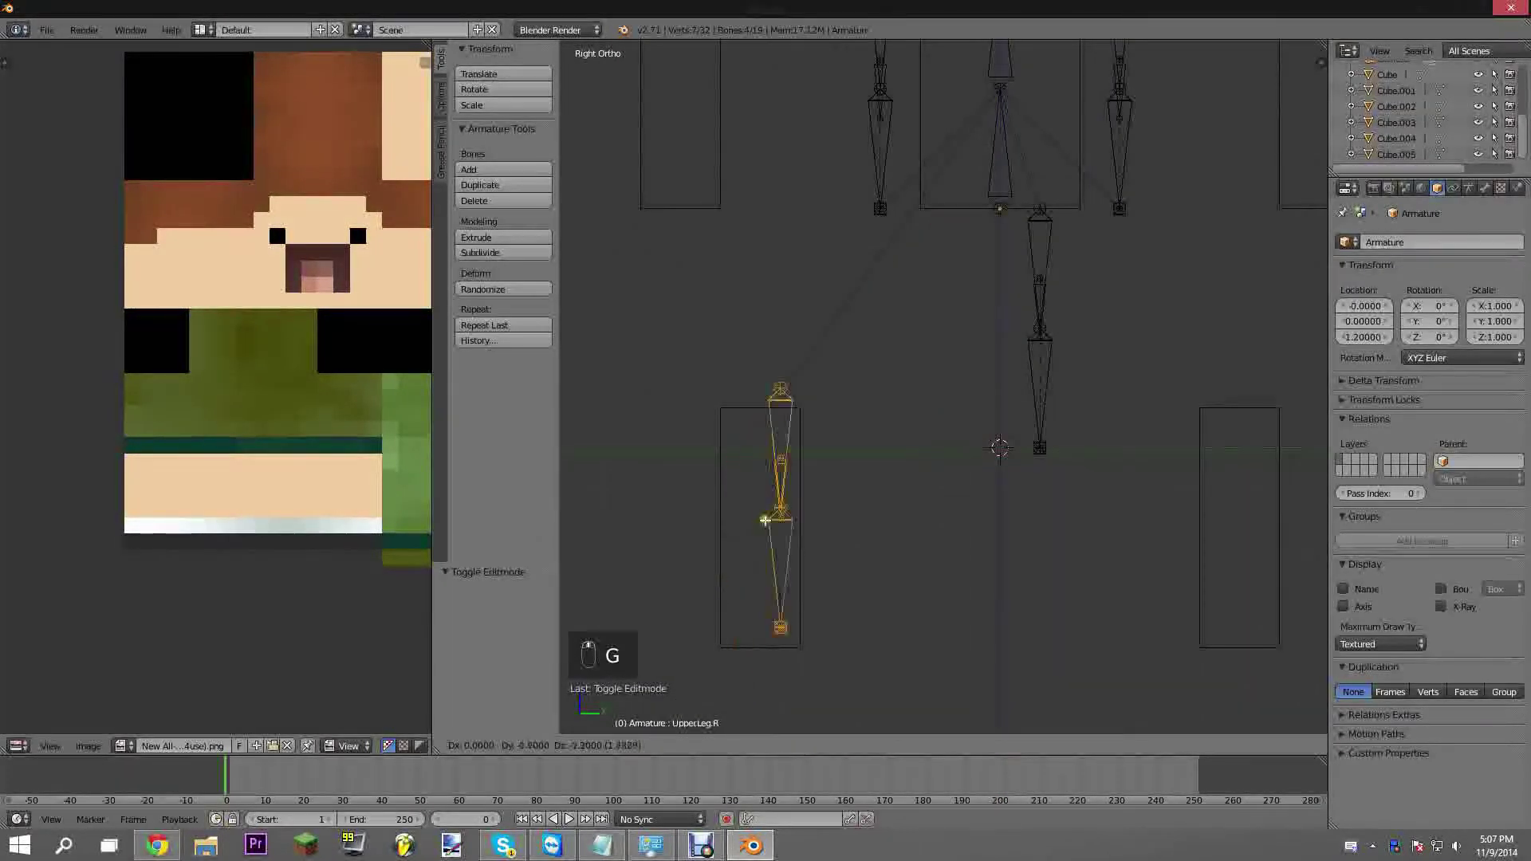
{"action": "left_click", "coordinate": [741, 529]}
Move all the left leg bones 1 unit along Y and -1 unit along Z into the left leg block
{"action": "right_click", "coordinate": [1048, 377]}
{"action": "middle_click_drag", "start_coordinate": [988, 381], "coordinate": [860, 410], "text": "shift"}
{"action": "key", "text": "b"}
{"action": "left_click_drag", "start_coordinate": [896, 221], "coordinate": [934, 508]}
{"action": "key", "text": "g"}
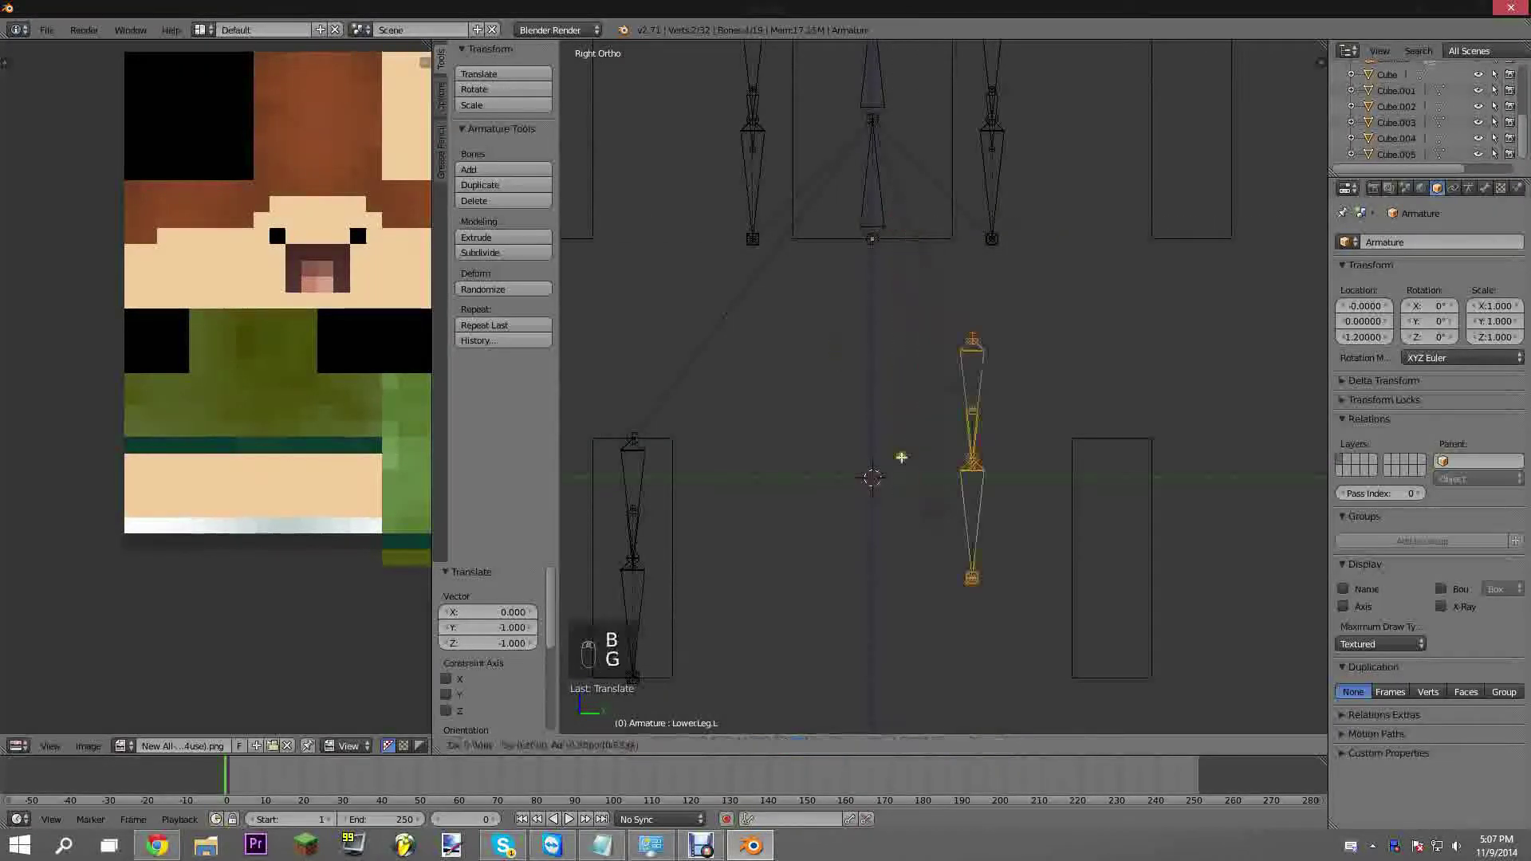
{"action": "left_click", "coordinate": [1037, 547]}
{"action": "scroll", "coordinate": [1116, 555], "scroll_direction": "up", "scroll_amount": 3}
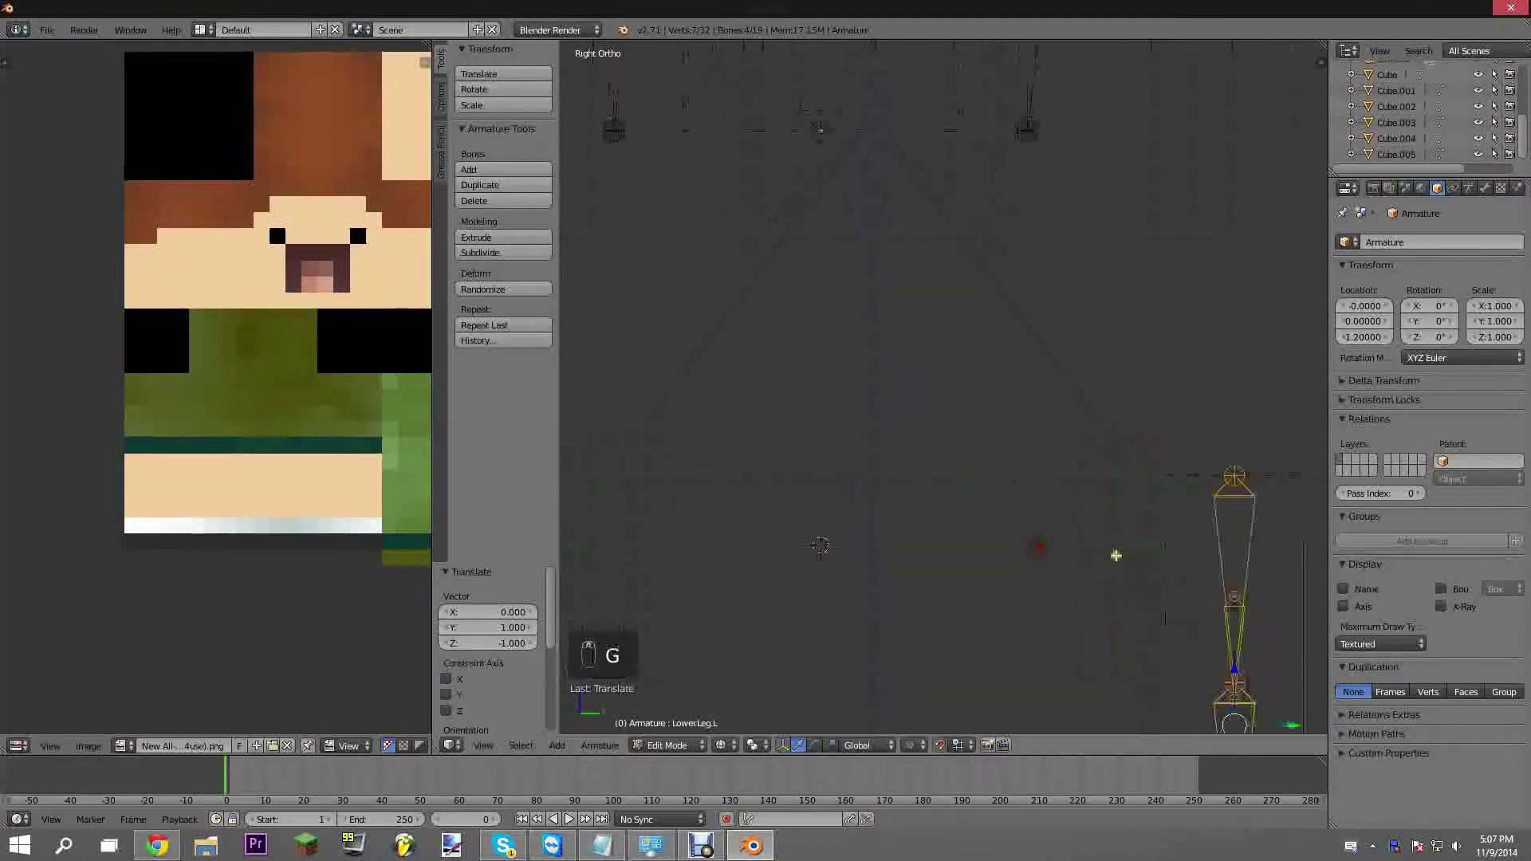
Move all the left arm bones 1 unit along Y into the left arm block
{"action": "scroll", "coordinate": [1028, 420], "scroll_direction": "down", "scroll_amount": 4}
{"action": "middle_click_drag", "start_coordinate": [976, 366], "coordinate": [923, 485], "text": "shift"}
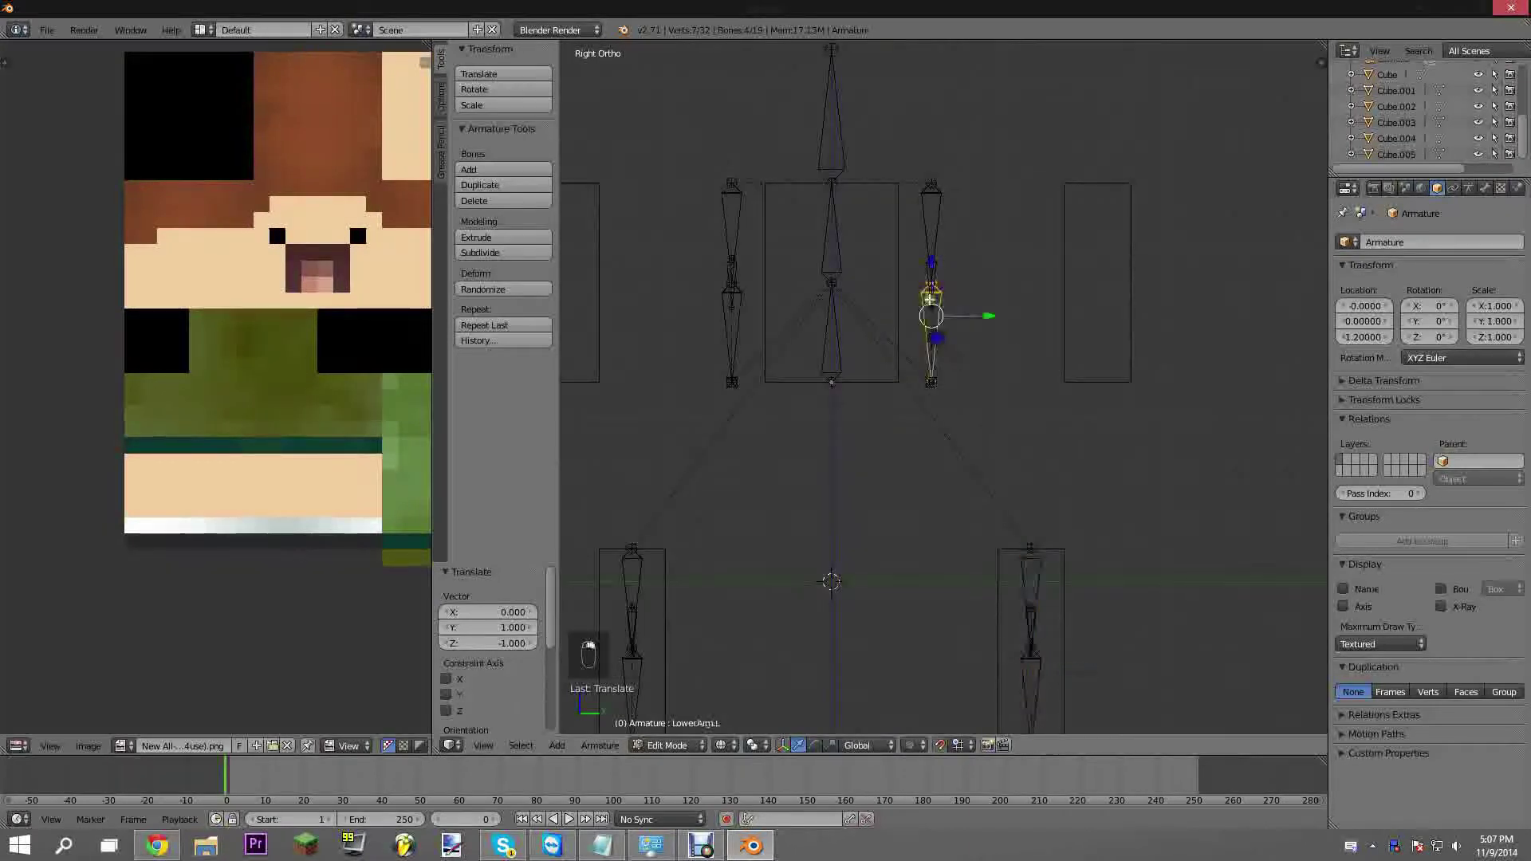
{"action": "key", "text": "b"}
{"action": "left_click_drag", "start_coordinate": [912, 171], "coordinate": [957, 464]}
{"action": "key", "text": "g"}
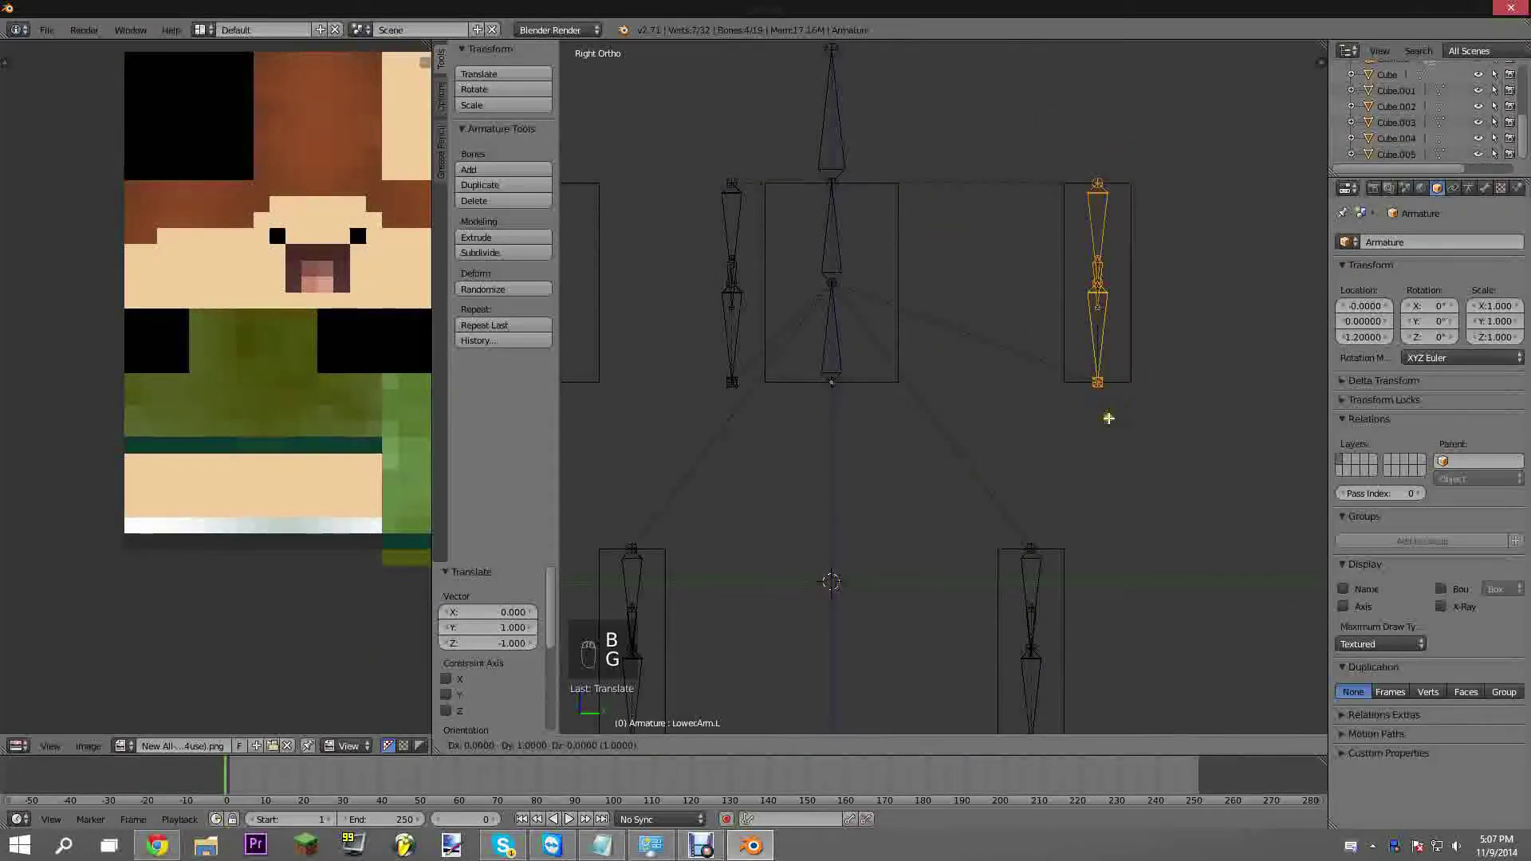
{"action": "left_click", "coordinate": [1108, 419]}
Move all the right arm bones -1 unit along Y into the right arm block
{"action": "middle_click_drag", "start_coordinate": [759, 309], "coordinate": [995, 426], "text": "shift"}
{"action": "key", "text": "b"}
{"action": "left_click_drag", "start_coordinate": [912, 240], "coordinate": [1047, 559]}
{"action": "key", "text": "g"}
{"action": "left_click", "coordinate": [851, 549]}
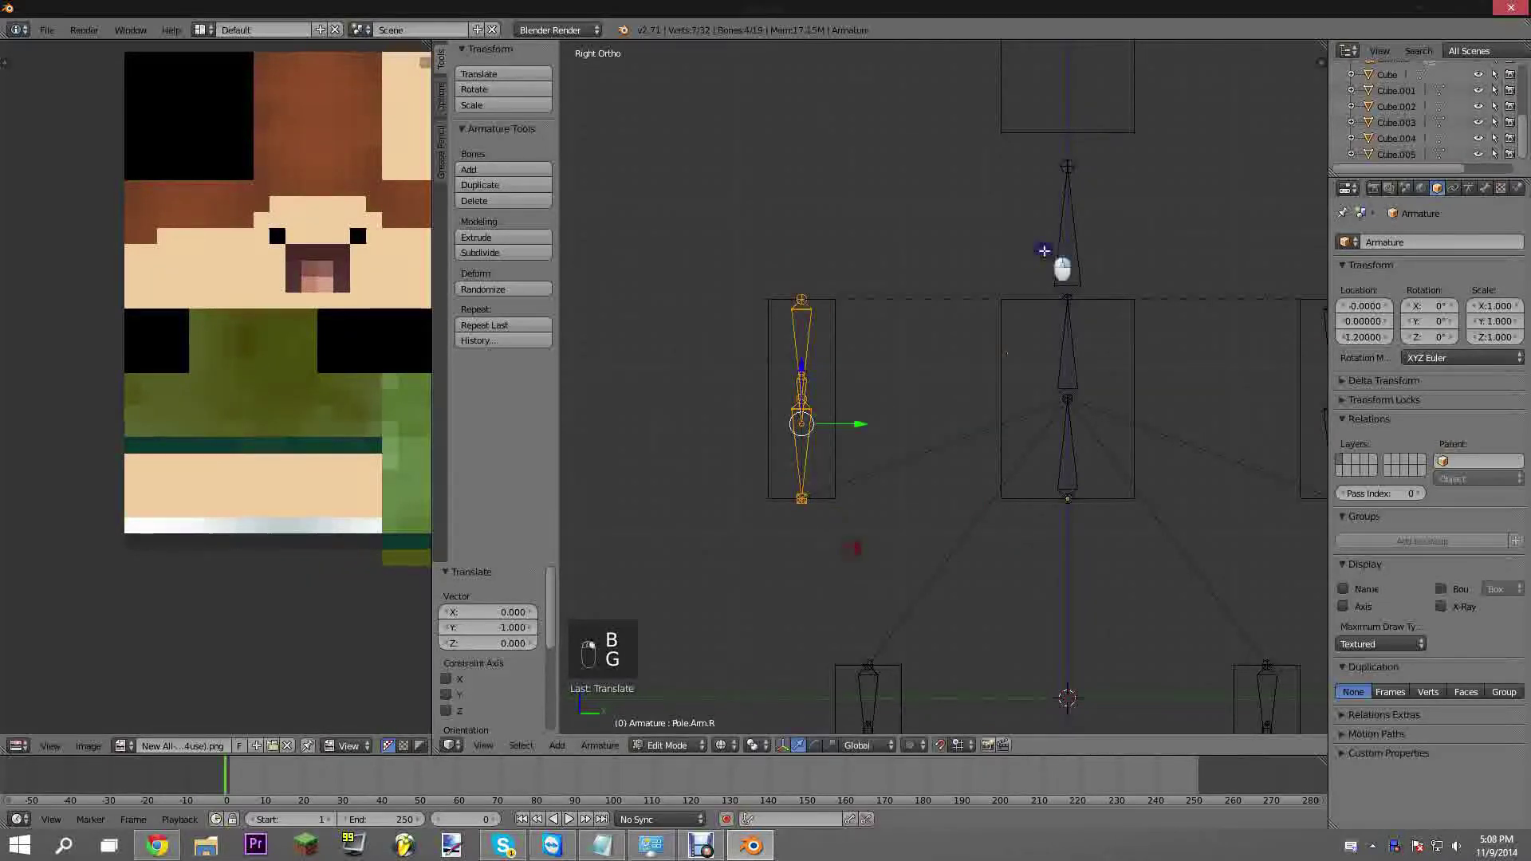
Move the head bone 1 unit up along Z into the head block
{"action": "right_click", "coordinate": [1074, 252]}
{"action": "middle_click_drag", "start_coordinate": [1073, 252], "coordinate": [1015, 332], "text": "shift"}
{"action": "key", "text": "g"}
{"action": "left_click", "coordinate": [1046, 265]}
{"action": "key", "text": "g"}
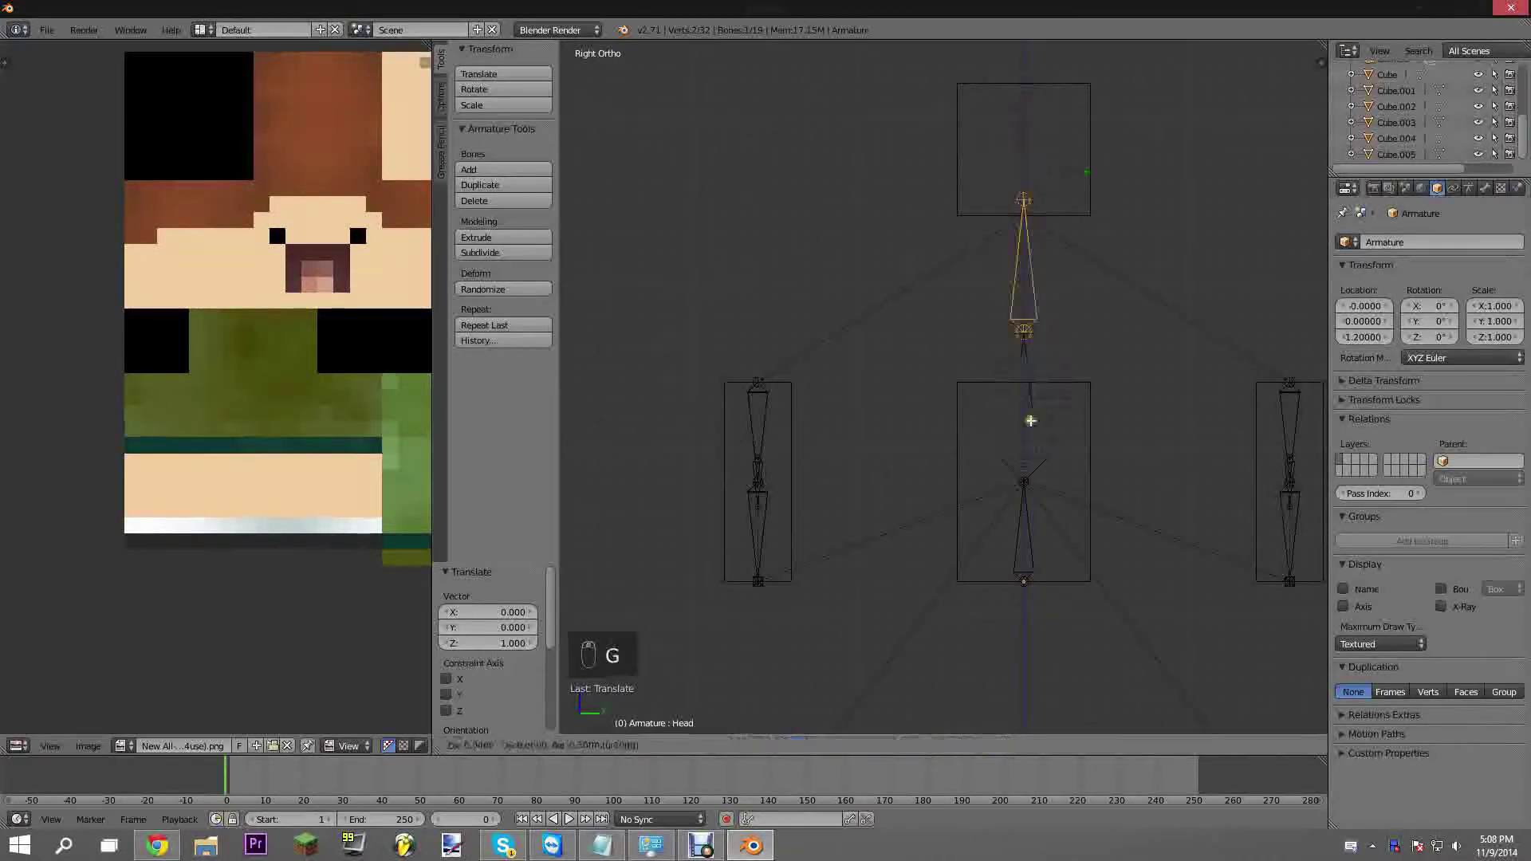
{"action": "right_click", "coordinate": [1043, 312]}
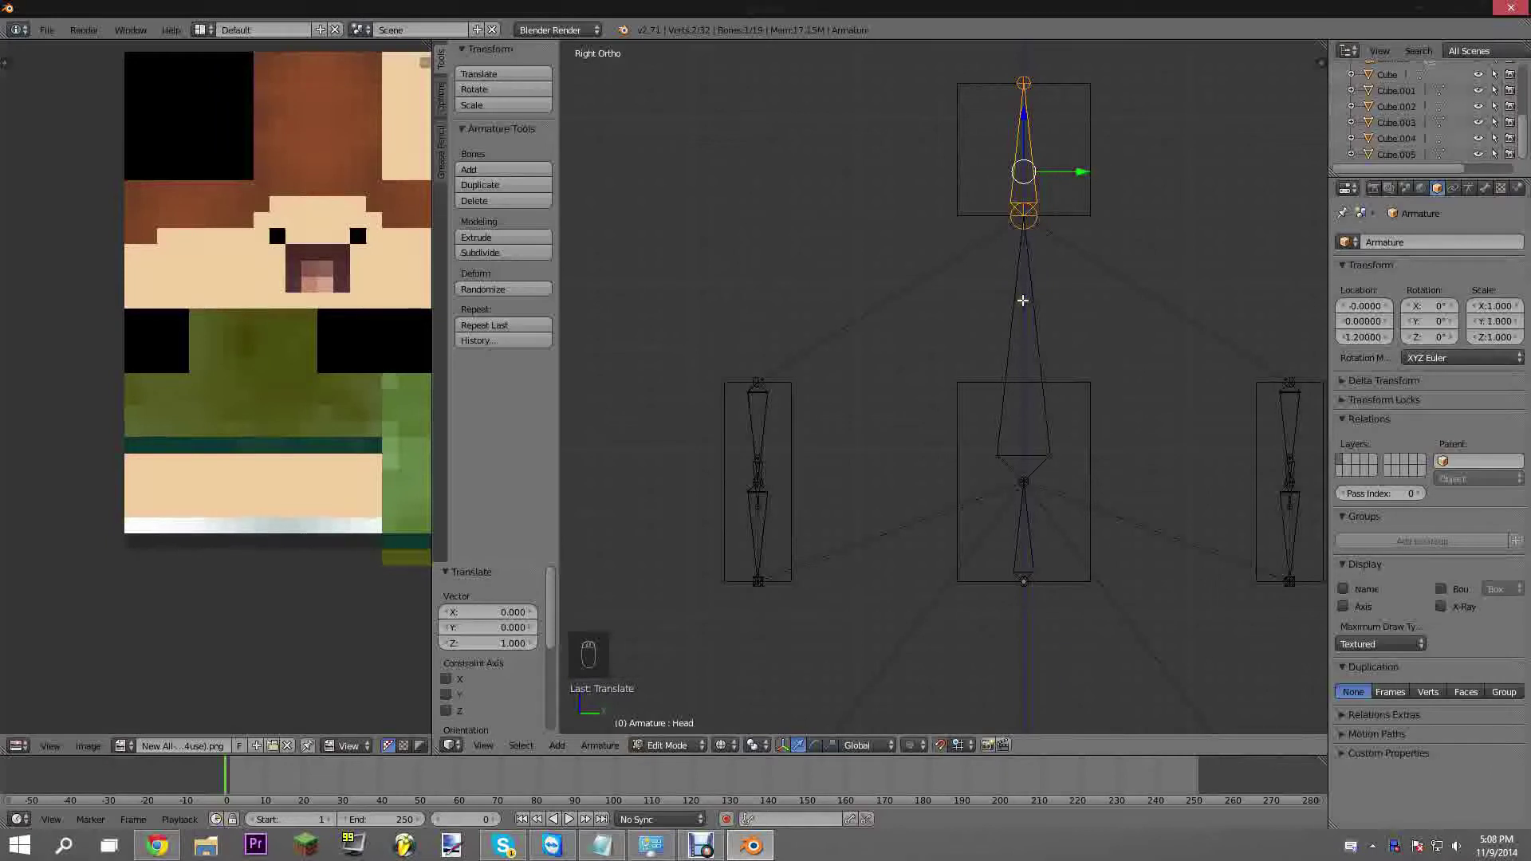
Clear the head bone's parent and move the upper torso bone's tip 1 unit down along Z to the torso block's upper edge
{"action": "key", "text": "alt+p"}
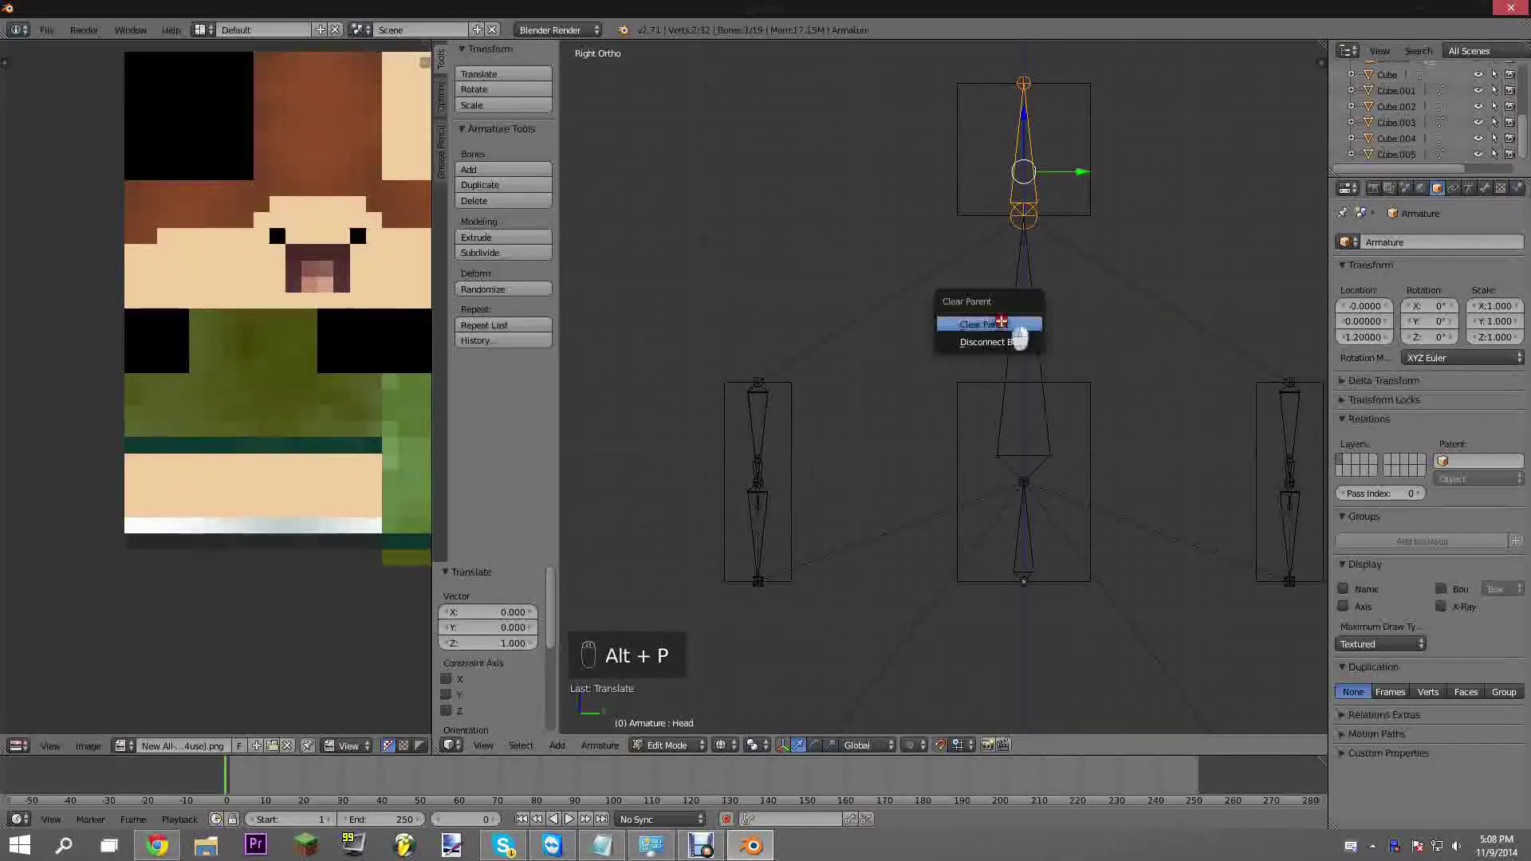
{"action": "left_click", "coordinate": [1000, 322]}
{"action": "right_click", "coordinate": [1023, 231]}
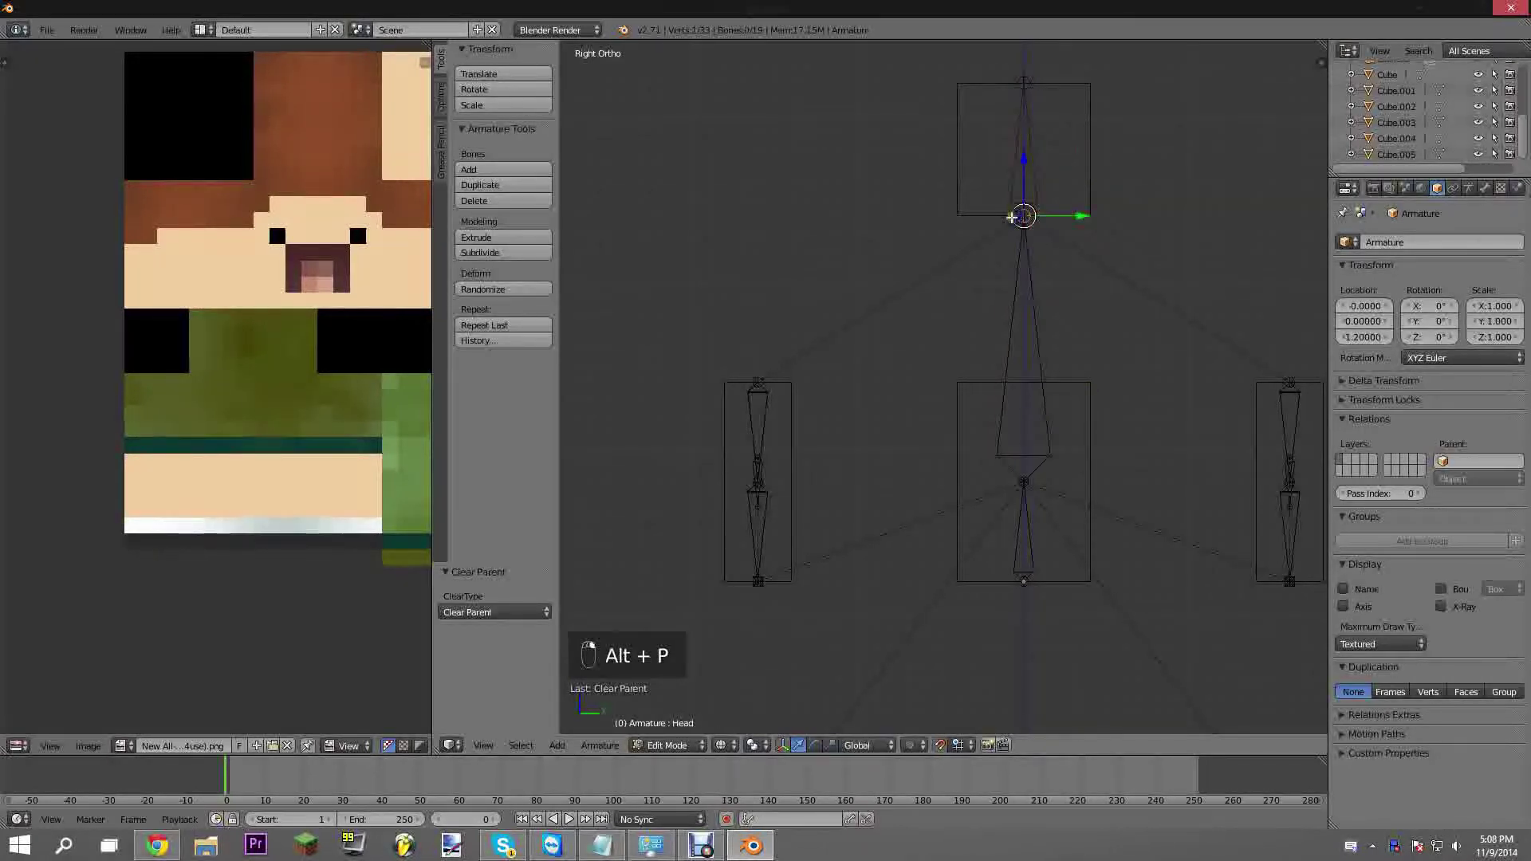
{"action": "right_click", "coordinate": [1011, 217]}
{"action": "scroll", "coordinate": [1001, 274], "scroll_direction": "up", "scroll_amount": 4}
{"action": "middle_click_drag", "start_coordinate": [1019, 247], "coordinate": [966, 421], "text": "shift"}
{"action": "key", "text": "g"}
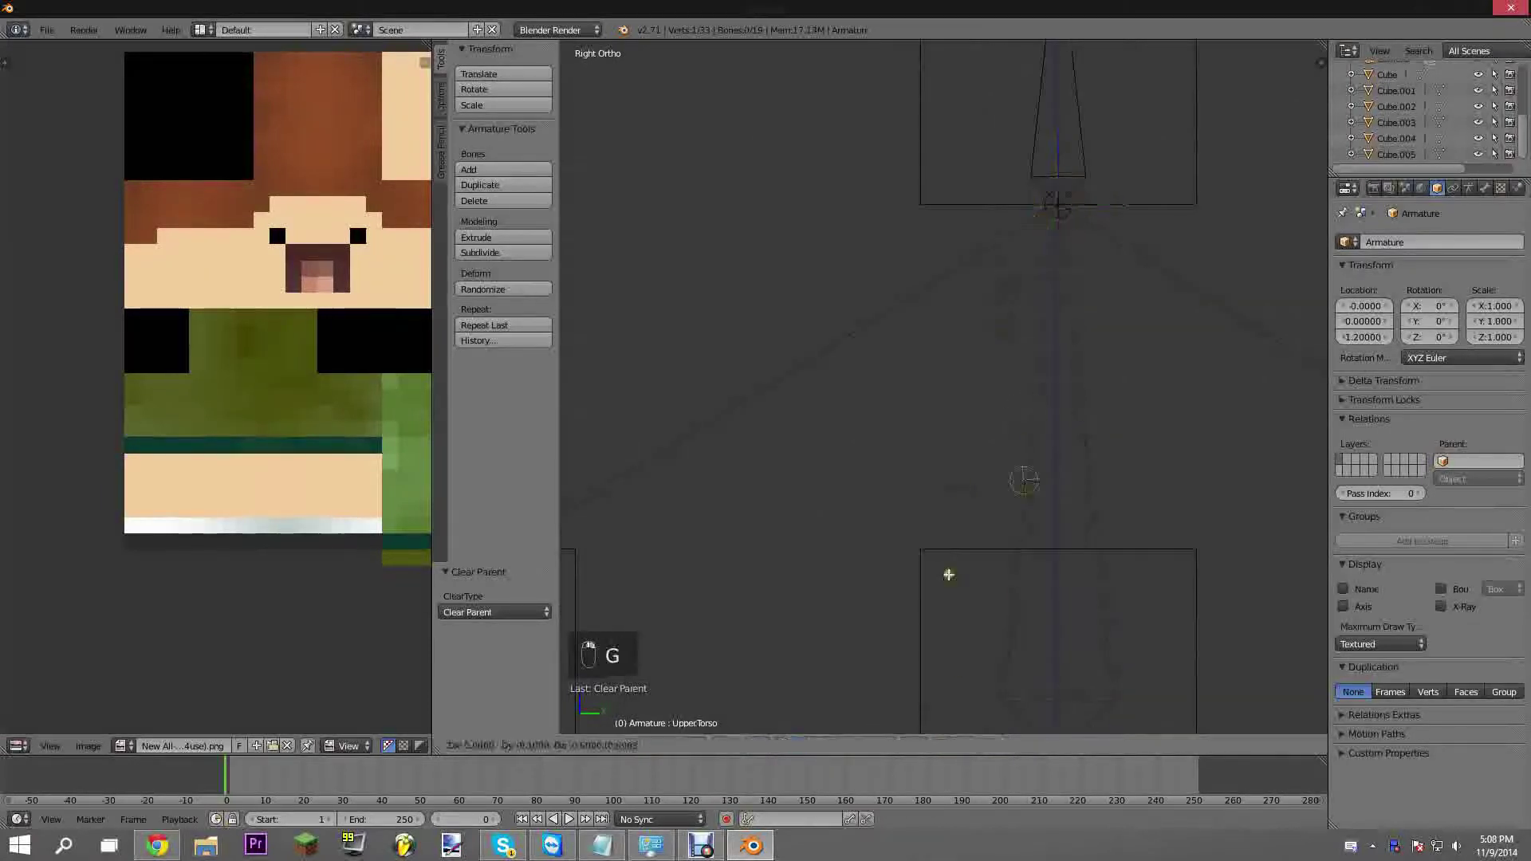
{"action": "left_click", "coordinate": [1010, 602]}
Parent the head bone to the upper torso bone with Keep Offset
{"action": "scroll", "coordinate": [1004, 336], "scroll_direction": "down", "scroll_amount": 3}
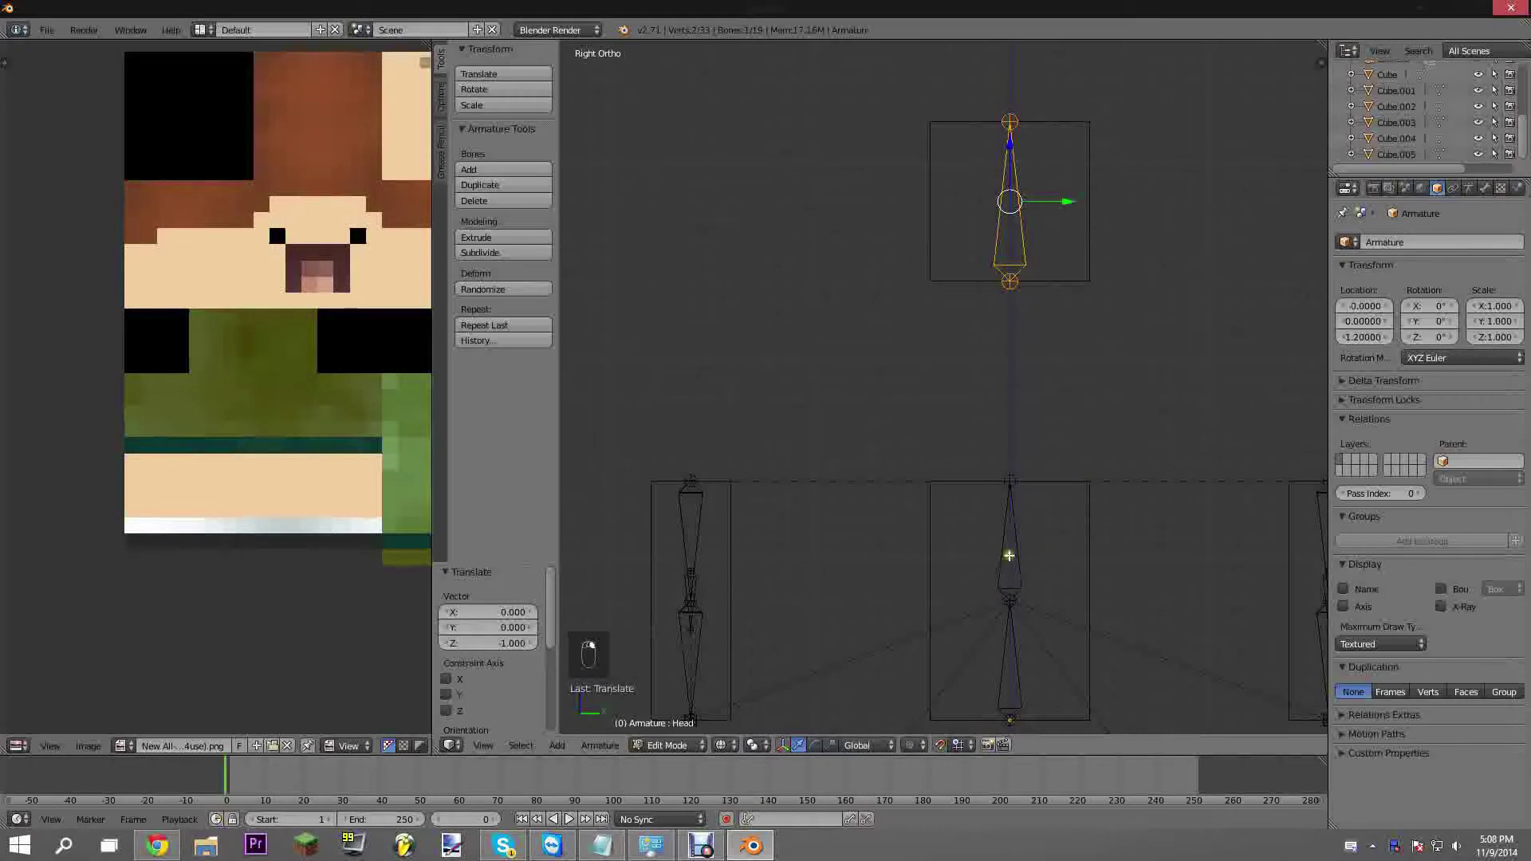
{"action": "key", "text": "ctrl+p"}
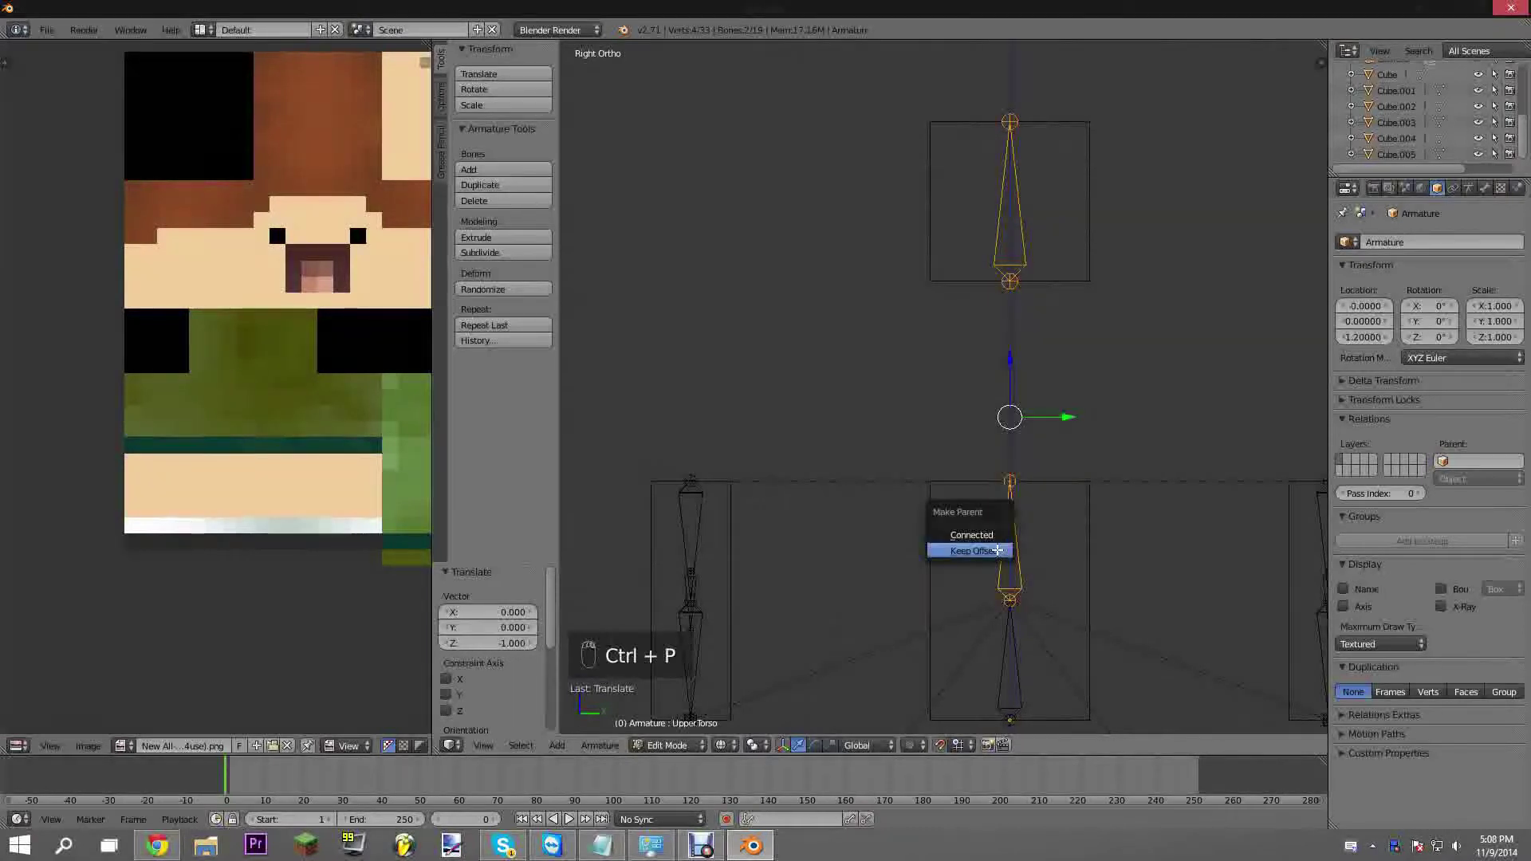
{"action": "left_click", "coordinate": [989, 548]}
{"action": "scroll", "coordinate": [967, 511], "scroll_direction": "up", "scroll_amount": 4}
{"action": "middle_click_drag", "start_coordinate": [967, 350], "coordinate": [874, 480], "text": "shift"}
{"action": "right_click", "coordinate": [973, 563]}
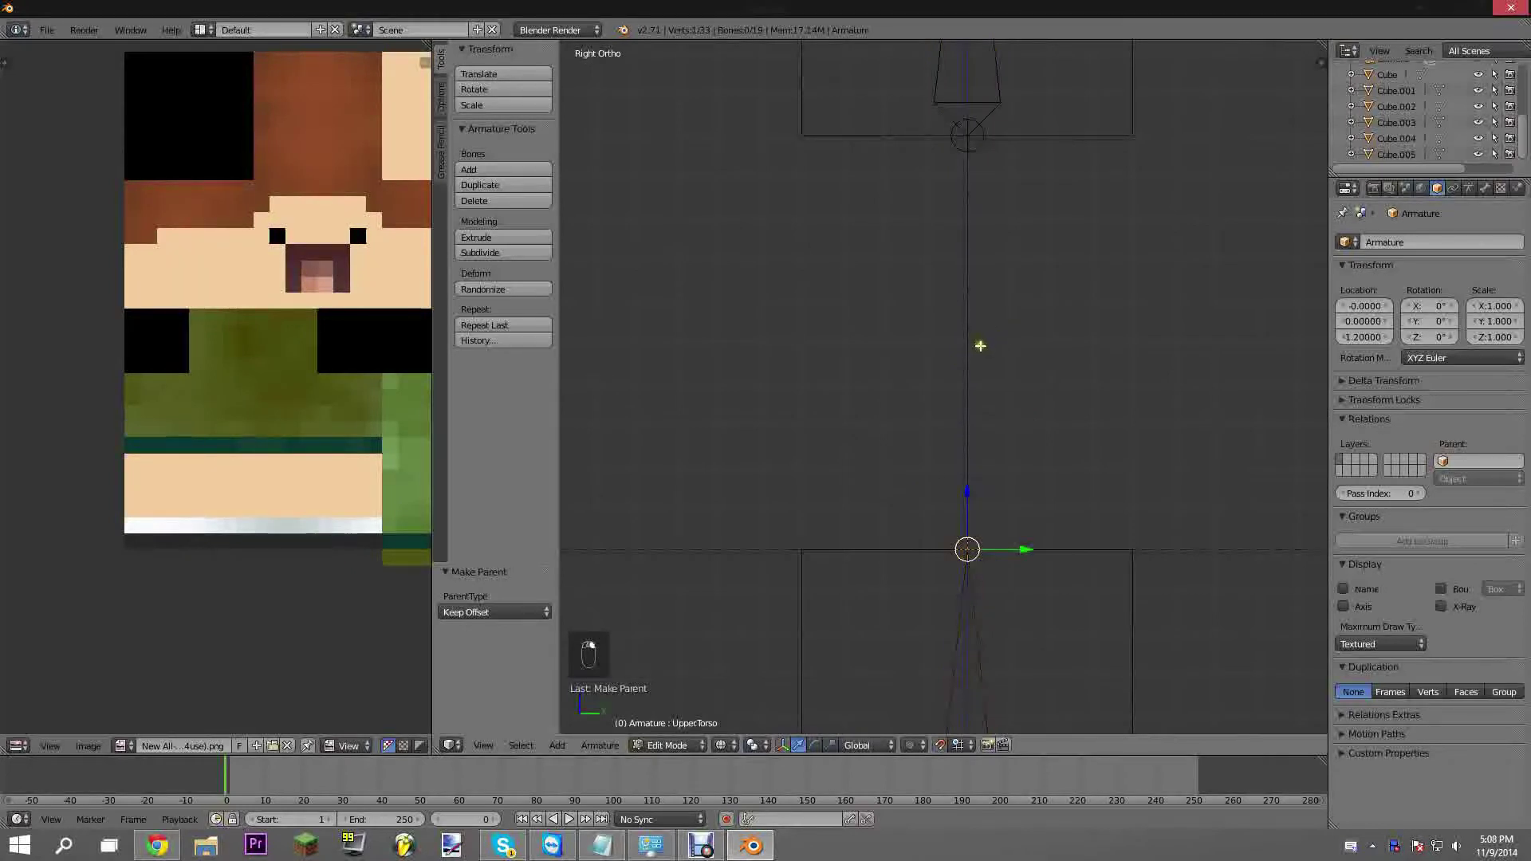
{"action": "scroll", "coordinate": [944, 273], "scroll_direction": "down", "scroll_amount": 3}
{"action": "scroll", "coordinate": [955, 247], "scroll_direction": "down", "scroll_amount": 5}
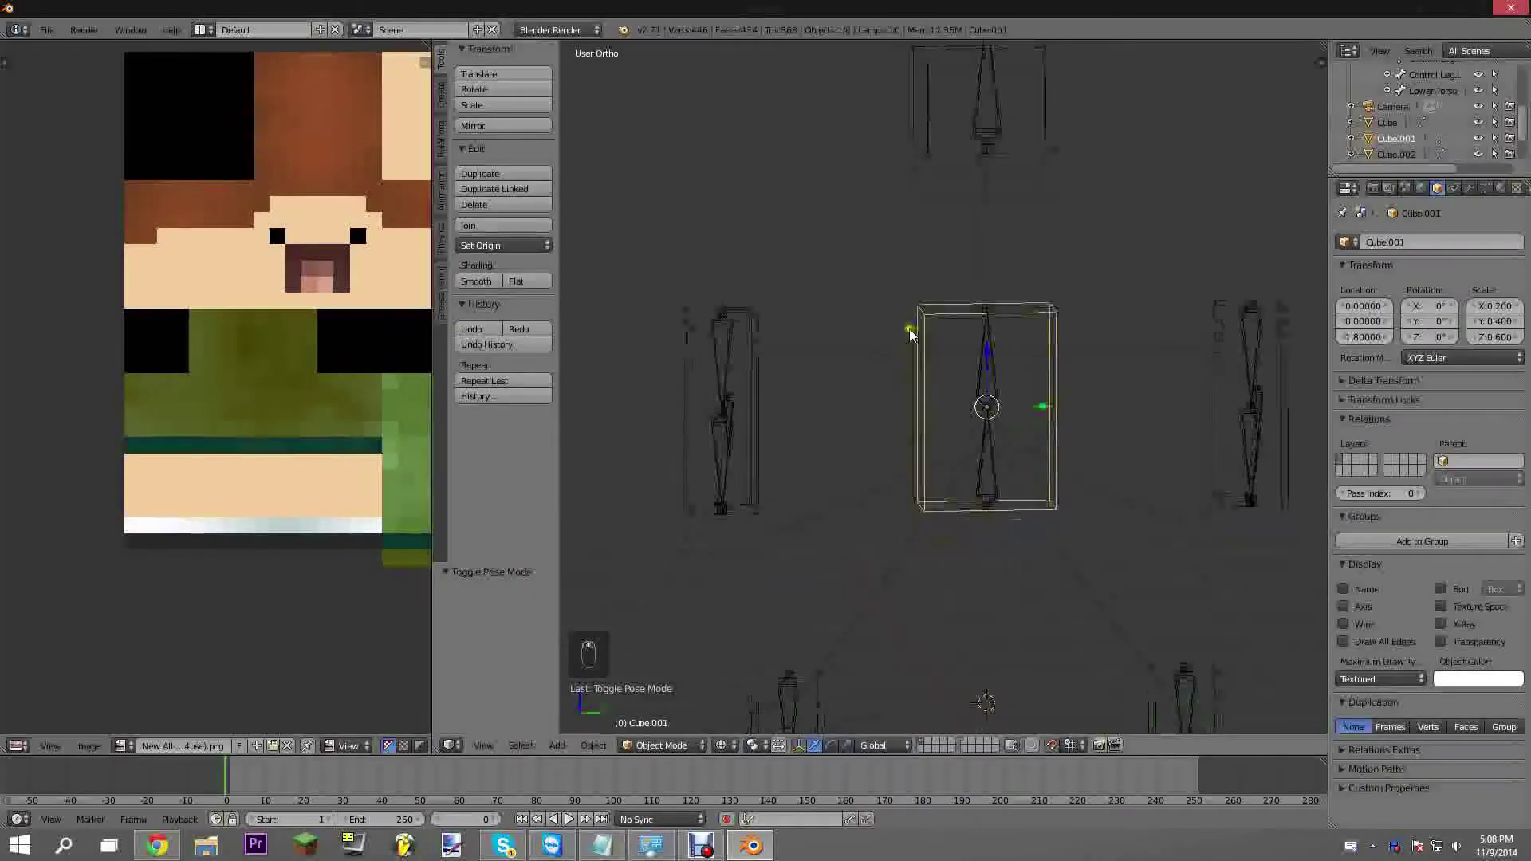
{"action": "middle_click_drag", "start_coordinate": [910, 329], "coordinate": [997, 381]}
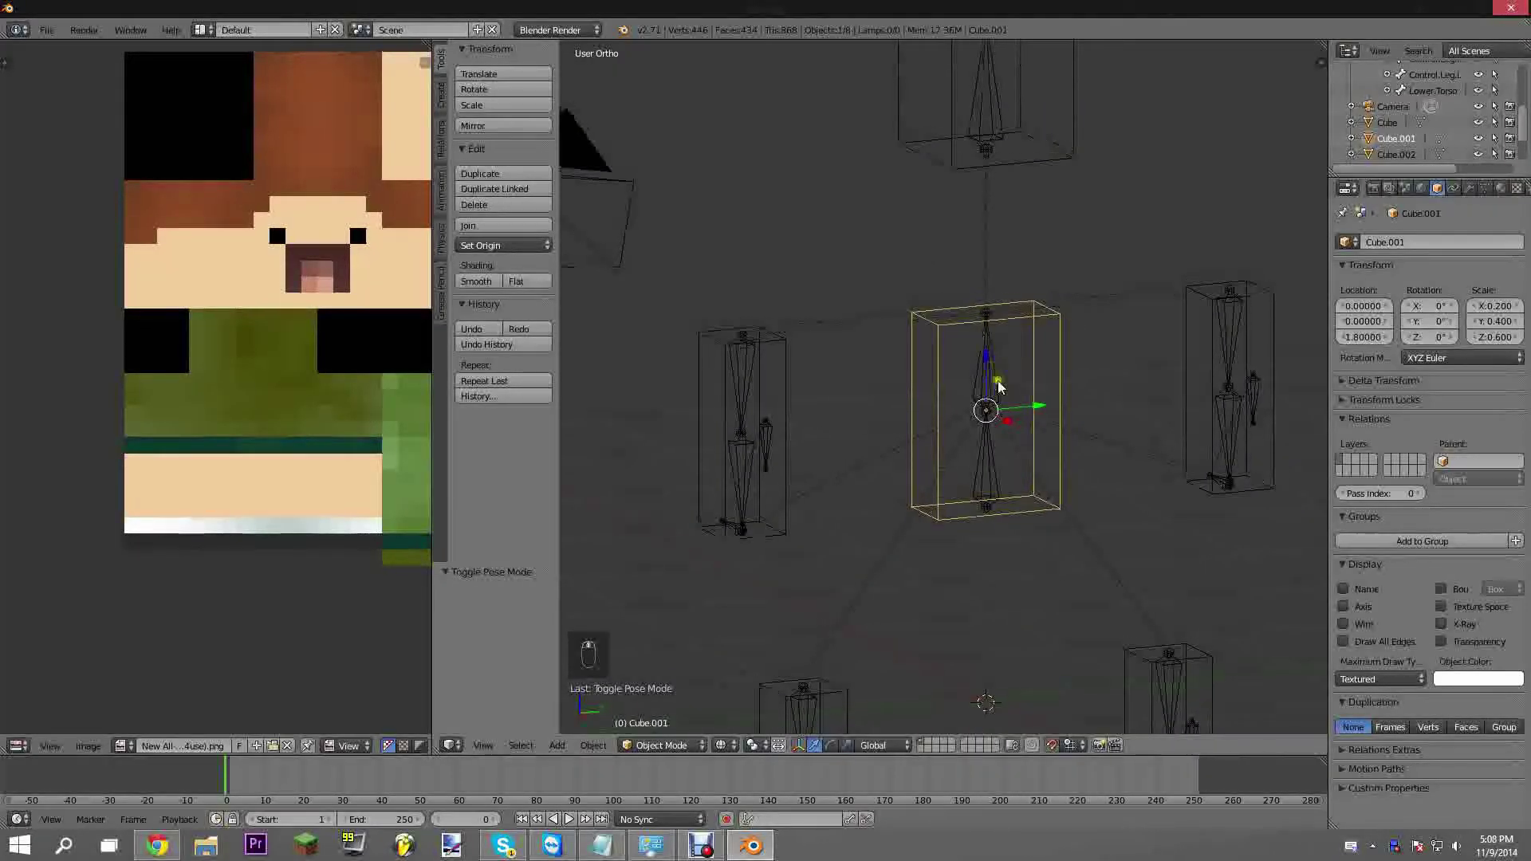
{"action": "middle_click_drag", "start_coordinate": [994, 329], "coordinate": [888, 415], "text": "shift"}
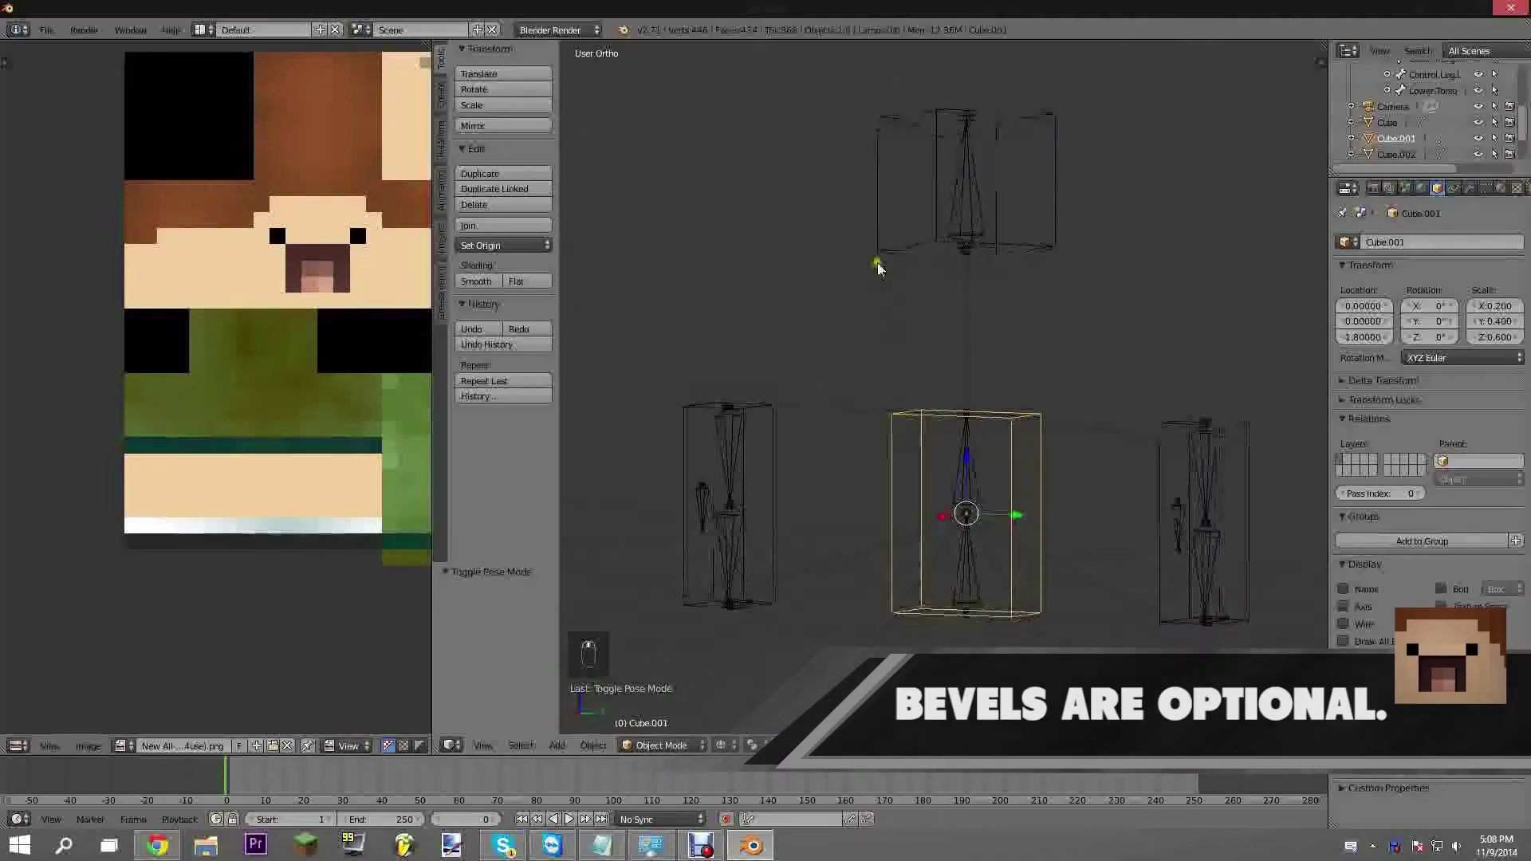
{"action": "right_click", "coordinate": [903, 243]}
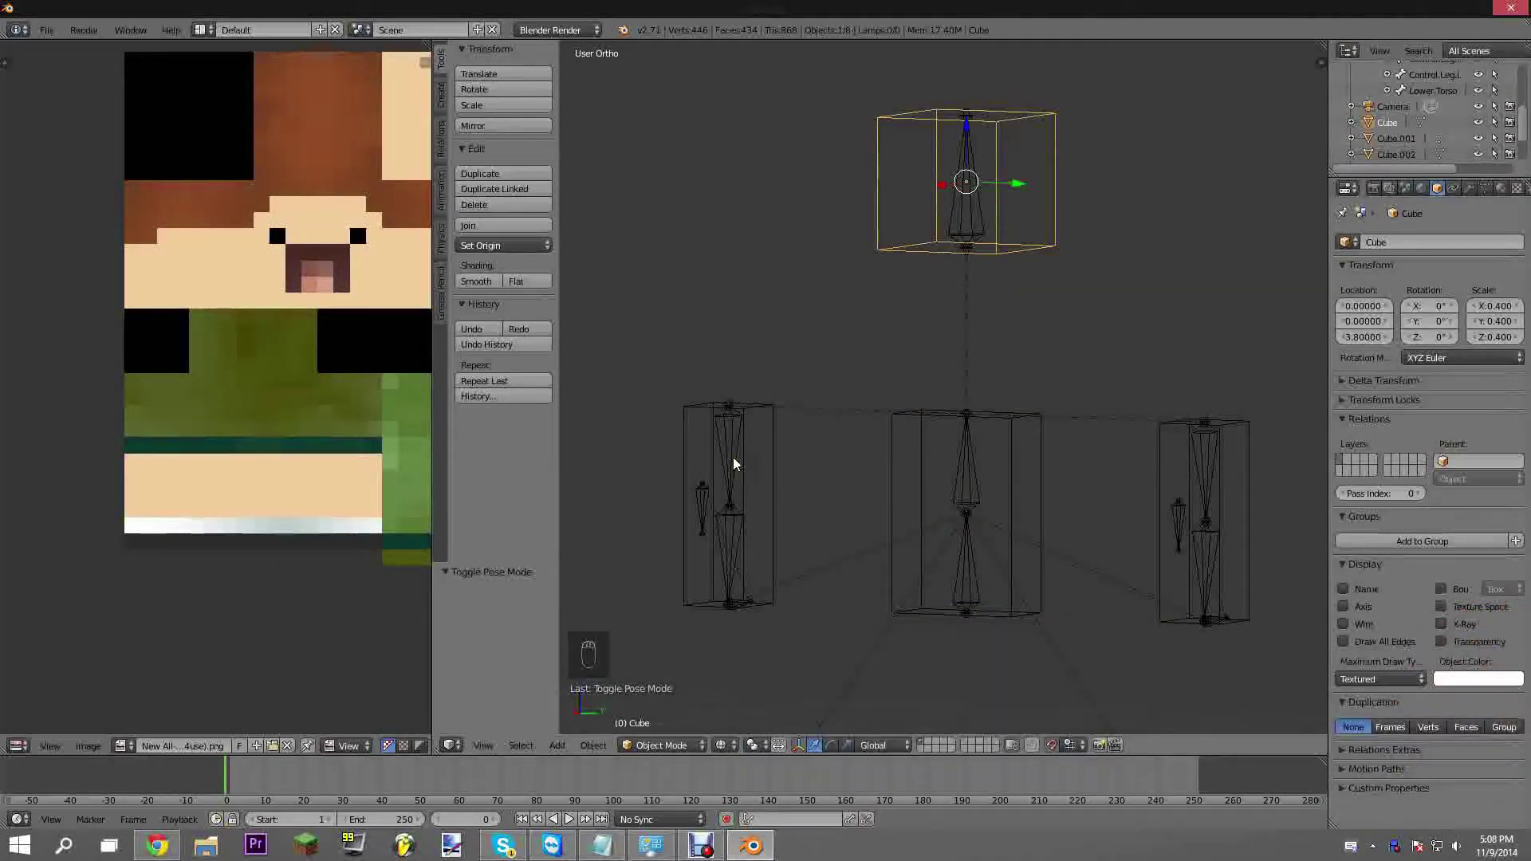
{"action": "right_click", "coordinate": [753, 405]}
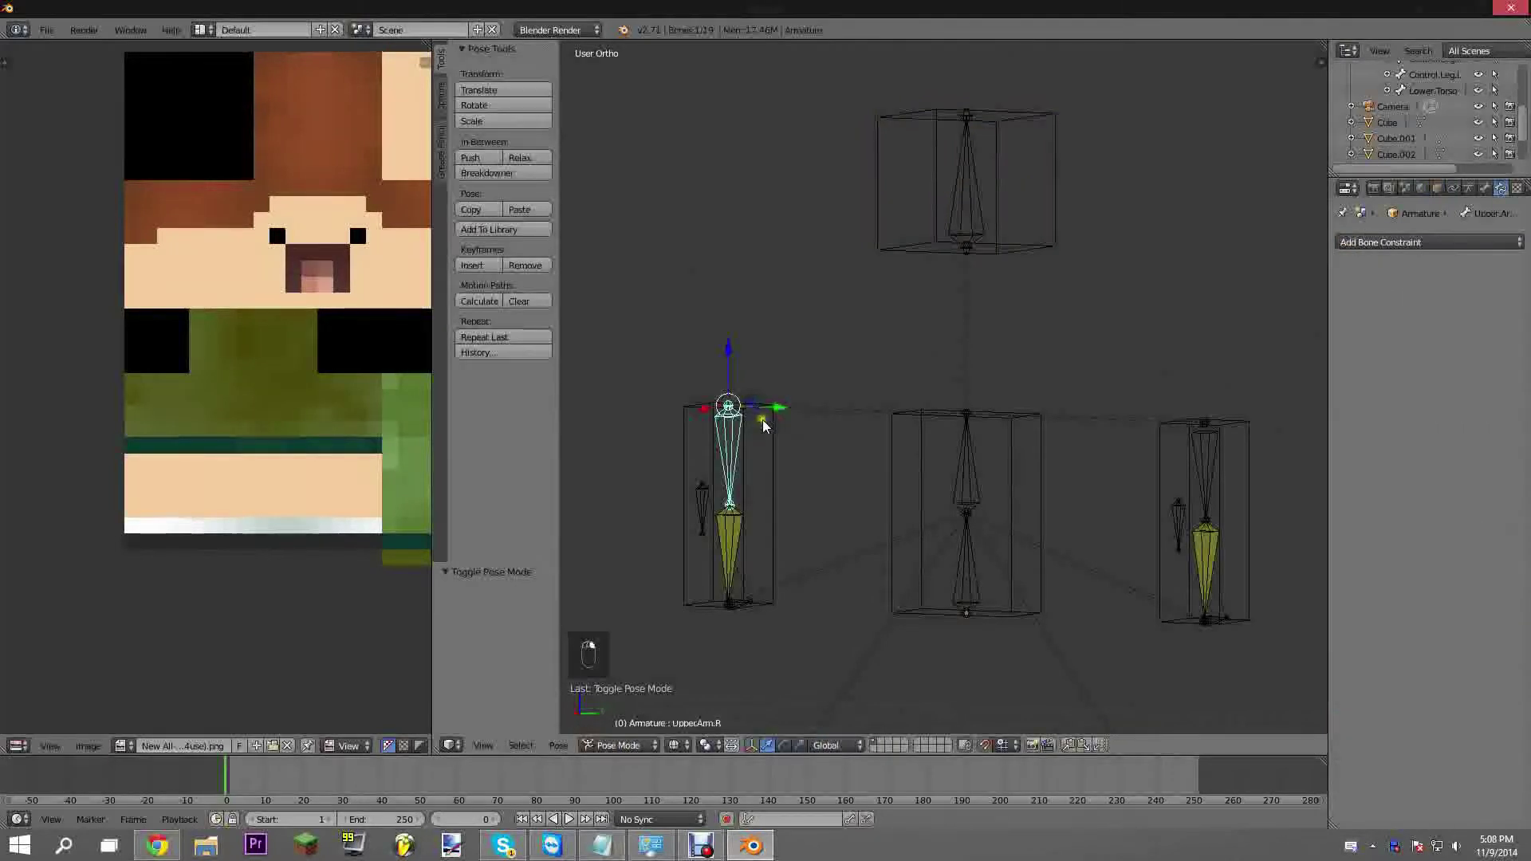
{"action": "right_click", "coordinate": [762, 420]}
{"action": "scroll", "coordinate": [805, 429], "scroll_direction": "down", "scroll_amount": 2}
{"action": "middle_click_drag", "start_coordinate": [840, 427], "coordinate": [907, 386], "text": "shift"}
Add a Bevel modifier to the torso block
{"action": "right_click", "coordinate": [932, 437]}
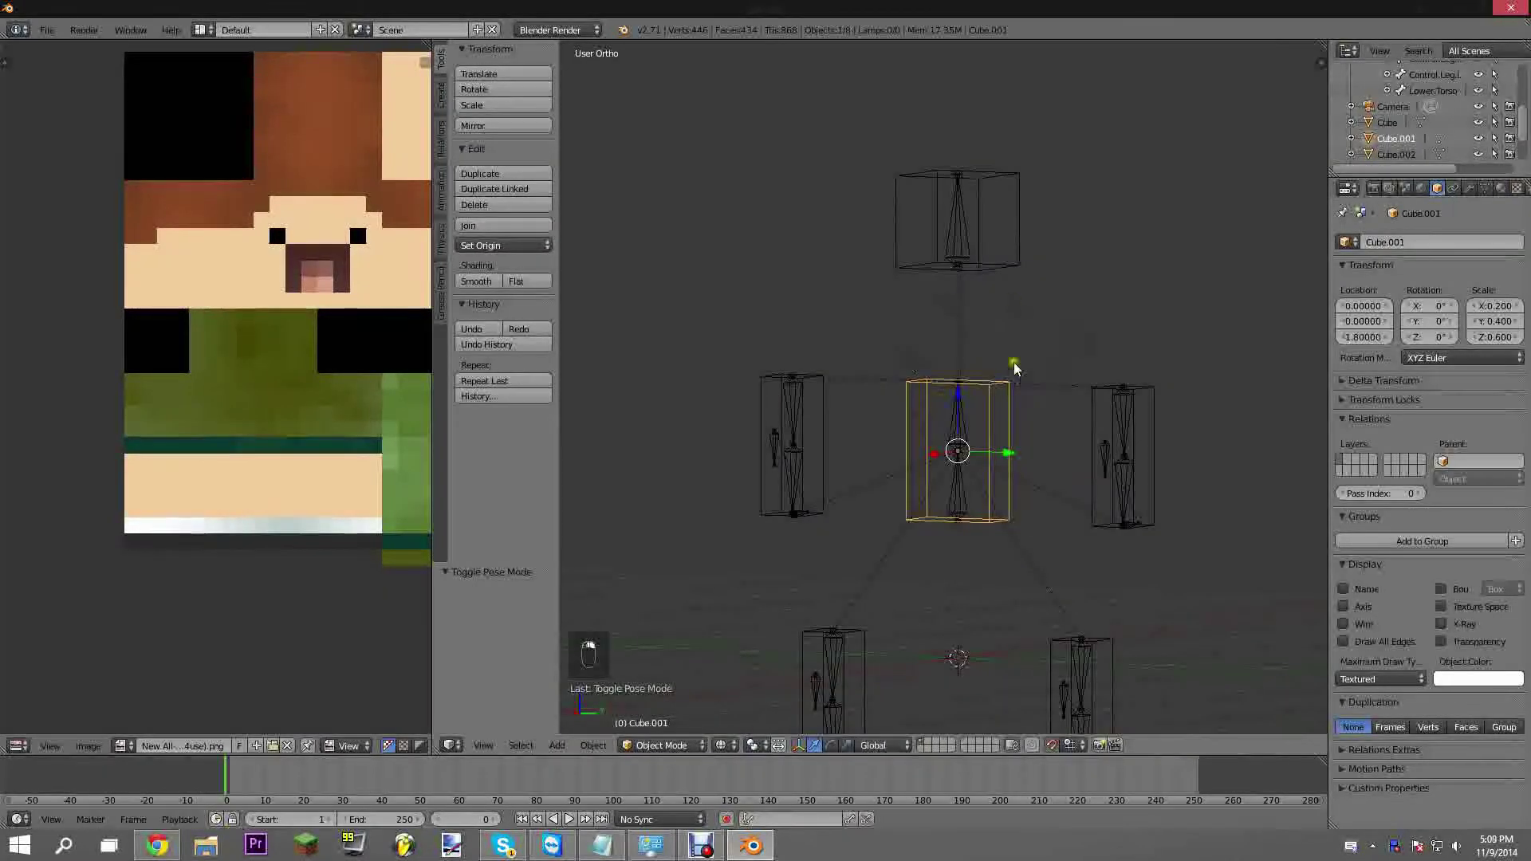
{"action": "left_click", "coordinate": [1469, 187]}
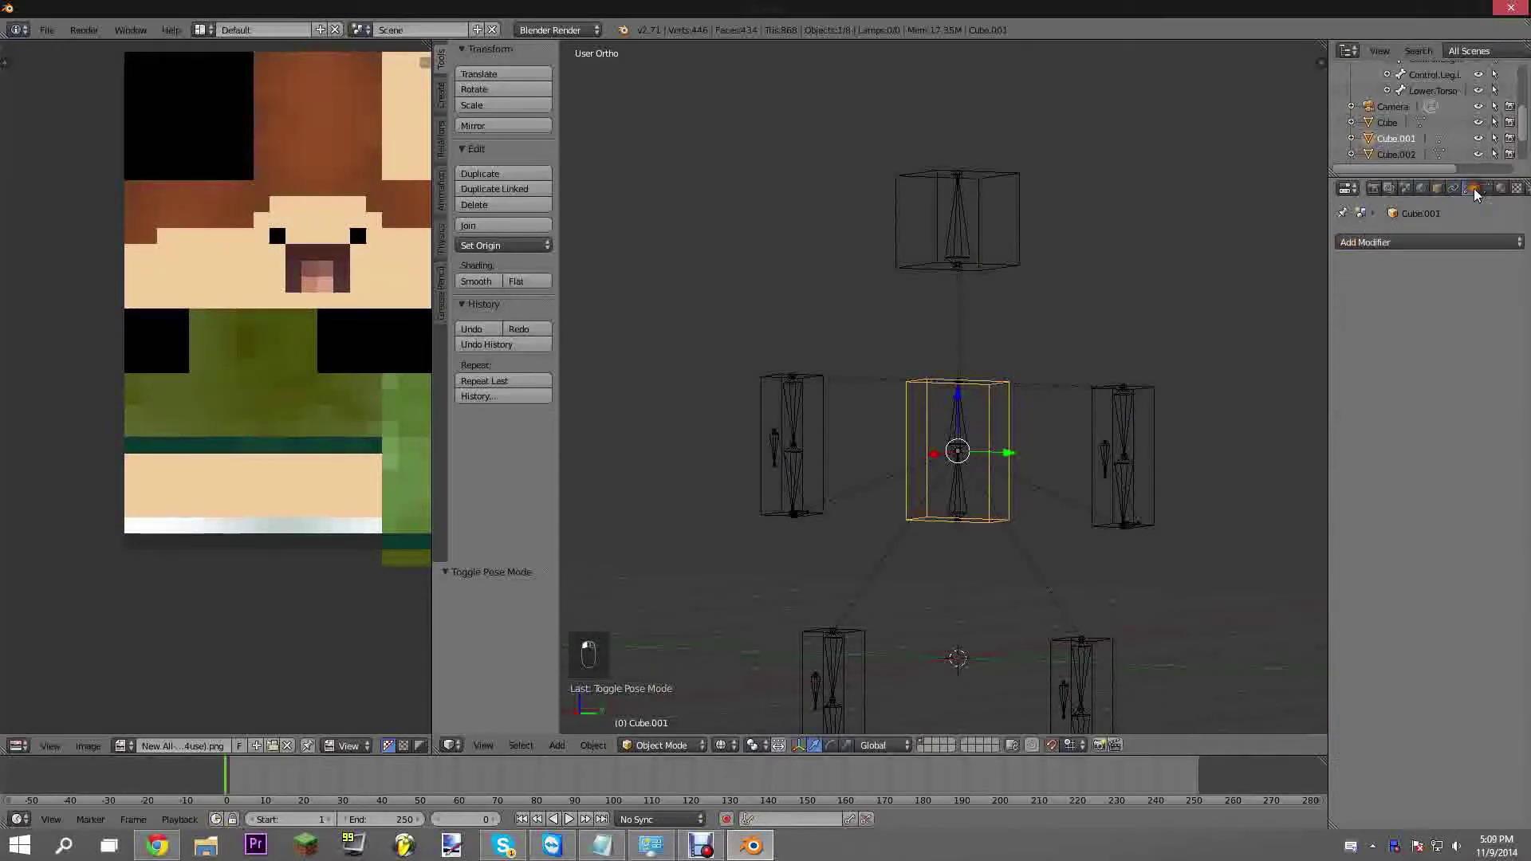
{"action": "scroll", "coordinate": [949, 384], "scroll_direction": "up", "scroll_amount": 4}
{"action": "right_click", "coordinate": [874, 375]}
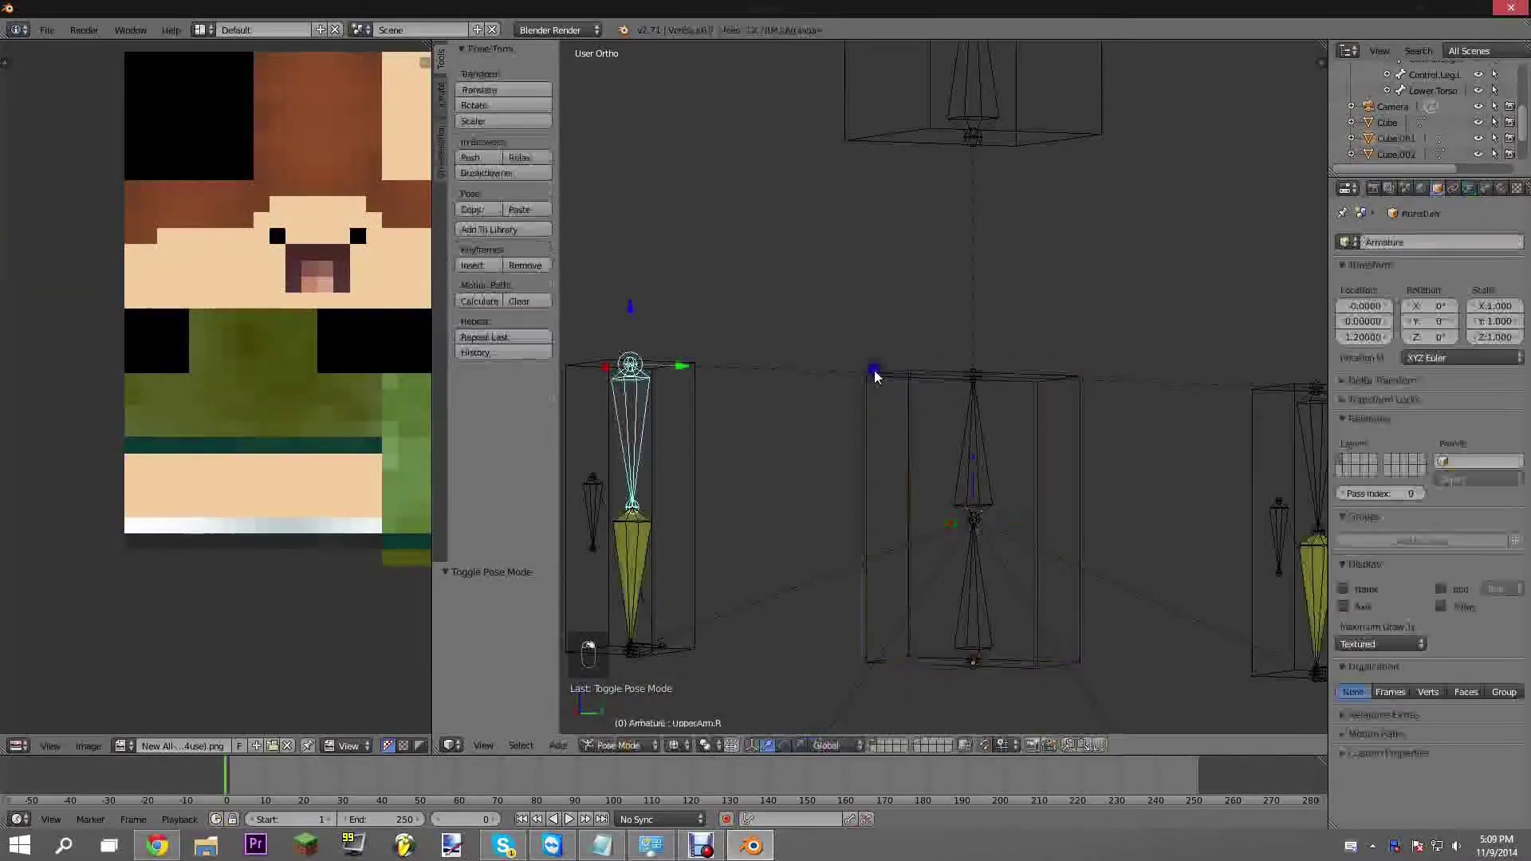
{"action": "right_click", "coordinate": [870, 433]}
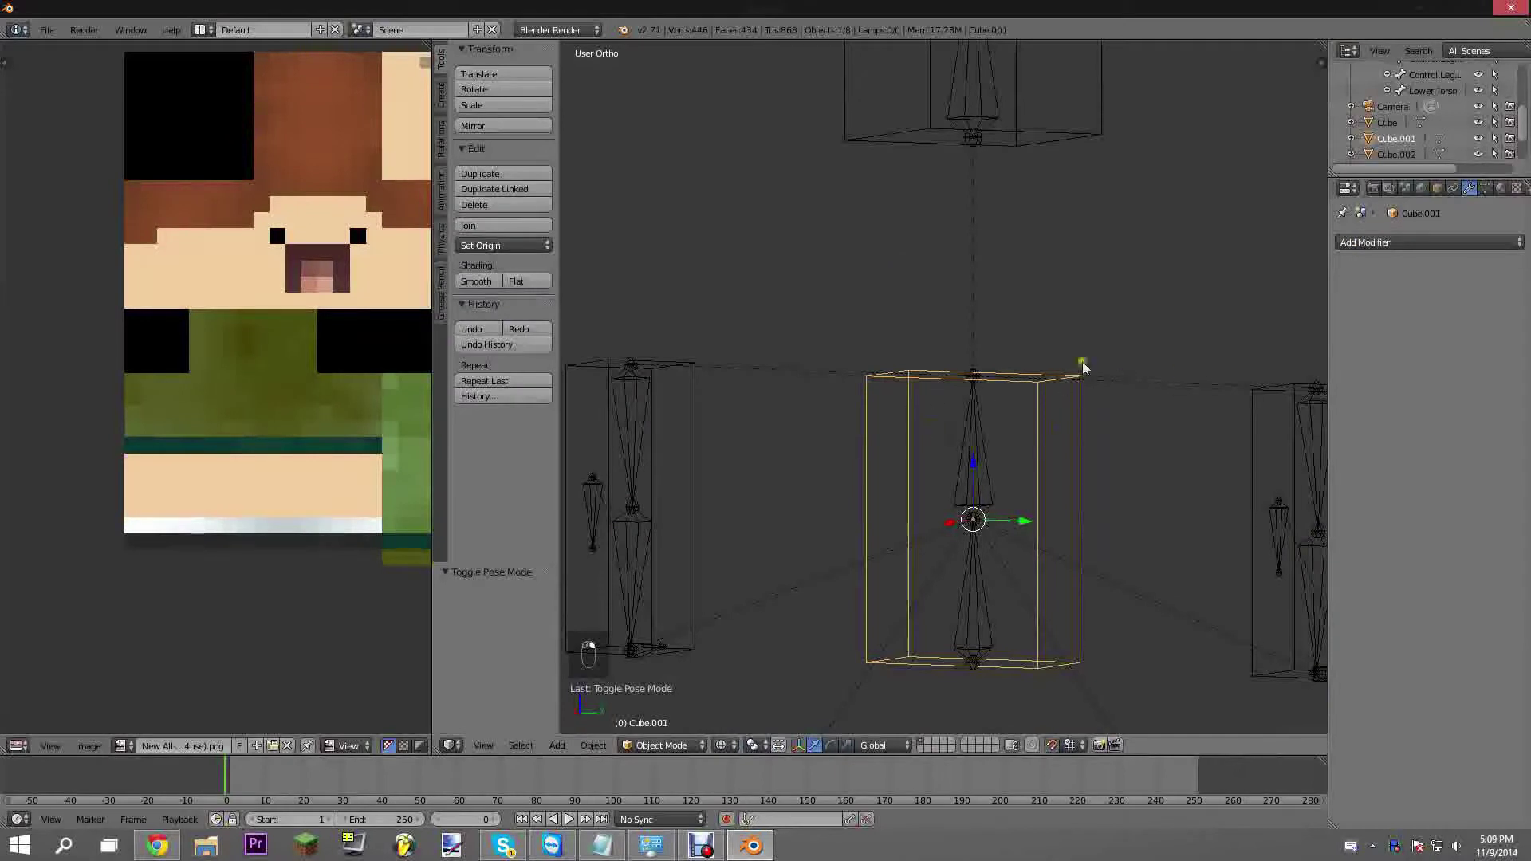
{"action": "scroll", "coordinate": [1082, 365], "scroll_direction": "down", "scroll_amount": 2}
{"action": "left_click", "coordinate": [1360, 243]}
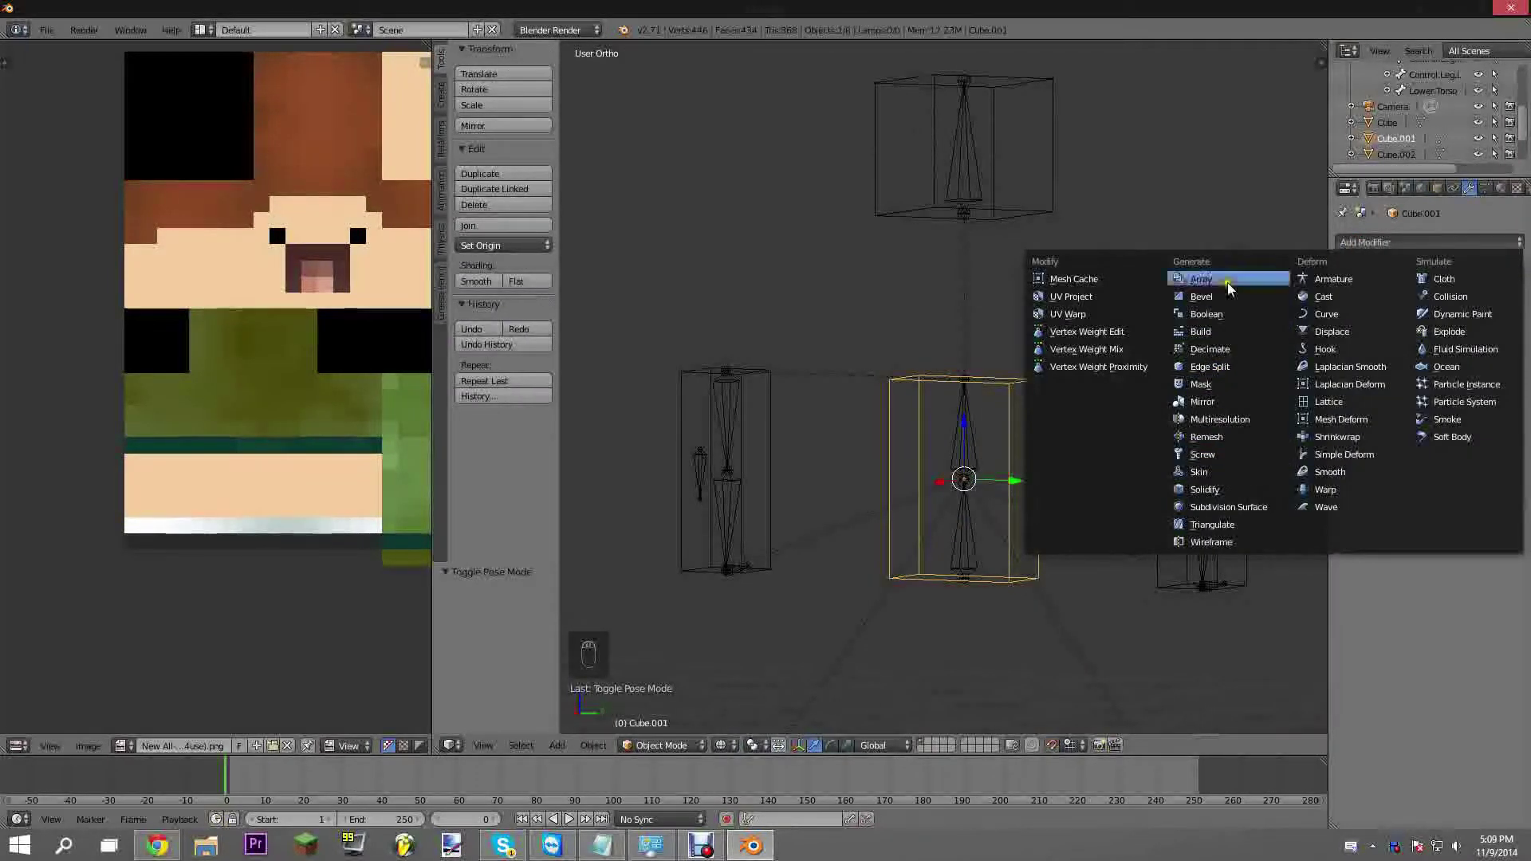
{"action": "left_click", "coordinate": [1250, 295]}
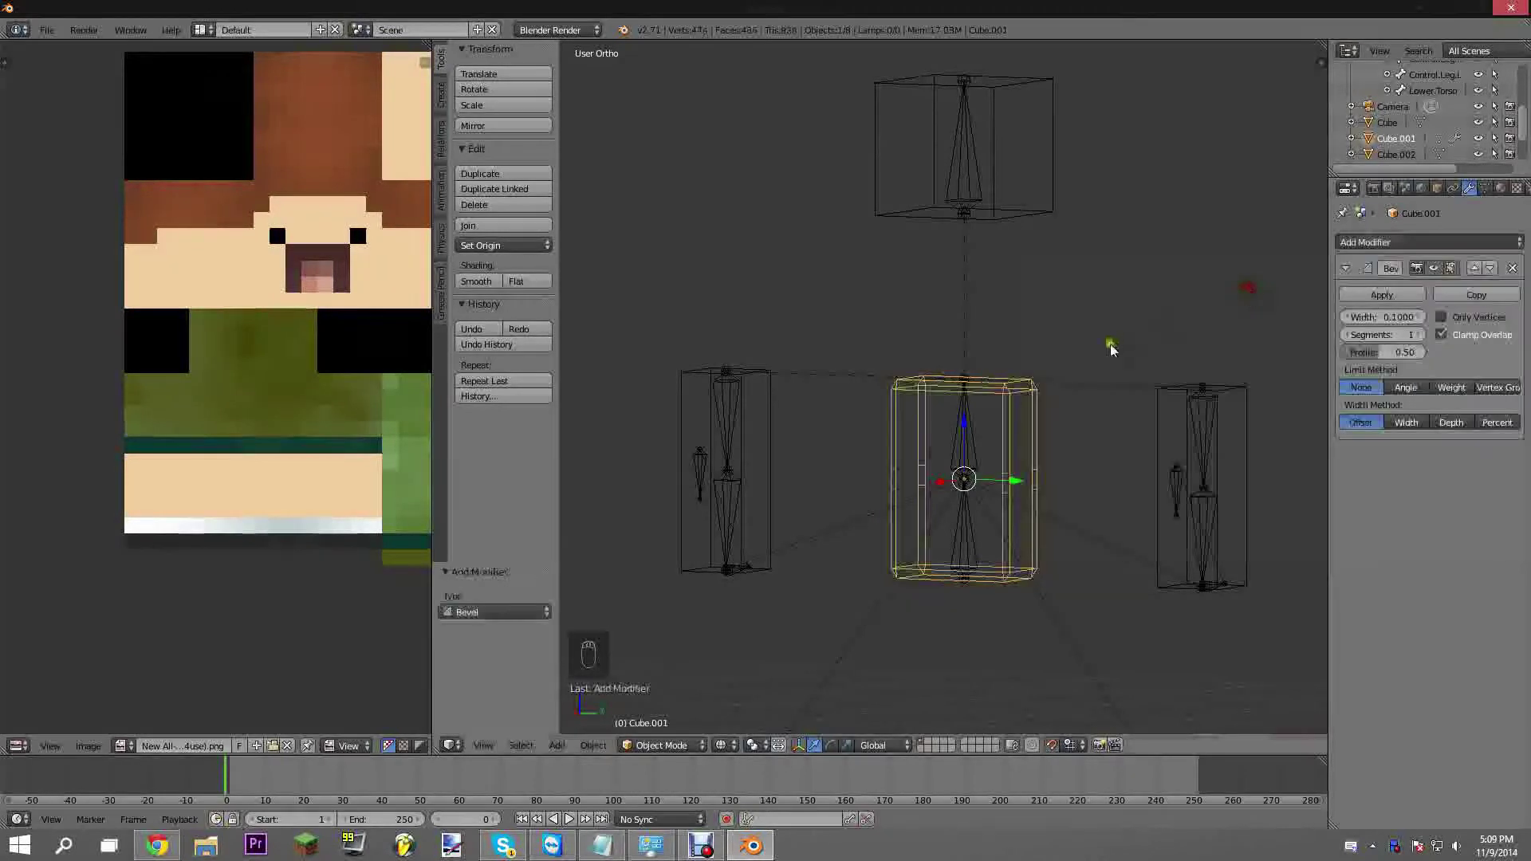
Set the torso block's bevel width to 0.04 and its segments to 3
{"action": "scroll", "coordinate": [1106, 351], "scroll_direction": "up", "scroll_amount": 5}
{"action": "middle_click_drag", "start_coordinate": [1086, 349], "coordinate": [1057, 266], "text": "shift"}
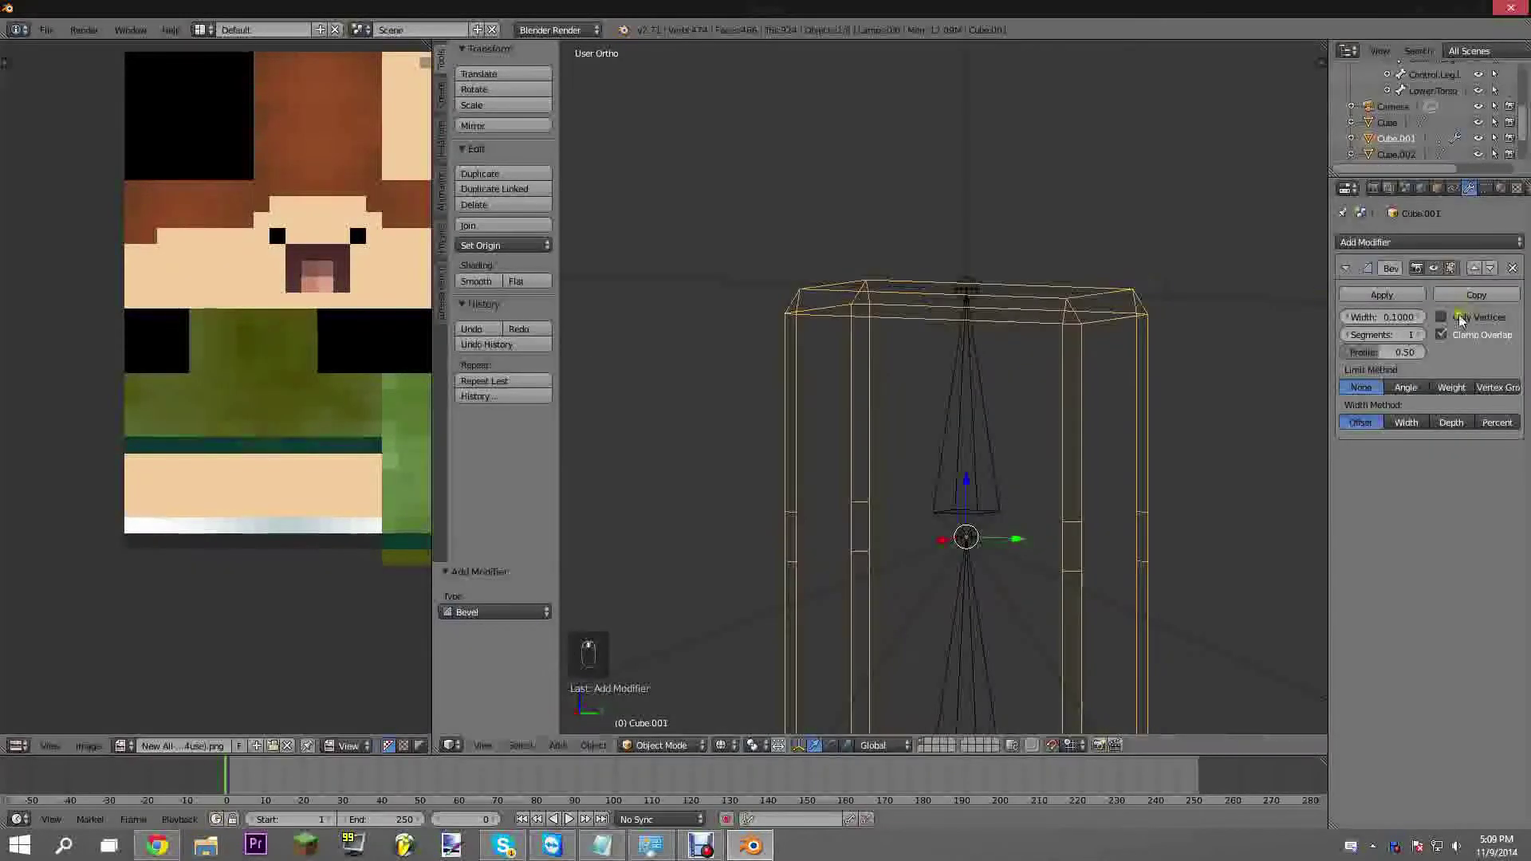
{"action": "left_click", "coordinate": [1415, 316]}
{"action": "type", "text": ".04"}
{"action": "key", "text": "Return"}
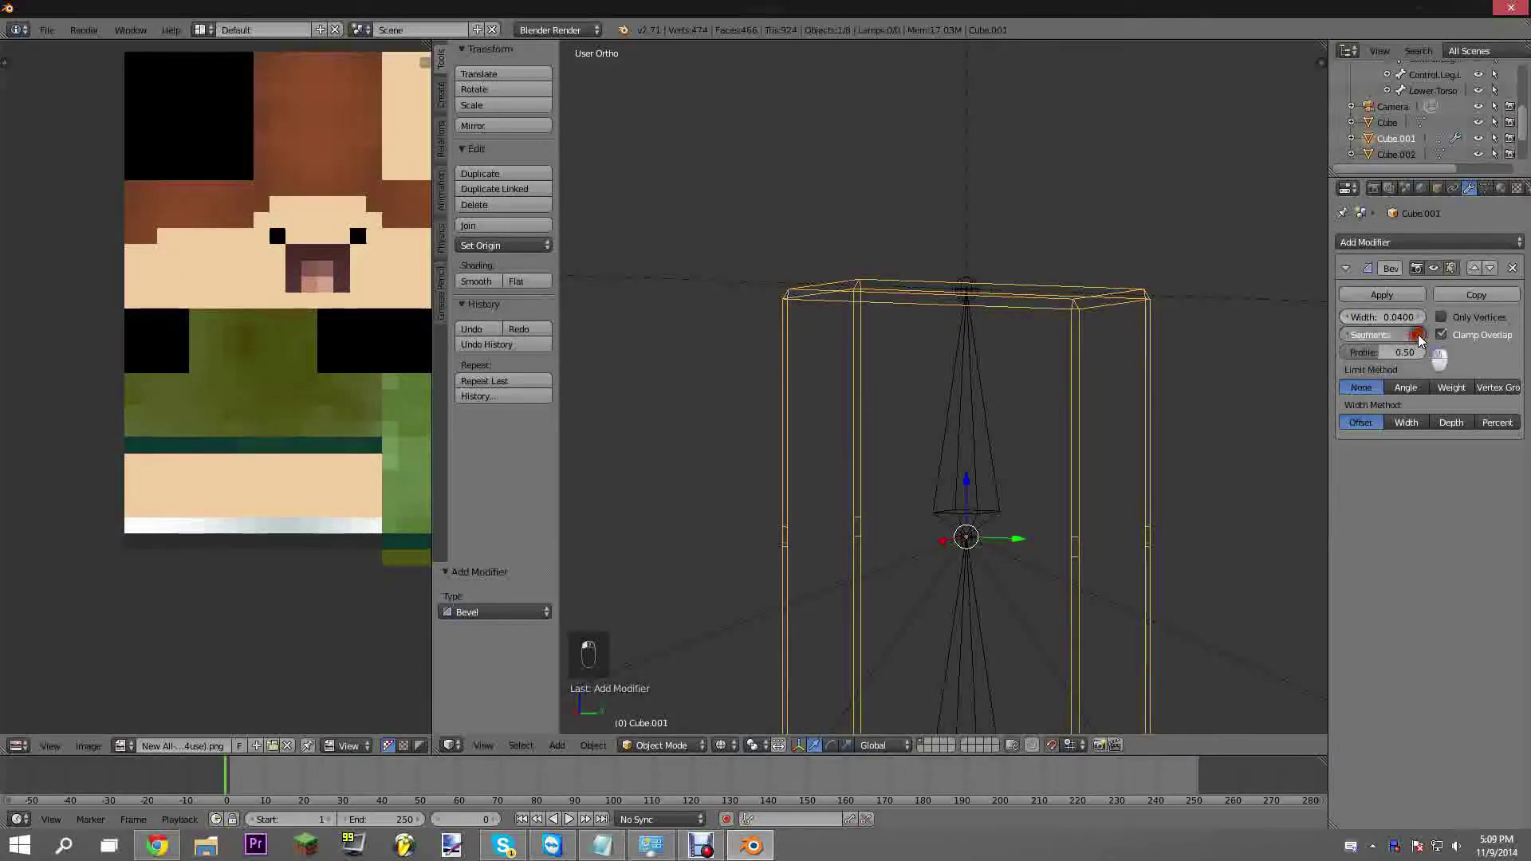
{"action": "left_click", "coordinate": [1418, 336]}
{"action": "left_click", "coordinate": [1417, 336]}
Examine the bevelled edges of the torso block up close, then select the left arm block
{"action": "scroll", "coordinate": [1069, 330], "scroll_direction": "up", "scroll_amount": 4}
{"action": "middle_click_drag", "start_coordinate": [1062, 285], "coordinate": [1084, 209], "text": "shift"}
{"action": "scroll", "coordinate": [1026, 308], "scroll_direction": "down", "scroll_amount": 4}
{"action": "scroll", "coordinate": [1082, 286], "scroll_direction": "down", "scroll_amount": 1}
{"action": "scroll", "coordinate": [1084, 209], "scroll_direction": "up", "scroll_amount": 5}
{"action": "scroll", "coordinate": [1086, 204], "scroll_direction": "down", "scroll_amount": 1}
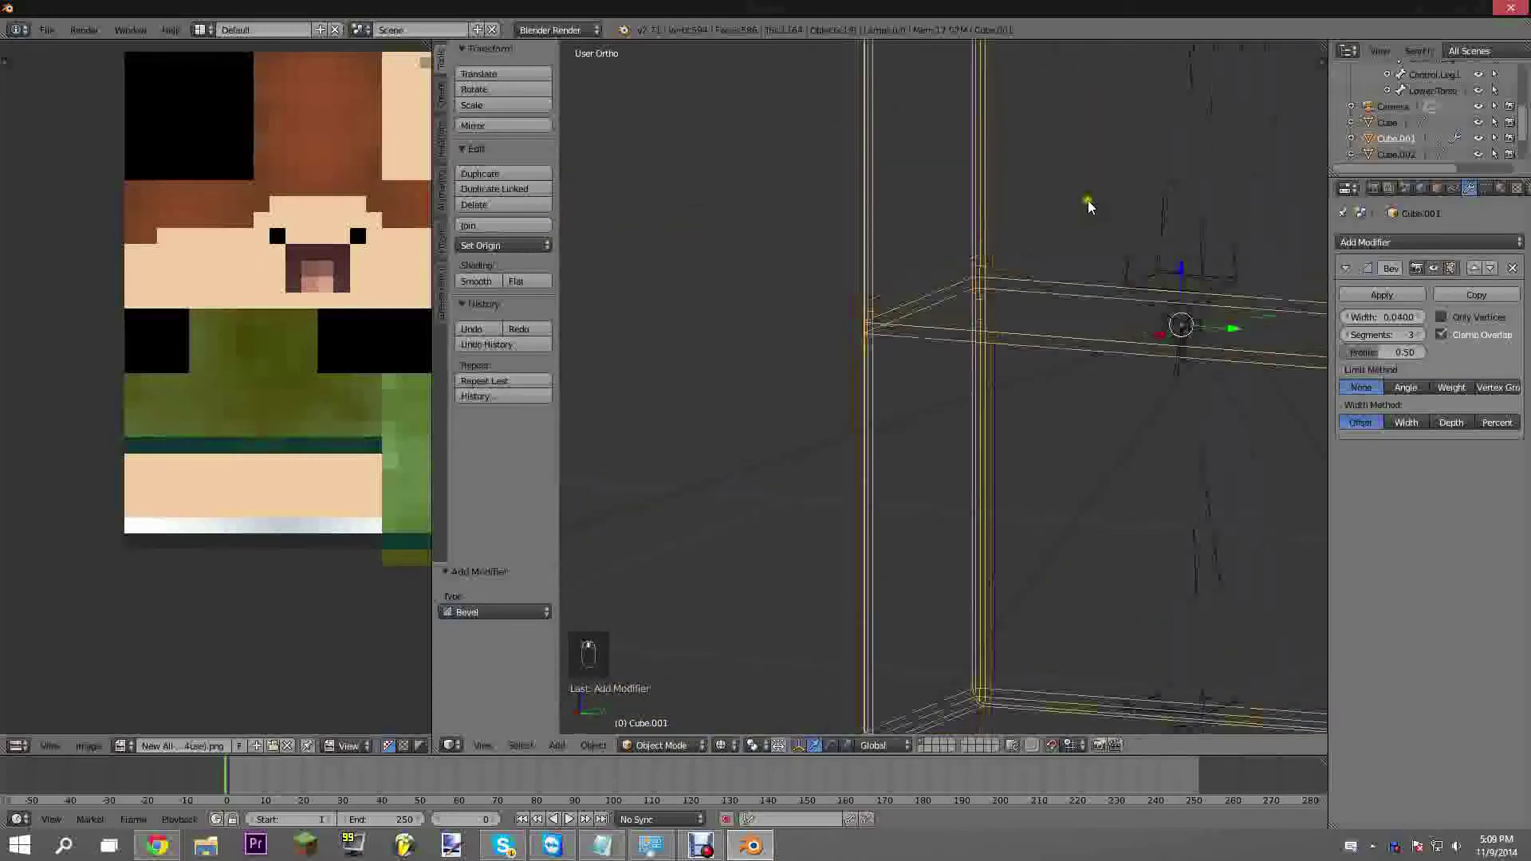
{"action": "scroll", "coordinate": [1087, 199], "scroll_direction": "up", "scroll_amount": 2}
{"action": "scroll", "coordinate": [1088, 201], "scroll_direction": "down", "scroll_amount": 8}
{"action": "middle_click_drag", "start_coordinate": [1019, 417], "coordinate": [890, 342], "text": "shift"}
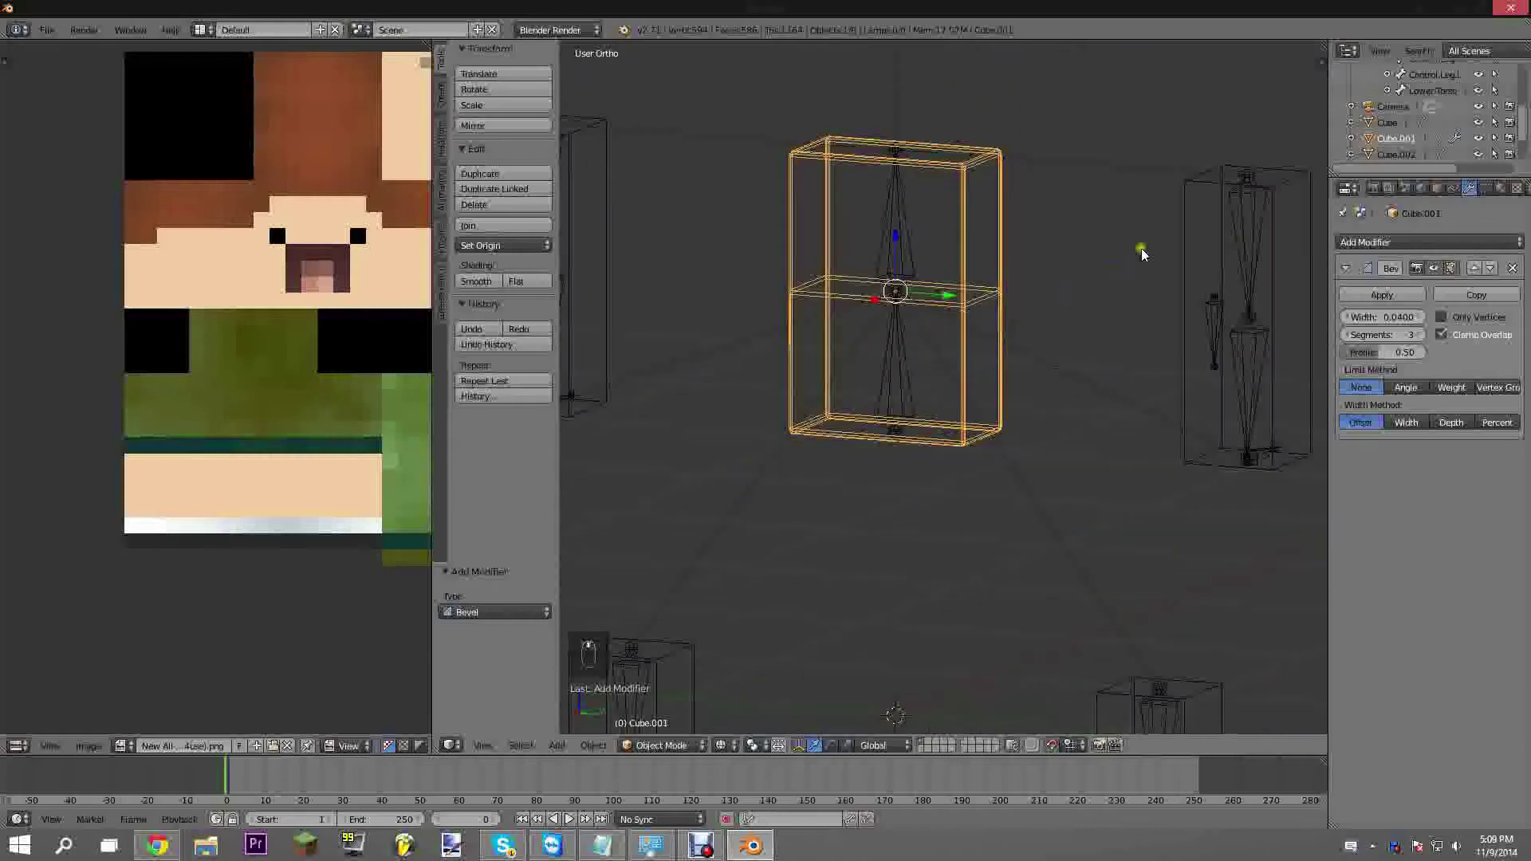
{"action": "right_click", "coordinate": [1193, 188]}
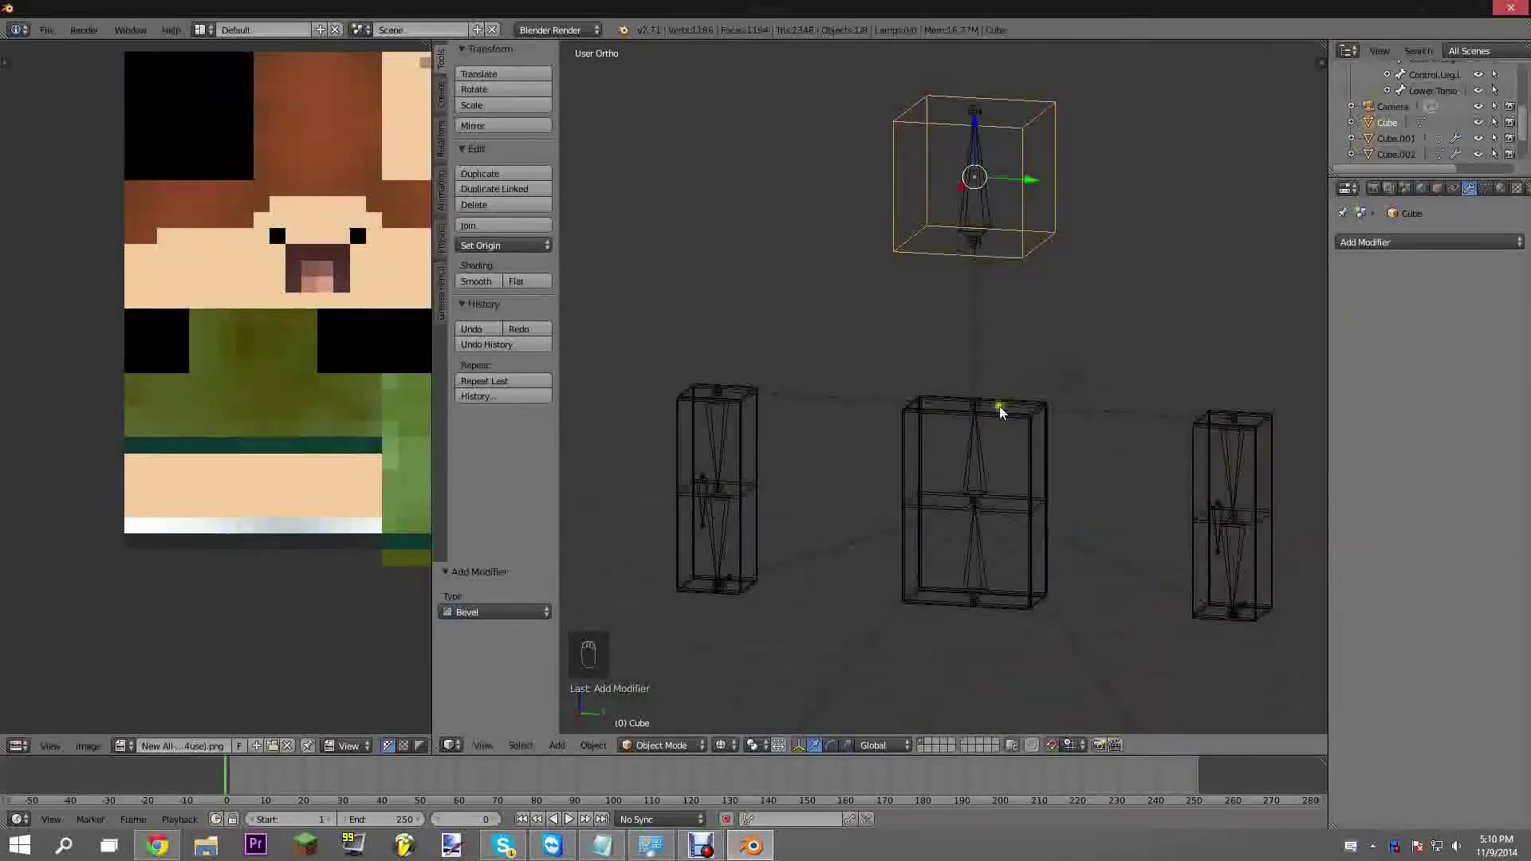
Inspect the head block and the bevelled body blocks from several angles
{"action": "middle_click_drag", "start_coordinate": [998, 405], "coordinate": [963, 328], "text": "shift"}
{"action": "scroll", "coordinate": [952, 255], "scroll_direction": "down", "scroll_amount": 2}
{"action": "middle_click_drag", "start_coordinate": [947, 198], "coordinate": [995, 460], "text": "shift"}
{"action": "scroll", "coordinate": [987, 457], "scroll_direction": "up", "scroll_amount": 3}
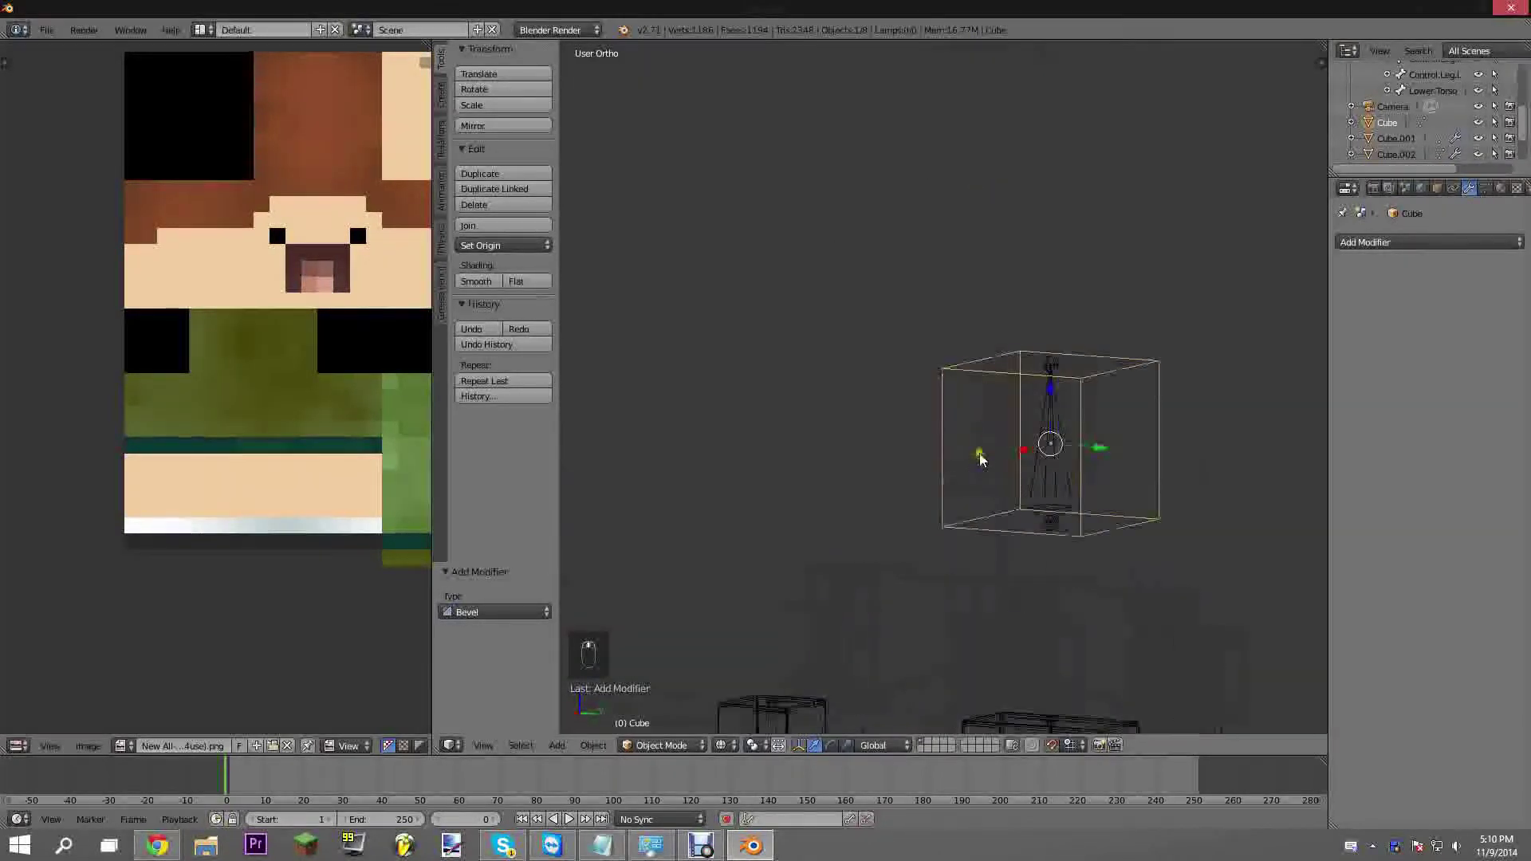
{"action": "middle_click_drag", "start_coordinate": [962, 508], "coordinate": [964, 246], "text": "shift"}
{"action": "scroll", "coordinate": [1025, 464], "scroll_direction": "down", "scroll_amount": 1}
{"action": "middle_click_drag", "start_coordinate": [1082, 409], "coordinate": [946, 510], "text": "shift"}
{"action": "middle_click_drag", "start_coordinate": [938, 303], "coordinate": [917, 231], "text": "shift"}
{"action": "middle_click_drag", "start_coordinate": [952, 330], "coordinate": [1036, 361]}
{"action": "middle_click_drag", "start_coordinate": [1019, 429], "coordinate": [919, 313], "text": "shift"}
{"action": "middle_click_drag", "start_coordinate": [936, 189], "coordinate": [987, 467], "text": "shift"}
{"action": "scroll", "coordinate": [957, 418], "scroll_direction": "up", "scroll_amount": 3}
{"action": "scroll", "coordinate": [995, 386], "scroll_direction": "down", "scroll_amount": 5}
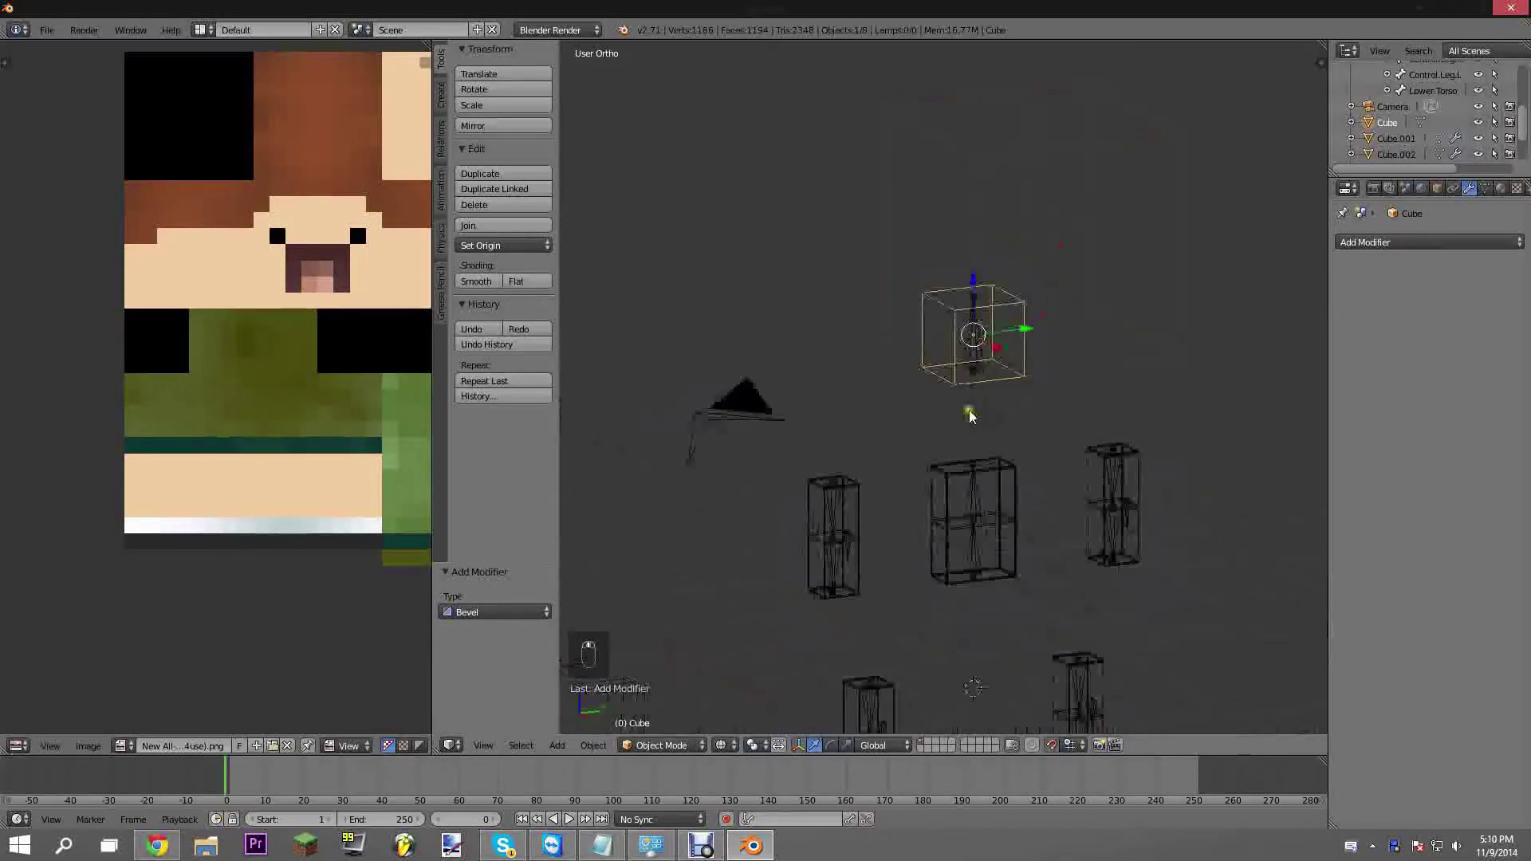
Display the scene with Texture viewport shading and perspective projection, framing the head block
{"action": "left_click", "coordinate": [723, 744]}
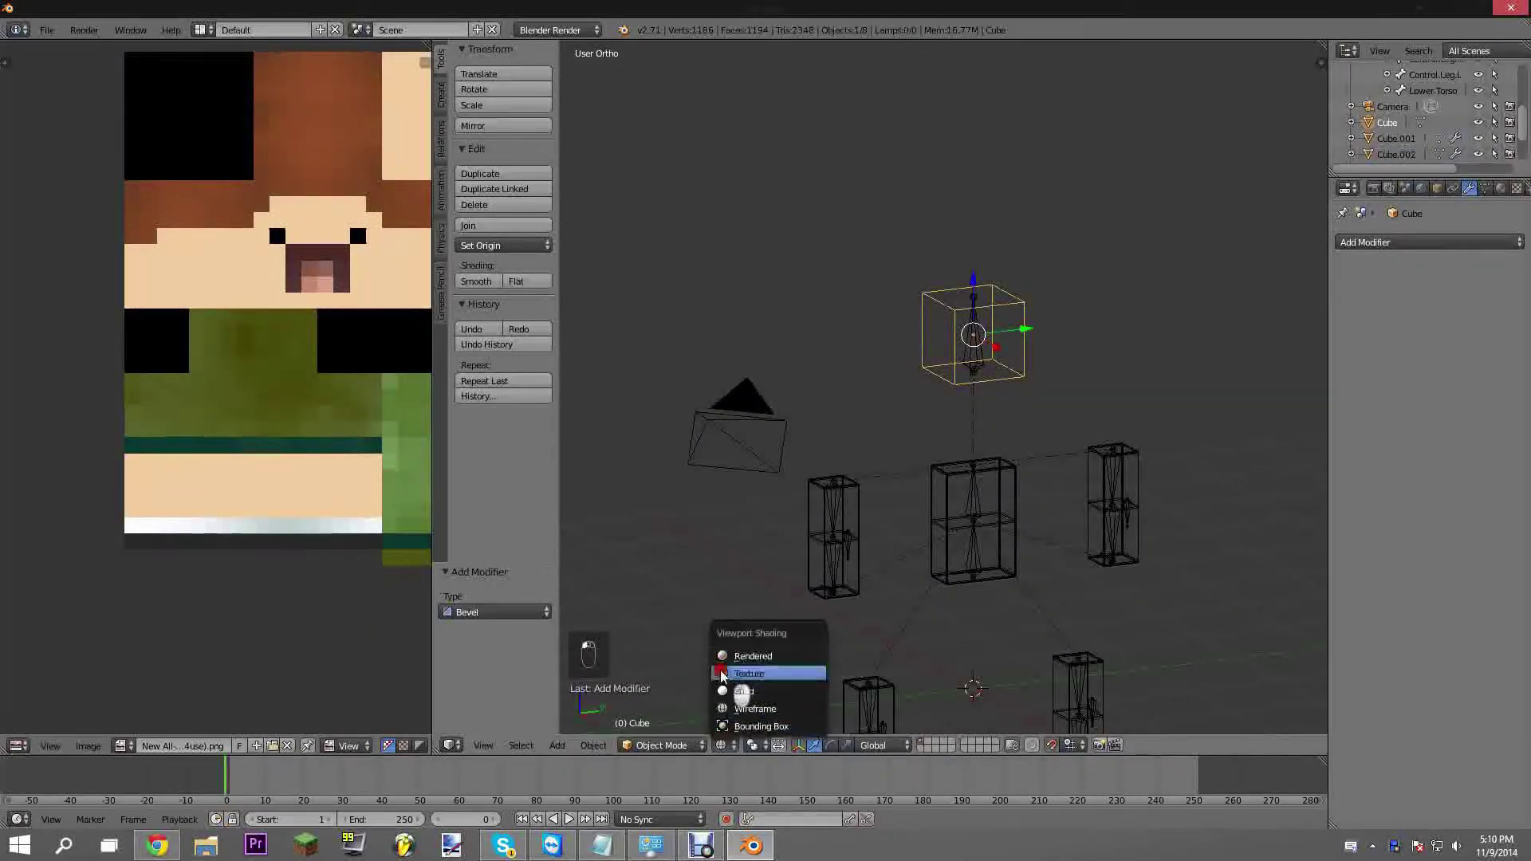
{"action": "left_click", "coordinate": [721, 672]}
{"action": "scroll", "coordinate": [948, 394], "scroll_direction": "up", "scroll_amount": 5}
{"action": "middle_click_drag", "start_coordinate": [971, 430], "coordinate": [936, 529], "text": "shift"}
{"action": "scroll", "coordinate": [949, 391], "scroll_direction": "up", "scroll_amount": 4}
{"action": "right_click", "coordinate": [985, 331]}
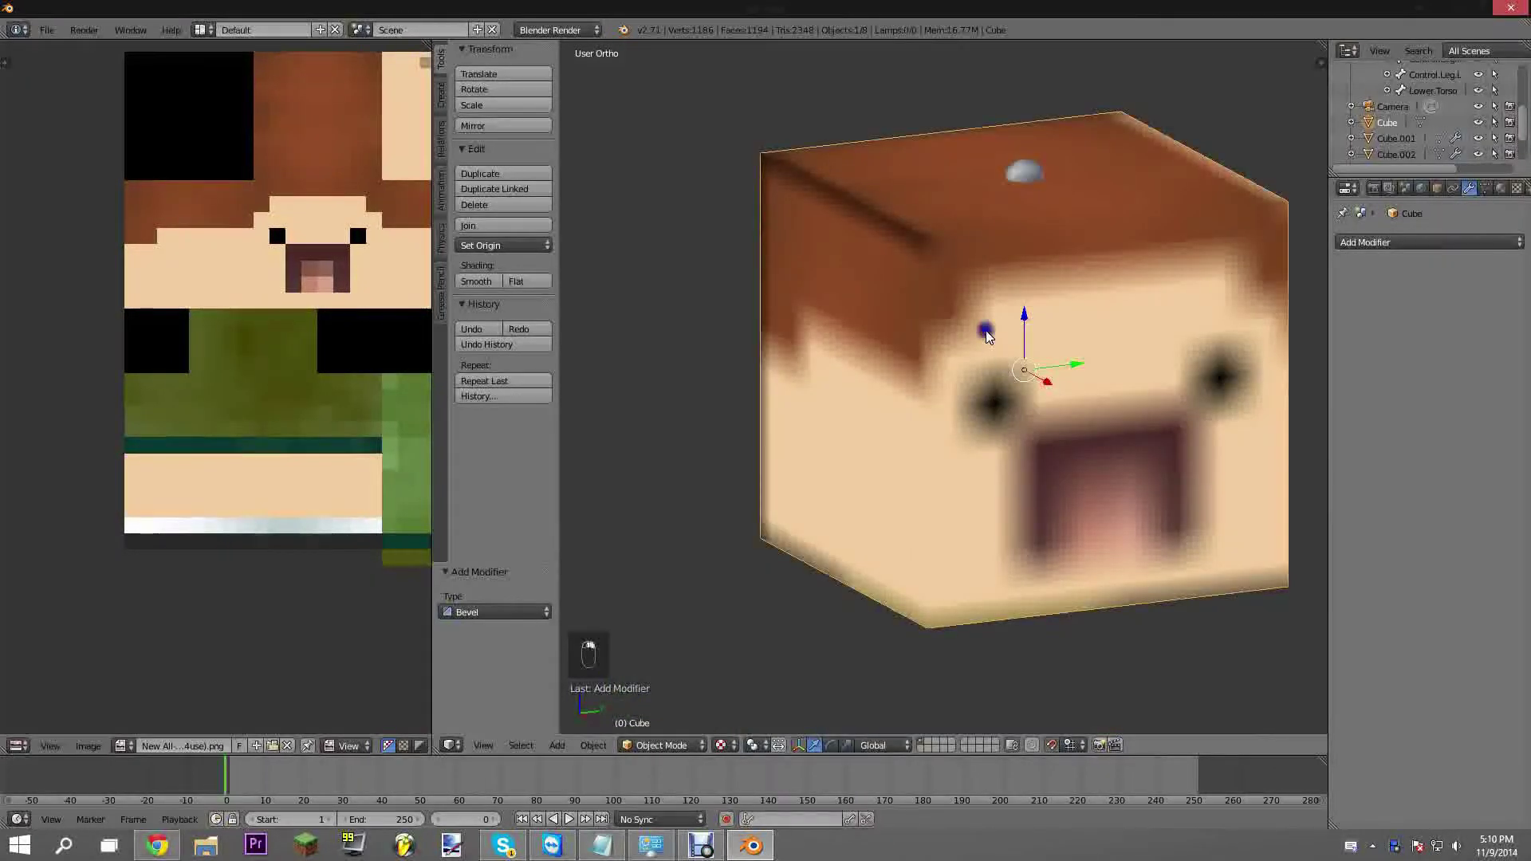
{"action": "key", "text": "KP_5"}
{"action": "scroll", "coordinate": [983, 405], "scroll_direction": "down", "scroll_amount": 5}
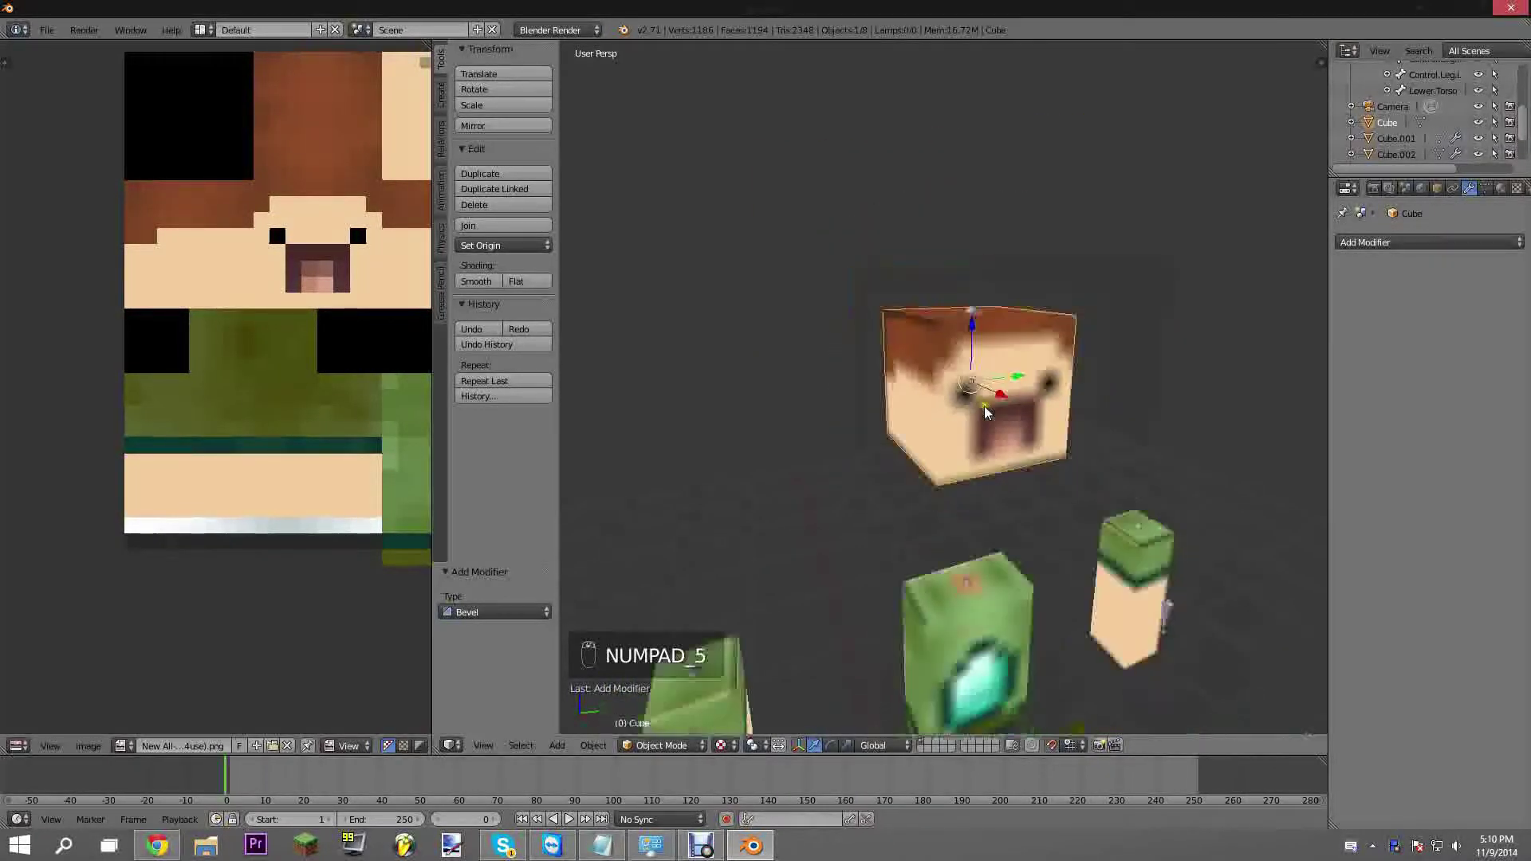
{"action": "scroll", "coordinate": [1031, 405], "scroll_direction": "up", "scroll_amount": 4}
Put the head block into Edit Mode with face selection and pick single faces along the eye row
{"action": "key", "text": "Tab"}
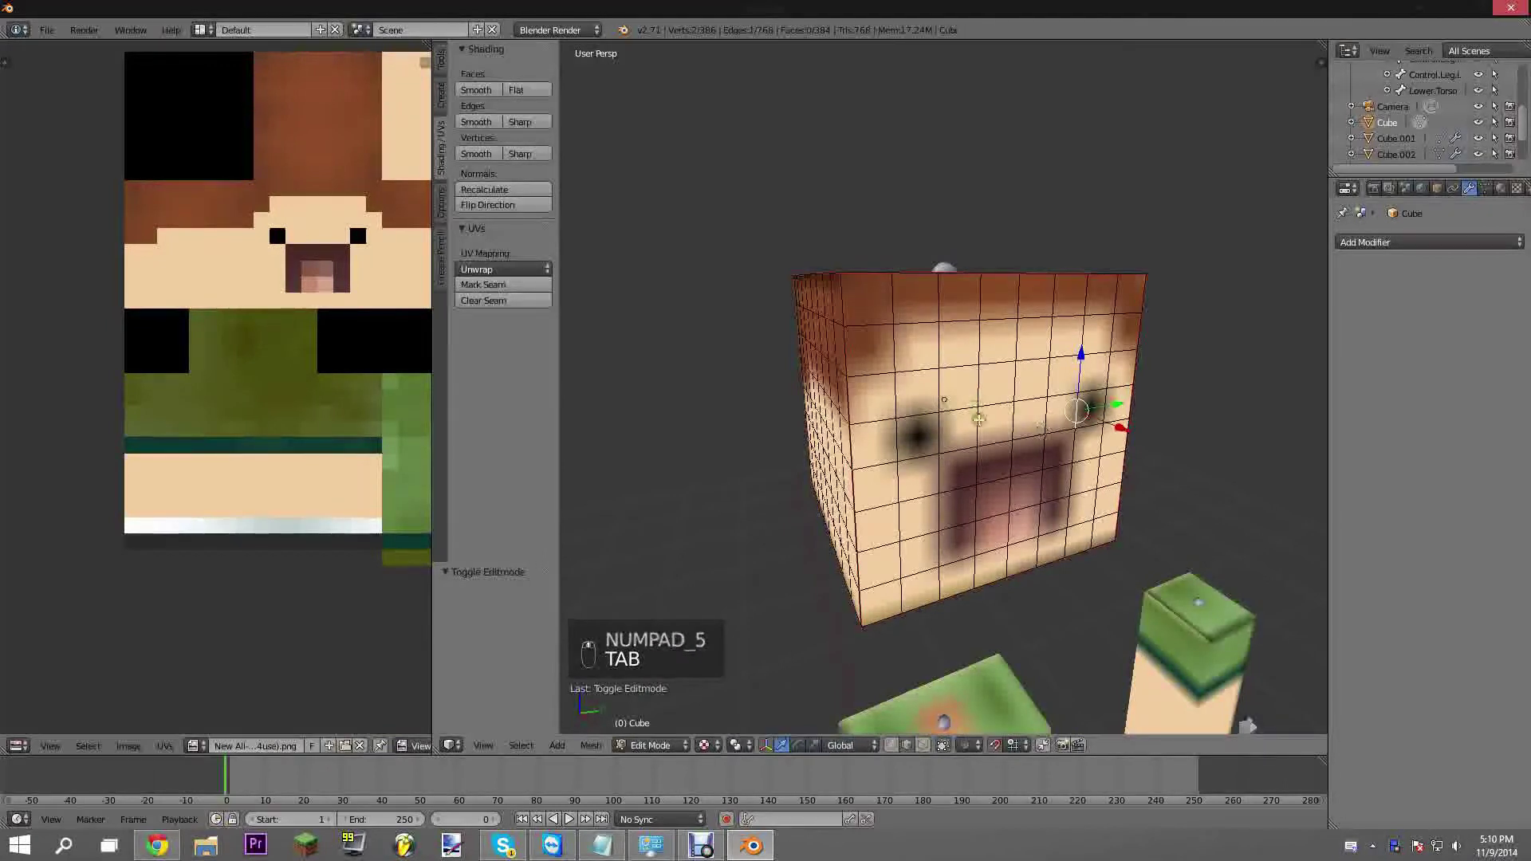
{"action": "right_click", "coordinate": [929, 435]}
{"action": "scroll", "coordinate": [929, 447], "scroll_direction": "up", "scroll_amount": 3}
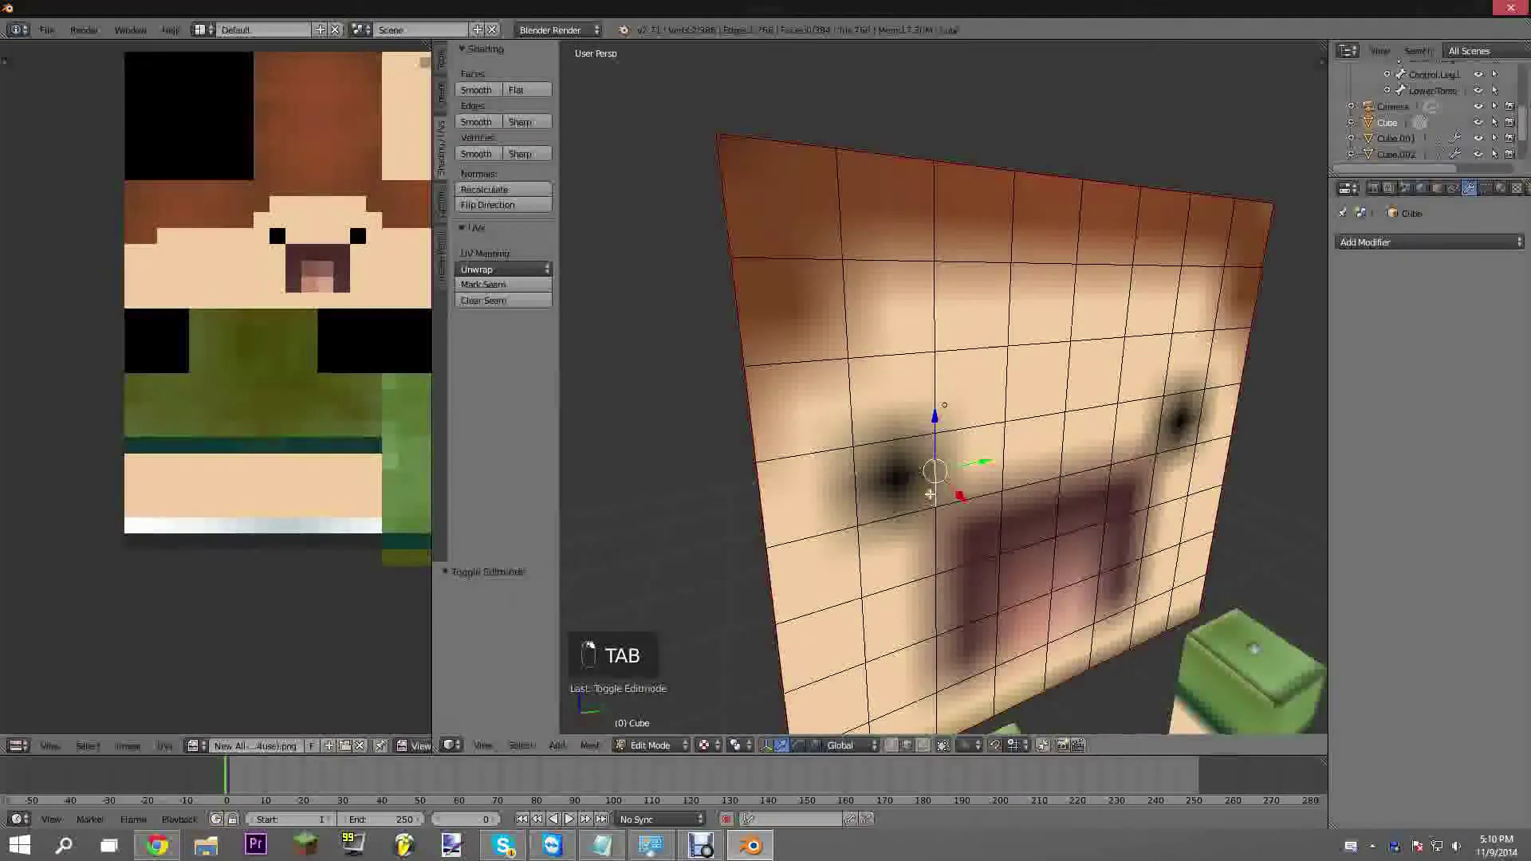
{"action": "left_click", "coordinate": [922, 746]}
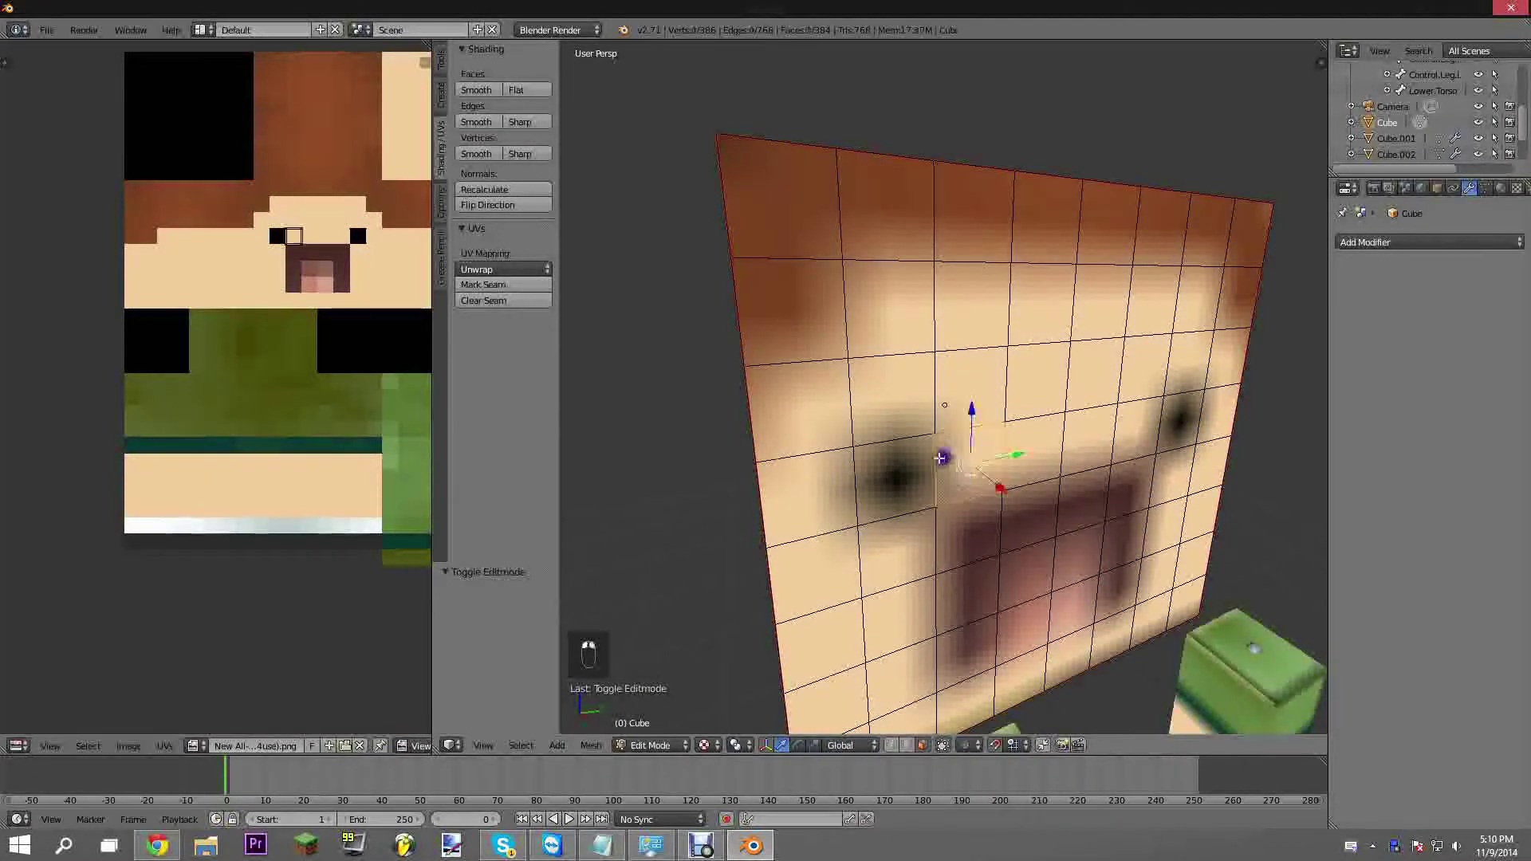
{"action": "right_click", "coordinate": [906, 475]}
{"action": "right_click", "coordinate": [970, 465]}
{"action": "right_click", "coordinate": [1028, 451]}
{"action": "right_click", "coordinate": [1092, 443]}
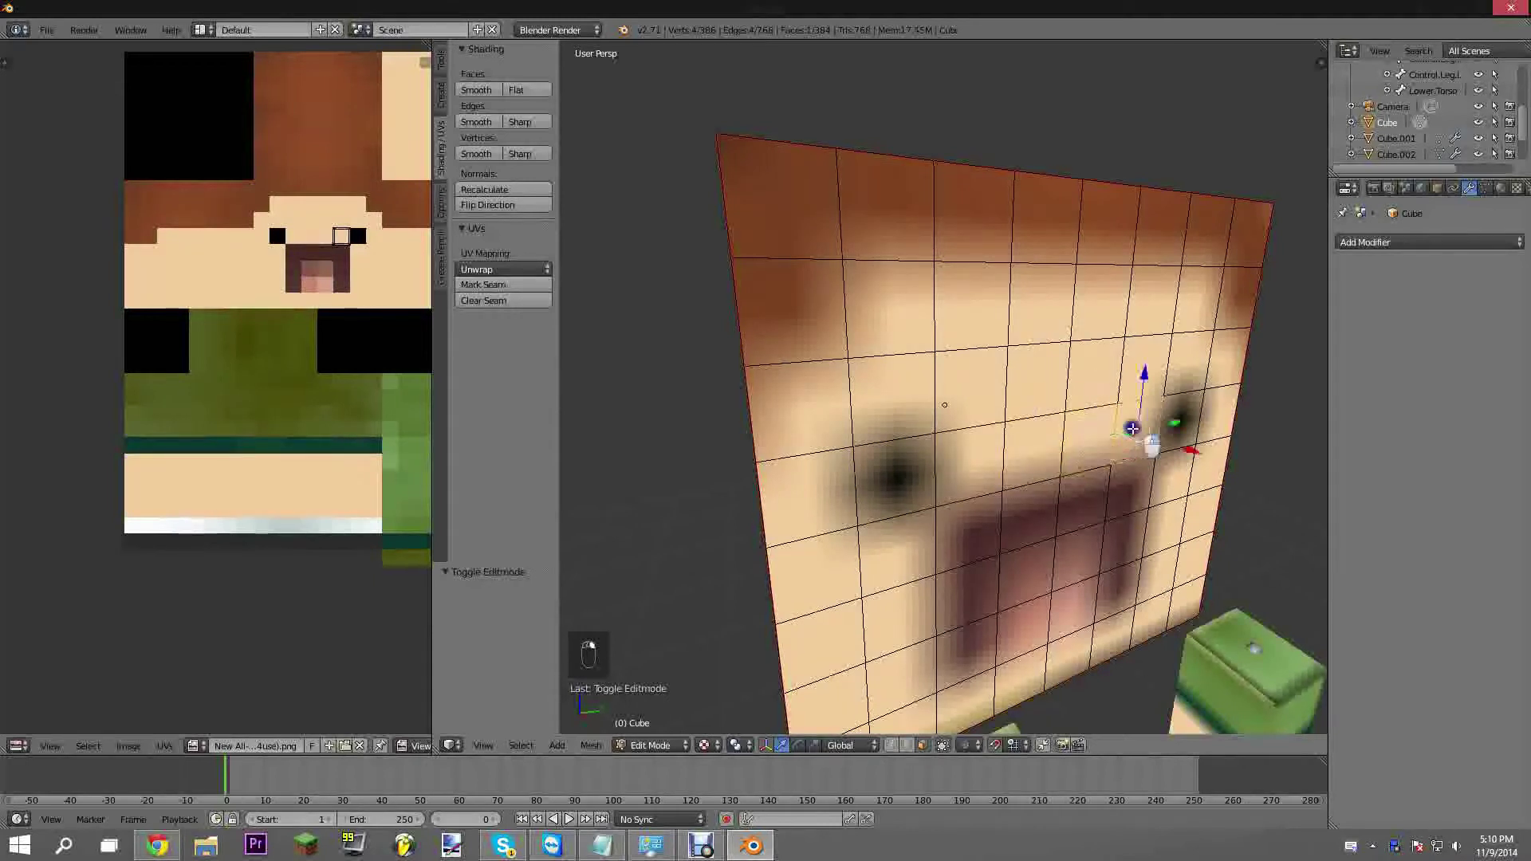
{"action": "right_click", "coordinate": [1183, 419]}
Select all twelve faces of the mouth area on the front of the head
{"action": "middle_click_drag", "start_coordinate": [1066, 526], "coordinate": [913, 434]}
{"action": "right_click", "coordinate": [943, 461]}
{"action": "right_click", "coordinate": [952, 516]}
{"action": "right_click", "coordinate": [964, 590]}
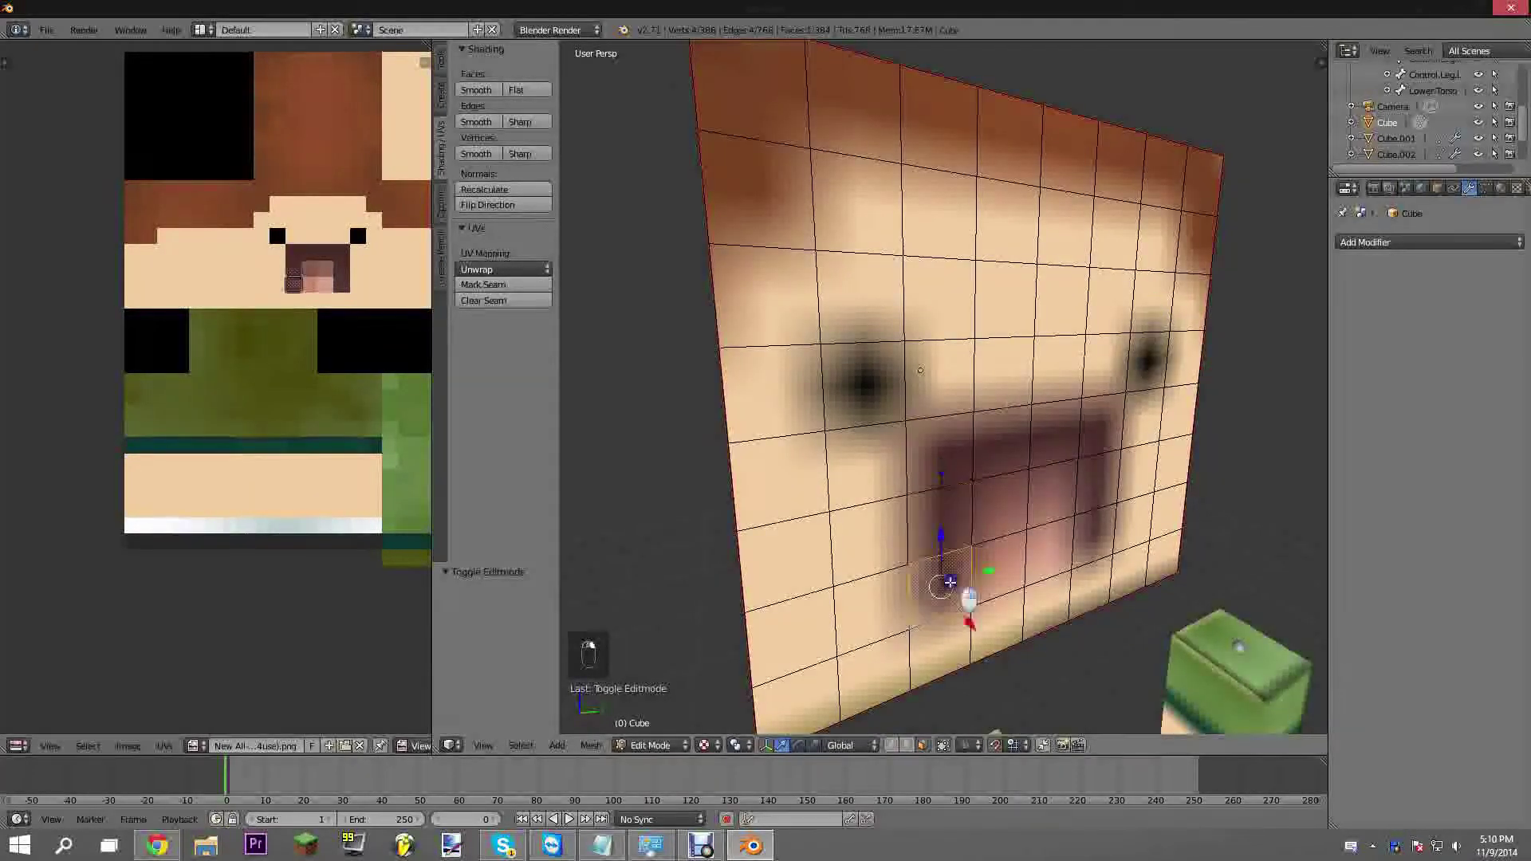
{"action": "middle_click_drag", "start_coordinate": [941, 510], "coordinate": [937, 389], "text": "shift"}
{"action": "scroll", "coordinate": [890, 358], "scroll_direction": "down", "scroll_amount": 5}
{"action": "scroll", "coordinate": [926, 393], "scroll_direction": "up", "scroll_amount": 5}
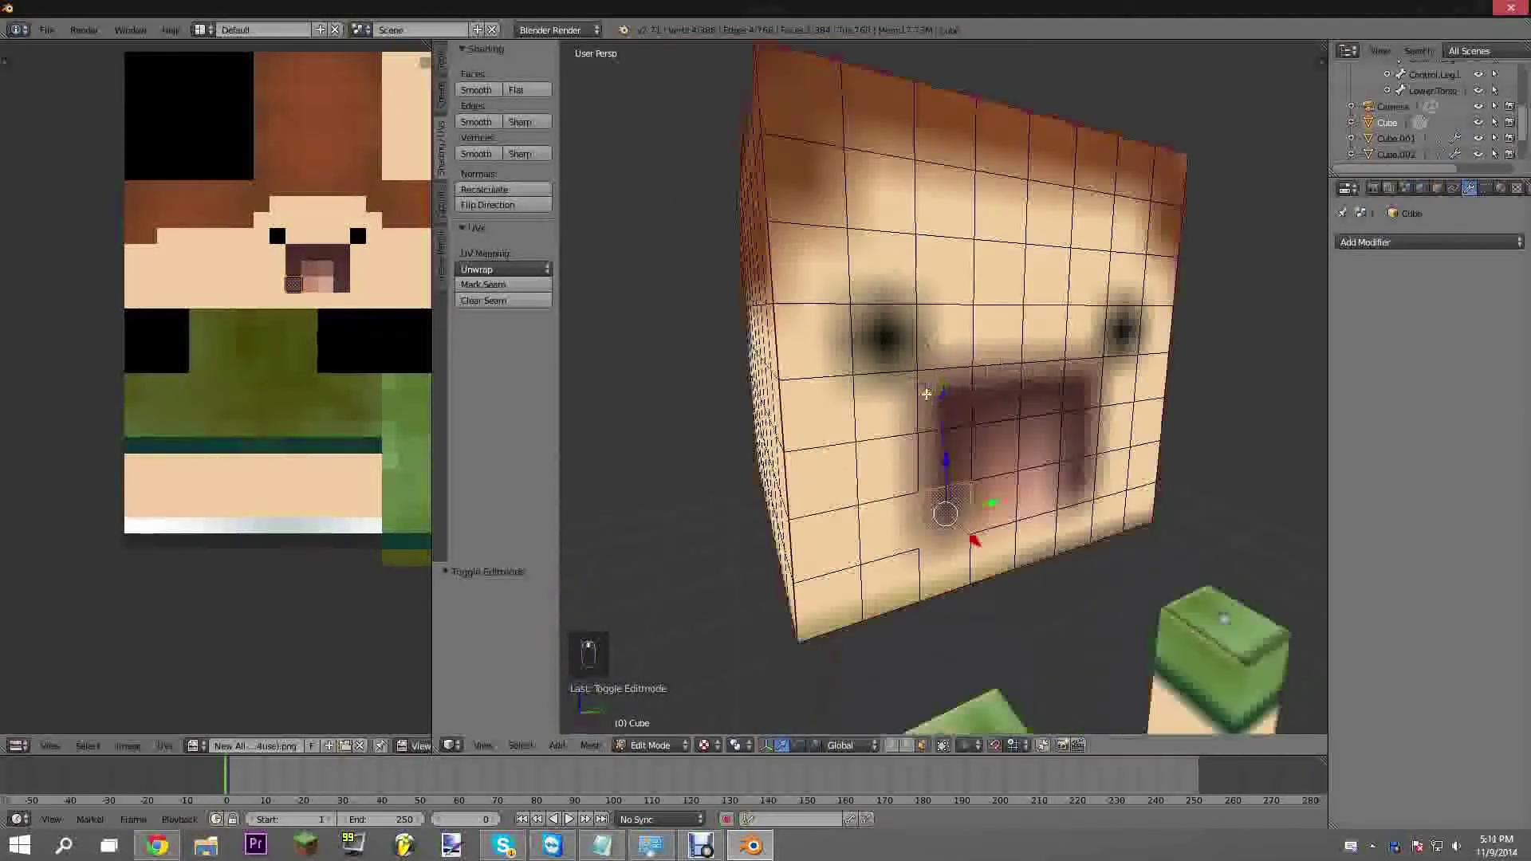
{"action": "right_click", "coordinate": [933, 469], "text": "shift"}
{"action": "right_click", "coordinate": [941, 406], "text": "shift"}
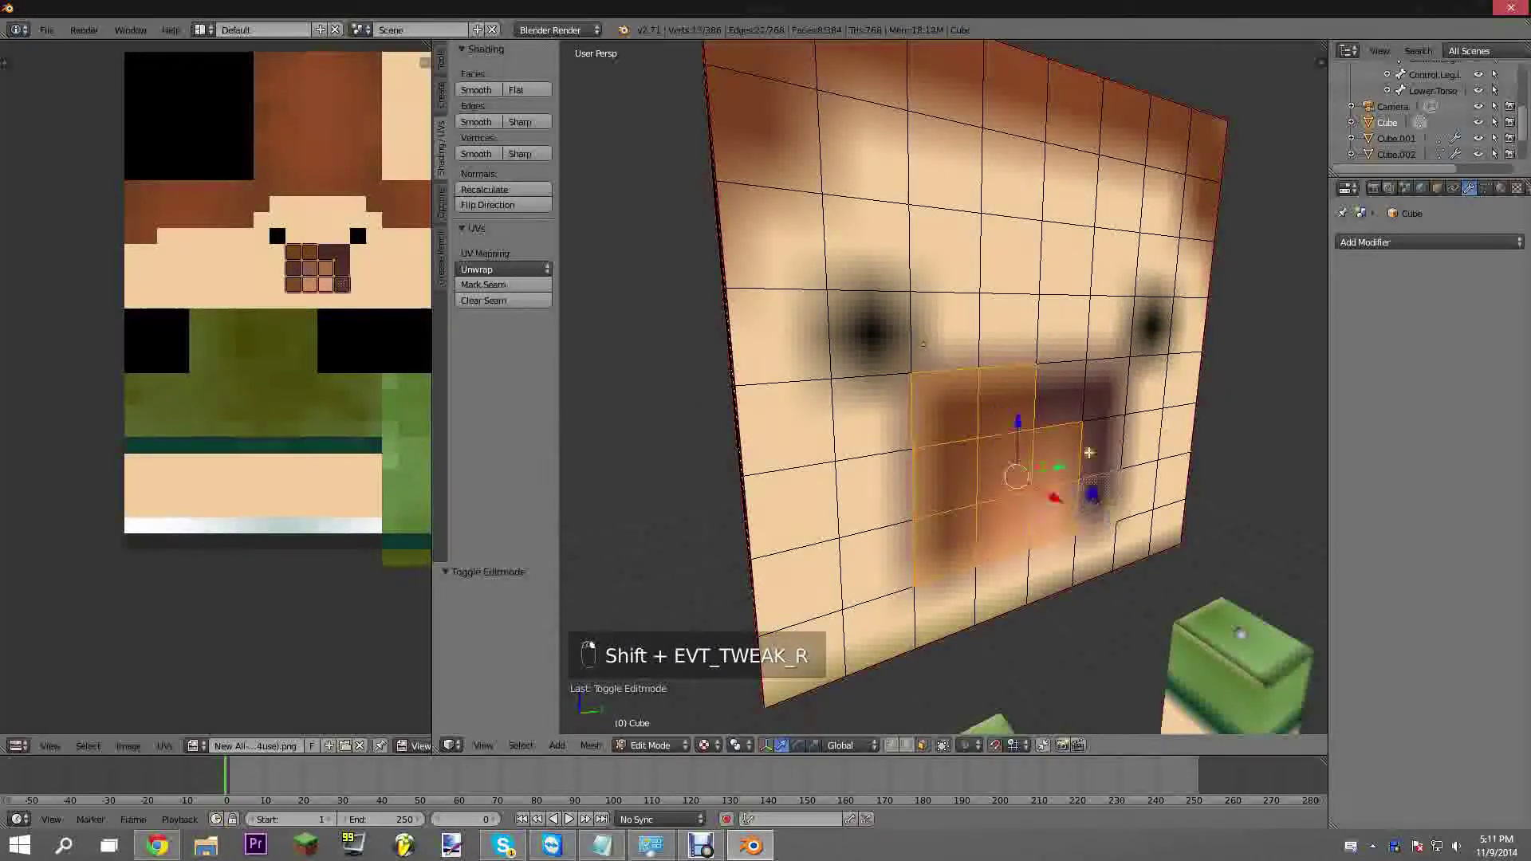
{"action": "right_click", "coordinate": [1100, 395], "text": "shift"}
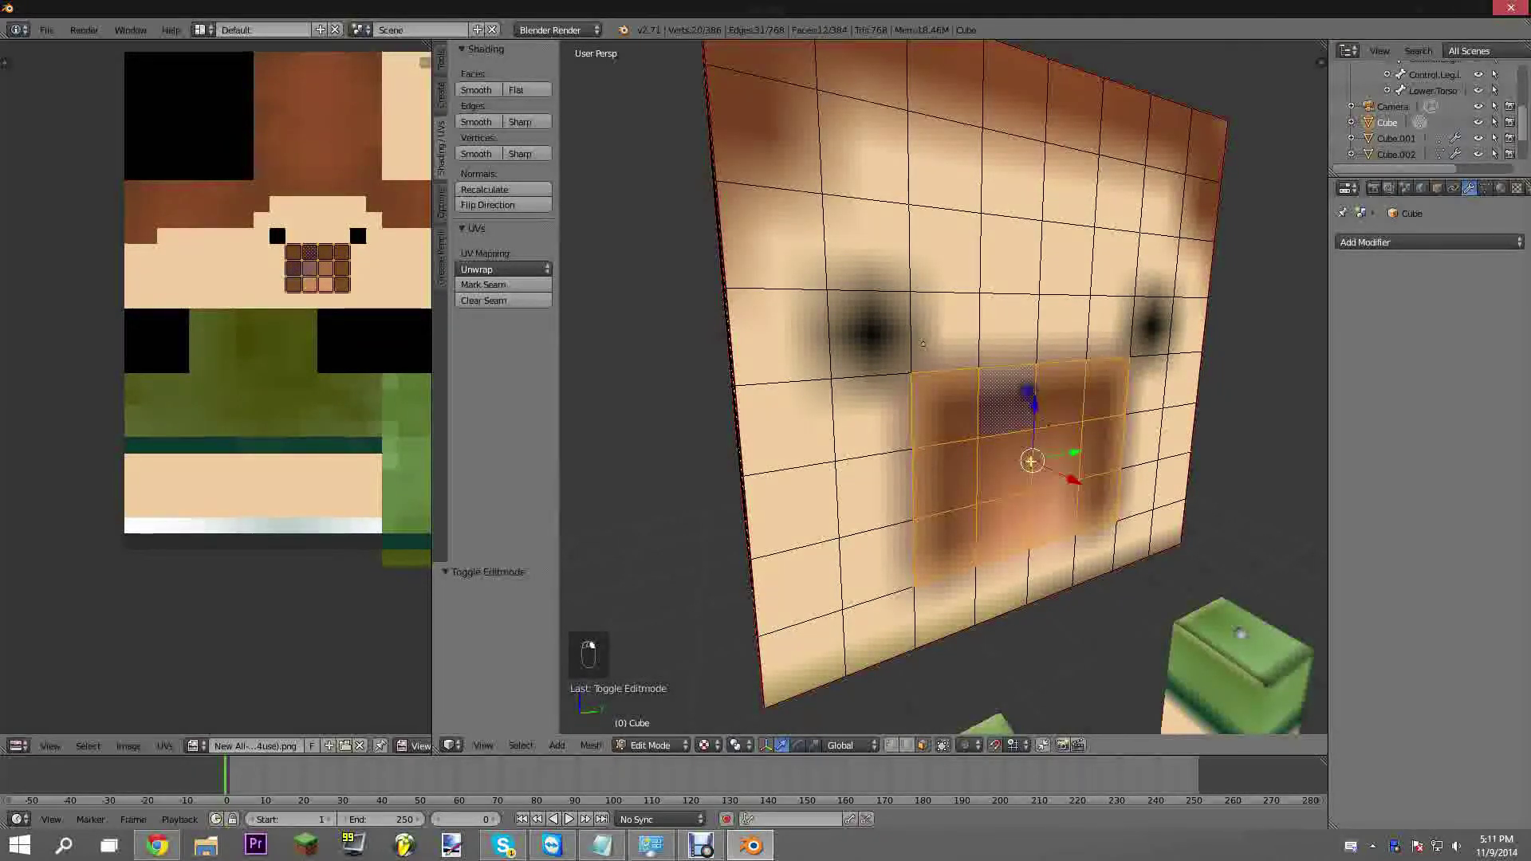
Extrude the mouth faces in place and move them into the head by about 0.016 along X
{"action": "middle_click_drag", "start_coordinate": [1031, 461], "coordinate": [1089, 461]}
{"action": "scroll", "coordinate": [1062, 462], "scroll_direction": "up", "scroll_amount": 2}
{"action": "key", "text": "e"}
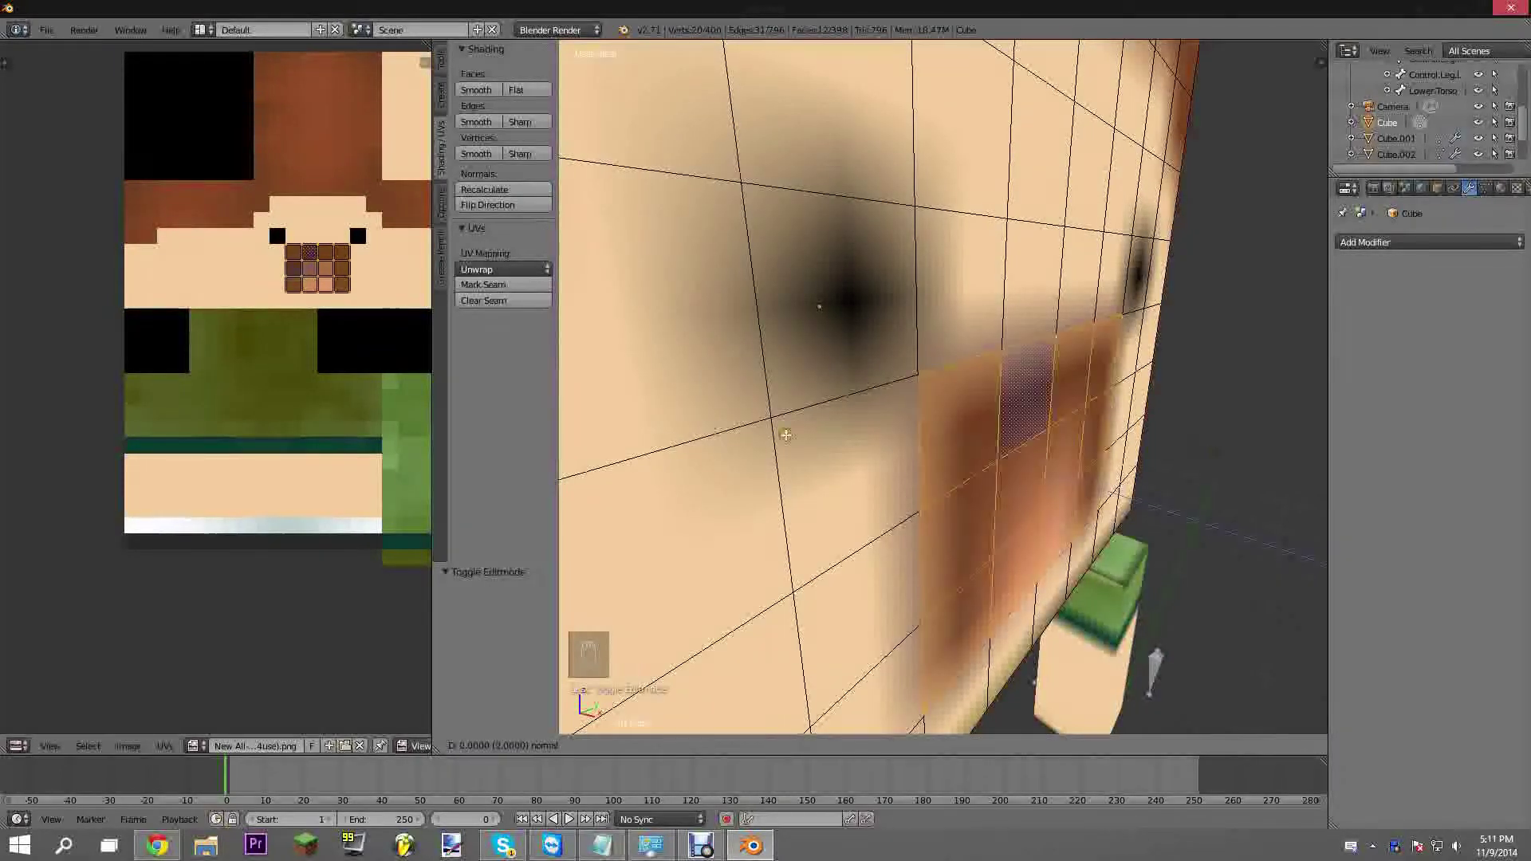
{"action": "left_click", "coordinate": [967, 409]}
{"action": "scroll", "coordinate": [968, 426], "scroll_direction": "down", "scroll_amount": 2}
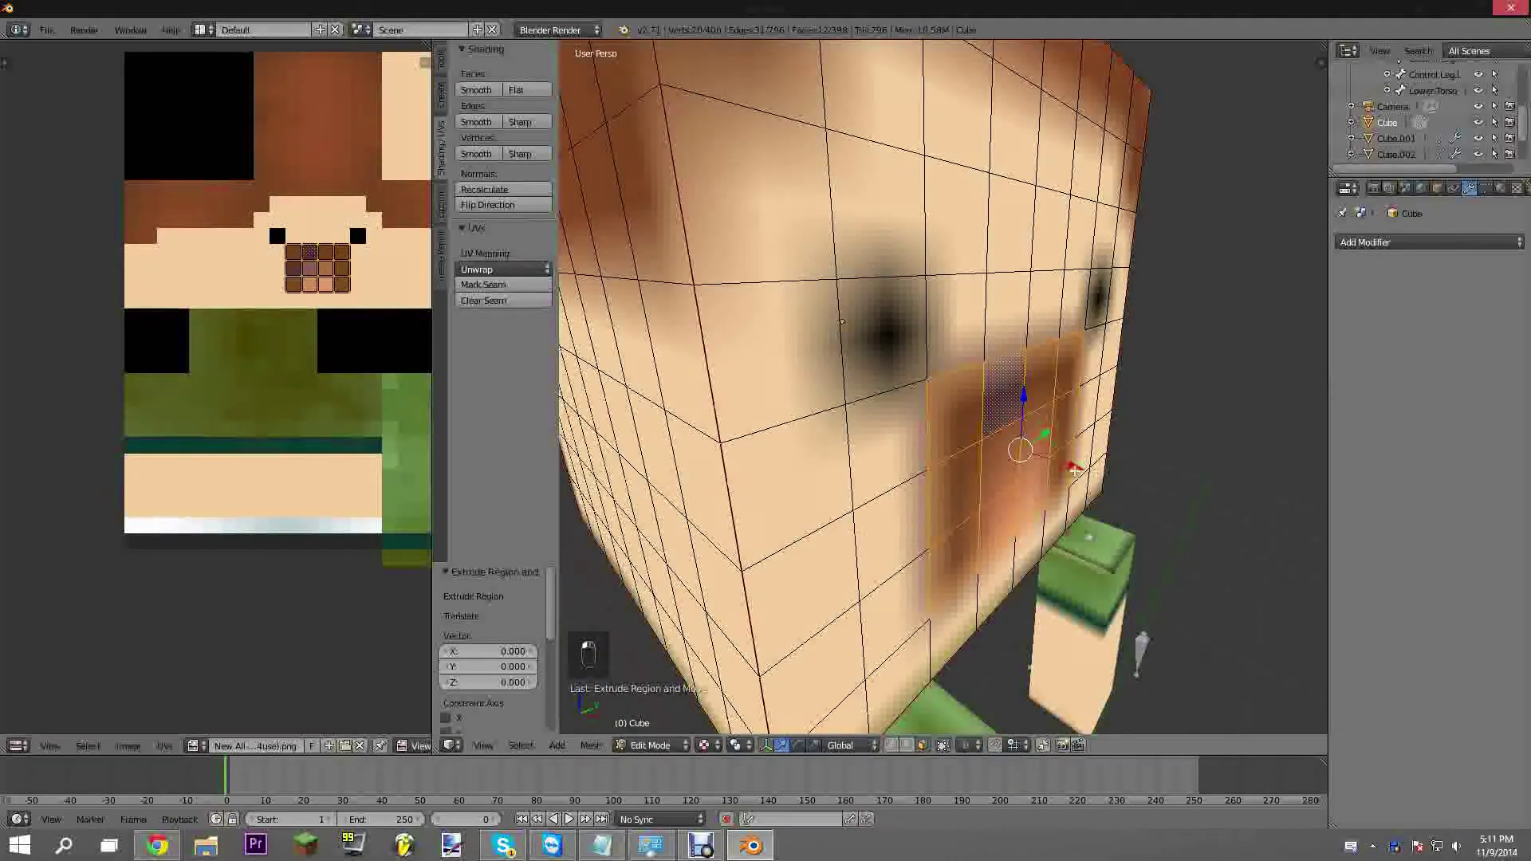
{"action": "middle_click_drag", "start_coordinate": [1067, 471], "coordinate": [1083, 477]}
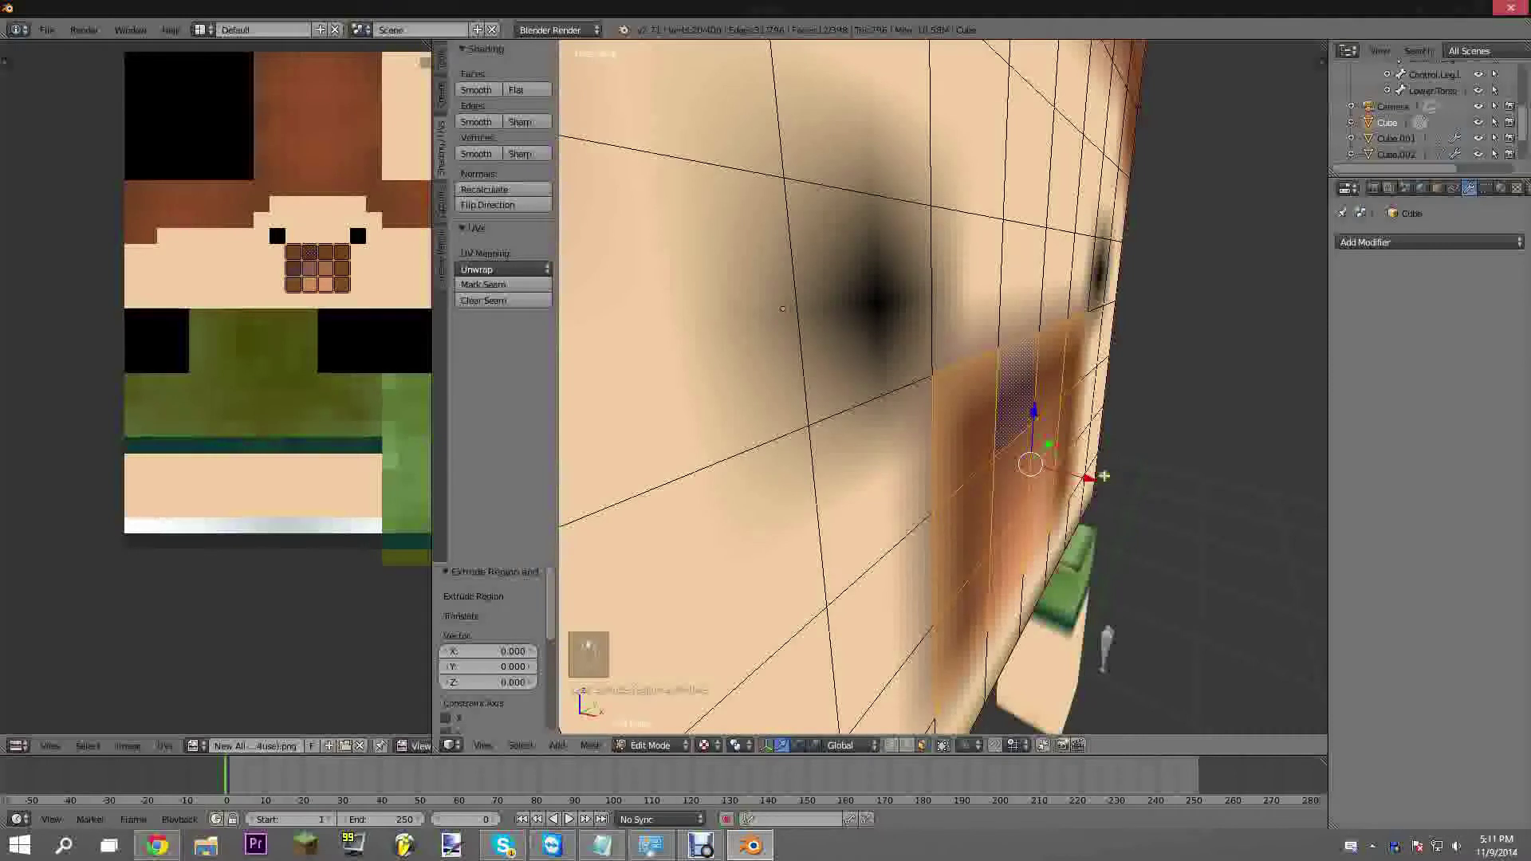
{"action": "left_click_drag", "start_coordinate": [1090, 480], "coordinate": [1077, 480]}
{"action": "middle_click_drag", "start_coordinate": [1076, 480], "coordinate": [987, 453]}
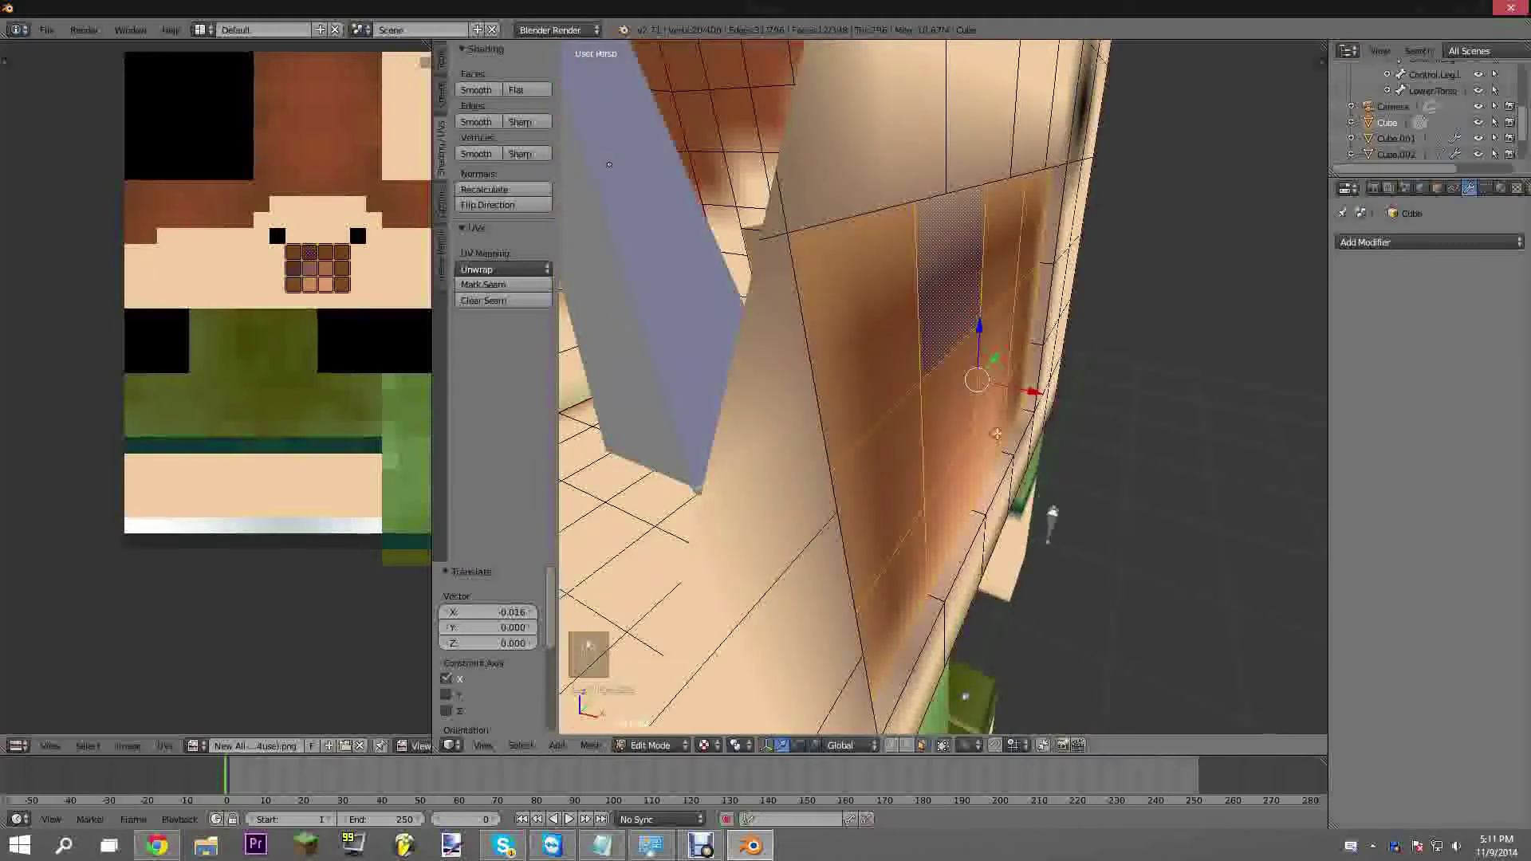
{"action": "middle_click_drag", "start_coordinate": [1021, 385], "coordinate": [1041, 440]}
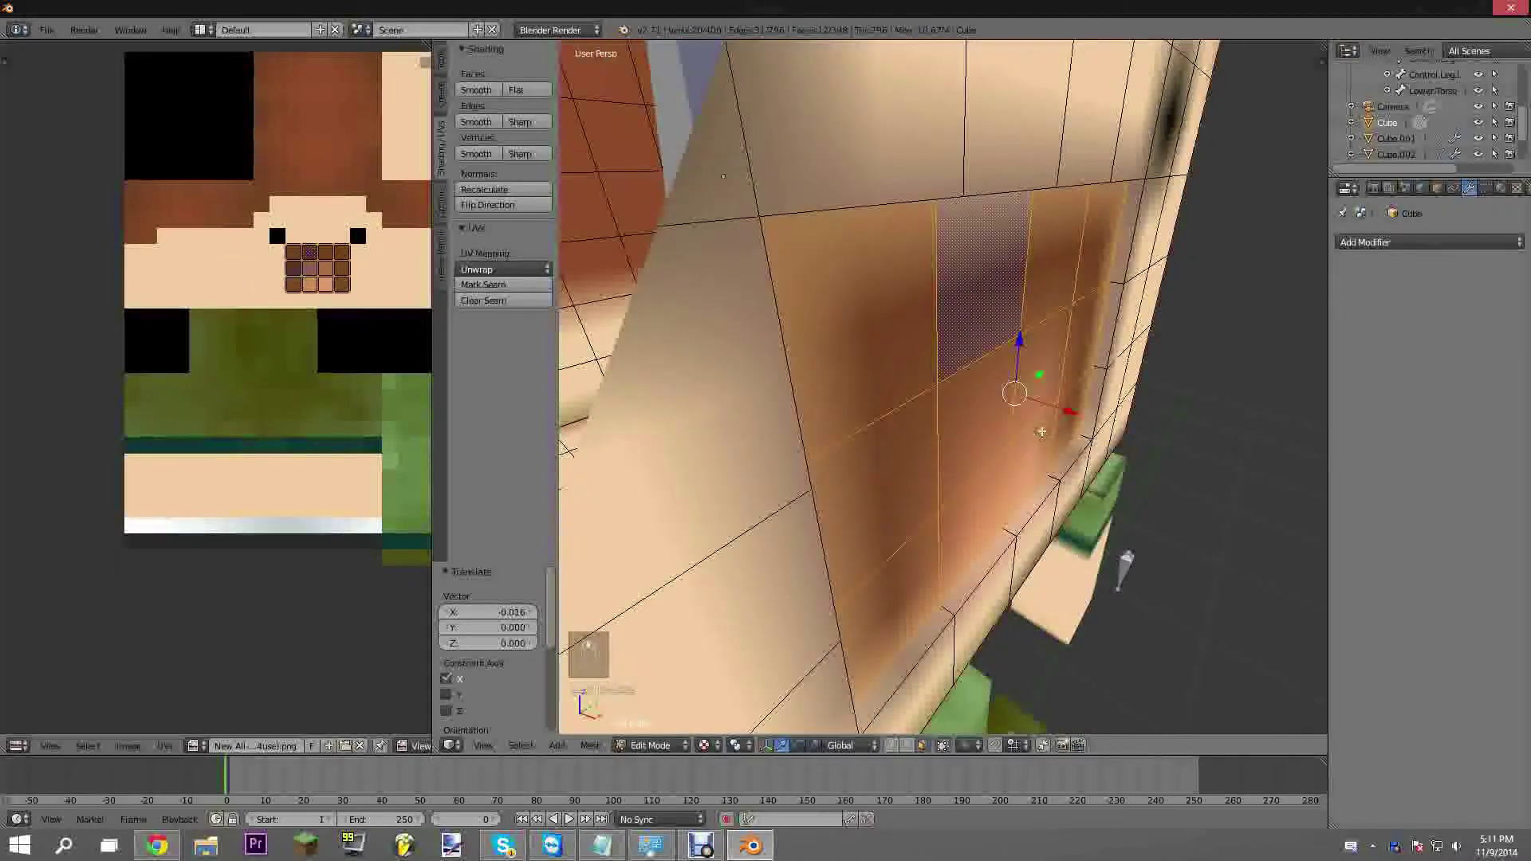
Extrude the mouth faces again, about 0.054 deeper into the head
{"action": "key", "text": "e"}
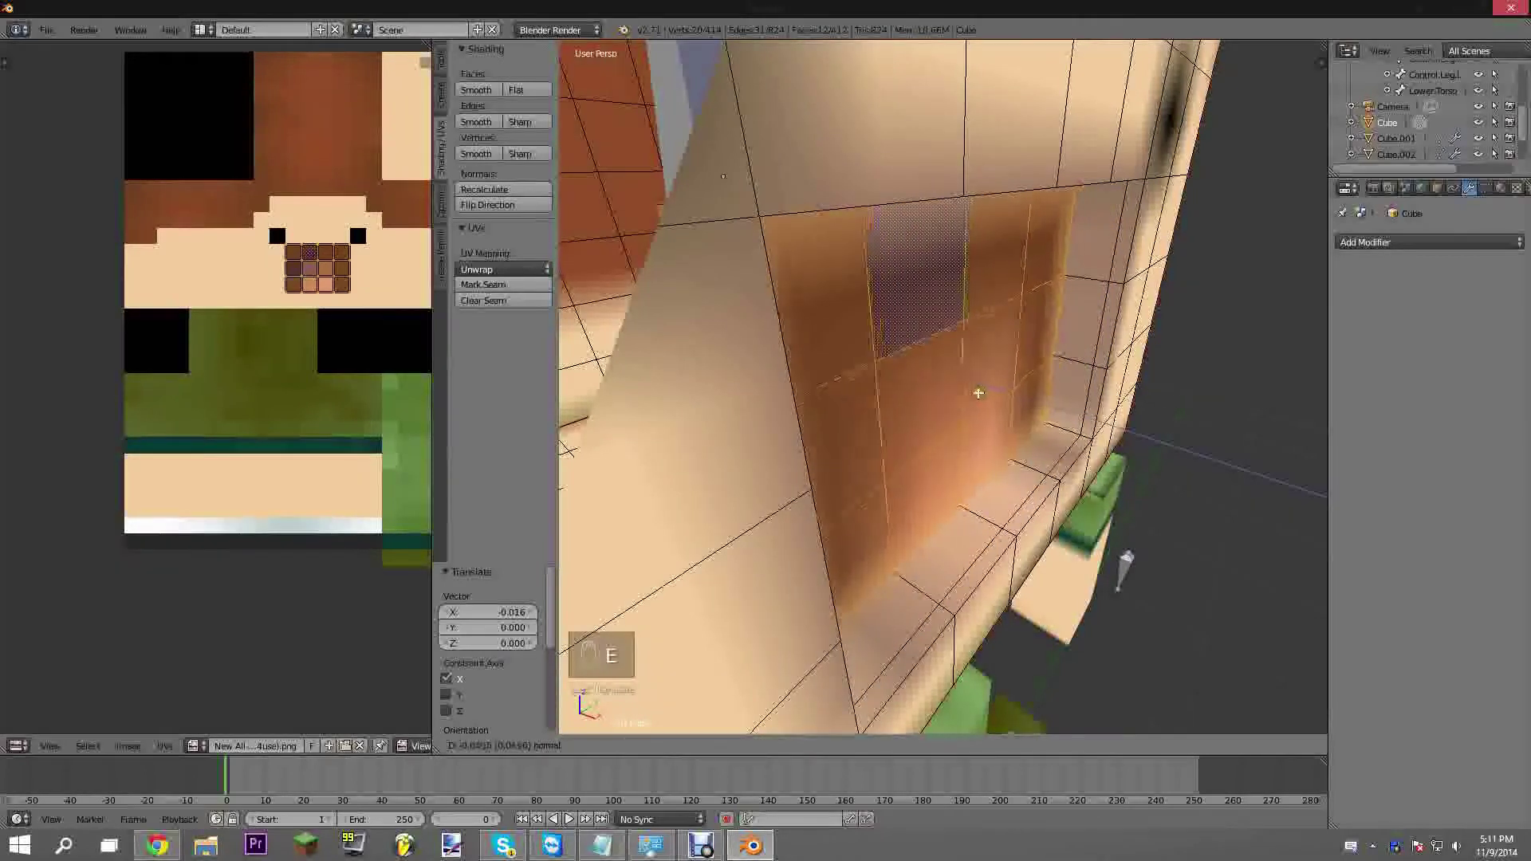
{"action": "left_click", "coordinate": [975, 390]}
{"action": "scroll", "coordinate": [1032, 460], "scroll_direction": "up", "scroll_amount": 3}
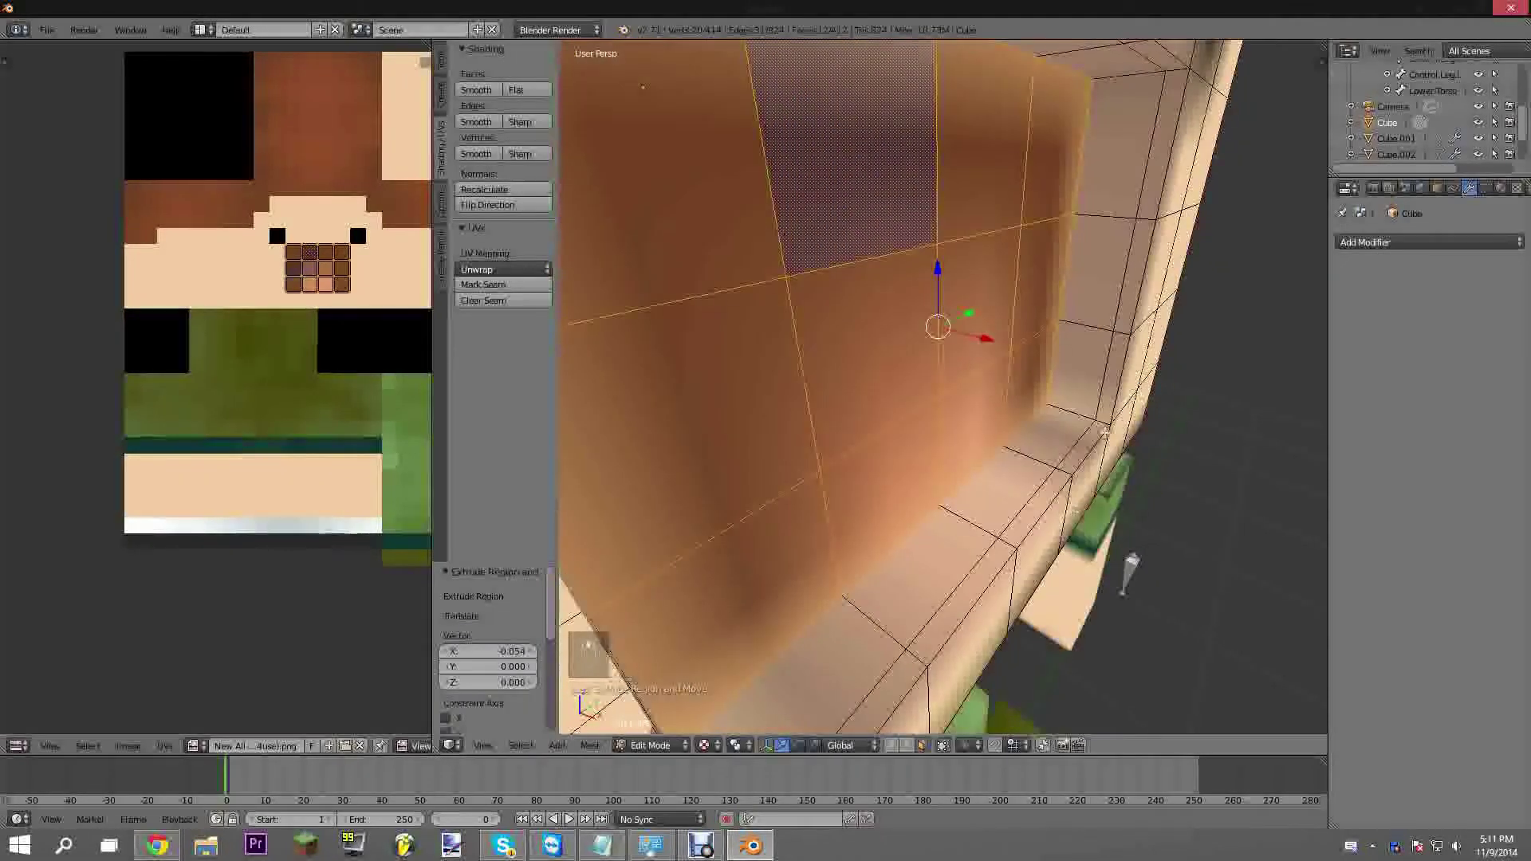
{"action": "scroll", "coordinate": [1117, 384], "scroll_direction": "down", "scroll_amount": 1}
{"action": "middle_click_drag", "start_coordinate": [1087, 390], "coordinate": [927, 438]}
{"action": "scroll", "coordinate": [977, 386], "scroll_direction": "down", "scroll_amount": 5}
Deselect the four tongue faces, extrude the surrounding mouth faces about 0.052 deeper and push them back another 0.004 along X
{"action": "right_click", "coordinate": [952, 452], "text": "shift"}
{"action": "right_click", "coordinate": [960, 404], "text": "shift"}
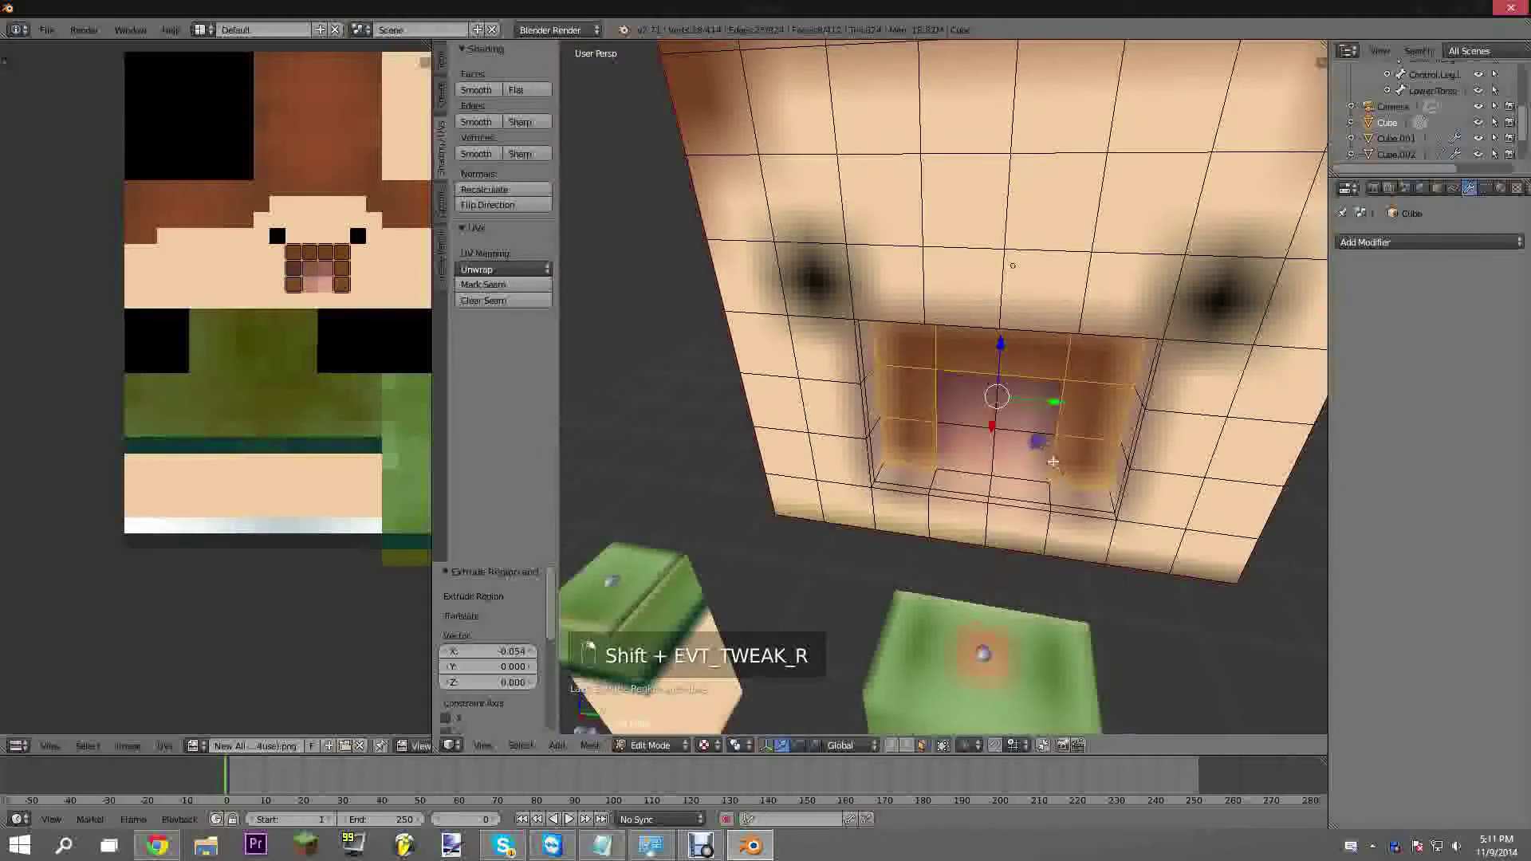
{"action": "mouse_move", "coordinate": [1052, 462]}
{"action": "middle_mouse_down"}
{"action": "mouse_move", "coordinate": [967, 412]}
{"action": "mouse_move", "coordinate": [1042, 437]}
{"action": "mouse_move", "coordinate": [1003, 351]}
{"action": "mouse_move", "coordinate": [1036, 430]}
{"action": "mouse_move", "coordinate": [1008, 425]}
{"action": "mouse_move", "coordinate": [1059, 462]}
{"action": "middle_mouse_up"}
{"action": "key", "text": "e"}
{"action": "left_click", "coordinate": [996, 409]}
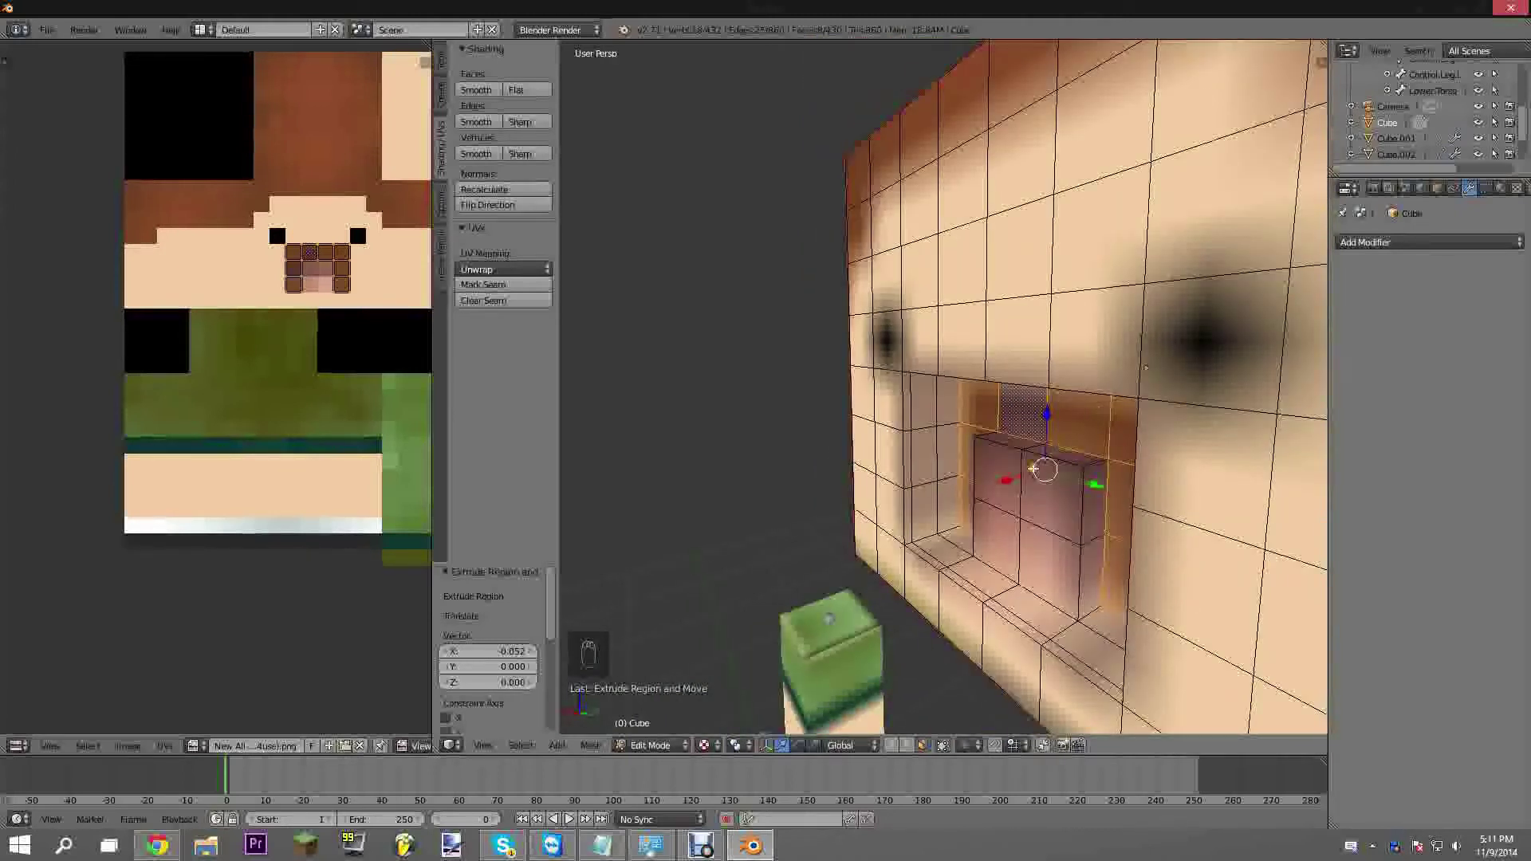
{"action": "left_click_drag", "start_coordinate": [1000, 478], "coordinate": [1003, 480]}
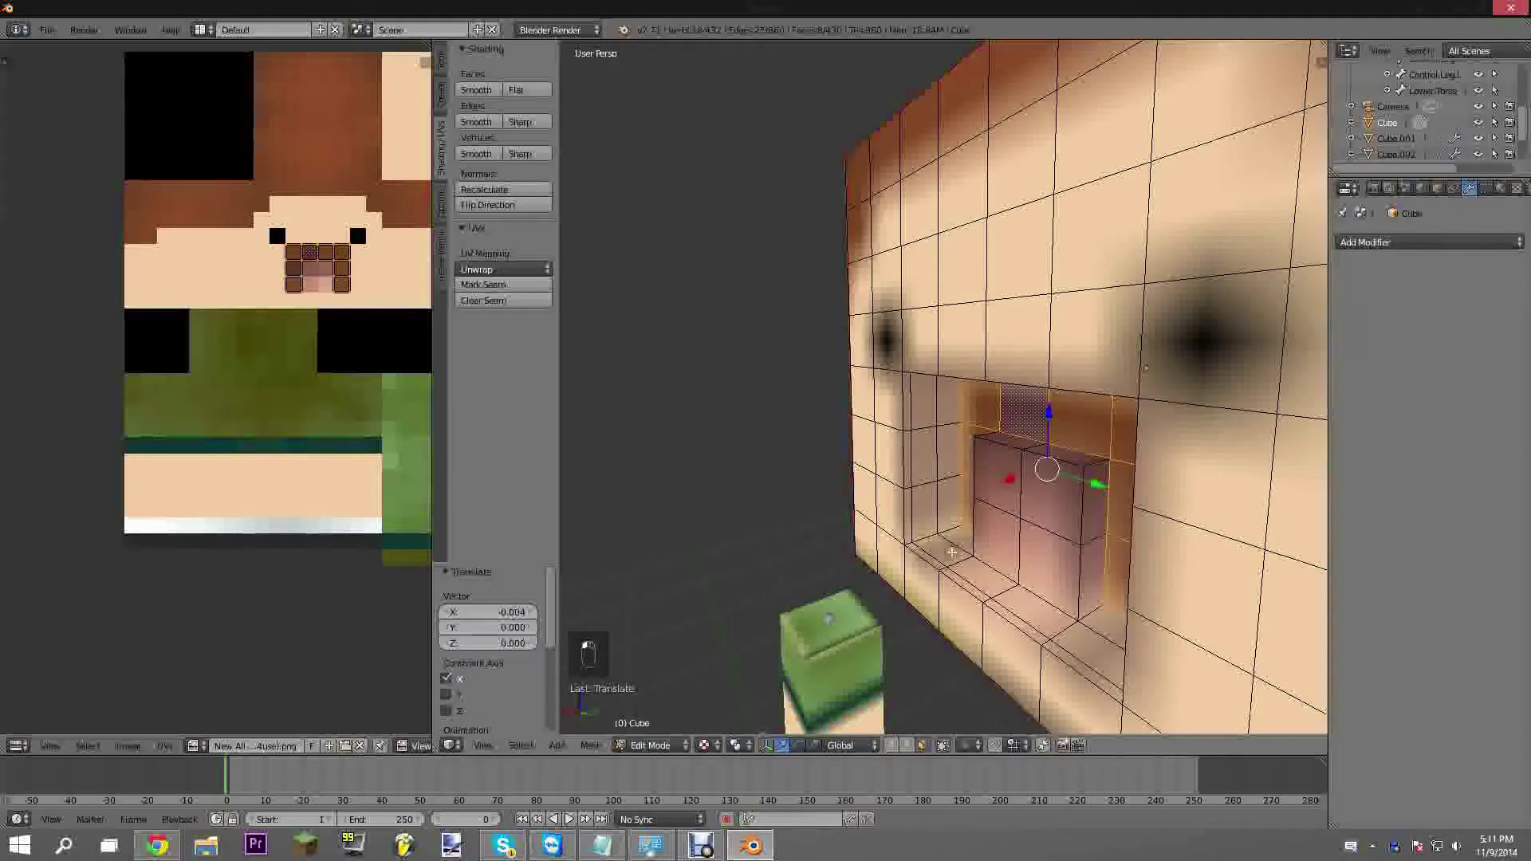
{"action": "right_click", "coordinate": [947, 551]}
{"action": "right_click", "coordinate": [987, 589]}
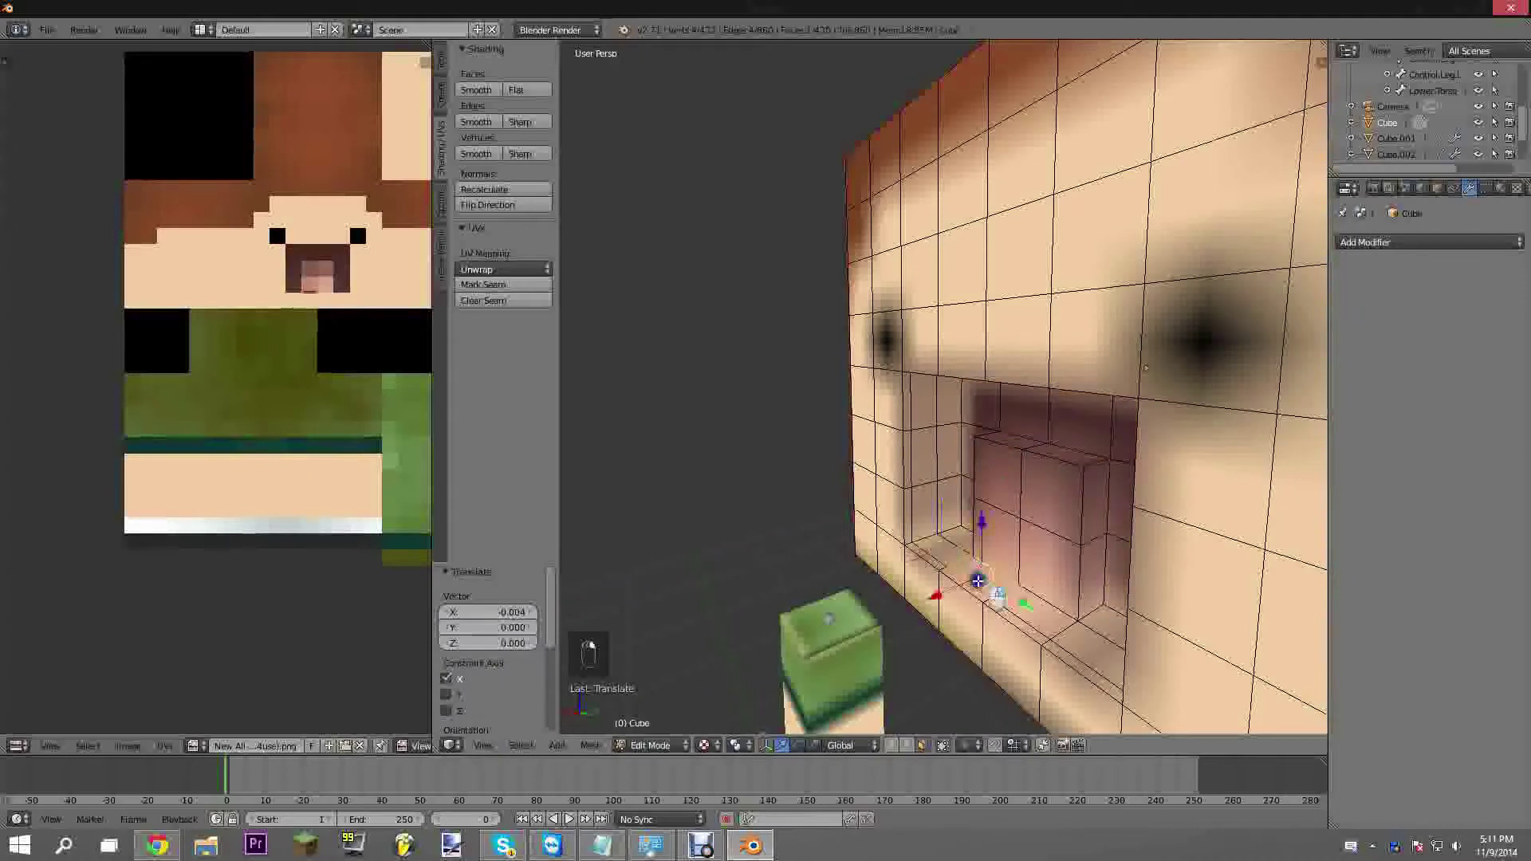
{"action": "right_click", "coordinate": [1040, 610]}
{"action": "right_click", "coordinate": [1083, 645]}
Extrude the narrow front rim faces along the mouth's upper edge downwards by about 0.028
{"action": "middle_click_drag", "start_coordinate": [1070, 549], "coordinate": [1002, 380]}
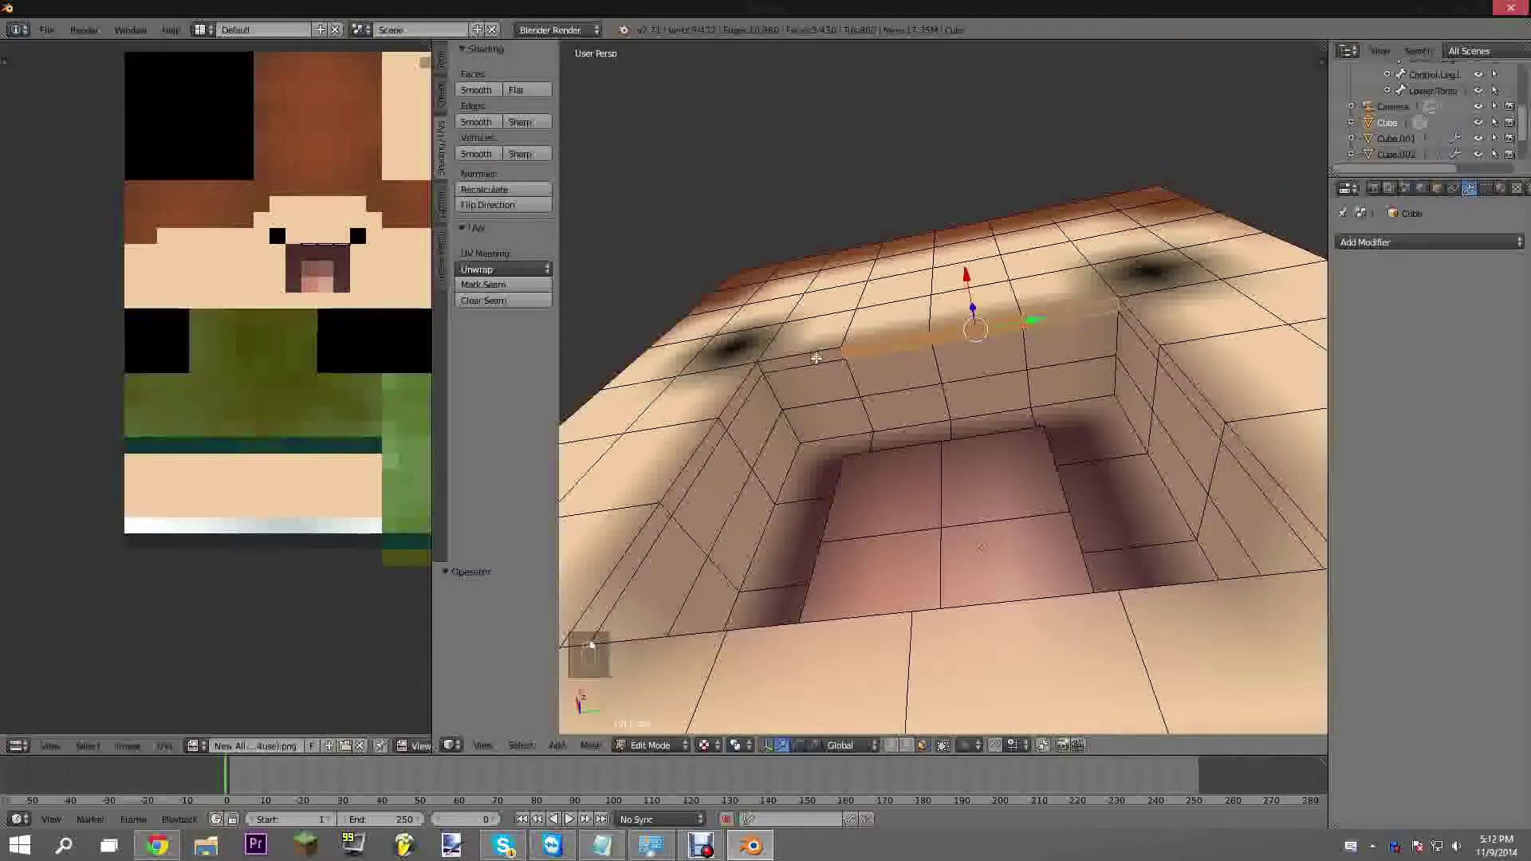
{"action": "right_click", "coordinate": [812, 357], "text": "shift"}
{"action": "middle_click_drag", "start_coordinate": [812, 359], "coordinate": [987, 289]}
{"action": "key", "text": "e"}
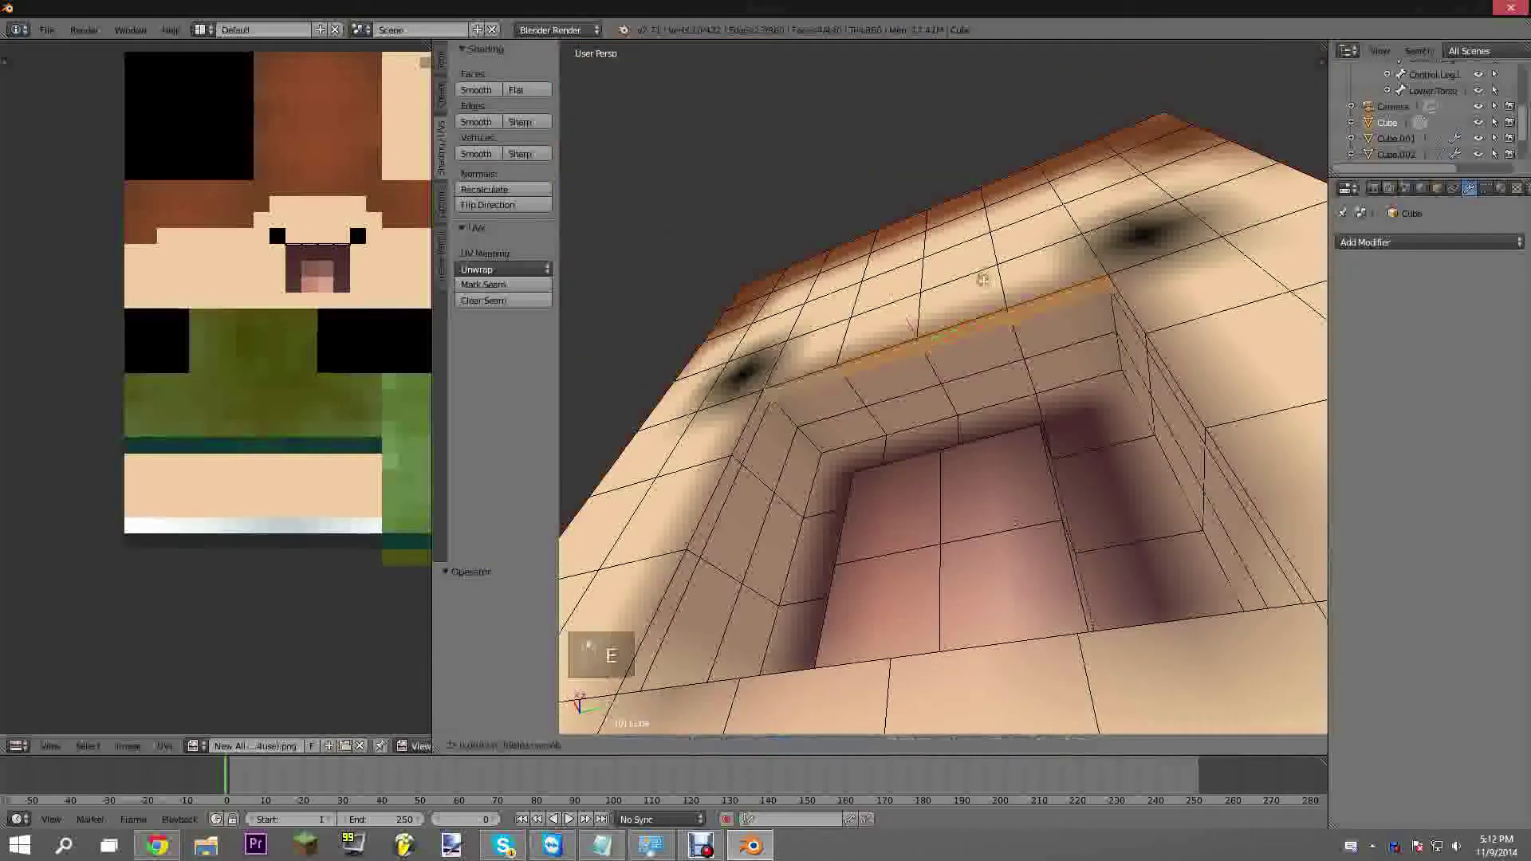
{"action": "left_click", "coordinate": [988, 288]}
Extrude the narrow front rim faces on both sides of the mouth inwards by about 0.029 each
{"action": "middle_click_drag", "start_coordinate": [810, 455], "coordinate": [770, 463]}
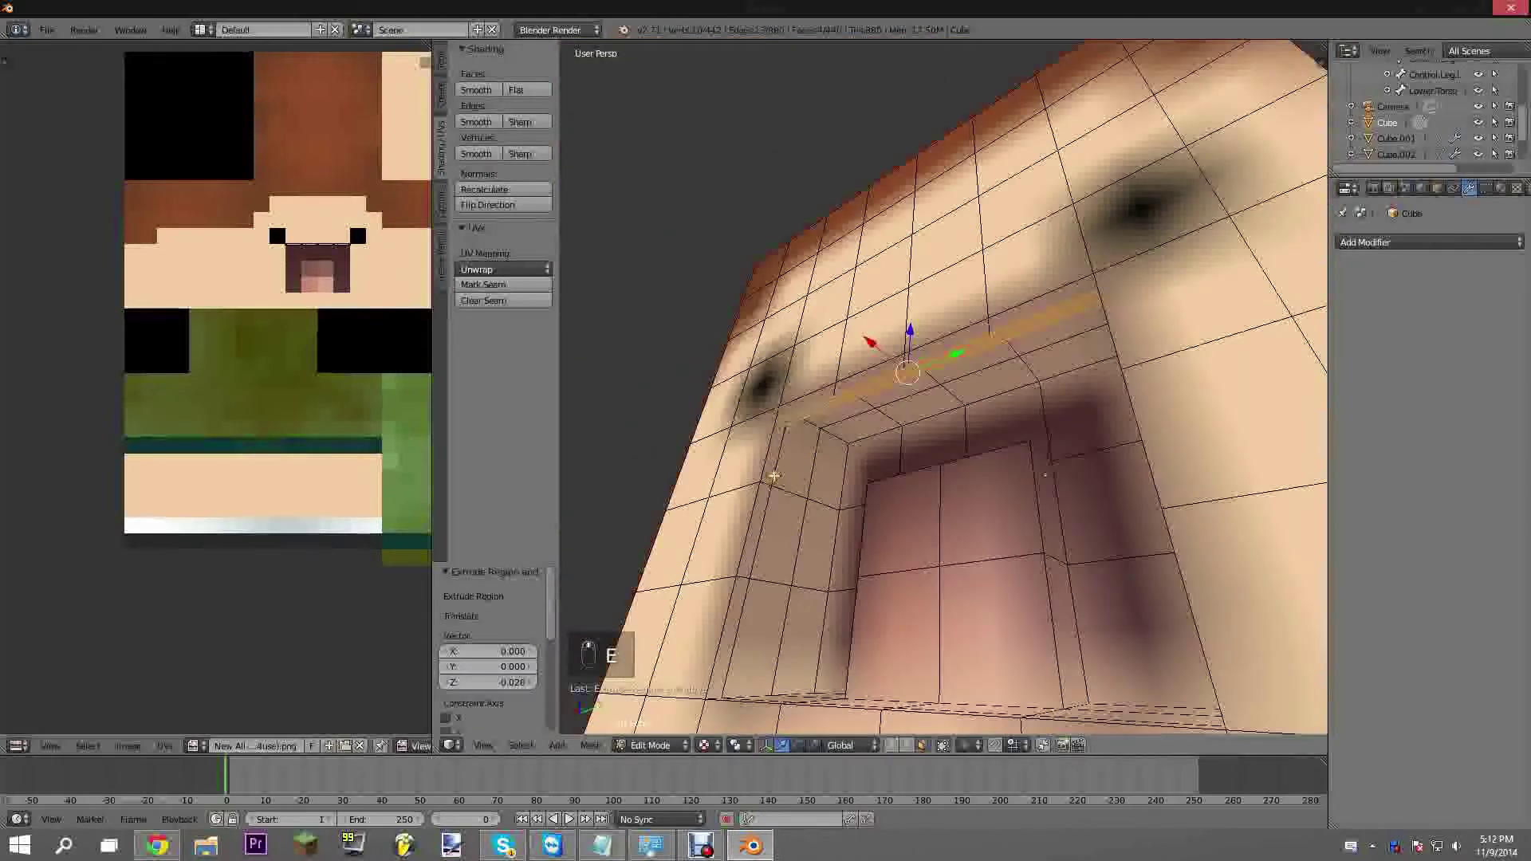
{"action": "right_click", "coordinate": [769, 460]}
{"action": "right_click", "coordinate": [766, 504], "text": "shift"}
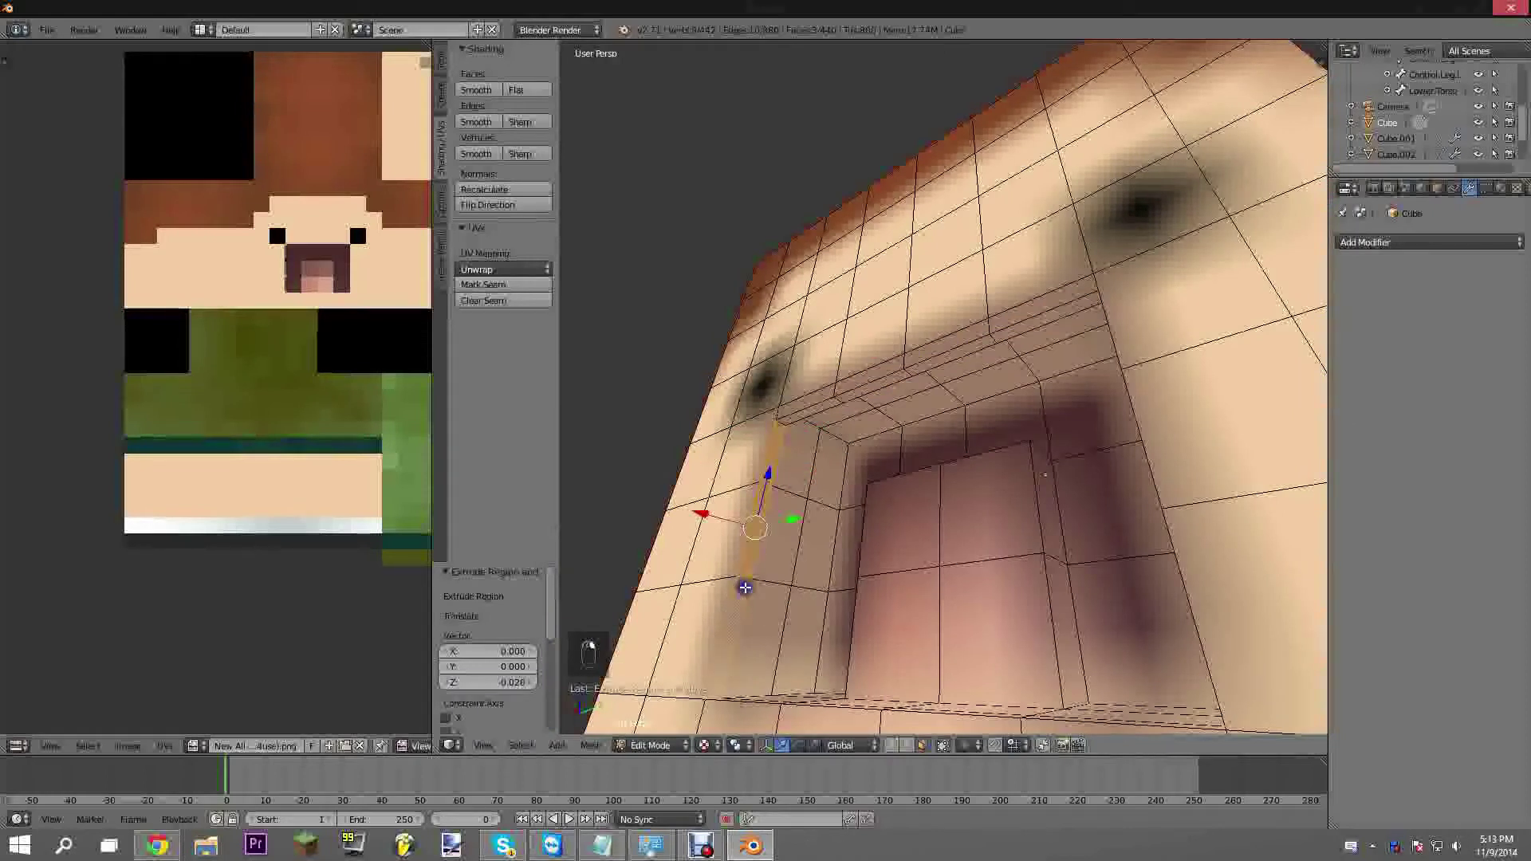
{"action": "middle_click_drag", "start_coordinate": [744, 587], "coordinate": [1061, 579]}
{"action": "key", "text": "e"}
{"action": "left_click", "coordinate": [859, 596]}
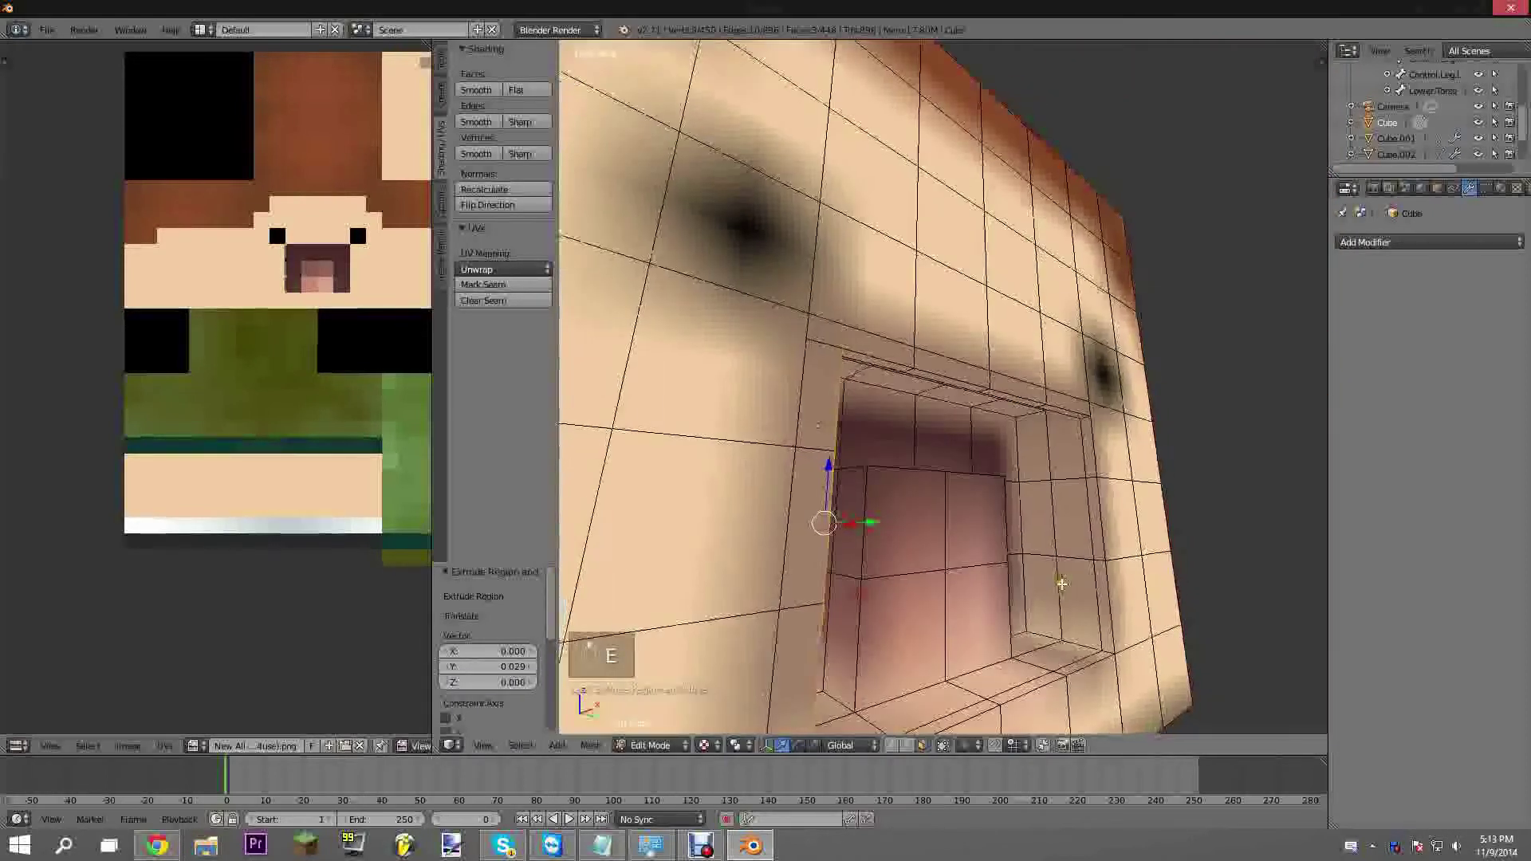
{"action": "right_click", "coordinate": [1094, 475]}
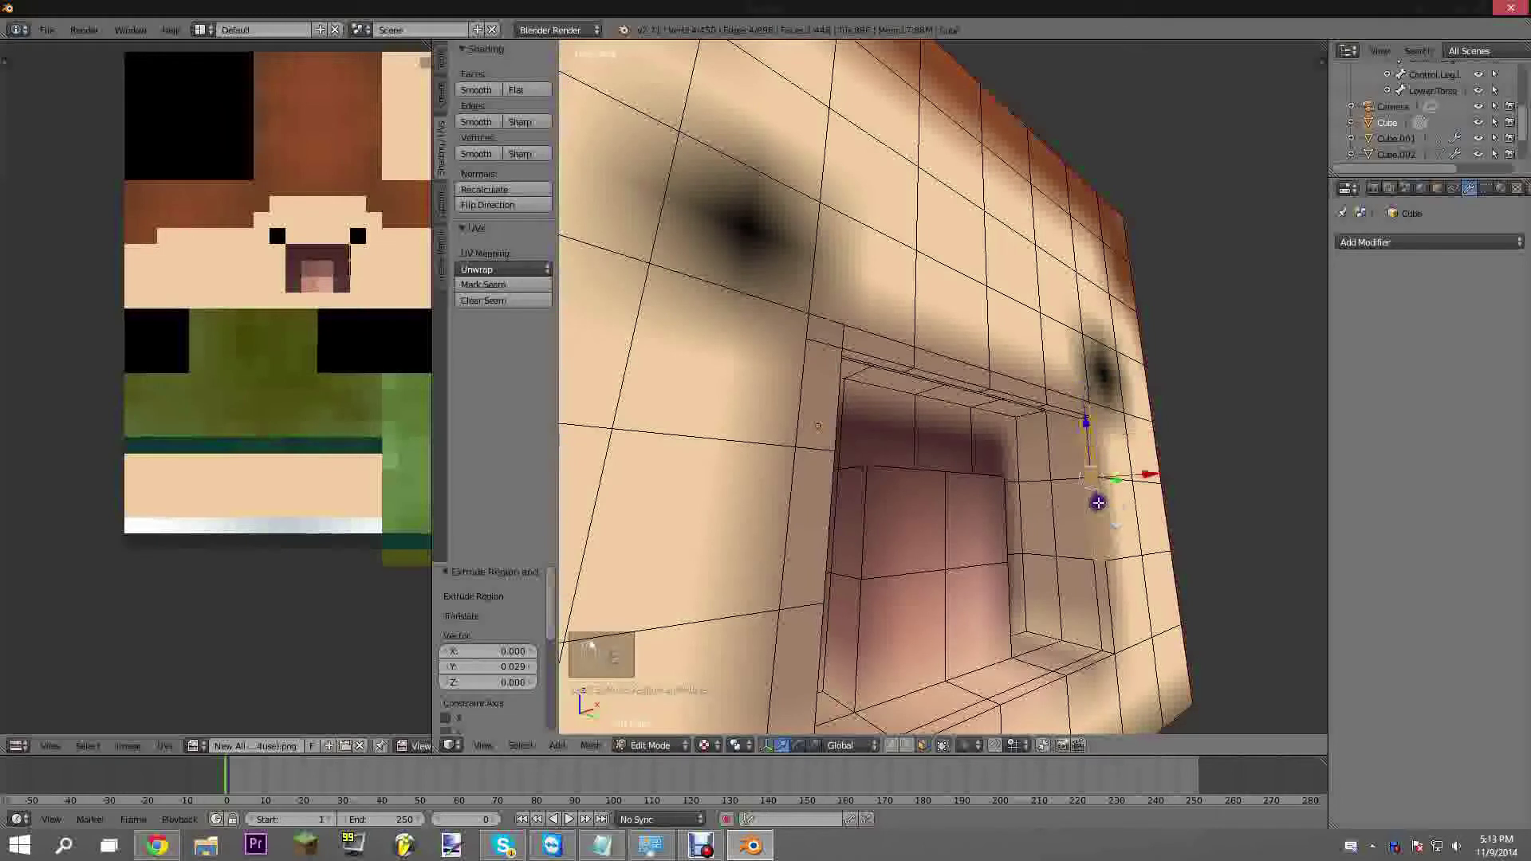
{"action": "key", "text": "e"}
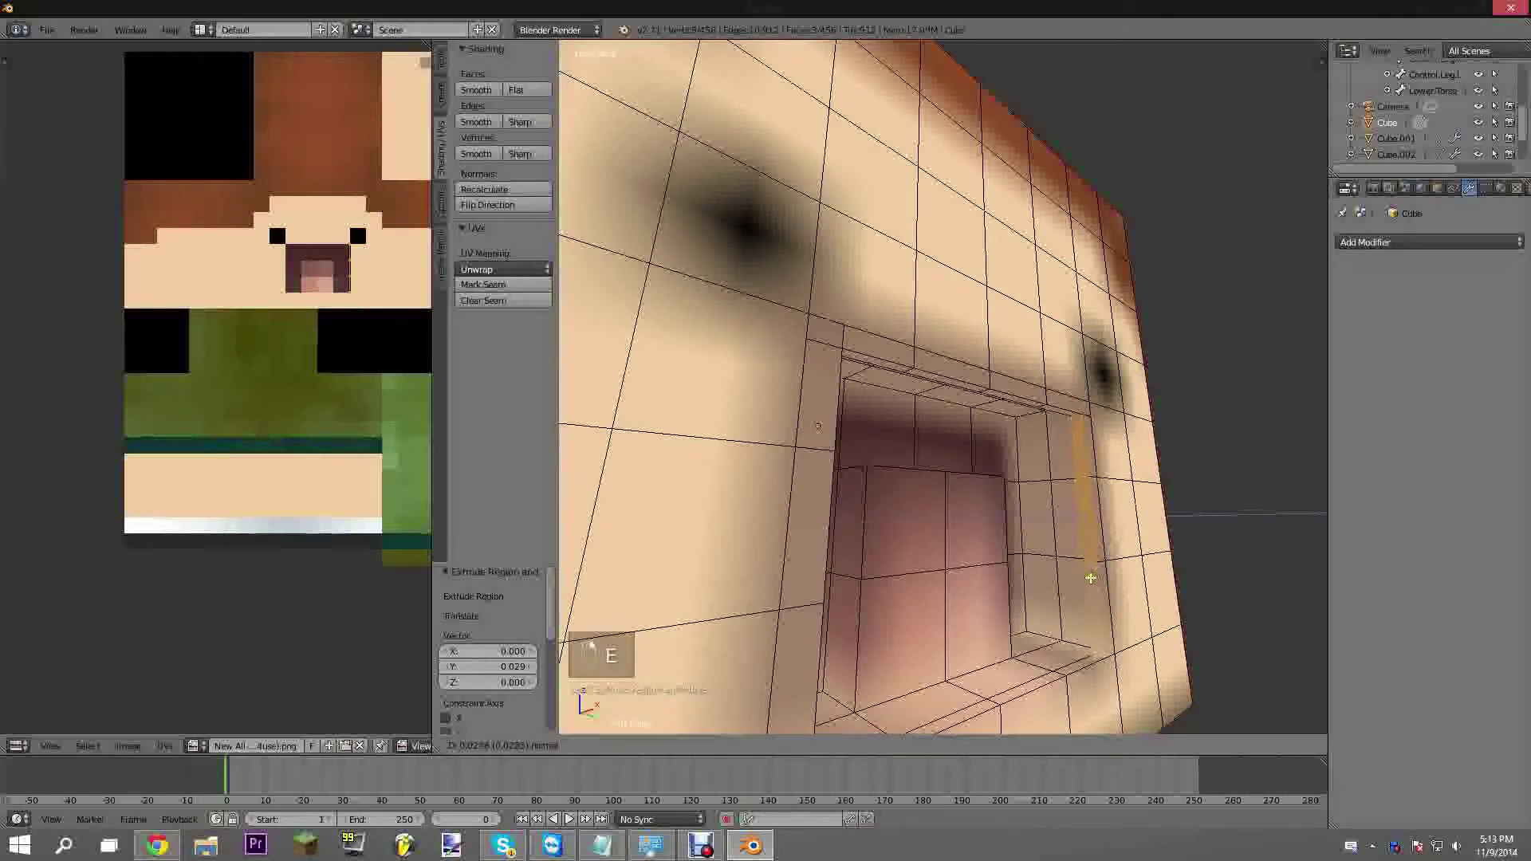
{"action": "left_click", "coordinate": [1090, 578]}
Extrude the narrow front rim faces along the mouth's lower edge upwards by about 0.031
{"action": "middle_click_drag", "start_coordinate": [1085, 582], "coordinate": [838, 632]}
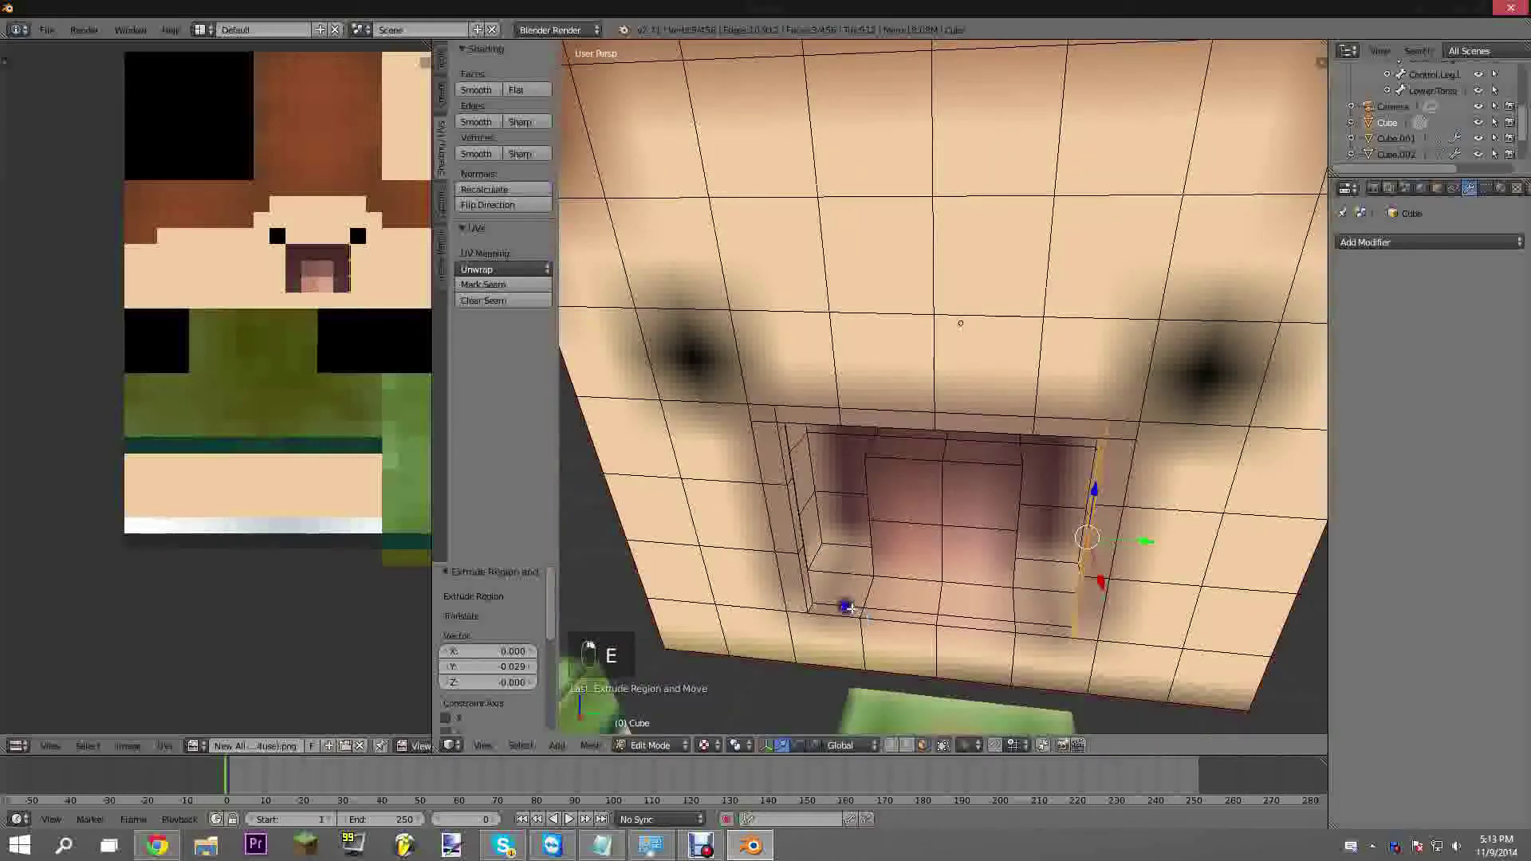
{"action": "right_click", "coordinate": [847, 610]}
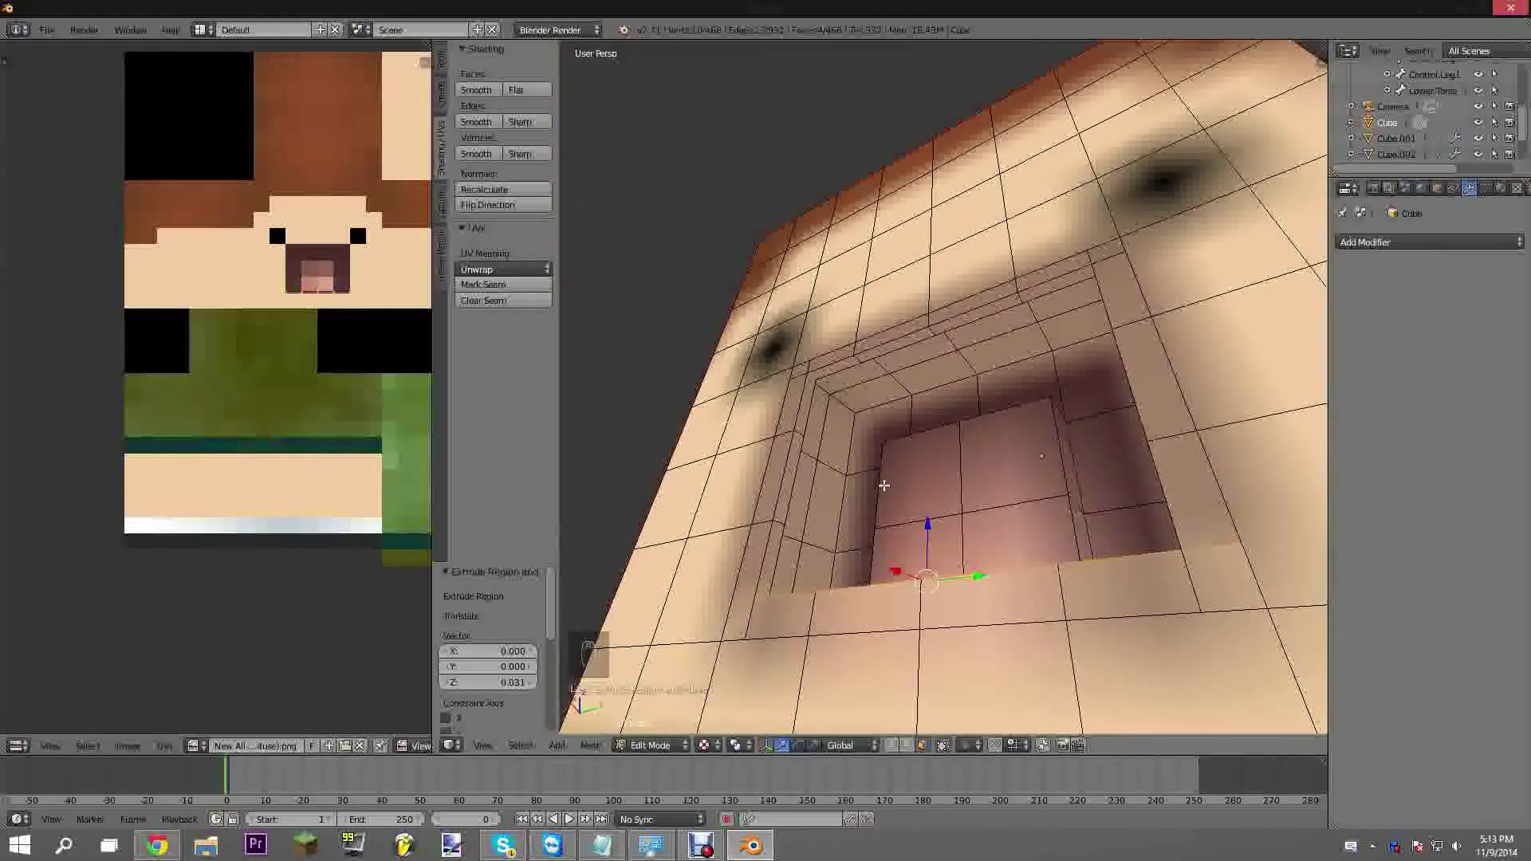
{"action": "middle_click_drag", "start_coordinate": [883, 483], "coordinate": [900, 575]}
{"action": "scroll", "coordinate": [900, 575], "scroll_direction": "down", "scroll_amount": 6}
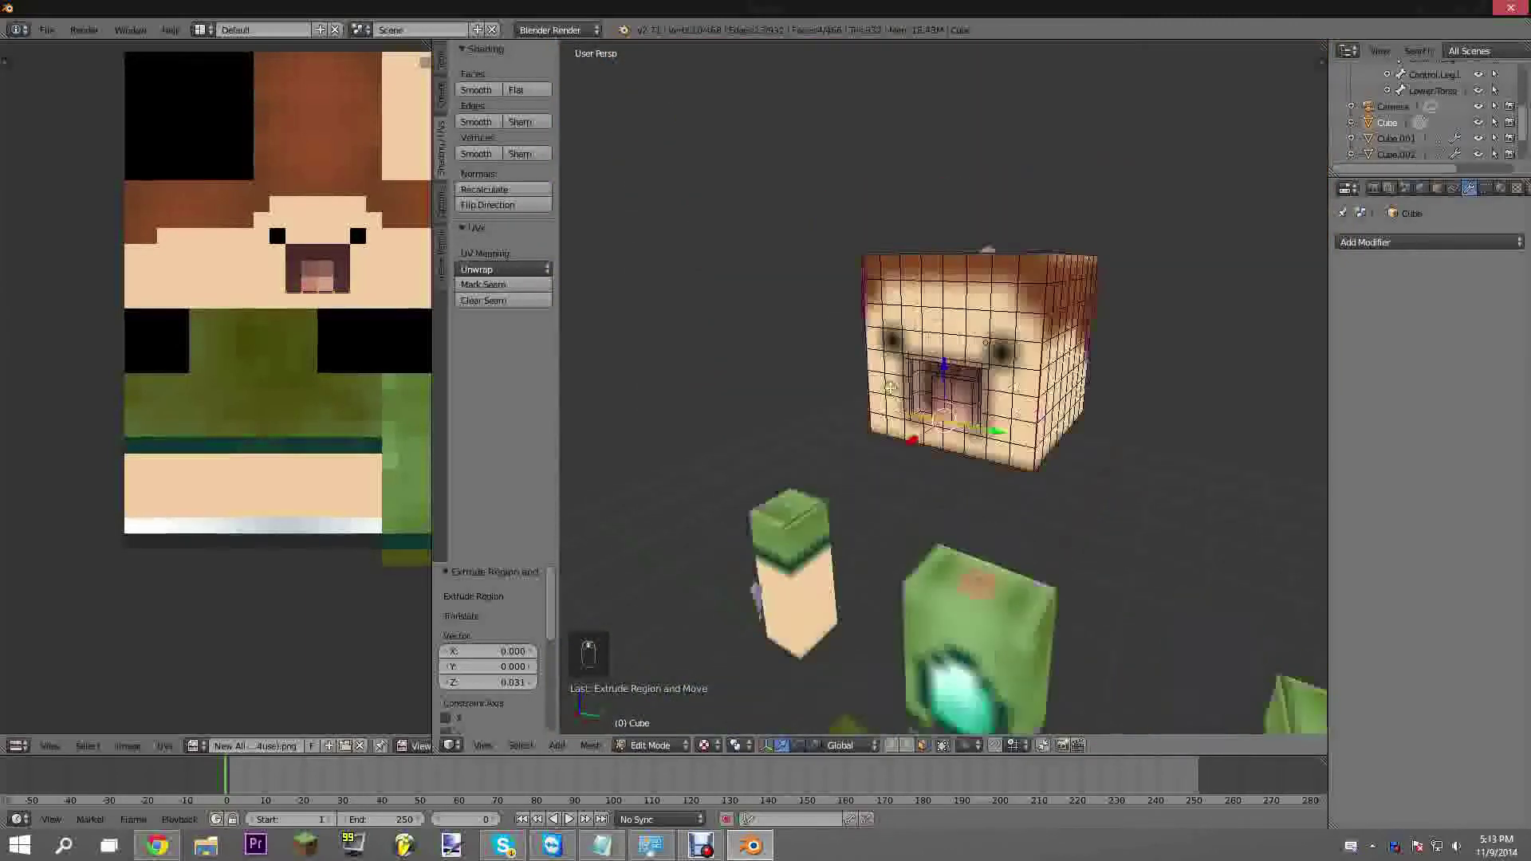
{"action": "scroll", "coordinate": [654, 702], "scroll_direction": "up", "scroll_amount": 5}
{"action": "scroll", "coordinate": [894, 343], "scroll_direction": "up", "scroll_amount": 3}
Select both eye faces on the front of the head and extrude them about 0.006 inwards along X
{"action": "middle_click_drag", "start_coordinate": [871, 335], "coordinate": [917, 454], "text": "shift"}
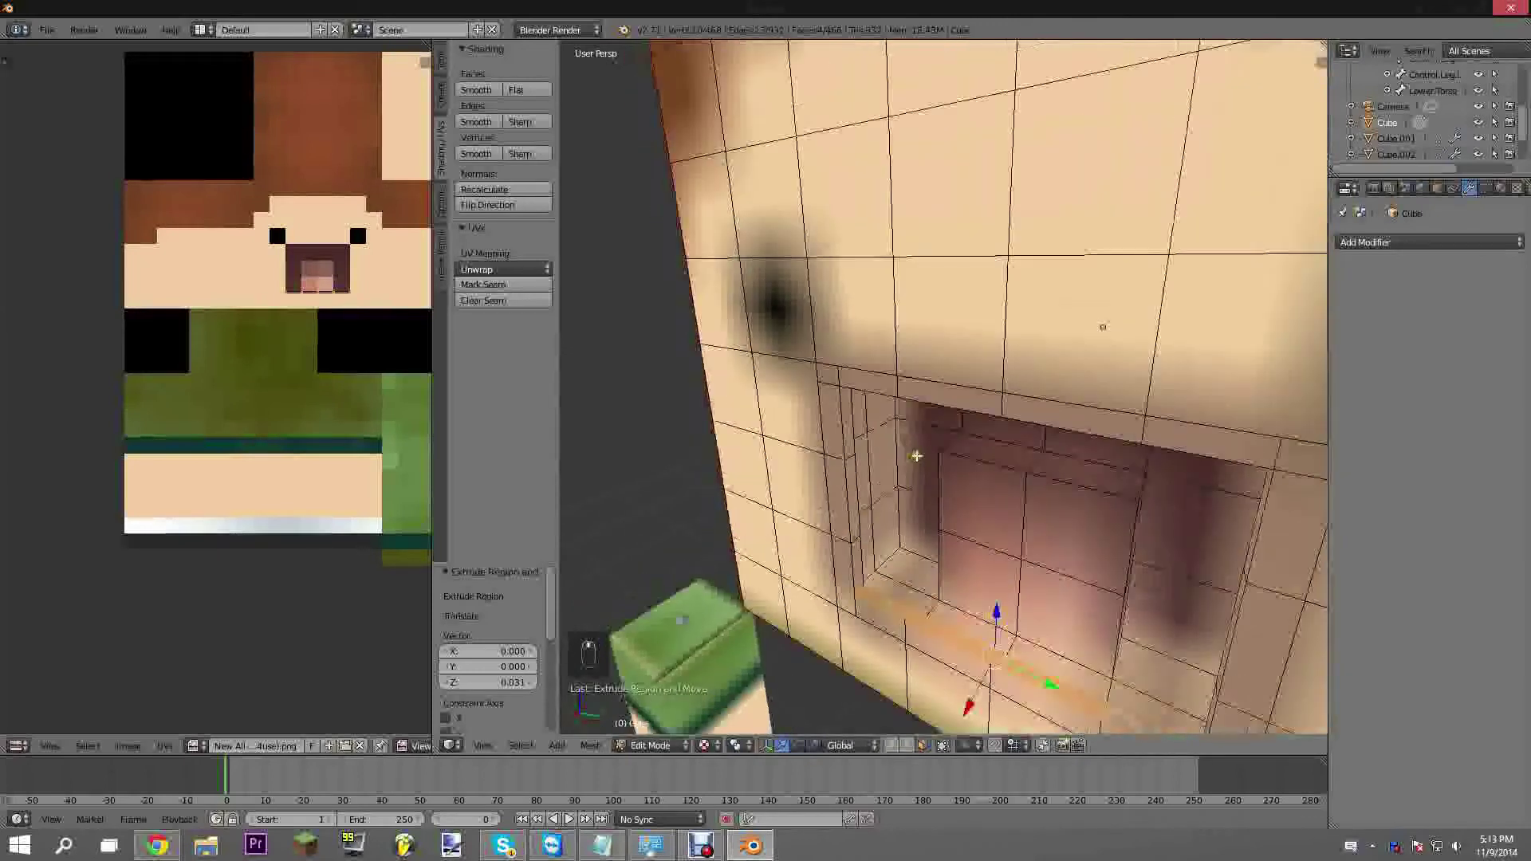
{"action": "scroll", "coordinate": [813, 348], "scroll_direction": "down", "scroll_amount": 1}
{"action": "right_click", "coordinate": [813, 338]}
{"action": "middle_click_drag", "start_coordinate": [939, 326], "coordinate": [834, 315], "text": "shift"}
{"action": "right_click", "coordinate": [1115, 328], "text": "shift"}
{"action": "middle_click_drag", "start_coordinate": [1115, 328], "coordinate": [877, 391]}
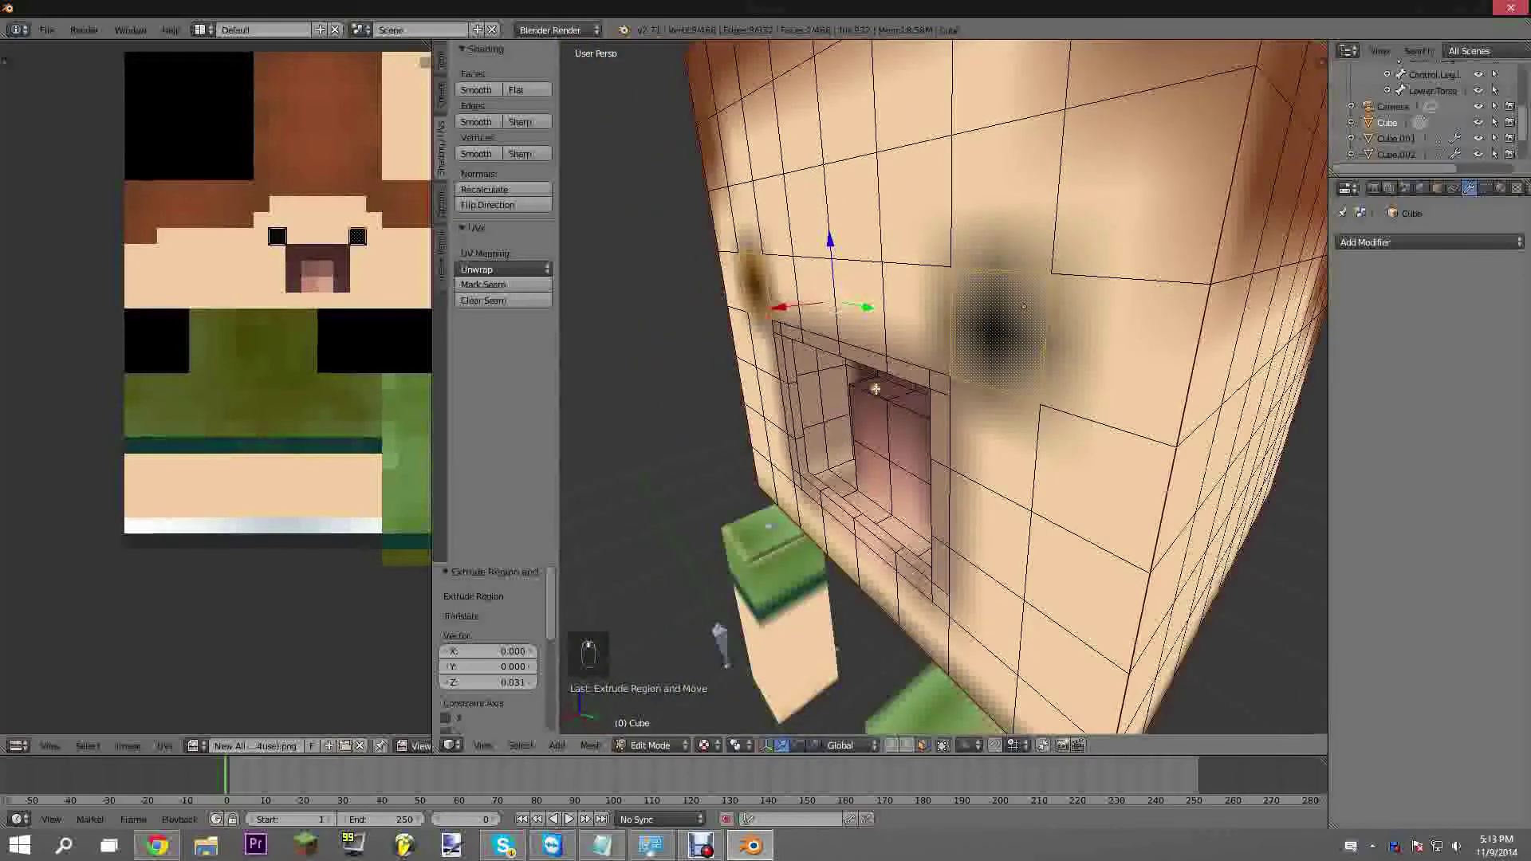
{"action": "key", "text": "e"}
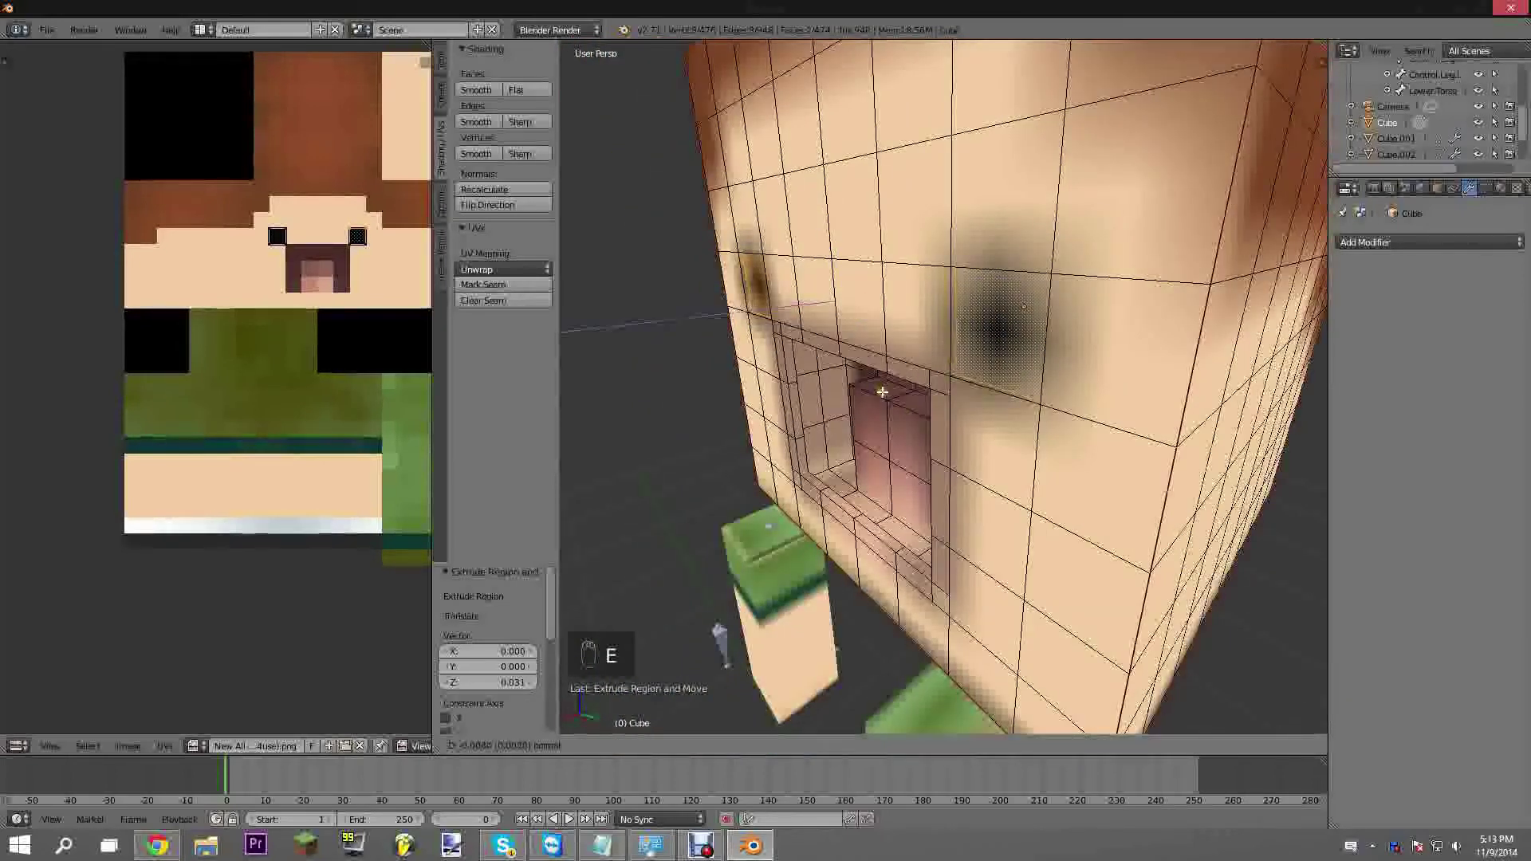
{"action": "left_click", "coordinate": [880, 392]}
{"action": "scroll", "coordinate": [1087, 386], "scroll_direction": "up", "scroll_amount": 6}
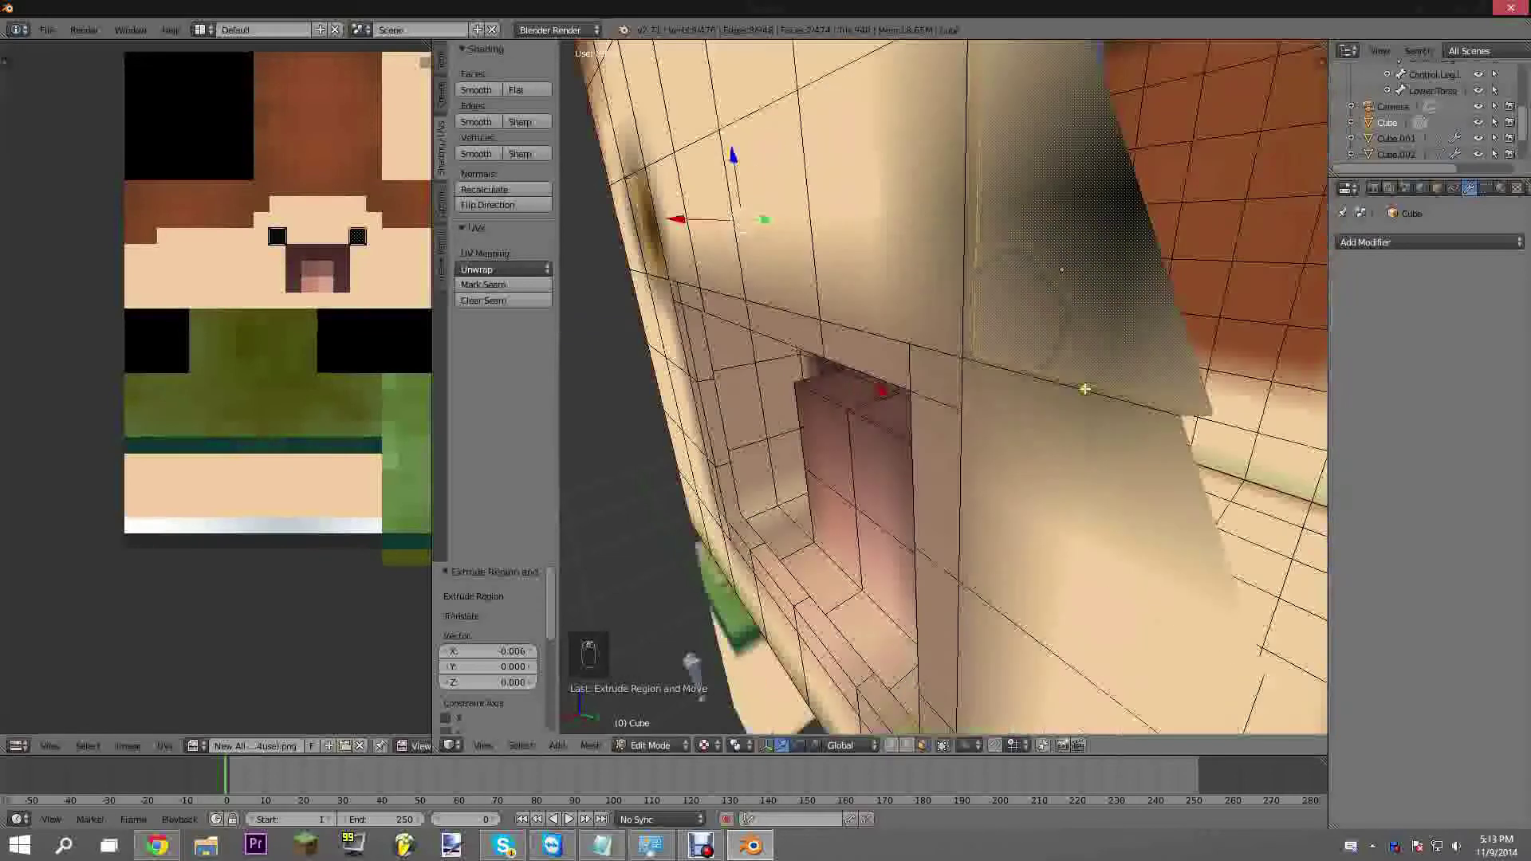
{"action": "scroll", "coordinate": [1072, 422], "scroll_direction": "down", "scroll_amount": 5}
Extrude the narrow rim faces along the lower edges of both eye recesses upwards by about 0.004
{"action": "middle_click_drag", "start_coordinate": [1054, 425], "coordinate": [855, 459]}
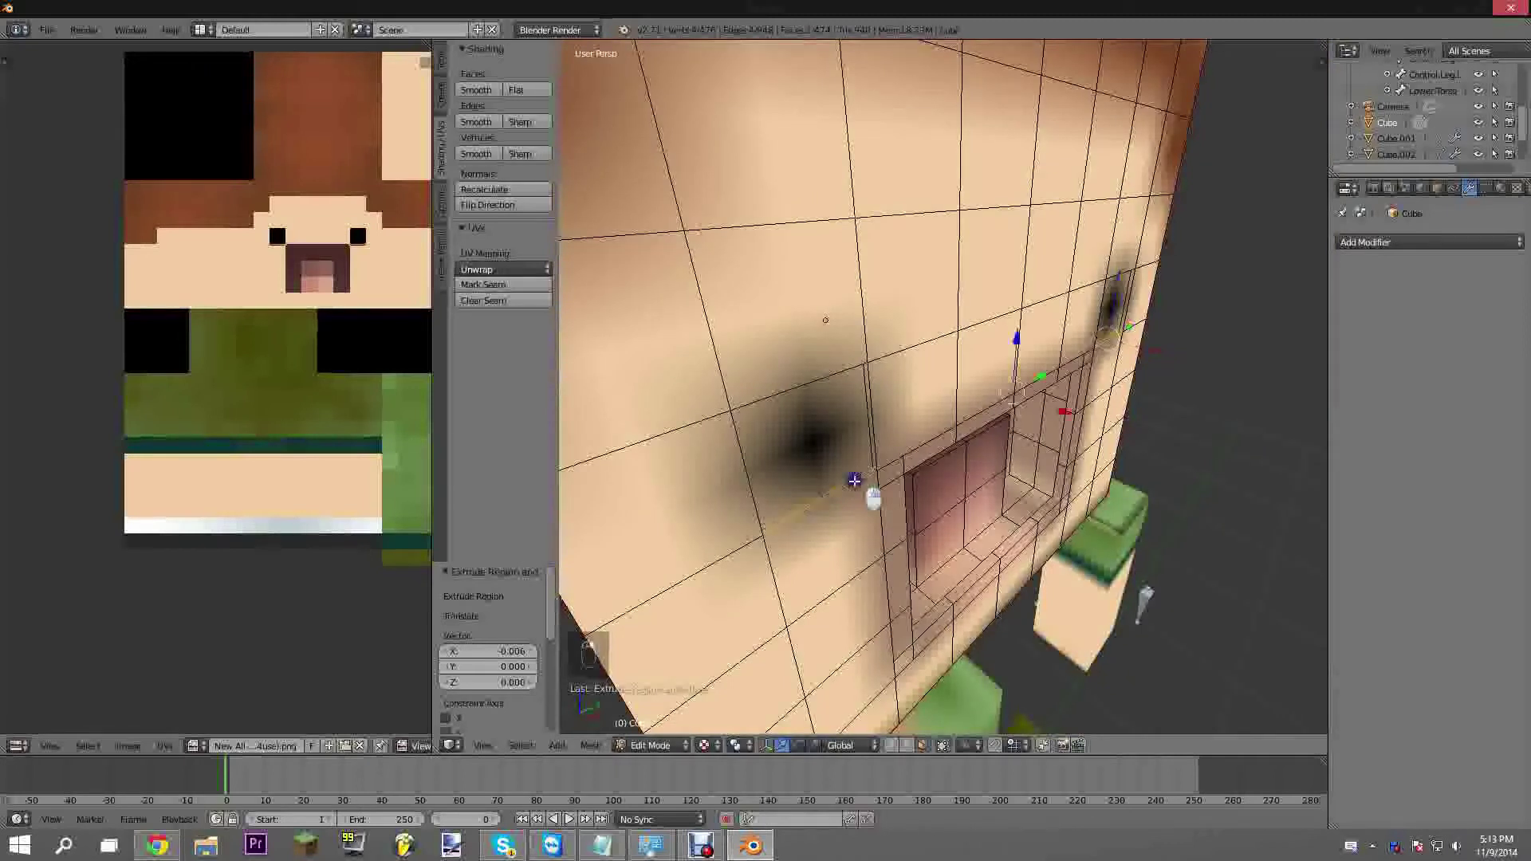
{"action": "key", "text": "e"}
{"action": "left_click", "coordinate": [855, 475]}
Extrude the narrow rim faces along the upper edges of both eye recesses downwards by about 0.011
{"action": "middle_click_drag", "start_coordinate": [855, 475], "coordinate": [801, 220]}
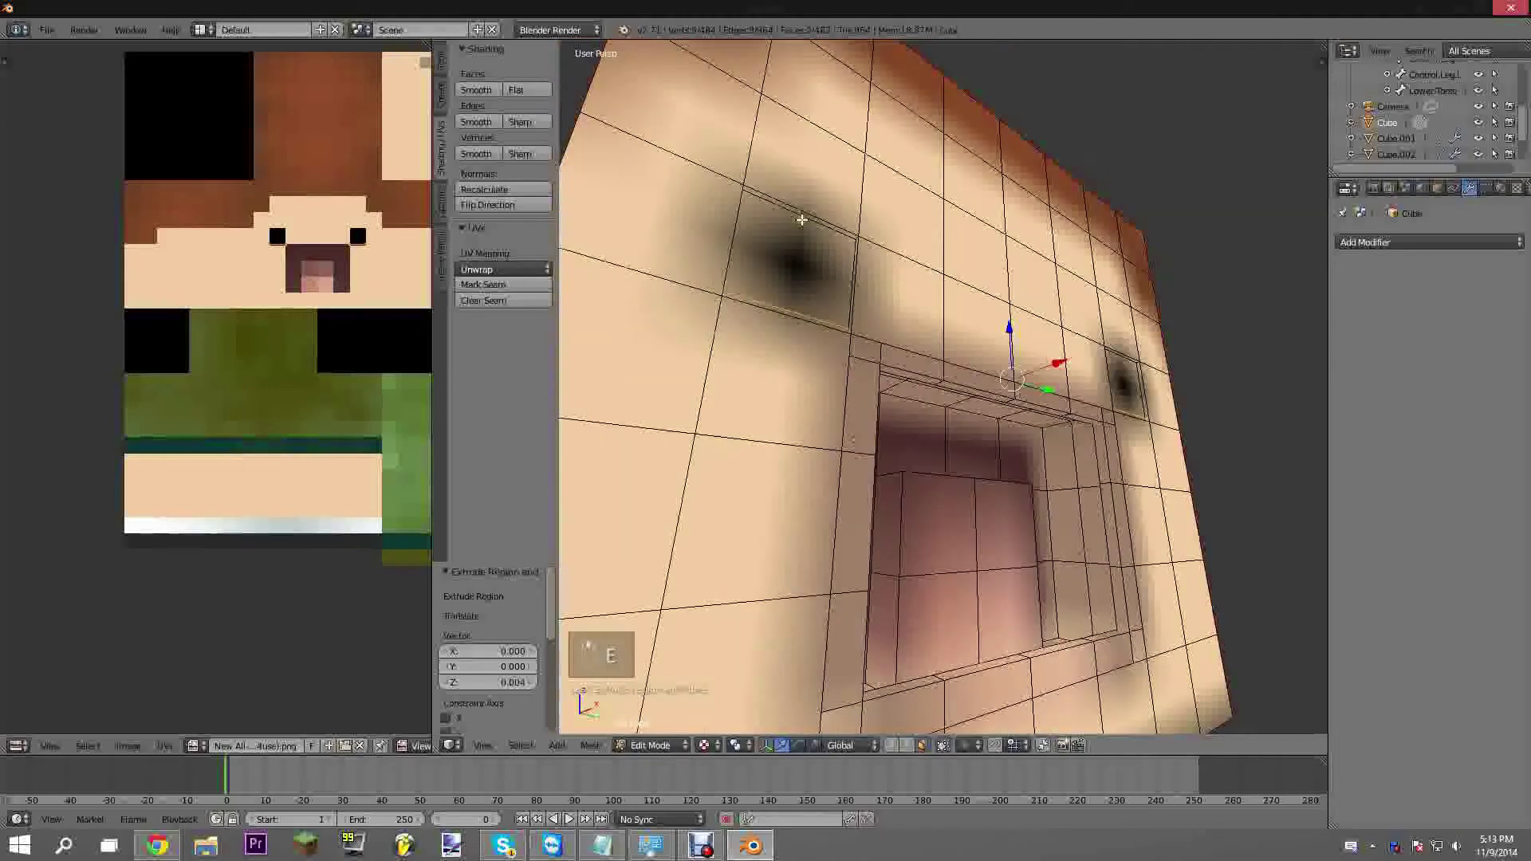
{"action": "right_click", "coordinate": [806, 213]}
{"action": "middle_click_drag", "start_coordinate": [1112, 332], "coordinate": [966, 341]}
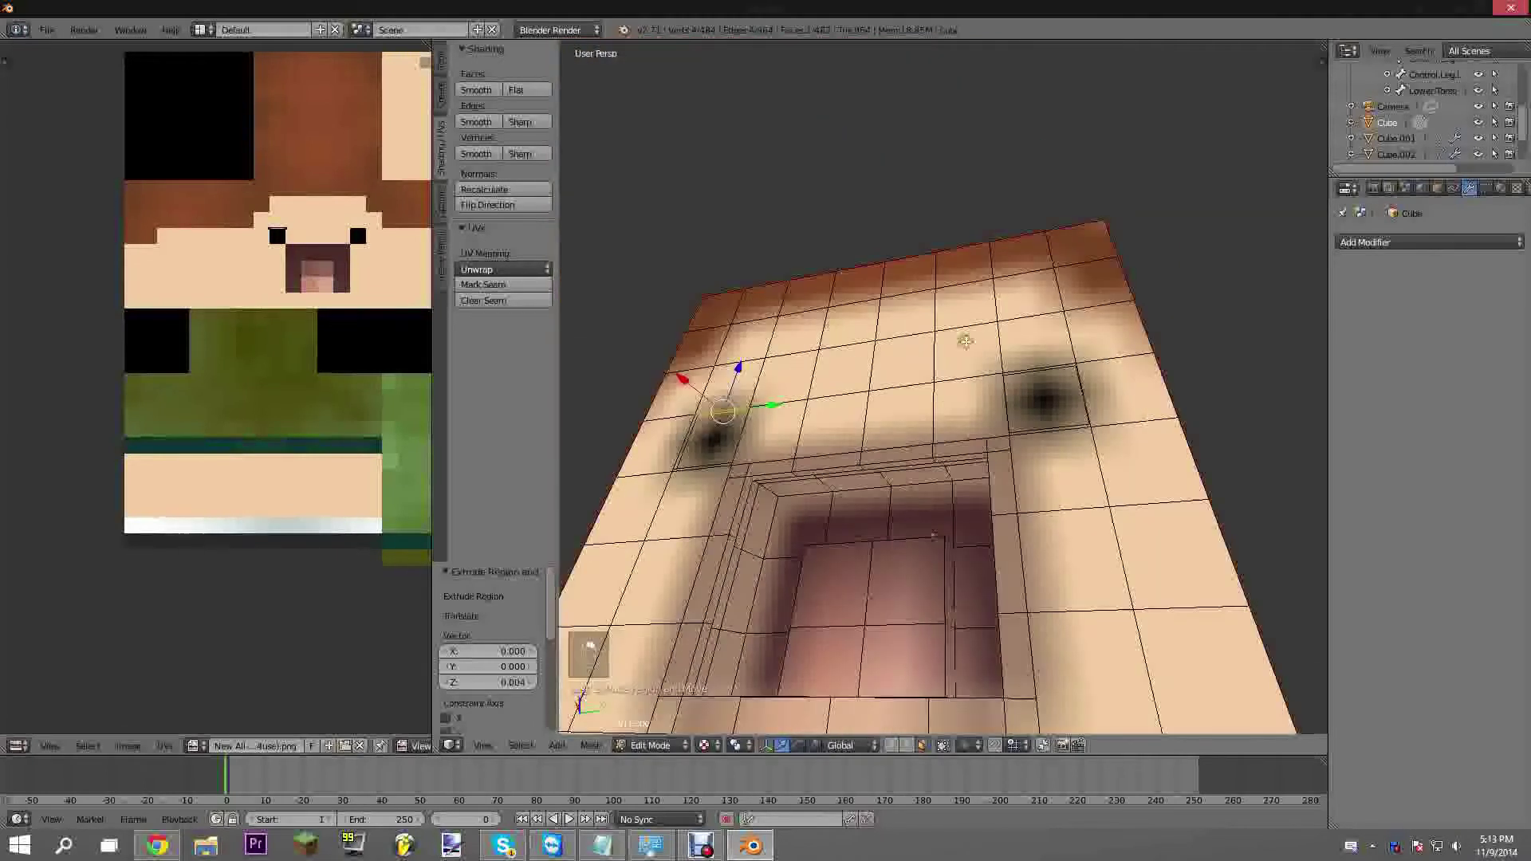
{"action": "key", "text": "e"}
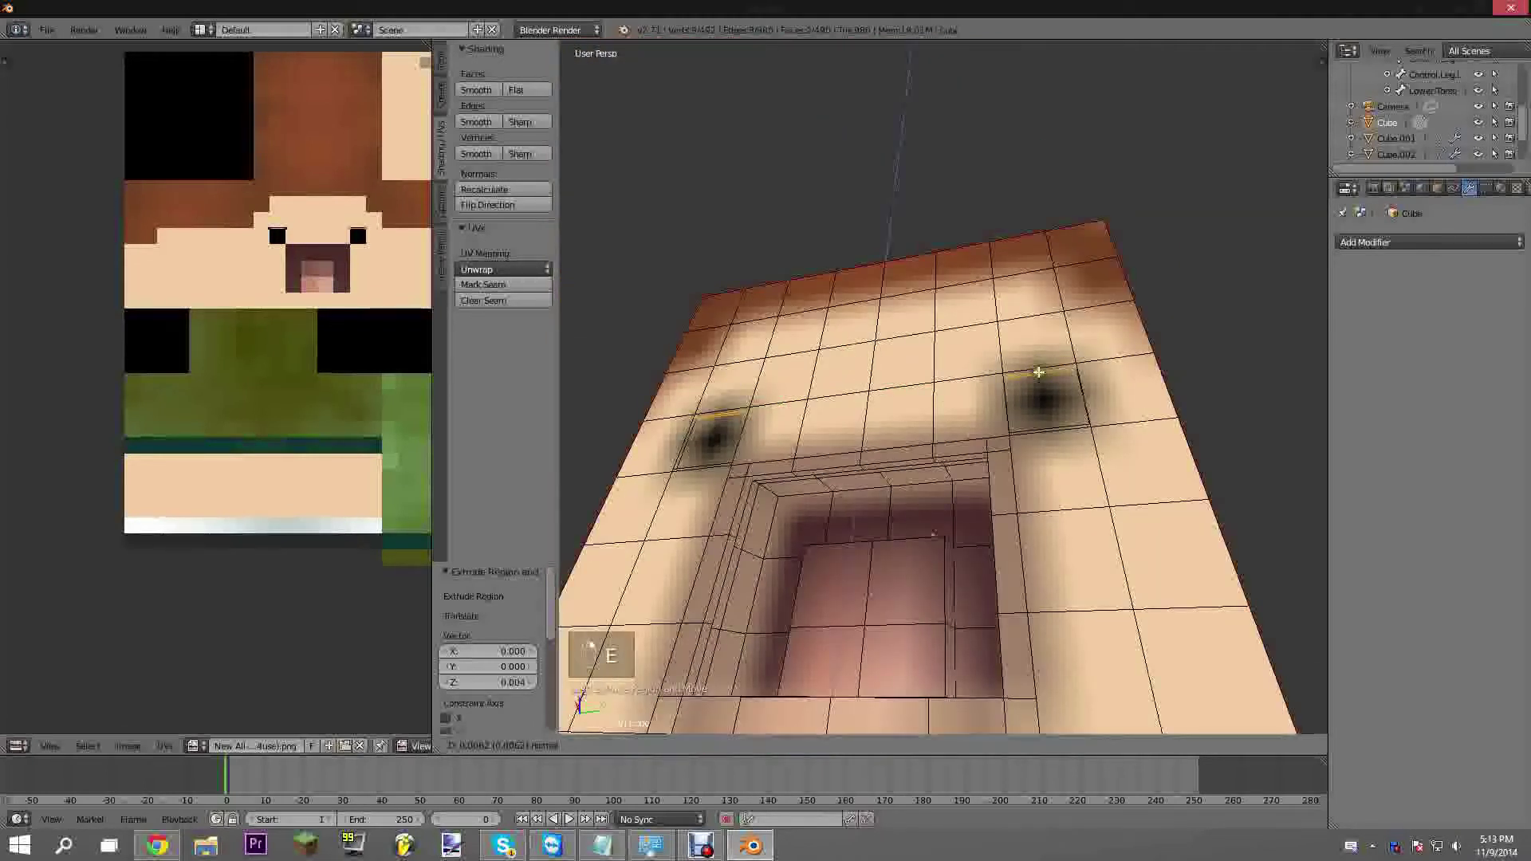
{"action": "left_click", "coordinate": [1038, 374]}
{"action": "scroll", "coordinate": [1038, 379], "scroll_direction": "down", "scroll_amount": 1}
{"action": "middle_click_drag", "start_coordinate": [1039, 379], "coordinate": [941, 384]}
Return the head to Object Mode and inspect the modelled face together with the rest of the body
{"action": "scroll", "coordinate": [942, 390], "scroll_direction": "down", "scroll_amount": 7}
{"action": "scroll", "coordinate": [941, 390], "scroll_direction": "down", "scroll_amount": 4}
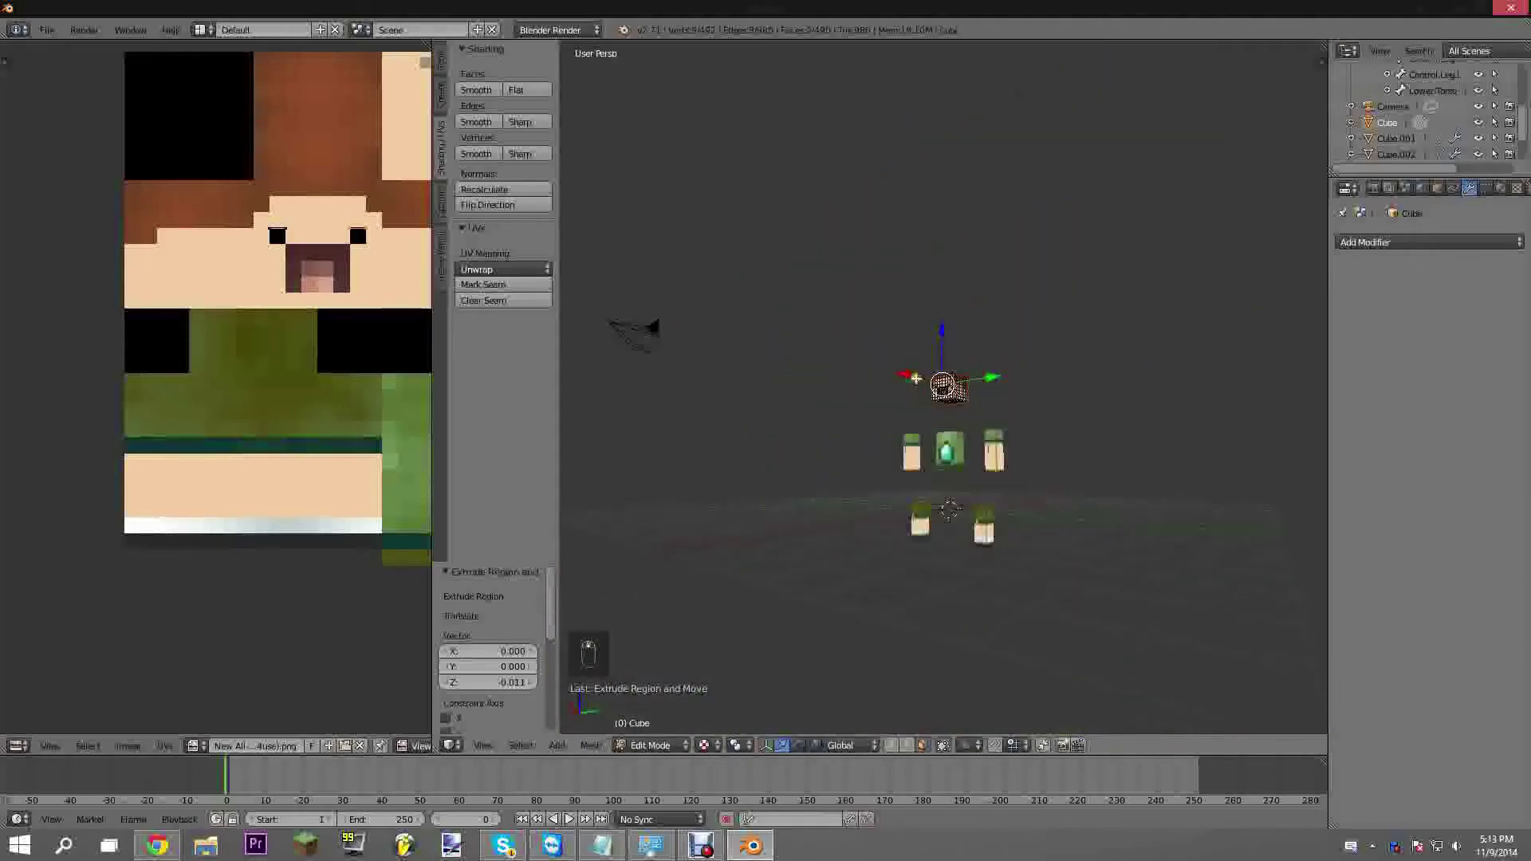
{"action": "scroll", "coordinate": [946, 482], "scroll_direction": "up", "scroll_amount": 5}
{"action": "scroll", "coordinate": [946, 482], "scroll_direction": "up", "scroll_amount": 5}
{"action": "middle_click_drag", "start_coordinate": [896, 447], "coordinate": [975, 462]}
{"action": "scroll", "coordinate": [975, 463], "scroll_direction": "down", "scroll_amount": 3}
{"action": "key", "text": "Tab"}
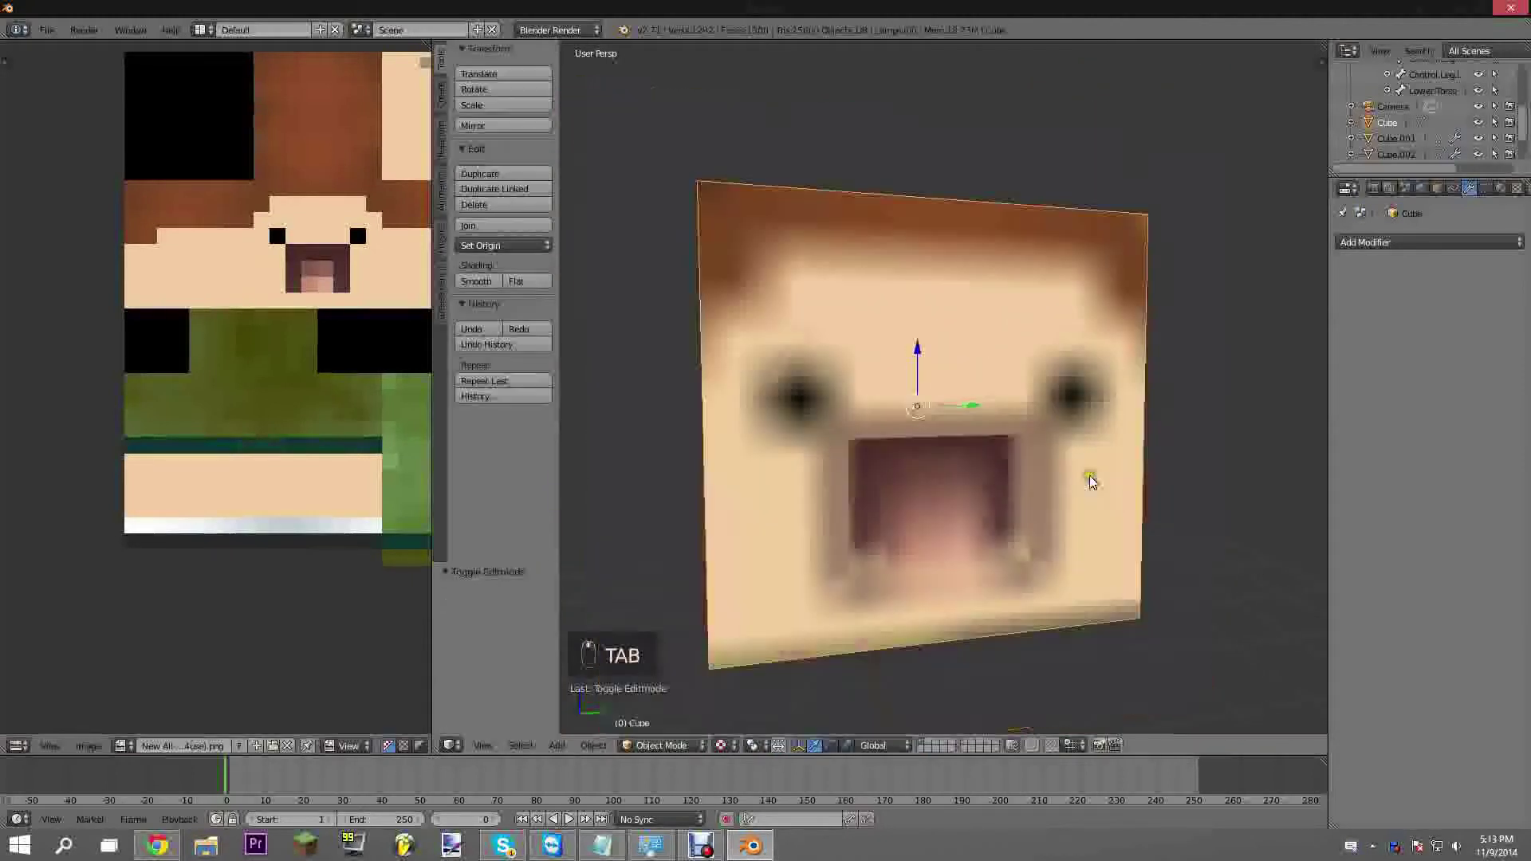
{"action": "scroll", "coordinate": [1089, 475], "scroll_direction": "down", "scroll_amount": 5}
{"action": "scroll", "coordinate": [1026, 384], "scroll_direction": "down", "scroll_amount": 6}
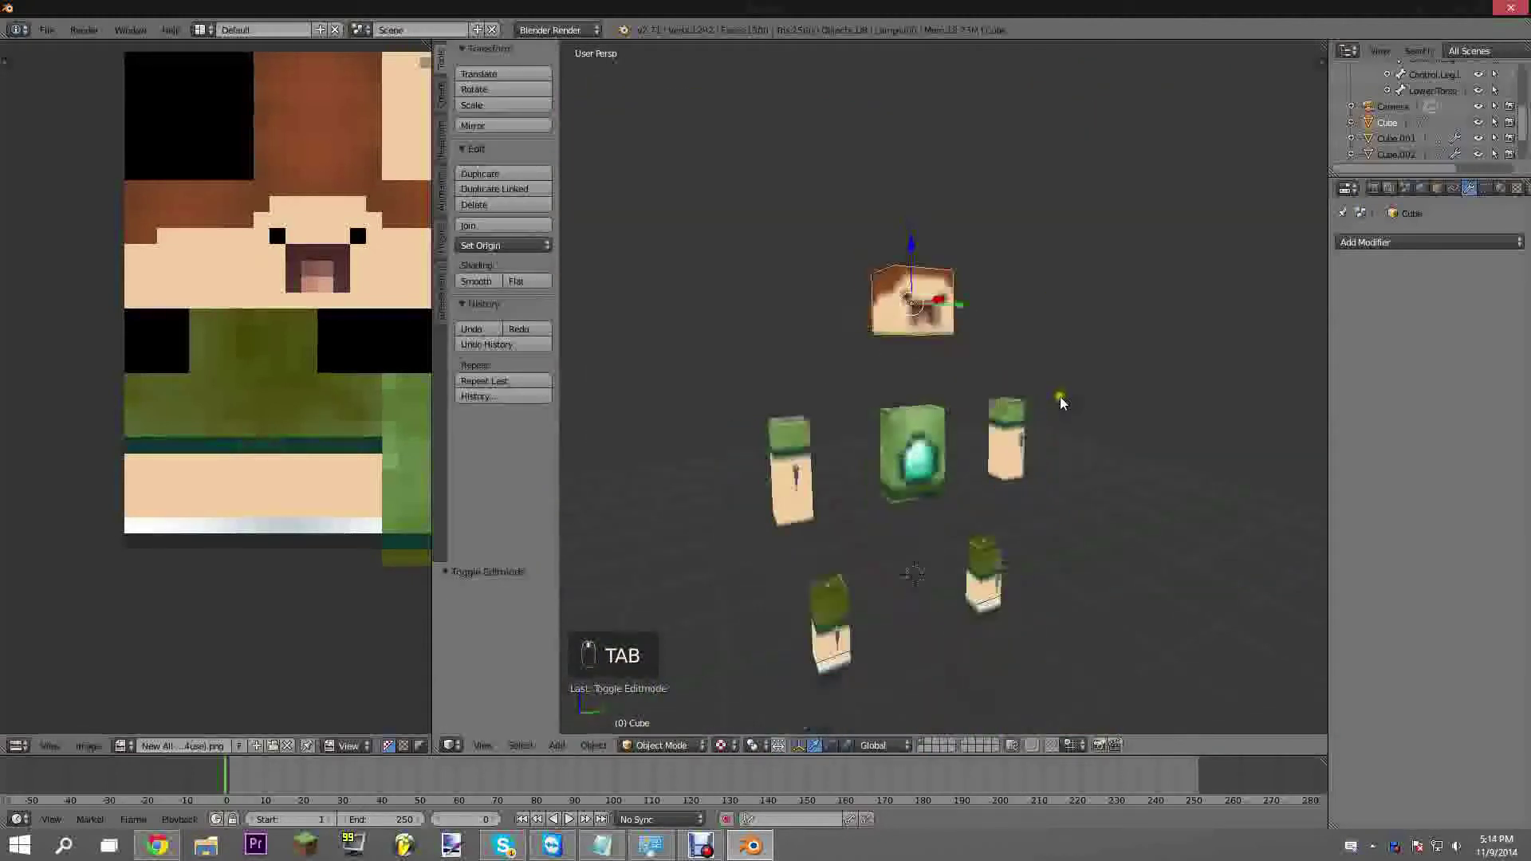
Select the camera and move it towards the character by about -4.655 along X, 3.316 along Y and -0.288 along Z
{"action": "right_click", "coordinate": [867, 339]}
{"action": "middle_click_drag", "start_coordinate": [862, 393], "coordinate": [1089, 512]}
{"action": "scroll", "coordinate": [757, 408], "scroll_direction": "down", "scroll_amount": 1}
{"action": "scroll", "coordinate": [742, 378], "scroll_direction": "up", "scroll_amount": 4}
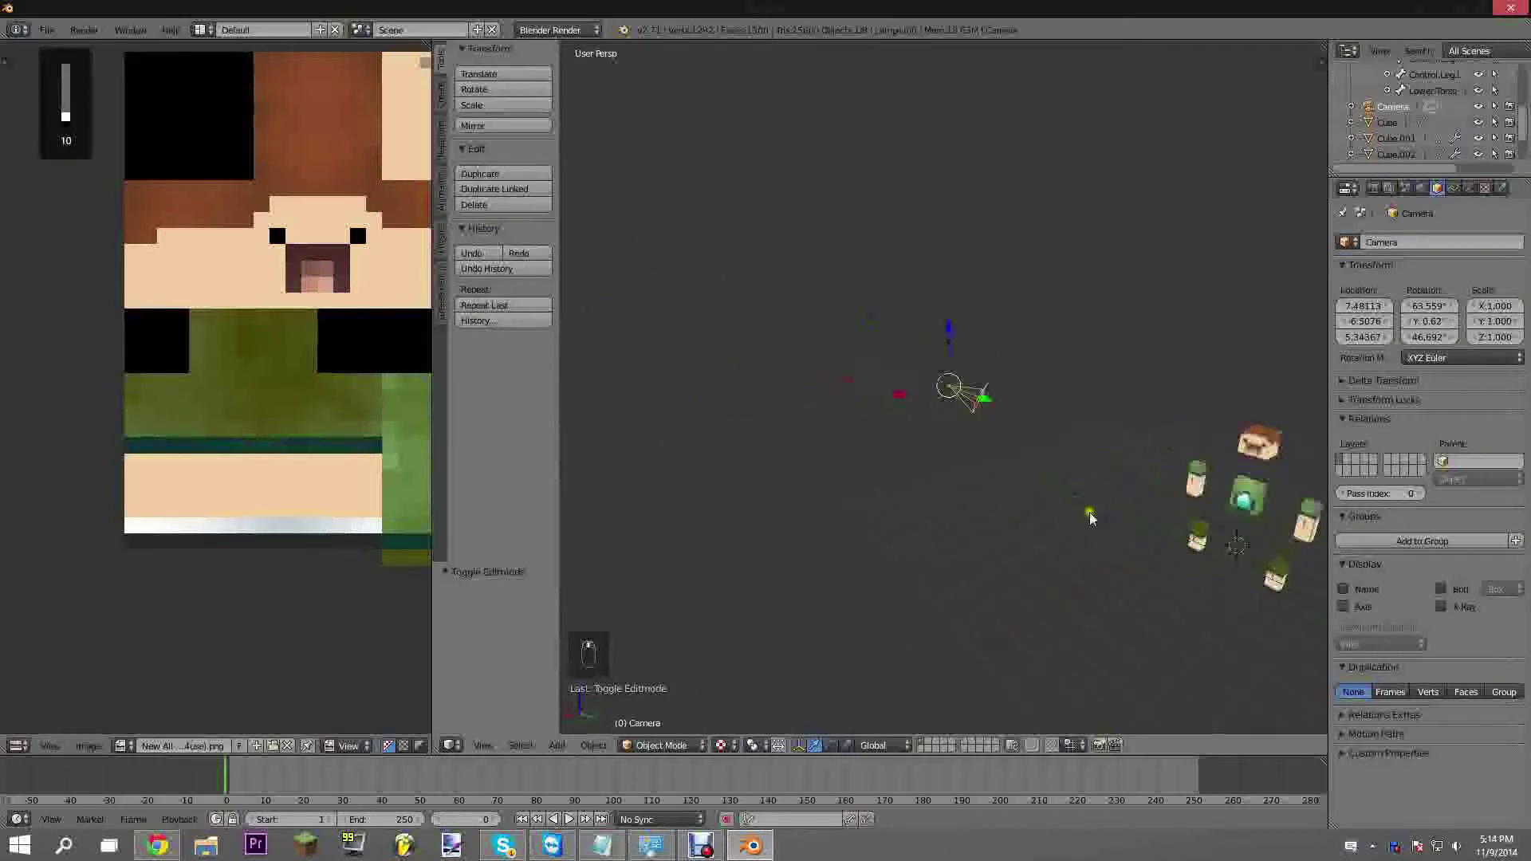
{"action": "scroll", "coordinate": [1069, 490], "scroll_direction": "up", "scroll_amount": 4}
{"action": "middle_click_drag", "start_coordinate": [965, 451], "coordinate": [778, 388], "text": "shift"}
{"action": "key", "text": "g"}
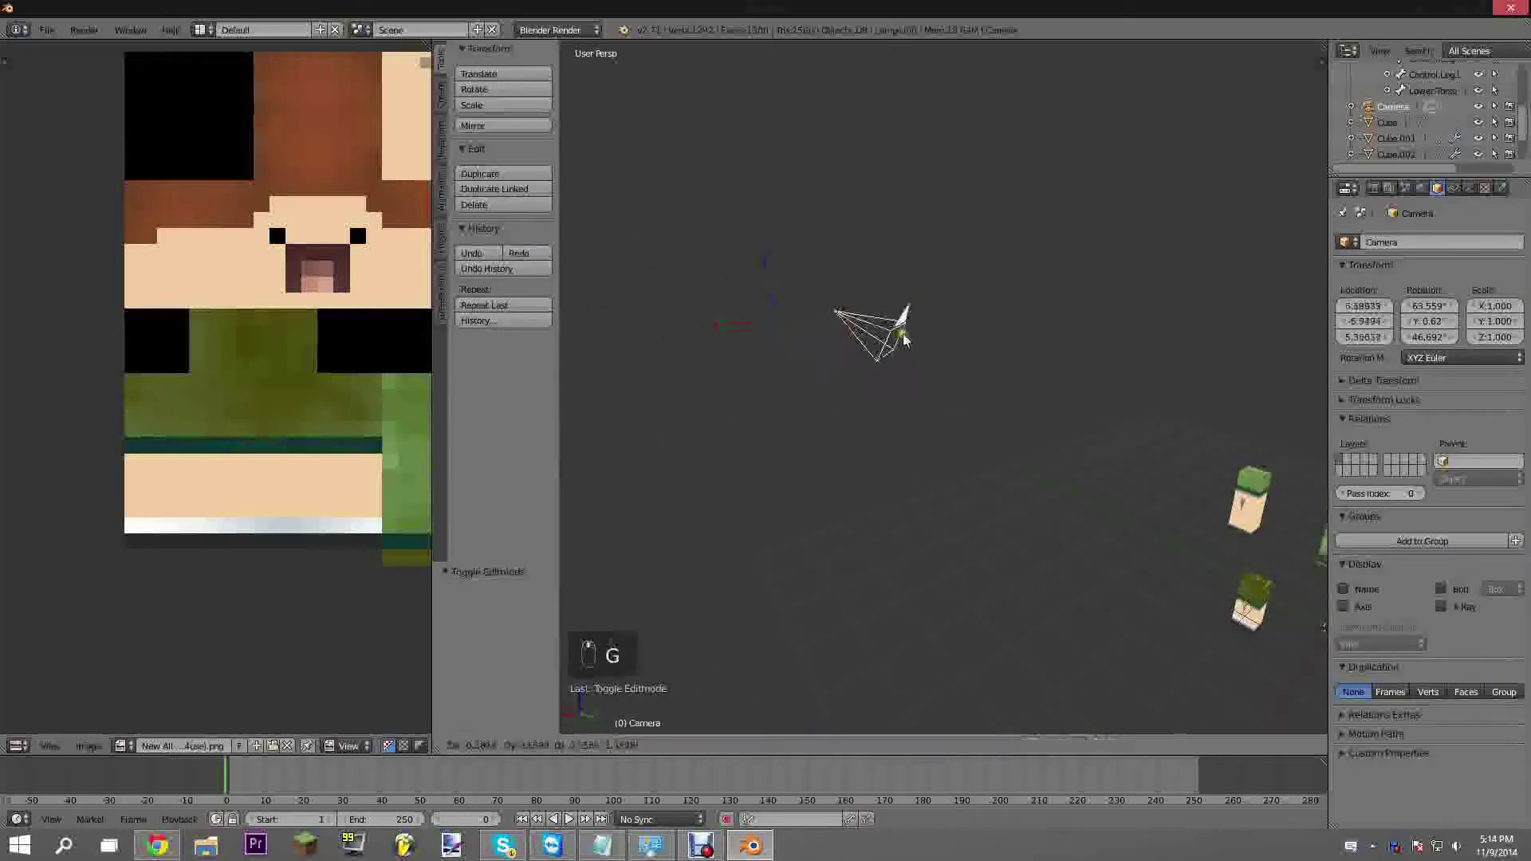
{"action": "left_click", "coordinate": [1168, 369]}
{"action": "middle_click_drag", "start_coordinate": [1115, 417], "coordinate": [885, 387], "text": "shift"}
{"action": "middle_click_drag", "start_coordinate": [885, 387], "coordinate": [1021, 365]}
Frame the head frontally in camera view by rotating the camera to about 86.5°, 4° and 87° and moving it to about 3.36, -0.07, 3.91
{"action": "key", "text": "KP_0"}
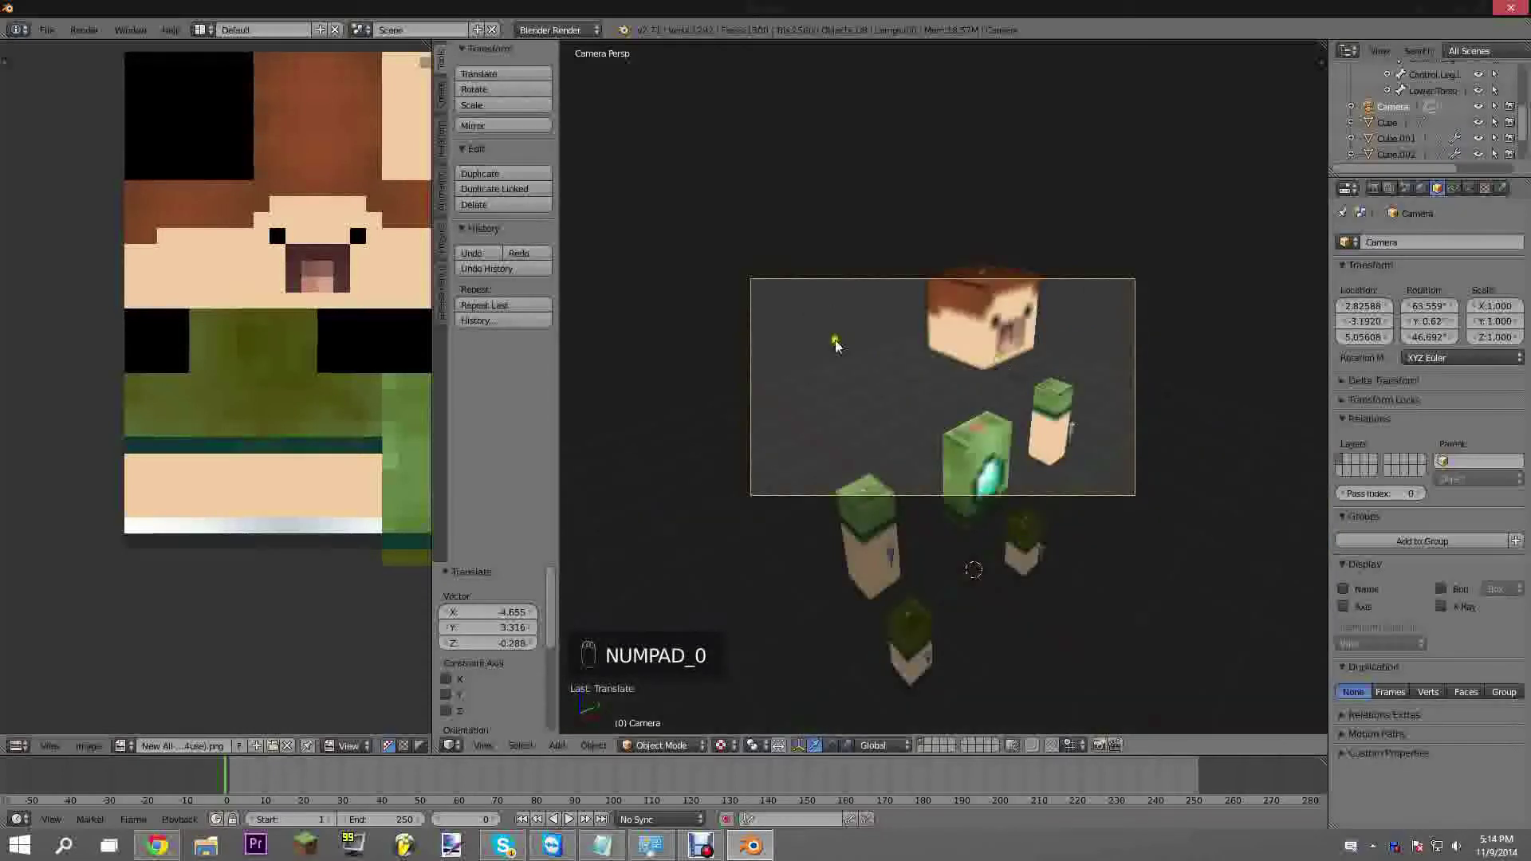
{"action": "key", "text": "g"}
{"action": "left_click", "coordinate": [890, 305]}
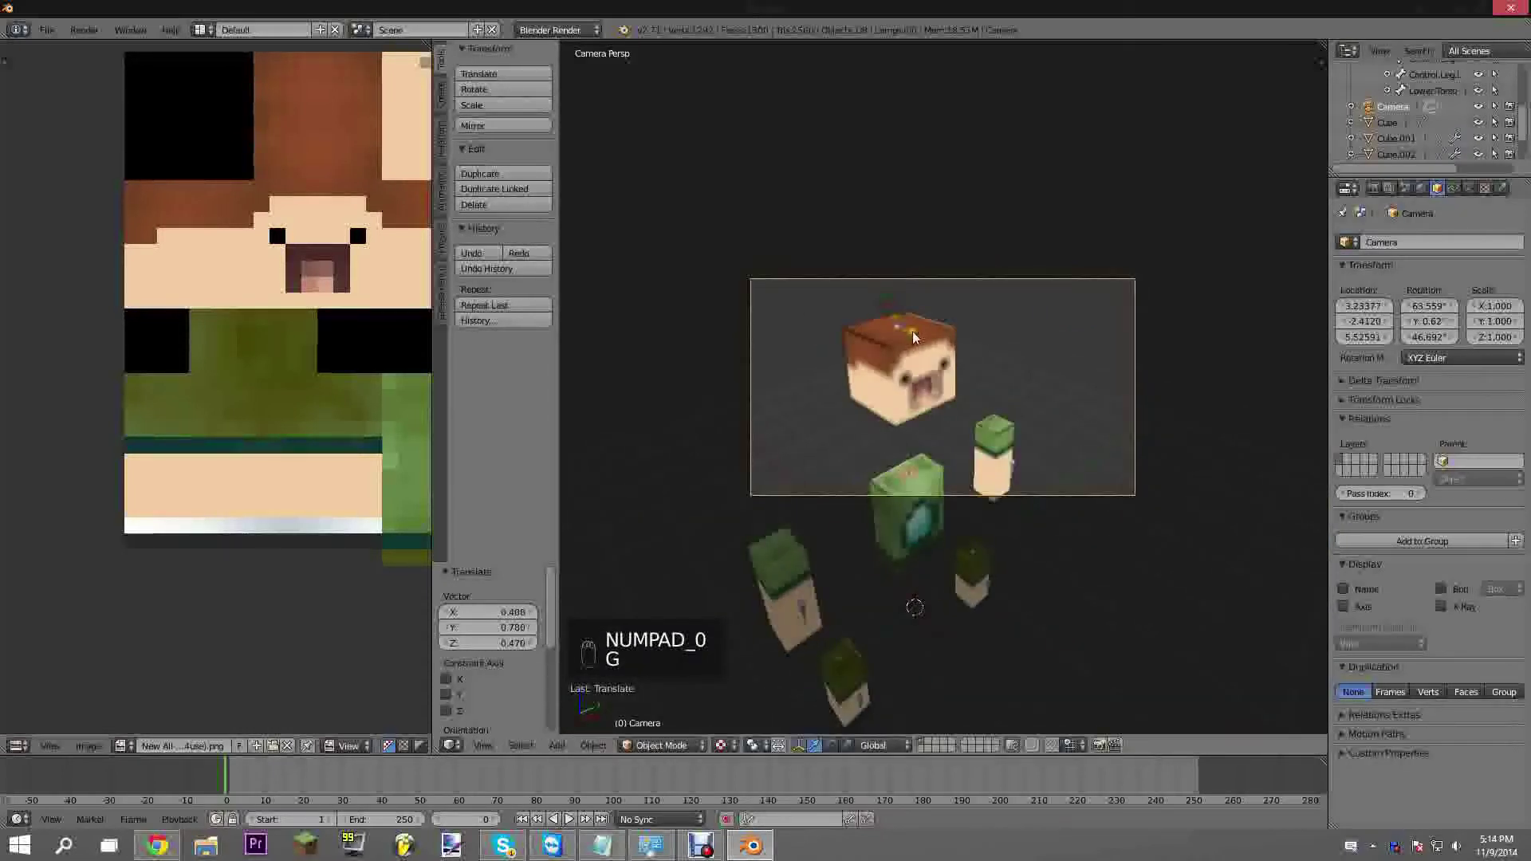
{"action": "key", "text": "r"}
{"action": "key", "text": "r"}
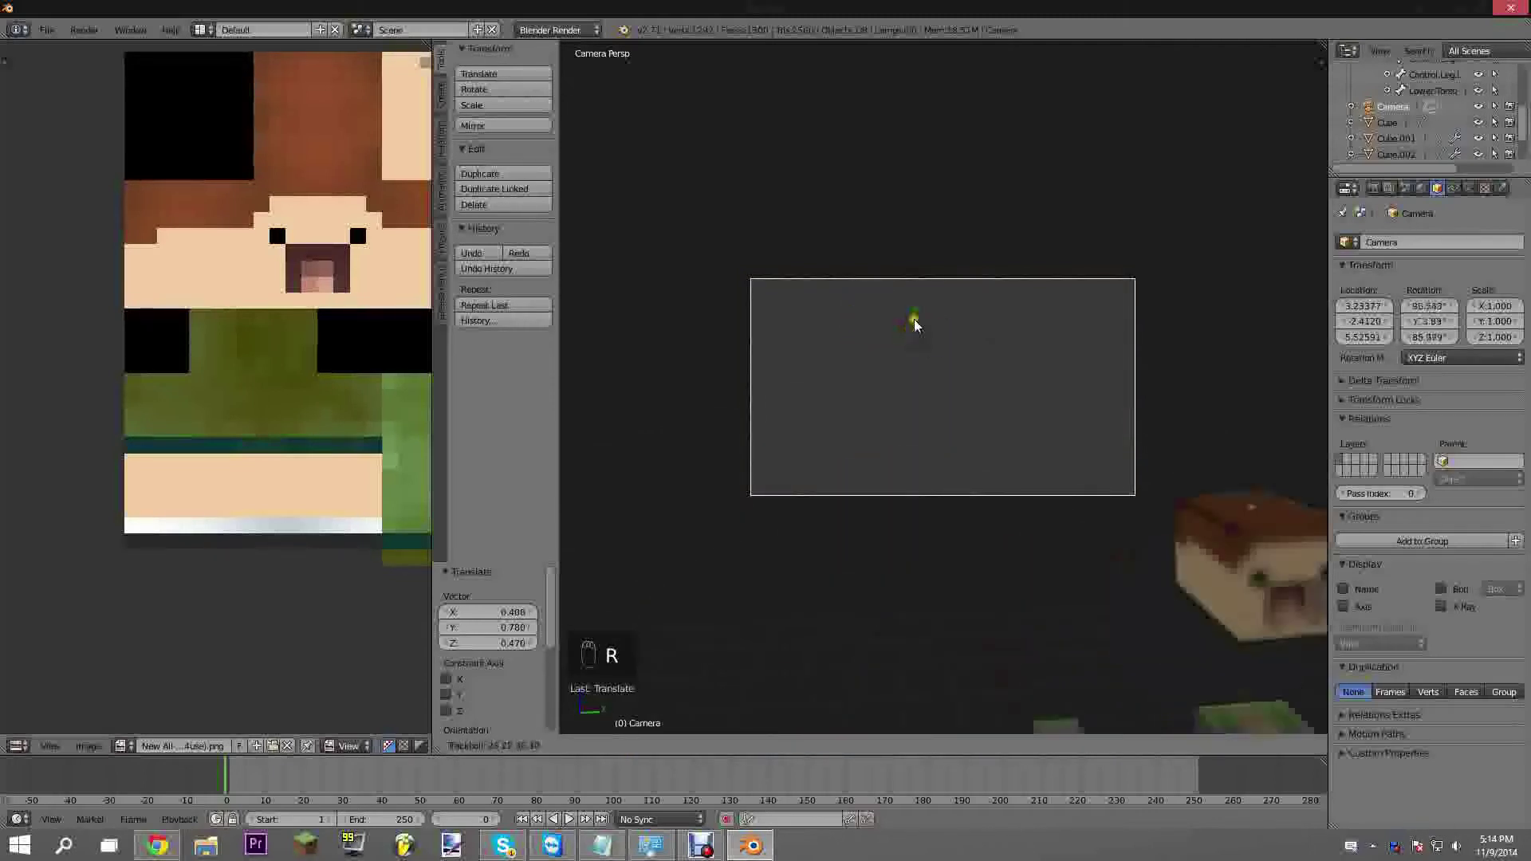
{"action": "left_click", "coordinate": [912, 319]}
{"action": "key", "text": "g"}
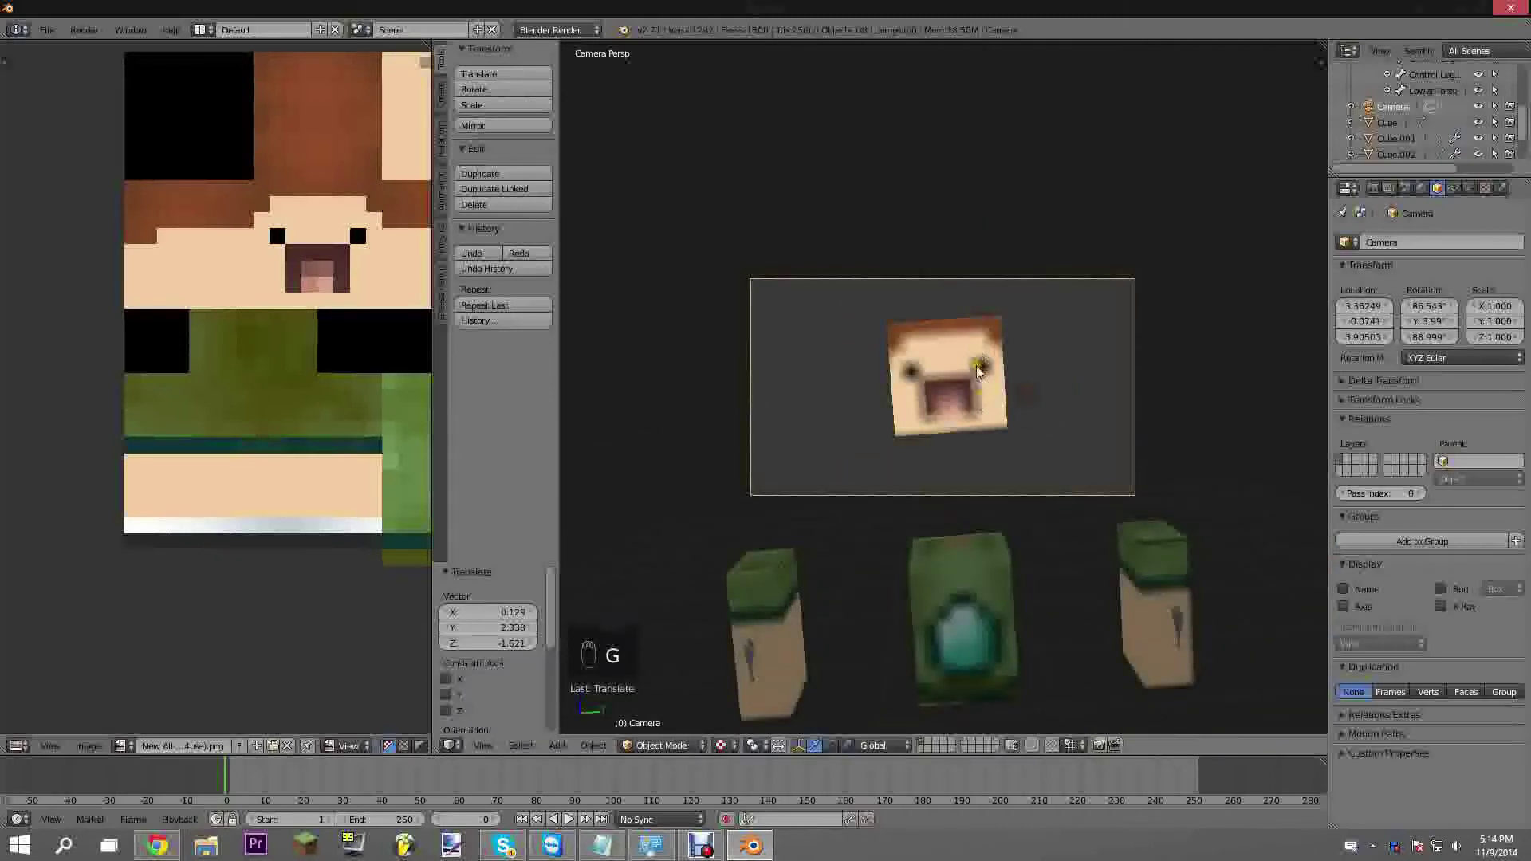
{"action": "left_click", "coordinate": [949, 397]}
Render the camera view, enable Ambient Occlusion for the world and render the image again
{"action": "key", "text": "F12"}
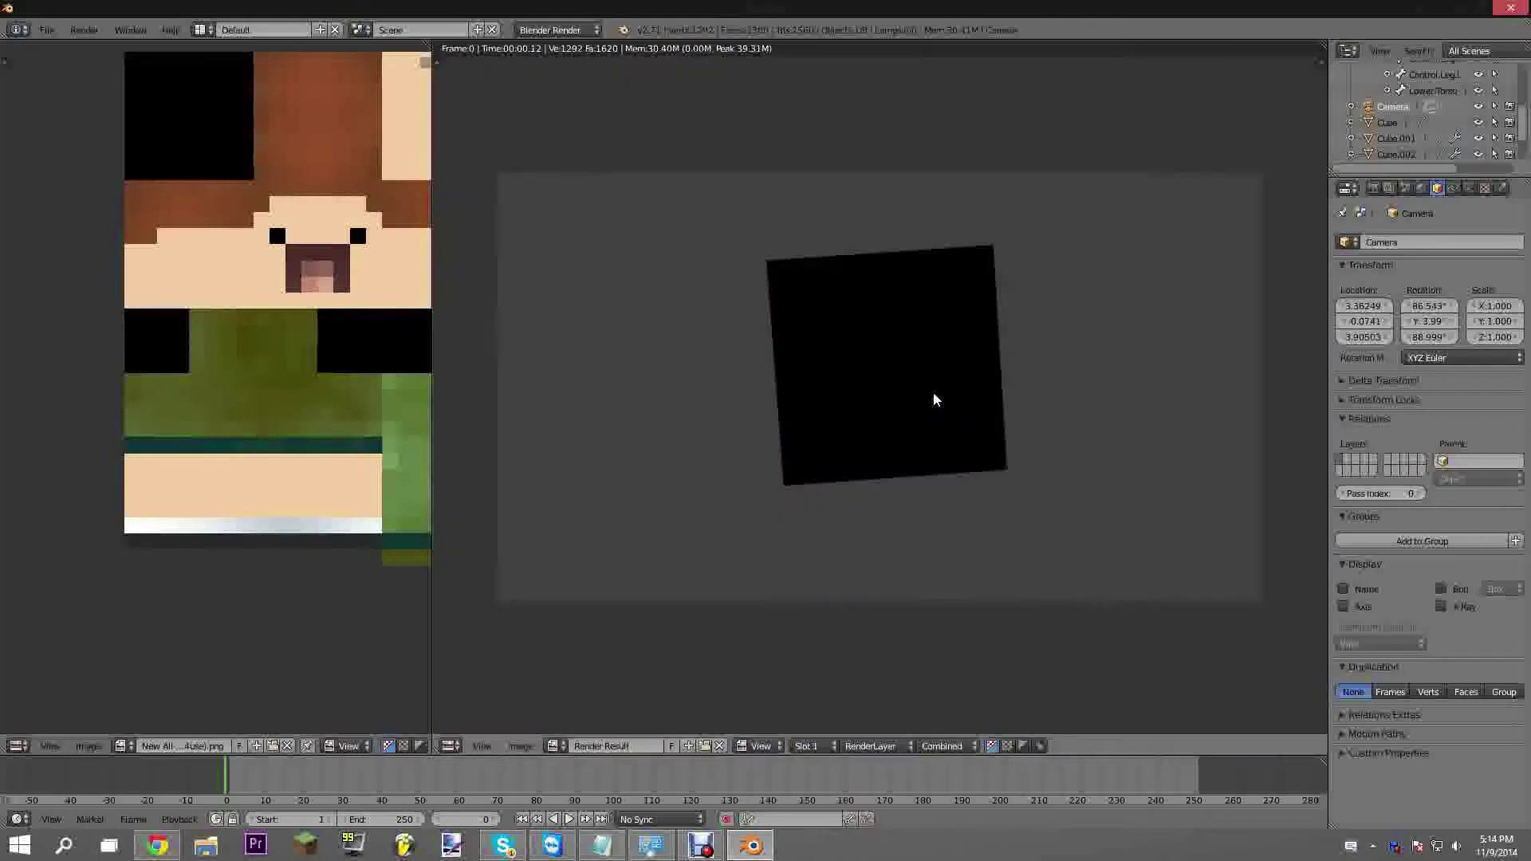
{"action": "left_click", "coordinate": [1421, 190]}
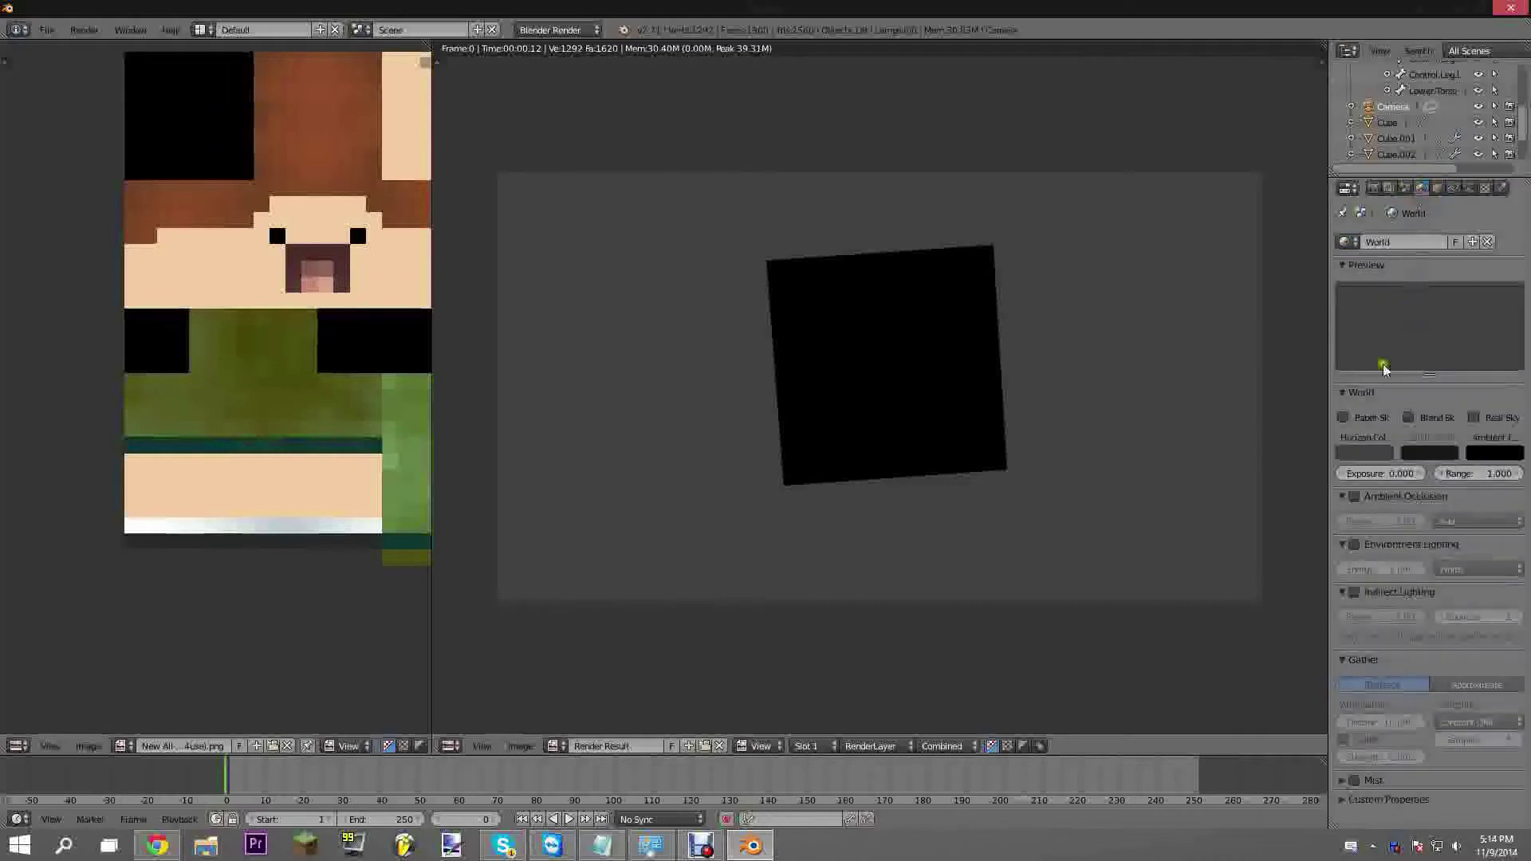
{"action": "left_click", "coordinate": [1355, 498]}
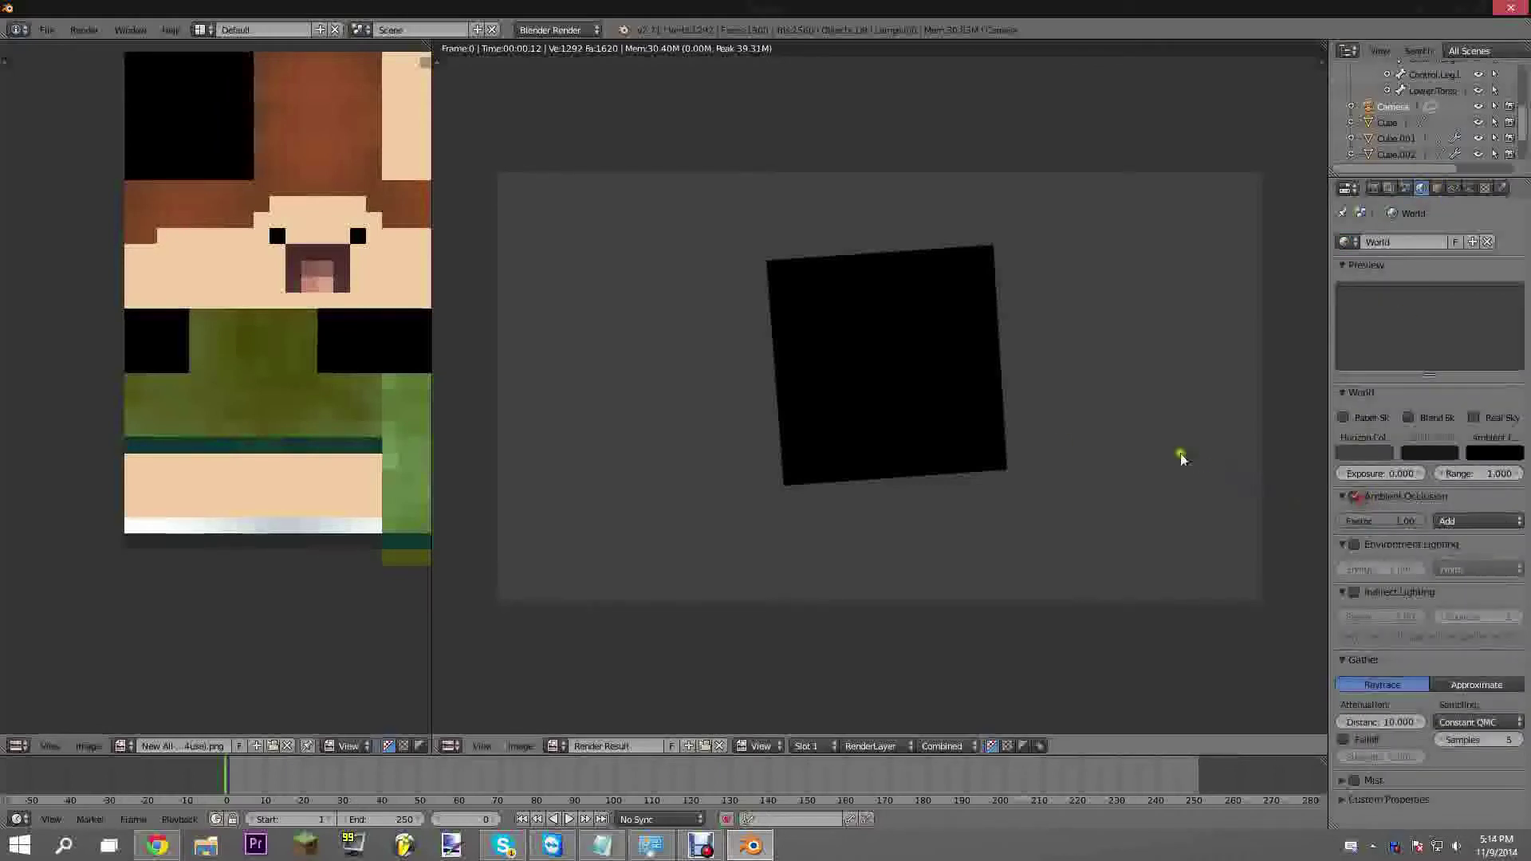
{"action": "key", "text": "F12"}
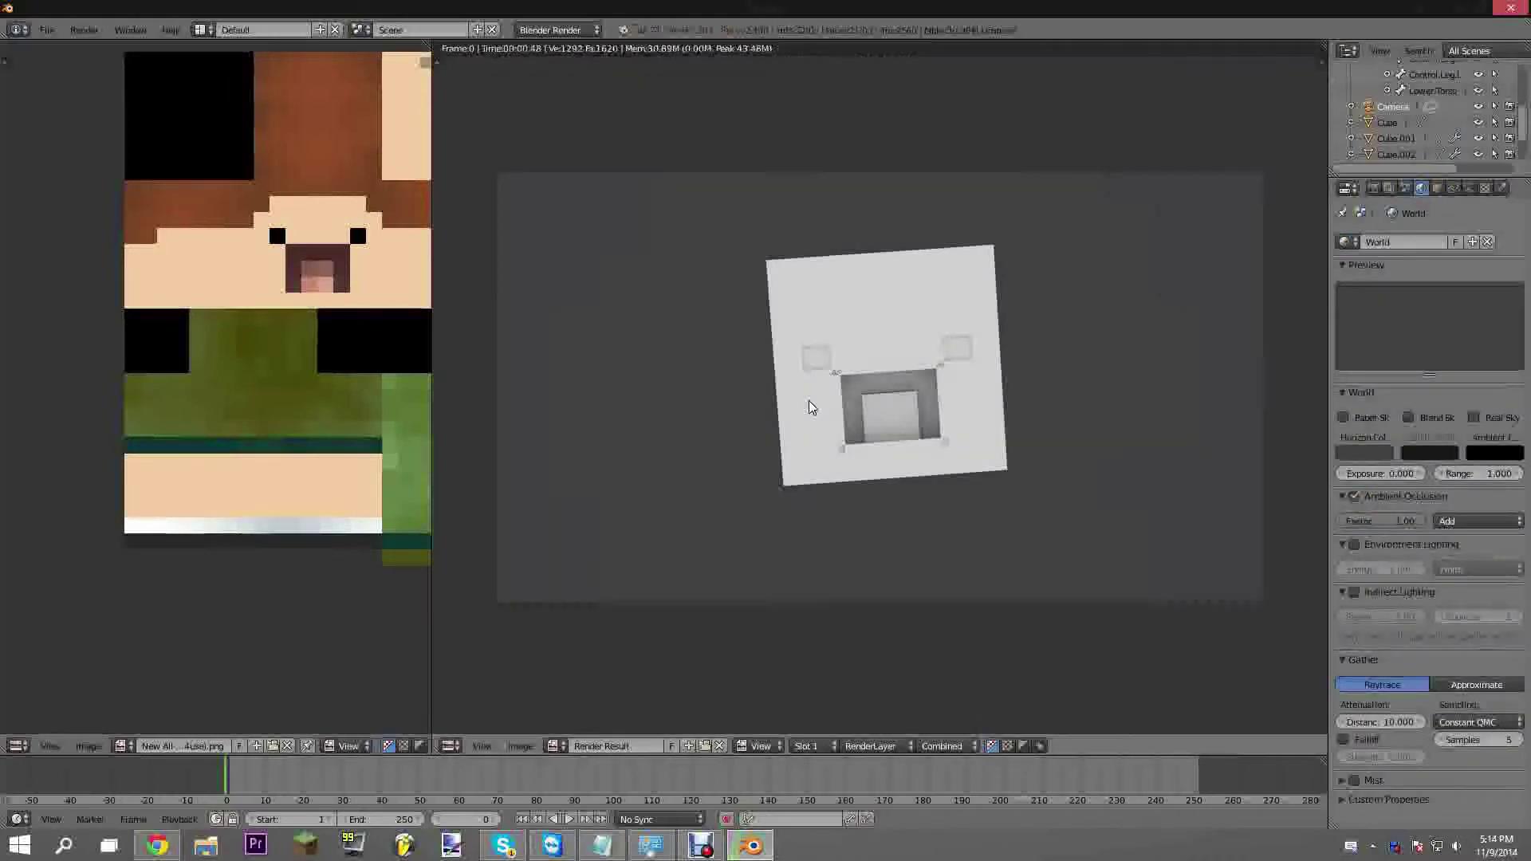
Examine the mouth corners, tongue and eye recesses closely in the rendered image and close the render
{"action": "scroll", "coordinate": [808, 400], "scroll_direction": "up", "scroll_amount": 4}
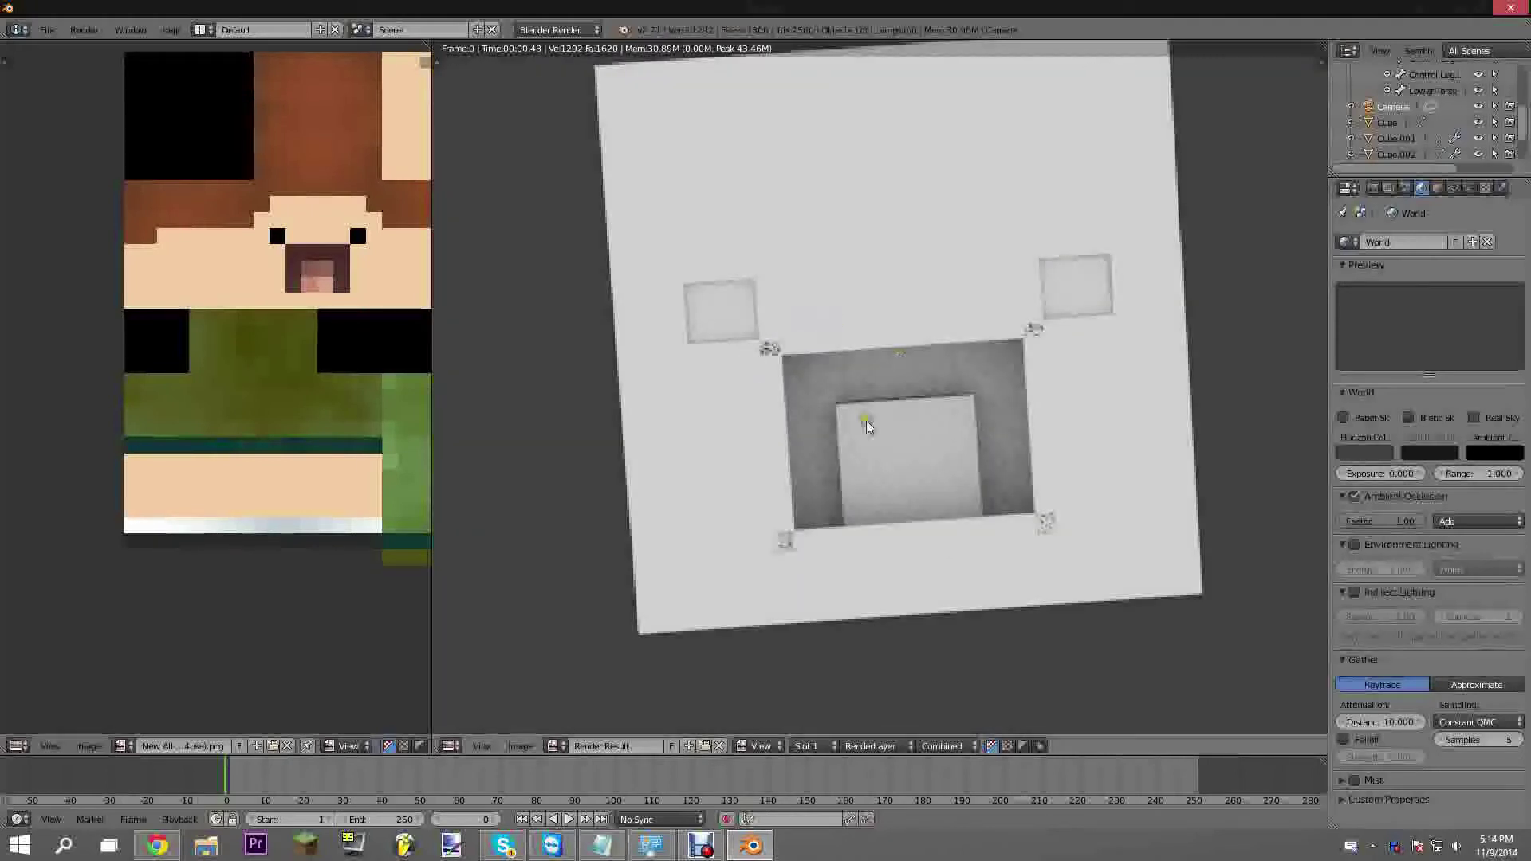
{"action": "scroll", "coordinate": [1155, 353], "scroll_direction": "down", "scroll_amount": 6}
{"action": "scroll", "coordinate": [1133, 288], "scroll_direction": "up", "scroll_amount": 7}
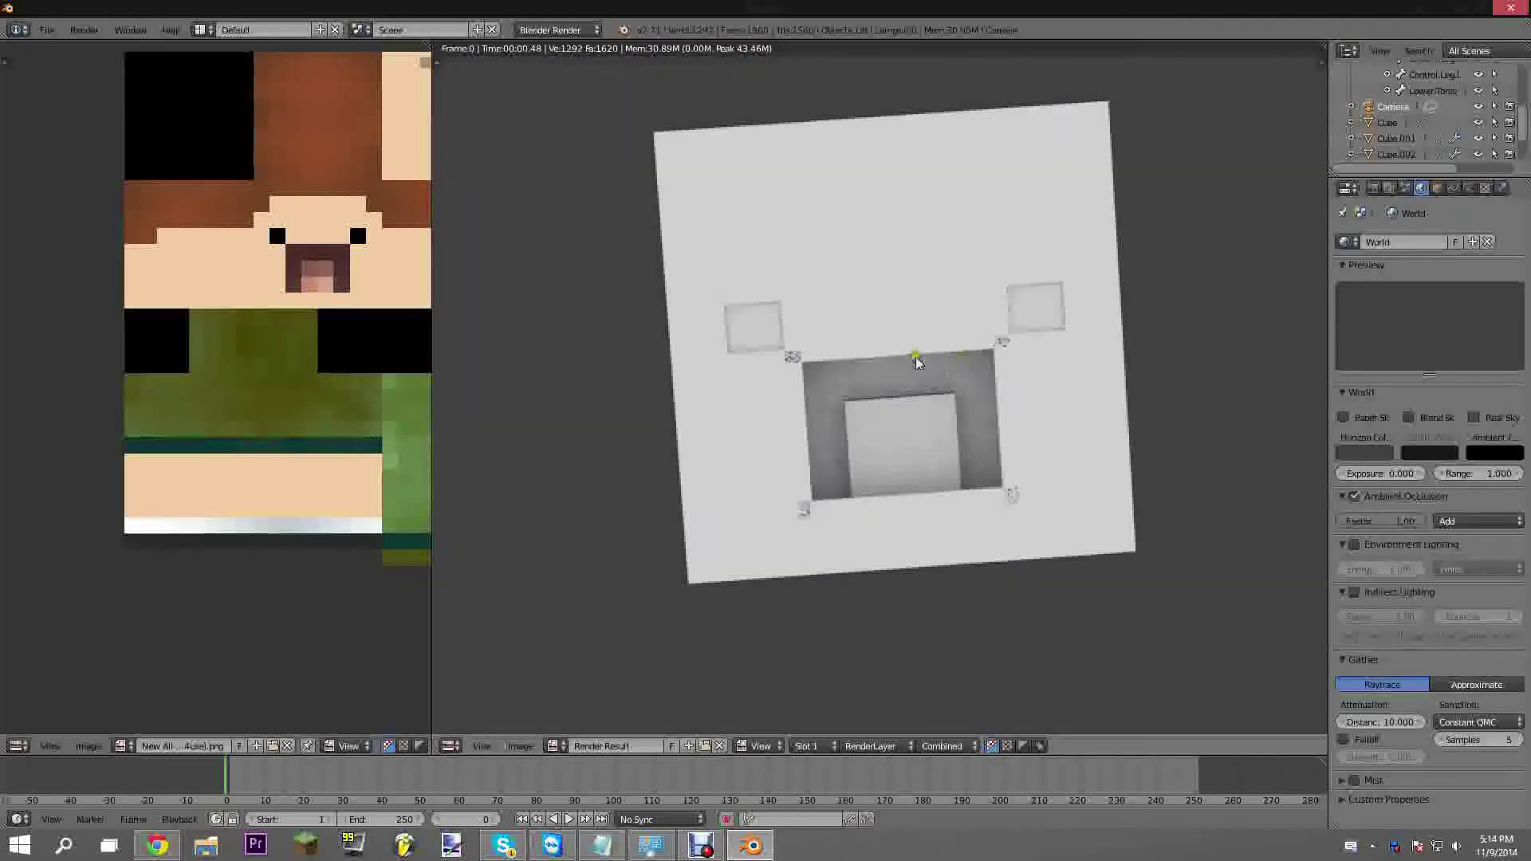
{"action": "scroll", "coordinate": [778, 372], "scroll_direction": "up", "scroll_amount": 5}
{"action": "scroll", "coordinate": [837, 391], "scroll_direction": "down", "scroll_amount": 4}
{"action": "scroll", "coordinate": [899, 411], "scroll_direction": "up", "scroll_amount": 5}
{"action": "scroll", "coordinate": [785, 286], "scroll_direction": "down", "scroll_amount": 11}
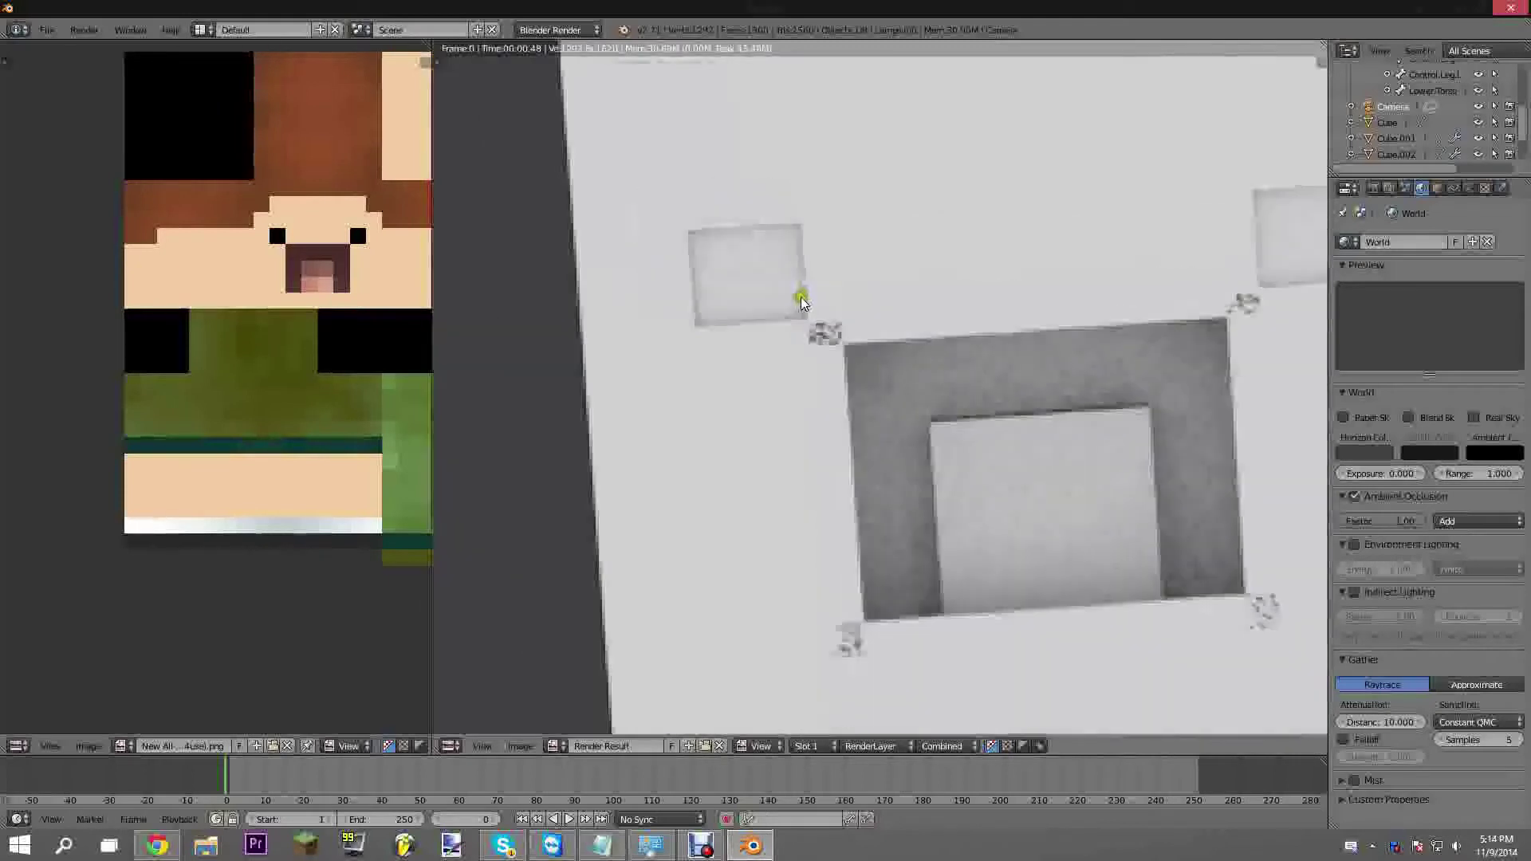
{"action": "key", "text": "Escape"}
Select the head and set the type of its material's texture to Image or Movie
{"action": "scroll", "coordinate": [964, 361], "scroll_direction": "down", "scroll_amount": 5}
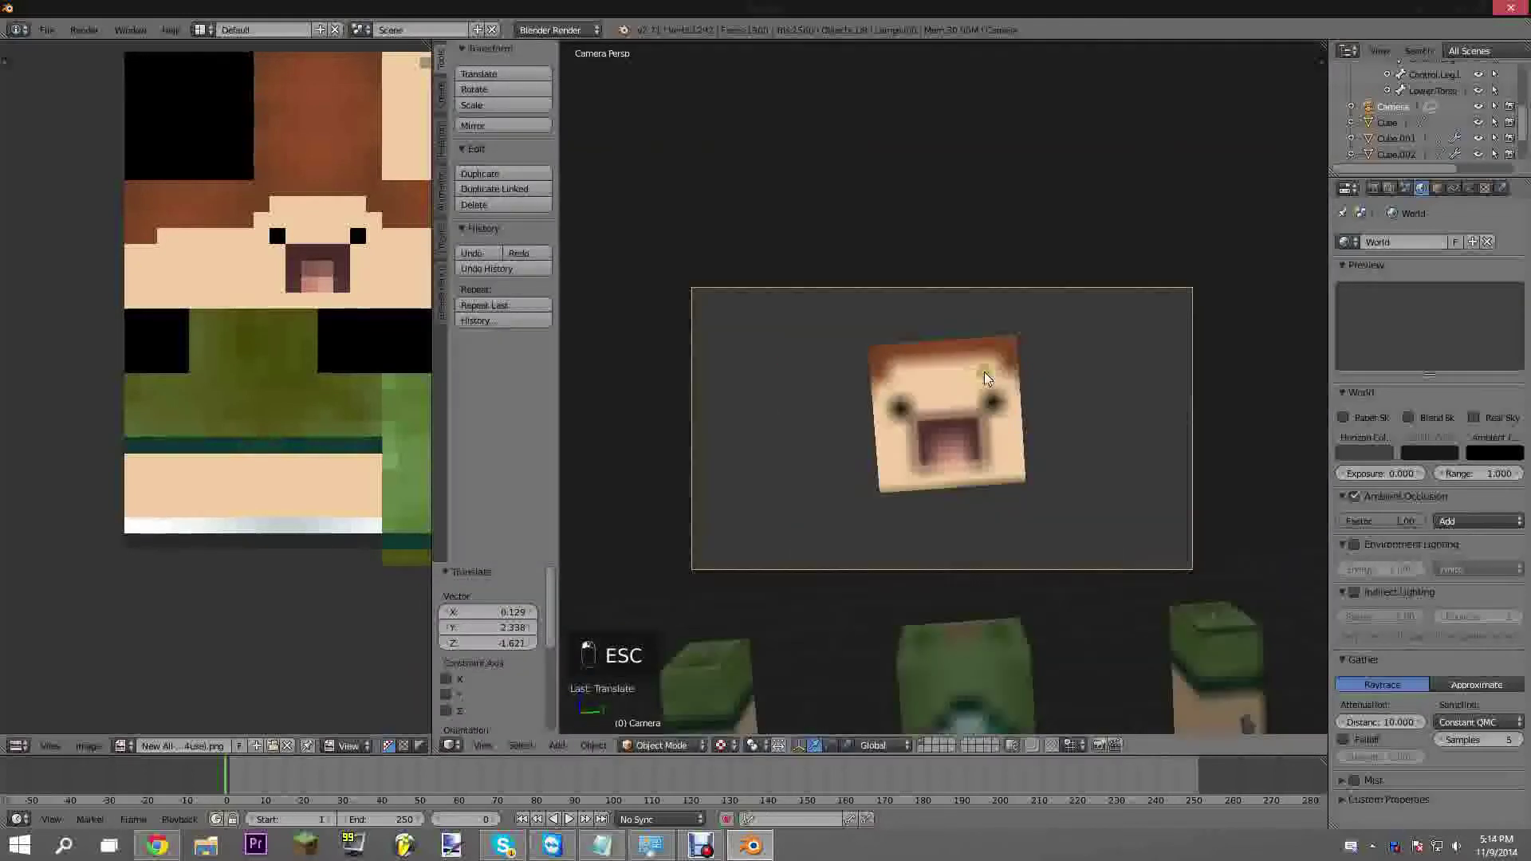
{"action": "middle_click_drag", "start_coordinate": [983, 372], "coordinate": [983, 447]}
{"action": "scroll", "coordinate": [984, 448], "scroll_direction": "down", "scroll_amount": 4}
{"action": "middle_click_drag", "start_coordinate": [1159, 359], "coordinate": [807, 413]}
{"action": "right_click", "coordinate": [984, 346]}
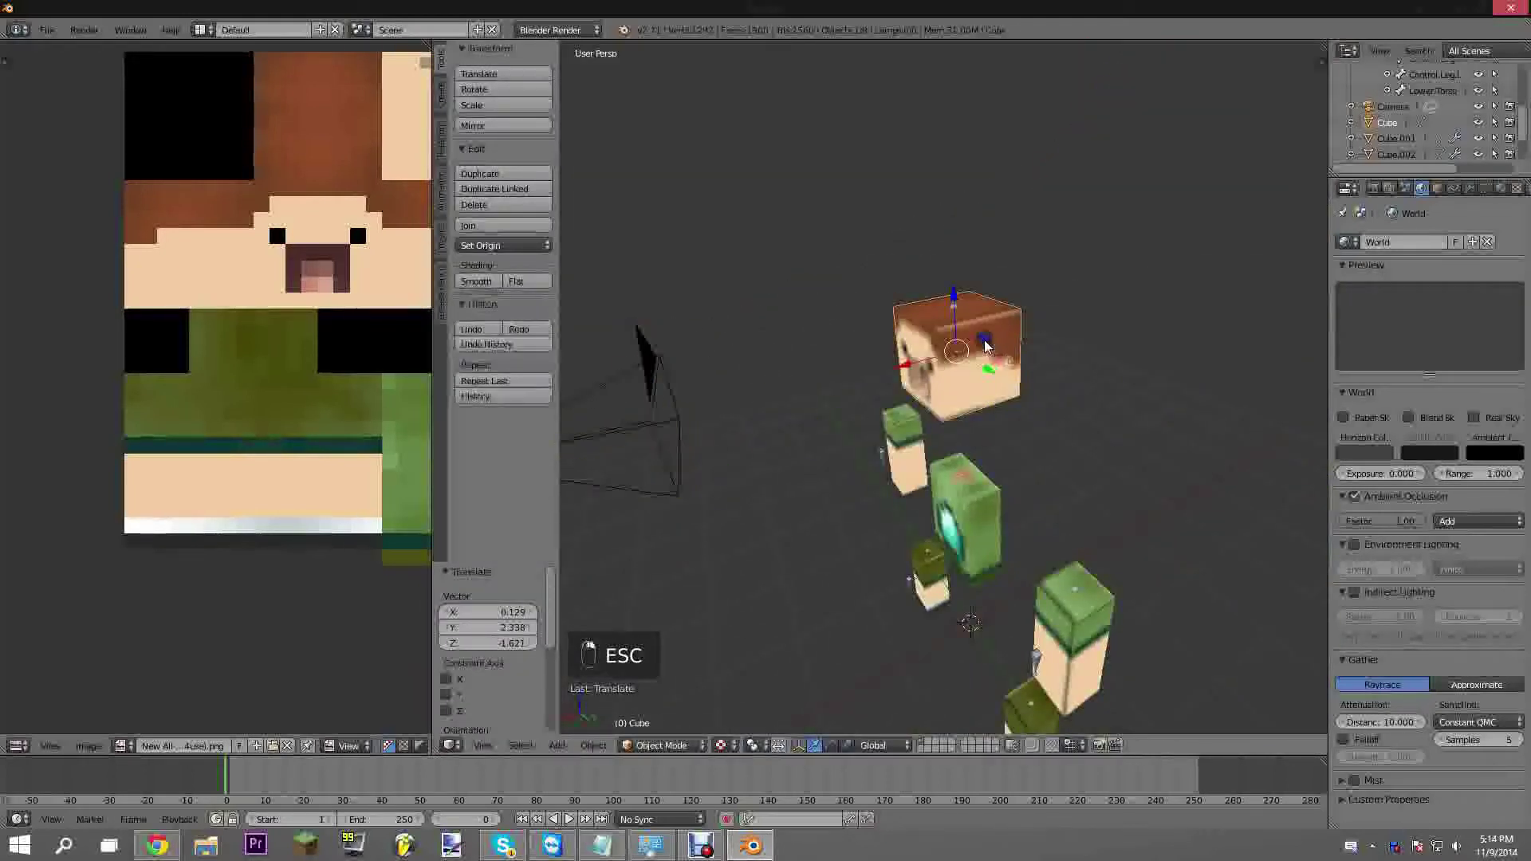
{"action": "middle_click_drag", "start_coordinate": [1036, 351], "coordinate": [1000, 251], "text": "shift"}
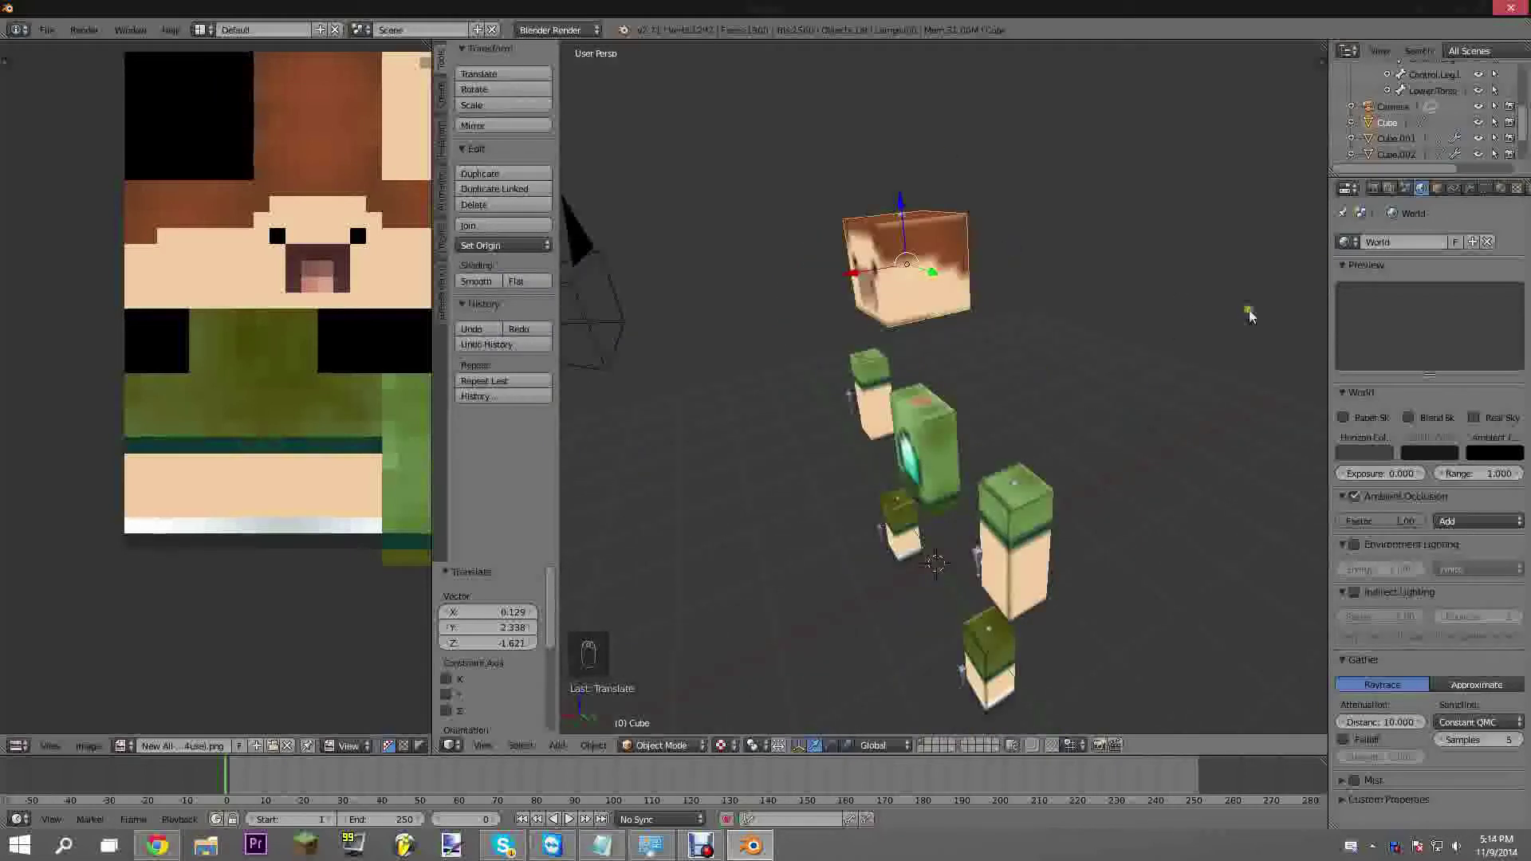
{"action": "left_click", "coordinate": [1499, 189]}
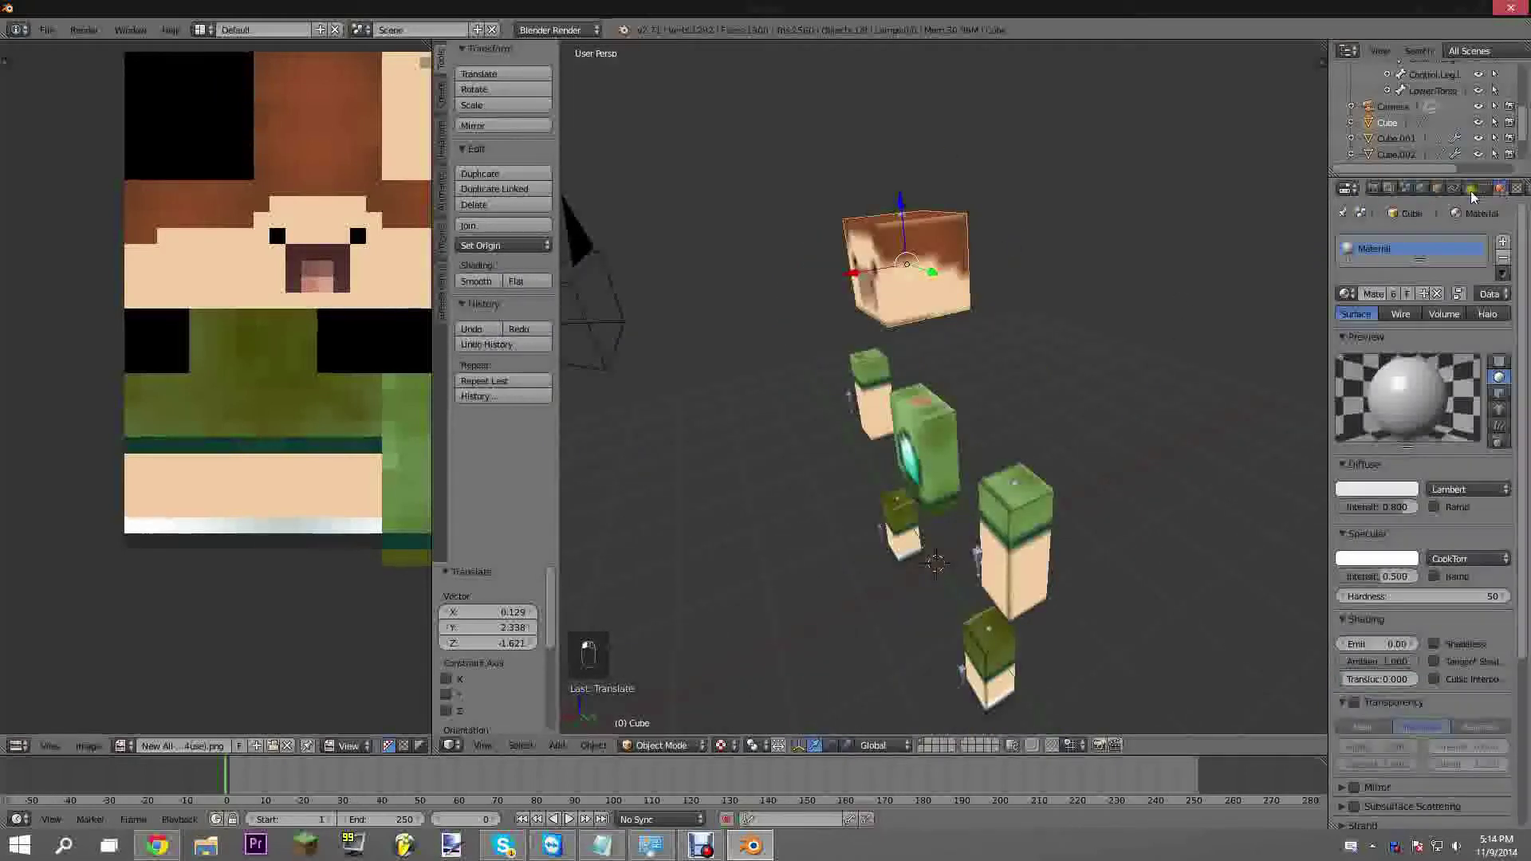
{"action": "left_click", "coordinate": [1516, 190]}
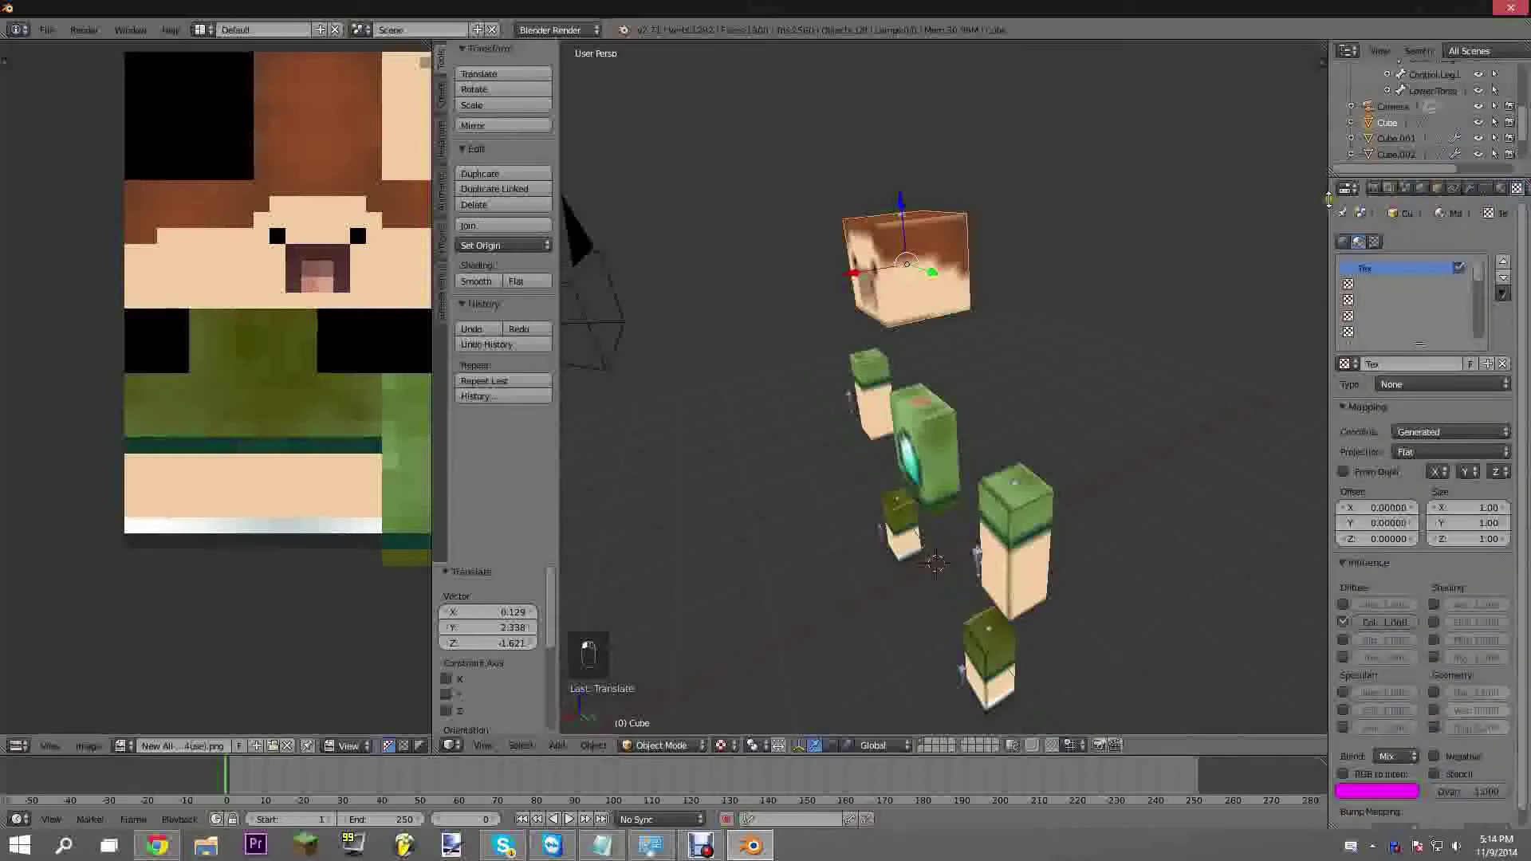
{"action": "left_click_drag", "start_coordinate": [1333, 222], "coordinate": [1286, 225]}
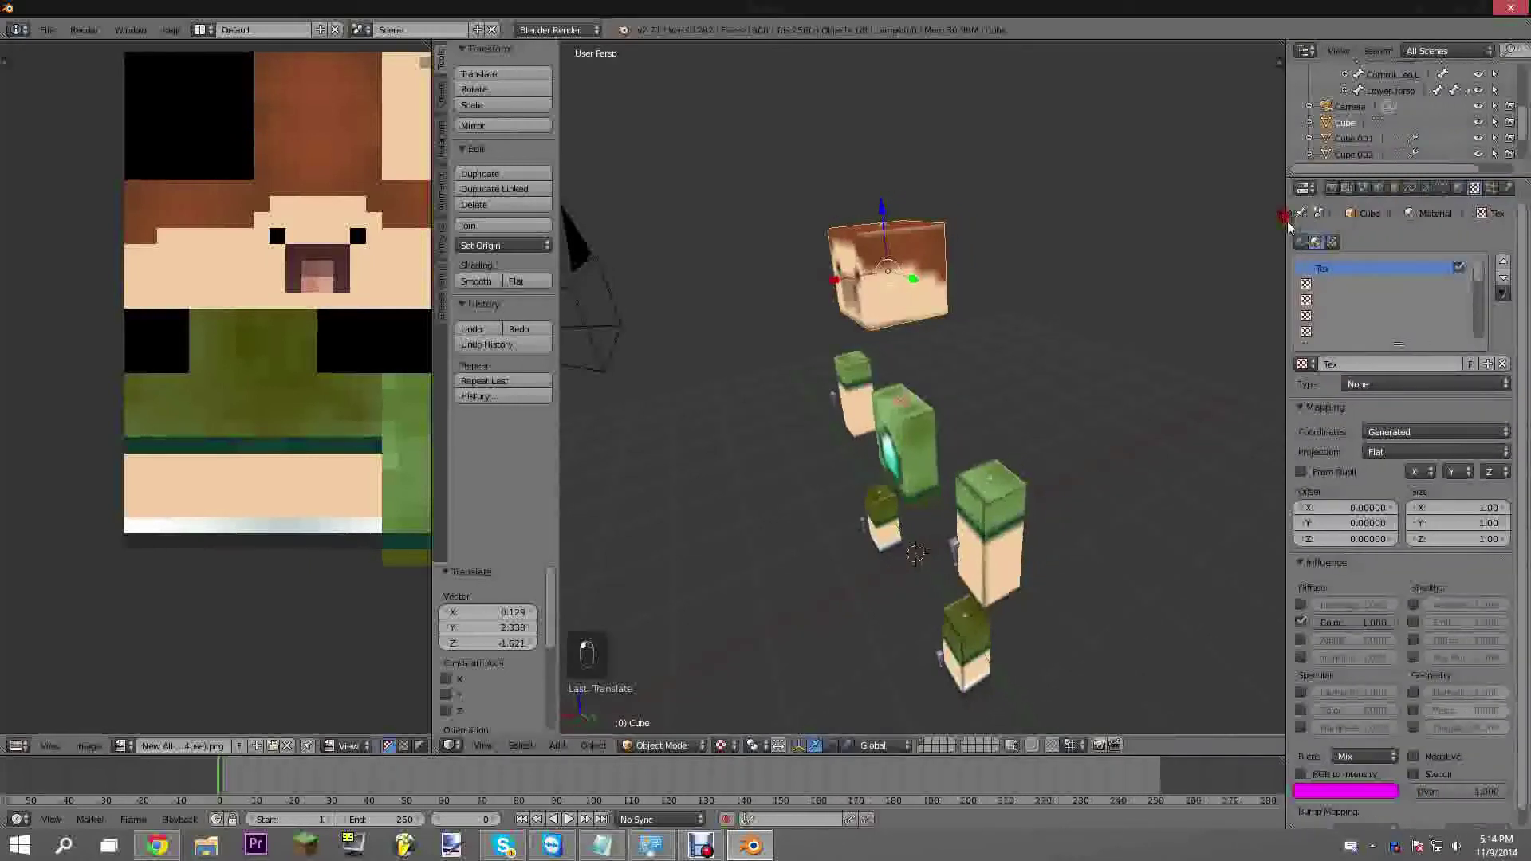
{"action": "left_click", "coordinate": [1362, 385]}
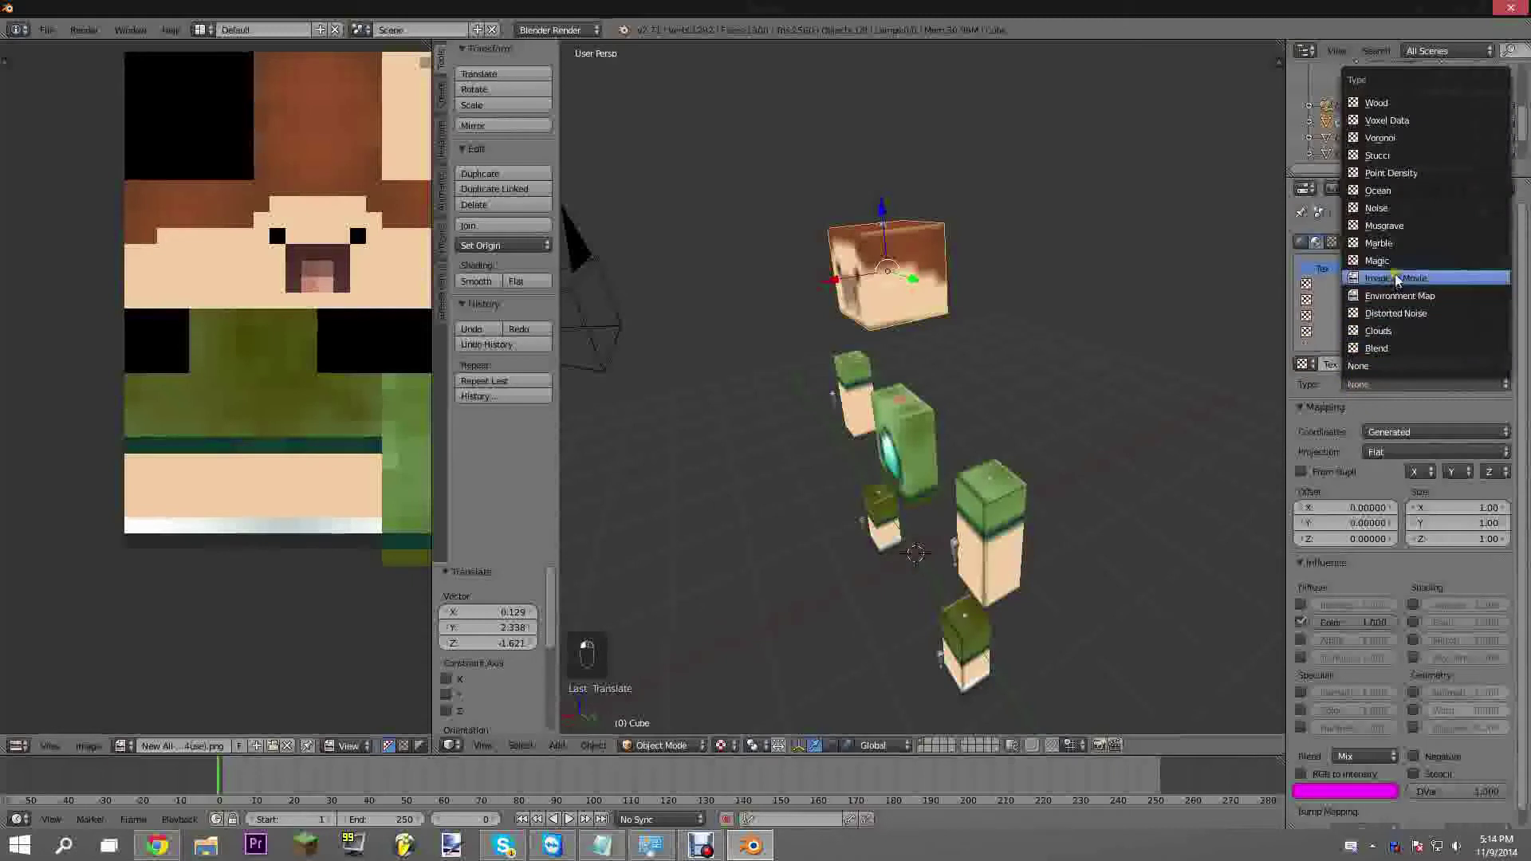
{"action": "left_click", "coordinate": [1379, 274]}
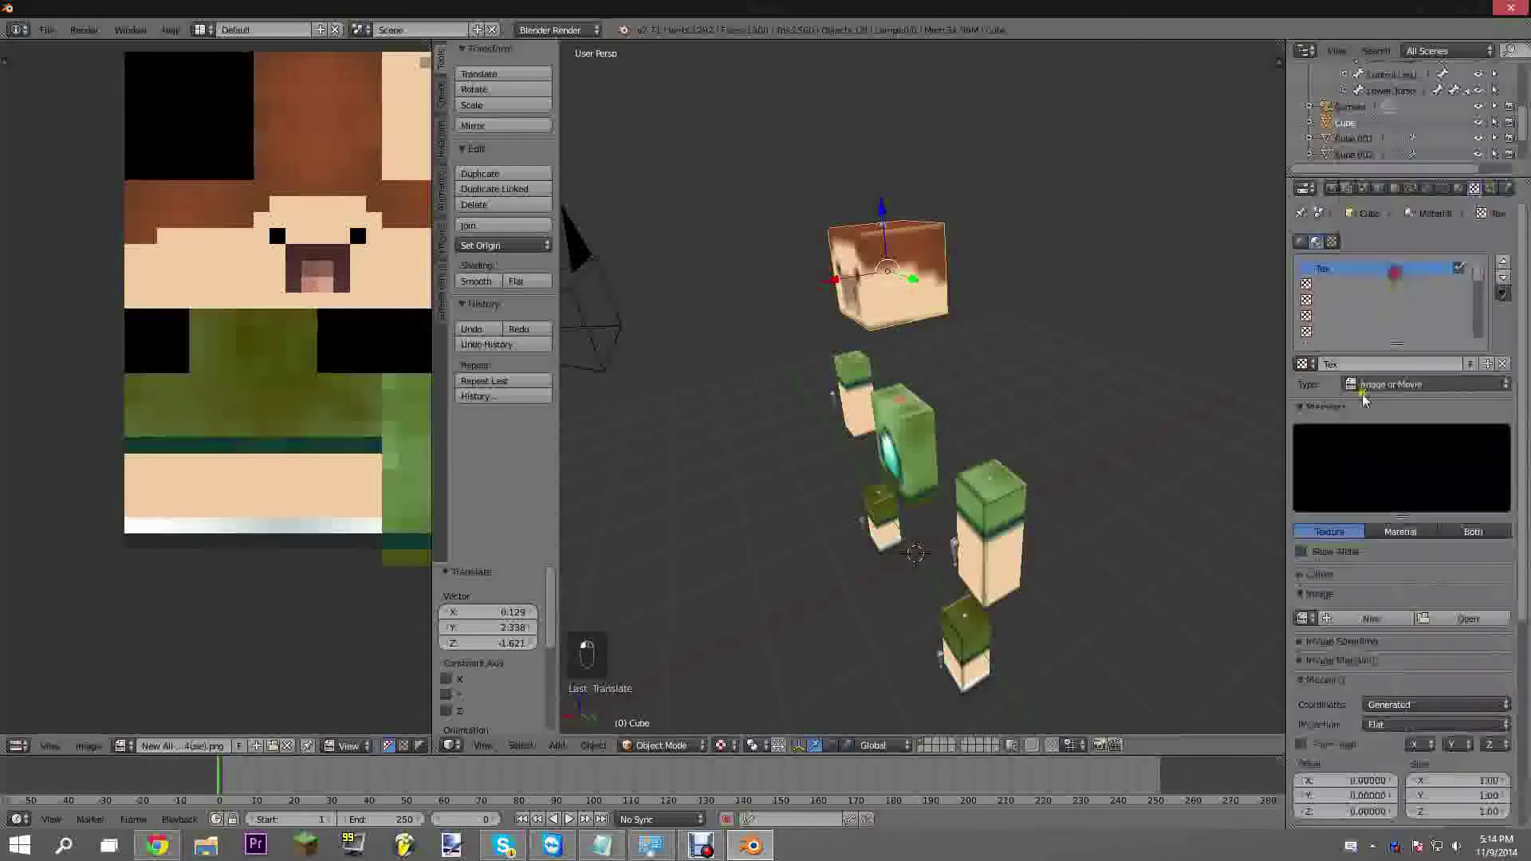
Assign the already loaded character skin PNG to the head's texture and render the camera view to check it
{"action": "left_click", "coordinate": [1302, 620]}
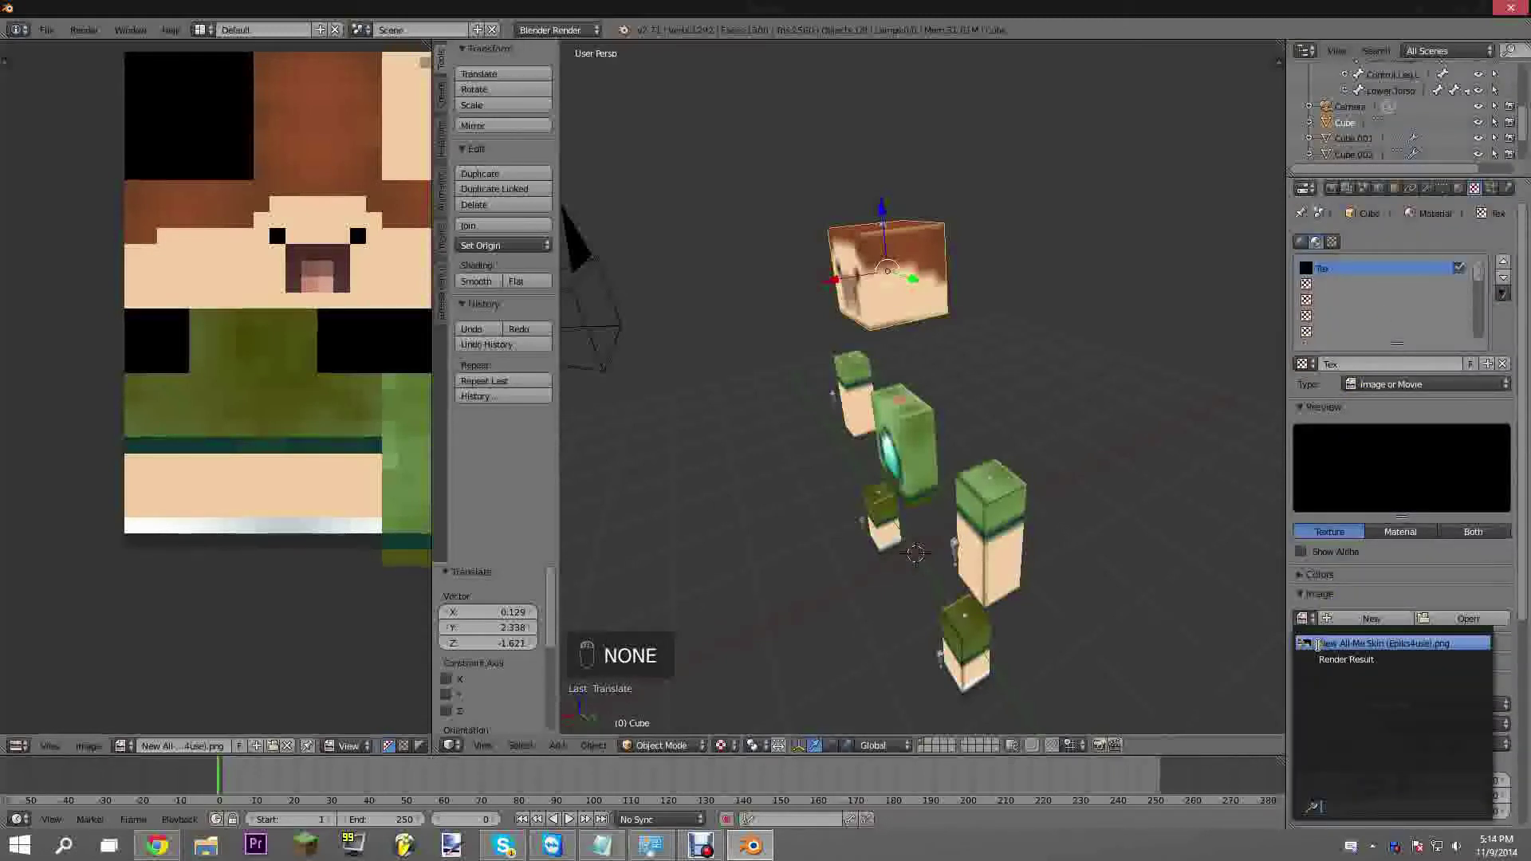
{"action": "left_click", "coordinate": [1372, 643]}
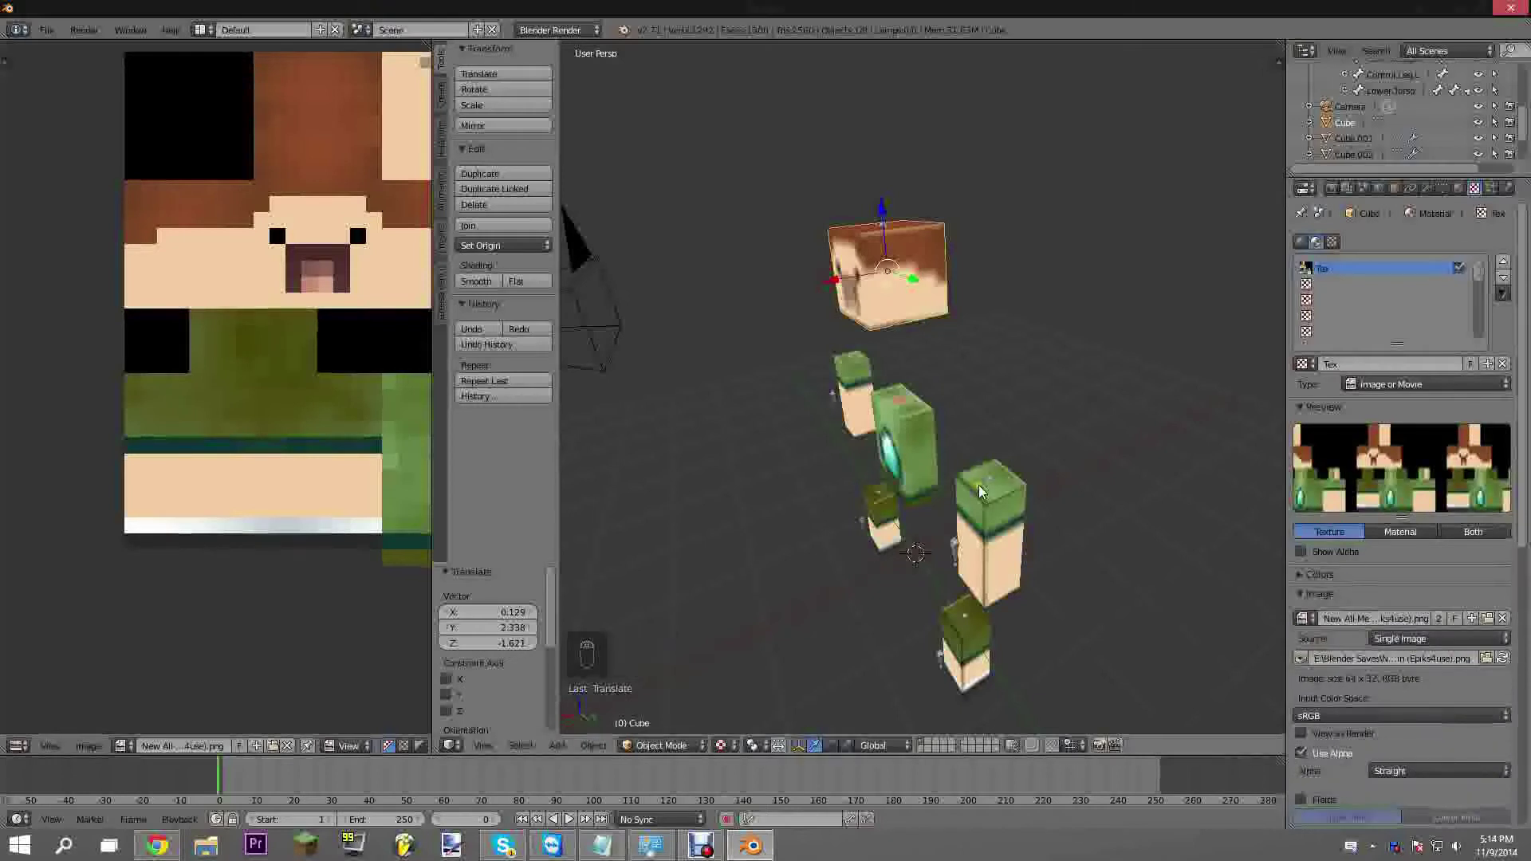
{"action": "key", "text": "F12"}
{"action": "scroll", "coordinate": [965, 483], "scroll_direction": "up", "scroll_amount": 8}
{"action": "scroll", "coordinate": [965, 482], "scroll_direction": "down", "scroll_amount": 5}
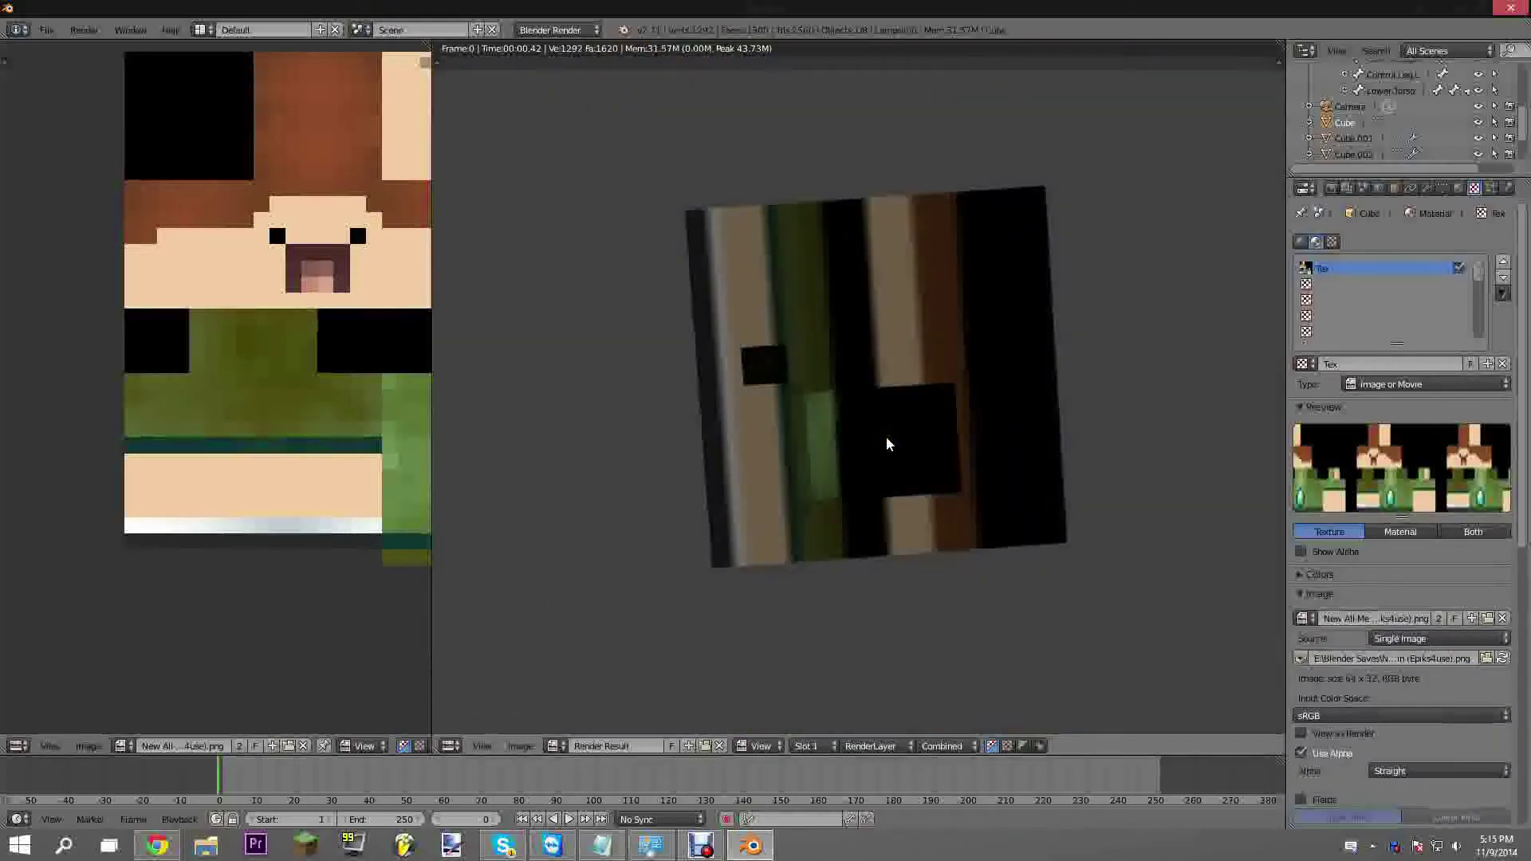
Set the head texture's mapping coordinates to UV and render the camera view to check the face
{"action": "scroll", "coordinate": [1380, 646], "scroll_direction": "down", "scroll_amount": 3}
{"action": "scroll", "coordinate": [1387, 638], "scroll_direction": "down", "scroll_amount": 4}
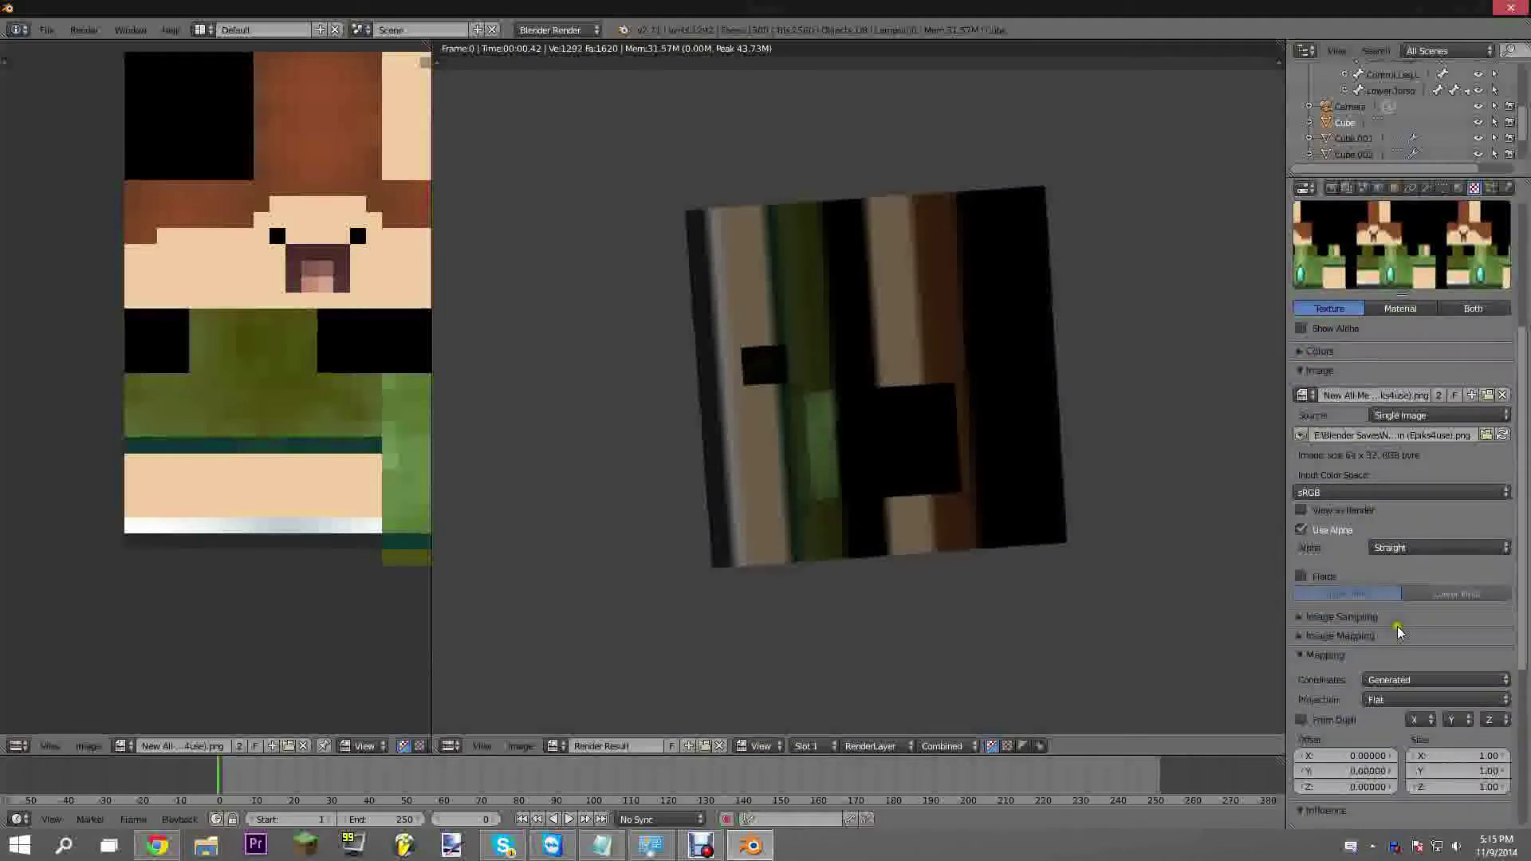
{"action": "scroll", "coordinate": [1359, 577], "scroll_direction": "down", "scroll_amount": 2}
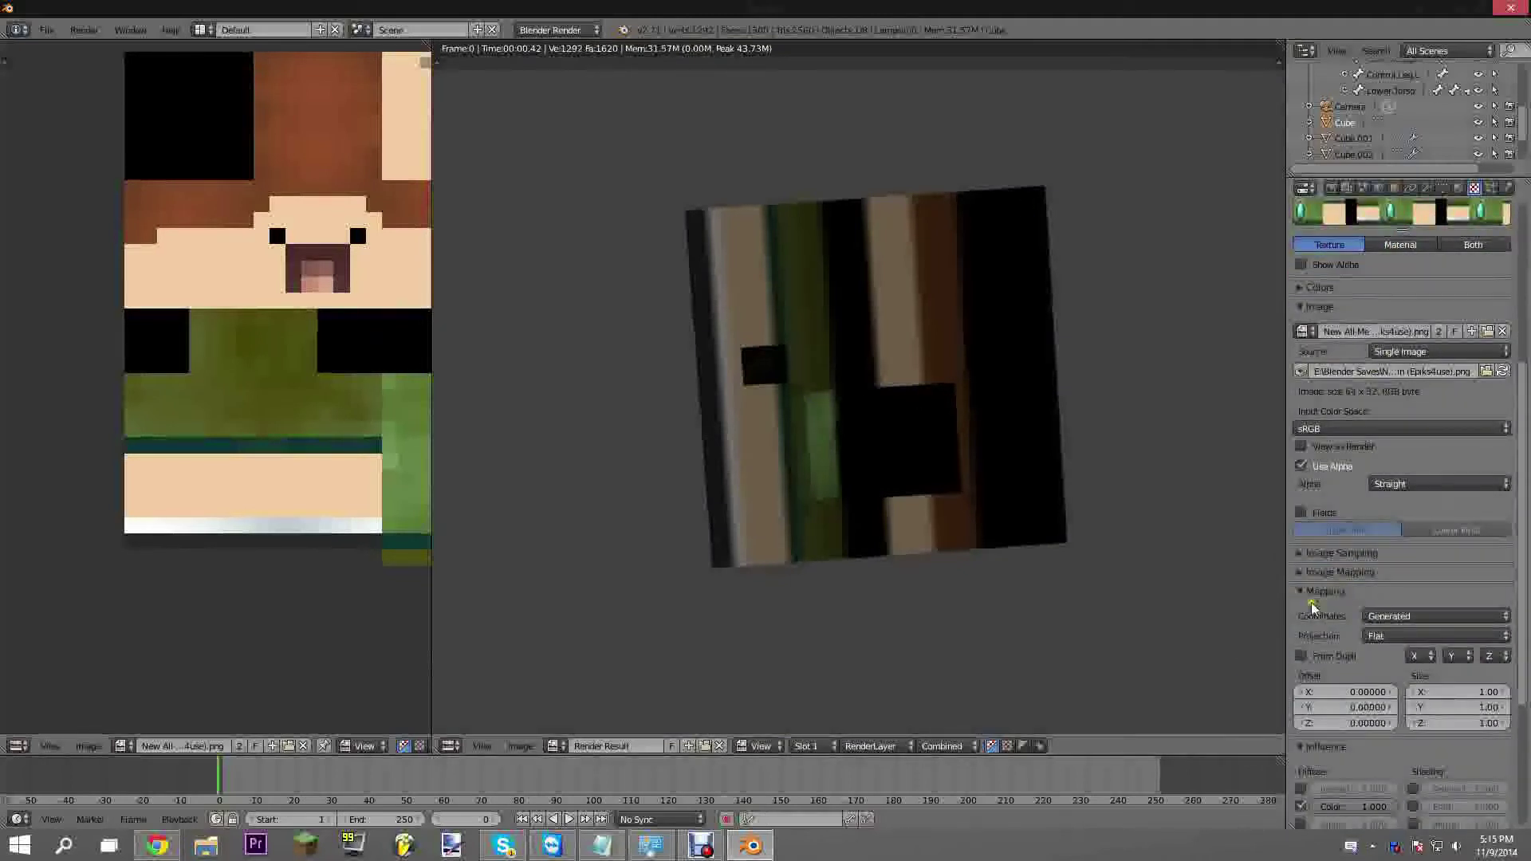
{"action": "left_click", "coordinate": [1388, 616]}
{"action": "left_click", "coordinate": [1367, 557]}
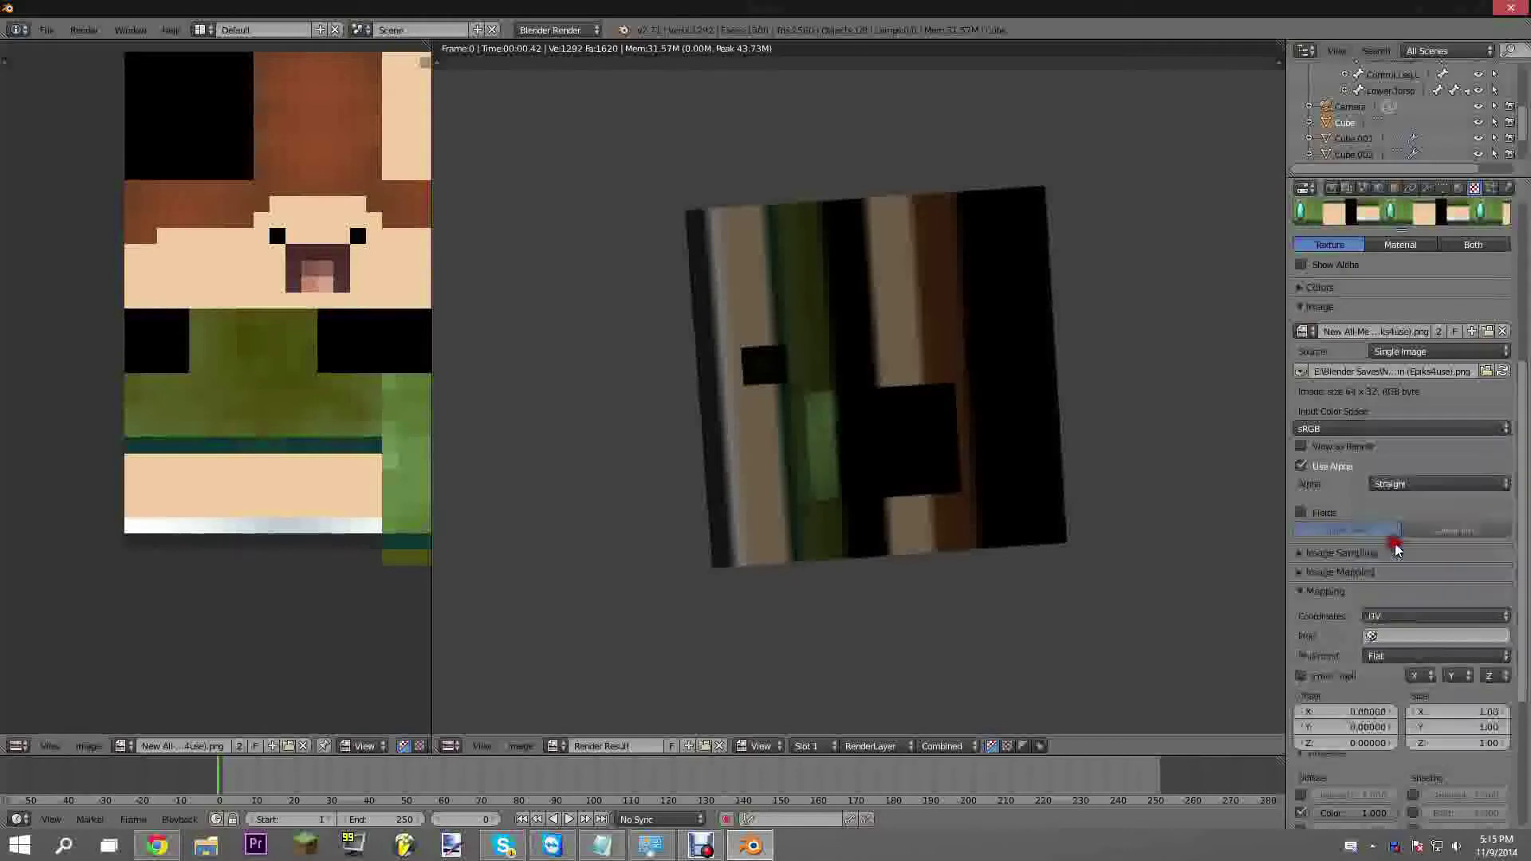
{"action": "key", "text": "F12"}
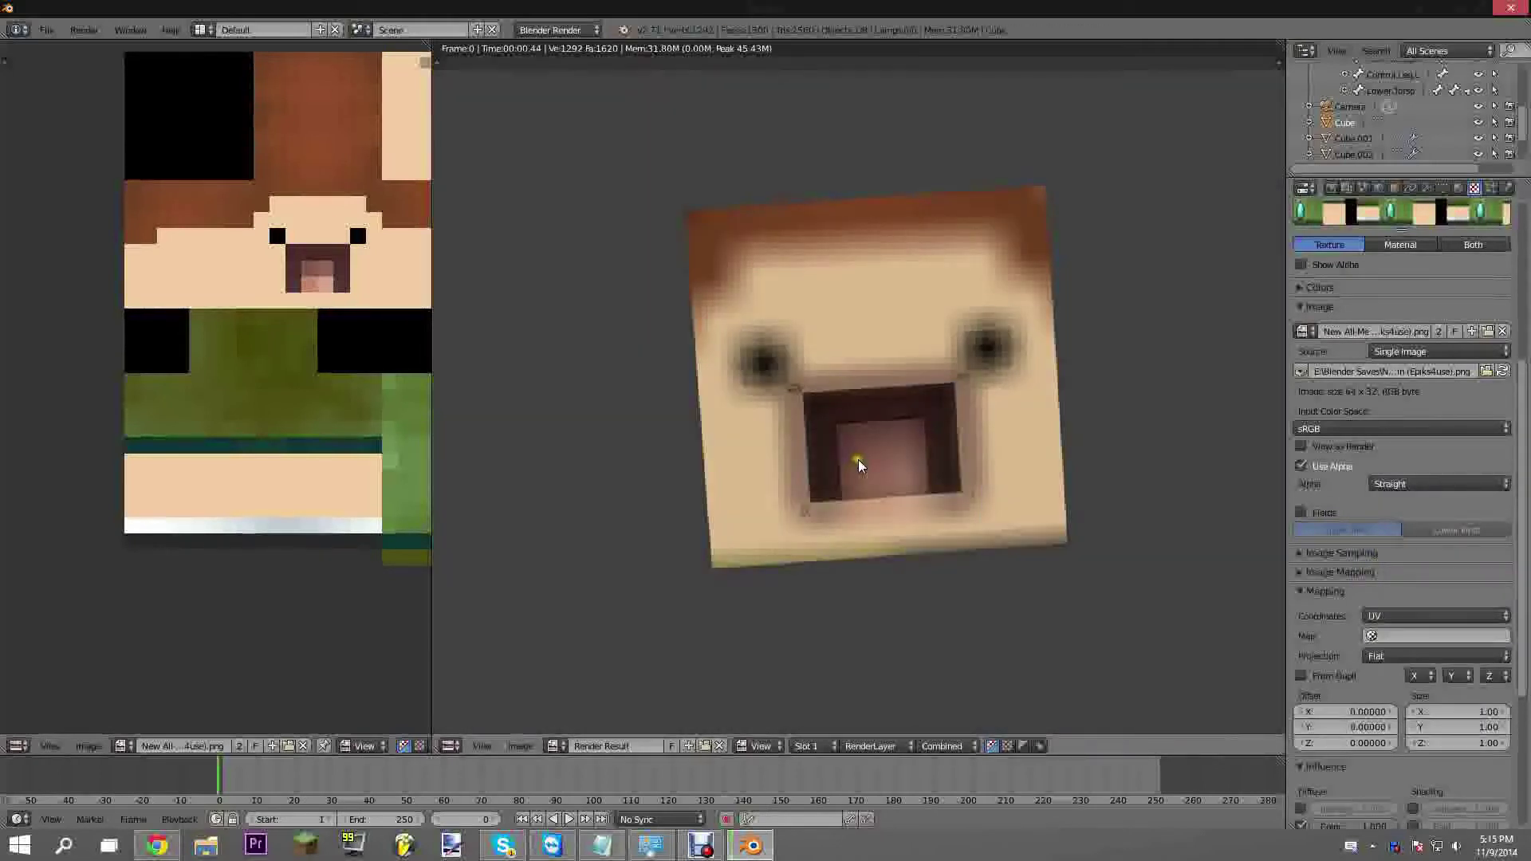
{"action": "scroll", "coordinate": [851, 470], "scroll_direction": "up", "scroll_amount": 6}
{"action": "scroll", "coordinate": [850, 472], "scroll_direction": "down", "scroll_amount": 7}
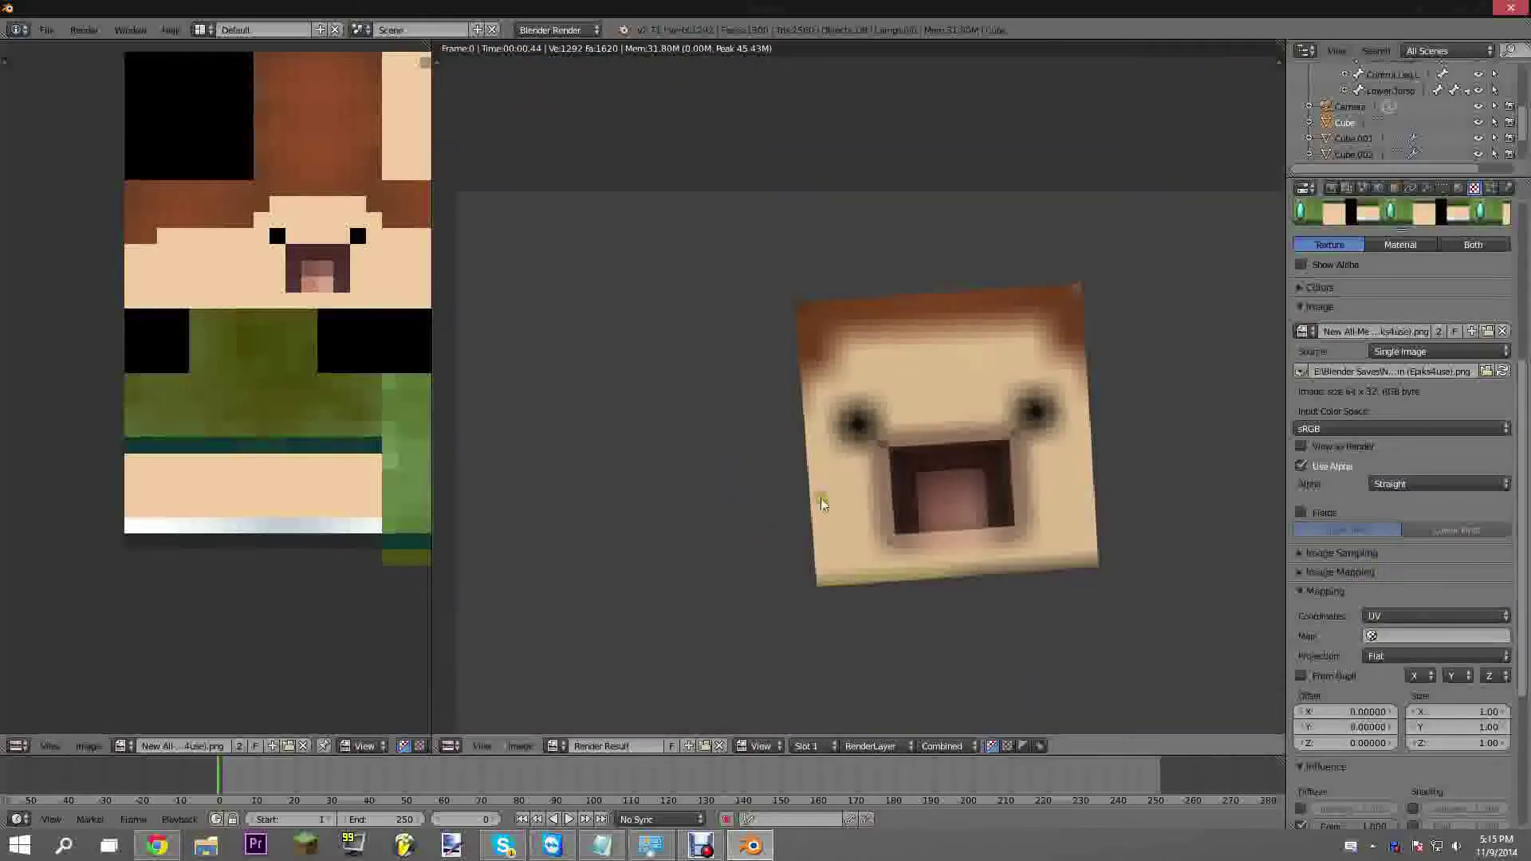
Disable Interpolation and set the filter size to 0.30 in the texture's image sampling, and render the view again
{"action": "left_click", "coordinate": [1318, 555]}
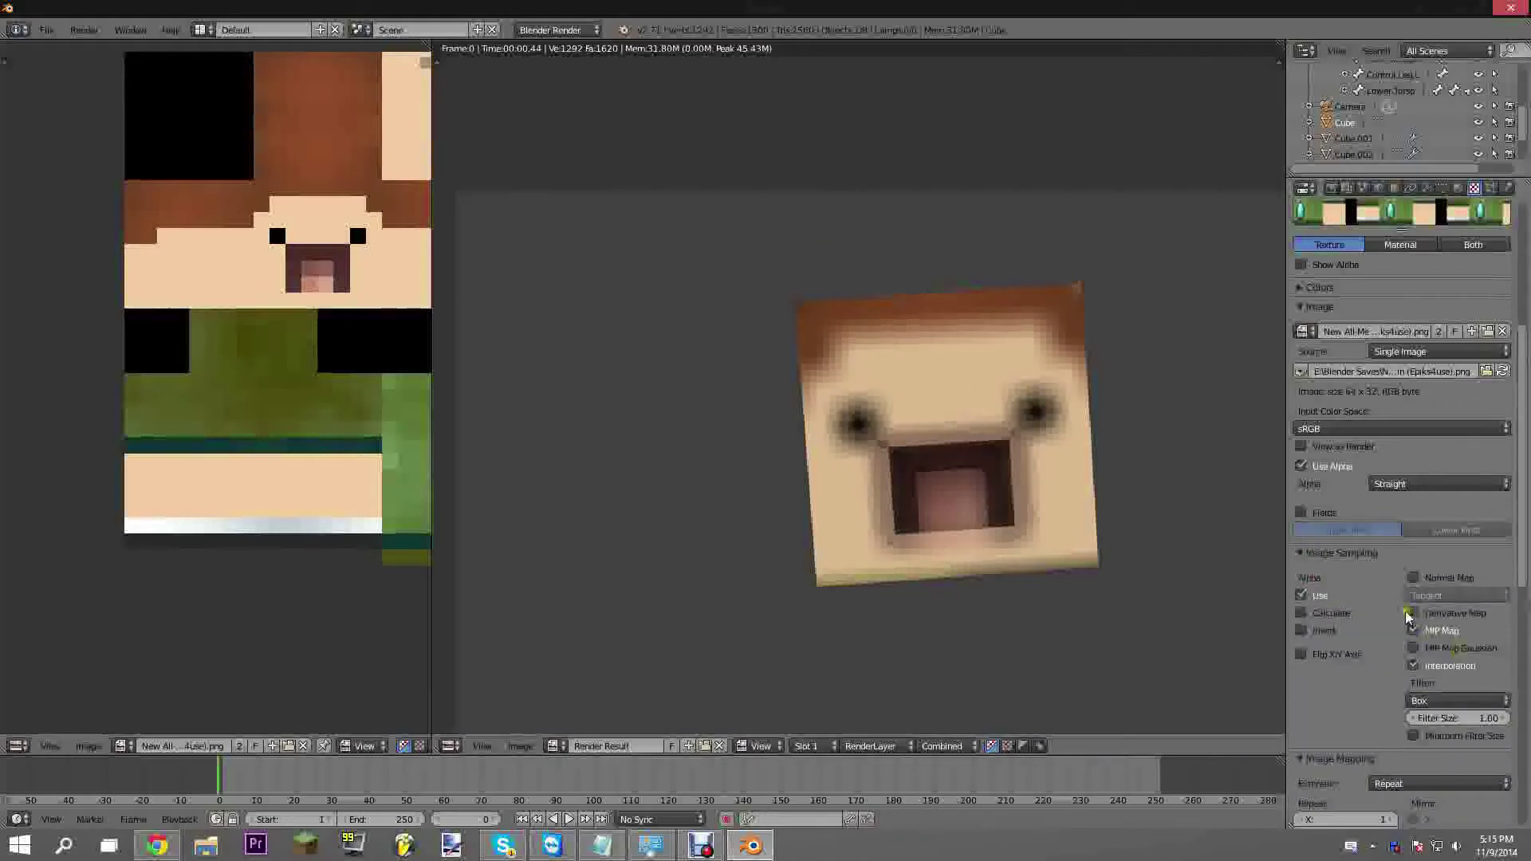
{"action": "left_click", "coordinate": [1412, 667]}
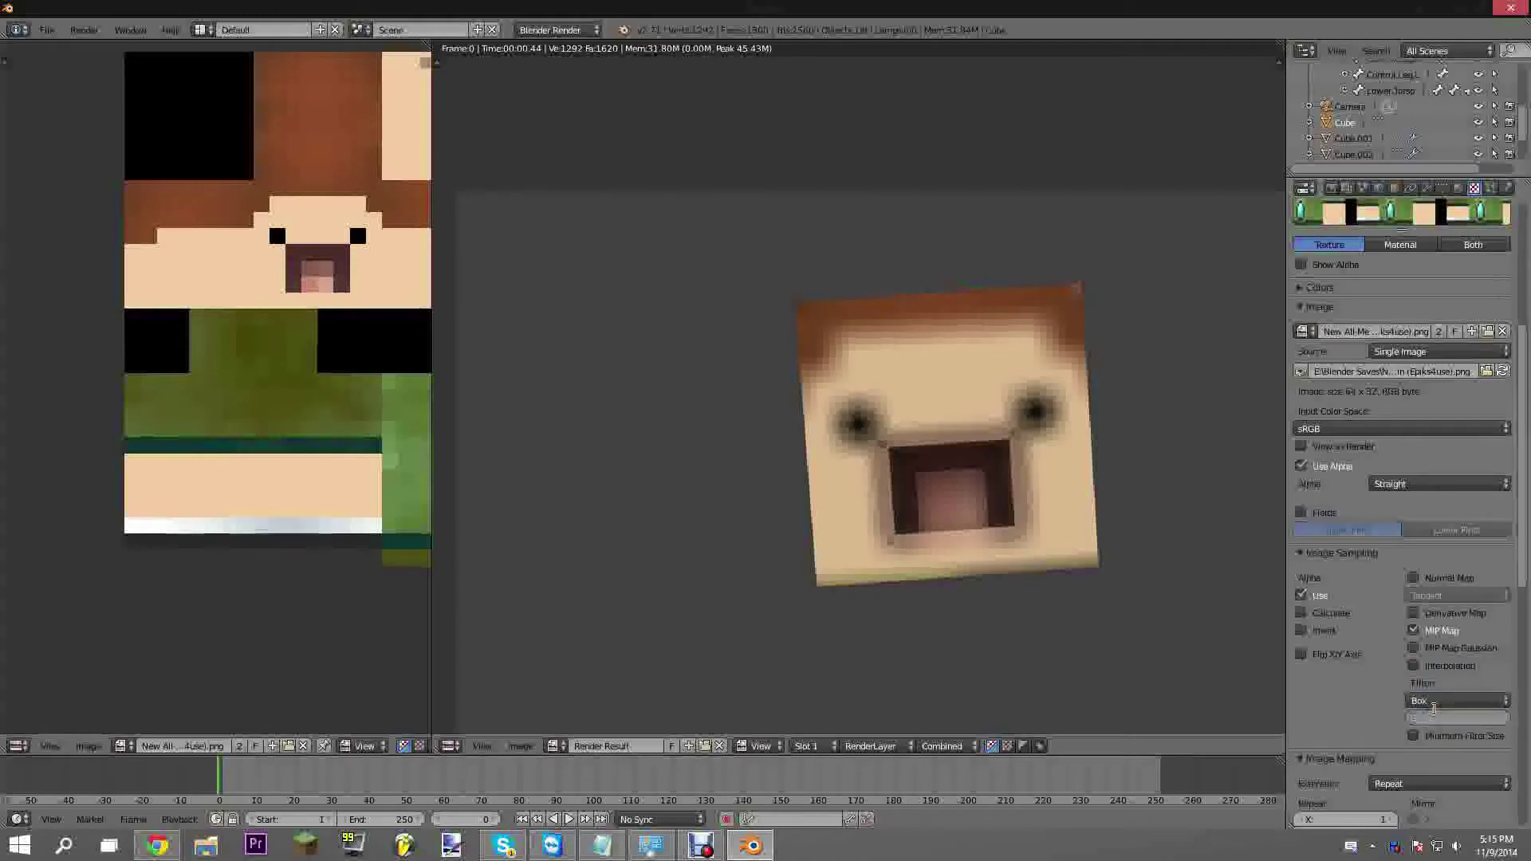
{"action": "key", "text": "F12"}
Examine the pixel edges, eye recesses and mouth border closely in the rendered image and close the render
{"action": "scroll", "coordinate": [871, 479], "scroll_direction": "up", "scroll_amount": 5}
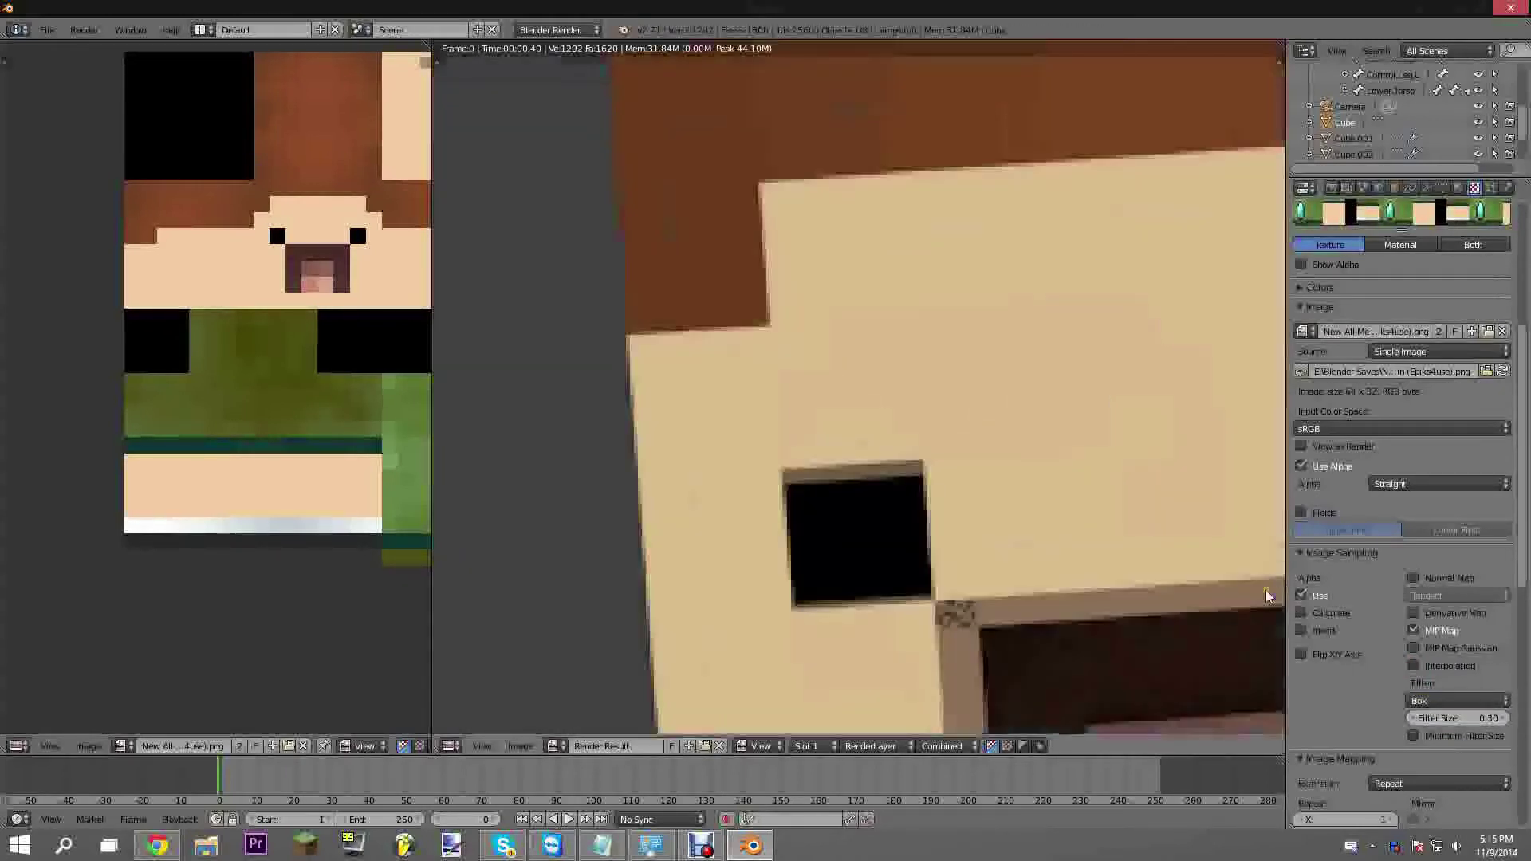
{"action": "middle_click_drag", "start_coordinate": [872, 480], "coordinate": [710, 140]}
{"action": "scroll", "coordinate": [712, 183], "scroll_direction": "down", "scroll_amount": 6}
{"action": "middle_click_drag", "start_coordinate": [714, 202], "coordinate": [750, 295]}
{"action": "scroll", "coordinate": [785, 326], "scroll_direction": "up", "scroll_amount": 5}
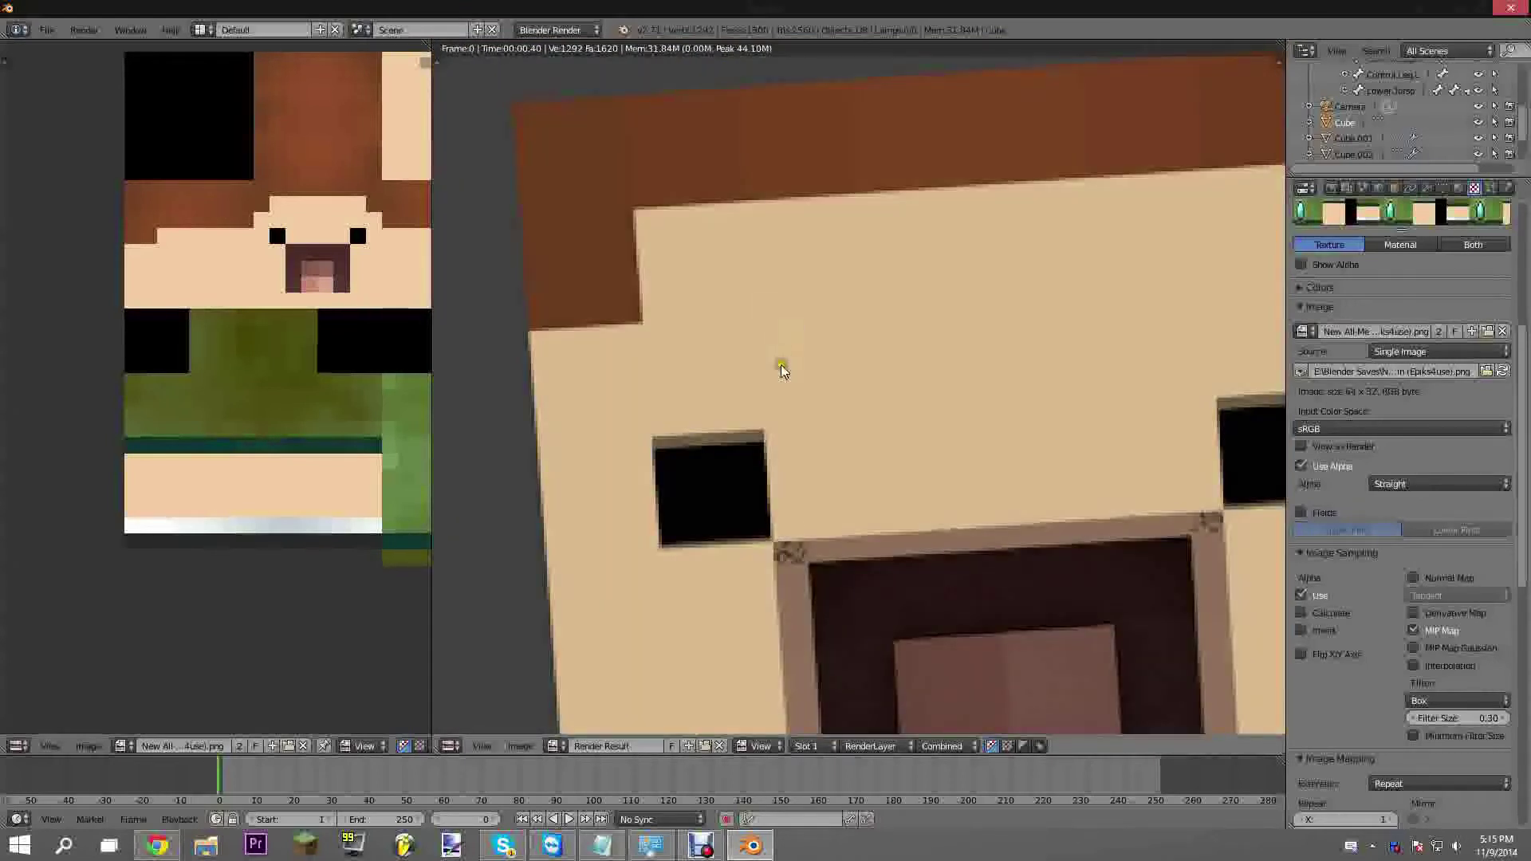
{"action": "middle_click_drag", "start_coordinate": [781, 369], "coordinate": [728, 314]}
{"action": "middle_click_drag", "start_coordinate": [796, 497], "coordinate": [807, 361]}
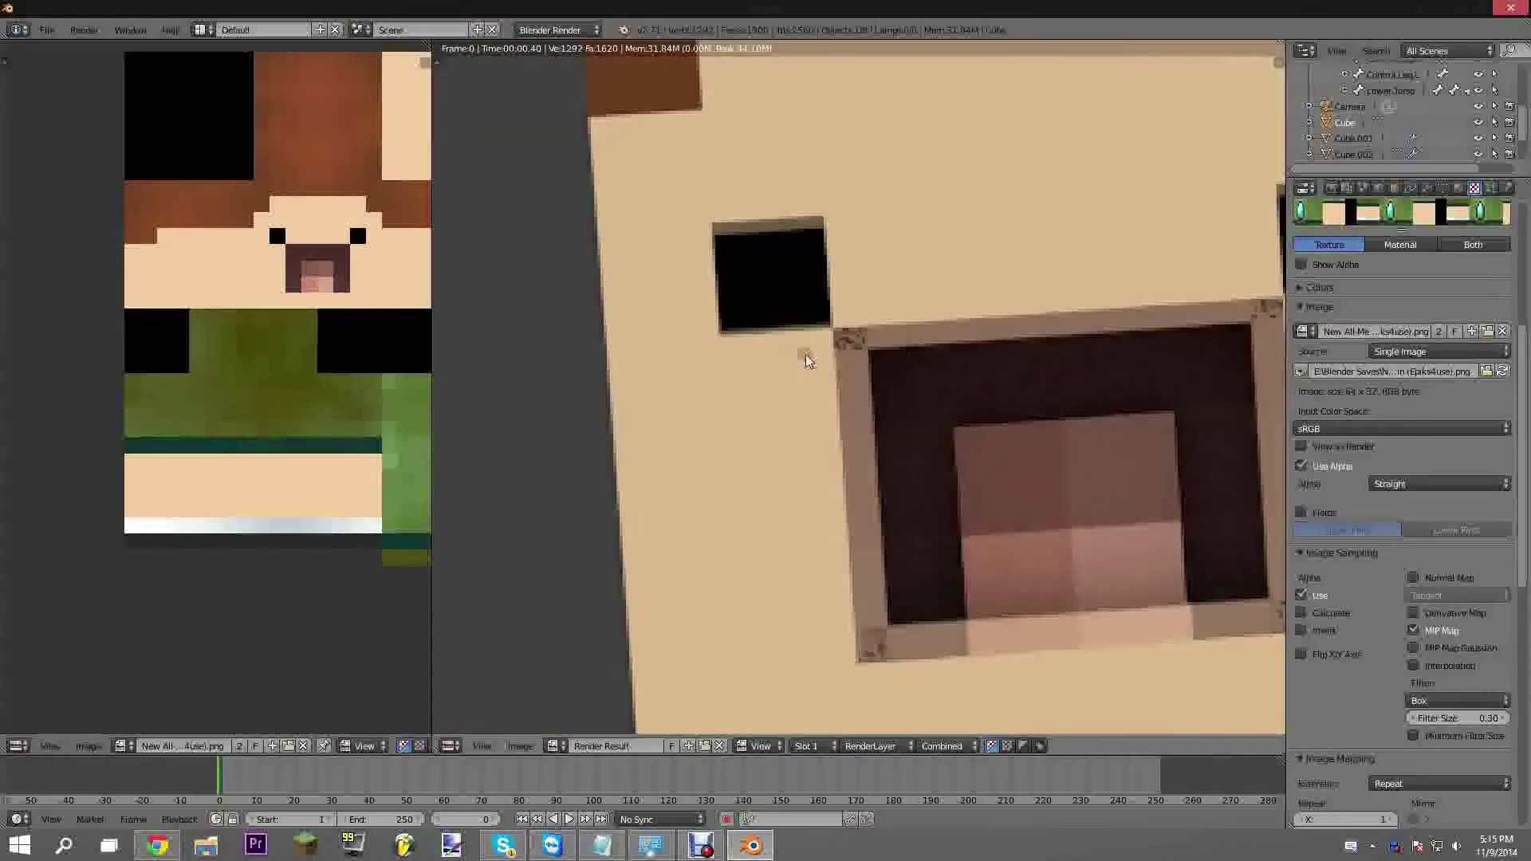
{"action": "scroll", "coordinate": [801, 258], "scroll_direction": "up", "scroll_amount": 1}
{"action": "scroll", "coordinate": [845, 262], "scroll_direction": "down", "scroll_amount": 2}
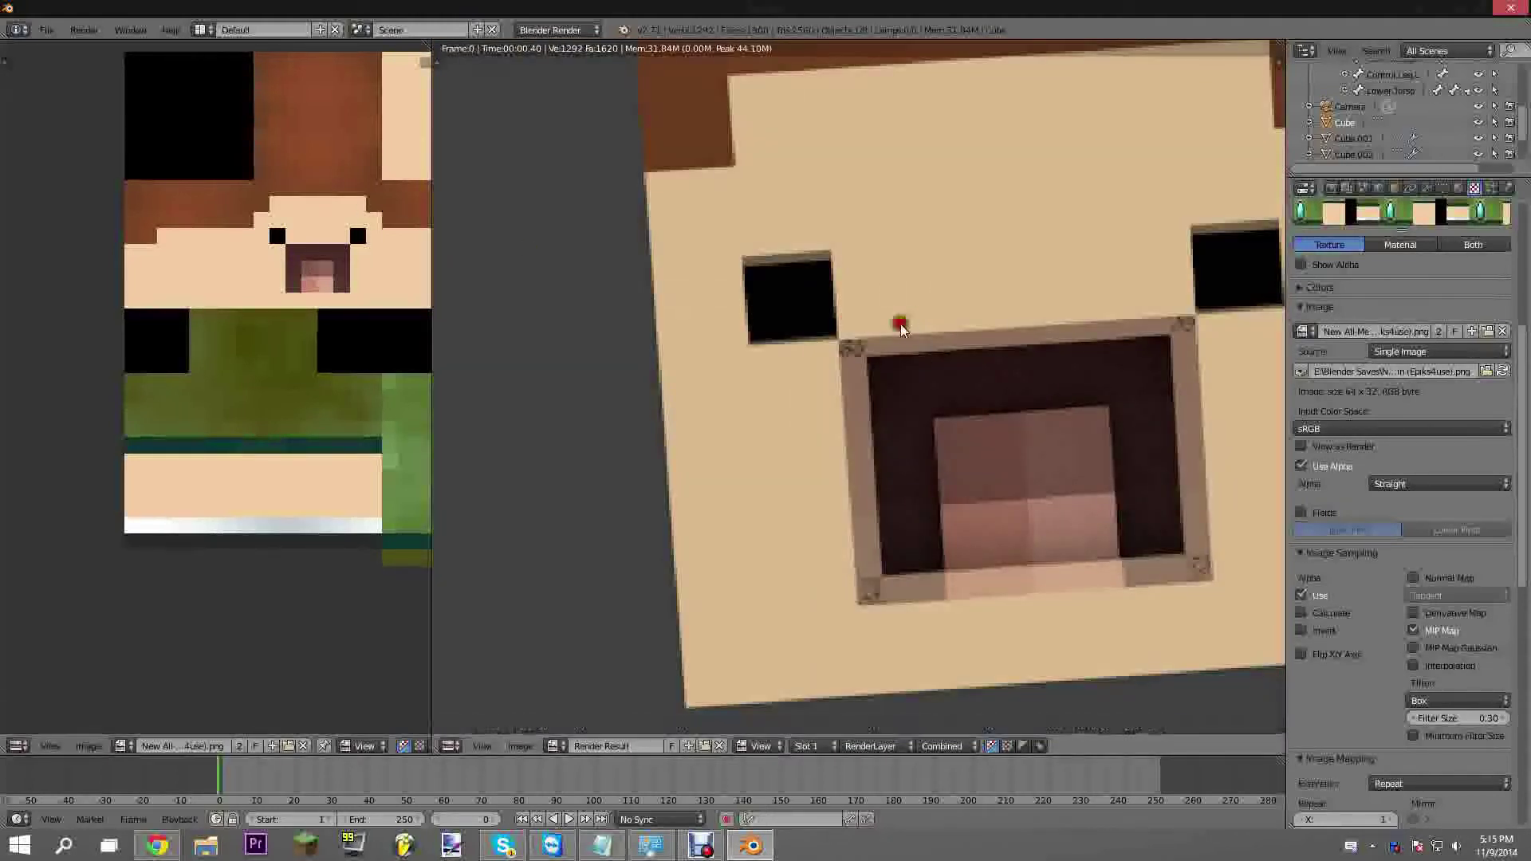
{"action": "key", "text": "Escape"}
Enter Edit Mode on the head and select the full ring of faces bordering the mouth opening
{"action": "middle_click_drag", "start_coordinate": [897, 332], "coordinate": [1016, 304]}
{"action": "scroll", "coordinate": [969, 535], "scroll_direction": "up", "scroll_amount": 2}
{"action": "scroll", "coordinate": [1016, 304], "scroll_direction": "up", "scroll_amount": 2}
{"action": "key", "text": "Tab"}
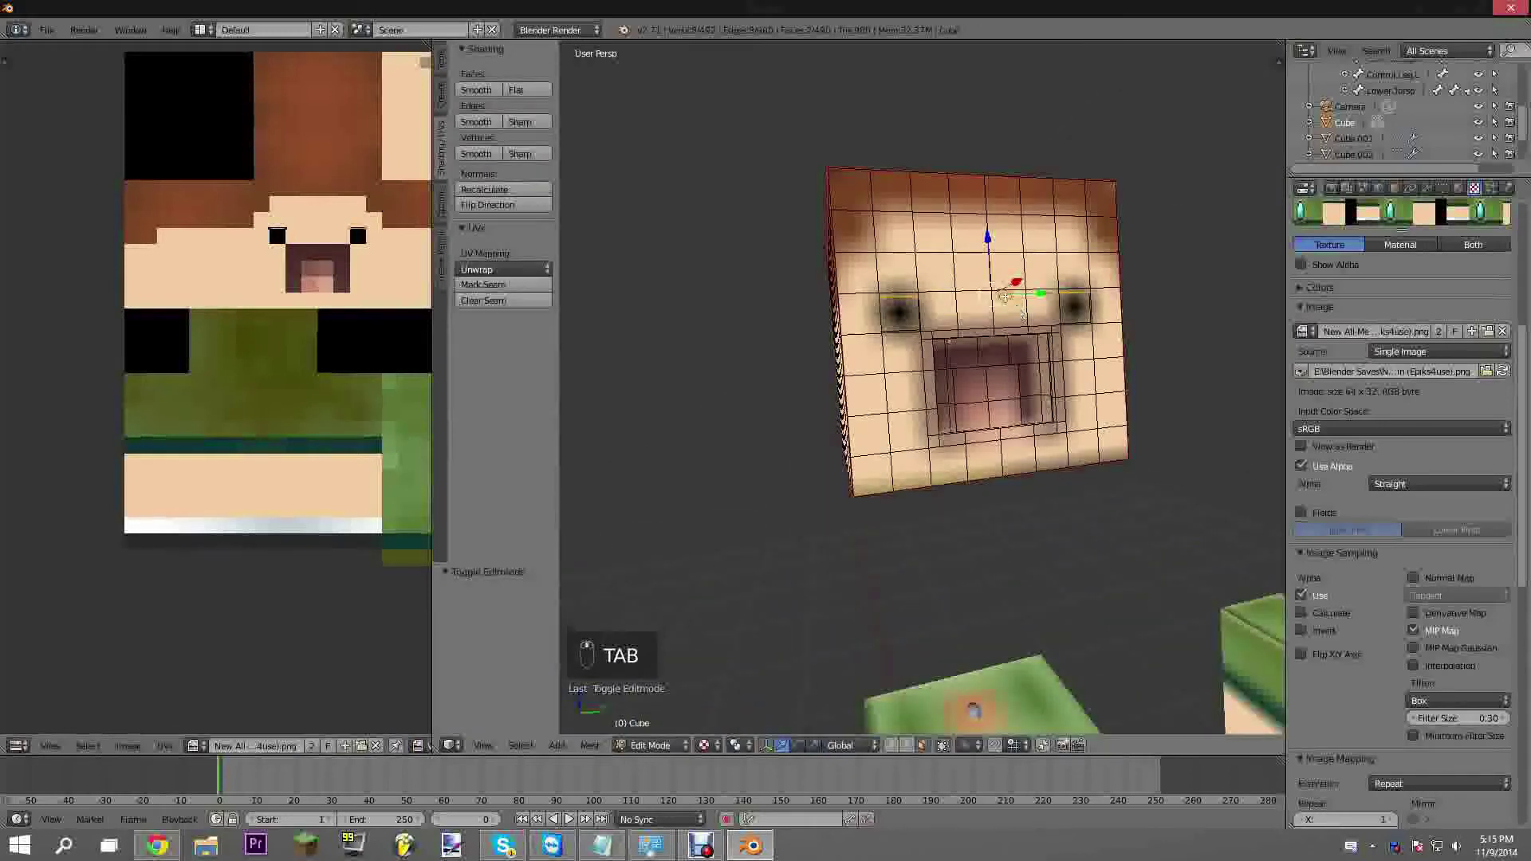
{"action": "scroll", "coordinate": [1003, 297], "scroll_direction": "up", "scroll_amount": 5}
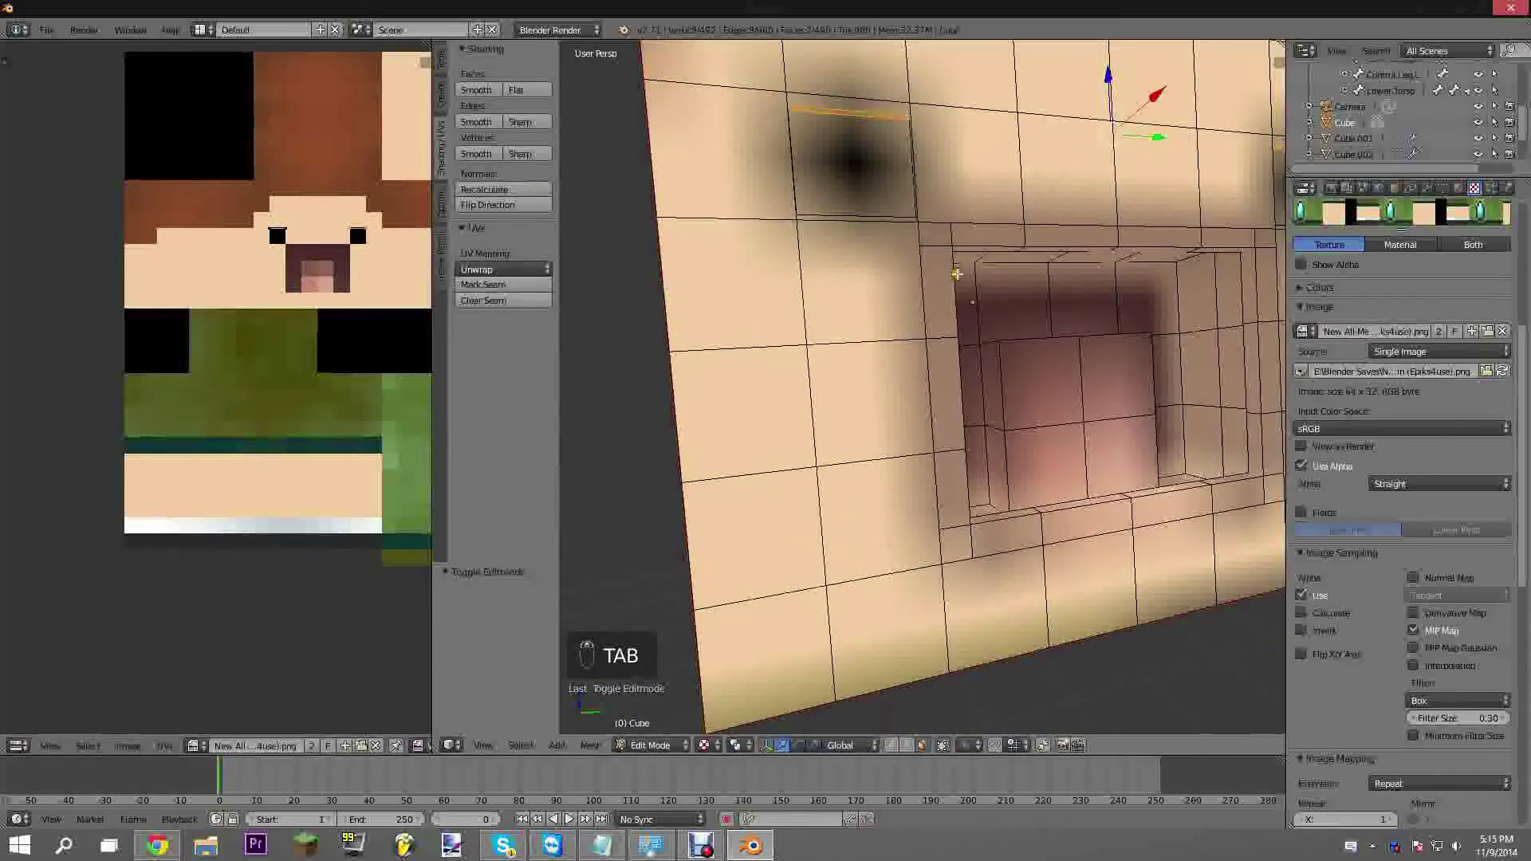
{"action": "right_click", "coordinate": [941, 276]}
{"action": "right_click", "coordinate": [946, 369], "text": "shift"}
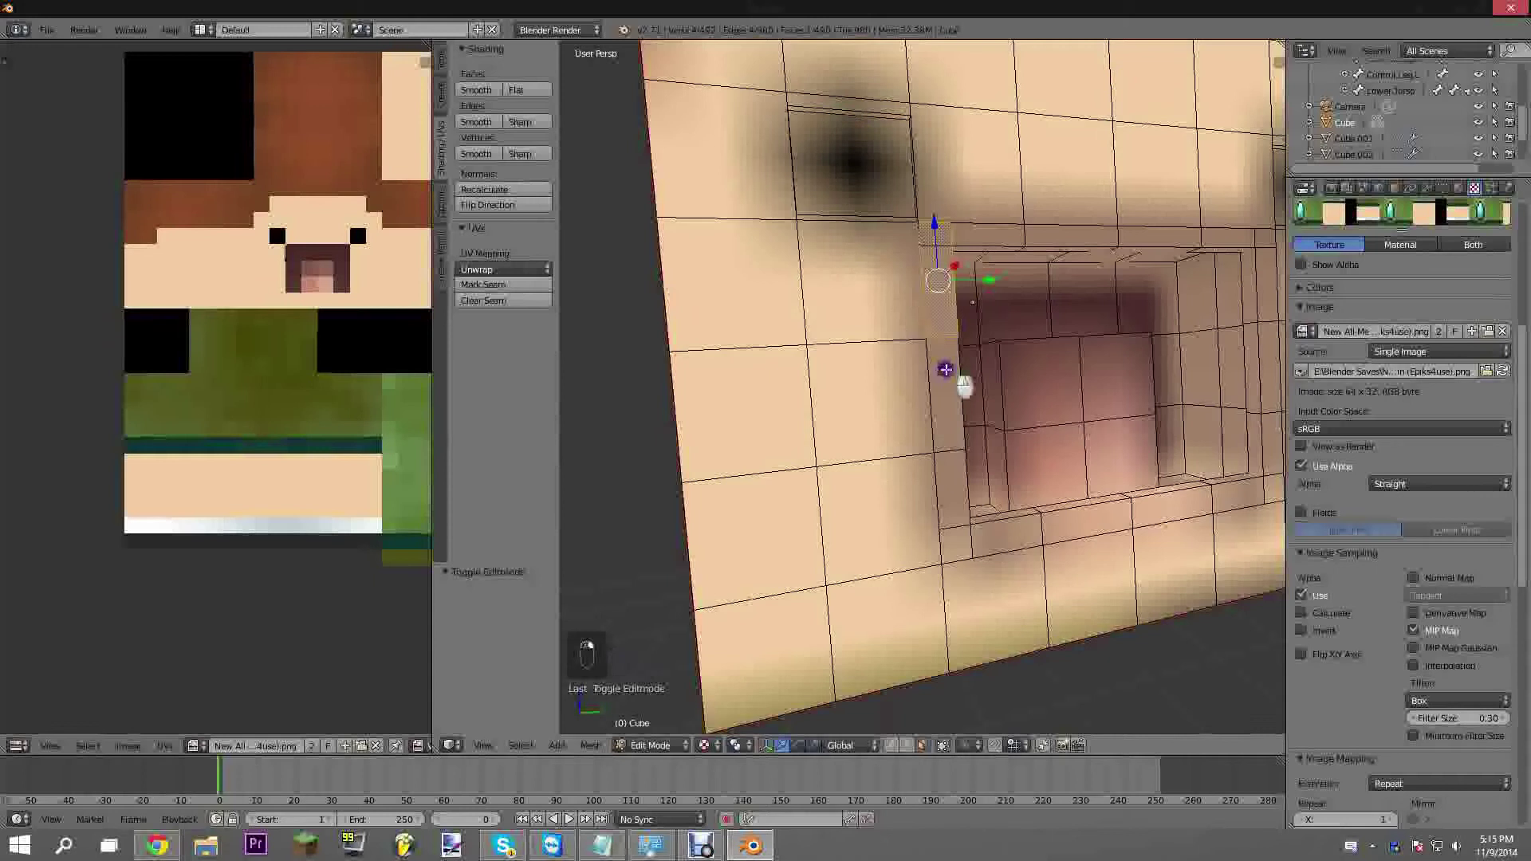
{"action": "right_click", "coordinate": [948, 517], "text": "shift"}
{"action": "right_click", "coordinate": [1008, 536], "text": "shift"}
{"action": "right_click", "coordinate": [1116, 514], "text": "shift"}
{"action": "right_click", "coordinate": [1170, 506], "text": "shift"}
{"action": "middle_click_drag", "start_coordinate": [1252, 485], "coordinate": [999, 530], "text": "shift"}
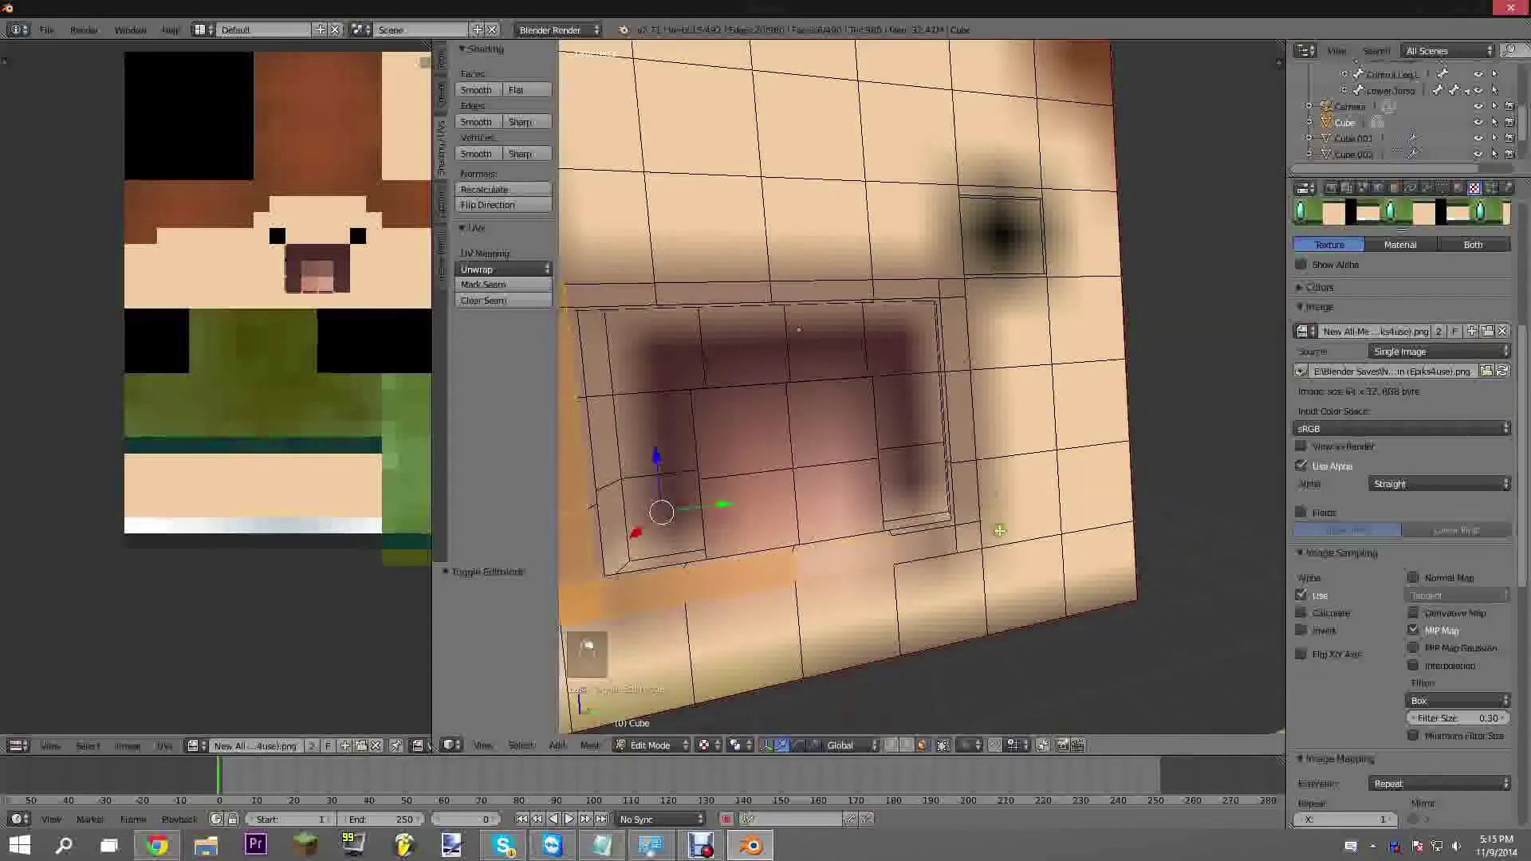
{"action": "right_click", "coordinate": [941, 543], "text": "shift"}
{"action": "right_click", "coordinate": [972, 484], "text": "shift"}
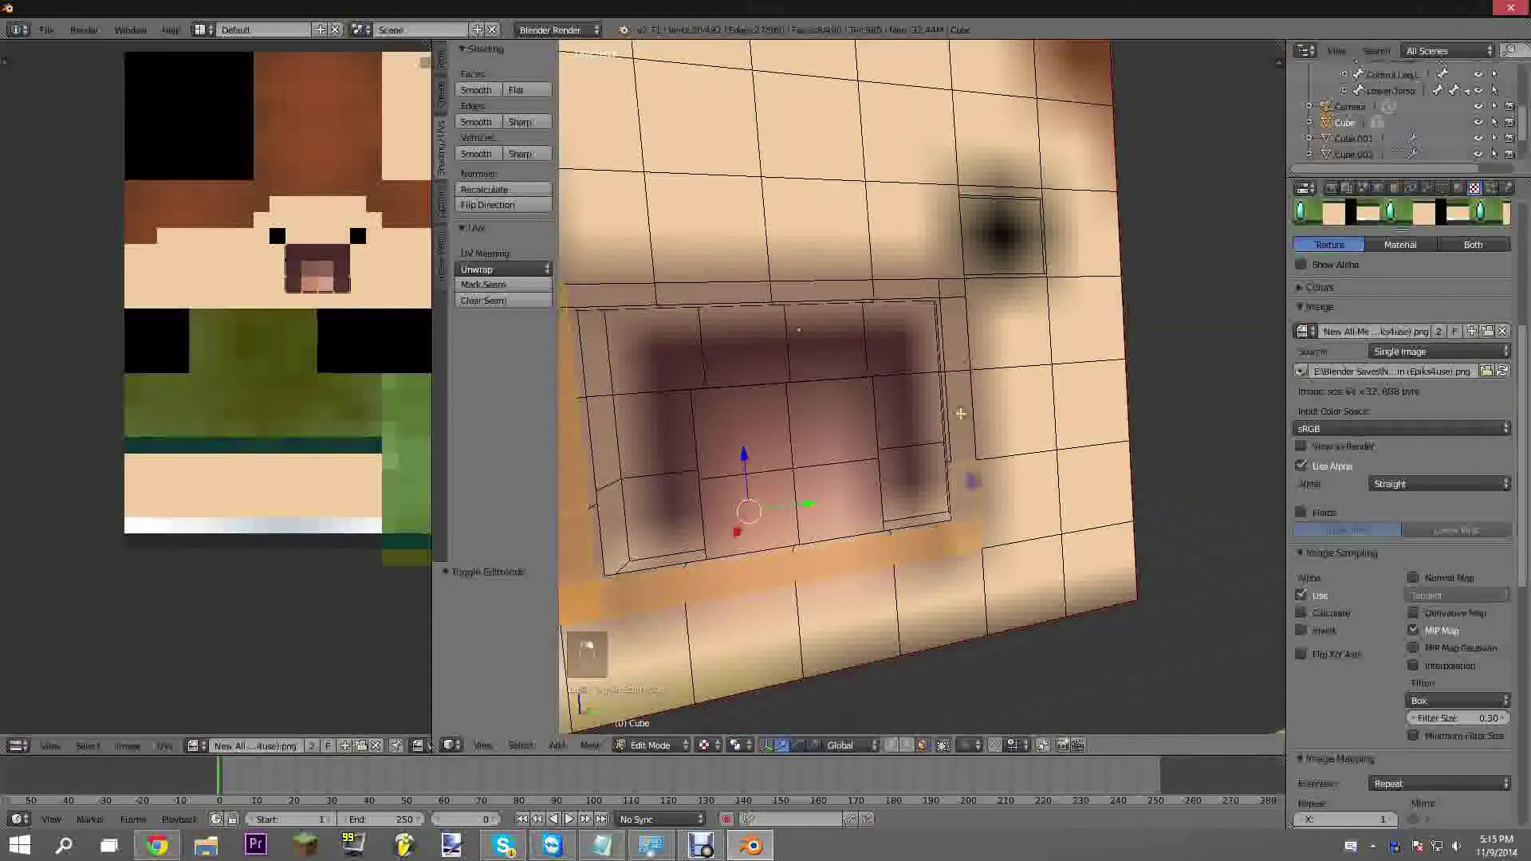
{"action": "right_click", "coordinate": [957, 334], "text": "shift"}
{"action": "right_click", "coordinate": [897, 285], "text": "shift"}
{"action": "right_click", "coordinate": [828, 295], "text": "shift"}
{"action": "right_click", "coordinate": [710, 293], "text": "shift"}
{"action": "right_click", "coordinate": [610, 300], "text": "shift"}
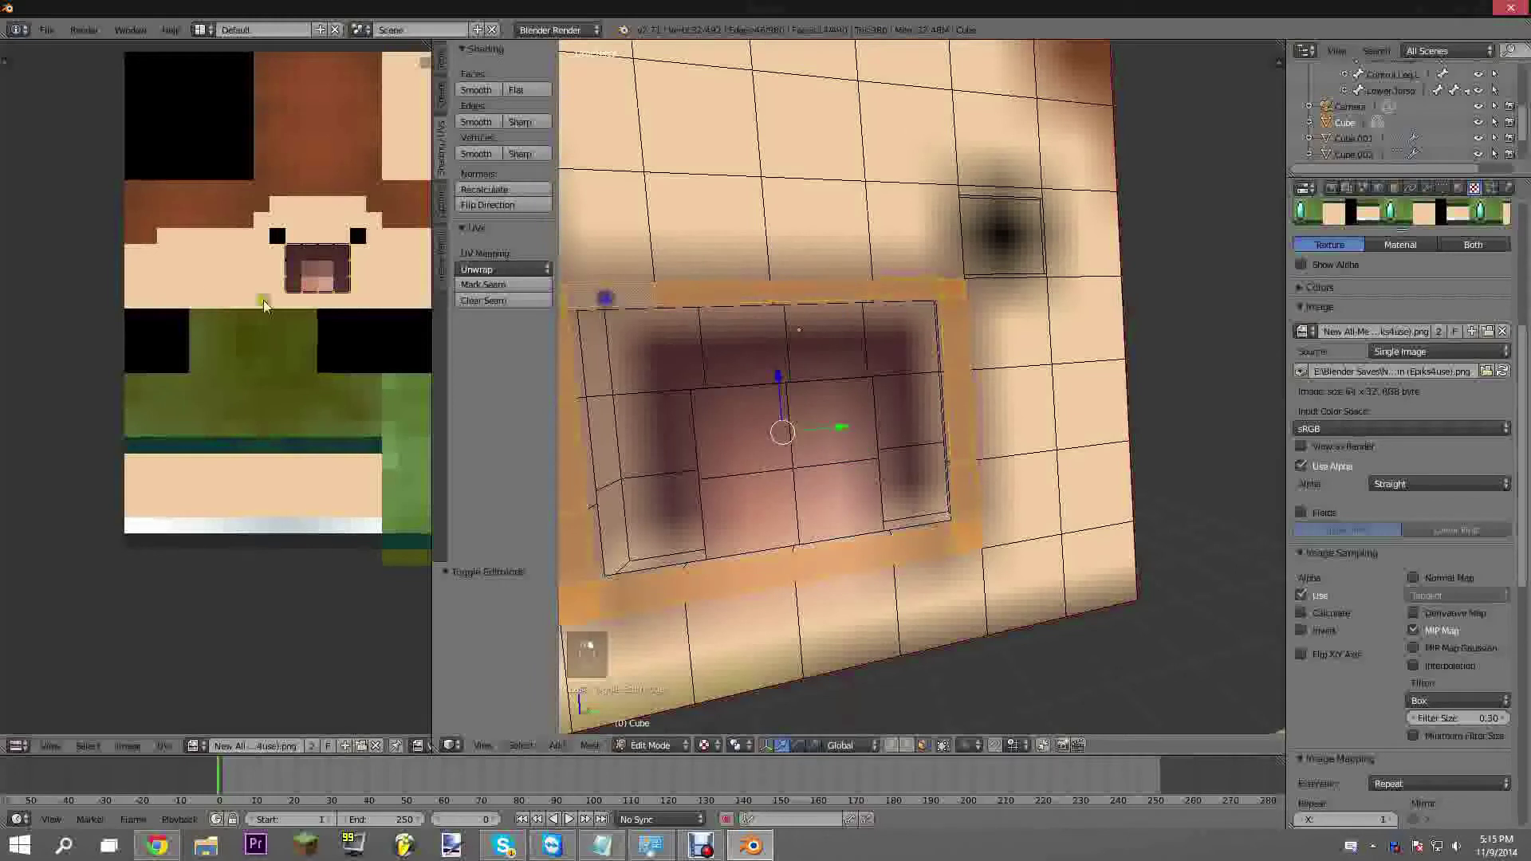
Move the UVs of the mouth's border faces off the mouth onto the plain skin area beside it
{"action": "scroll", "coordinate": [263, 305], "scroll_direction": "up", "scroll_amount": 4}
{"action": "middle_click_drag", "start_coordinate": [418, 486], "coordinate": [419, 489]}
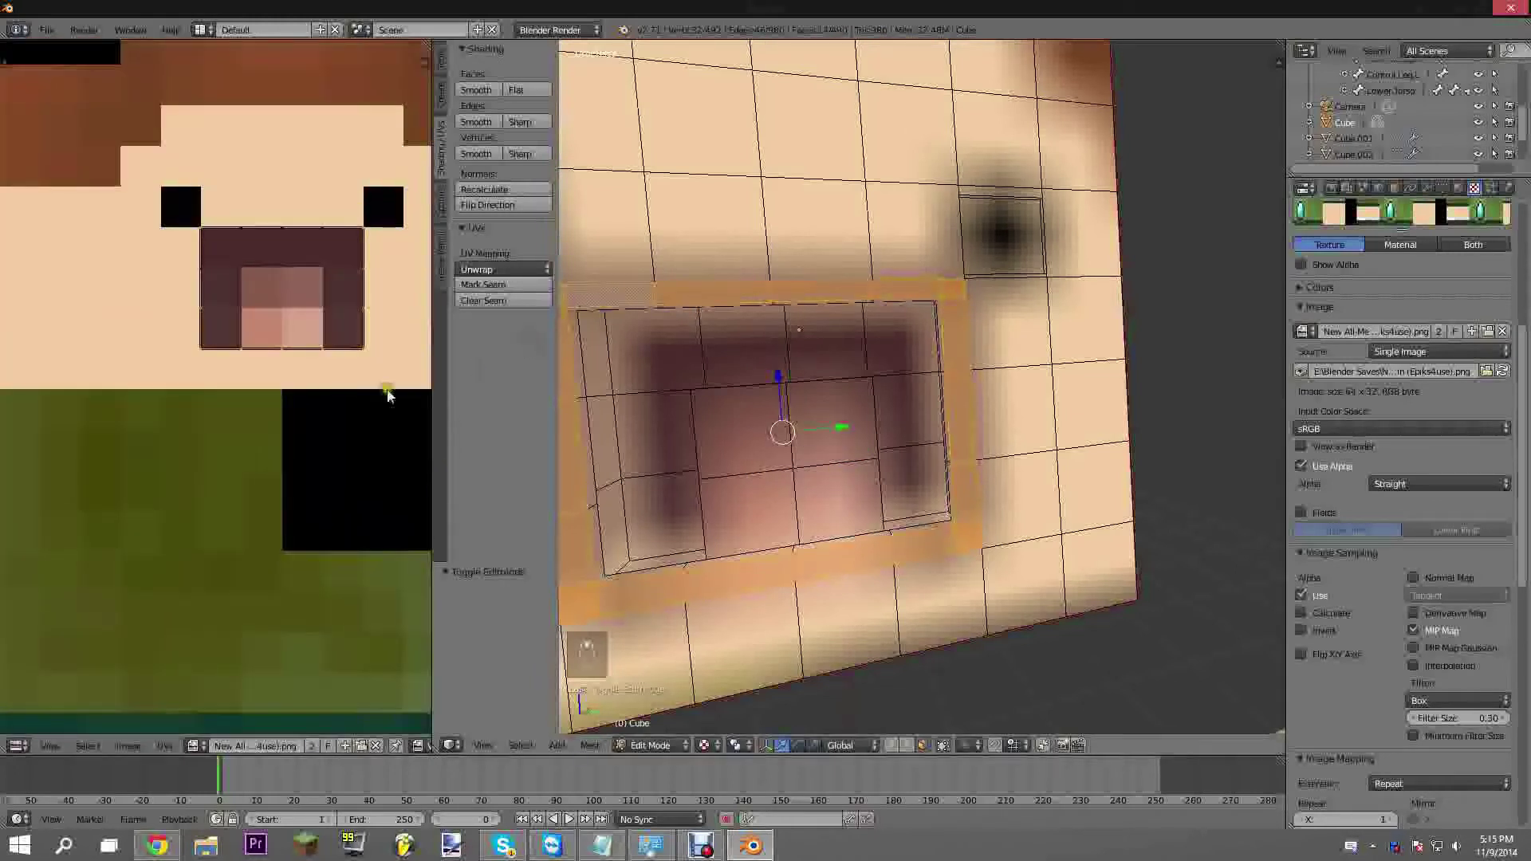
{"action": "middle_click_drag", "start_coordinate": [308, 354], "coordinate": [292, 428]}
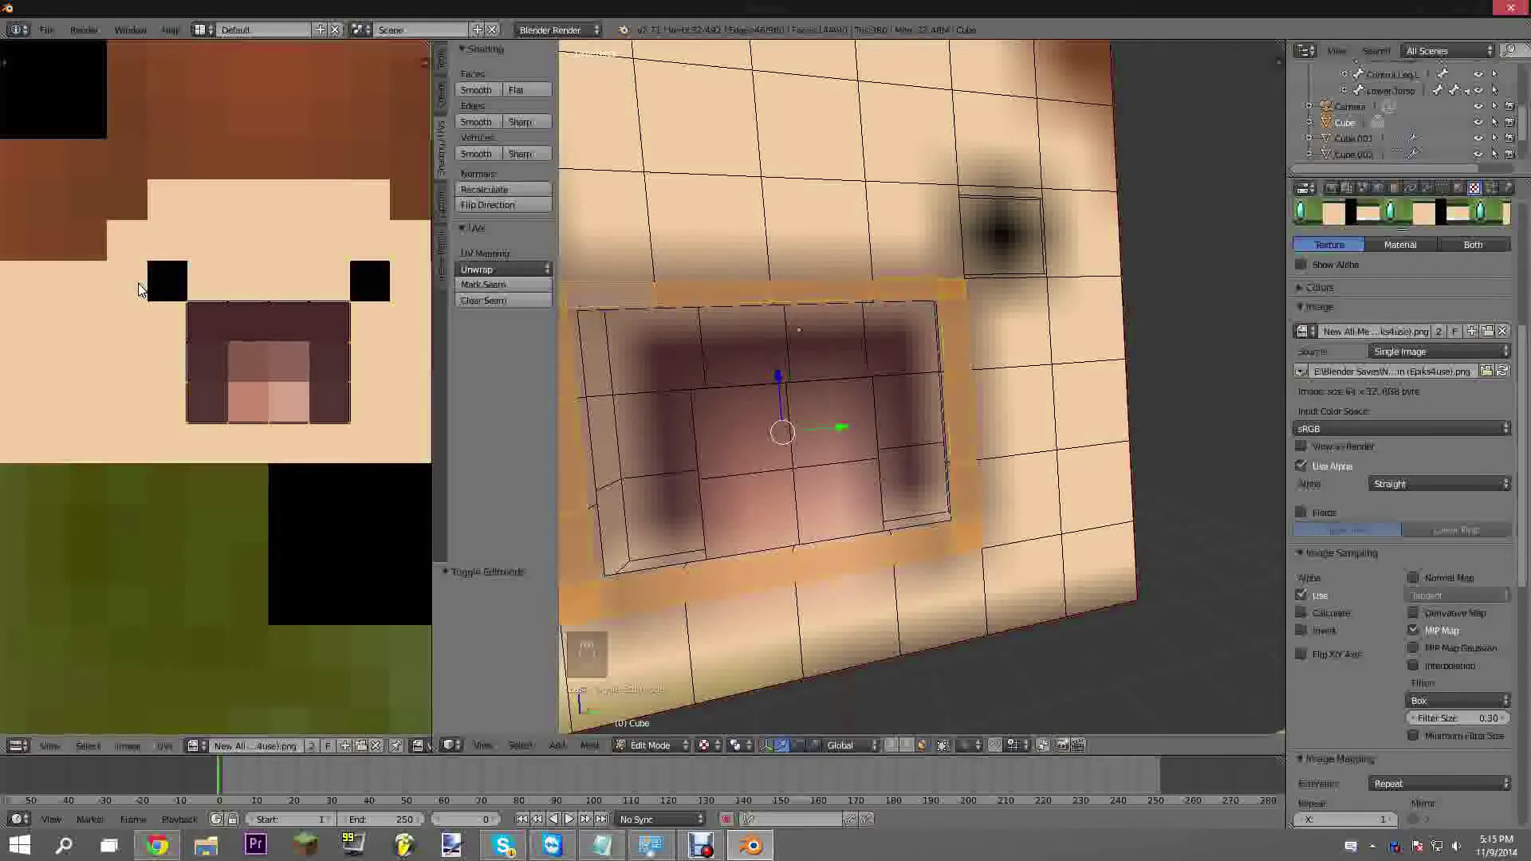
{"action": "key", "text": "b"}
{"action": "left_click_drag", "start_coordinate": [125, 228], "coordinate": [395, 497]}
{"action": "middle_click_drag", "start_coordinate": [276, 369], "coordinate": [309, 329]}
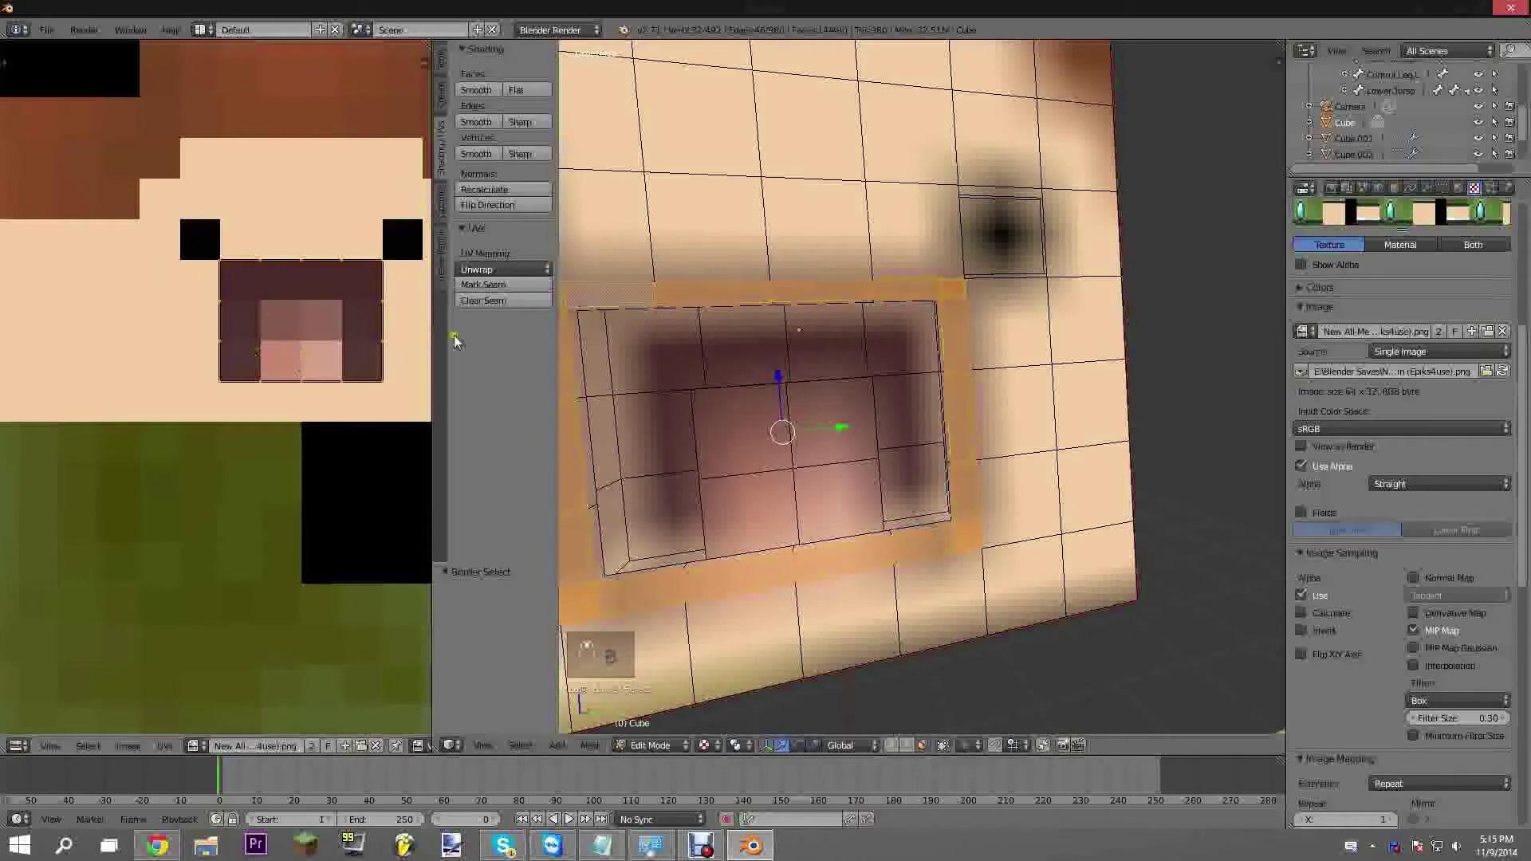
{"action": "middle_click_drag", "start_coordinate": [831, 293], "coordinate": [928, 261], "text": "shift"}
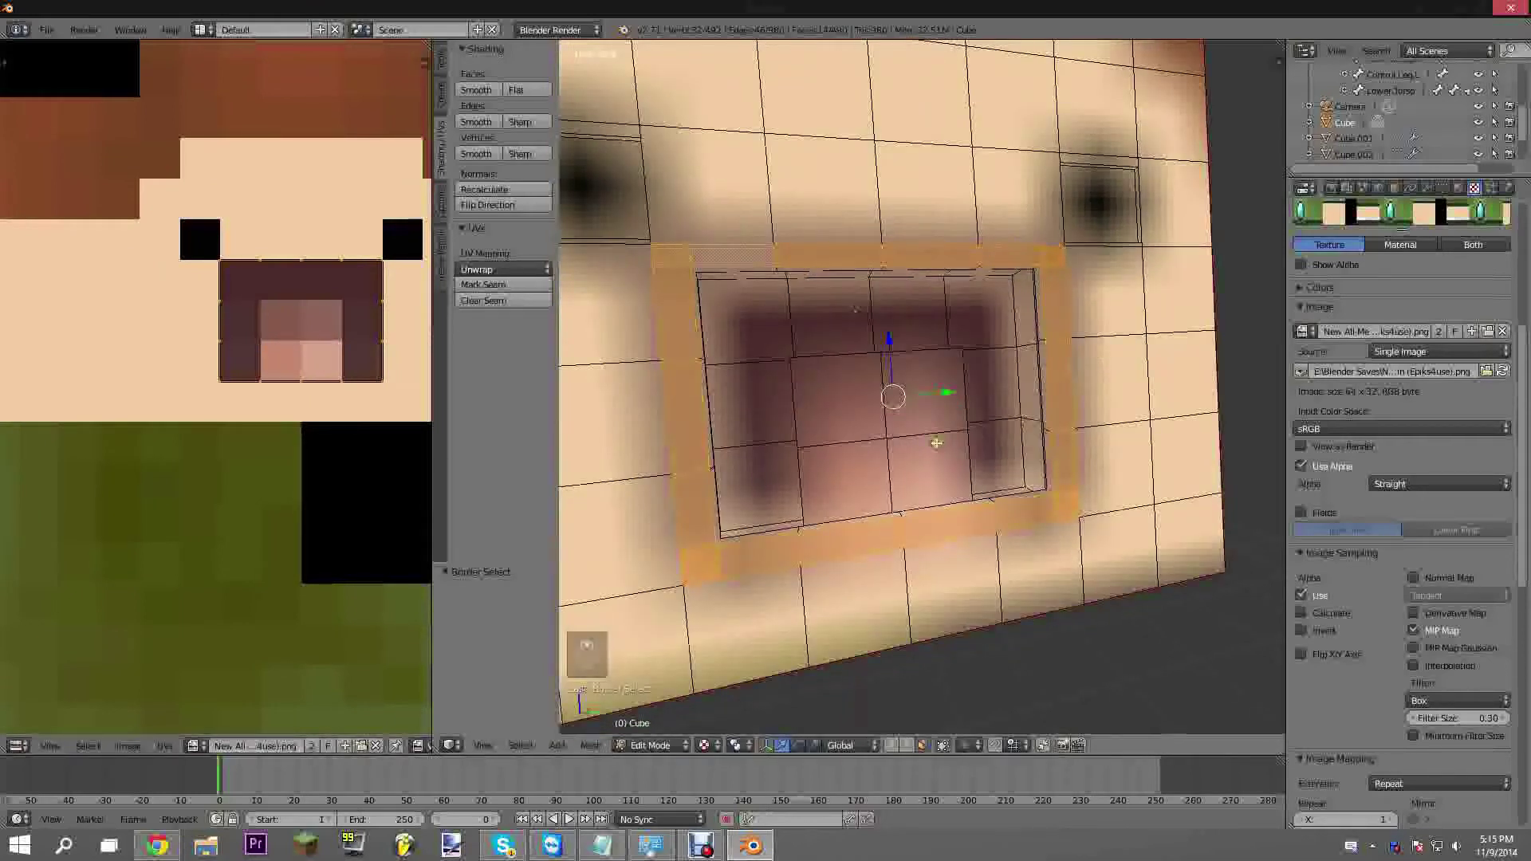
{"action": "scroll", "coordinate": [261, 291], "scroll_direction": "down", "scroll_amount": 2}
{"action": "key", "text": "g"}
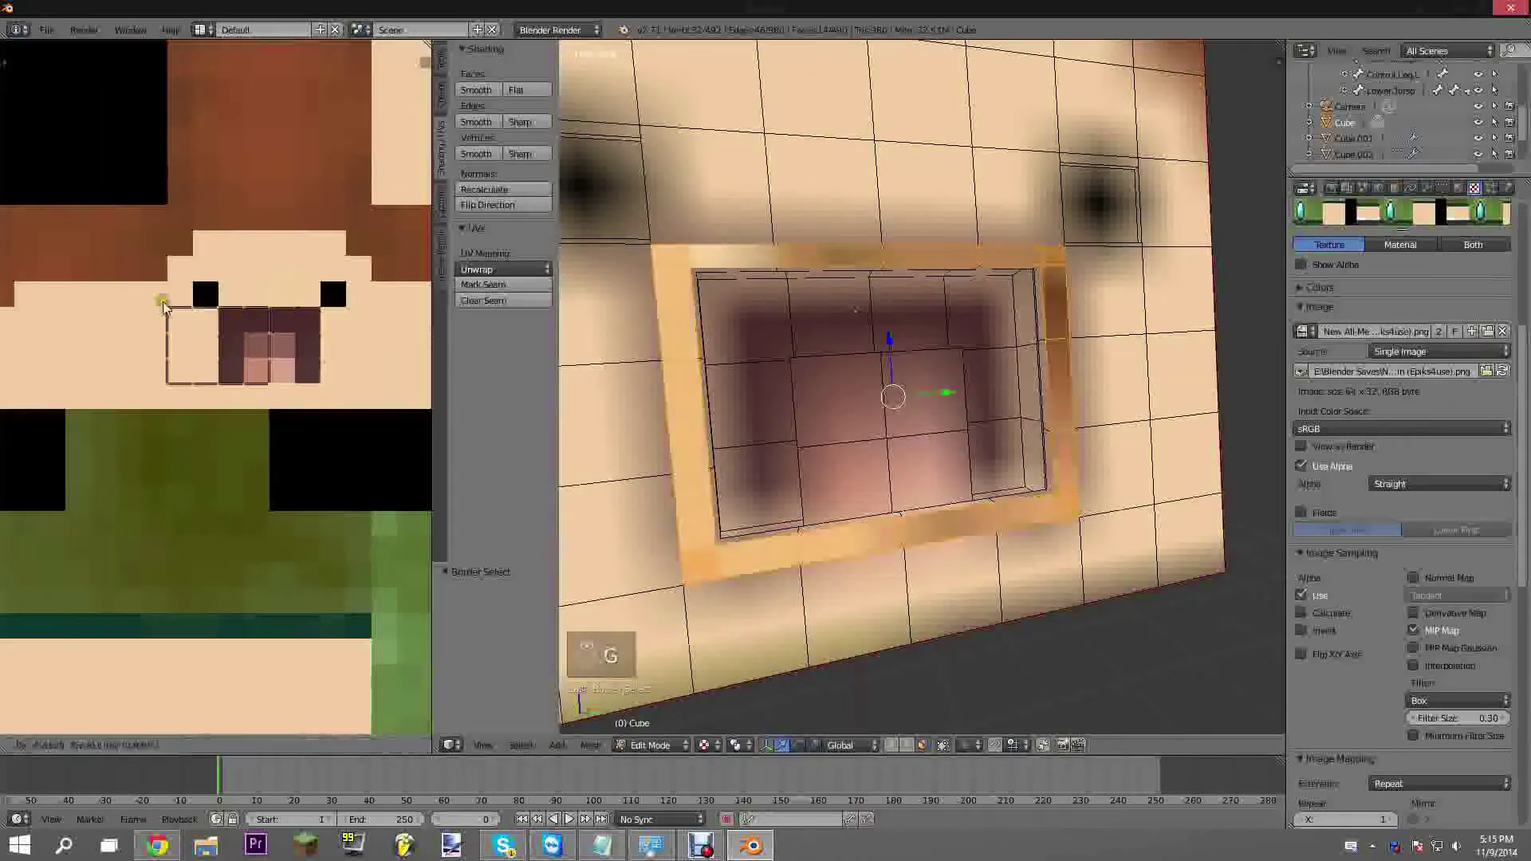
{"action": "left_click", "coordinate": [143, 290]}
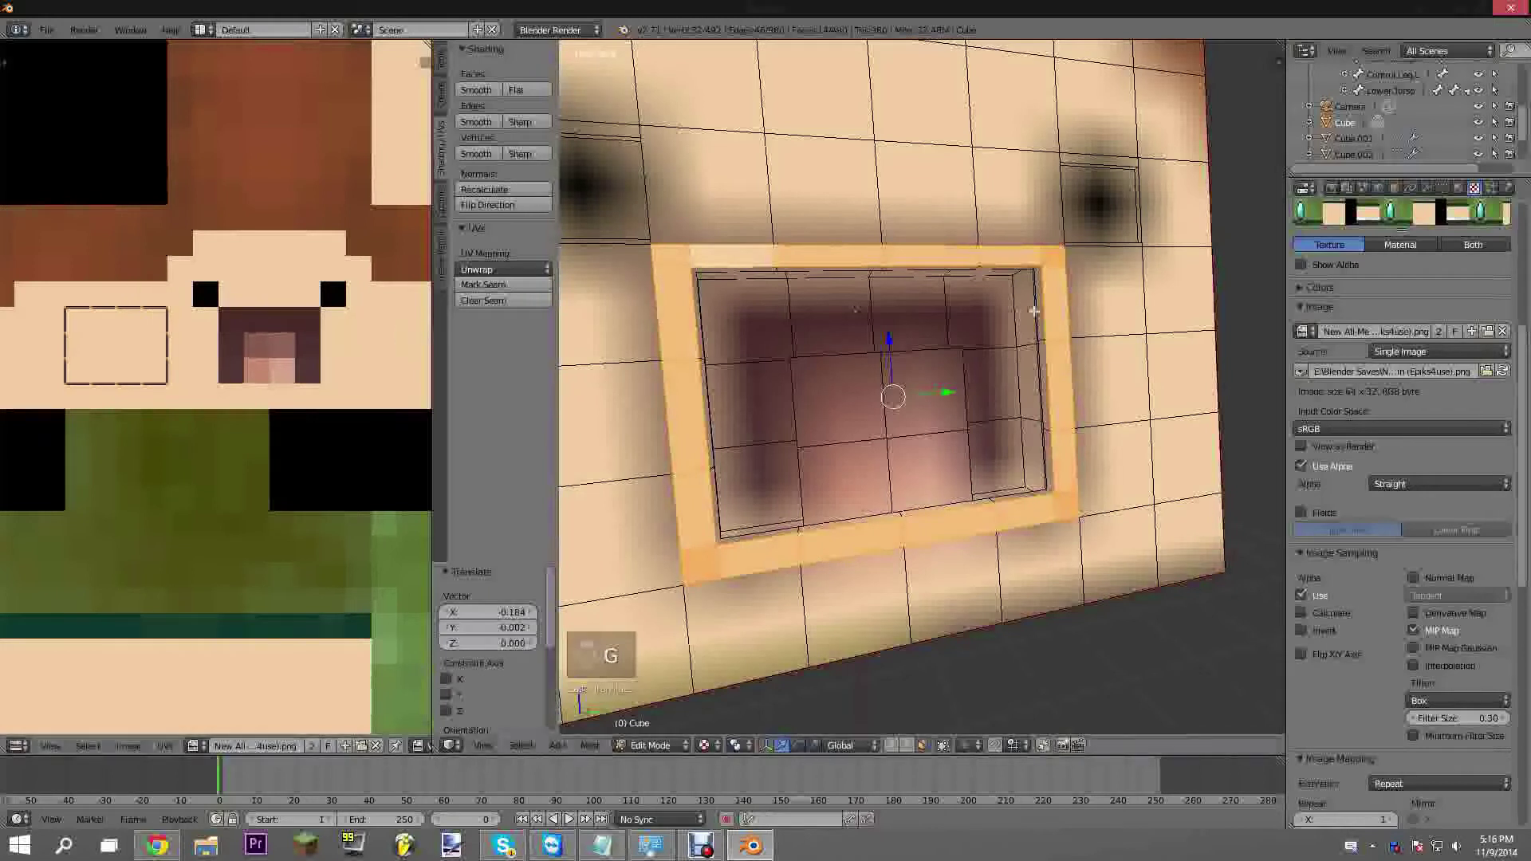
Render the camera view, inspect the corners of the mouth border closely and close the render
{"action": "middle_click_drag", "start_coordinate": [1031, 313], "coordinate": [936, 335], "text": "shift"}
{"action": "key", "text": "F12"}
{"action": "scroll", "coordinate": [933, 335], "scroll_direction": "down", "scroll_amount": 1}
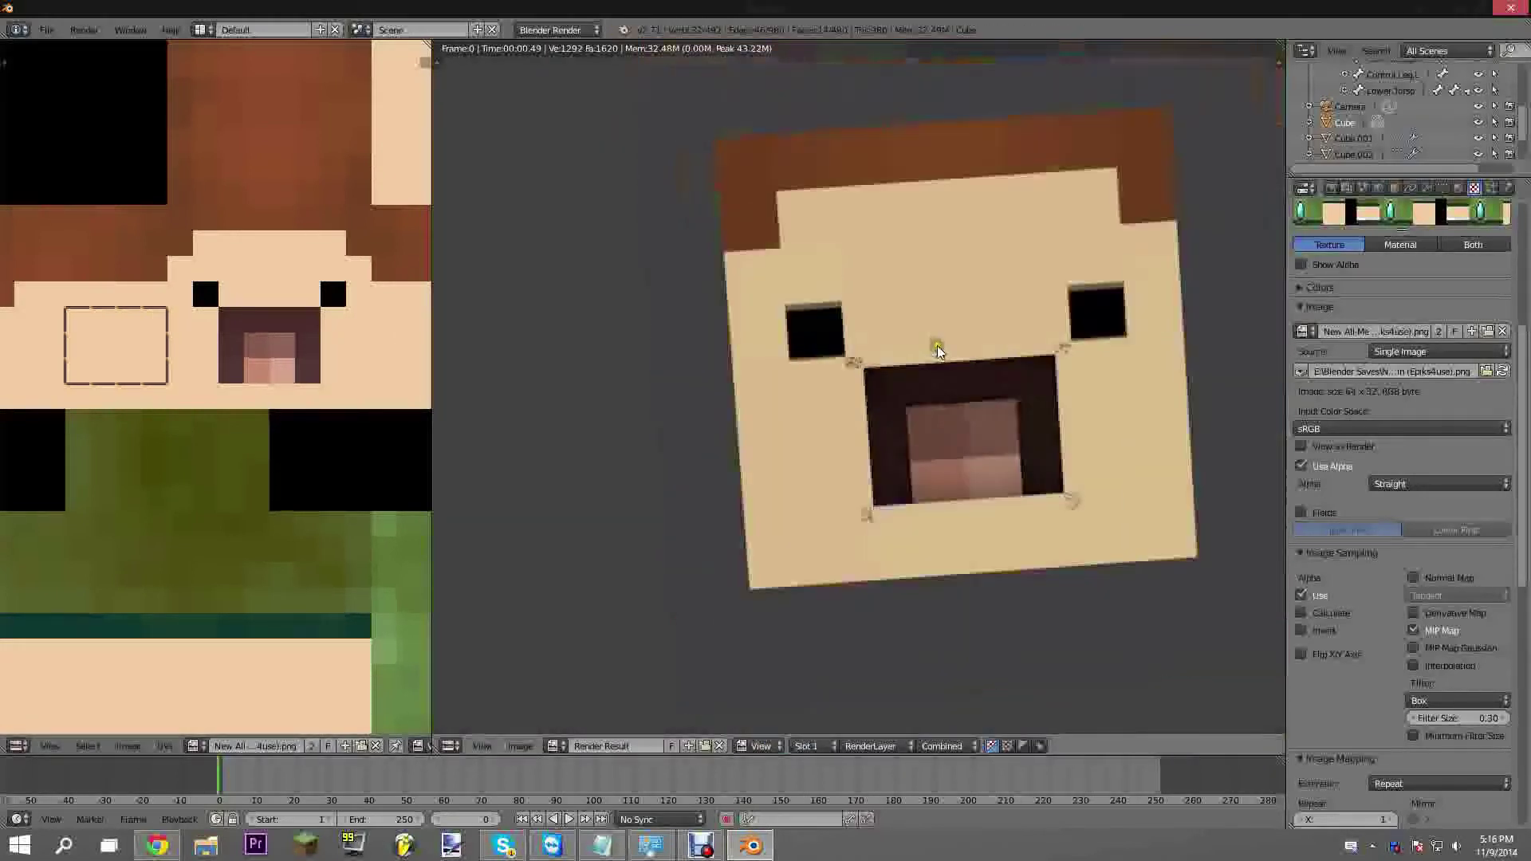
{"action": "scroll", "coordinate": [956, 359], "scroll_direction": "up", "scroll_amount": 5}
{"action": "middle_click_drag", "start_coordinate": [834, 361], "coordinate": [792, 428]}
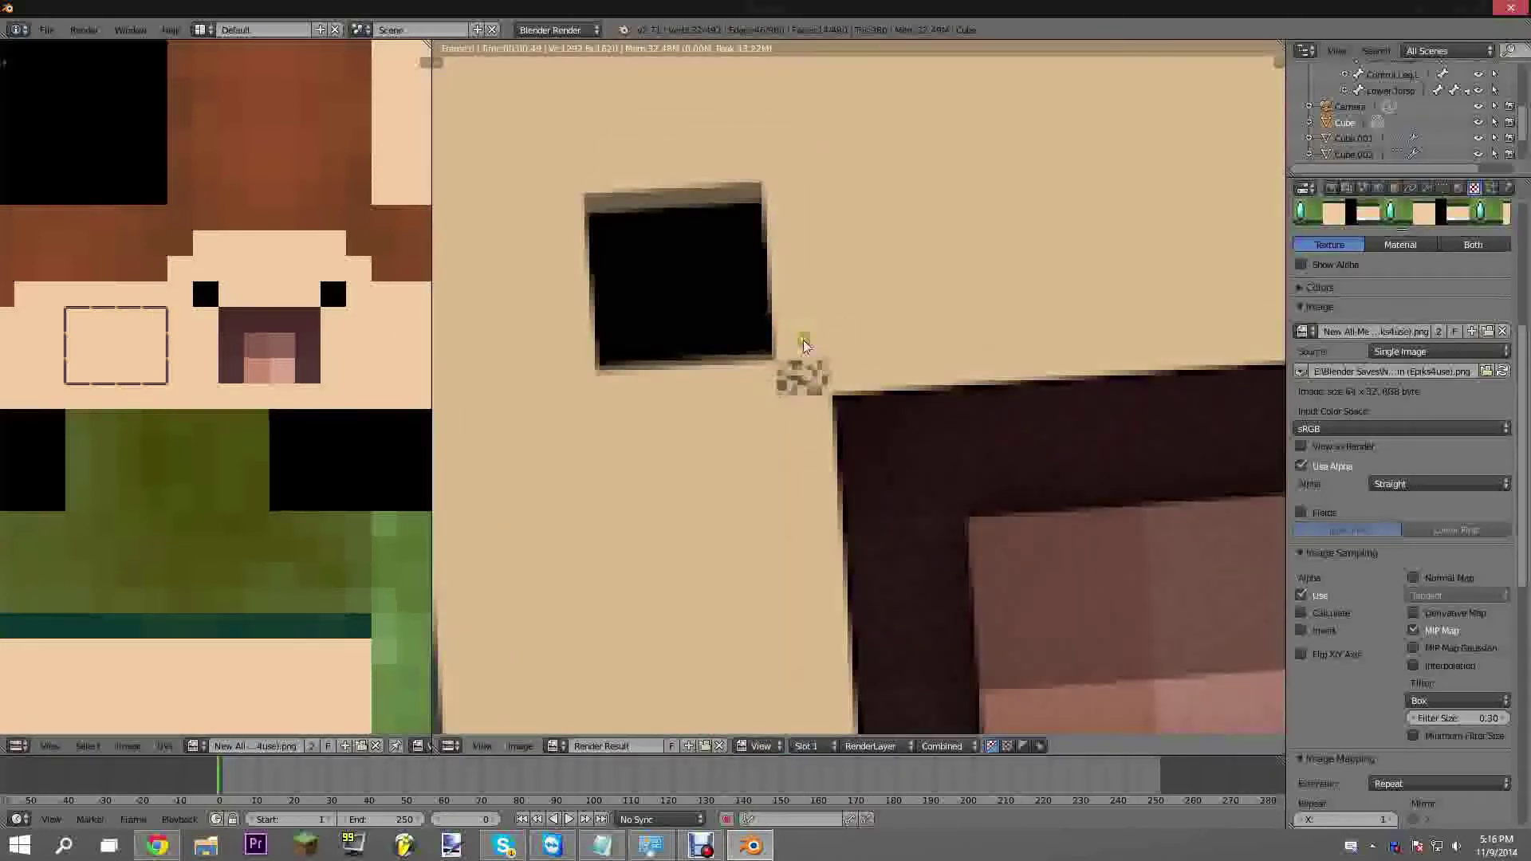
{"action": "scroll", "coordinate": [803, 345], "scroll_direction": "down", "scroll_amount": 4}
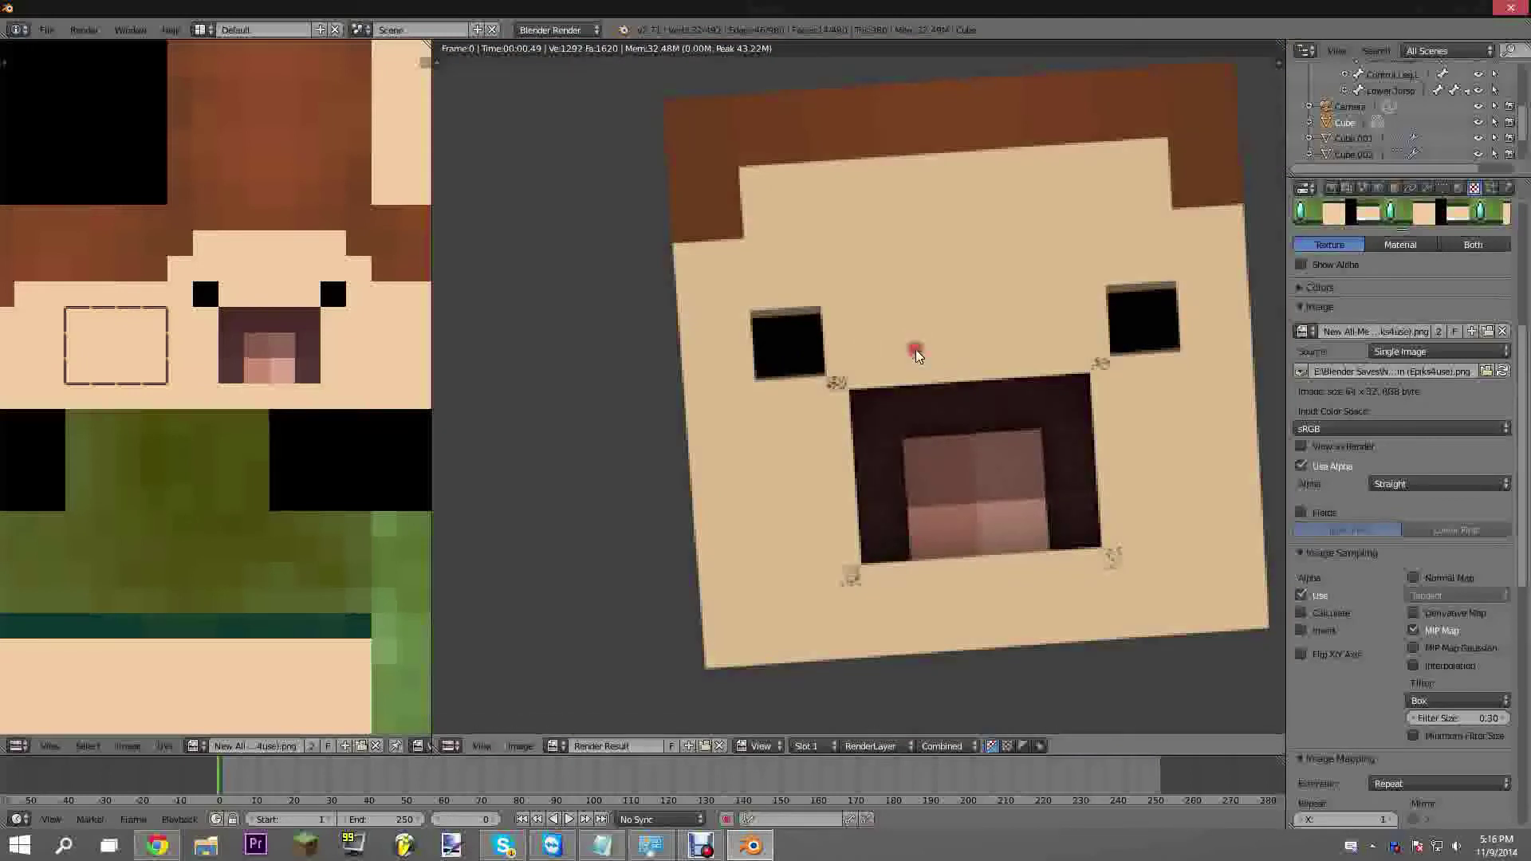
{"action": "key", "text": "Escape"}
Select the faces along the mouth cavity's floor and move their UVs up inside the mouth area of the skin
{"action": "middle_click_drag", "start_coordinate": [980, 358], "coordinate": [881, 404]}
{"action": "scroll", "coordinate": [881, 404], "scroll_direction": "down", "scroll_amount": 3}
{"action": "scroll", "coordinate": [879, 339], "scroll_direction": "up", "scroll_amount": 3}
{"action": "middle_click_drag", "start_coordinate": [942, 315], "coordinate": [897, 400]}
{"action": "scroll", "coordinate": [872, 342], "scroll_direction": "up", "scroll_amount": 2}
{"action": "scroll", "coordinate": [872, 342], "scroll_direction": "down", "scroll_amount": 3}
{"action": "scroll", "coordinate": [949, 411], "scroll_direction": "up", "scroll_amount": 2}
{"action": "right_click", "coordinate": [881, 415]}
{"action": "right_click", "coordinate": [938, 427], "text": "shift"}
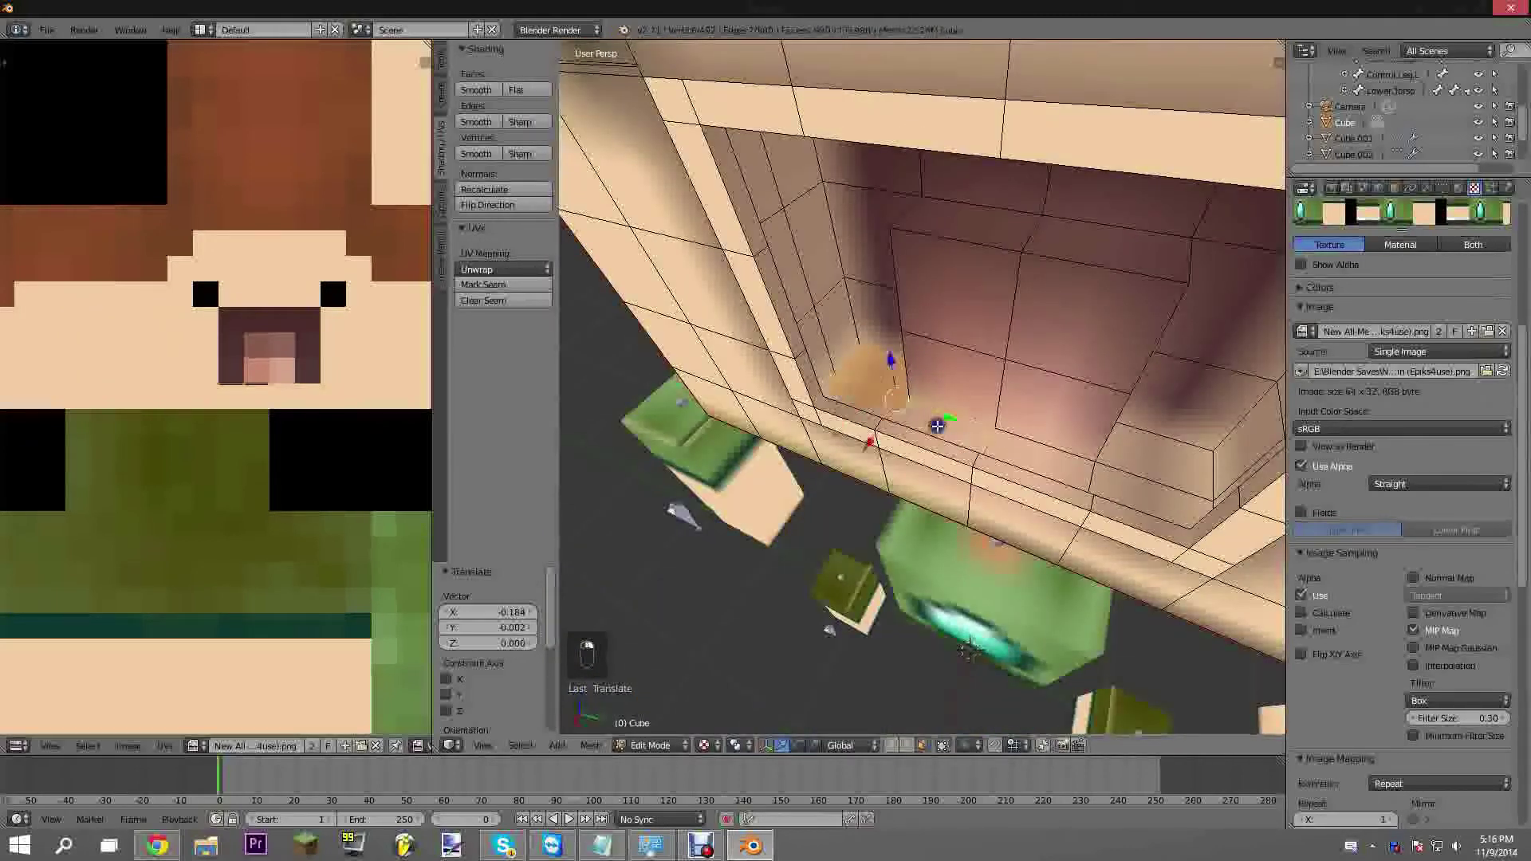
{"action": "right_click", "coordinate": [1000, 444], "text": "shift"}
{"action": "right_click", "coordinate": [1125, 488], "text": "shift"}
{"action": "right_click", "coordinate": [1161, 385], "text": "shift"}
{"action": "right_click", "coordinate": [1162, 435], "text": "shift"}
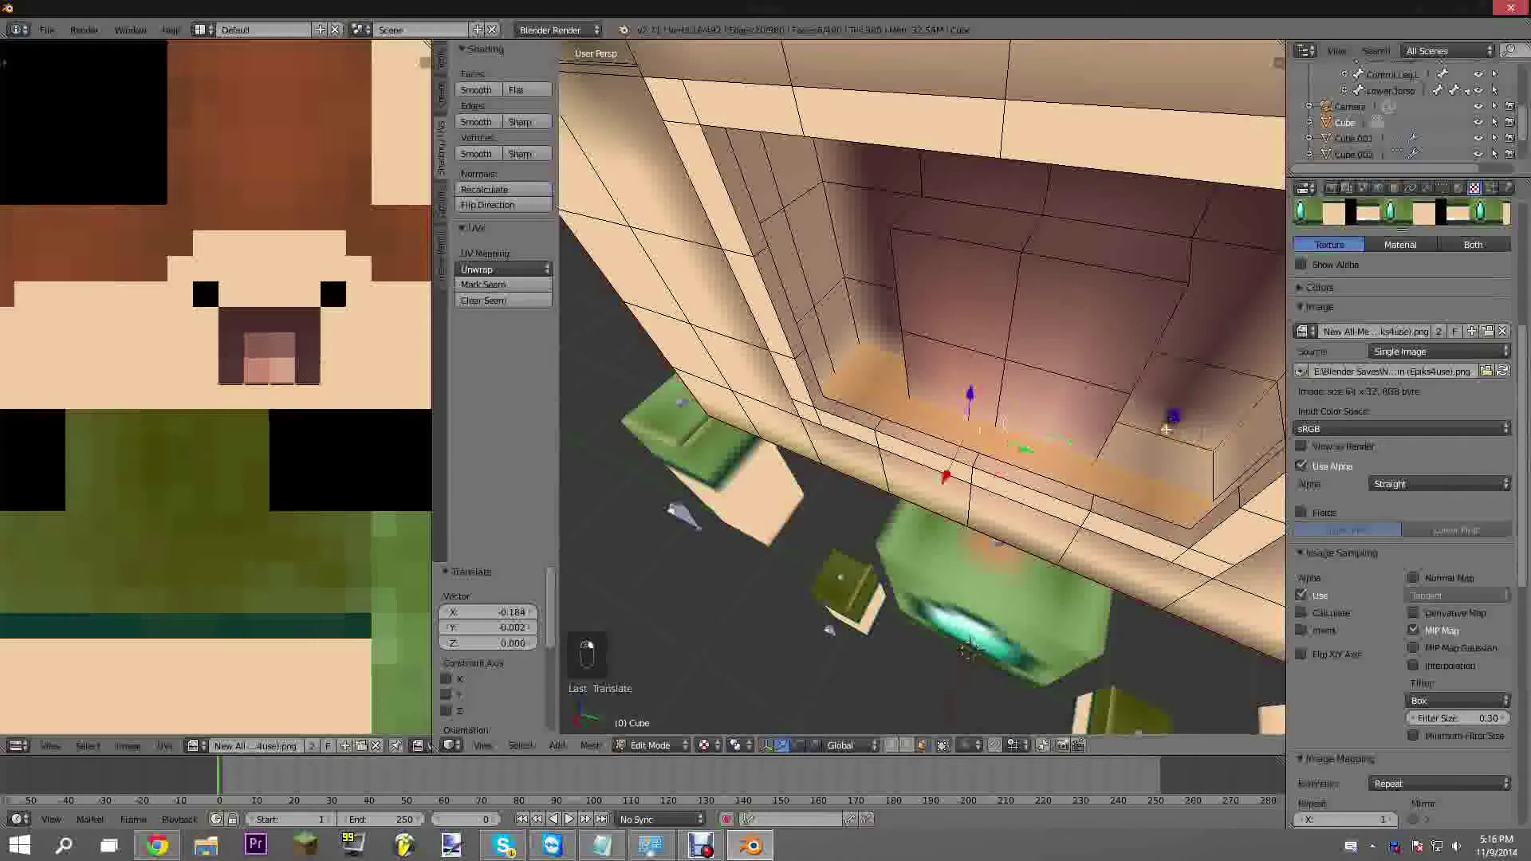
{"action": "right_click", "coordinate": [823, 336], "text": "shift"}
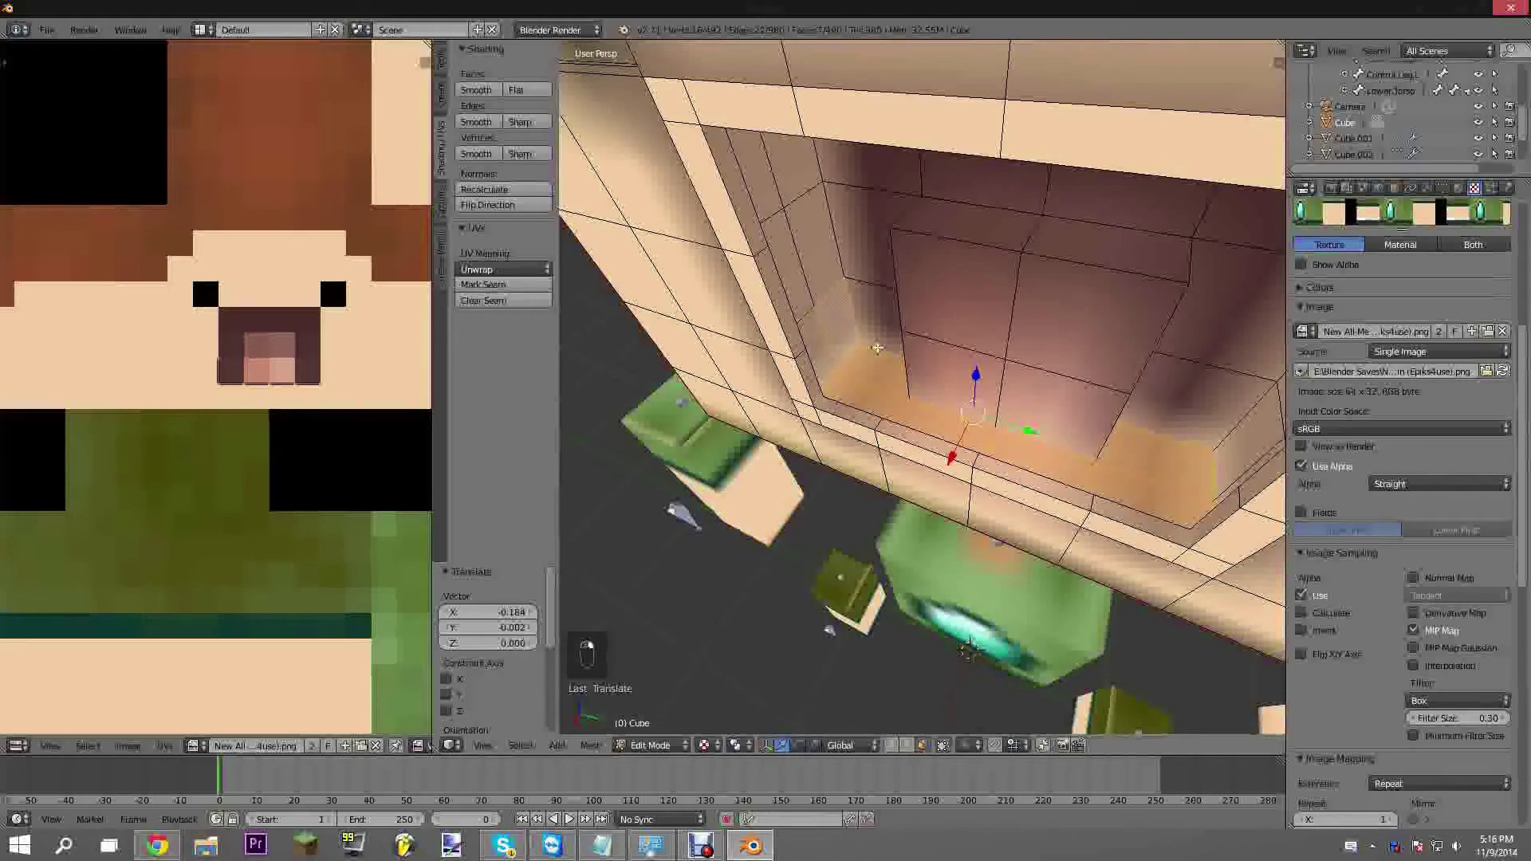
{"action": "right_click", "coordinate": [874, 363], "text": "shift"}
{"action": "right_click", "coordinate": [831, 335], "text": "shift"}
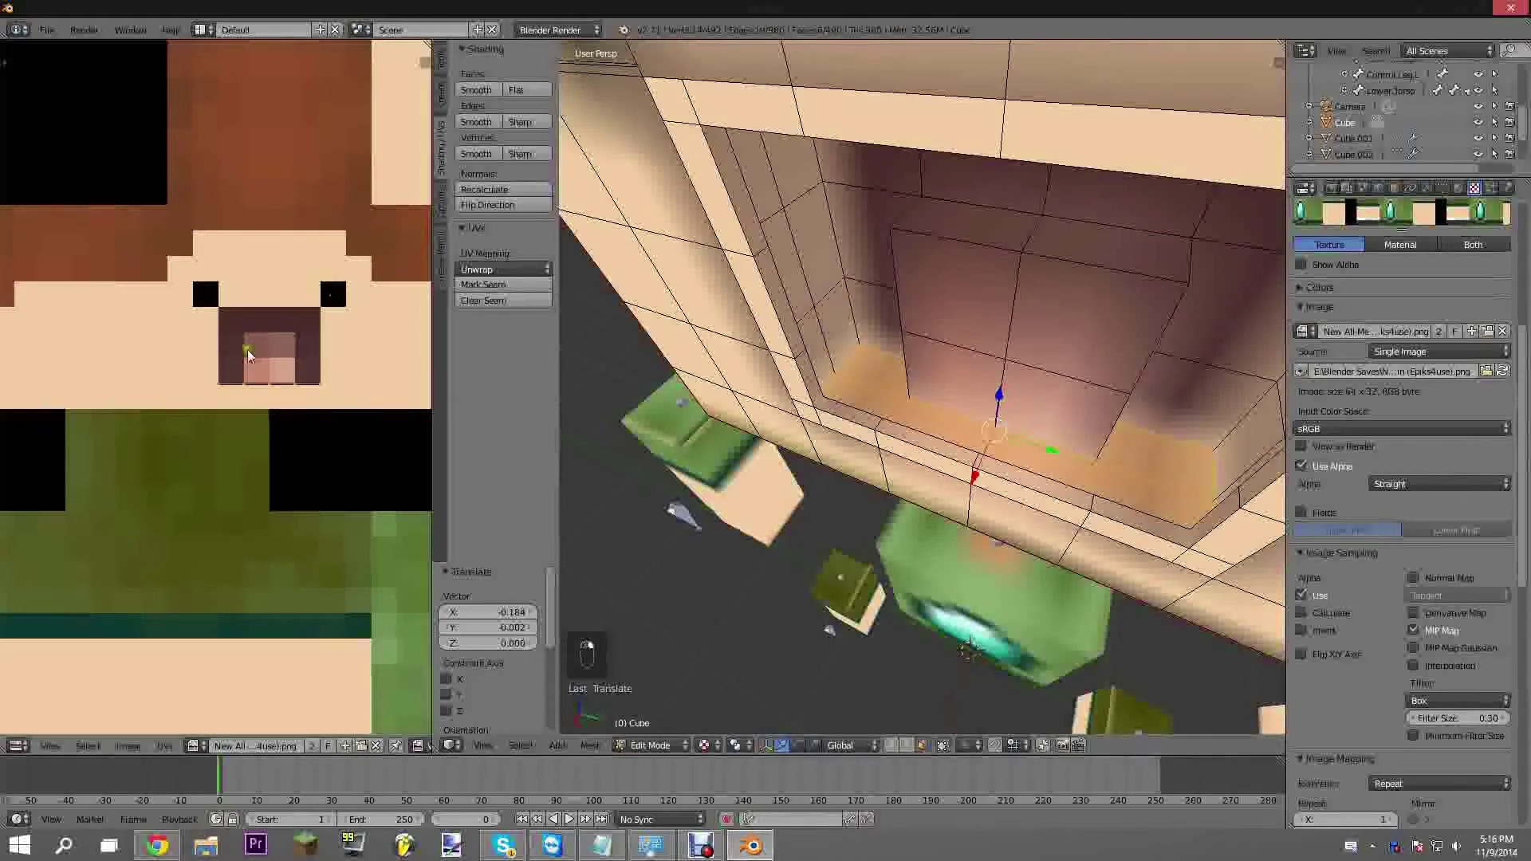
{"action": "scroll", "coordinate": [267, 371], "scroll_direction": "up", "scroll_amount": 3}
{"action": "key", "text": "g"}
{"action": "left_click", "coordinate": [293, 329]}
Select the faces of one inner side wall of the mouth and shift their outer UVs inward to the dark mouth column
{"action": "middle_click_drag", "start_coordinate": [934, 341], "coordinate": [853, 290]}
{"action": "right_click", "coordinate": [901, 384]}
{"action": "right_click", "coordinate": [940, 383], "text": "shift"}
{"action": "right_click", "coordinate": [939, 309], "text": "shift"}
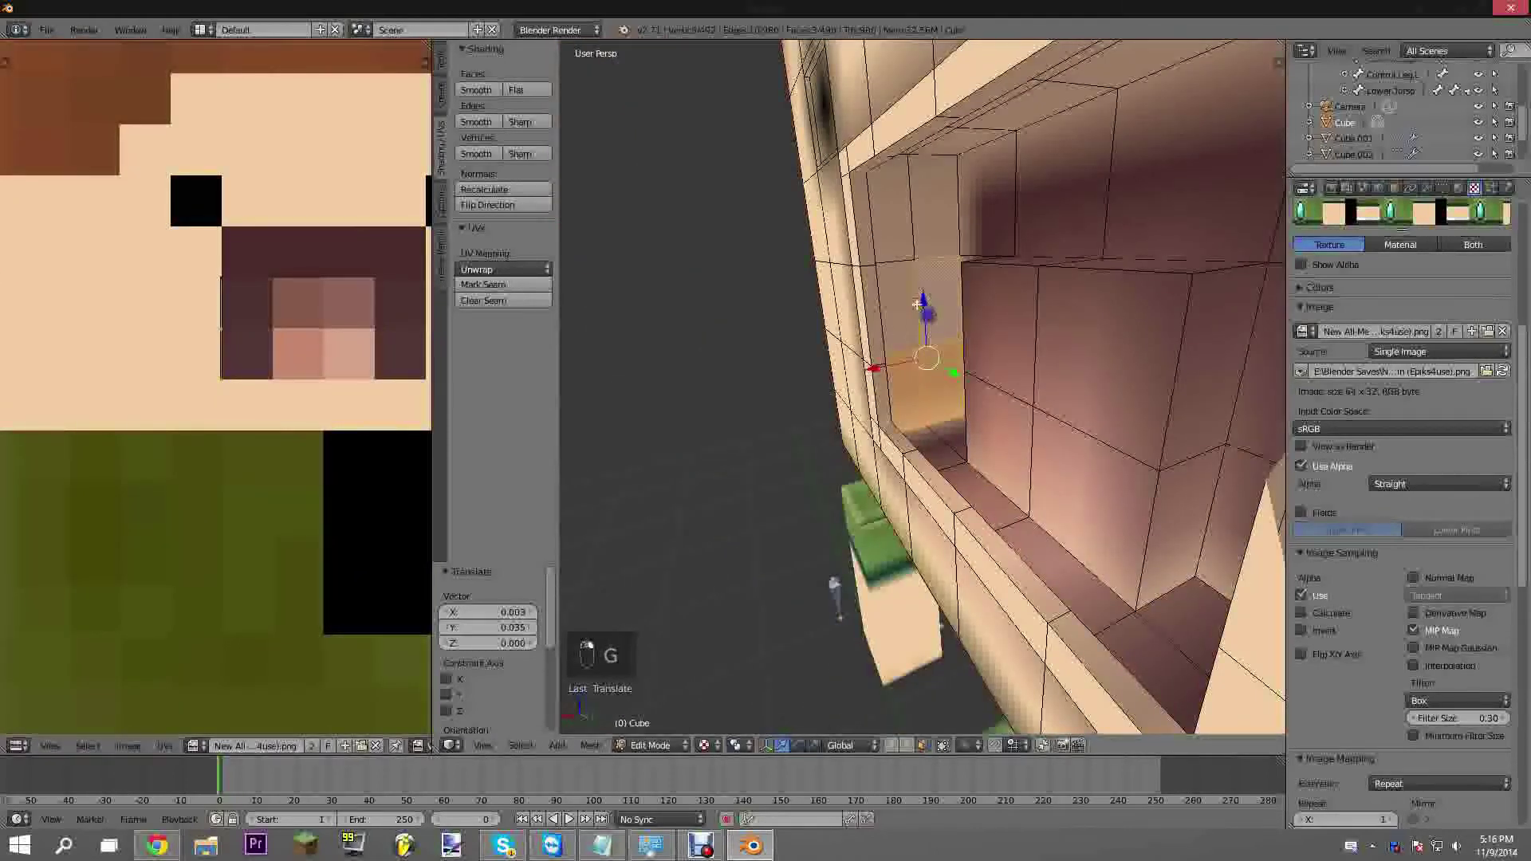
{"action": "right_click", "coordinate": [901, 306], "text": "shift"}
{"action": "right_click", "coordinate": [887, 197], "text": "shift"}
{"action": "right_click", "coordinate": [931, 199], "text": "shift"}
{"action": "key", "text": "b"}
{"action": "left_click_drag", "start_coordinate": [169, 200], "coordinate": [251, 479]}
{"action": "key", "text": "g"}
{"action": "left_click", "coordinate": [299, 381]}
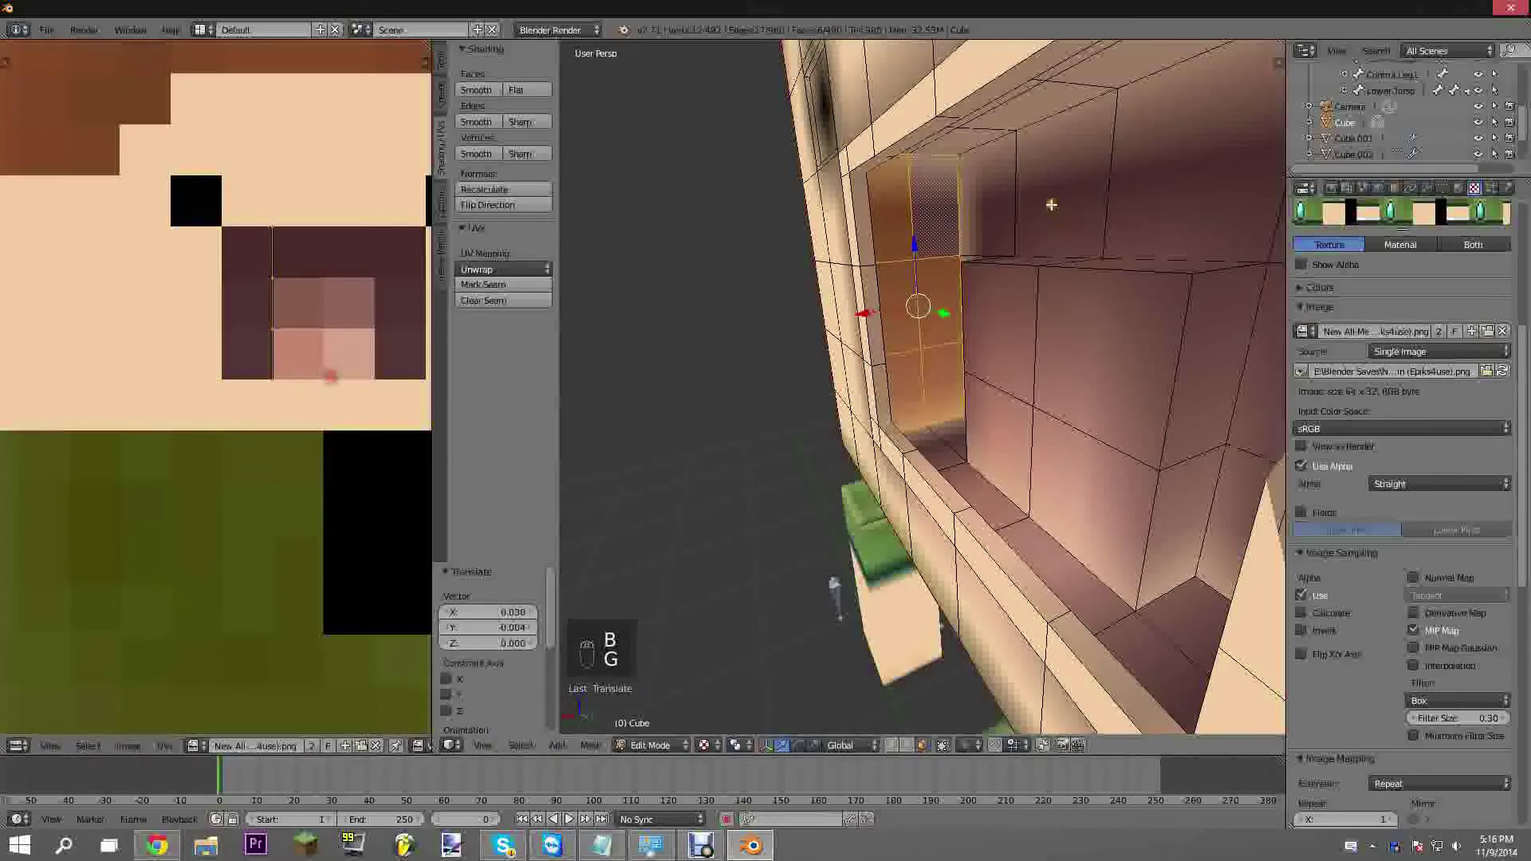
Shift the opposite inner side wall's UVs onto the dark mouth column and return to Object Mode to view the mouth
{"action": "right_click", "coordinate": [959, 146]}
{"action": "middle_click_drag", "start_coordinate": [958, 147], "coordinate": [935, 85]}
{"action": "middle_click_drag", "start_coordinate": [1020, 391], "coordinate": [972, 356]}
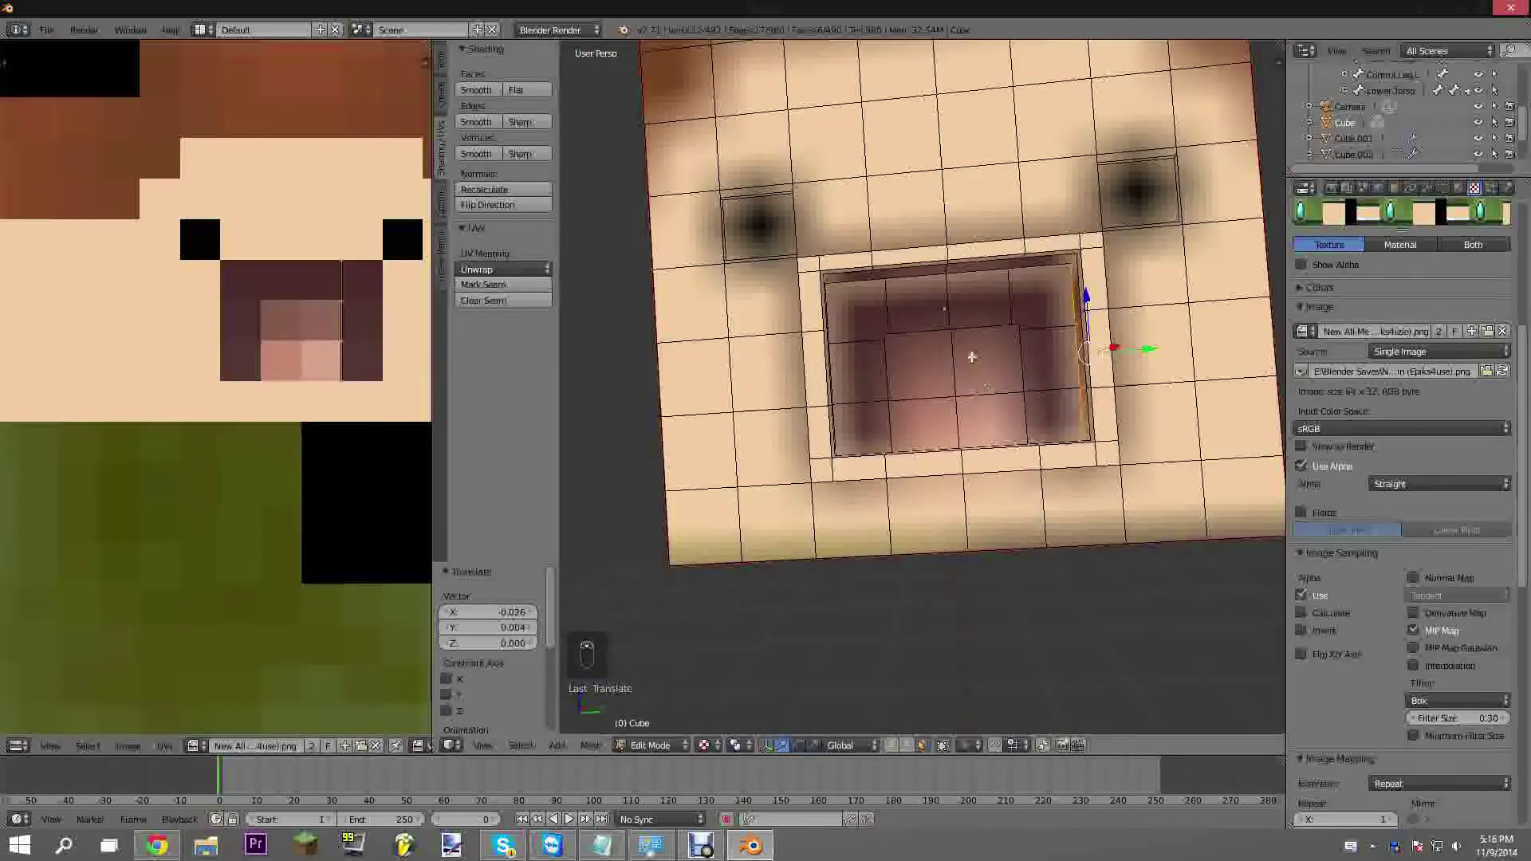
{"action": "middle_click_drag", "start_coordinate": [986, 409], "coordinate": [1006, 429]}
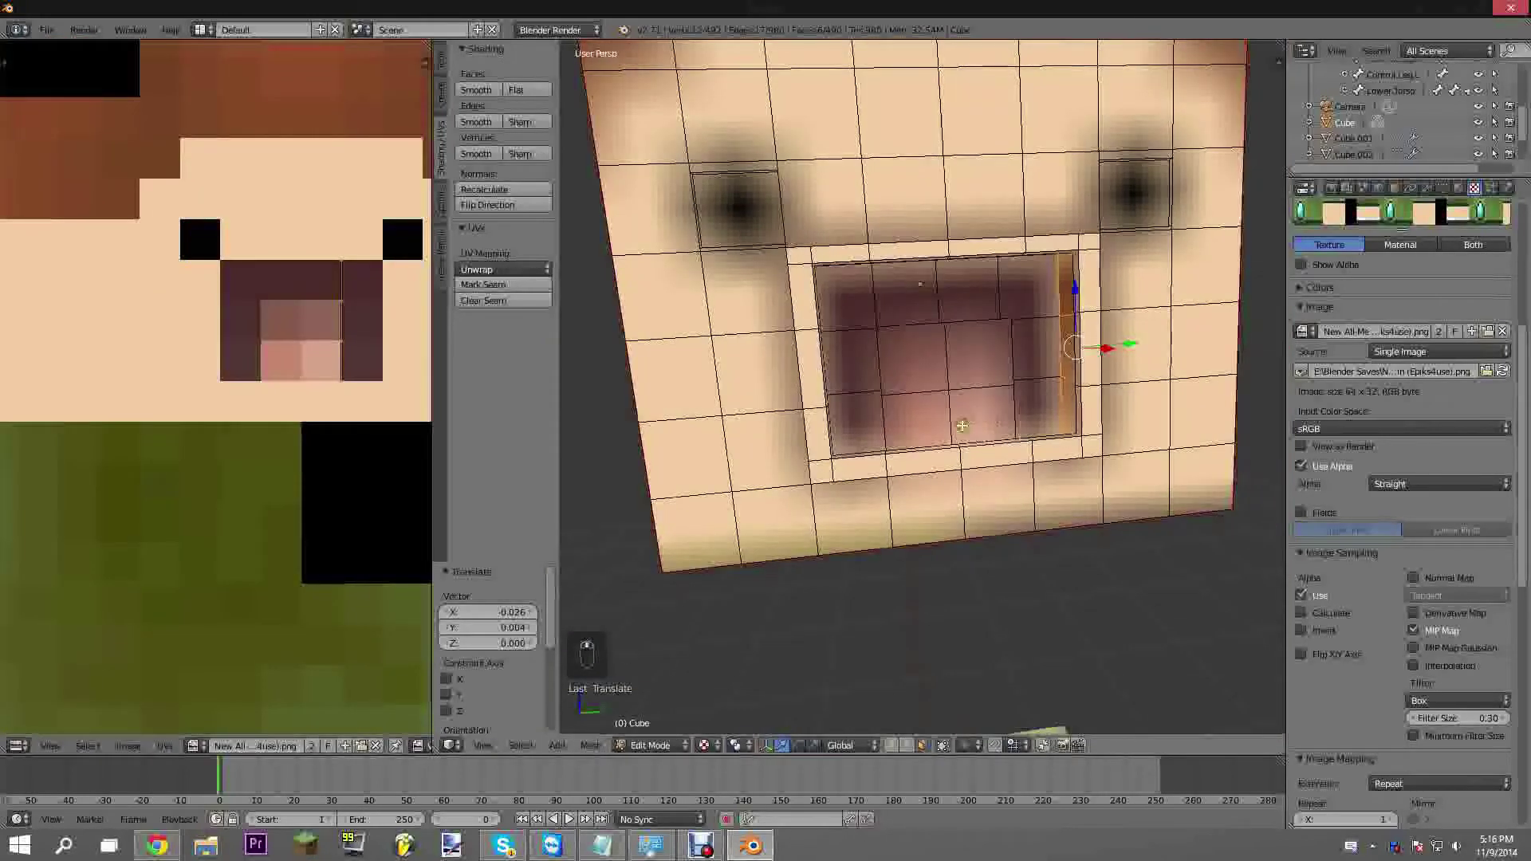
{"action": "key", "text": "Tab"}
{"action": "middle_click_drag", "start_coordinate": [1082, 325], "coordinate": [957, 405]}
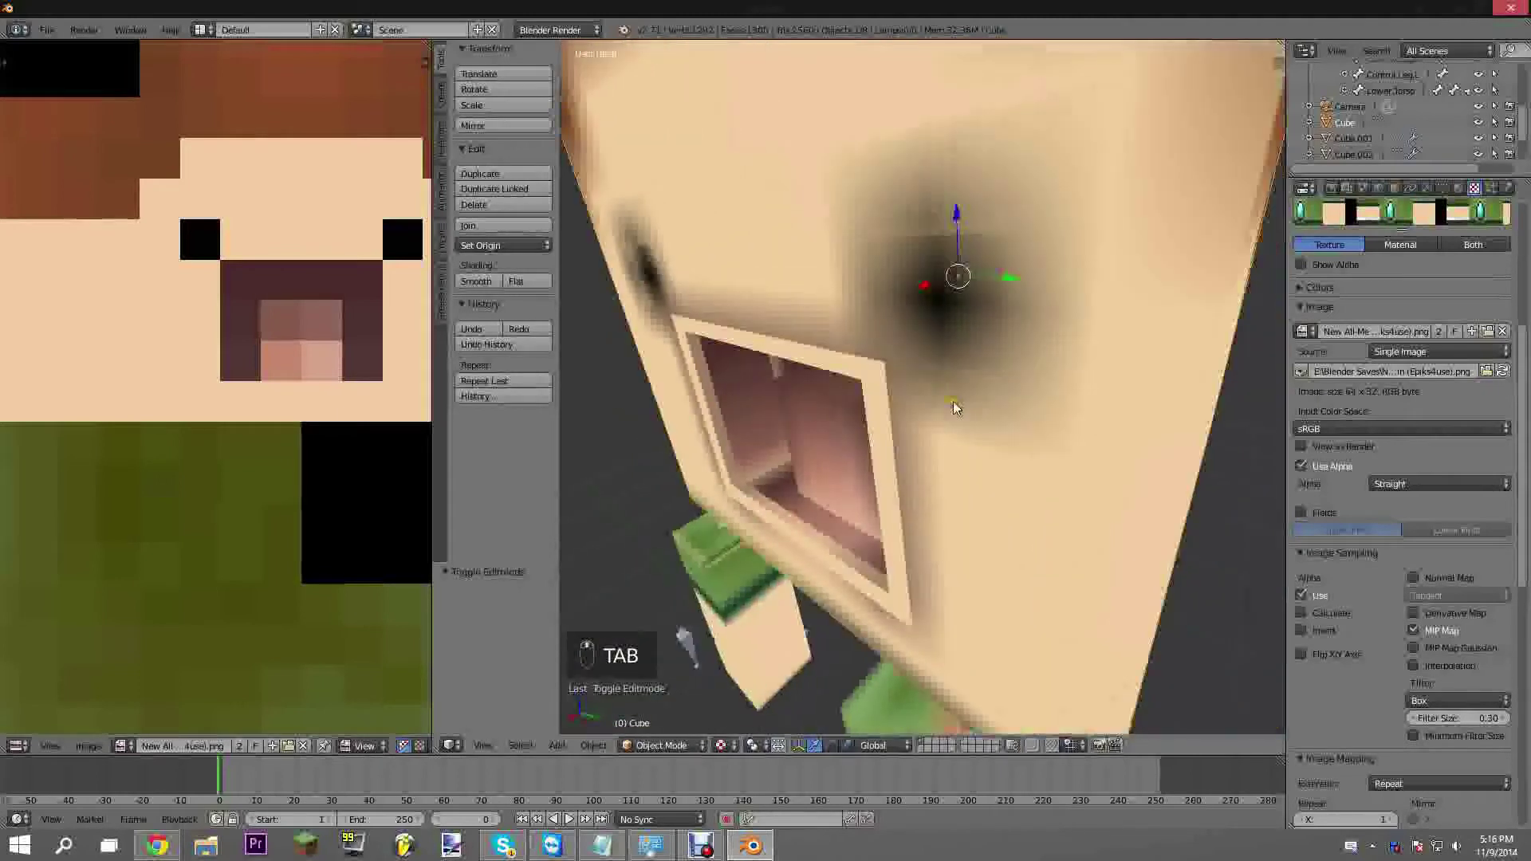
Select the thin rim faces around one of the head's recessed eyes in Edit Mode
{"action": "key", "text": "Tab"}
{"action": "scroll", "coordinate": [957, 379], "scroll_direction": "up", "scroll_amount": 3}
{"action": "right_click", "coordinate": [921, 367]}
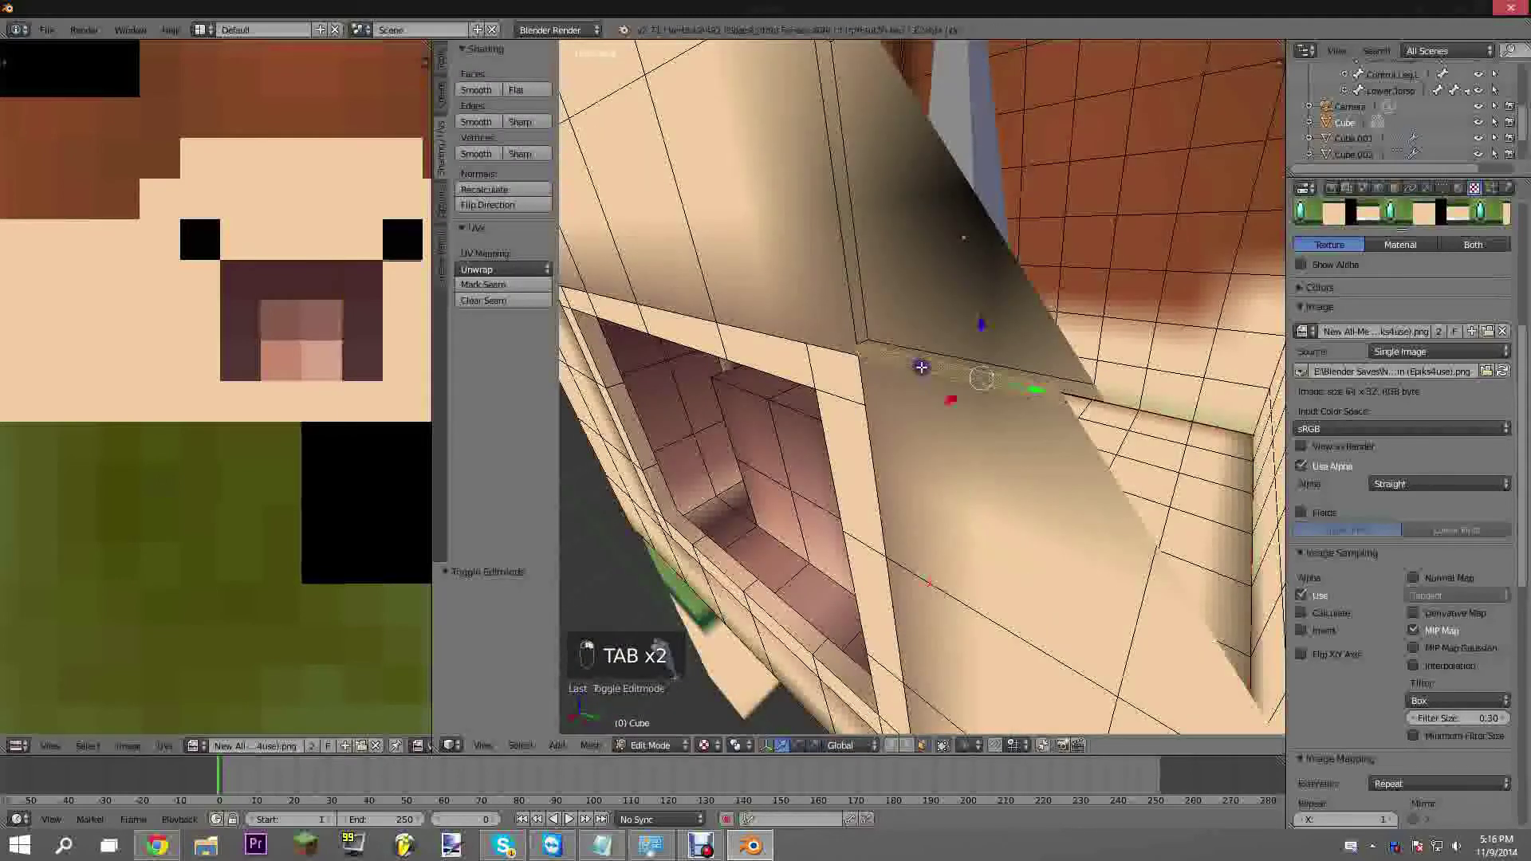
{"action": "scroll", "coordinate": [925, 366], "scroll_direction": "down", "scroll_amount": 1}
{"action": "right_click", "coordinate": [910, 369], "text": "shift"}
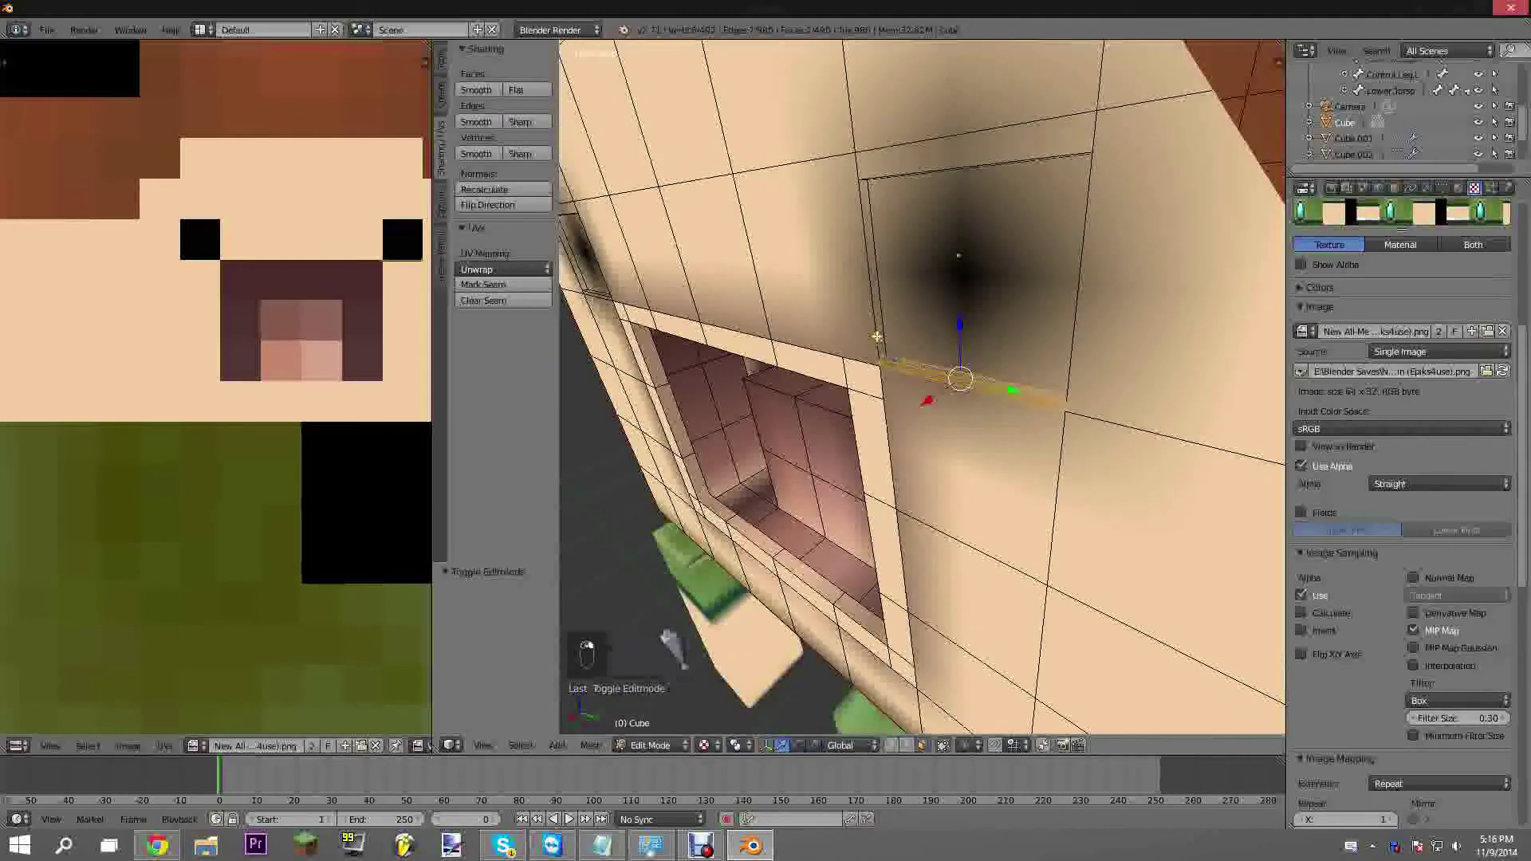
{"action": "right_click", "coordinate": [878, 335], "text": "shift"}
{"action": "middle_click_drag", "start_coordinate": [897, 340], "coordinate": [932, 174]}
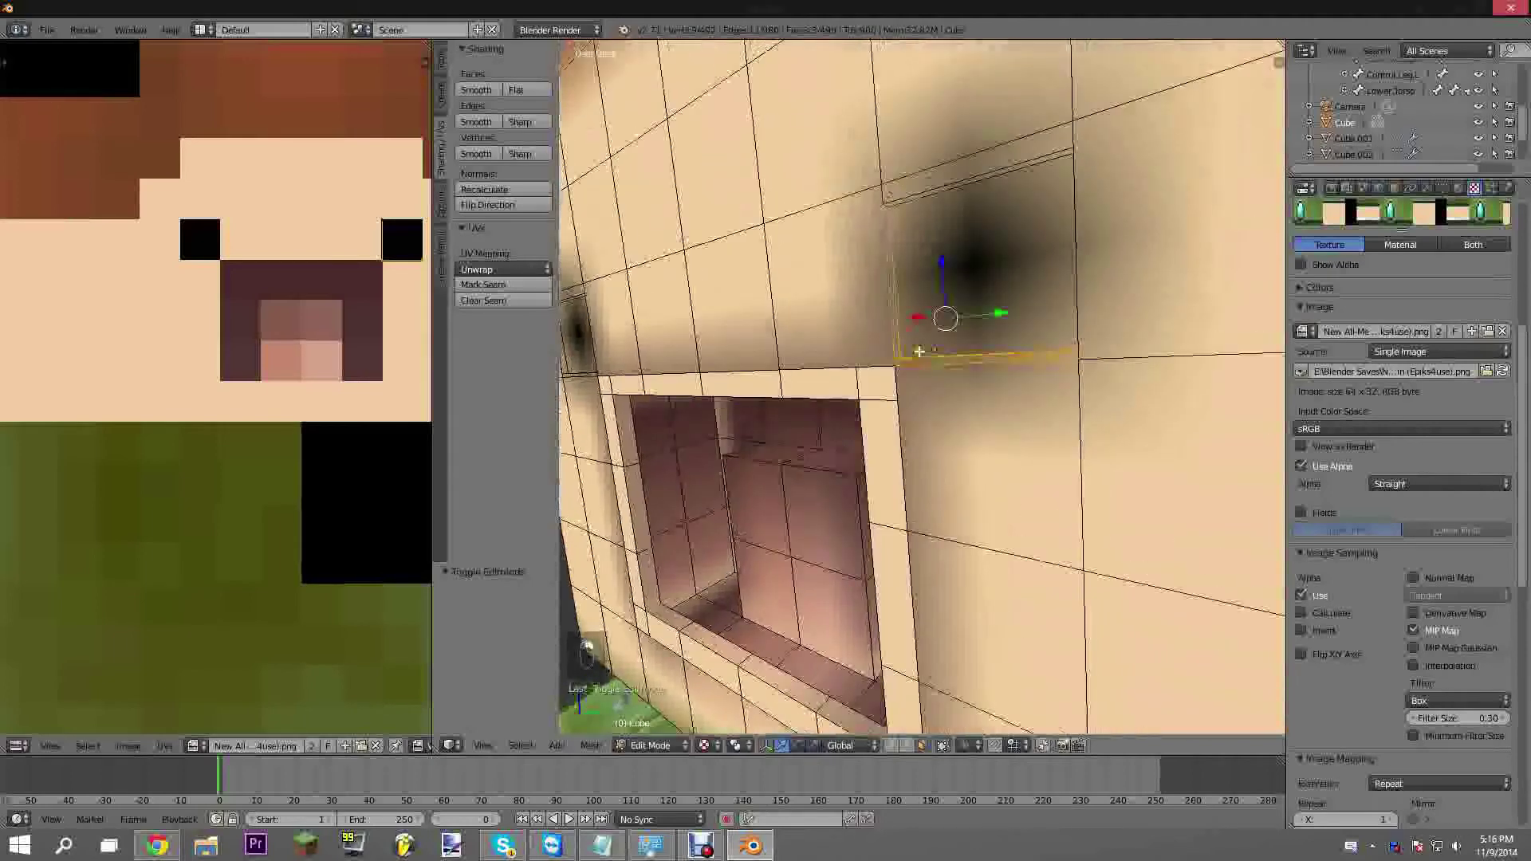
{"action": "right_click", "coordinate": [934, 188], "text": "shift"}
{"action": "right_click", "coordinate": [935, 194], "text": "shift"}
{"action": "middle_click_drag", "start_coordinate": [984, 219], "coordinate": [1155, 279]}
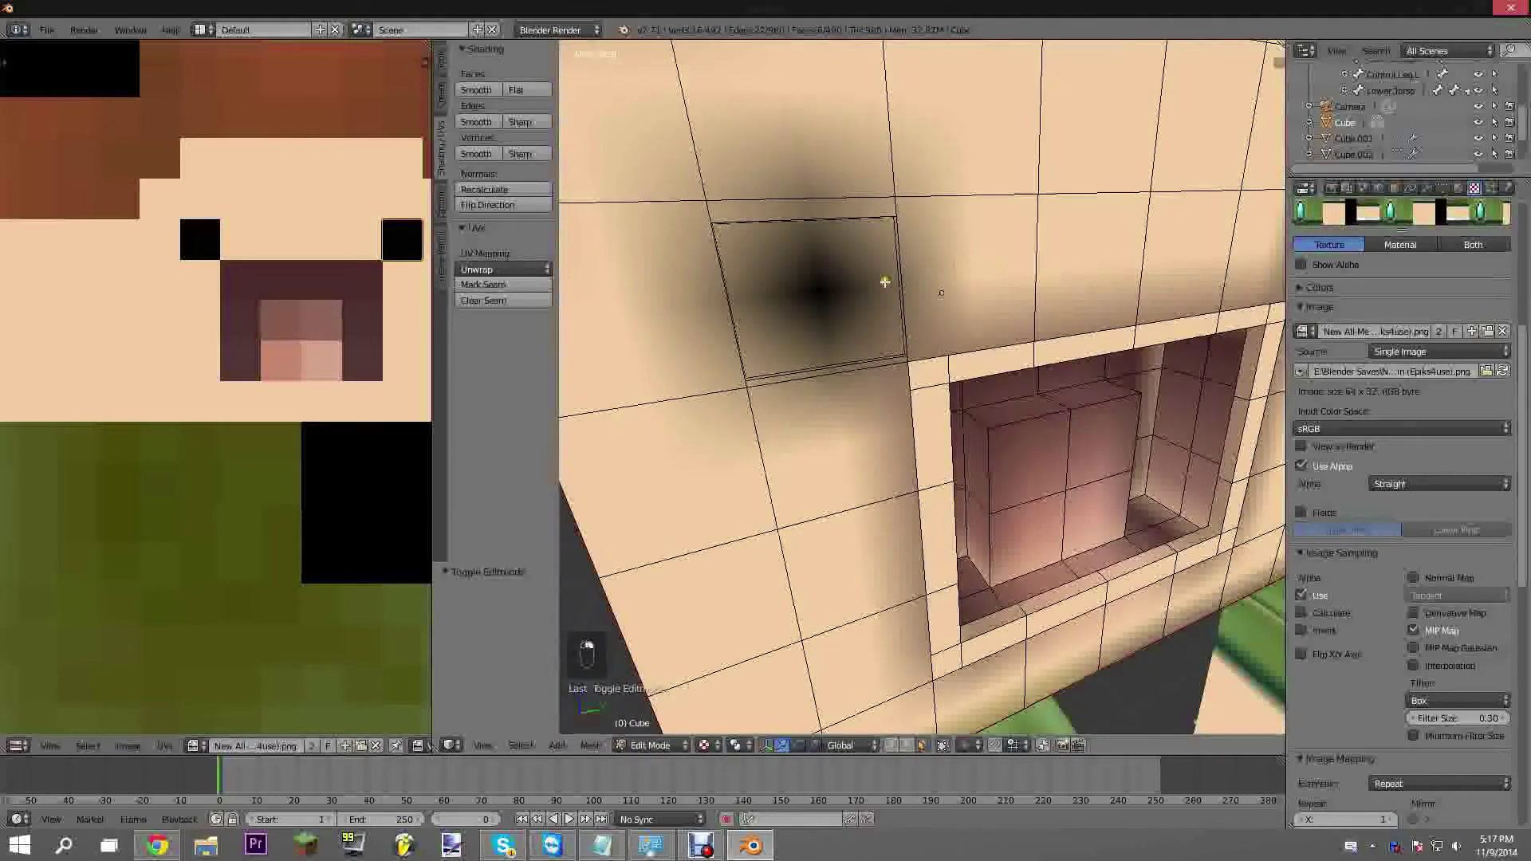
Move the selected eye rim's UVs off the black eye pixel onto the plain skin area beside the mouth
{"action": "scroll", "coordinate": [886, 283], "scroll_direction": "down", "scroll_amount": 1}
{"action": "middle_click_drag", "start_coordinate": [885, 282], "coordinate": [915, 274]}
{"action": "scroll", "coordinate": [914, 273], "scroll_direction": "up", "scroll_amount": 1}
{"action": "scroll", "coordinate": [240, 205], "scroll_direction": "down", "scroll_amount": 2}
{"action": "middle_click_drag", "start_coordinate": [274, 219], "coordinate": [252, 224]}
{"action": "key", "text": "b"}
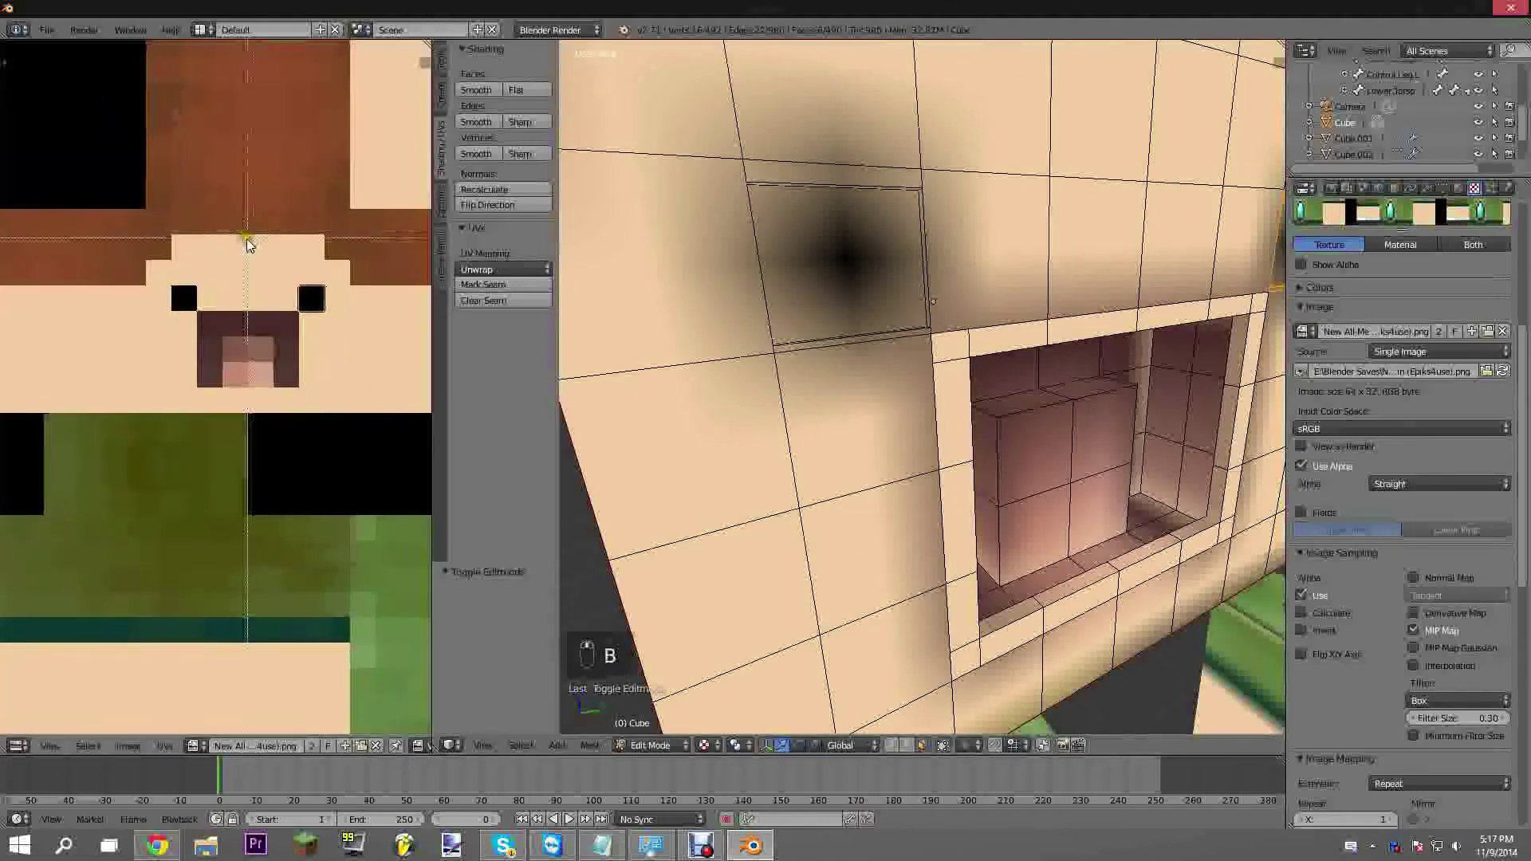
{"action": "left_click_drag", "start_coordinate": [246, 238], "coordinate": [346, 366]}
{"action": "key", "text": "g"}
{"action": "left_click", "coordinate": [352, 344]}
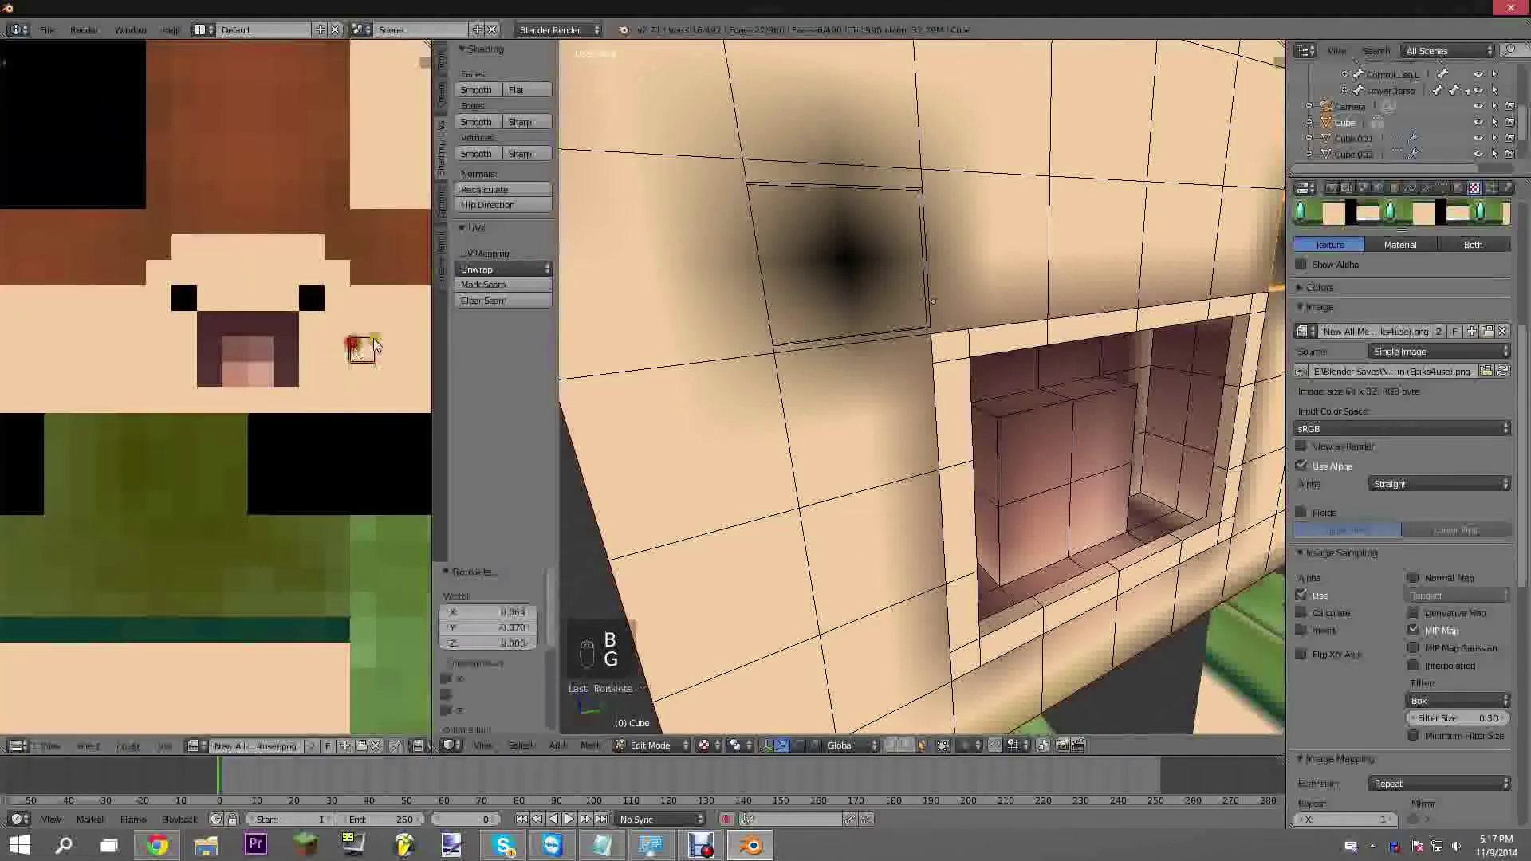
Place the other eye rim's UVs on the plain skin at the opposite side of the mouth and return to Object Mode
{"action": "middle_click_drag", "start_coordinate": [874, 283], "coordinate": [1061, 278]}
{"action": "scroll", "coordinate": [815, 289], "scroll_direction": "down", "scroll_amount": 4}
{"action": "scroll", "coordinate": [1087, 277], "scroll_direction": "up", "scroll_amount": 3}
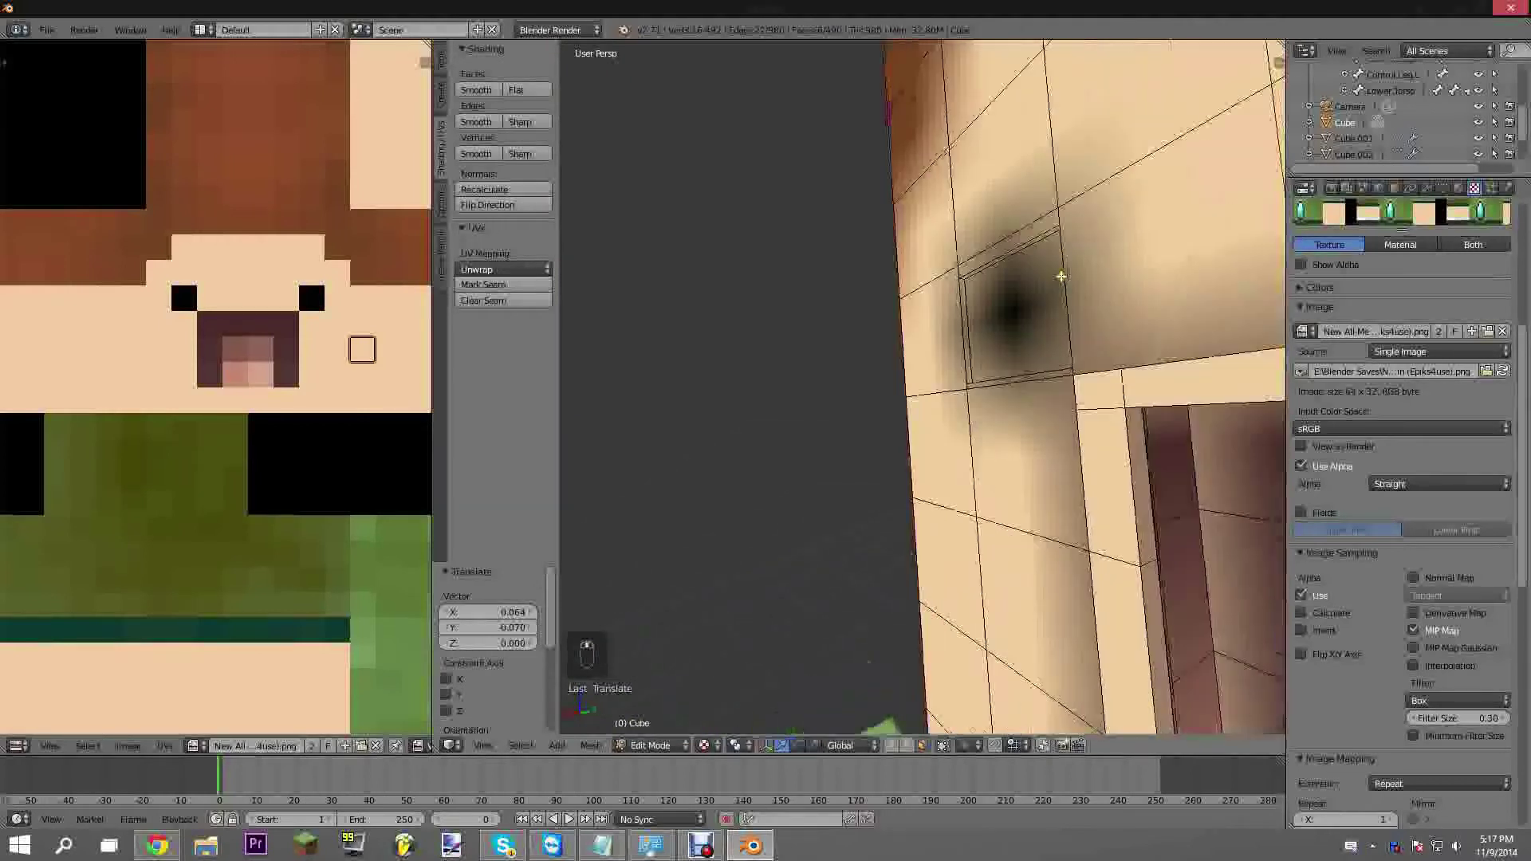
{"action": "right_click", "coordinate": [1002, 254]}
{"action": "key", "text": "Tab"}
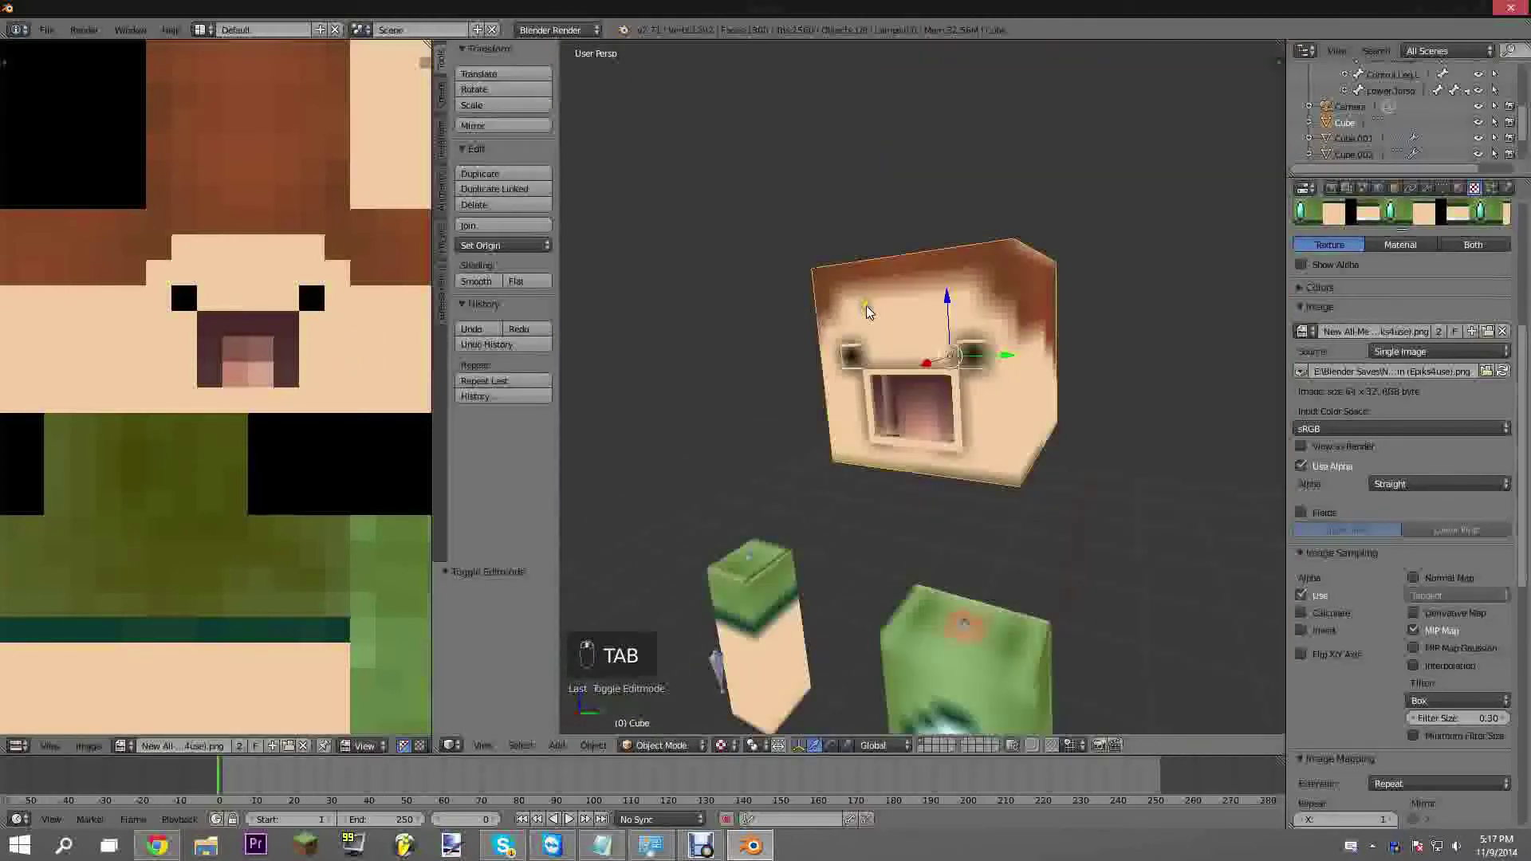
Render the camera view, inspect the area between the eye and the mouth corner closely, and close the render
{"action": "key", "text": "F12"}
{"action": "scroll", "coordinate": [873, 323], "scroll_direction": "up", "scroll_amount": 5}
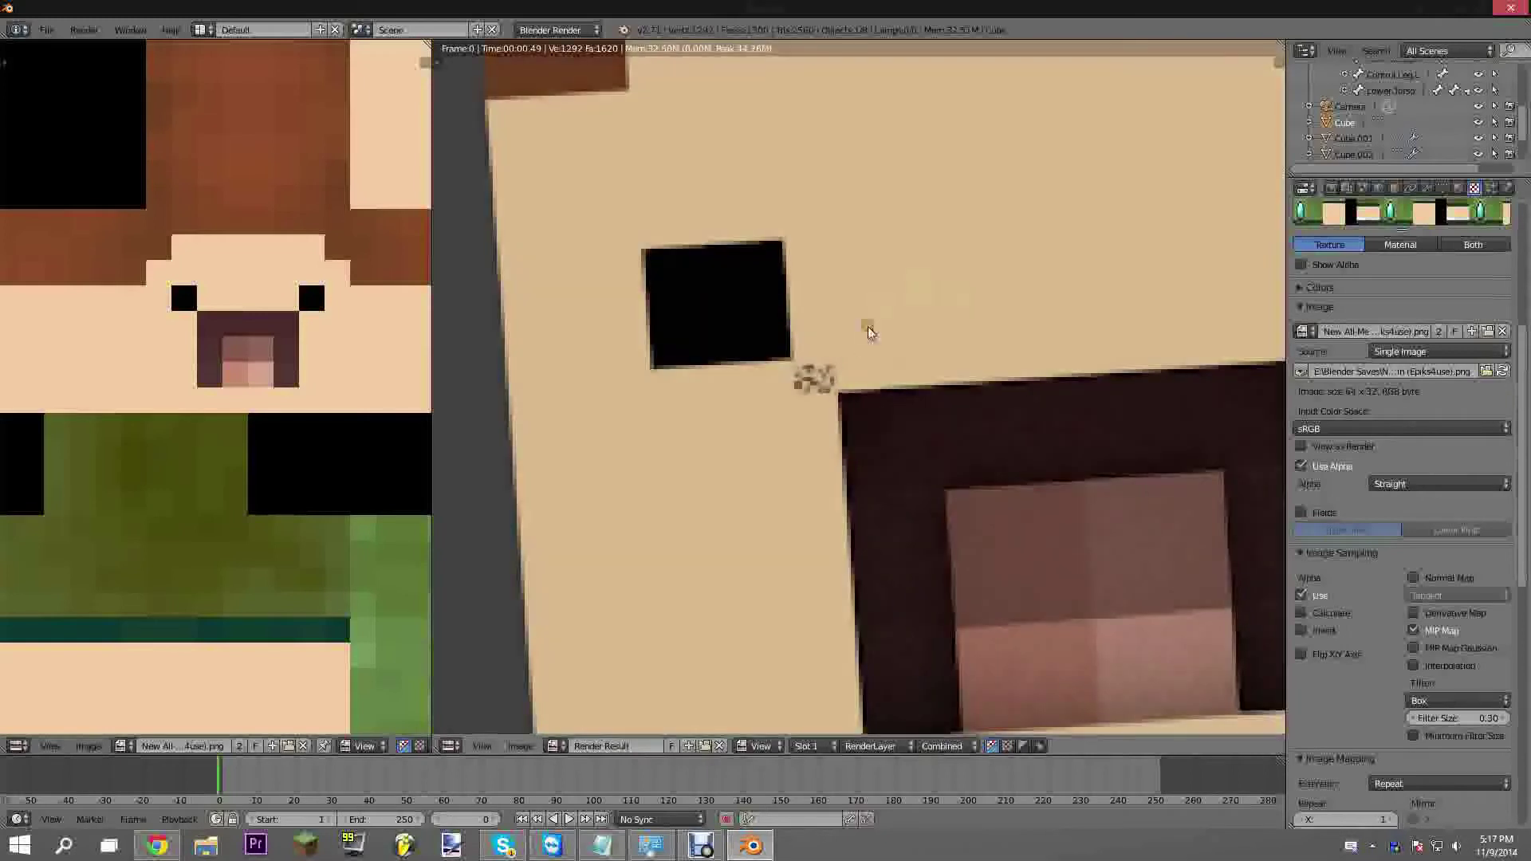
{"action": "scroll", "coordinate": [698, 376], "scroll_direction": "down", "scroll_amount": 3}
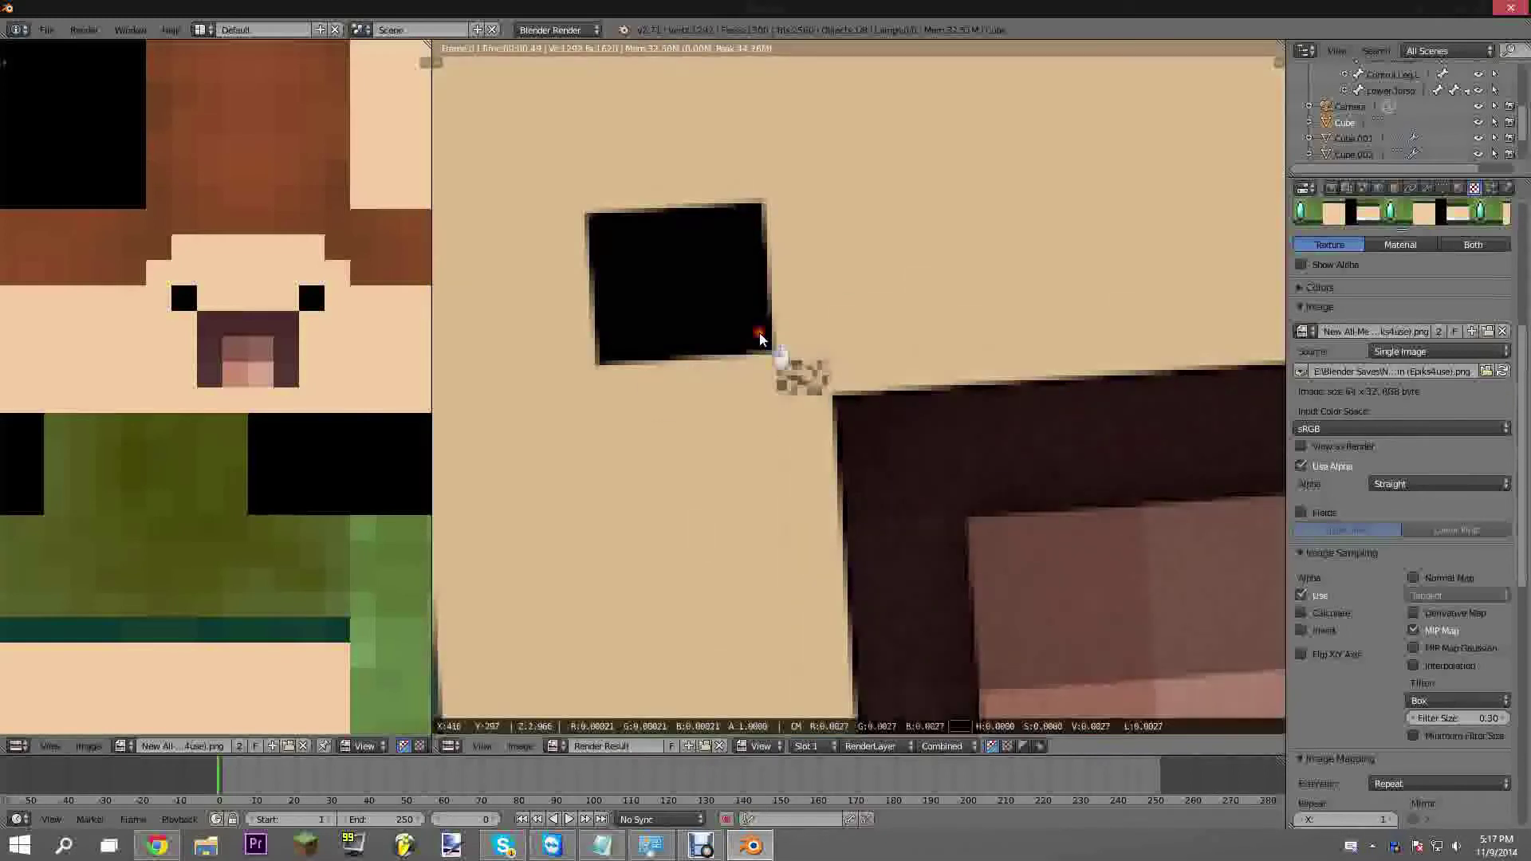
{"action": "key", "text": "Escape"}
Select the thin inner border faces along the upper and lower edges of the mouth opening in Edit Mode
{"action": "middle_click_drag", "start_coordinate": [777, 335], "coordinate": [756, 284]}
{"action": "scroll", "coordinate": [757, 284], "scroll_direction": "up", "scroll_amount": 4}
{"action": "middle_click_drag", "start_coordinate": [912, 273], "coordinate": [880, 487], "text": "shift"}
{"action": "middle_click_drag", "start_coordinate": [880, 487], "coordinate": [949, 469]}
{"action": "scroll", "coordinate": [949, 469], "scroll_direction": "up", "scroll_amount": 5}
{"action": "middle_click_drag", "start_coordinate": [845, 419], "coordinate": [924, 237]}
{"action": "key", "text": "Tab"}
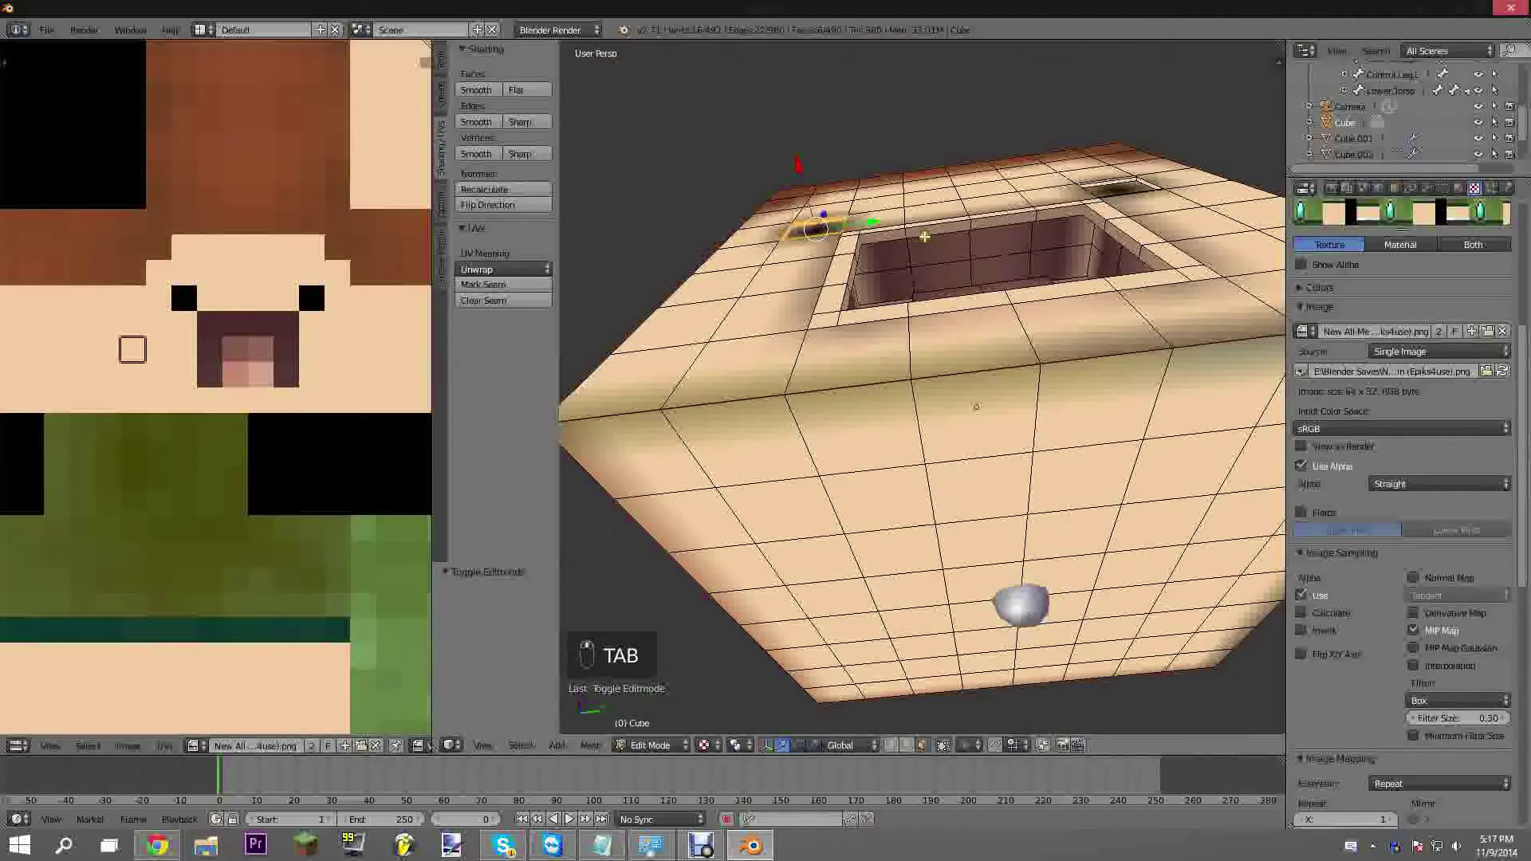
{"action": "right_click", "coordinate": [871, 239]}
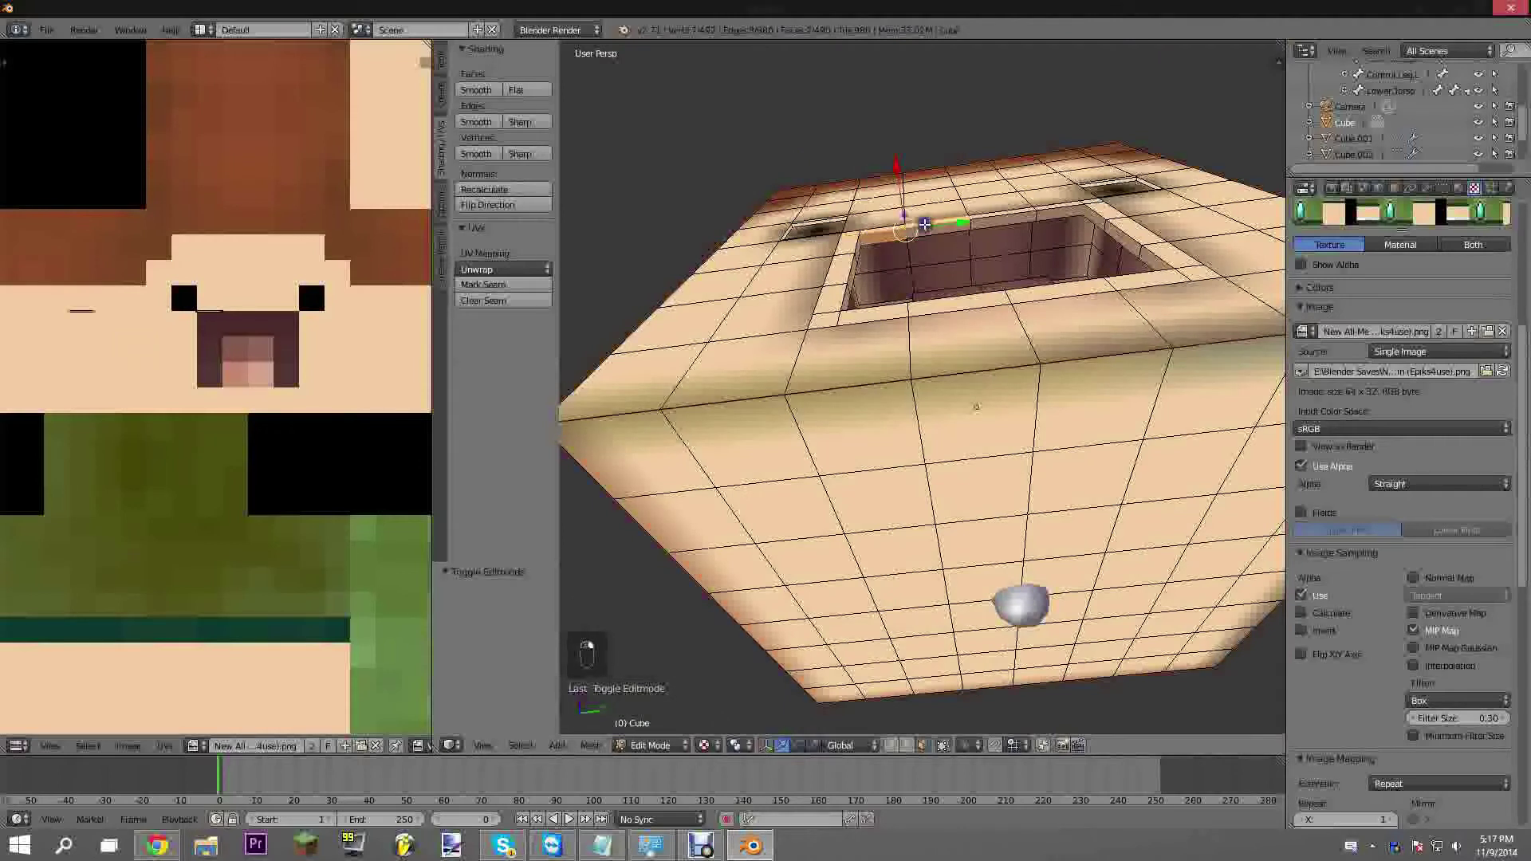
{"action": "right_click", "coordinate": [917, 233]}
{"action": "right_click", "coordinate": [1026, 214], "text": "shift"}
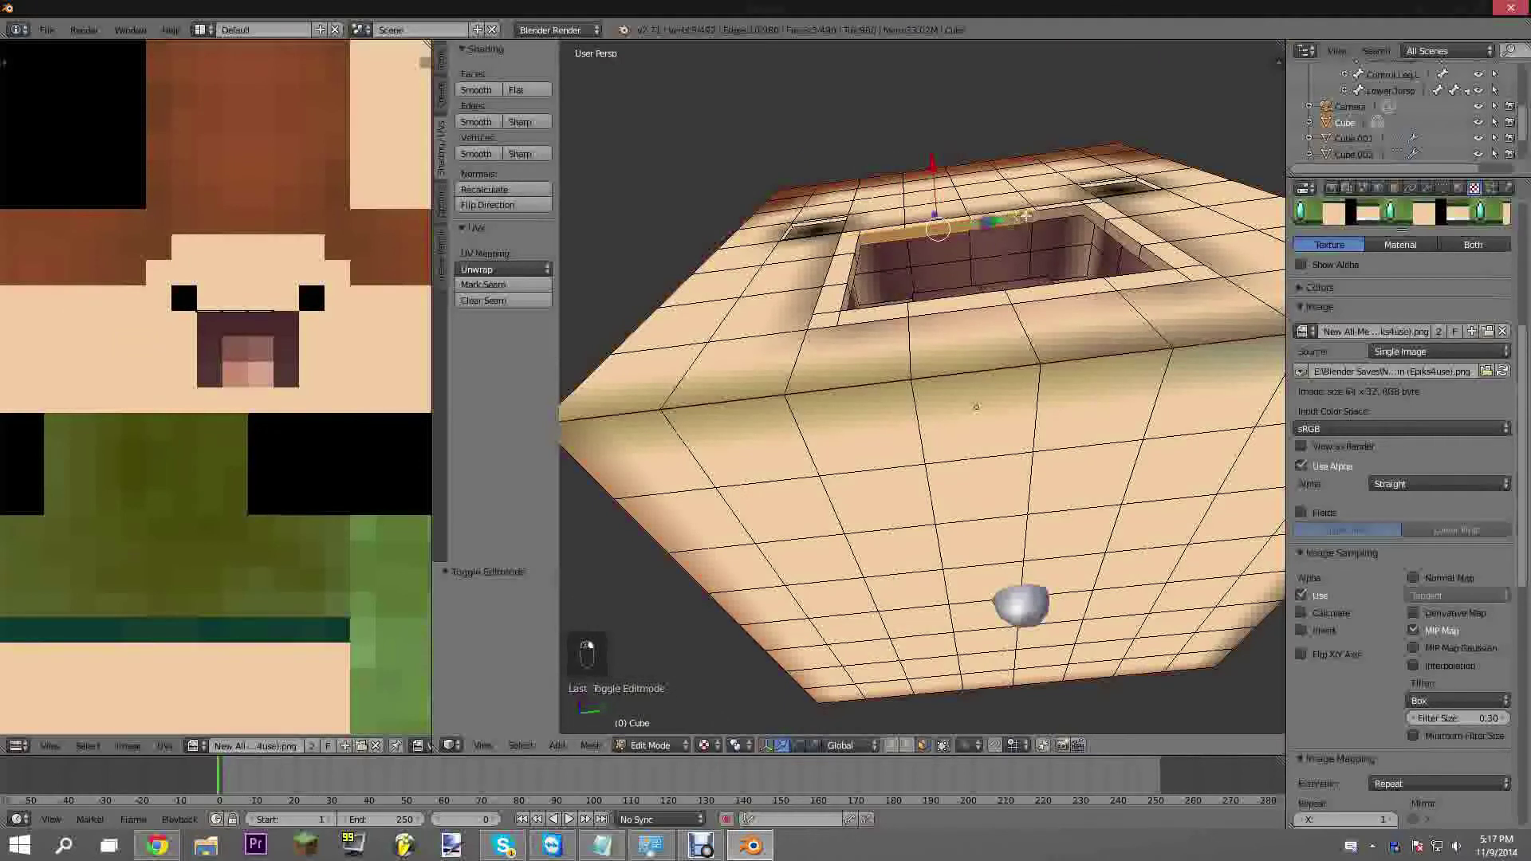
{"action": "right_click", "coordinate": [1057, 209], "text": "shift"}
{"action": "middle_click_drag", "start_coordinate": [1056, 210], "coordinate": [923, 403]}
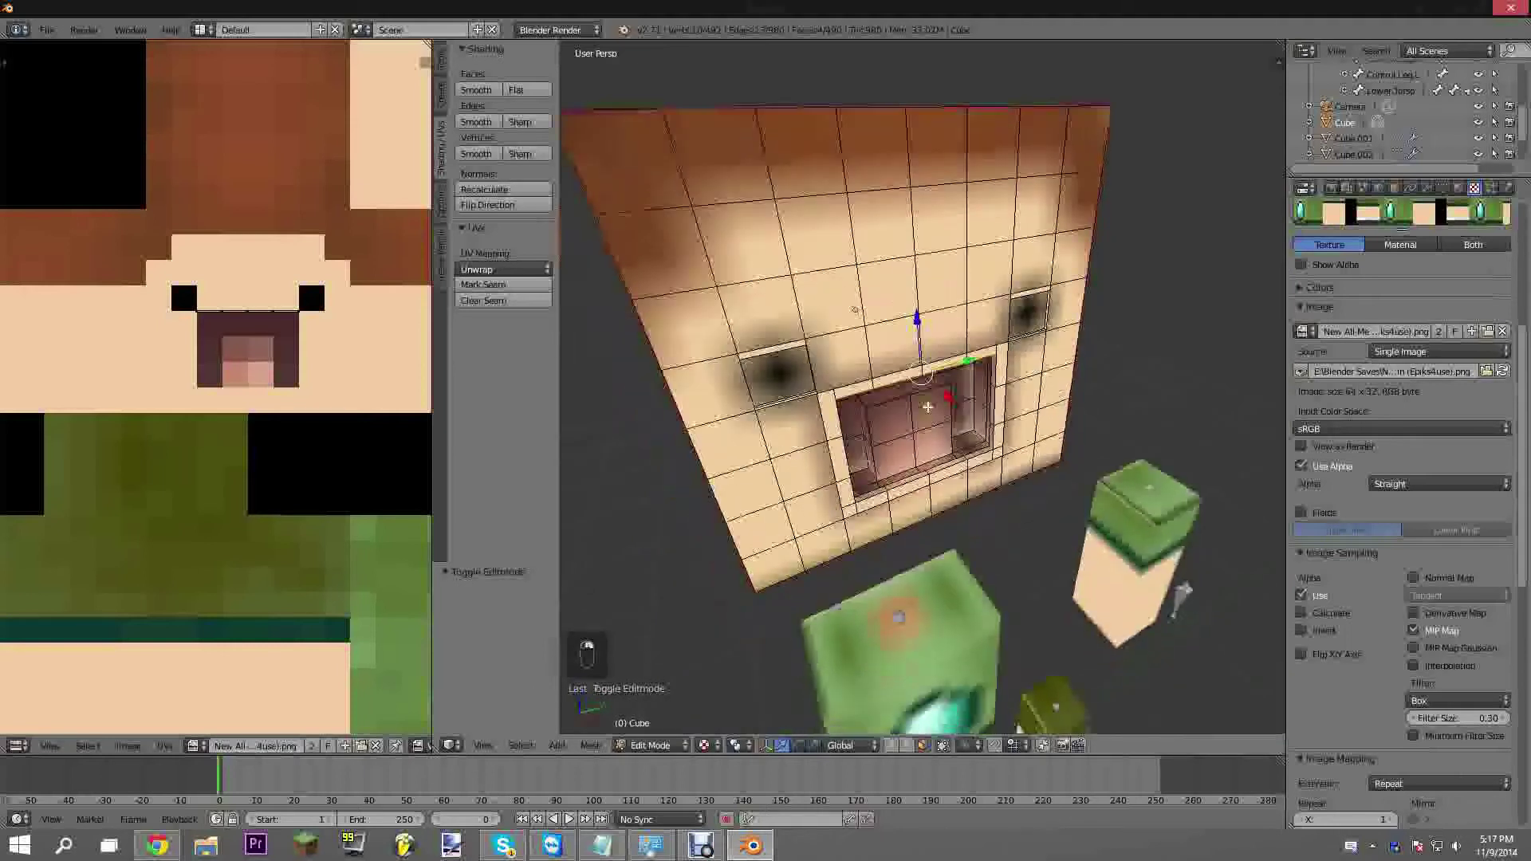
{"action": "scroll", "coordinate": [853, 460], "scroll_direction": "up", "scroll_amount": 3}
{"action": "right_click", "coordinate": [865, 477], "text": "shift"}
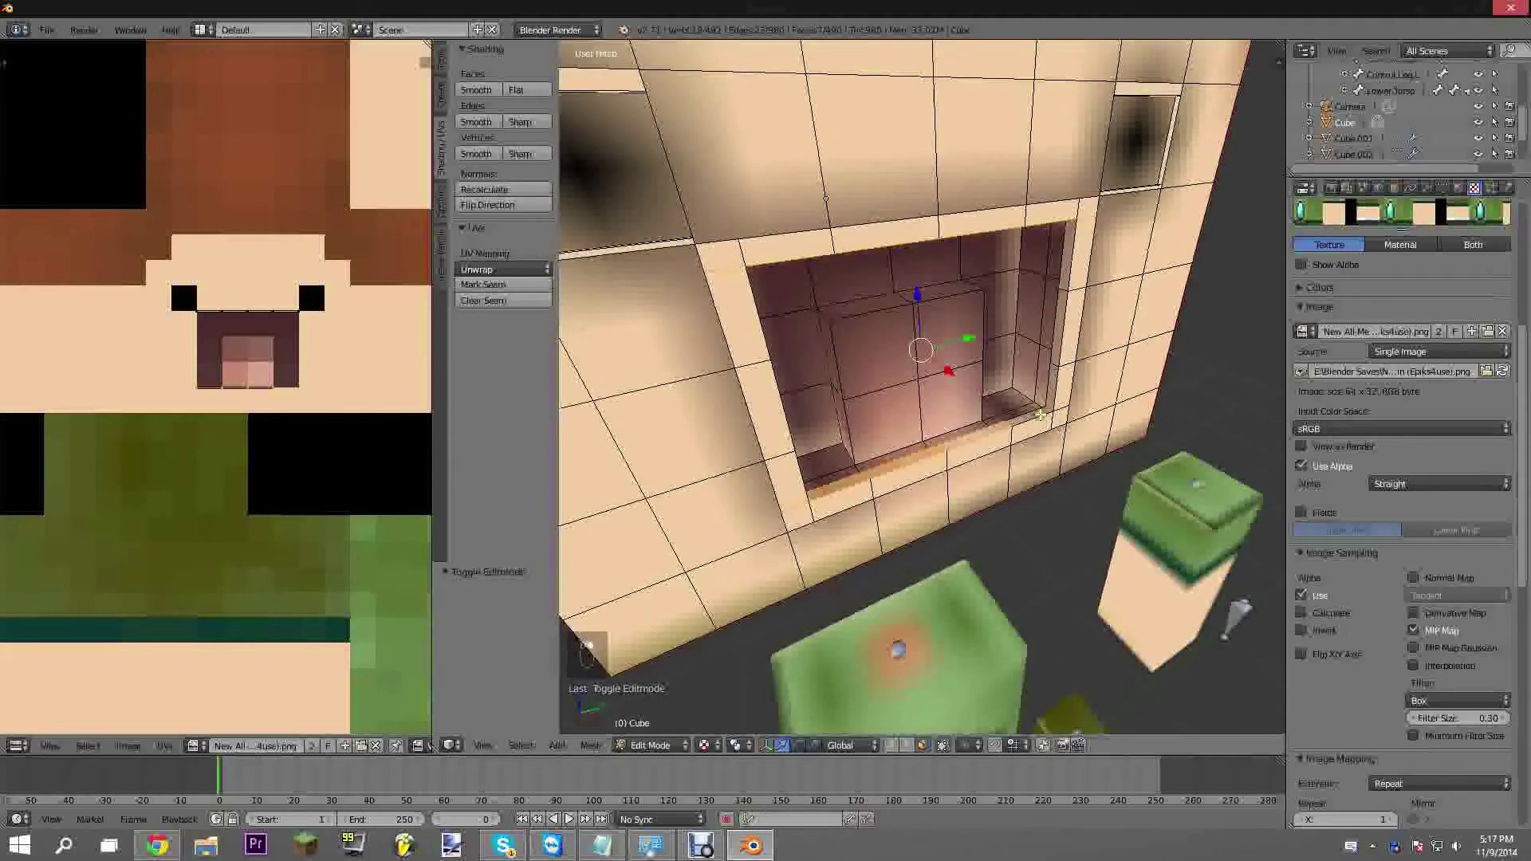
{"action": "middle_click_drag", "start_coordinate": [897, 472], "coordinate": [980, 462]}
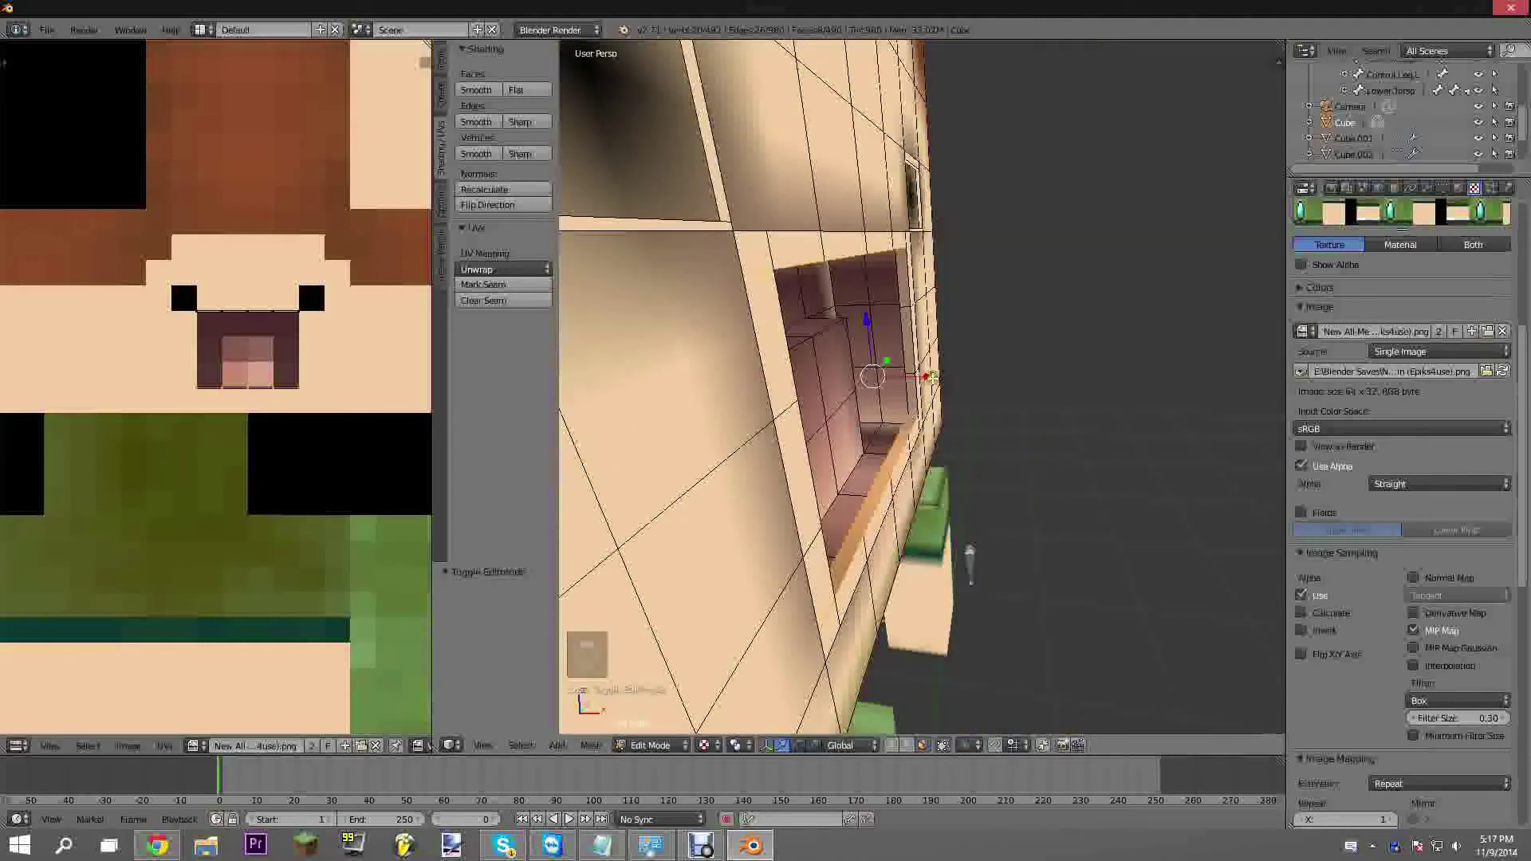
Nudge the selected mouth border faces by -0.0000102 along X, then render to check the face and close the render
{"action": "left_click_drag", "start_coordinate": [931, 376], "coordinate": [932, 375]}
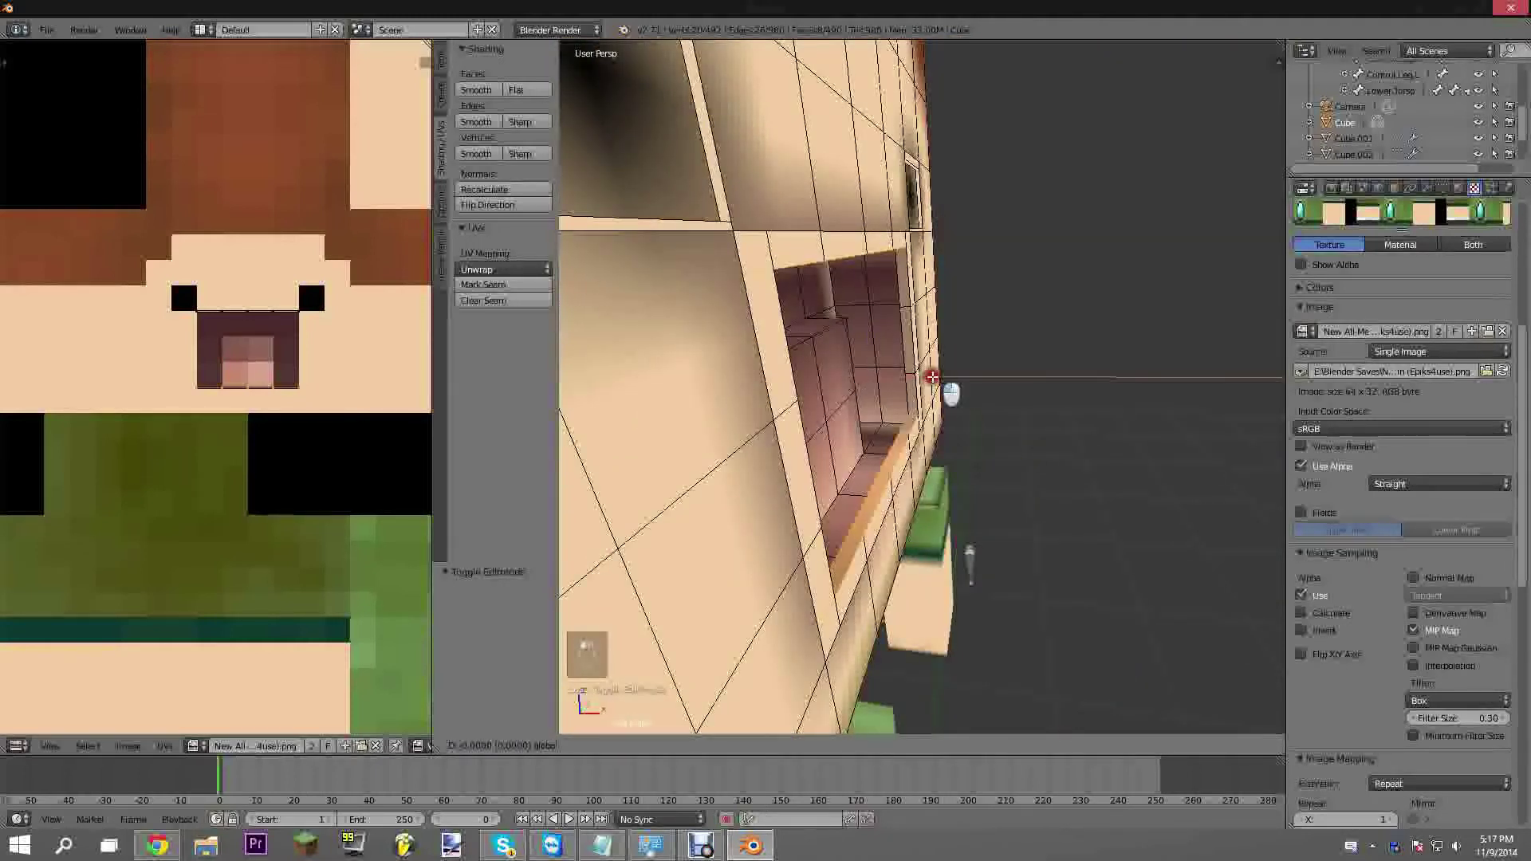
{"action": "left_click_drag", "start_coordinate": [932, 376], "coordinate": [932, 376]}
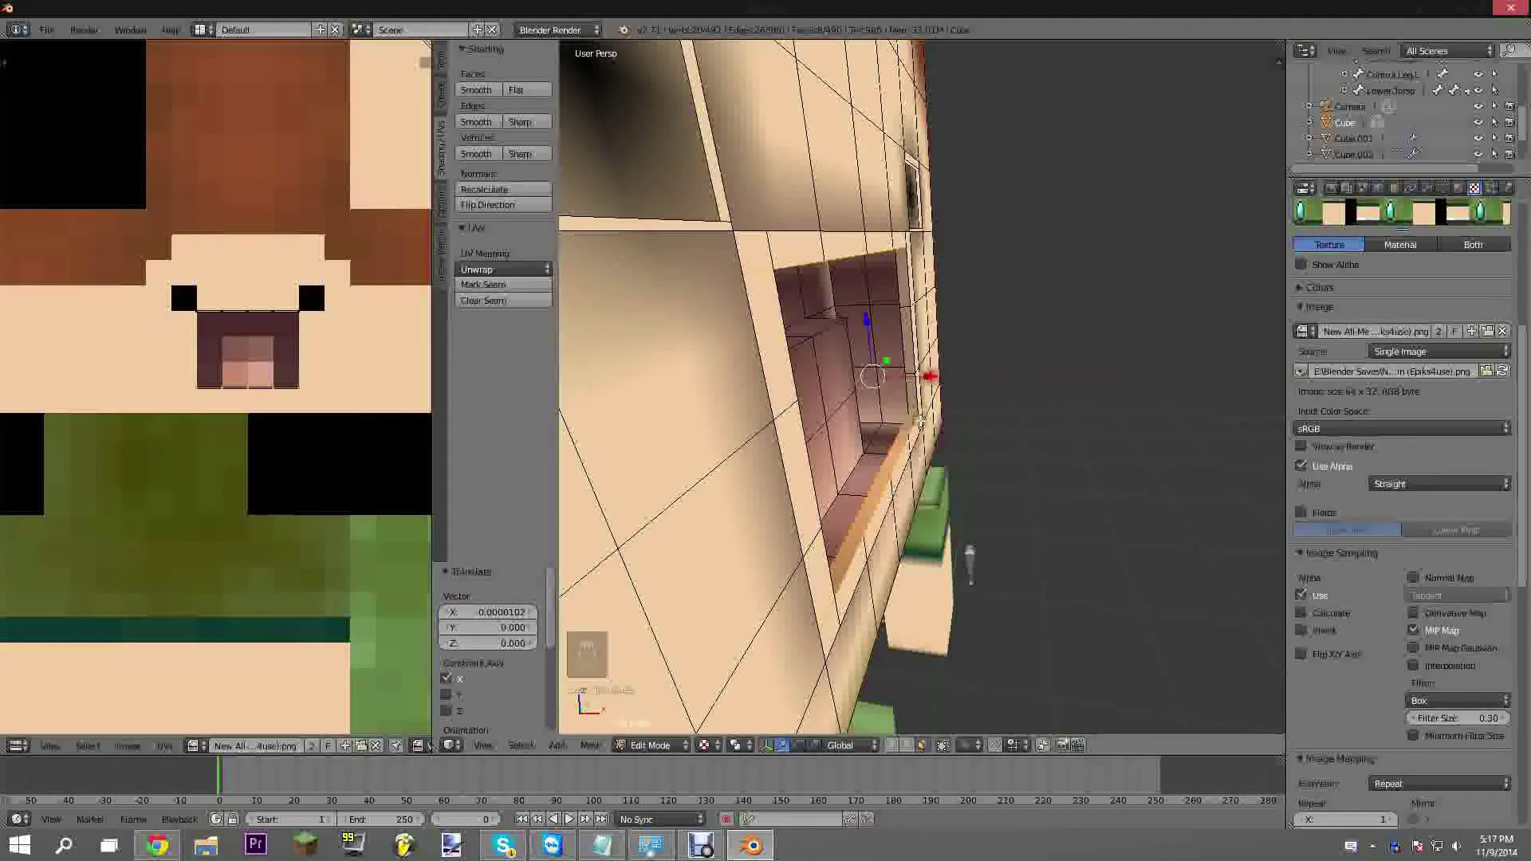
{"action": "middle_click_drag", "start_coordinate": [879, 443], "coordinate": [751, 465]}
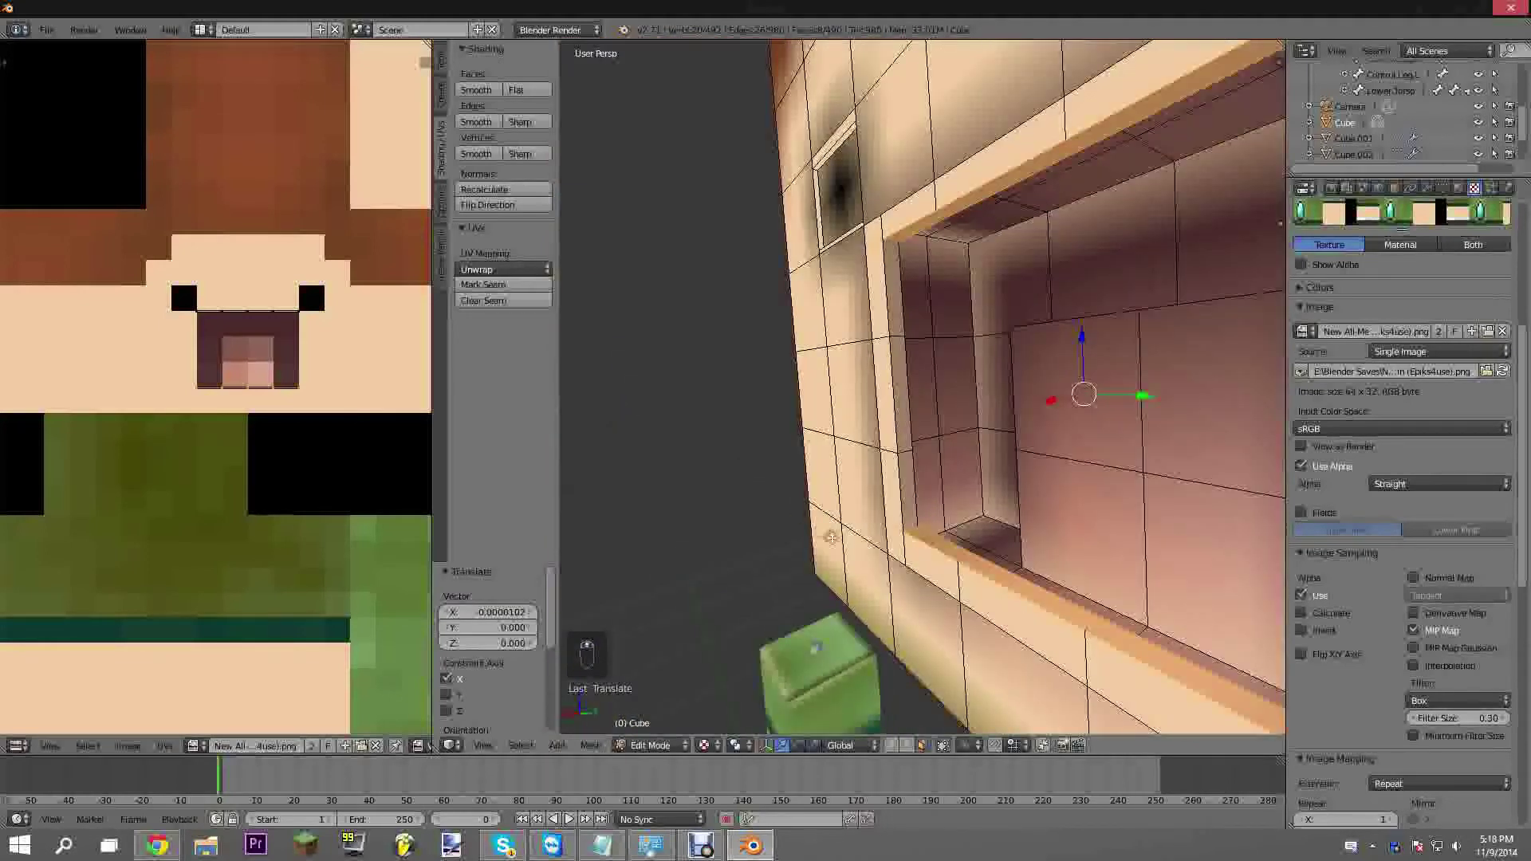
{"action": "middle_click_drag", "start_coordinate": [830, 538], "coordinate": [913, 423]}
{"action": "key", "text": "F12"}
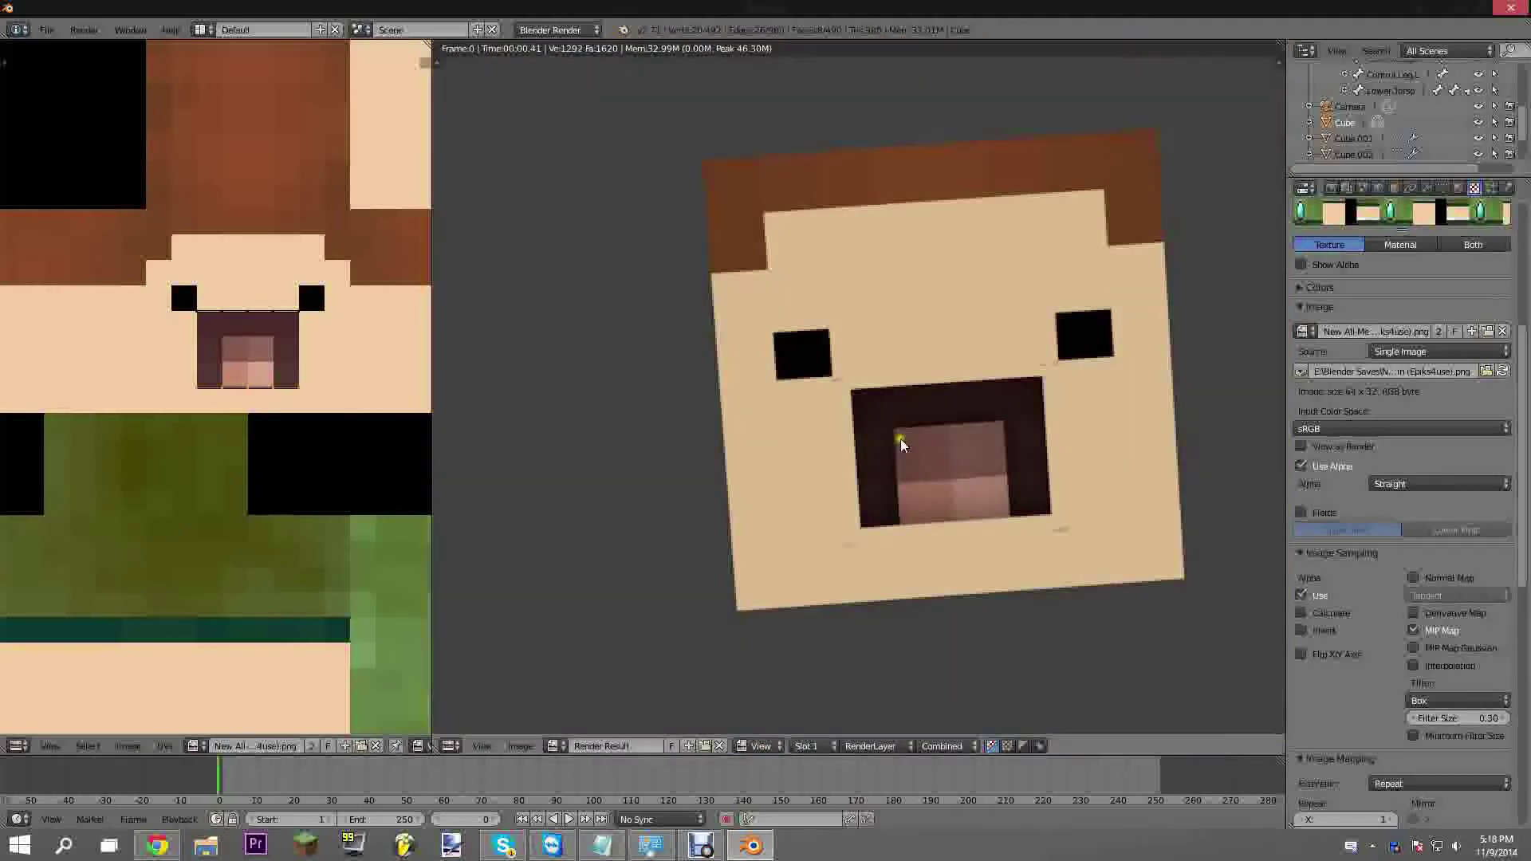
{"action": "scroll", "coordinate": [918, 434], "scroll_direction": "up", "scroll_amount": 5}
{"action": "key", "text": "Escape"}
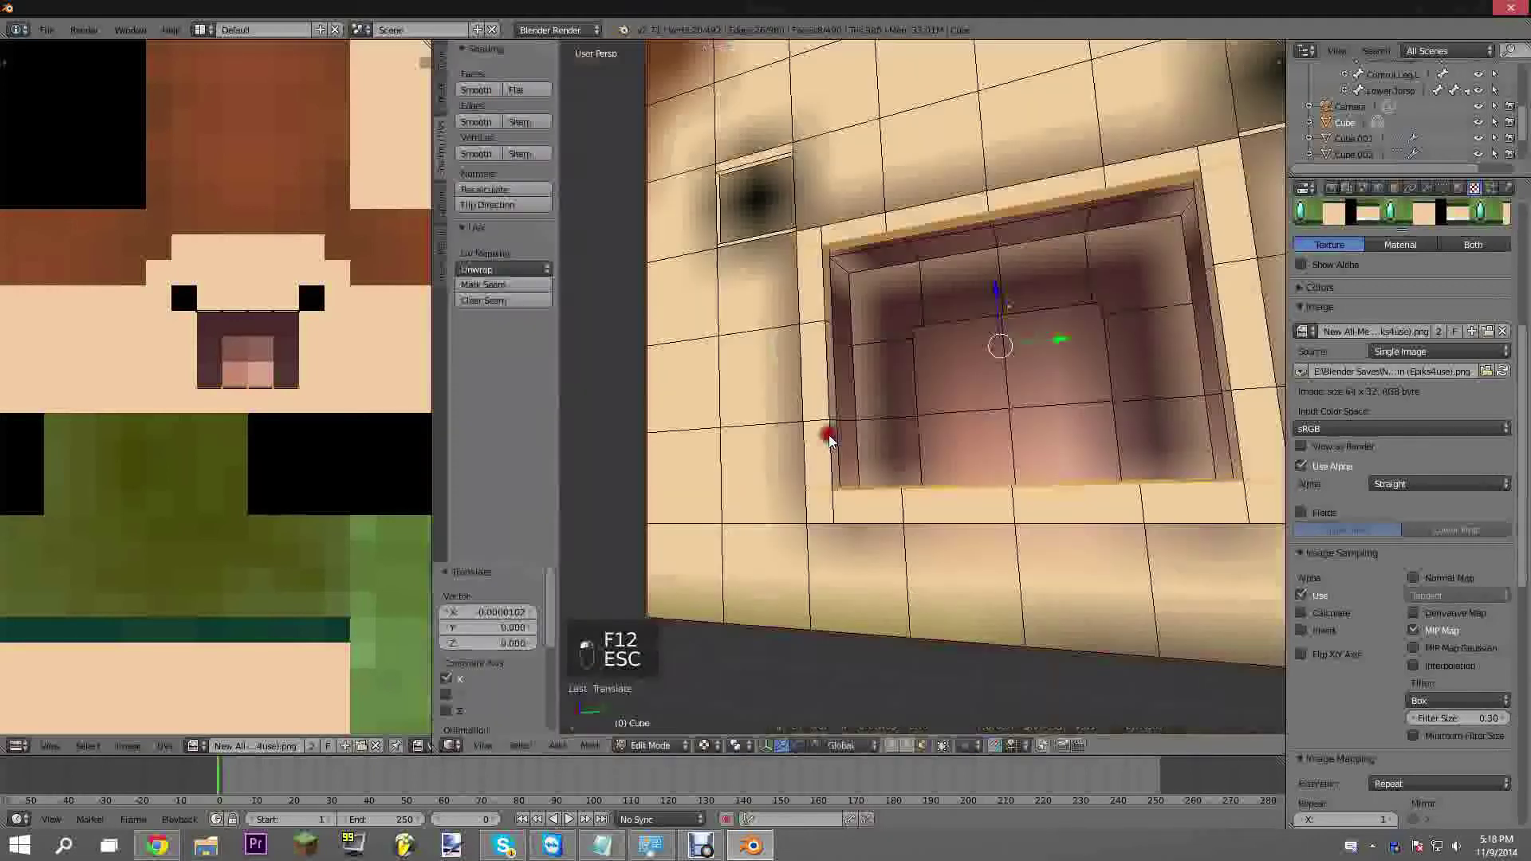
Shift the selected mouth border faces by -0.0005434 along X, then render the face again and close the render
{"action": "middle_click_drag", "start_coordinate": [802, 450], "coordinate": [942, 326]}
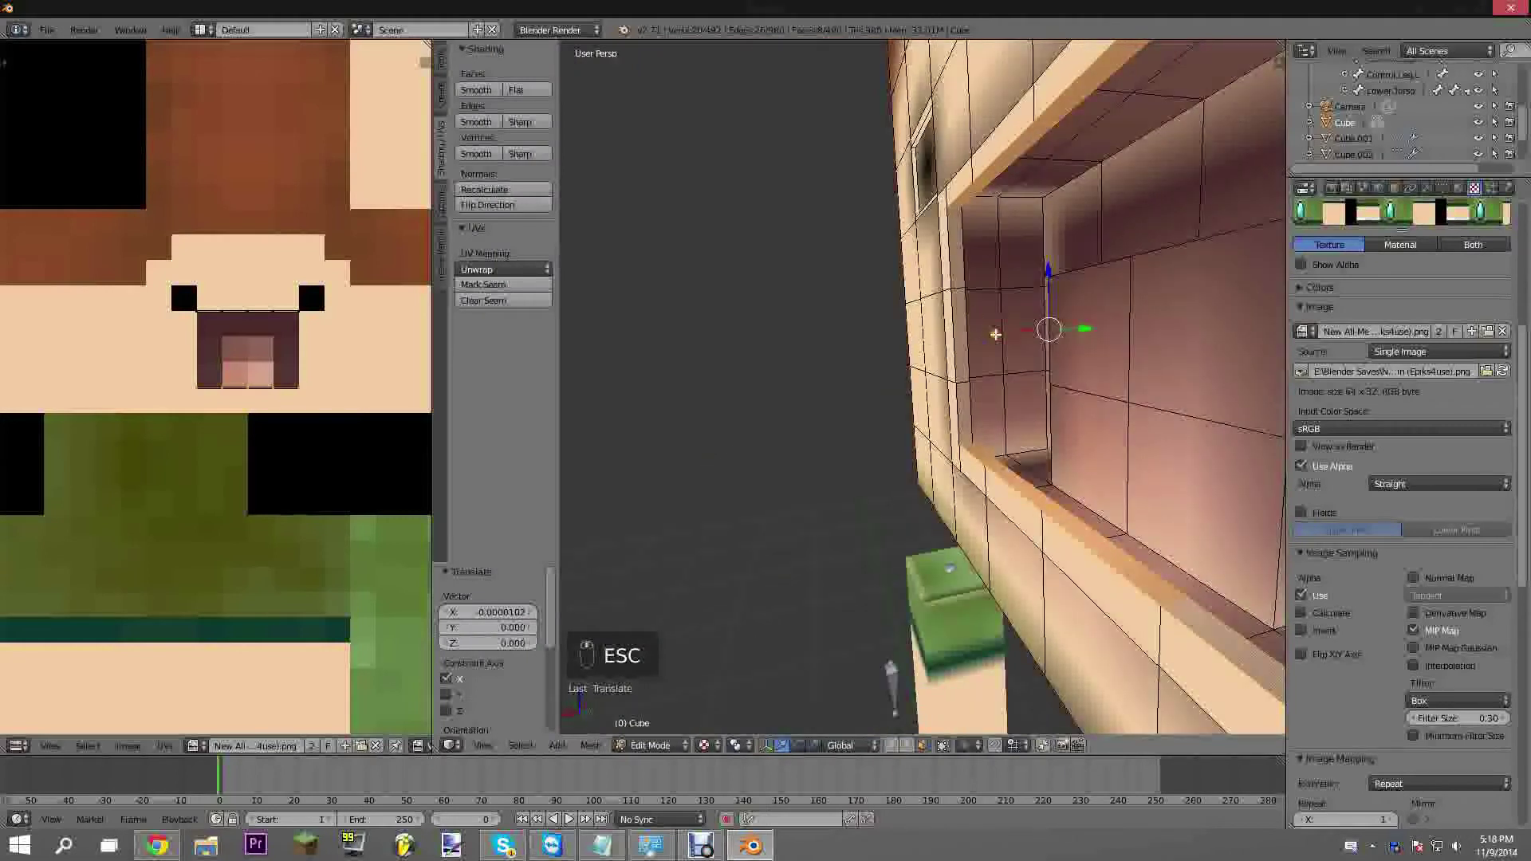
{"action": "left_click_drag", "start_coordinate": [995, 334], "coordinate": [990, 337]}
{"action": "key", "text": "F12"}
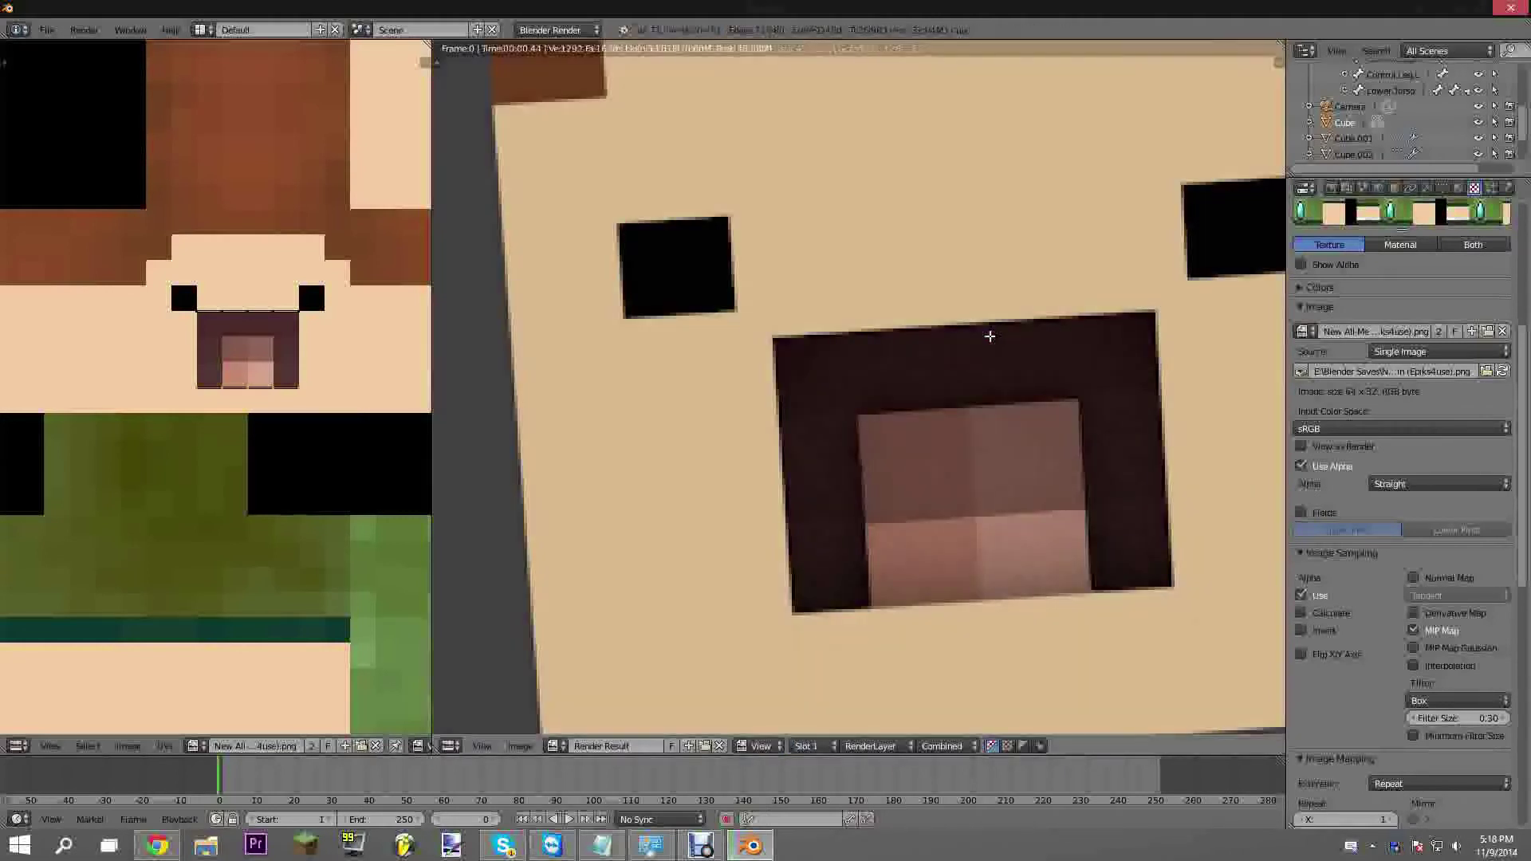
{"action": "scroll", "coordinate": [957, 367], "scroll_direction": "down", "scroll_amount": 4}
{"action": "key", "text": "Escape"}
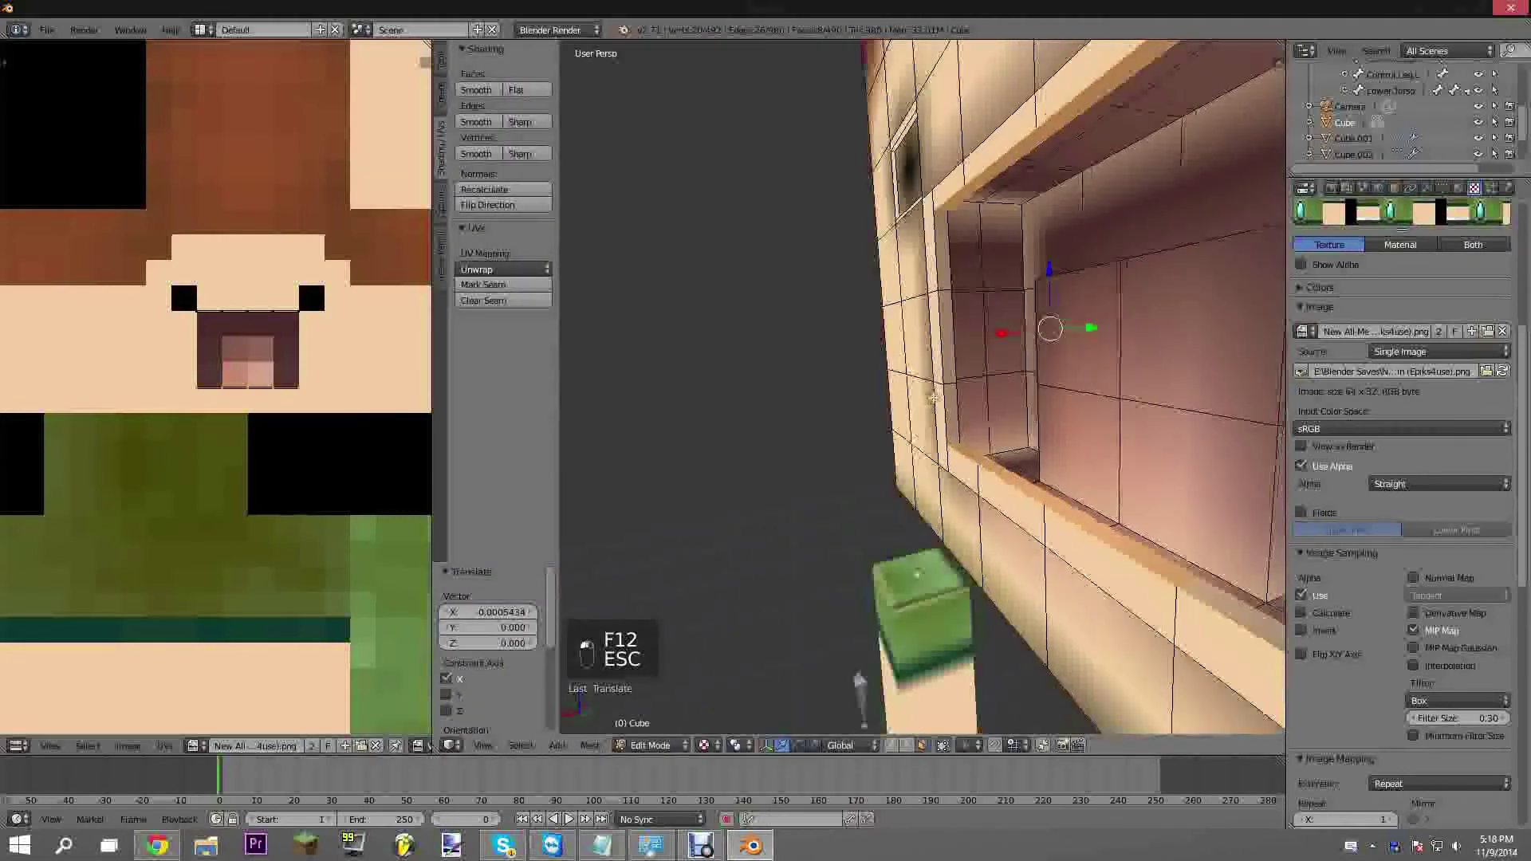
{"action": "middle_click_drag", "start_coordinate": [981, 426], "coordinate": [1066, 457]}
{"action": "key", "text": "g"}
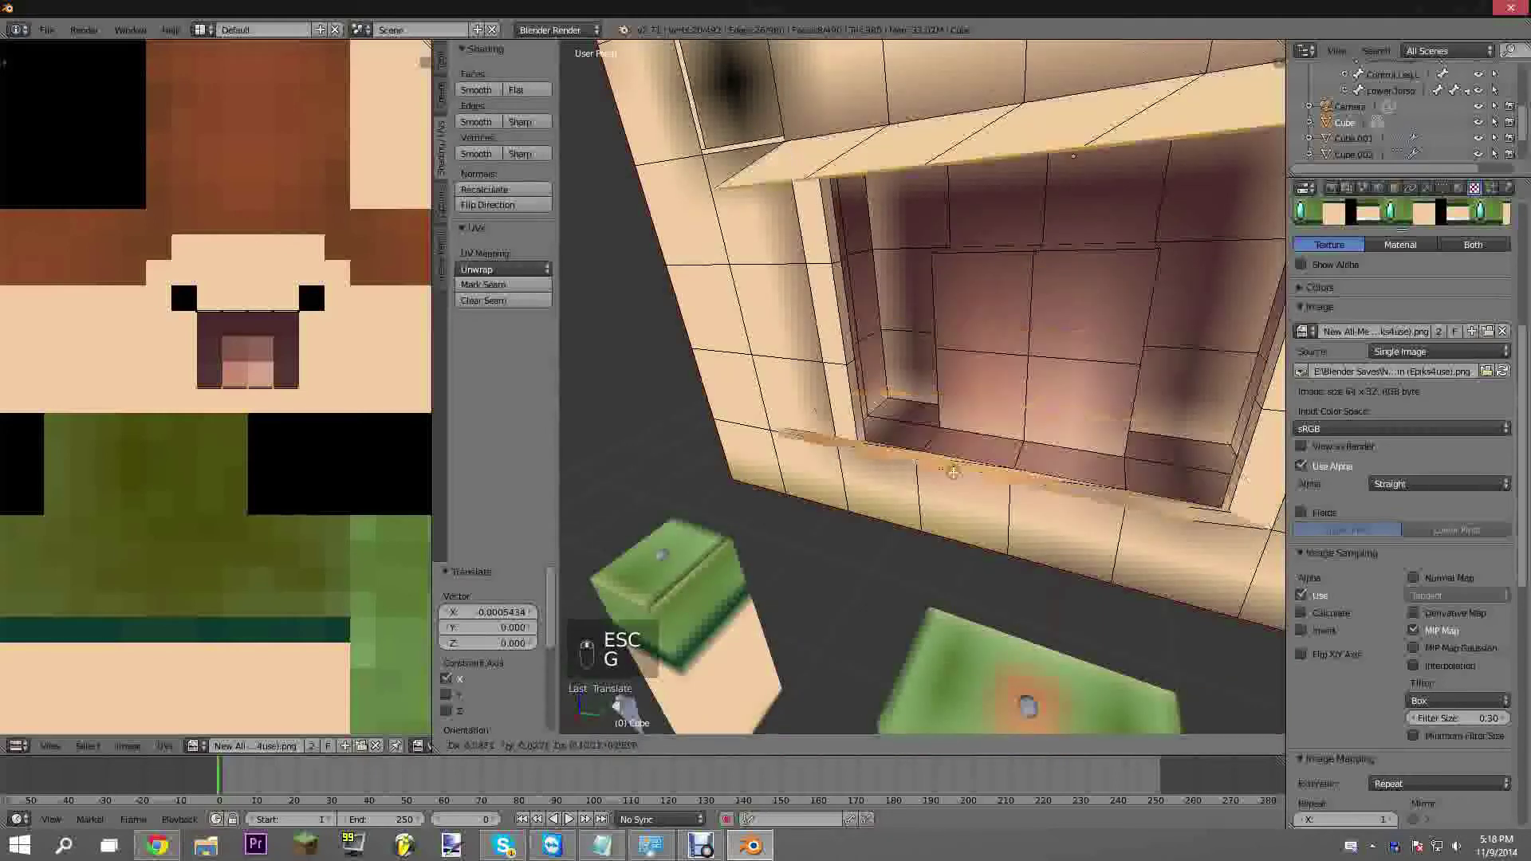
{"action": "right_click", "coordinate": [963, 474]}
Try lowering the mouth opening's upper border faces by about 0.029 along Z, then undo the move
{"action": "scroll", "coordinate": [963, 474], "scroll_direction": "down", "scroll_amount": 2}
{"action": "middle_click_drag", "start_coordinate": [963, 473], "coordinate": [972, 515]}
{"action": "scroll", "coordinate": [1028, 353], "scroll_direction": "down", "scroll_amount": 4}
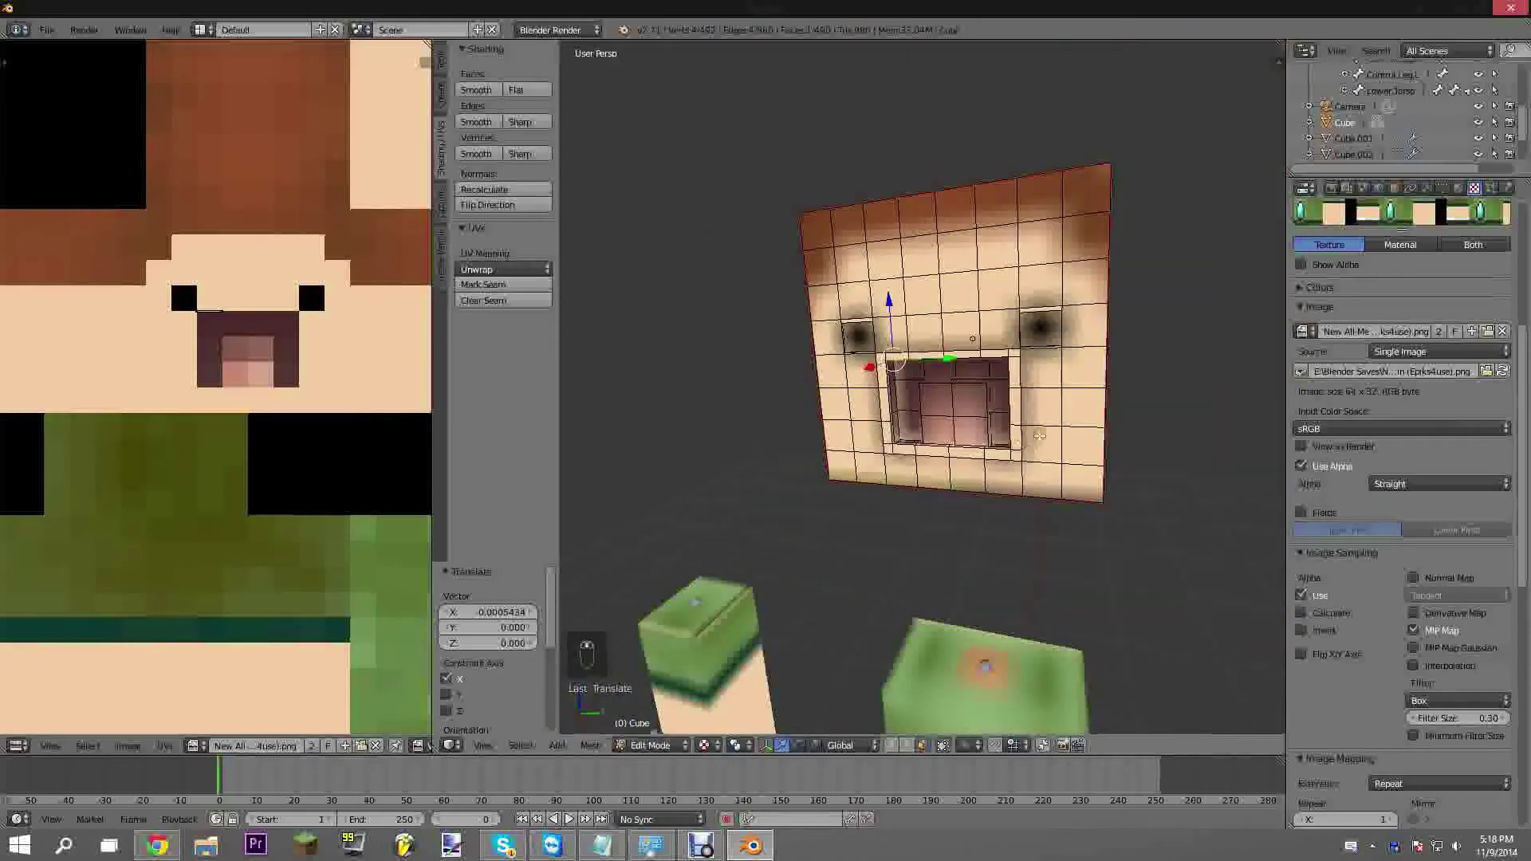
{"action": "middle_click_drag", "start_coordinate": [1058, 436], "coordinate": [942, 308]}
{"action": "scroll", "coordinate": [940, 309], "scroll_direction": "up", "scroll_amount": 5}
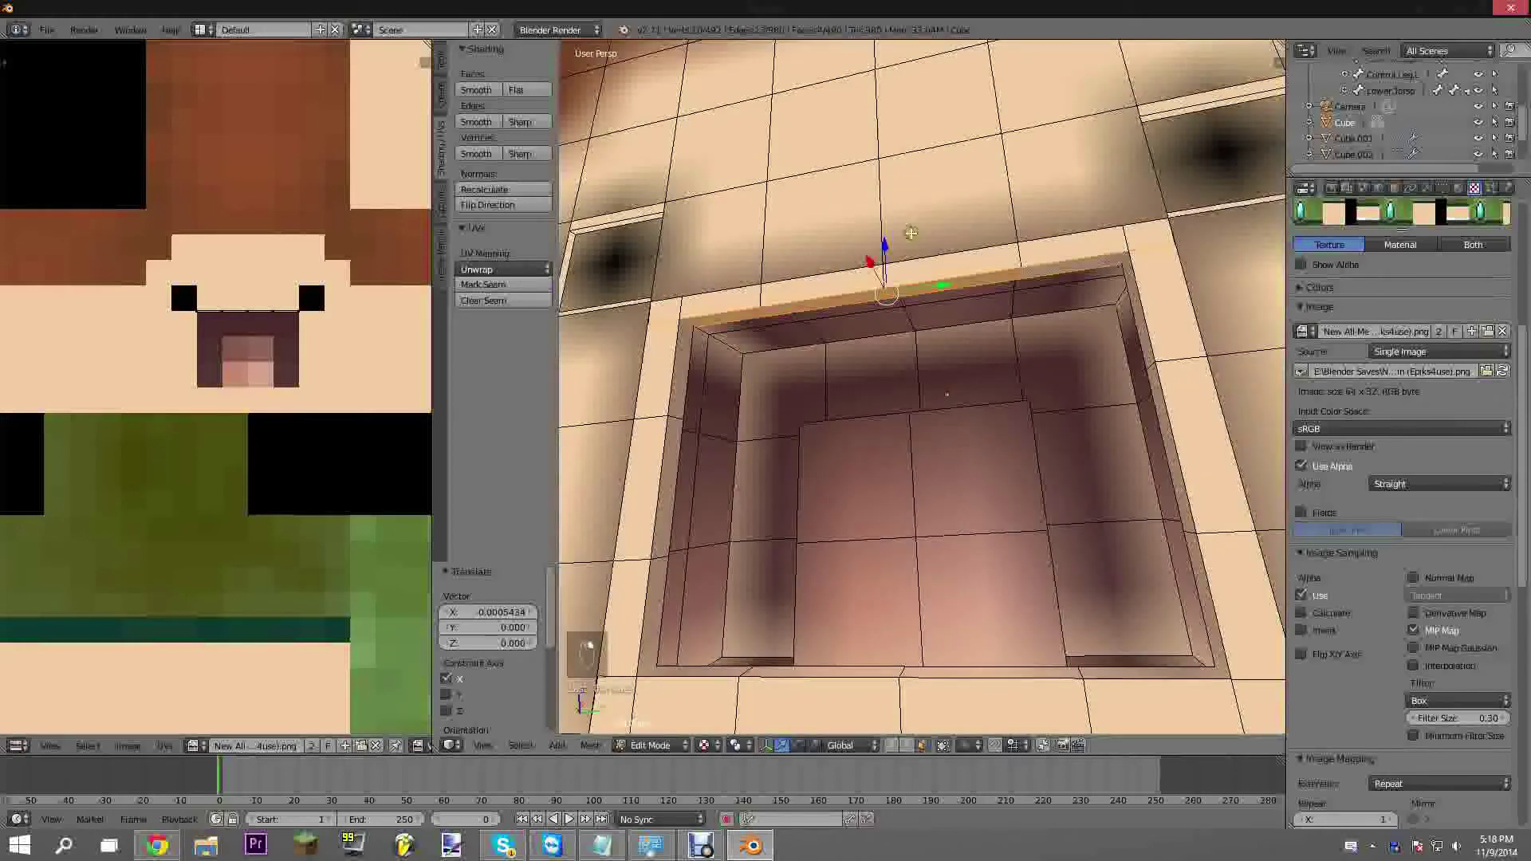
{"action": "left_click_drag", "start_coordinate": [885, 246], "coordinate": [901, 279]}
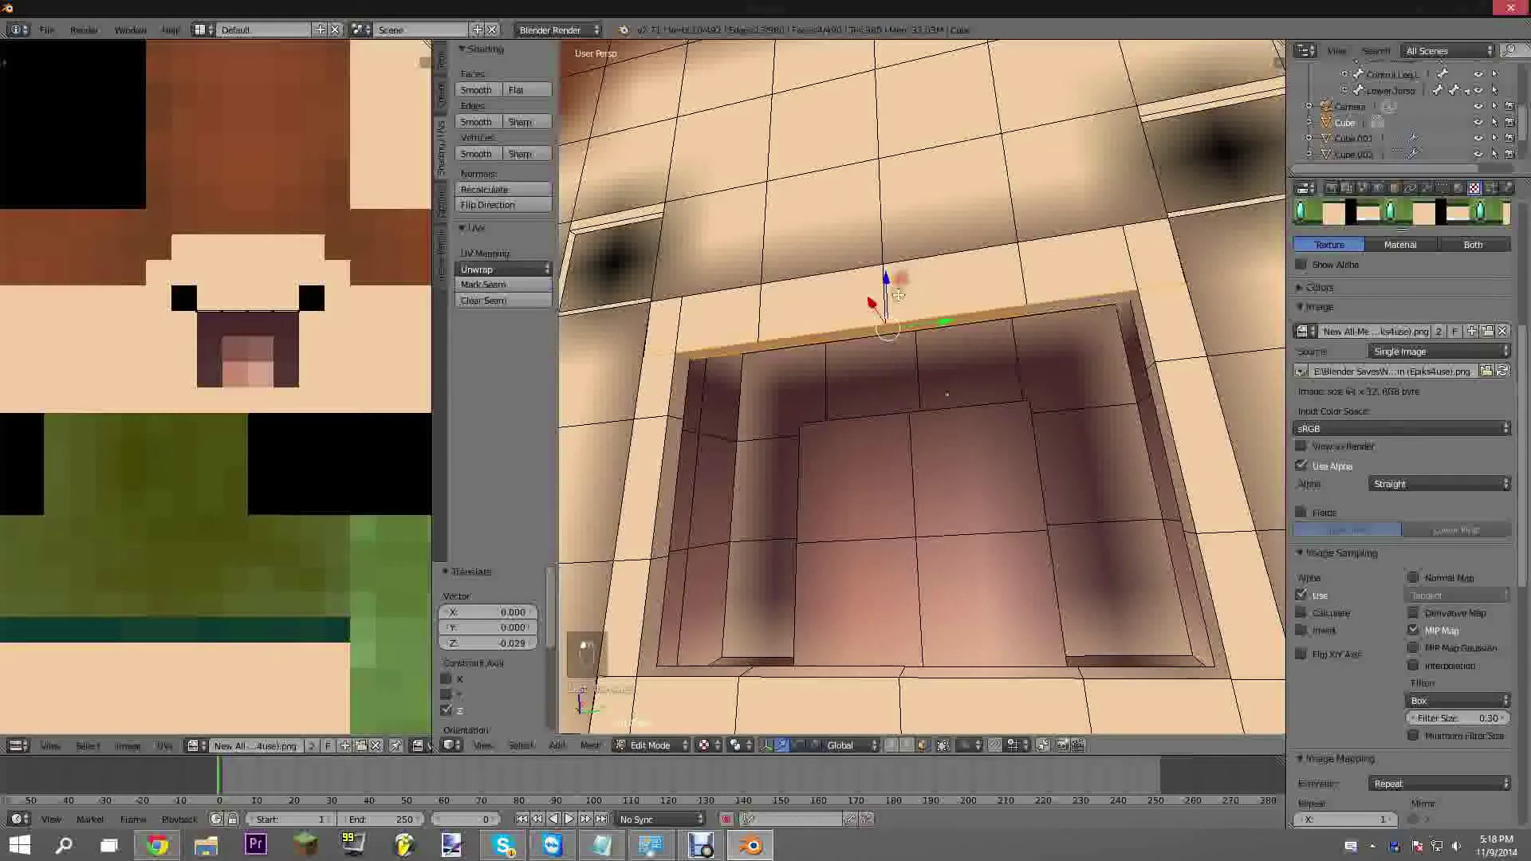
{"action": "key", "text": "ctrl+z"}
Return to Object Mode and add a basis shape key to the head mesh
{"action": "middle_click_drag", "start_coordinate": [895, 314], "coordinate": [1024, 245]}
{"action": "scroll", "coordinate": [1000, 354], "scroll_direction": "down", "scroll_amount": 5}
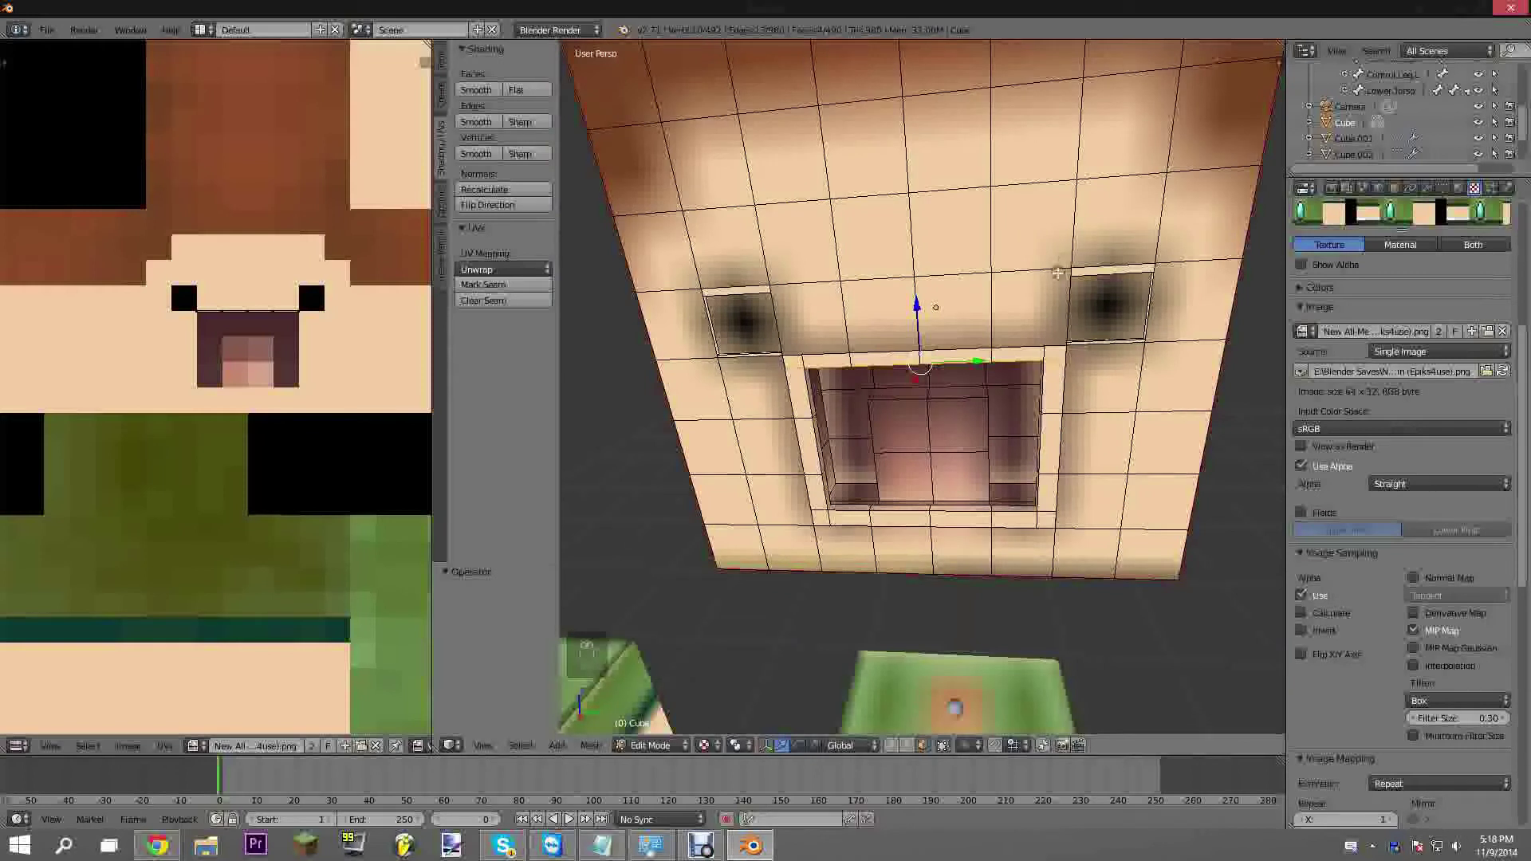
{"action": "key", "text": "Tab"}
{"action": "scroll", "coordinate": [925, 239], "scroll_direction": "down", "scroll_amount": 4}
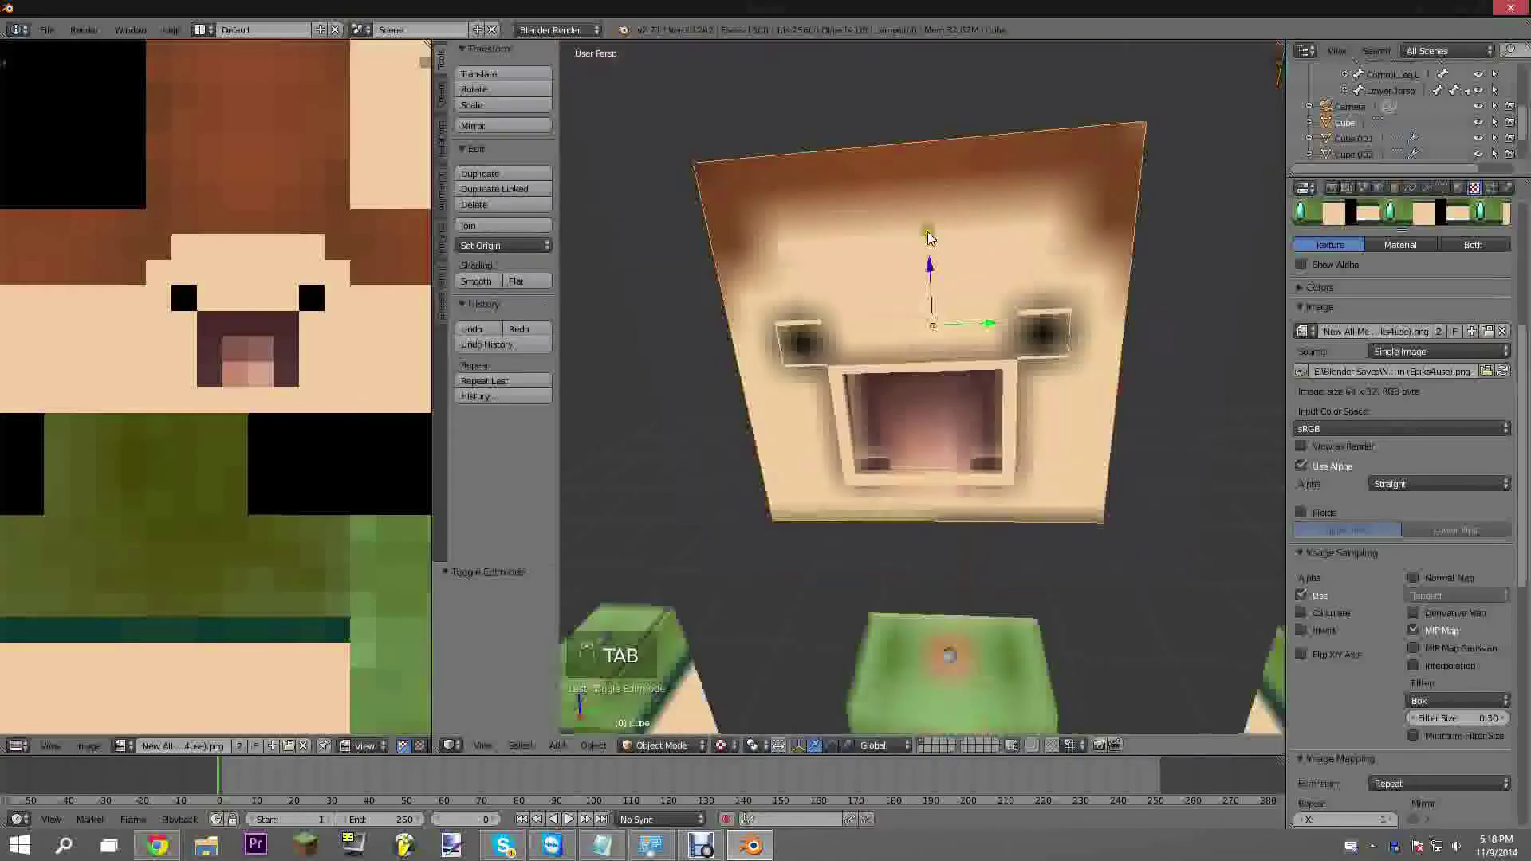
{"action": "middle_click_drag", "start_coordinate": [869, 319], "coordinate": [753, 325]}
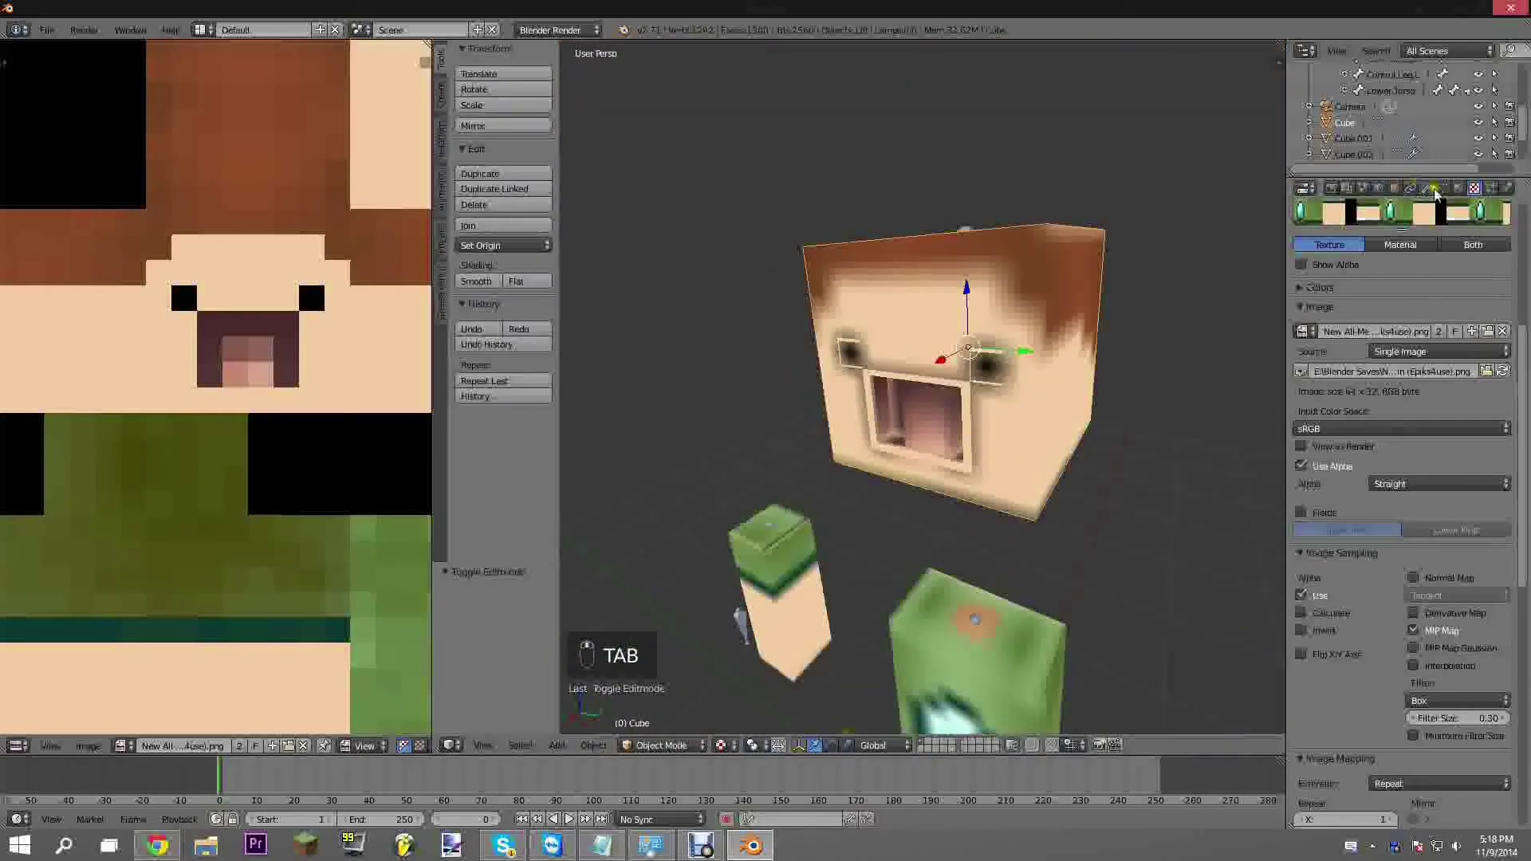
{"action": "left_click", "coordinate": [1443, 190]}
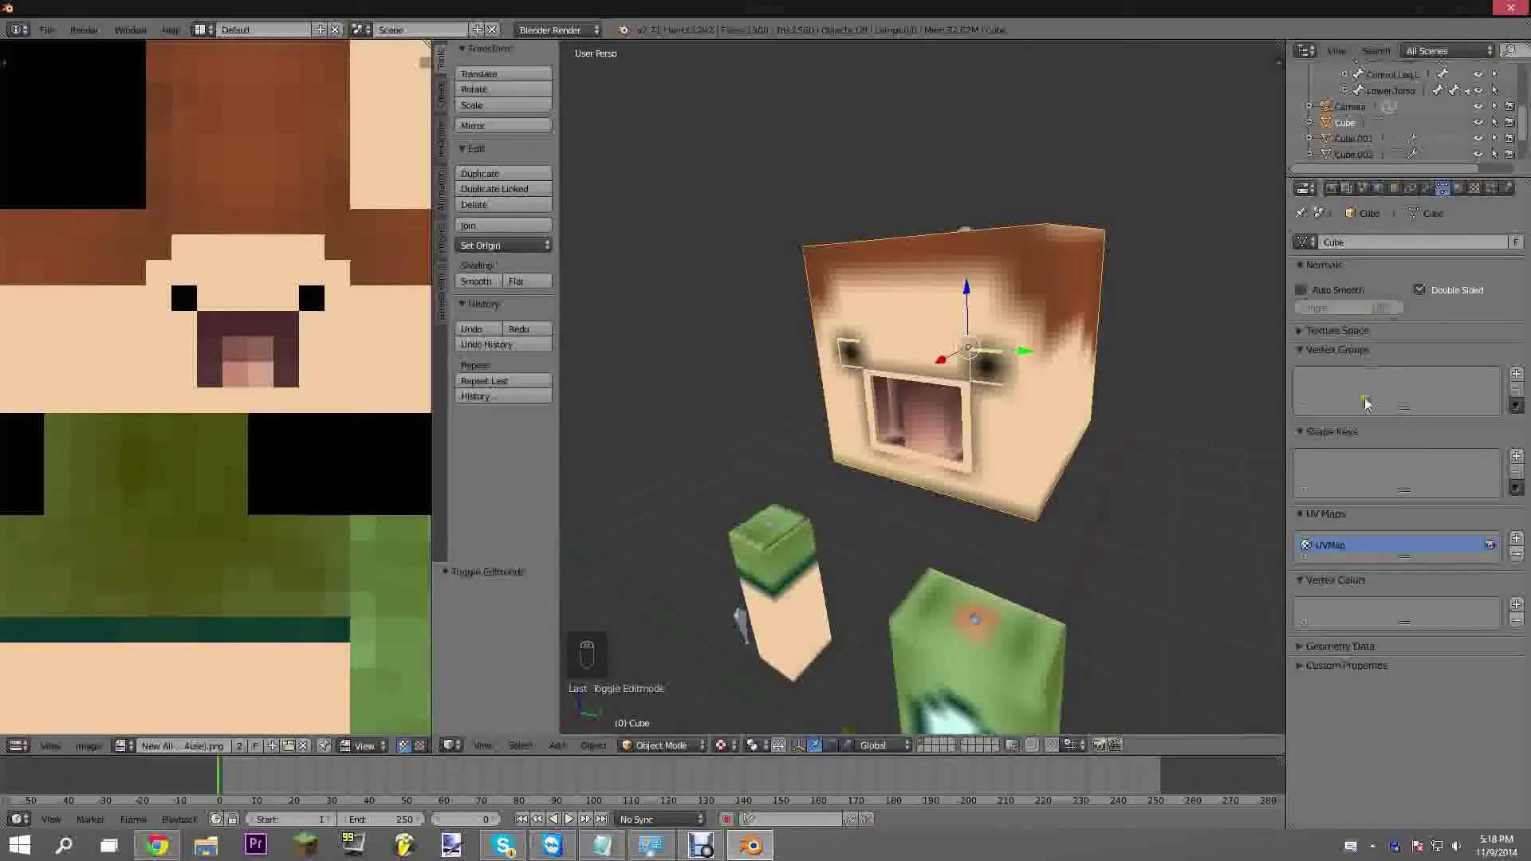
{"action": "left_click", "coordinate": [1515, 459]}
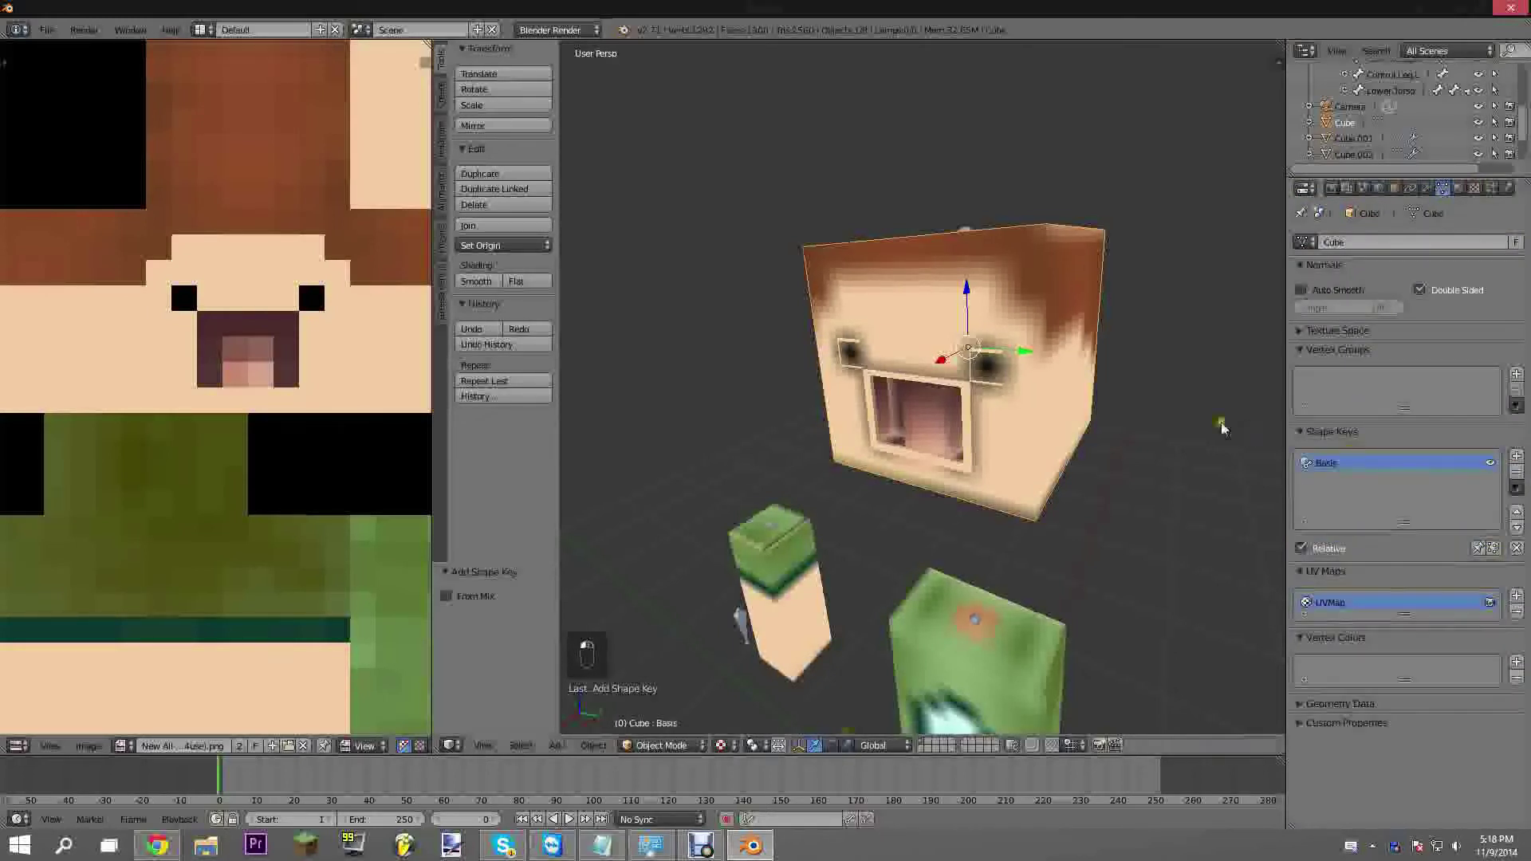
Select the mouth opening's lower front edges in Edit Mode, raise them along Z until the mouth is nearly closed, and return to Object Mode
{"action": "middle_click_drag", "start_coordinate": [969, 347], "coordinate": [1006, 344]}
{"action": "scroll", "coordinate": [1006, 344], "scroll_direction": "up", "scroll_amount": 5}
{"action": "key", "text": "Tab"}
{"action": "middle_click_drag", "start_coordinate": [928, 411], "coordinate": [923, 488]}
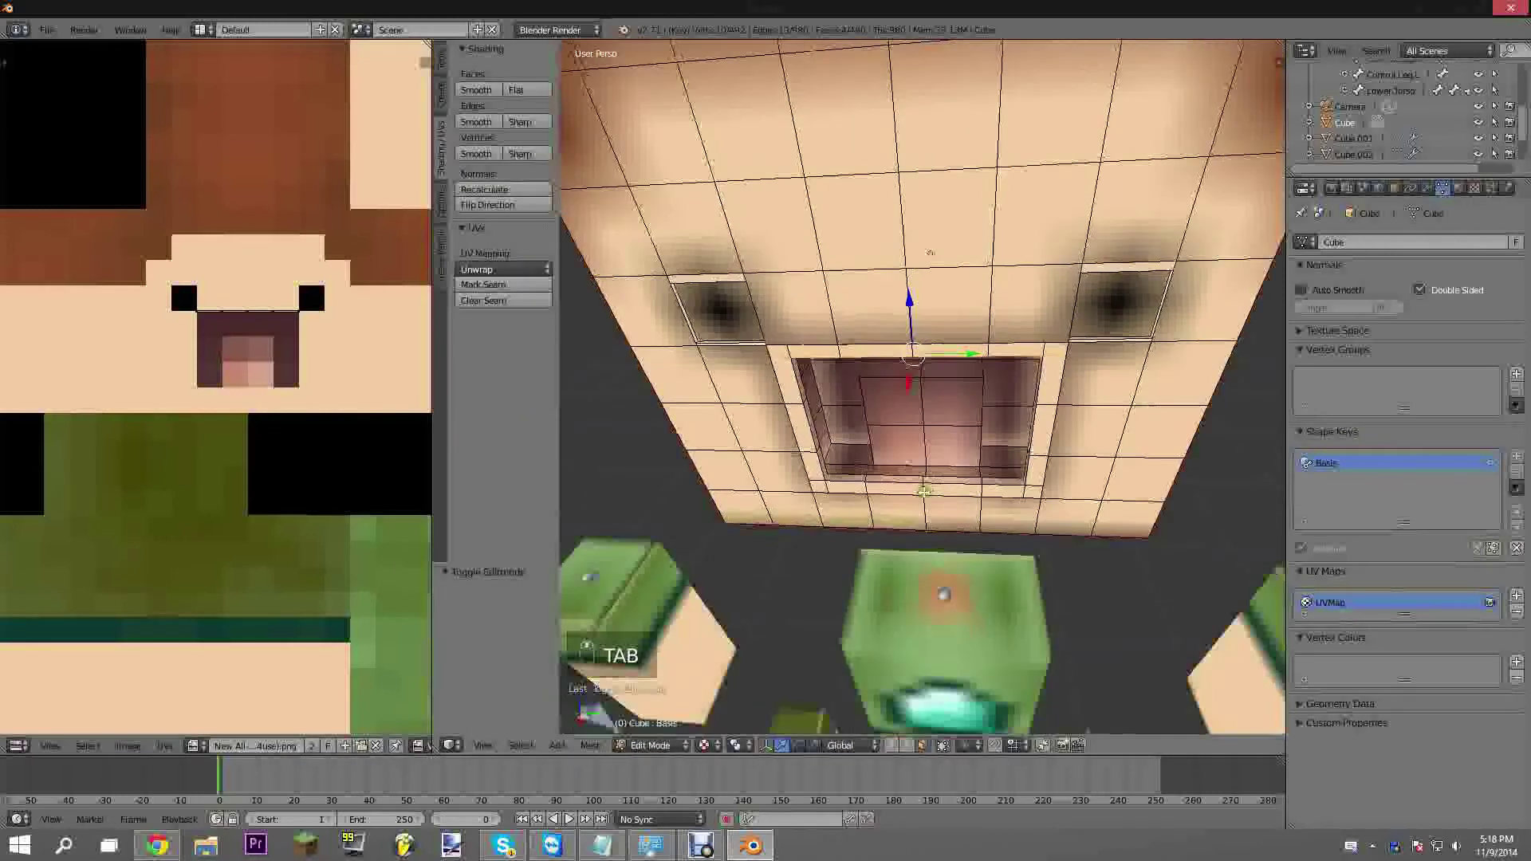
{"action": "right_click", "coordinate": [845, 479]}
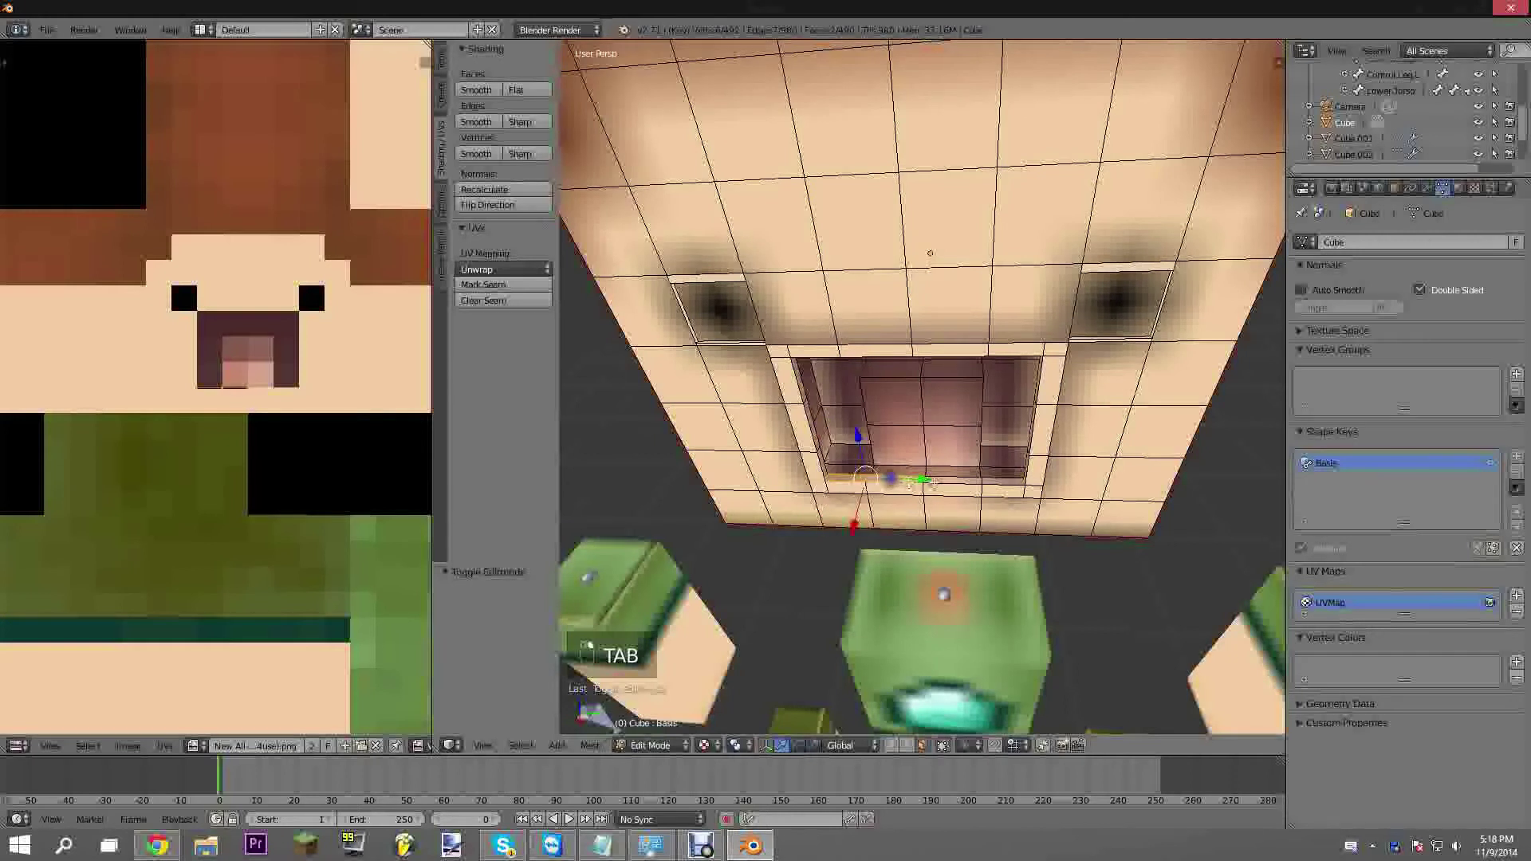
{"action": "right_click", "coordinate": [950, 480], "text": "shift"}
{"action": "right_click", "coordinate": [1003, 482], "text": "shift"}
{"action": "middle_click_drag", "start_coordinate": [1000, 470], "coordinate": [897, 333]}
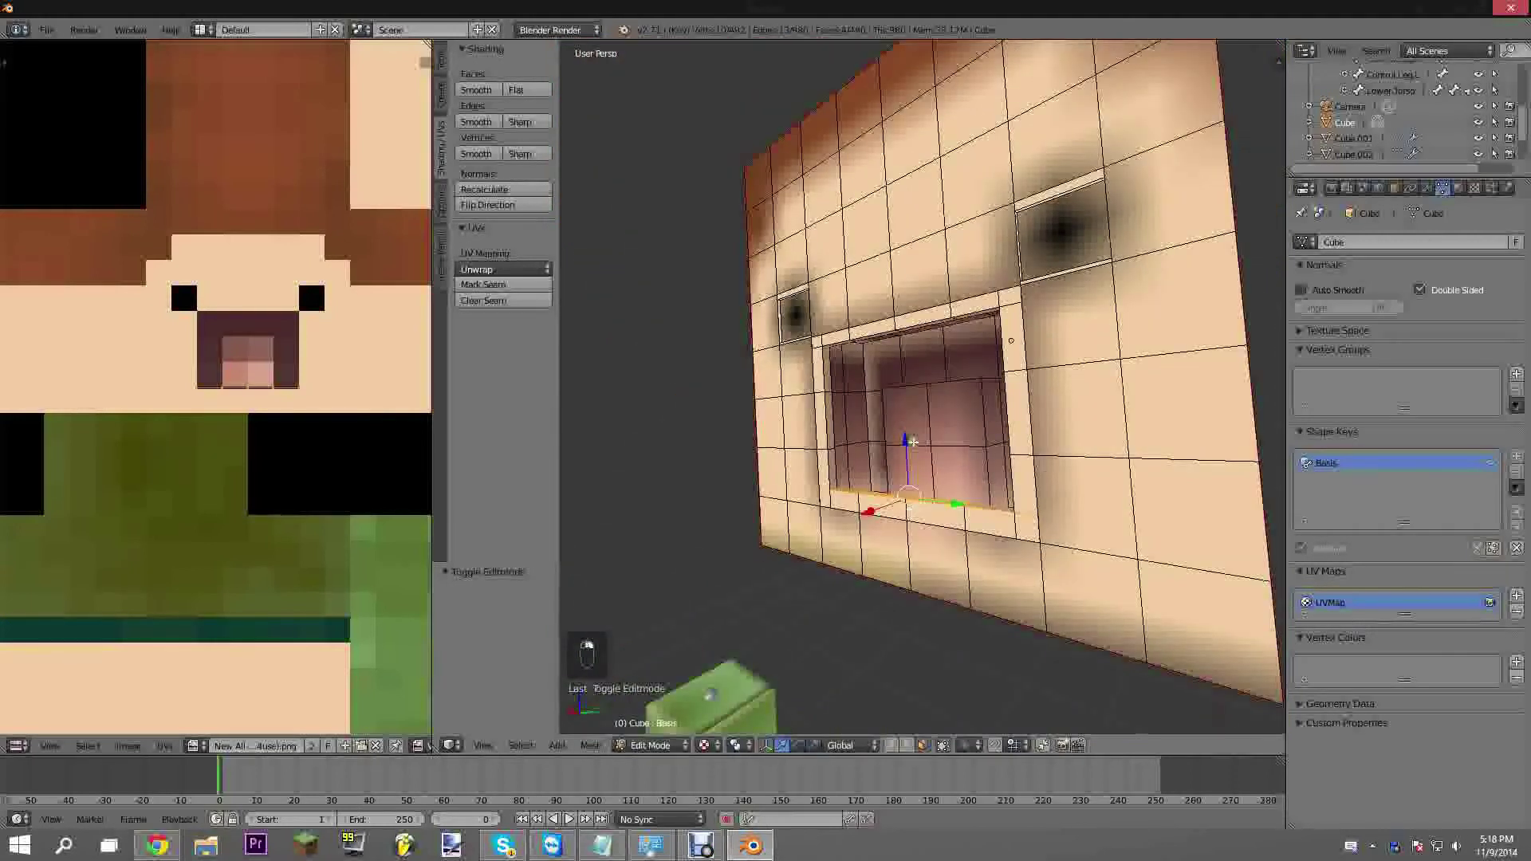
{"action": "left_click_drag", "start_coordinate": [906, 440], "coordinate": [899, 290]}
{"action": "middle_click_drag", "start_coordinate": [901, 311], "coordinate": [950, 477]}
{"action": "key", "text": "Tab"}
{"action": "scroll", "coordinate": [986, 394], "scroll_direction": "down", "scroll_amount": 6}
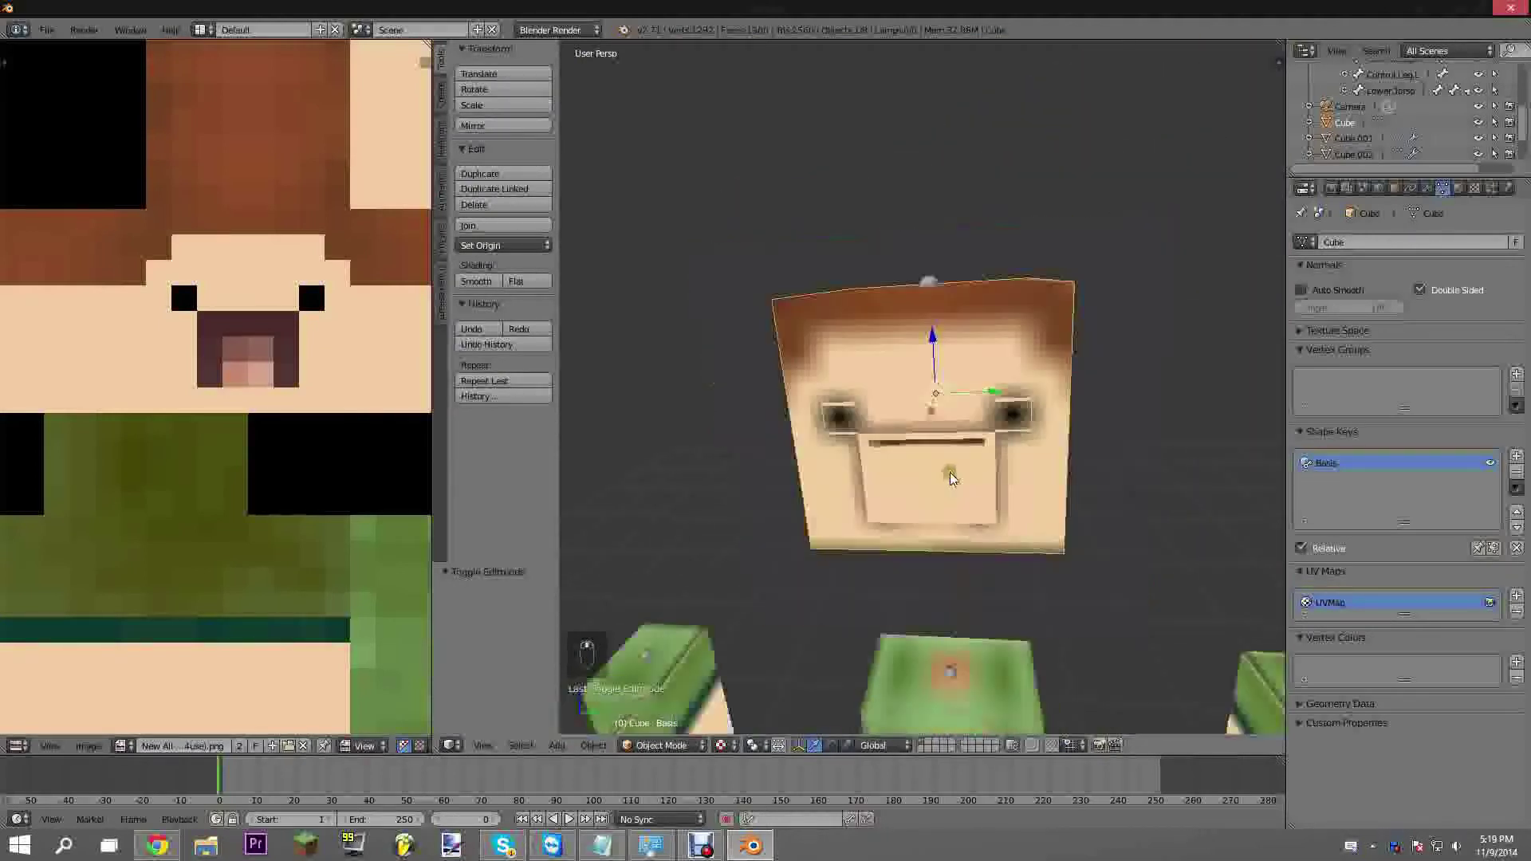
{"action": "left_click", "coordinate": [1429, 189]}
{"action": "scroll", "coordinate": [878, 342], "scroll_direction": "up", "scroll_amount": 4}
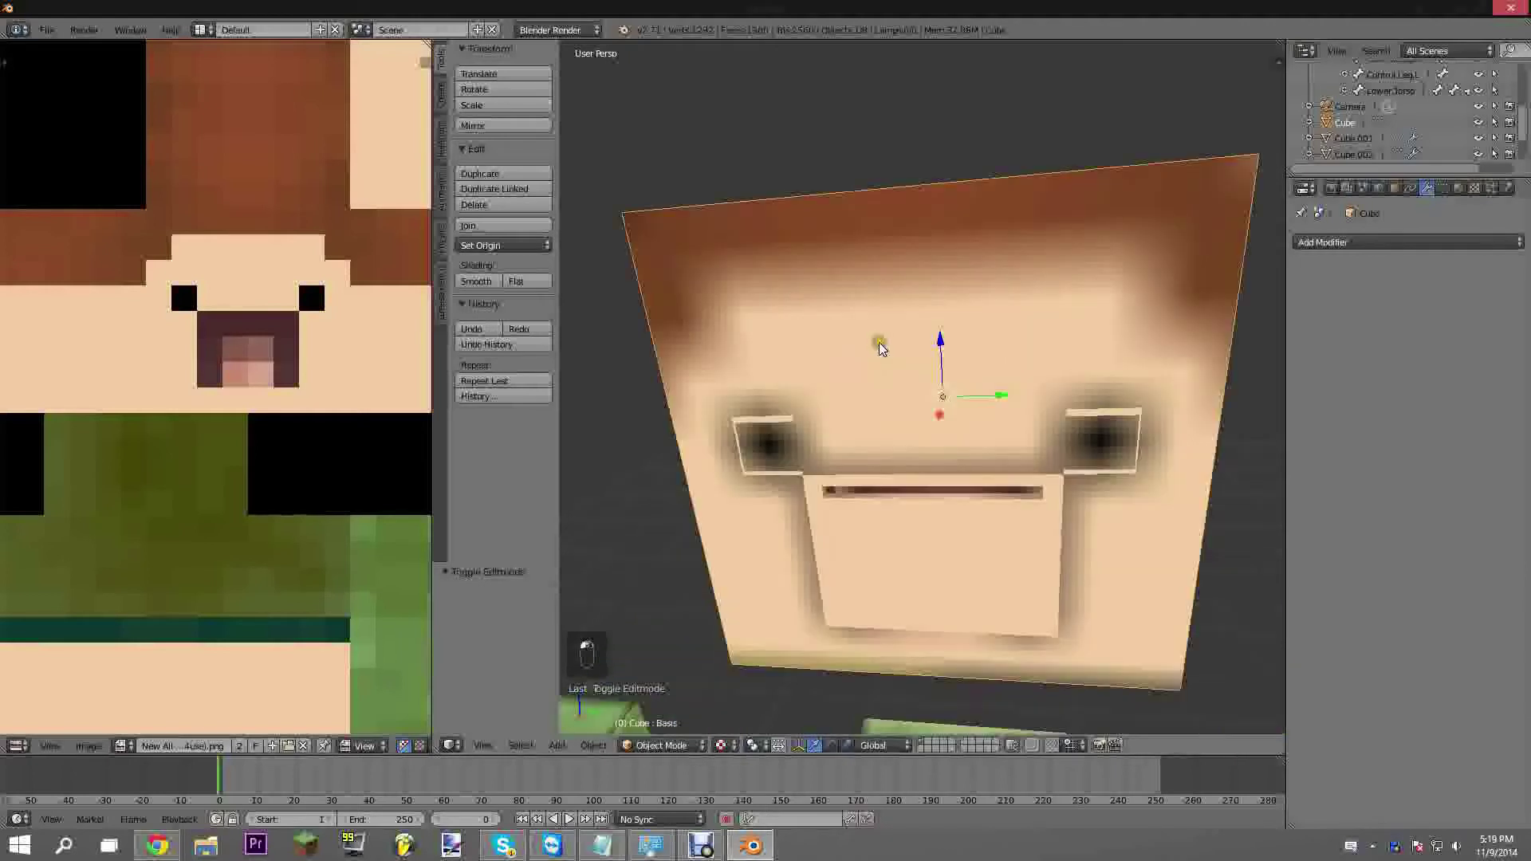
{"action": "scroll", "coordinate": [1005, 325], "scroll_direction": "down", "scroll_amount": 4}
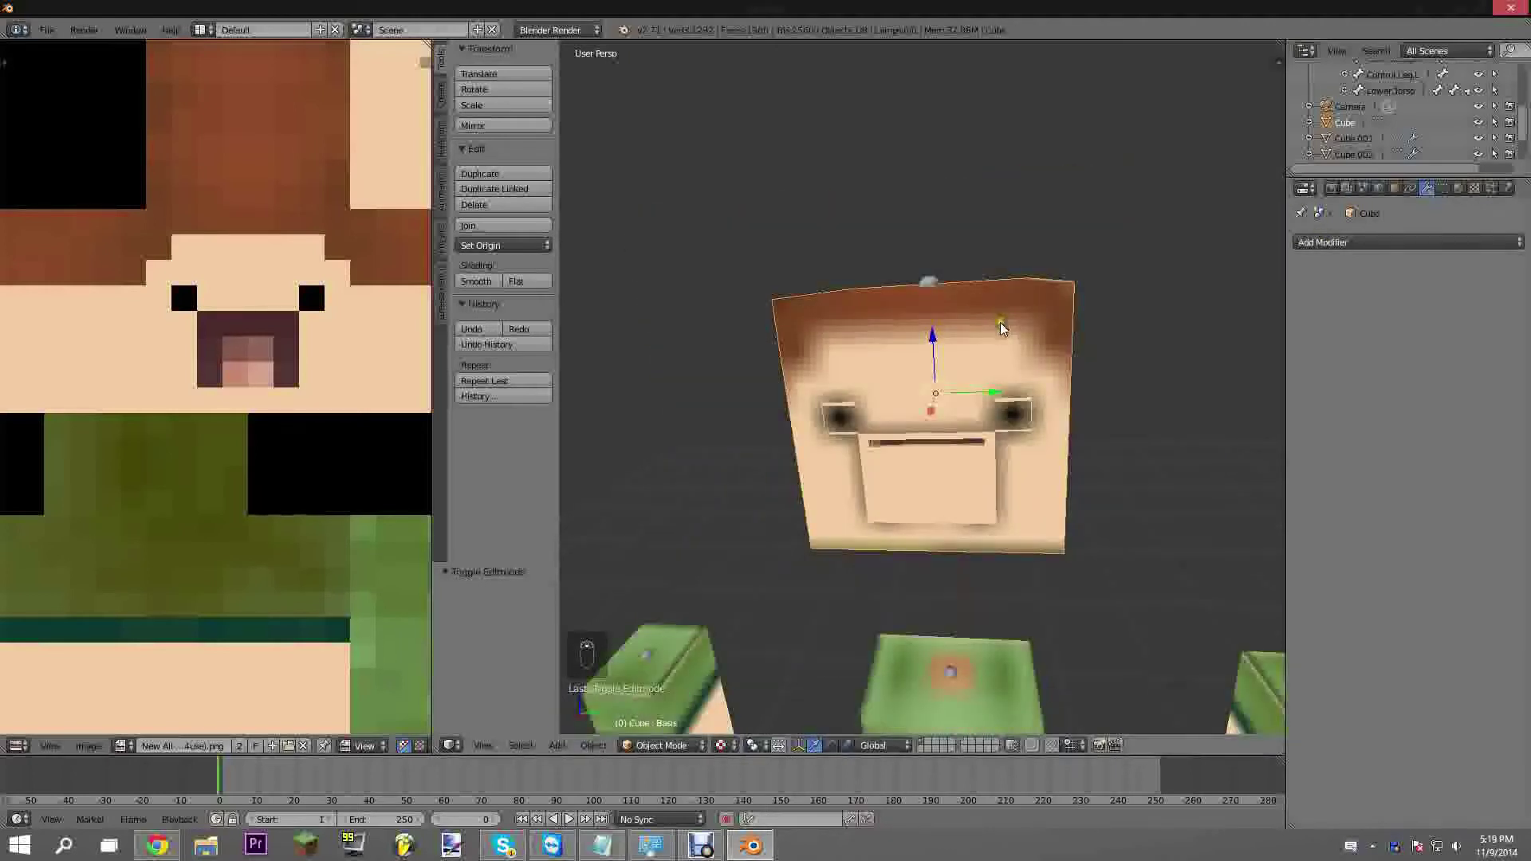
{"action": "middle_click_drag", "start_coordinate": [1001, 328], "coordinate": [934, 399]}
{"action": "middle_click_drag", "start_coordinate": [930, 325], "coordinate": [967, 296]}
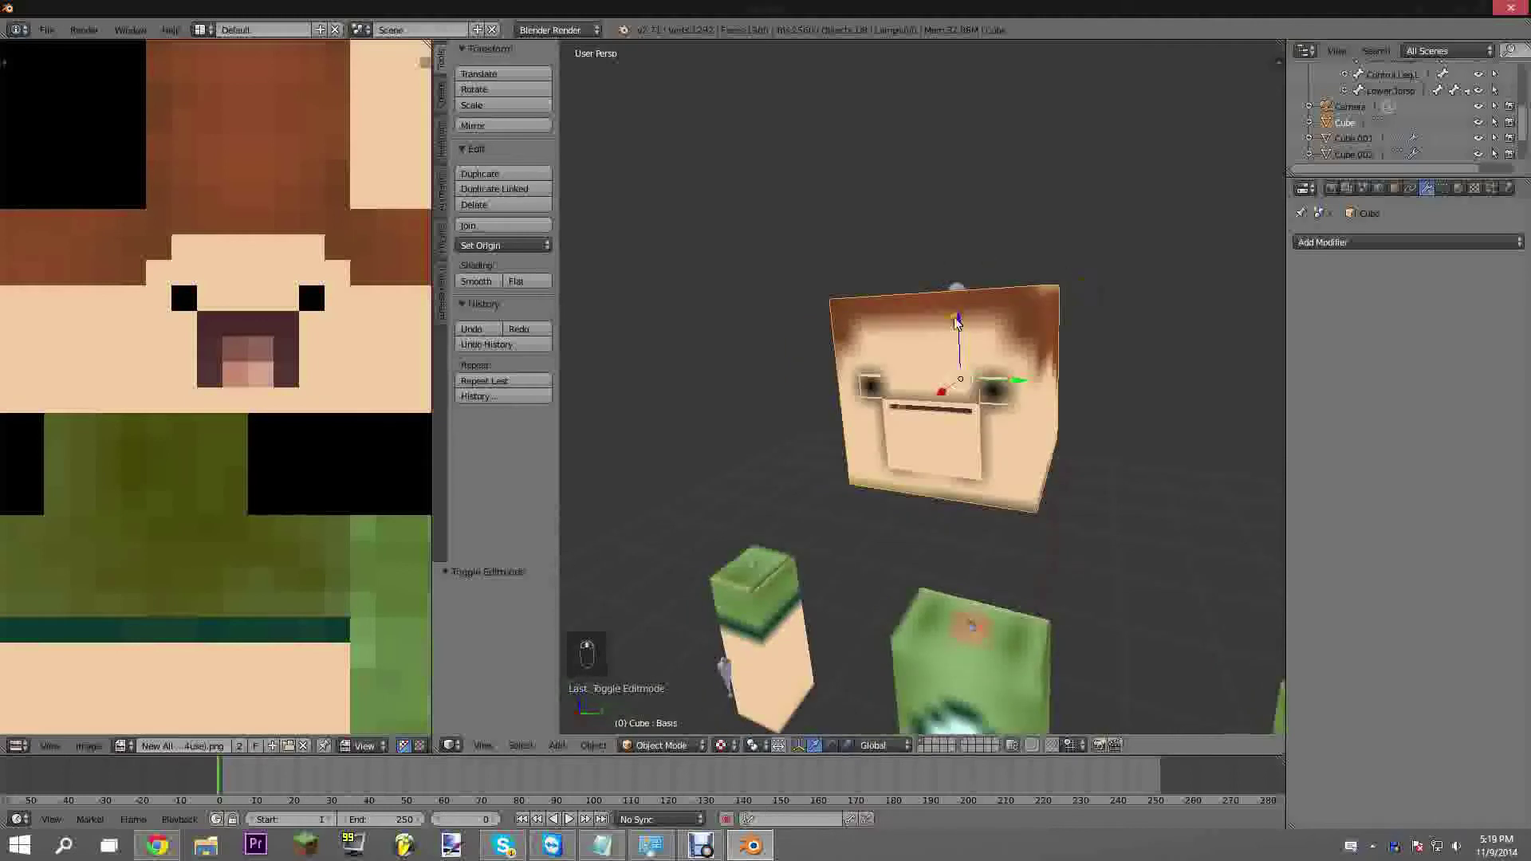
{"action": "left_click", "coordinate": [1443, 187]}
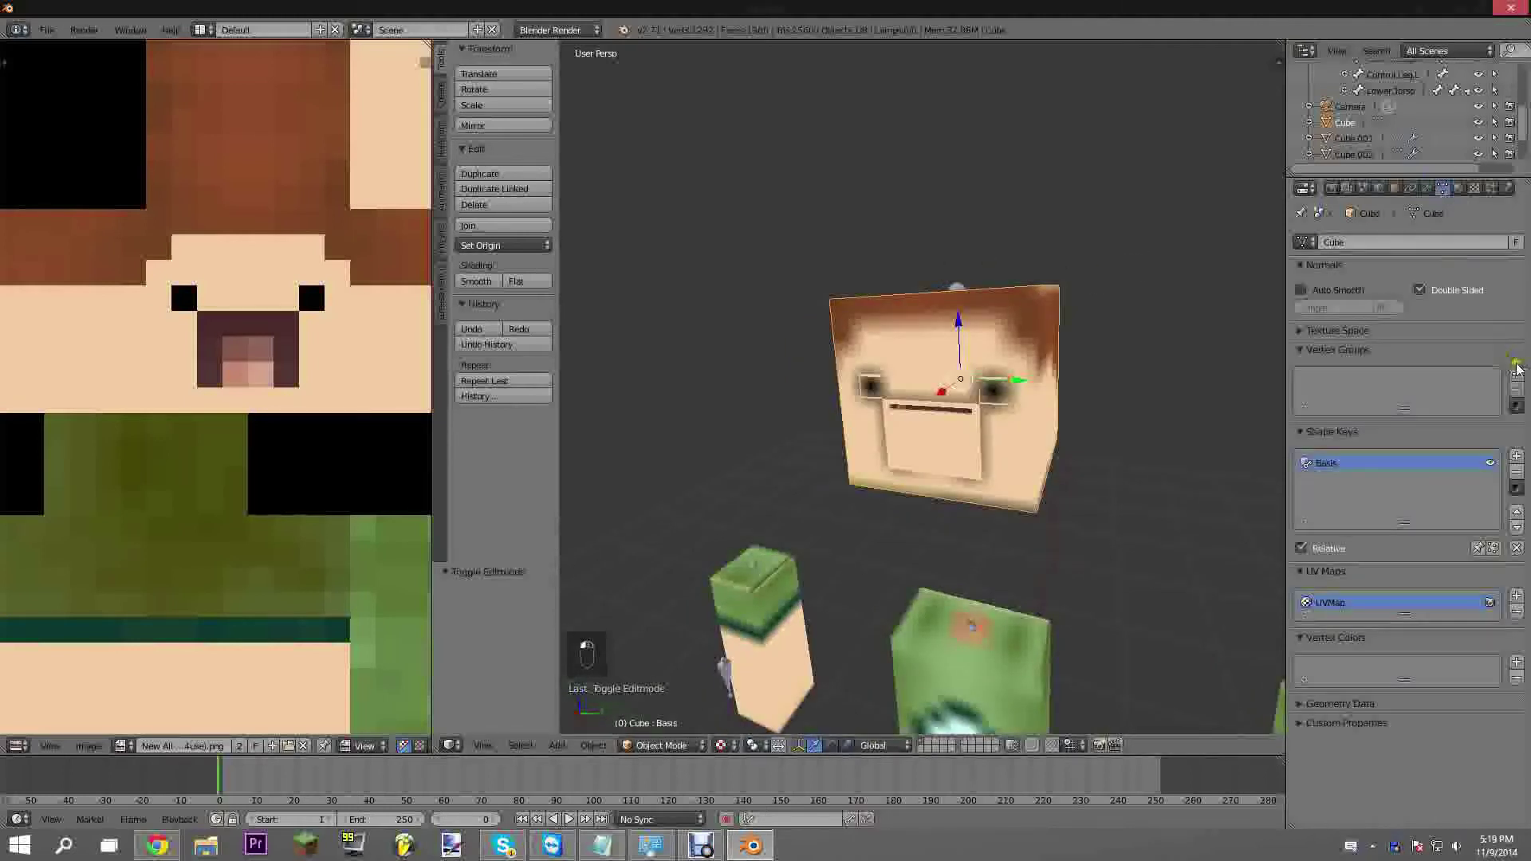
Add two vertex groups to the head mesh in Edit Mode and name them Head Bevel and Mouth Bevel
{"action": "key", "text": "Tab"}
{"action": "middle_click_drag", "start_coordinate": [1088, 283], "coordinate": [1021, 293]}
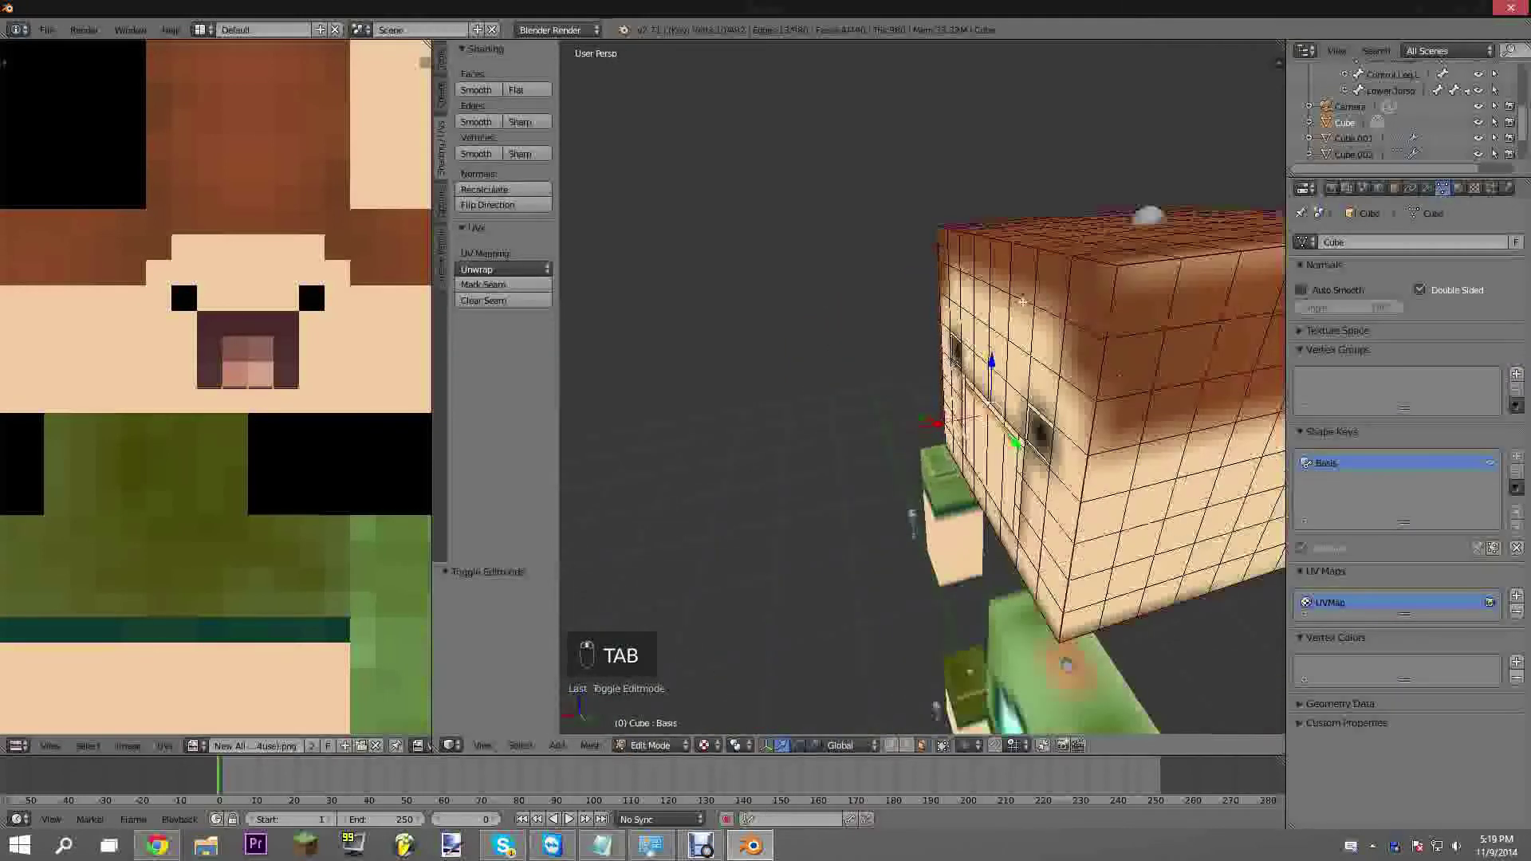
{"action": "left_click", "coordinate": [1516, 374]}
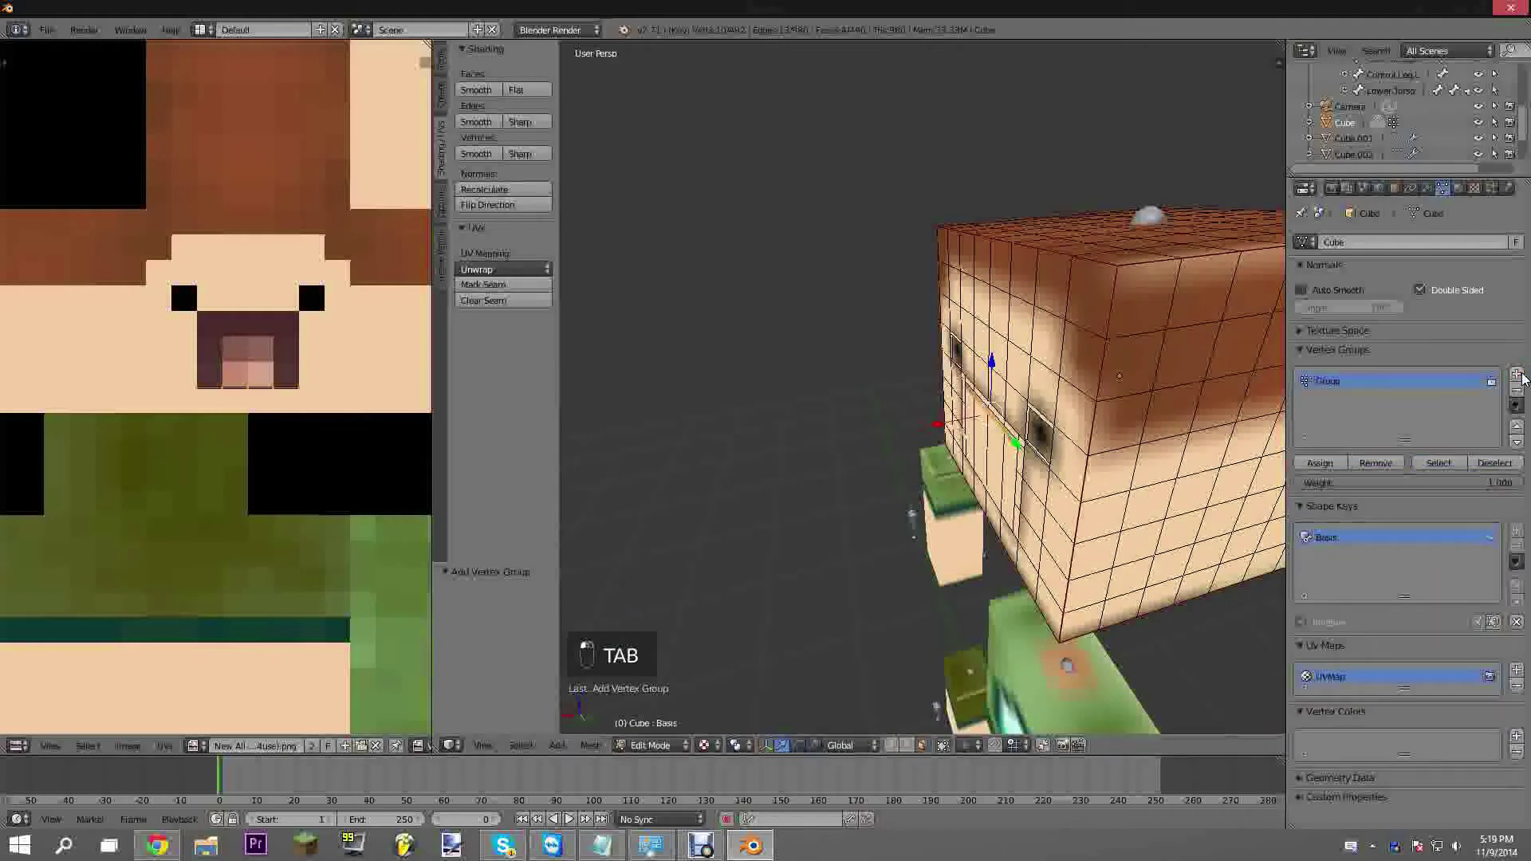
{"action": "middle_click_drag", "start_coordinate": [1114, 322], "coordinate": [1045, 333]}
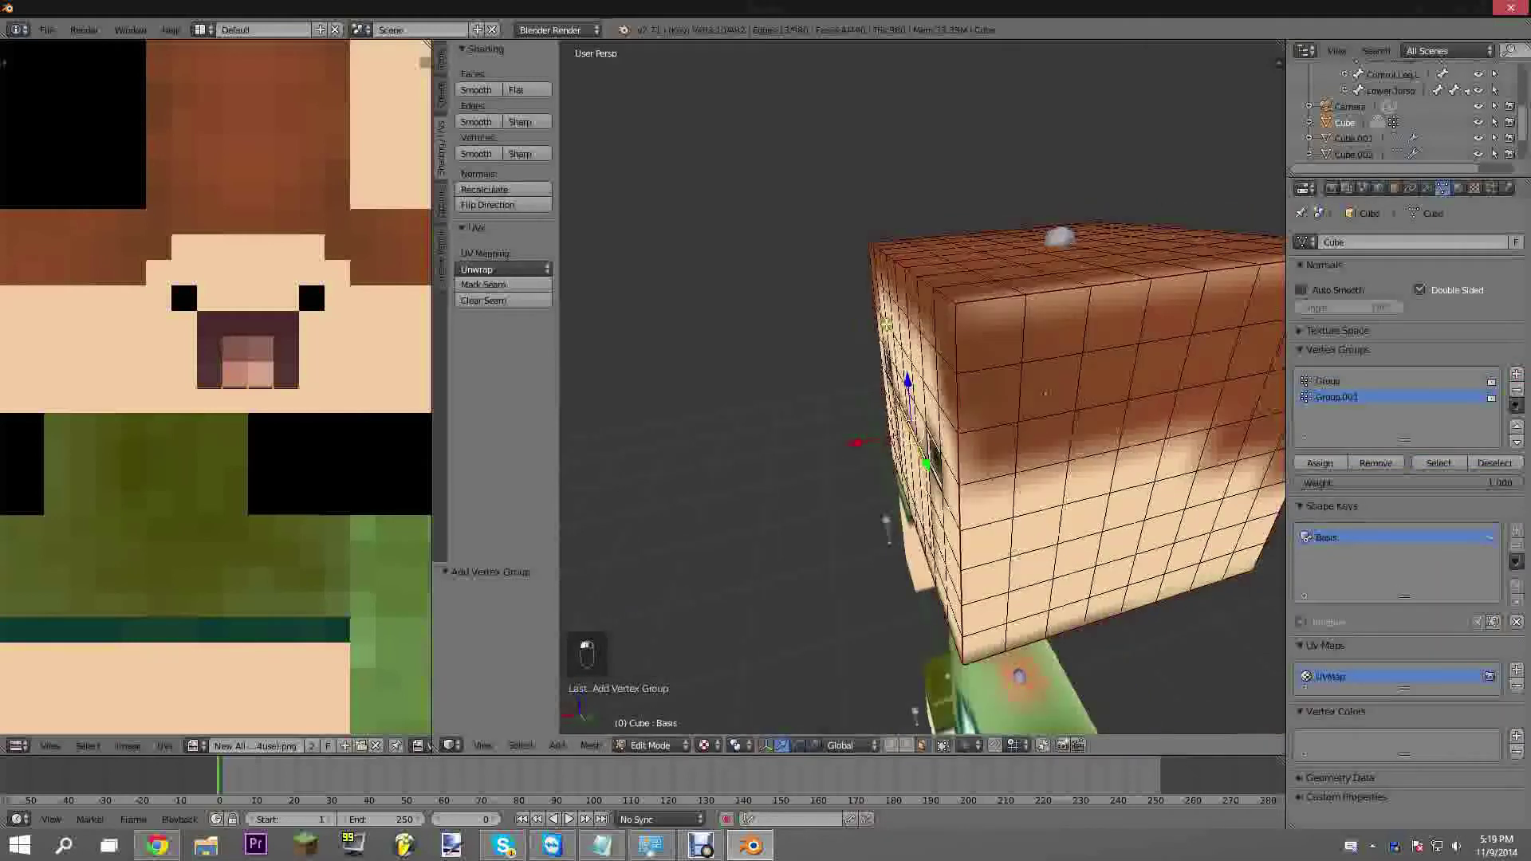
{"action": "double_click", "coordinate": [1333, 397]}
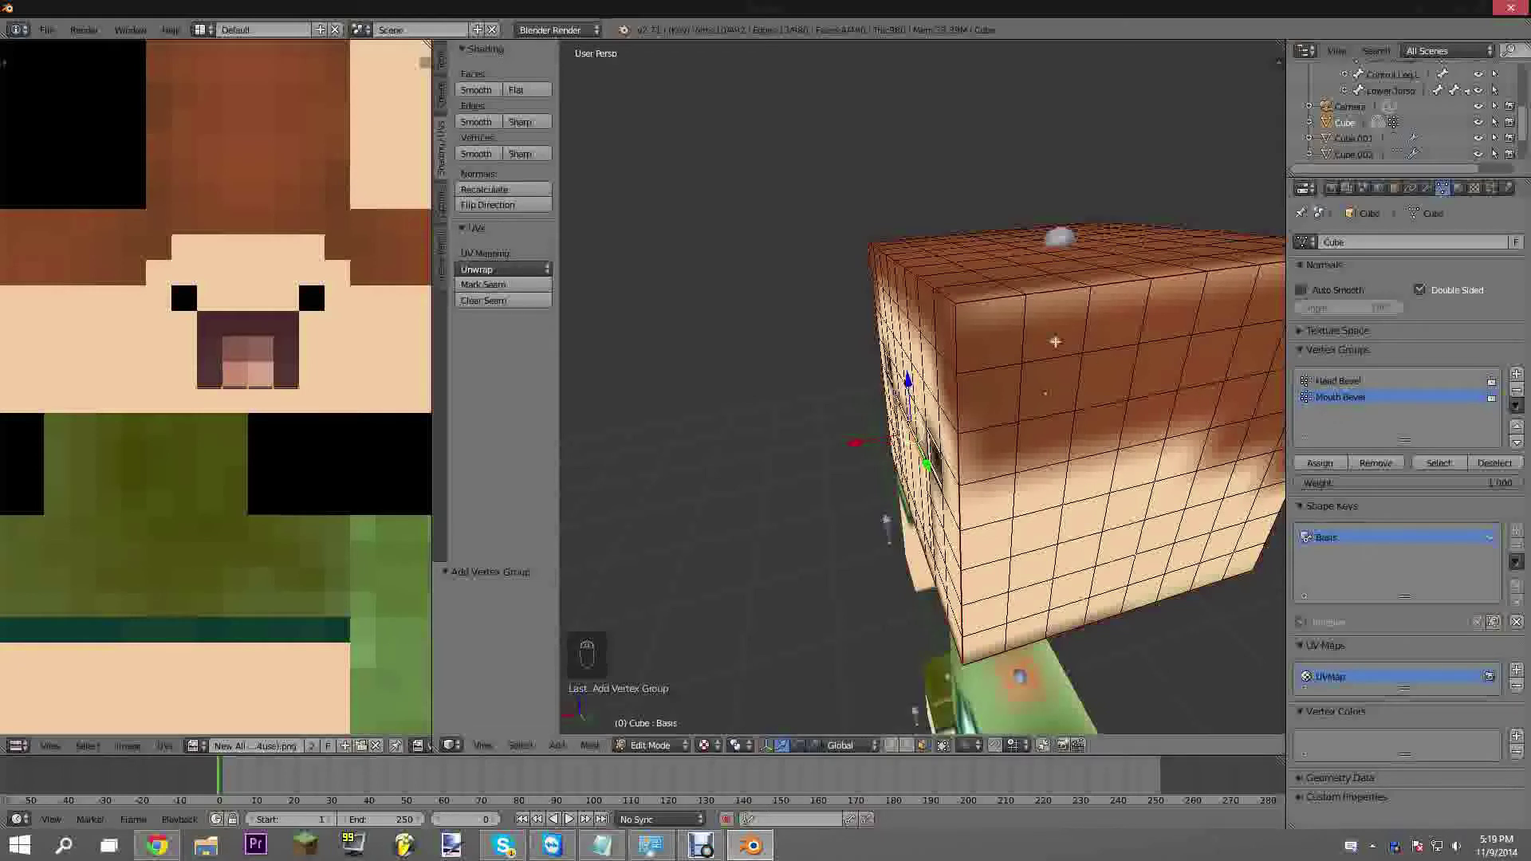
Select all outer border edges of the head cube and assign them to the Head Bevel vertex group
{"action": "middle_click_drag", "start_coordinate": [1052, 342], "coordinate": [926, 397]}
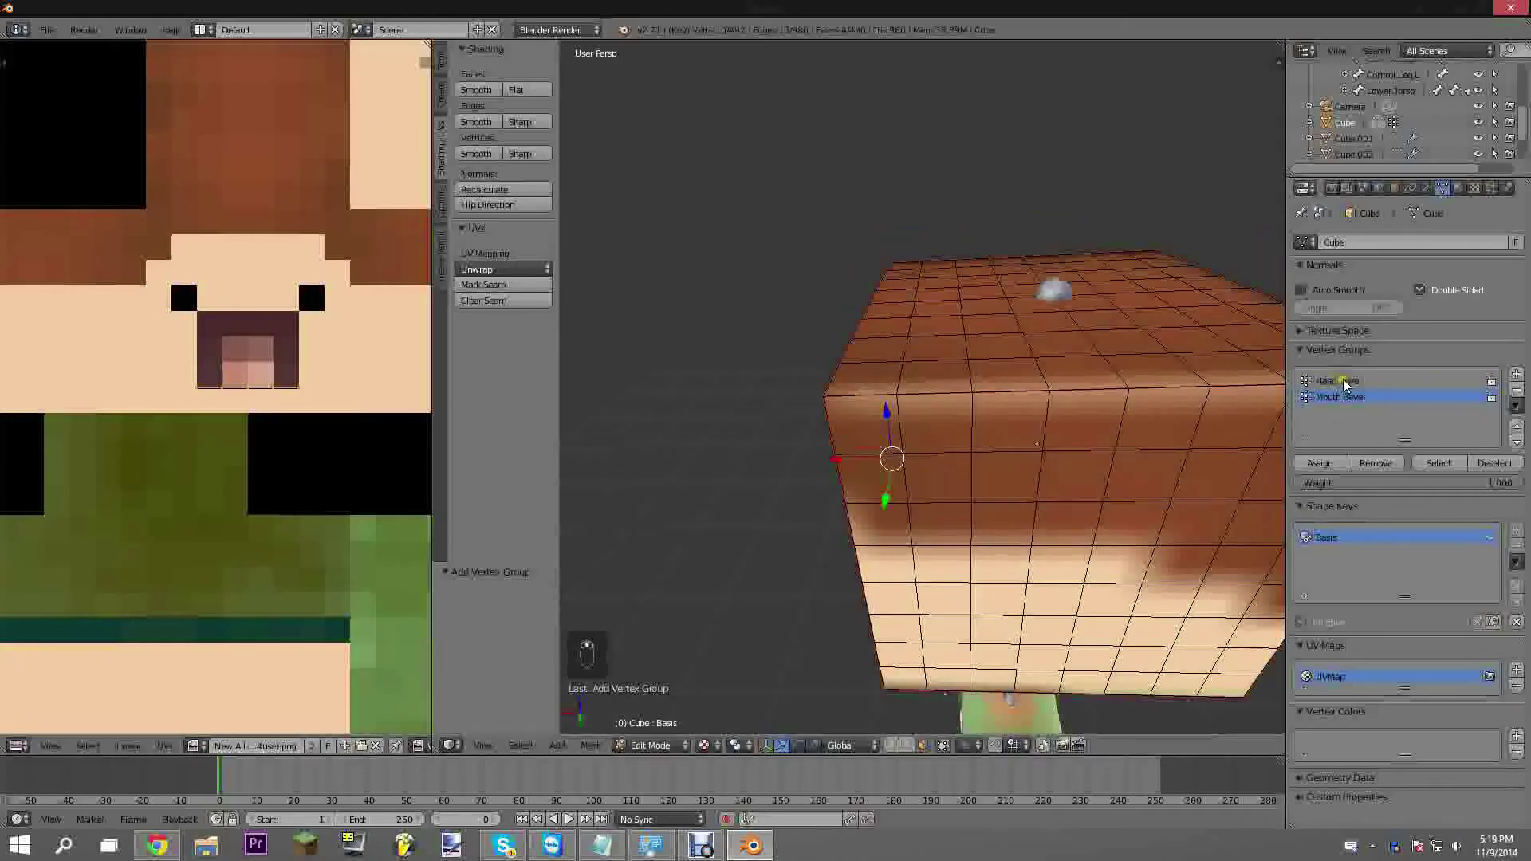
{"action": "scroll", "coordinate": [925, 349], "scroll_direction": "down", "scroll_amount": 1}
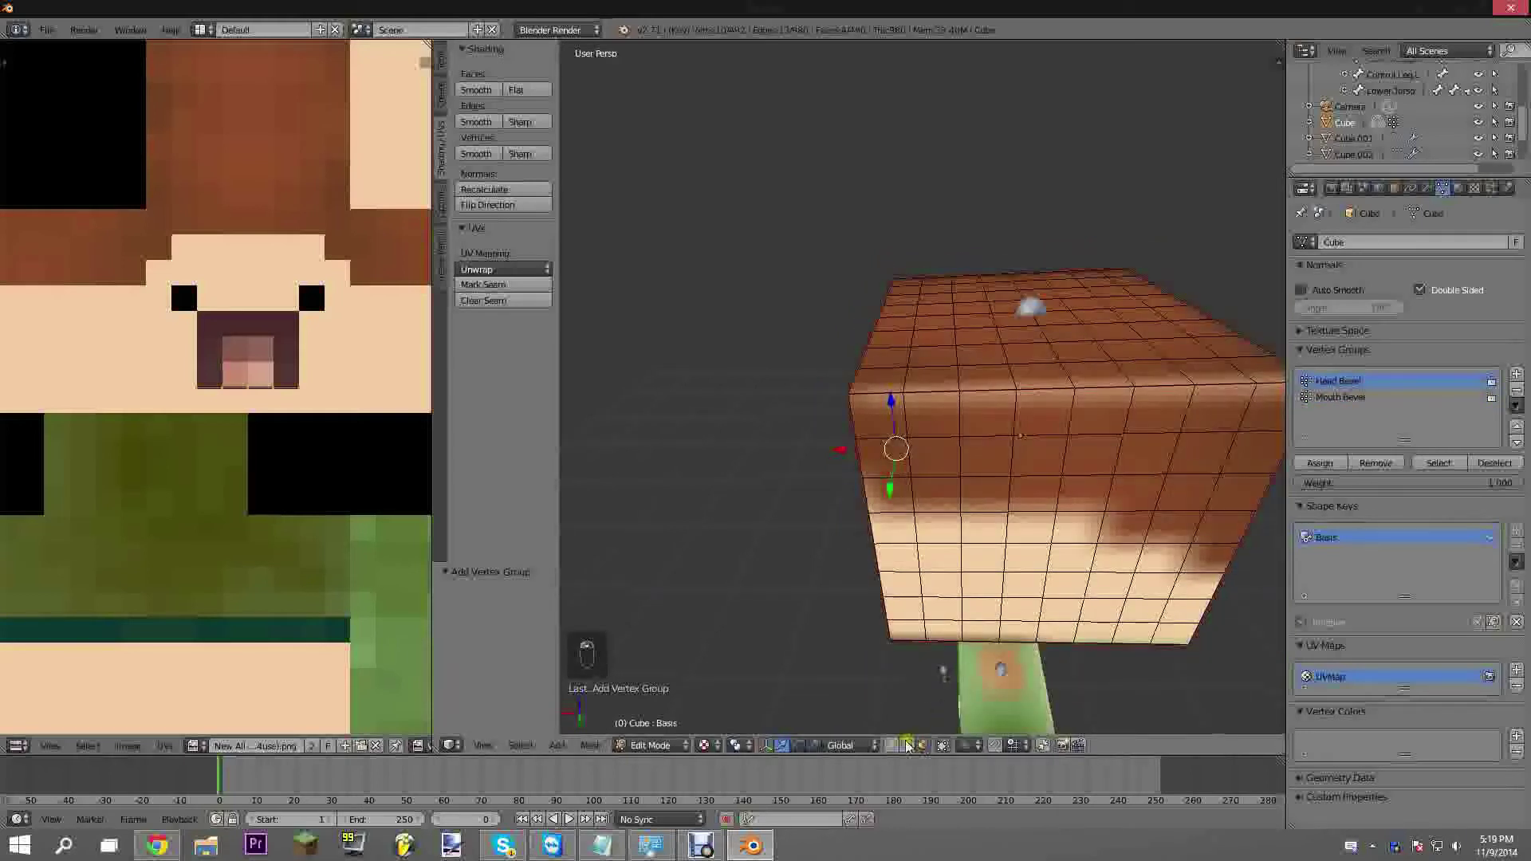
{"action": "left_click", "coordinate": [875, 394]}
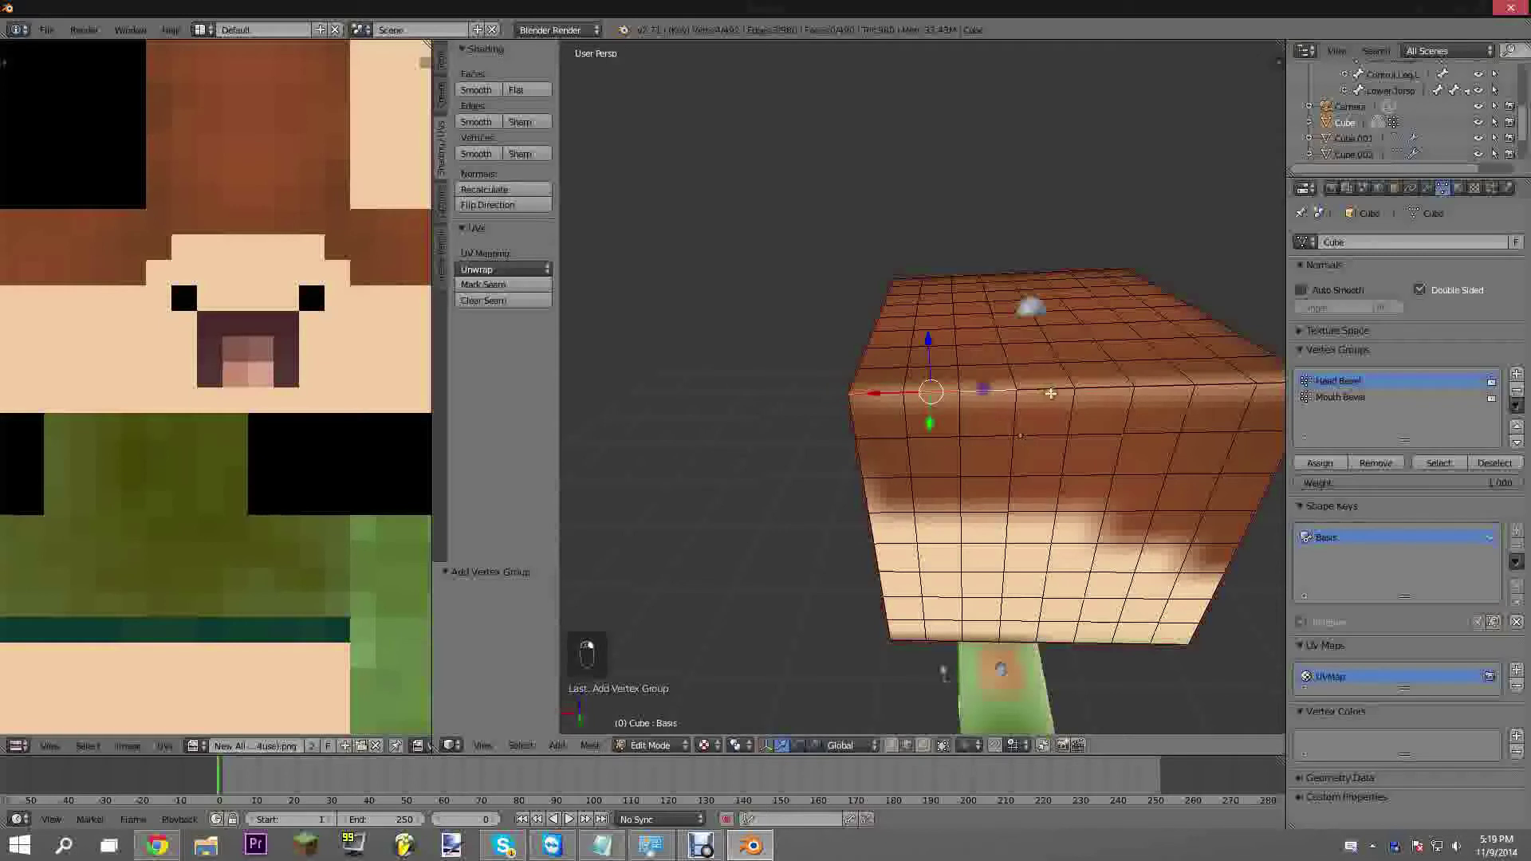
{"action": "middle_click_drag", "start_coordinate": [1260, 353], "coordinate": [959, 364], "text": "shift"}
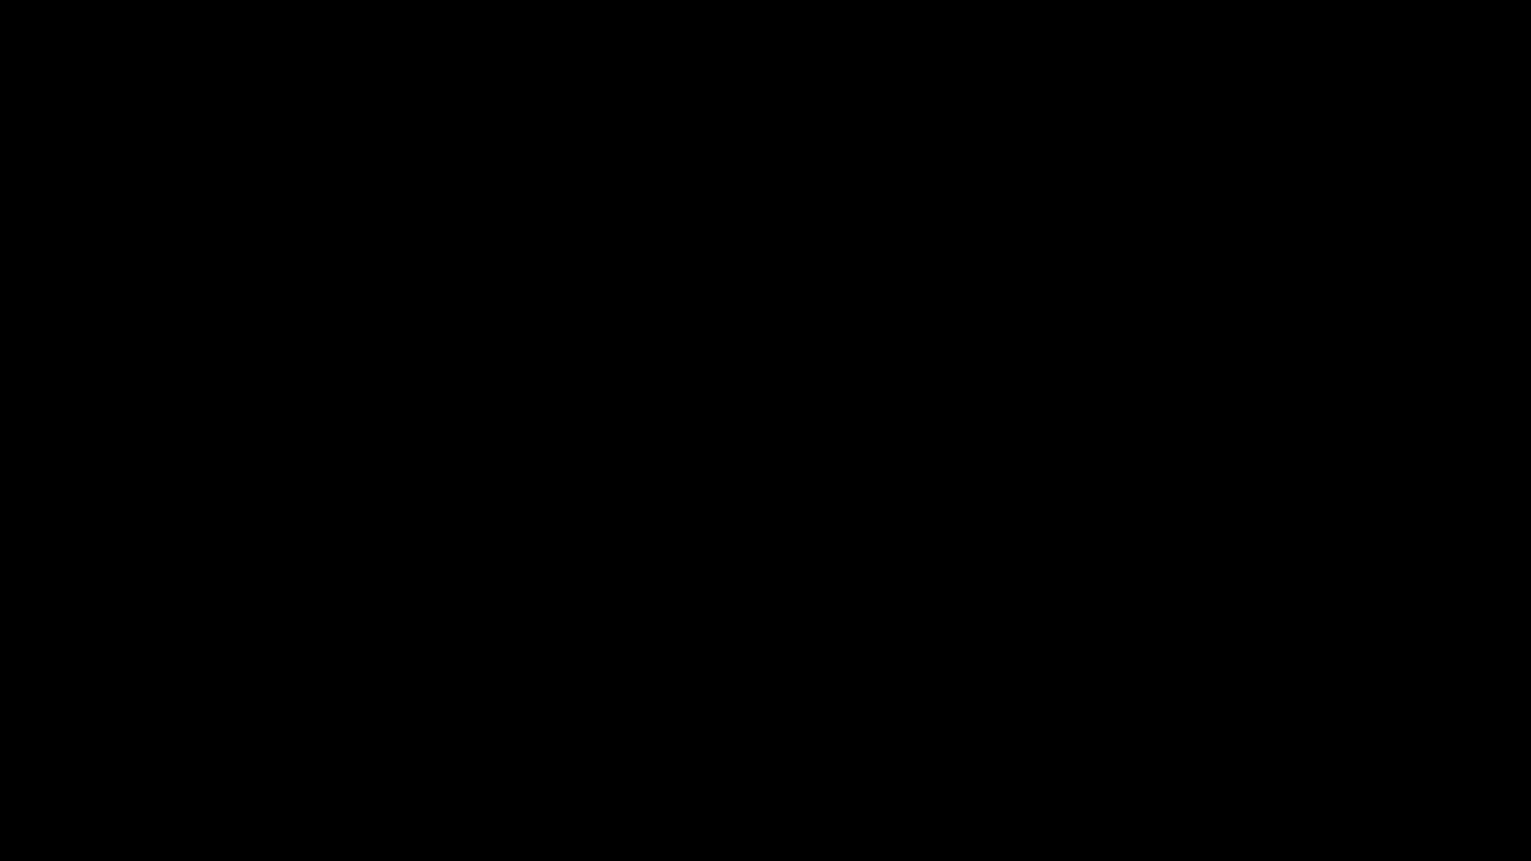
{"action": "key", "text": "g"}
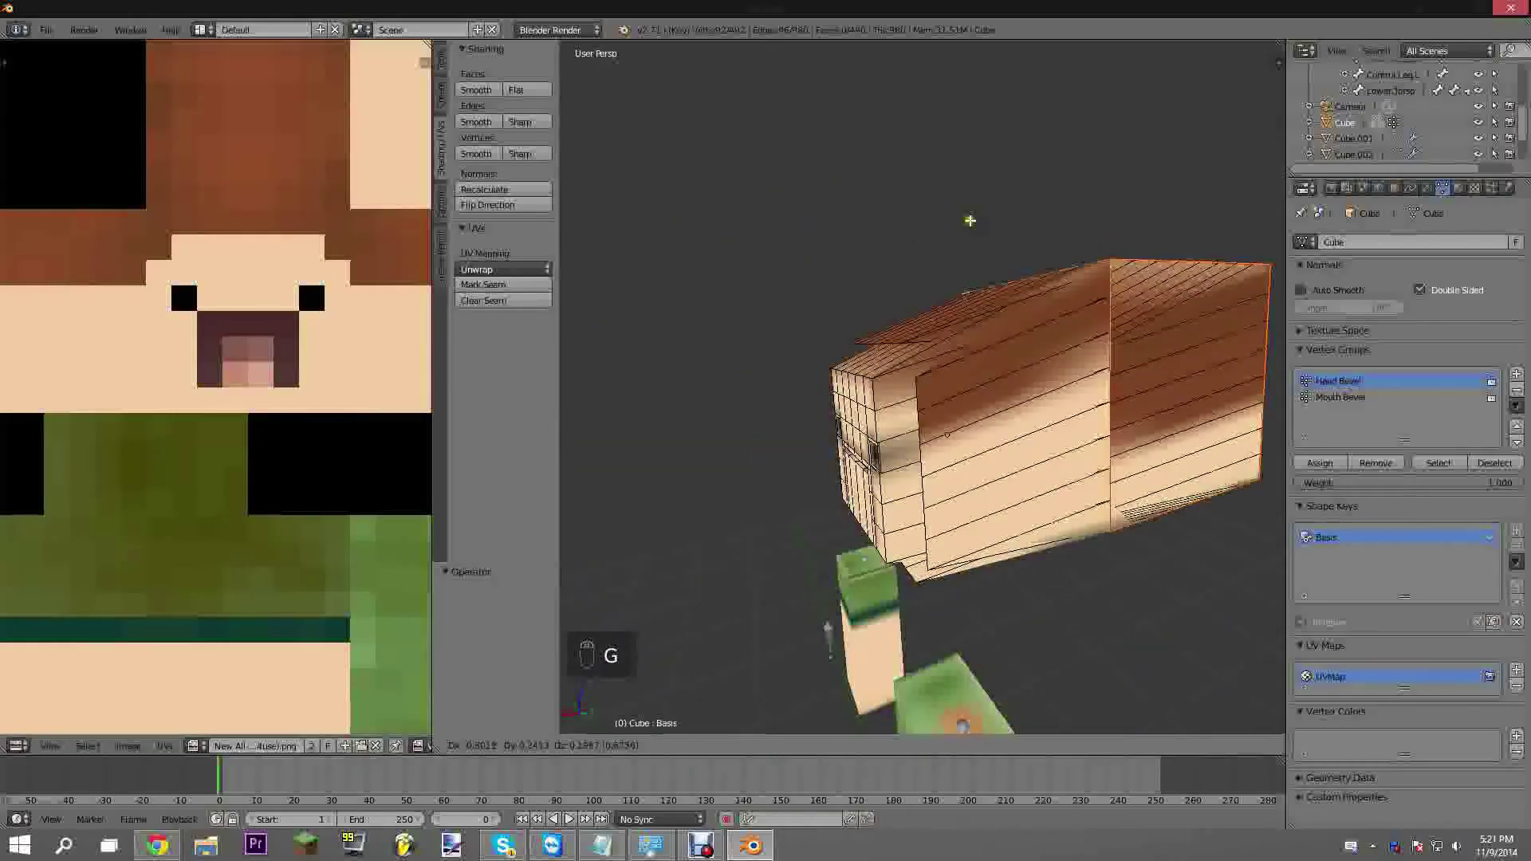
{"action": "right_click", "coordinate": [818, 245]}
{"action": "middle_click_drag", "start_coordinate": [888, 287], "coordinate": [986, 290]}
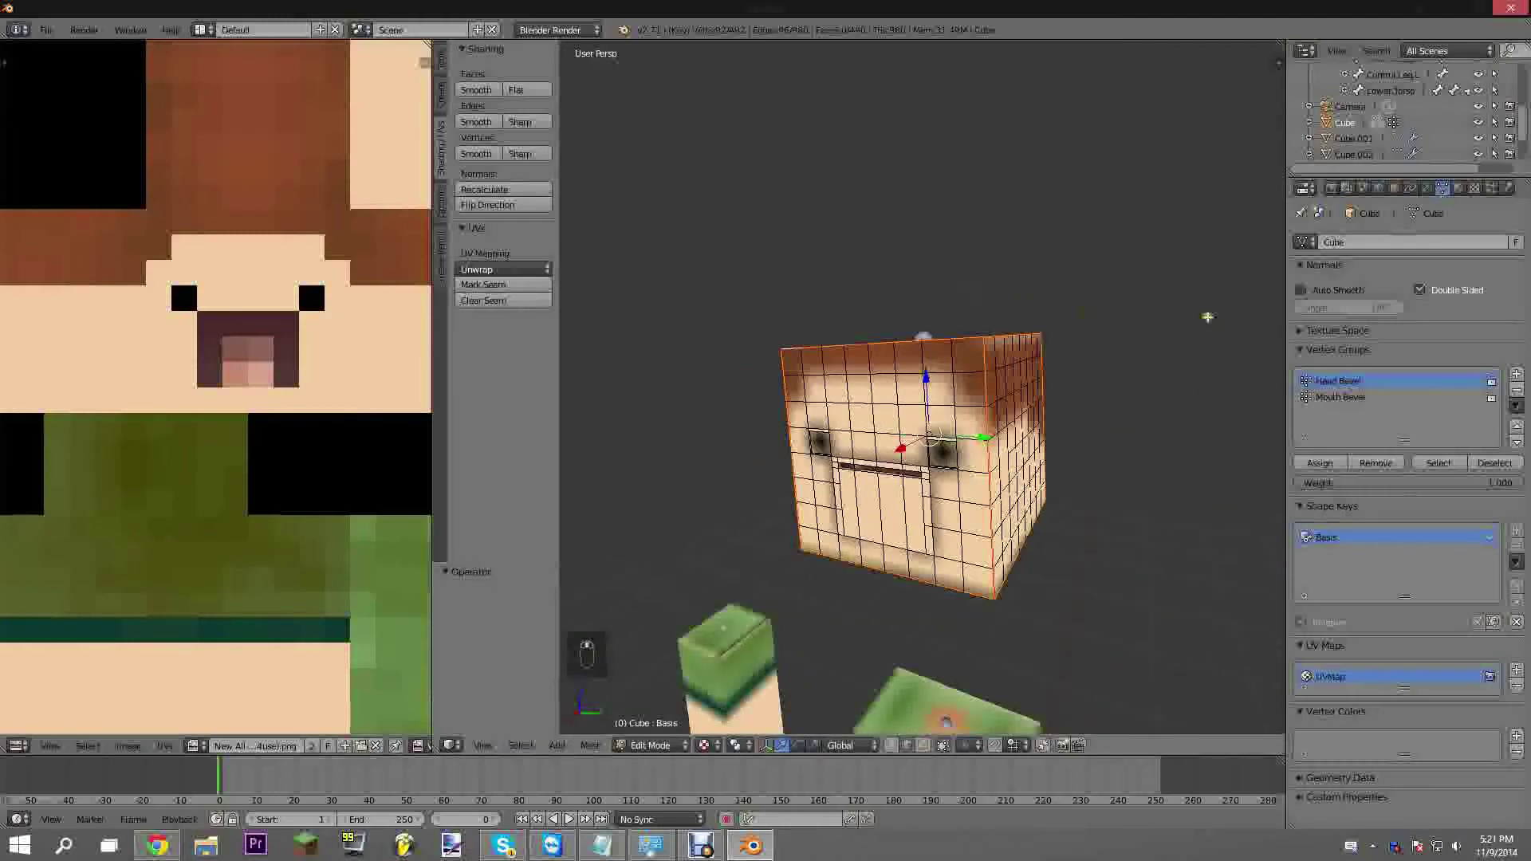
{"action": "left_click", "coordinate": [1315, 464]}
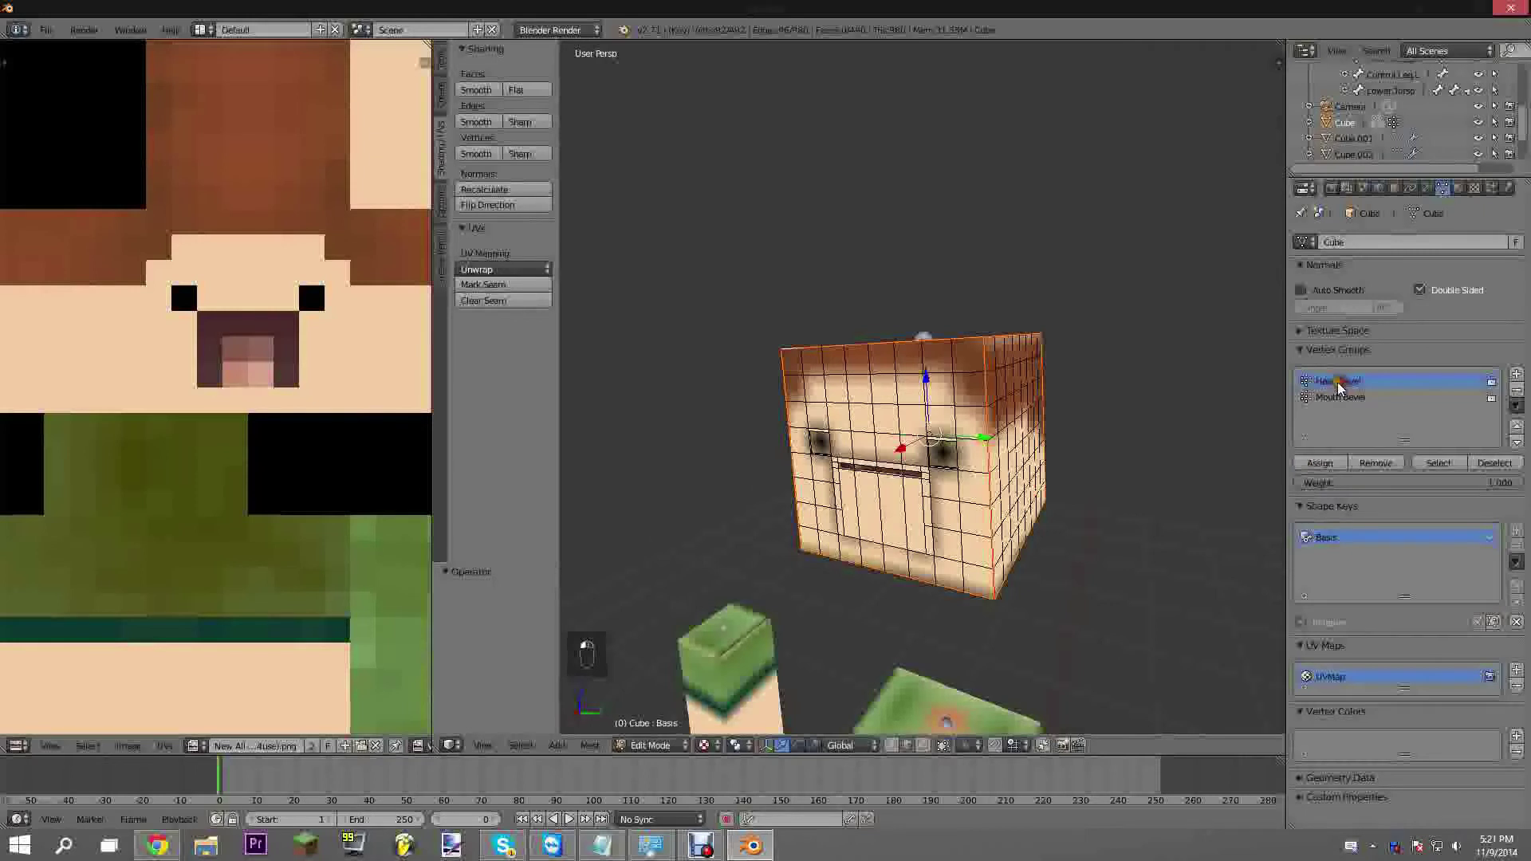
Check the Head Bevel group by selecting a single head edge instead and then reselecting the group's edges
{"action": "right_click", "coordinate": [989, 389]}
{"action": "scroll", "coordinate": [988, 389], "scroll_direction": "up", "scroll_amount": 6}
{"action": "middle_click_drag", "start_coordinate": [1144, 389], "coordinate": [946, 434], "text": "shift"}
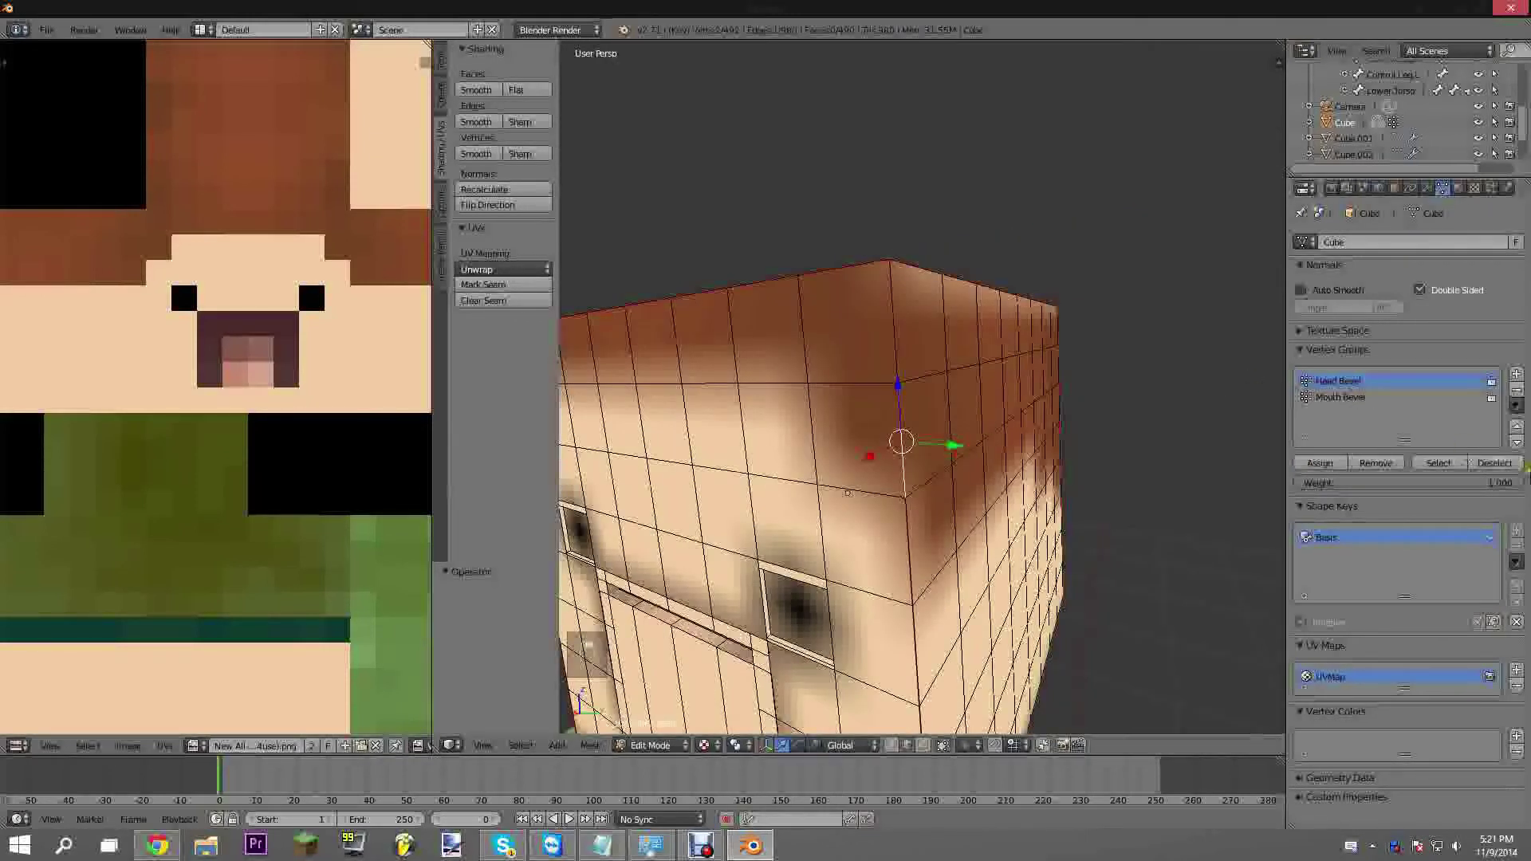
{"action": "left_click", "coordinate": [1440, 462]}
{"action": "scroll", "coordinate": [916, 332], "scroll_direction": "down", "scroll_amount": 5}
{"action": "middle_click_drag", "start_coordinate": [916, 332], "coordinate": [1011, 309]}
{"action": "key", "text": "g"}
{"action": "right_click", "coordinate": [1001, 212]}
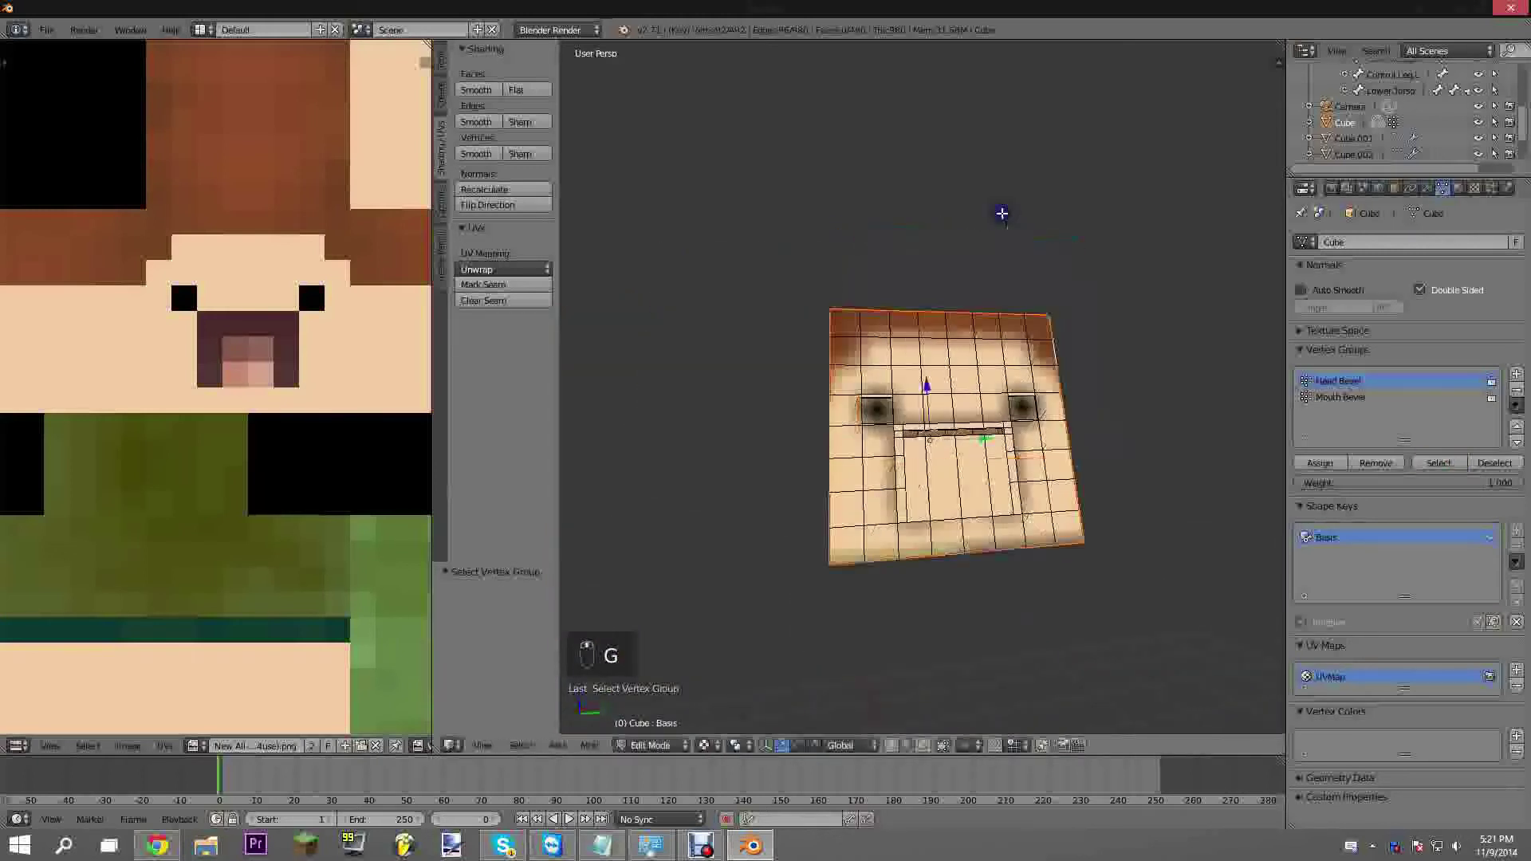
Make Mouth Bevel the active group, drop the head border selection, and select the edges along the front and sides of the mouth opening
{"action": "middle_click_drag", "start_coordinate": [933, 271], "coordinate": [849, 297]}
{"action": "middle_click_drag", "start_coordinate": [943, 314], "coordinate": [1009, 316]}
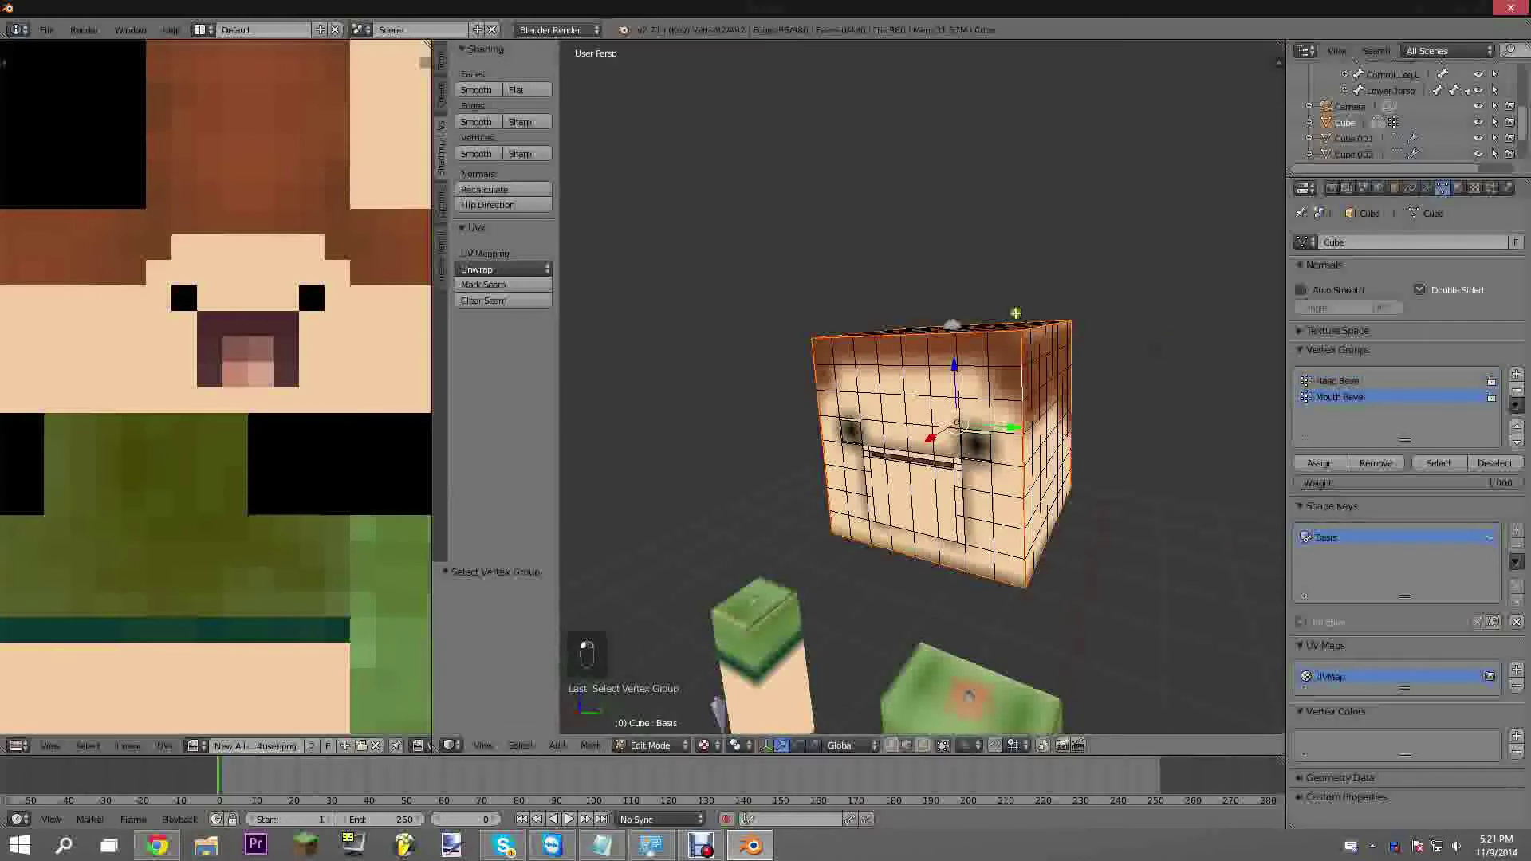
{"action": "scroll", "coordinate": [962, 376], "scroll_direction": "up", "scroll_amount": 3}
{"action": "middle_click_drag", "start_coordinate": [916, 424], "coordinate": [948, 442]}
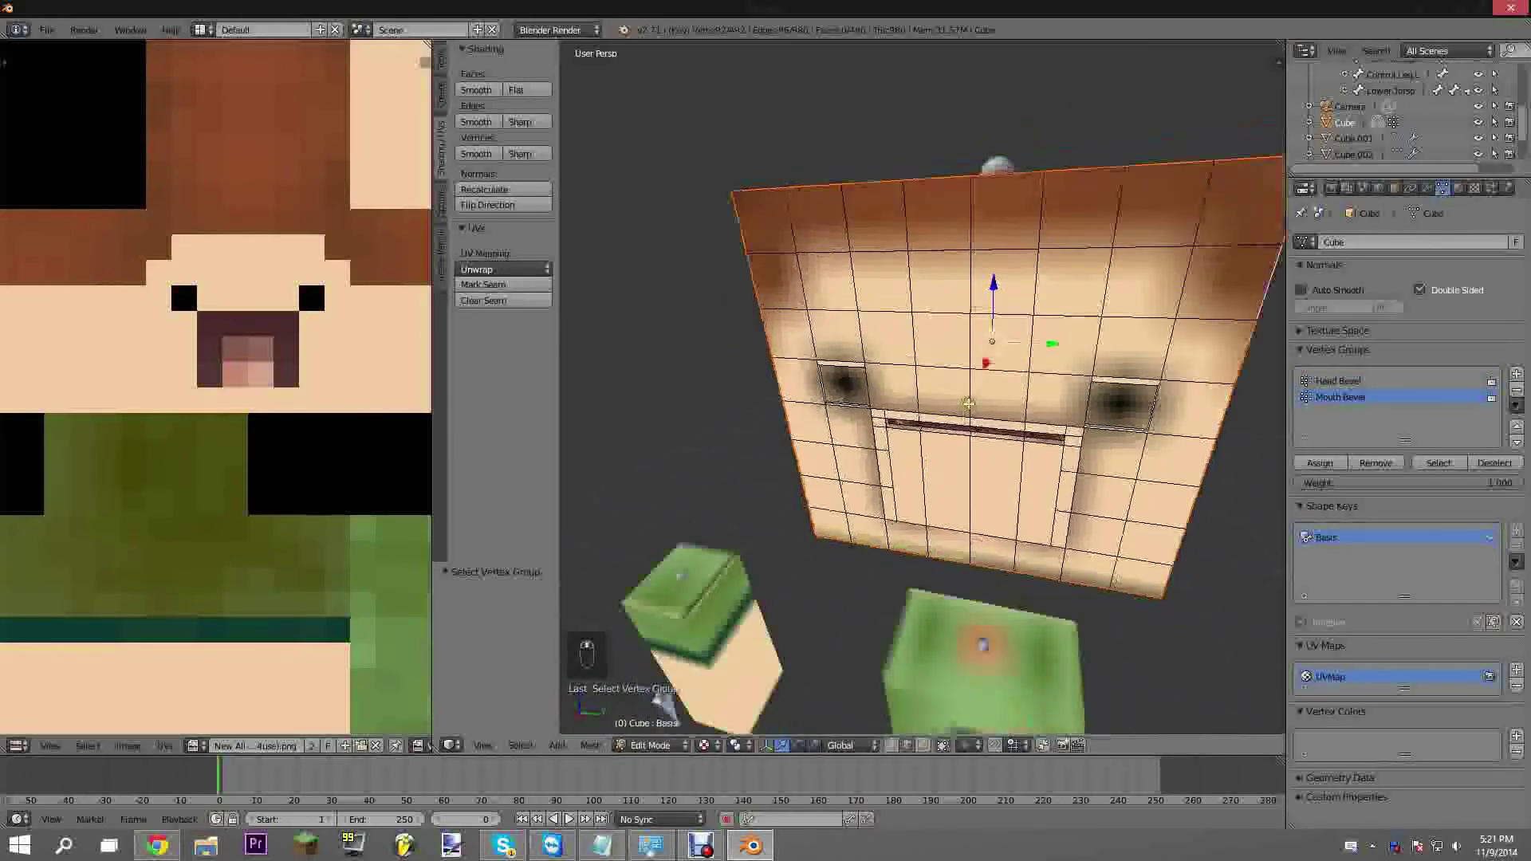
{"action": "scroll", "coordinate": [949, 443], "scroll_direction": "up", "scroll_amount": 2}
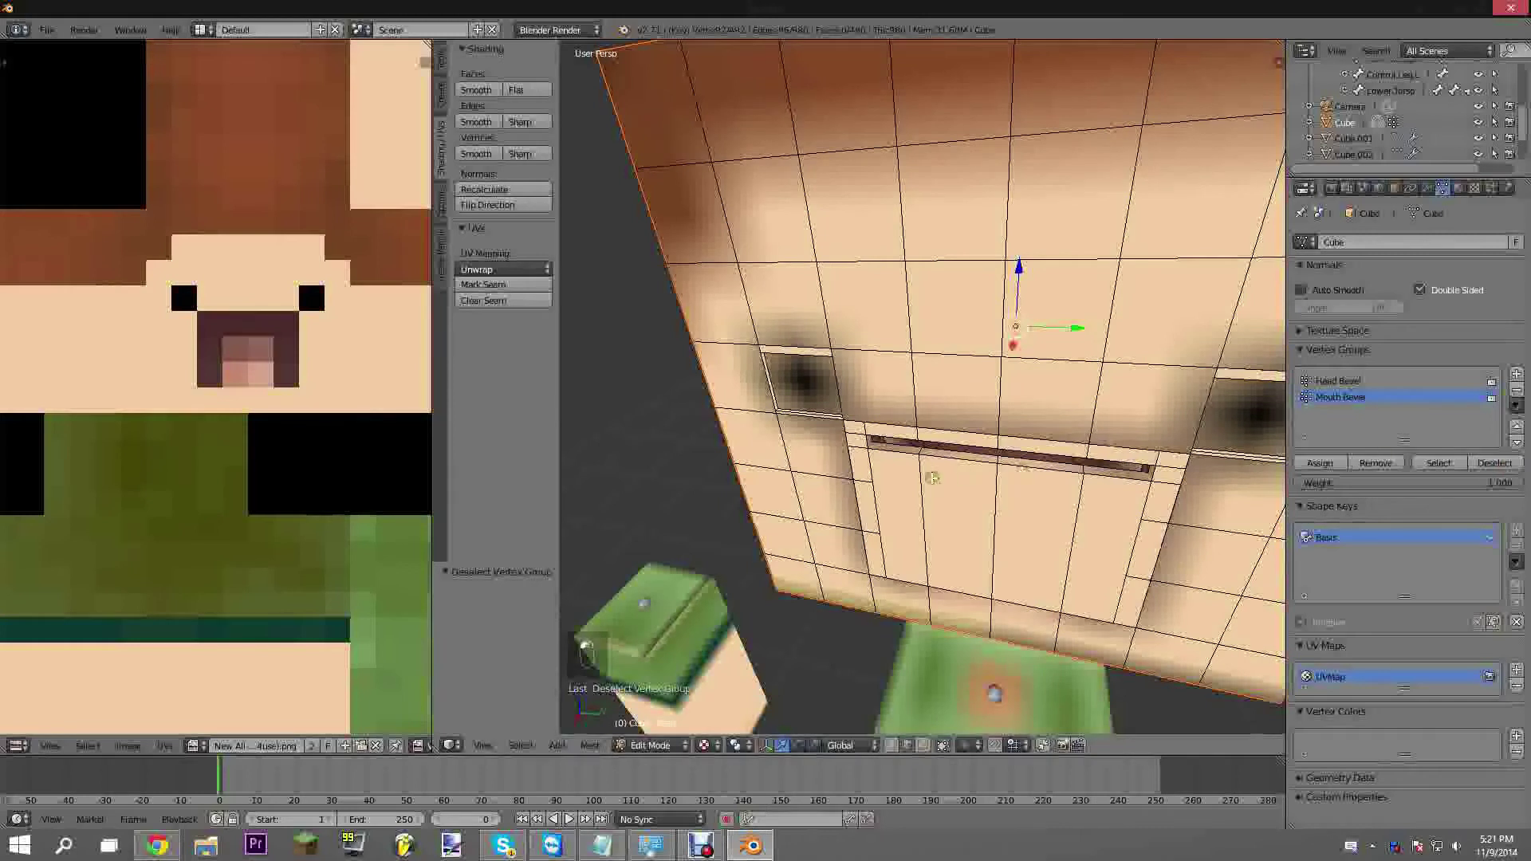
{"action": "scroll", "coordinate": [928, 482], "scroll_direction": "up", "scroll_amount": 2}
{"action": "right_click", "coordinate": [926, 525]}
{"action": "middle_click_drag", "start_coordinate": [926, 525], "coordinate": [921, 451]}
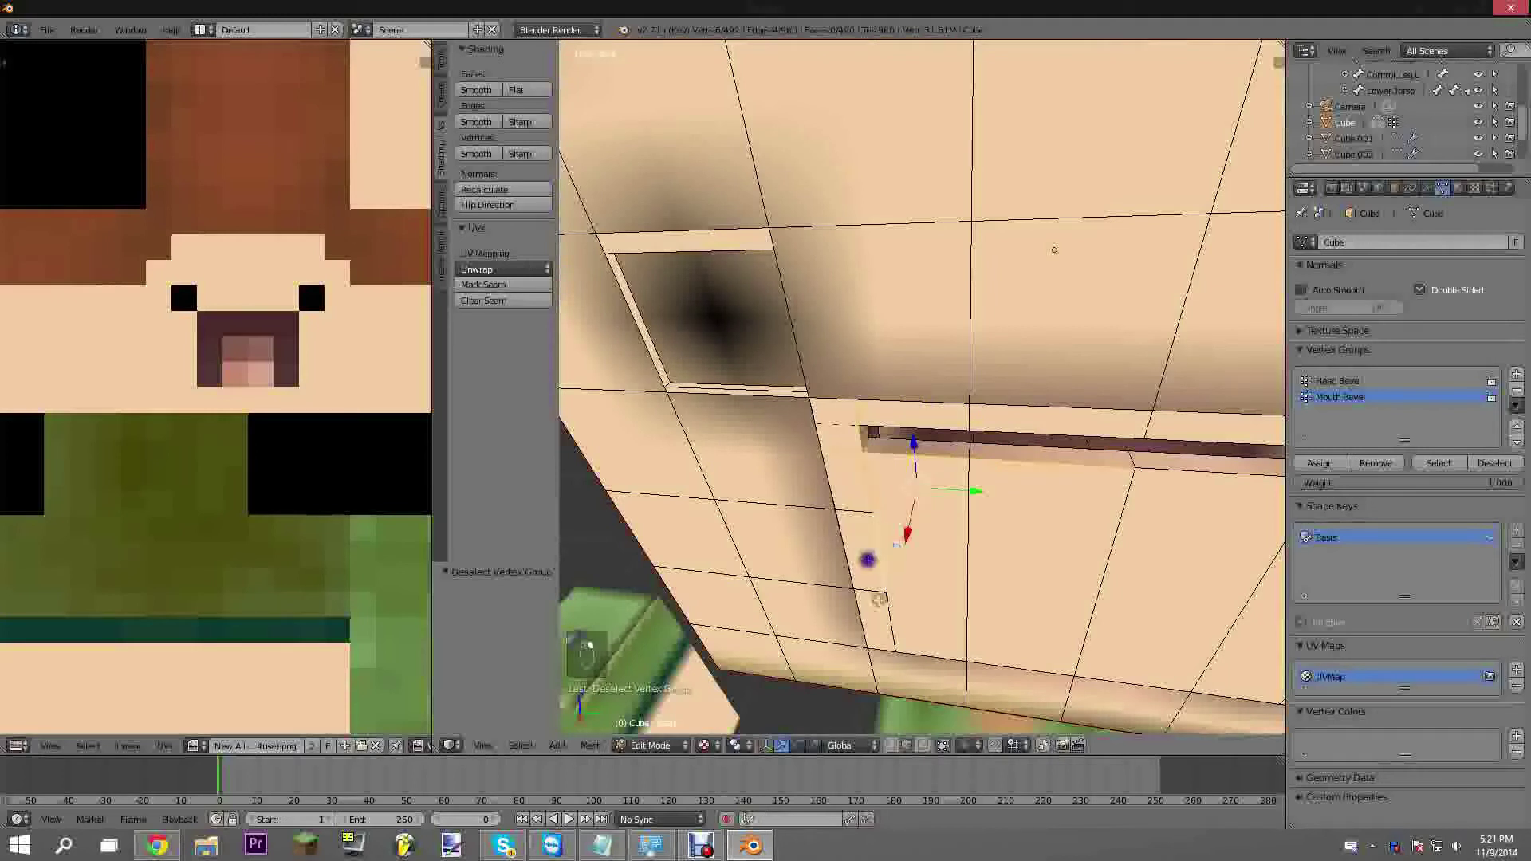
{"action": "right_click", "coordinate": [1203, 480], "text": "shift"}
{"action": "middle_click_drag", "start_coordinate": [1200, 477], "coordinate": [949, 470]}
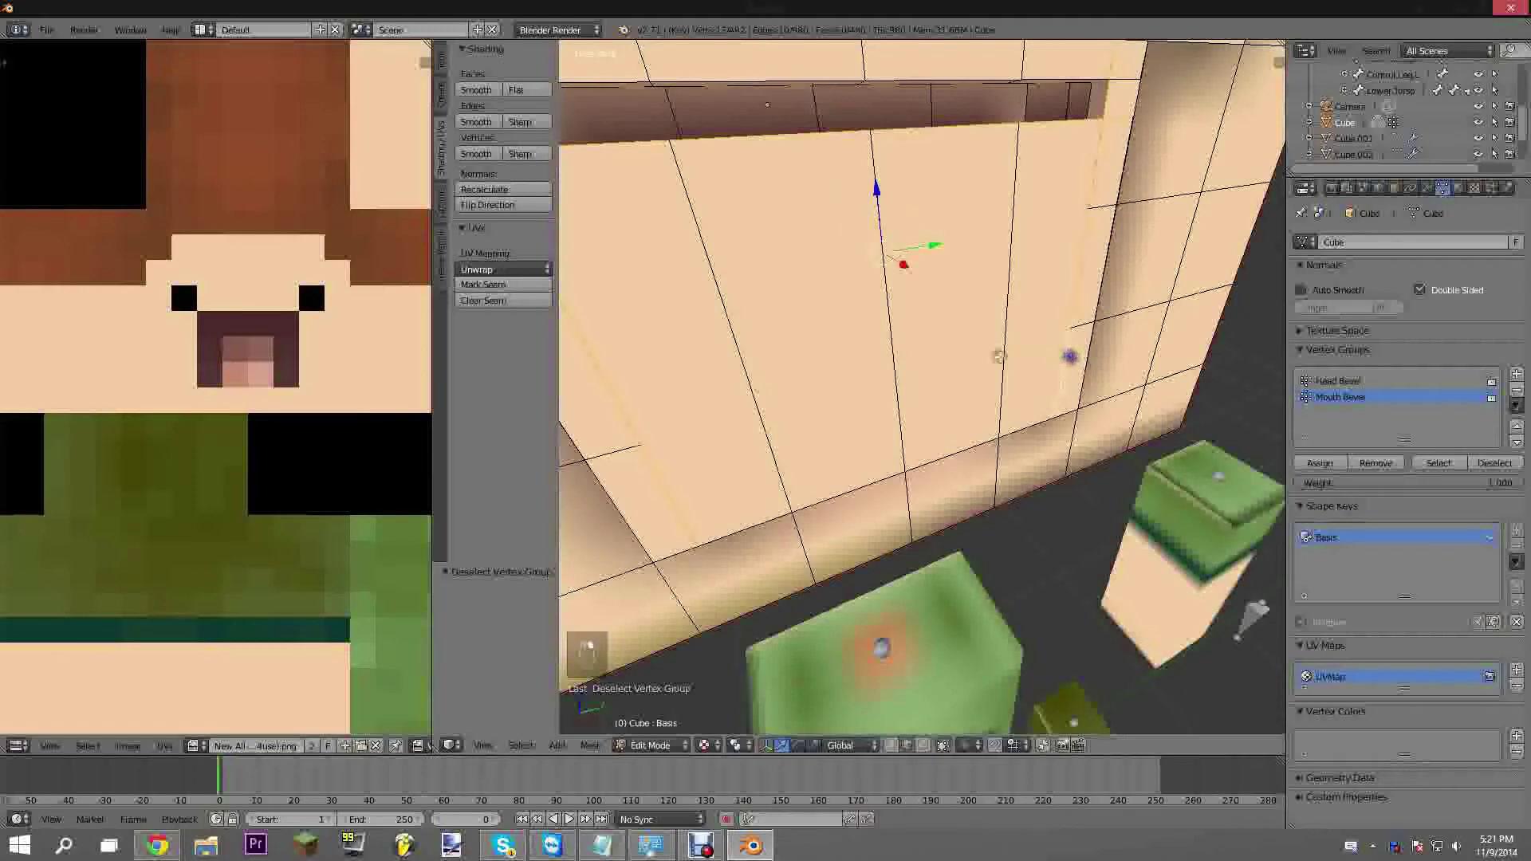
{"action": "middle_click_drag", "start_coordinate": [999, 357], "coordinate": [871, 393]}
{"action": "middle_click_drag", "start_coordinate": [882, 318], "coordinate": [1007, 360]}
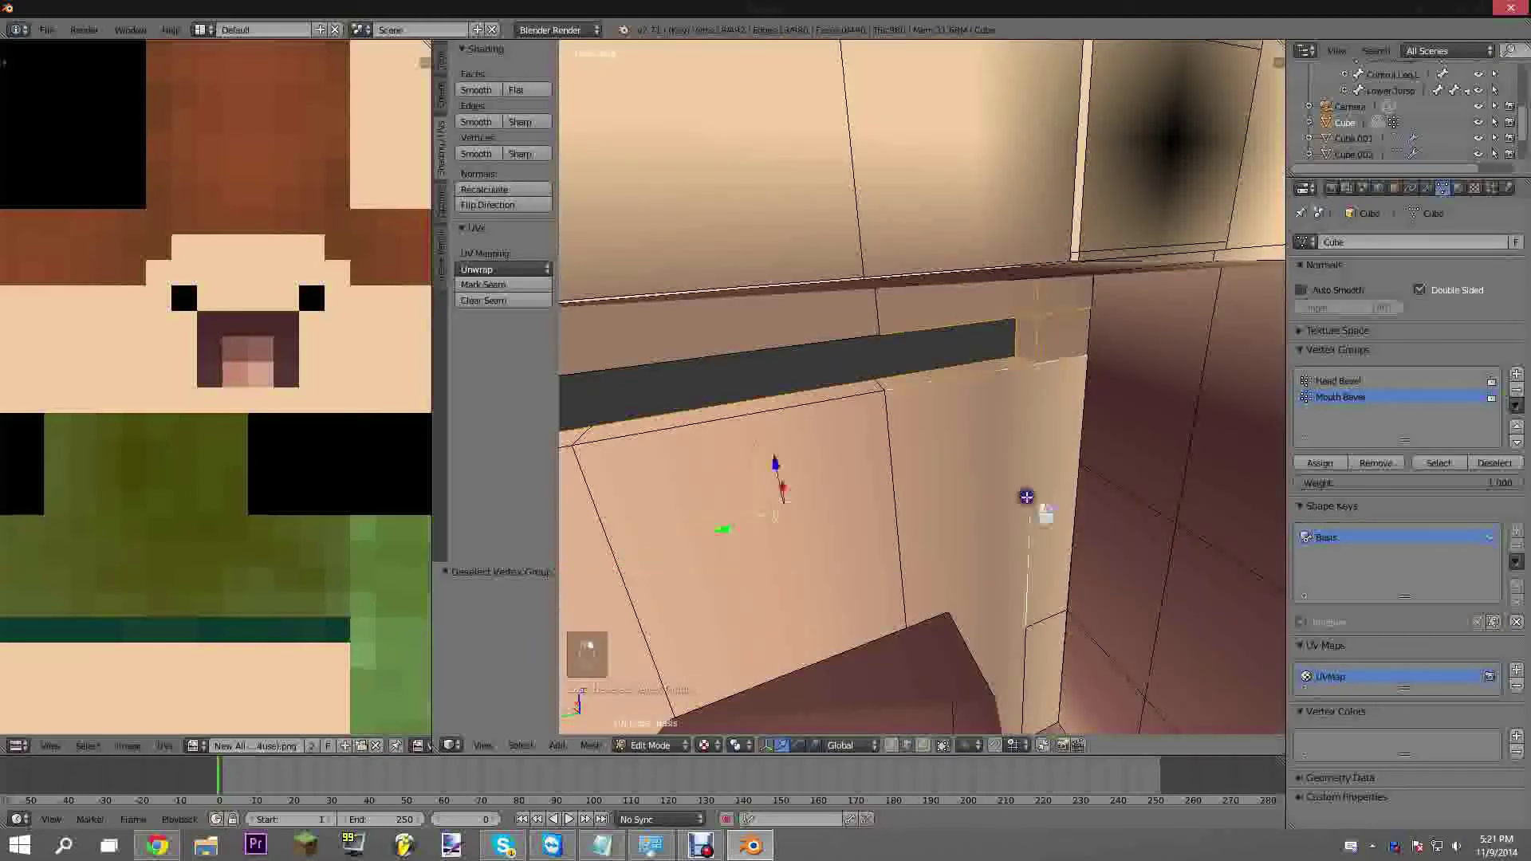
Add the remaining upper, lower and side edges inside the mouth to the selection and assign them all to the Mouth Bevel group
{"action": "right_click", "coordinate": [858, 391], "text": "shift"}
{"action": "middle_click_drag", "start_coordinate": [778, 391], "coordinate": [880, 376]}
{"action": "right_click", "coordinate": [922, 323], "text": "shift"}
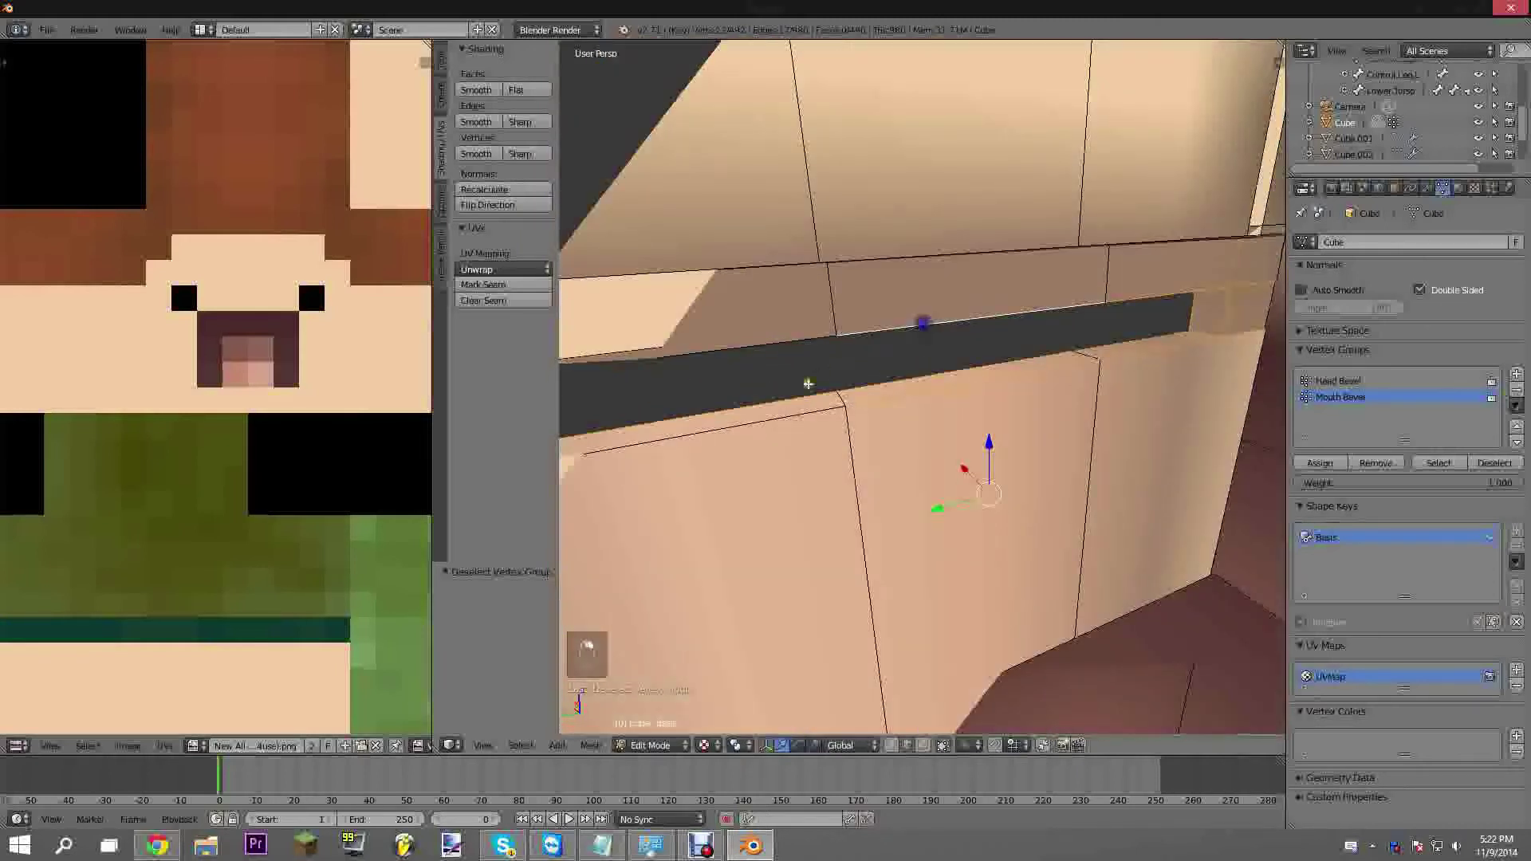
{"action": "right_click", "coordinate": [757, 431], "text": "shift"}
{"action": "middle_click_drag", "start_coordinate": [755, 421], "coordinate": [910, 387]}
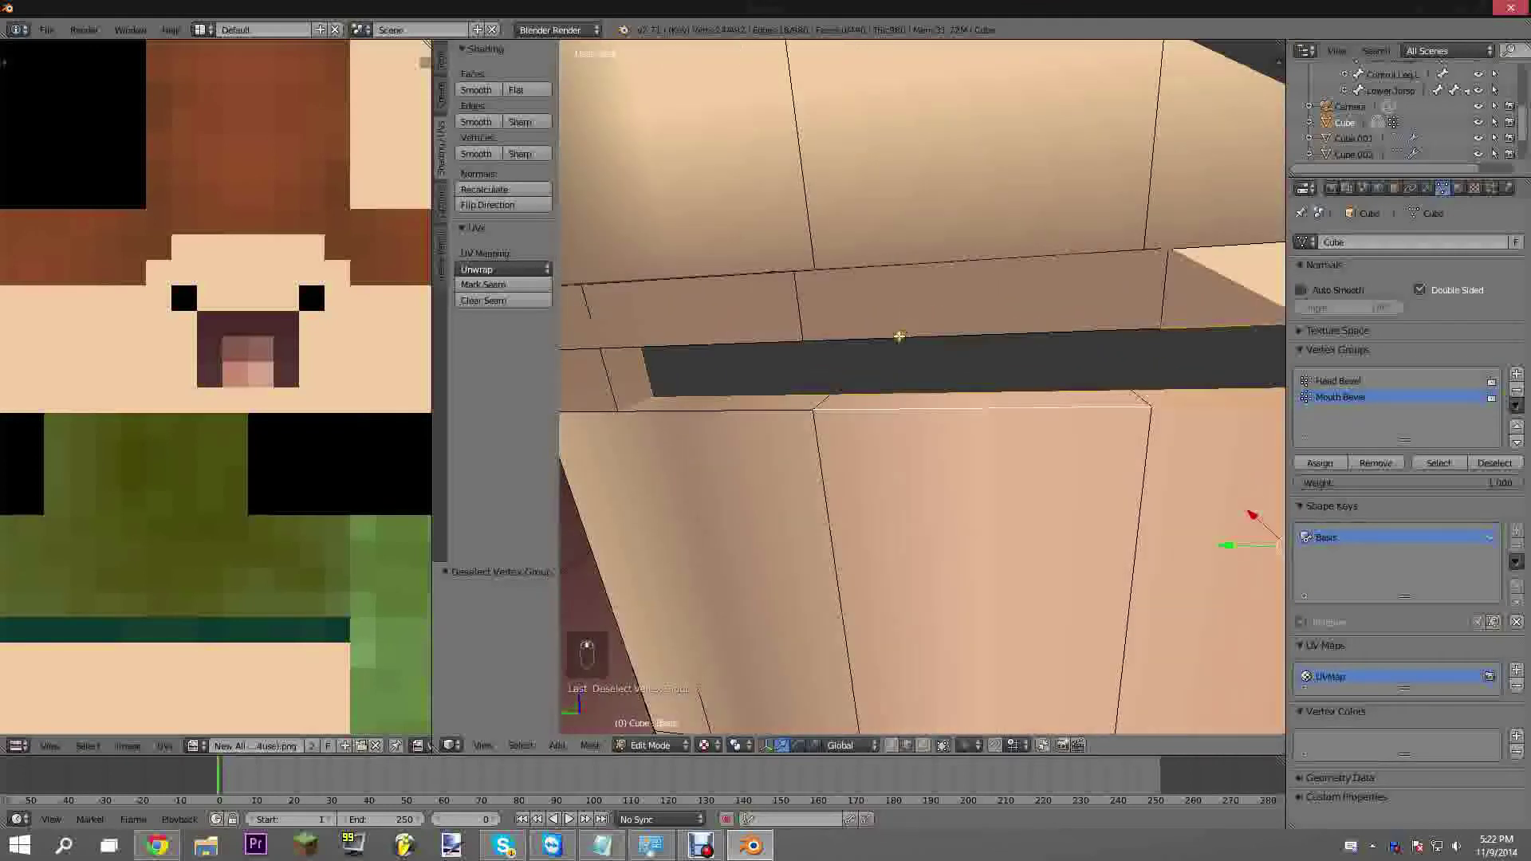
{"action": "right_click", "coordinate": [779, 337], "text": "shift"}
{"action": "right_click", "coordinate": [750, 419], "text": "shift"}
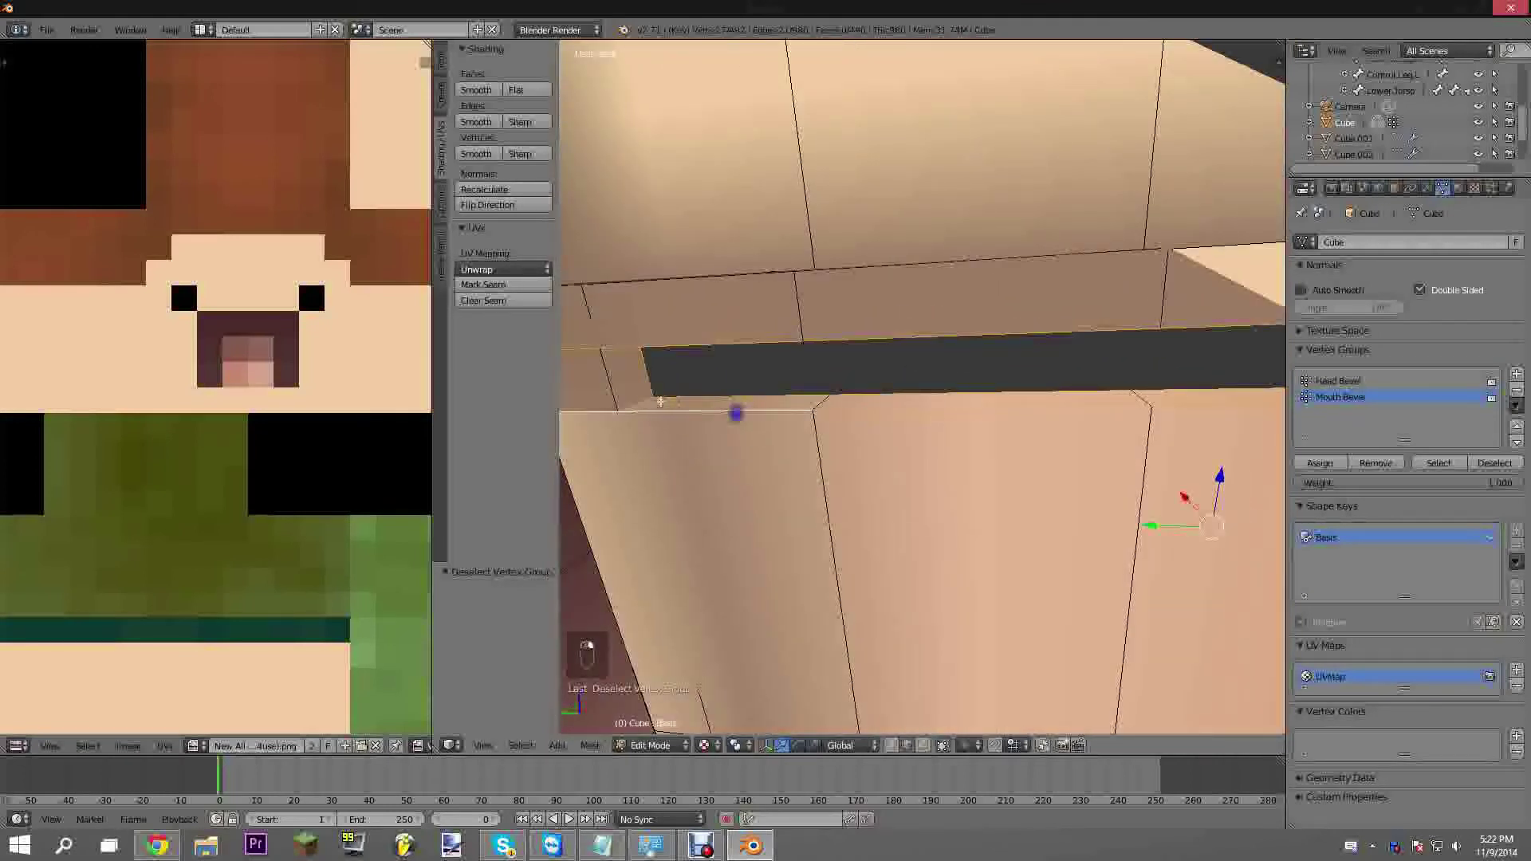
{"action": "middle_click_drag", "start_coordinate": [734, 414], "coordinate": [760, 393]}
{"action": "middle_click_drag", "start_coordinate": [834, 466], "coordinate": [814, 383]}
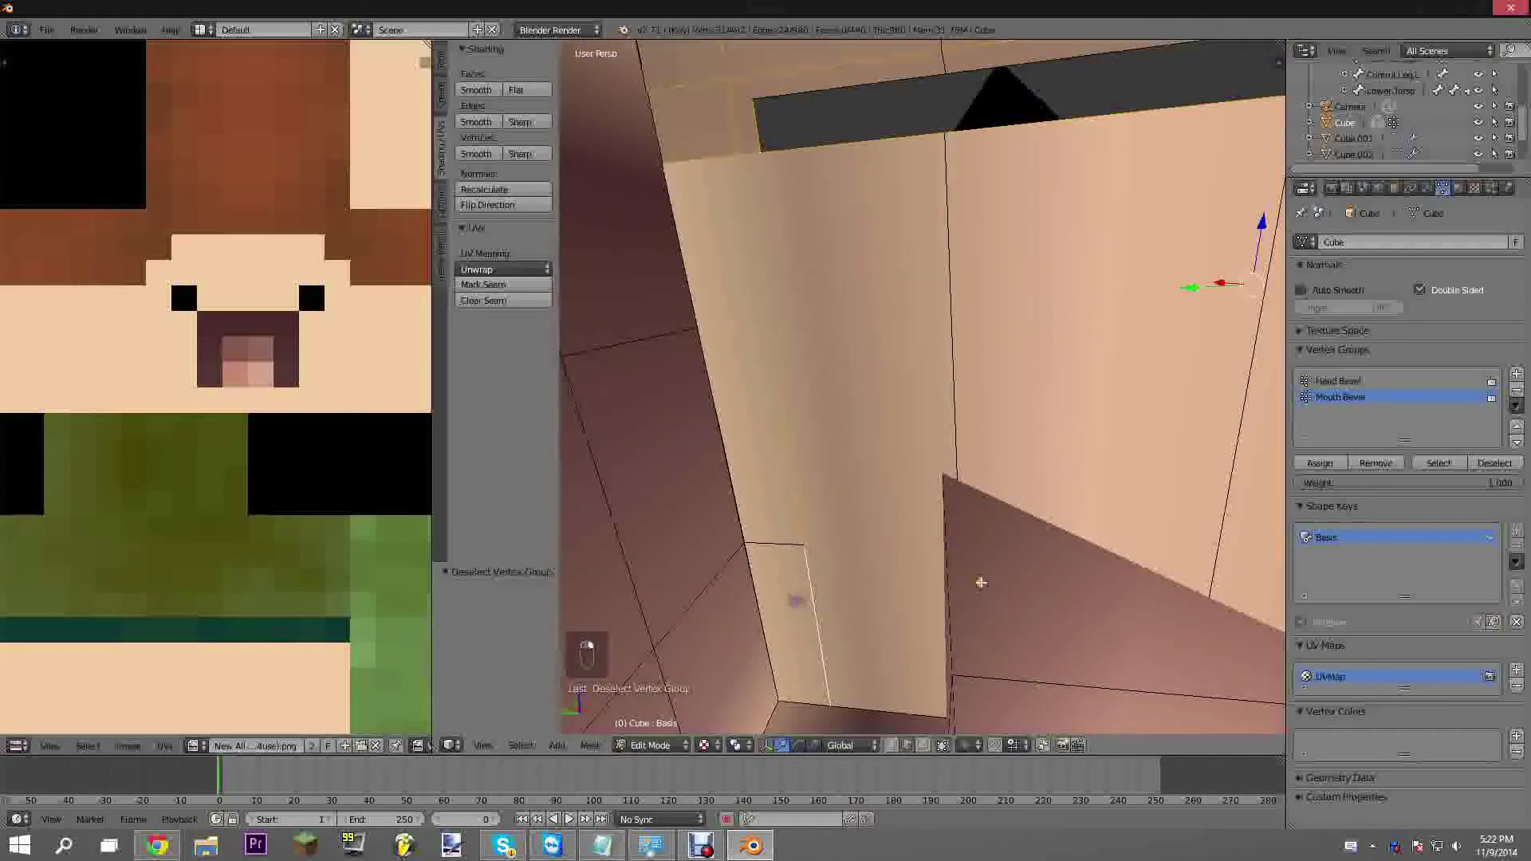
{"action": "middle_click_drag", "start_coordinate": [980, 582], "coordinate": [817, 515]}
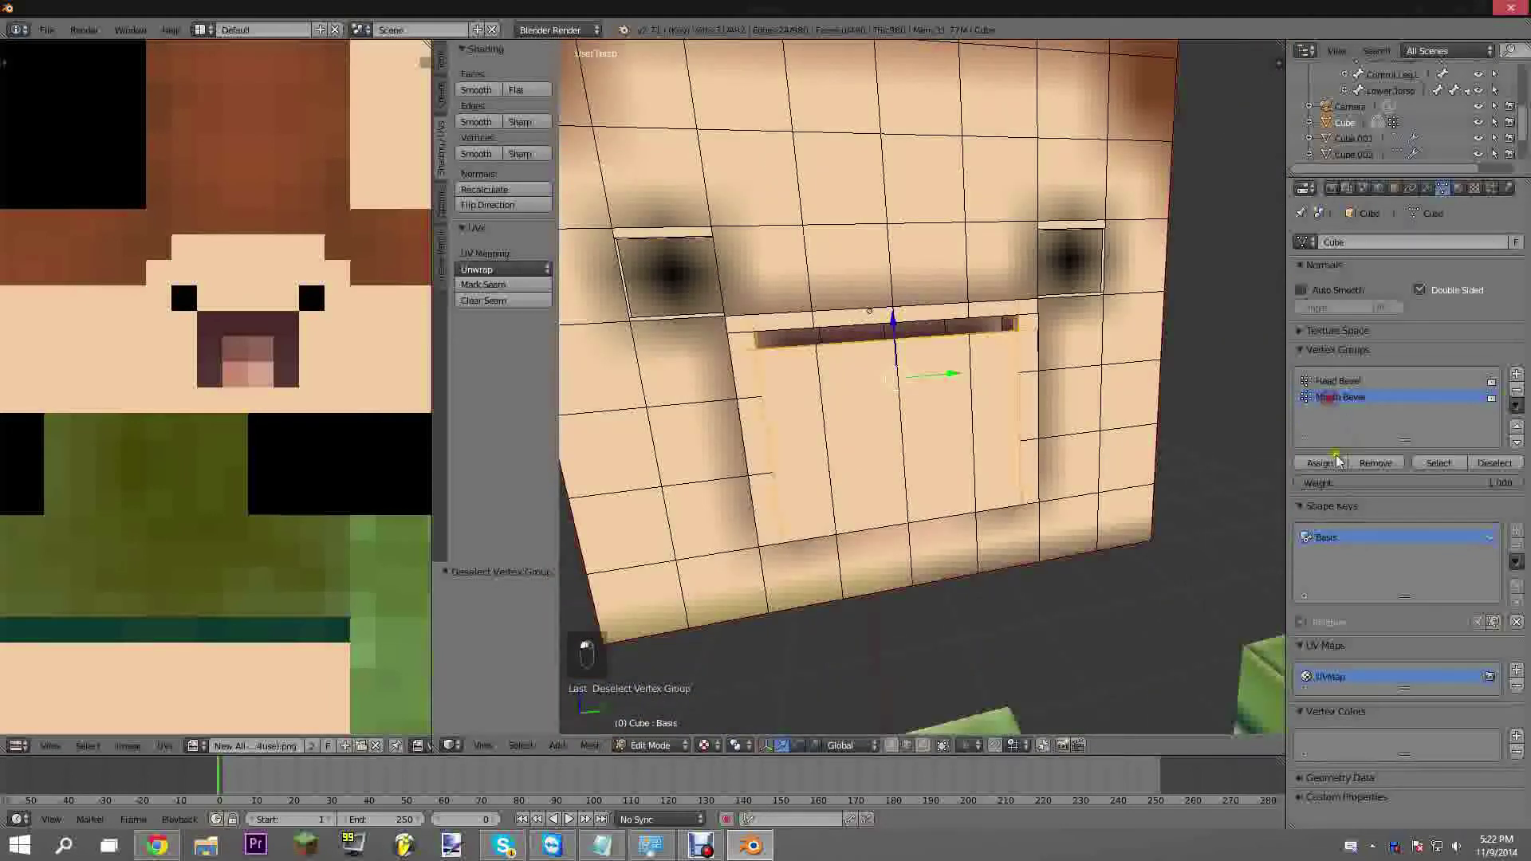
{"action": "left_click", "coordinate": [1320, 464]}
Check the Mouth Bevel group by picking one mouth edge, reselecting the group's edges, and inspecting them around the mouth
{"action": "middle_click_drag", "start_coordinate": [1024, 401], "coordinate": [887, 433]}
{"action": "scroll", "coordinate": [872, 403], "scroll_direction": "up", "scroll_amount": 2}
{"action": "right_click", "coordinate": [893, 393]}
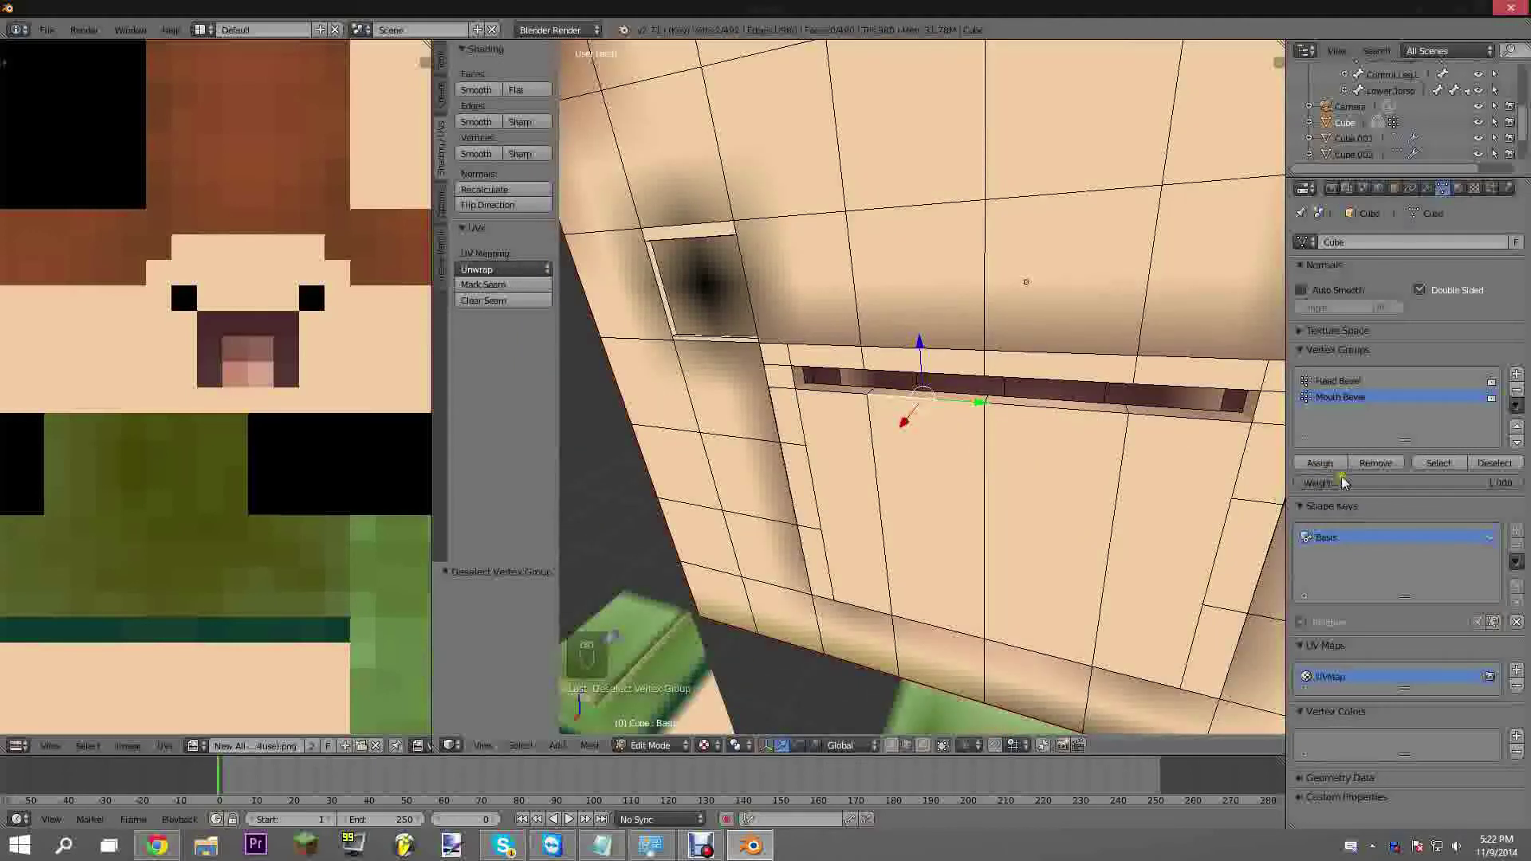
{"action": "left_click", "coordinate": [1453, 464]}
{"action": "scroll", "coordinate": [989, 391], "scroll_direction": "down", "scroll_amount": 2}
{"action": "mouse_move", "coordinate": [985, 391]}
{"action": "middle_mouse_down"}
{"action": "mouse_move", "coordinate": [937, 388]}
{"action": "mouse_move", "coordinate": [835, 425]}
{"action": "mouse_move", "coordinate": [821, 399]}
{"action": "mouse_move", "coordinate": [851, 372]}
{"action": "mouse_move", "coordinate": [1012, 378]}
{"action": "middle_mouse_up"}
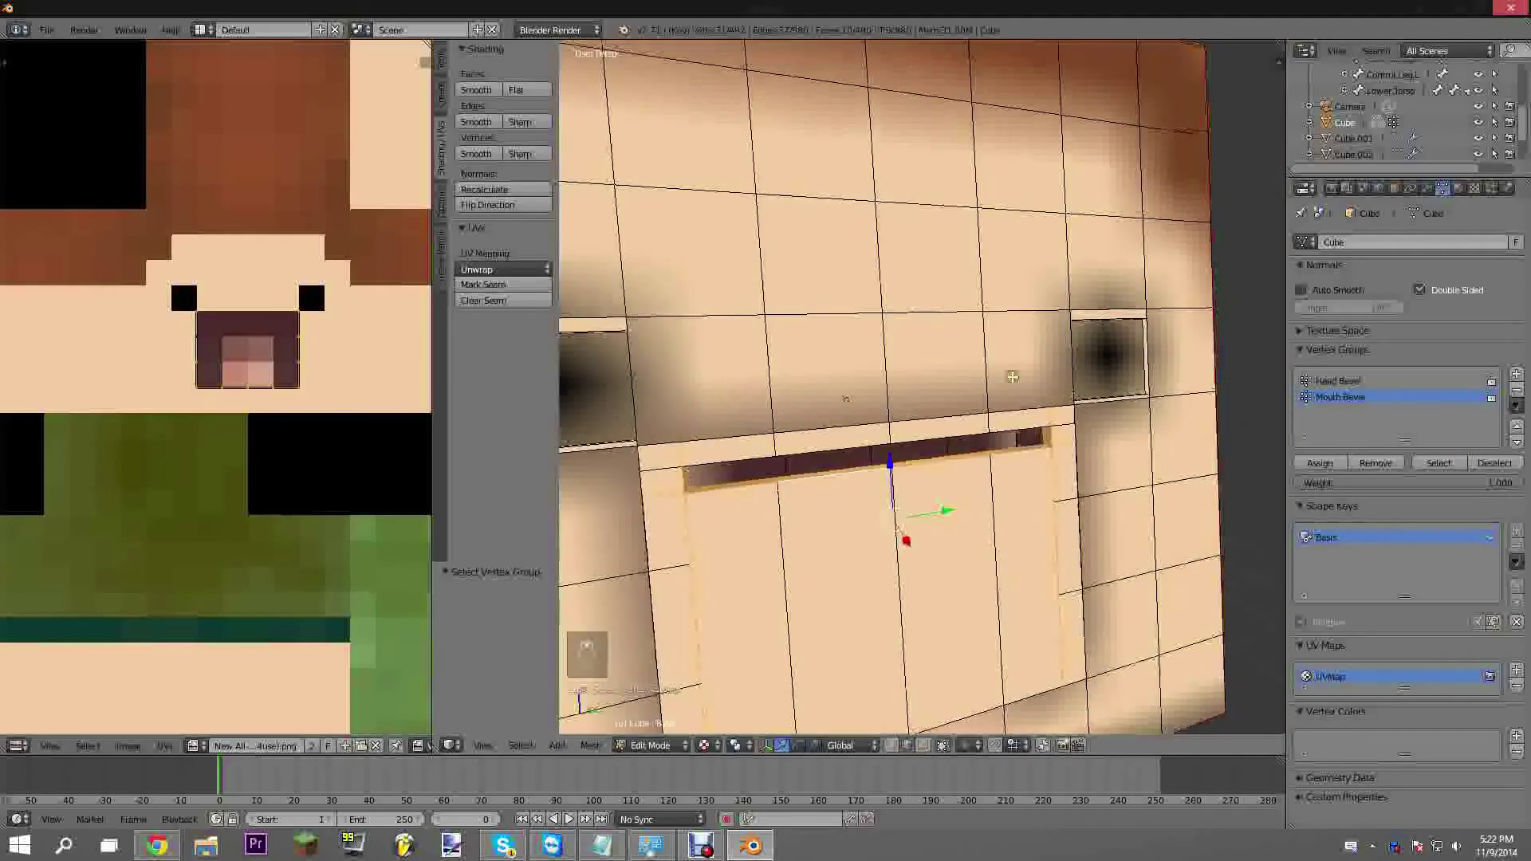
{"action": "middle_click_drag", "start_coordinate": [891, 436], "coordinate": [858, 348]}
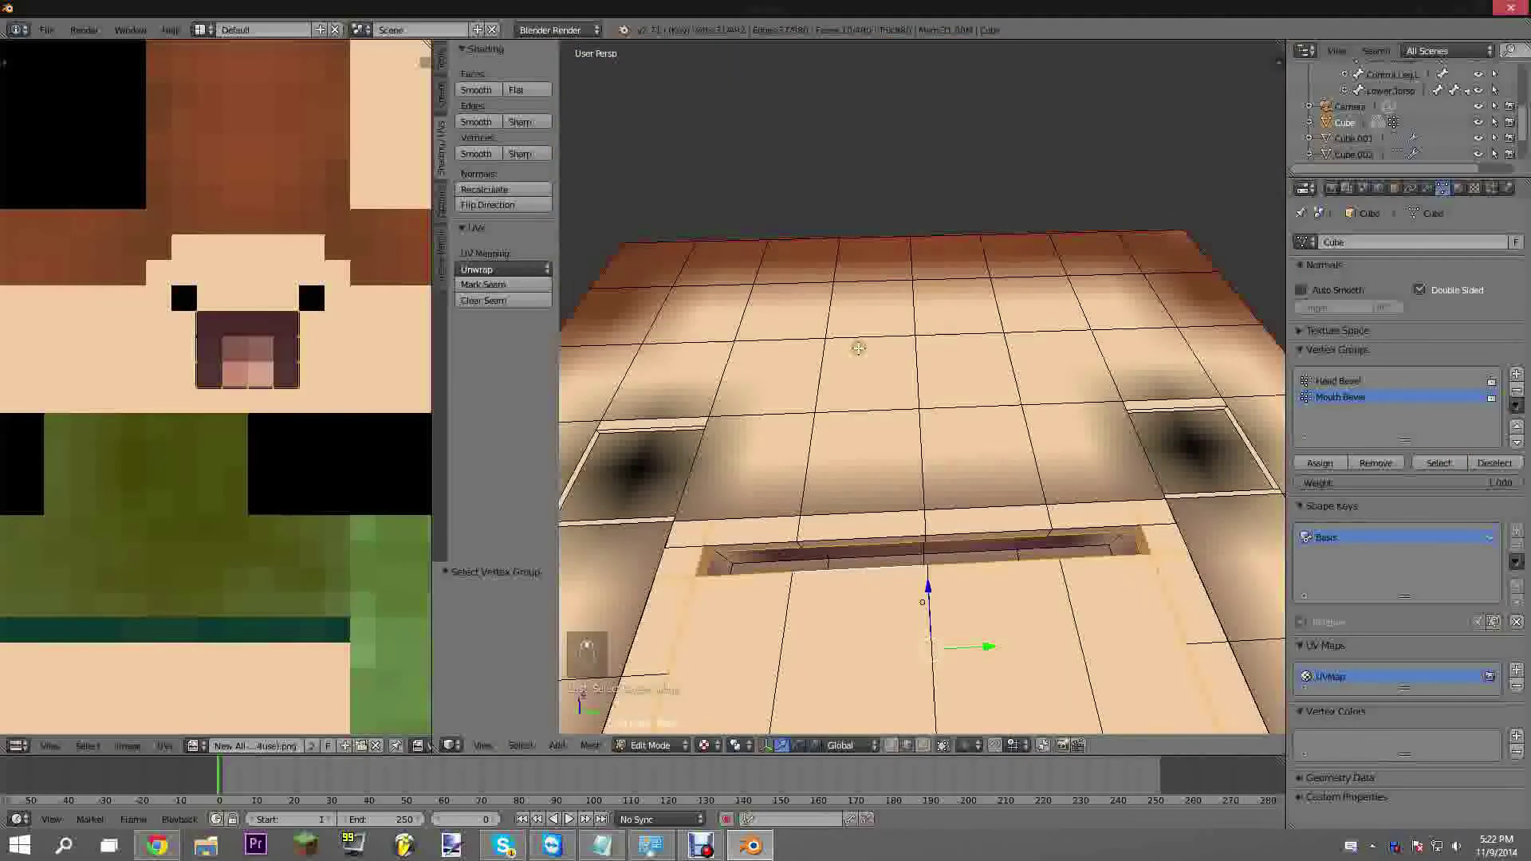
Inspect the Mouth Bevel group's edges around the mouth opening from several angles, then select only a lower lip edge
{"action": "middle_click_drag", "start_coordinate": [872, 488], "coordinate": [953, 375]}
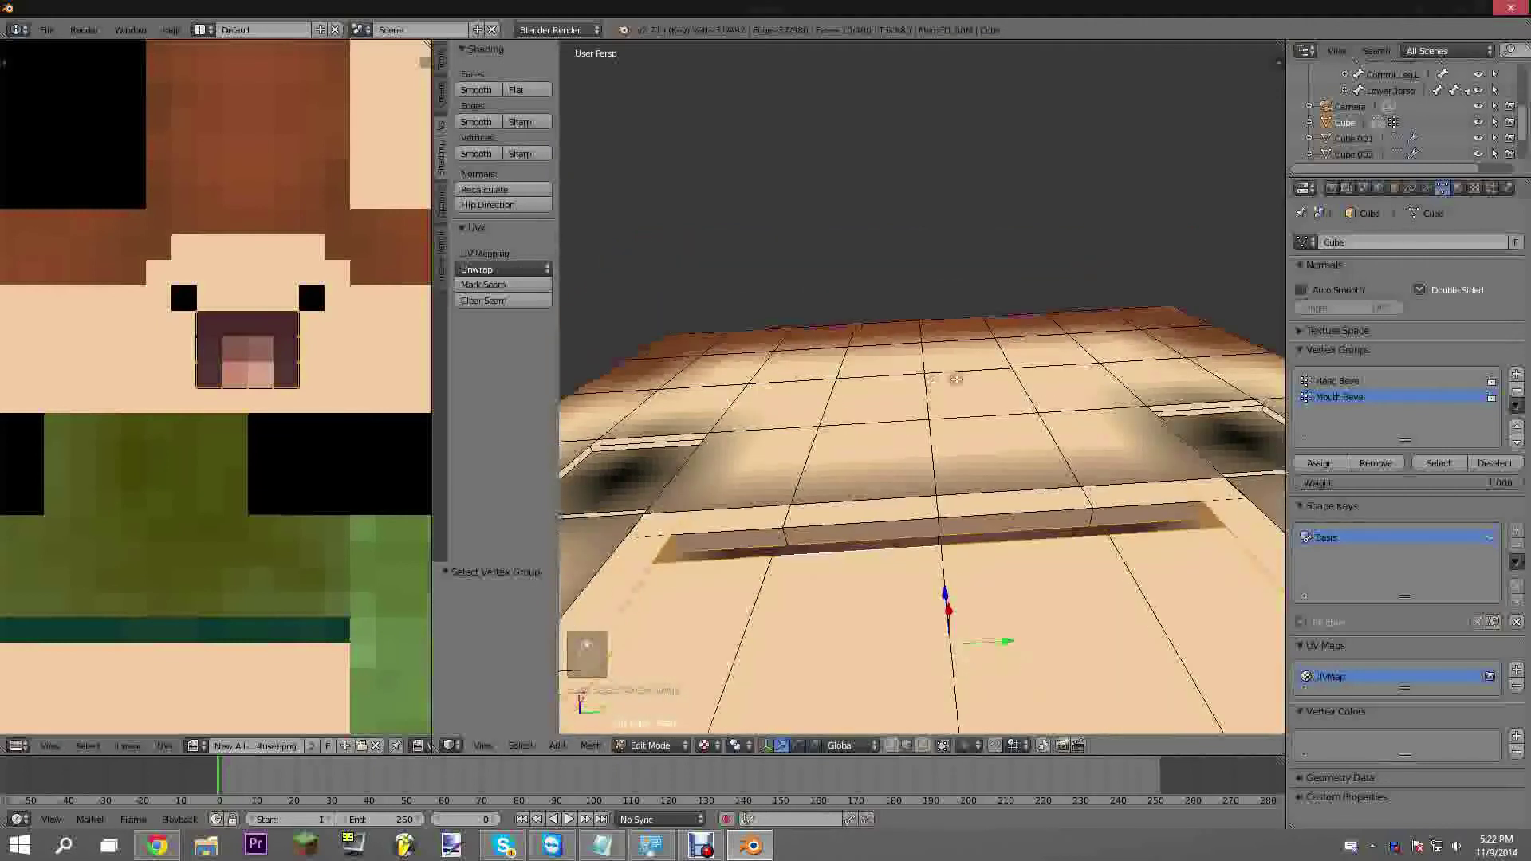
{"action": "middle_click_drag", "start_coordinate": [1048, 431], "coordinate": [1048, 451]}
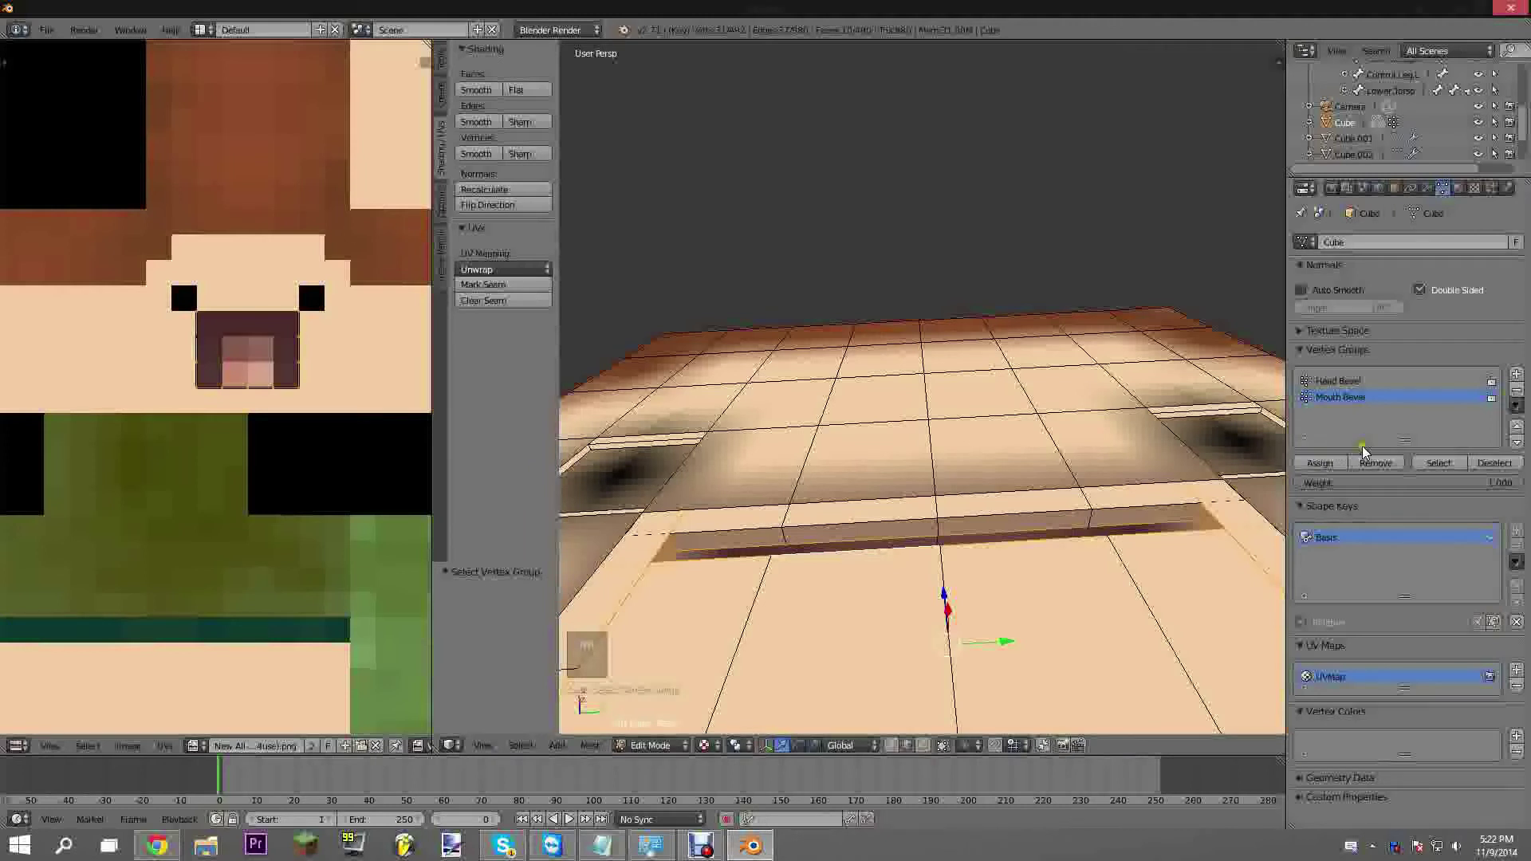
{"action": "middle_click_drag", "start_coordinate": [887, 504], "coordinate": [1031, 520]}
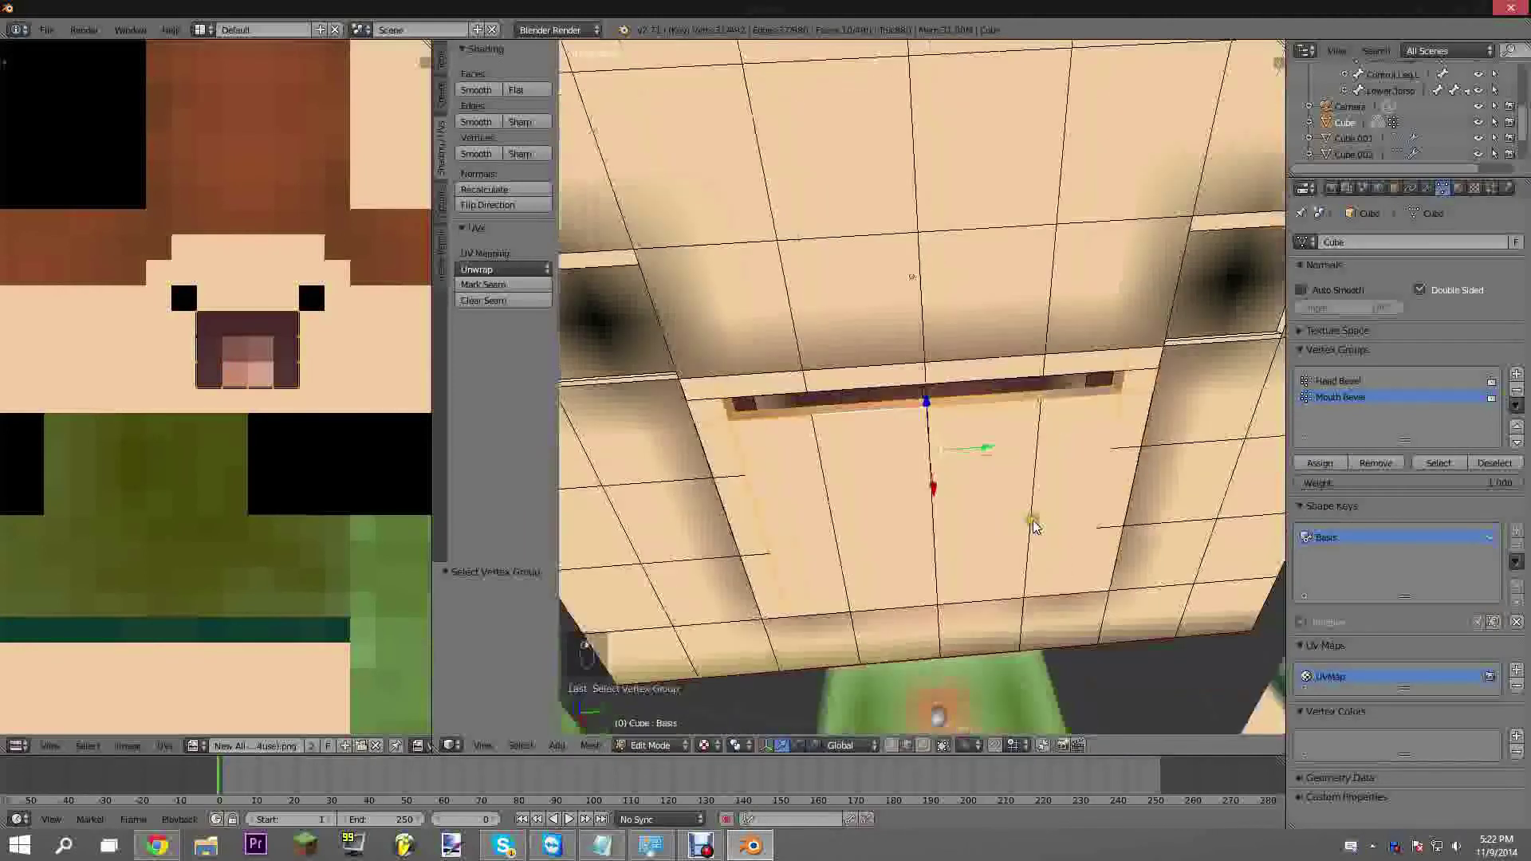
{"action": "middle_click_drag", "start_coordinate": [880, 435], "coordinate": [886, 289]}
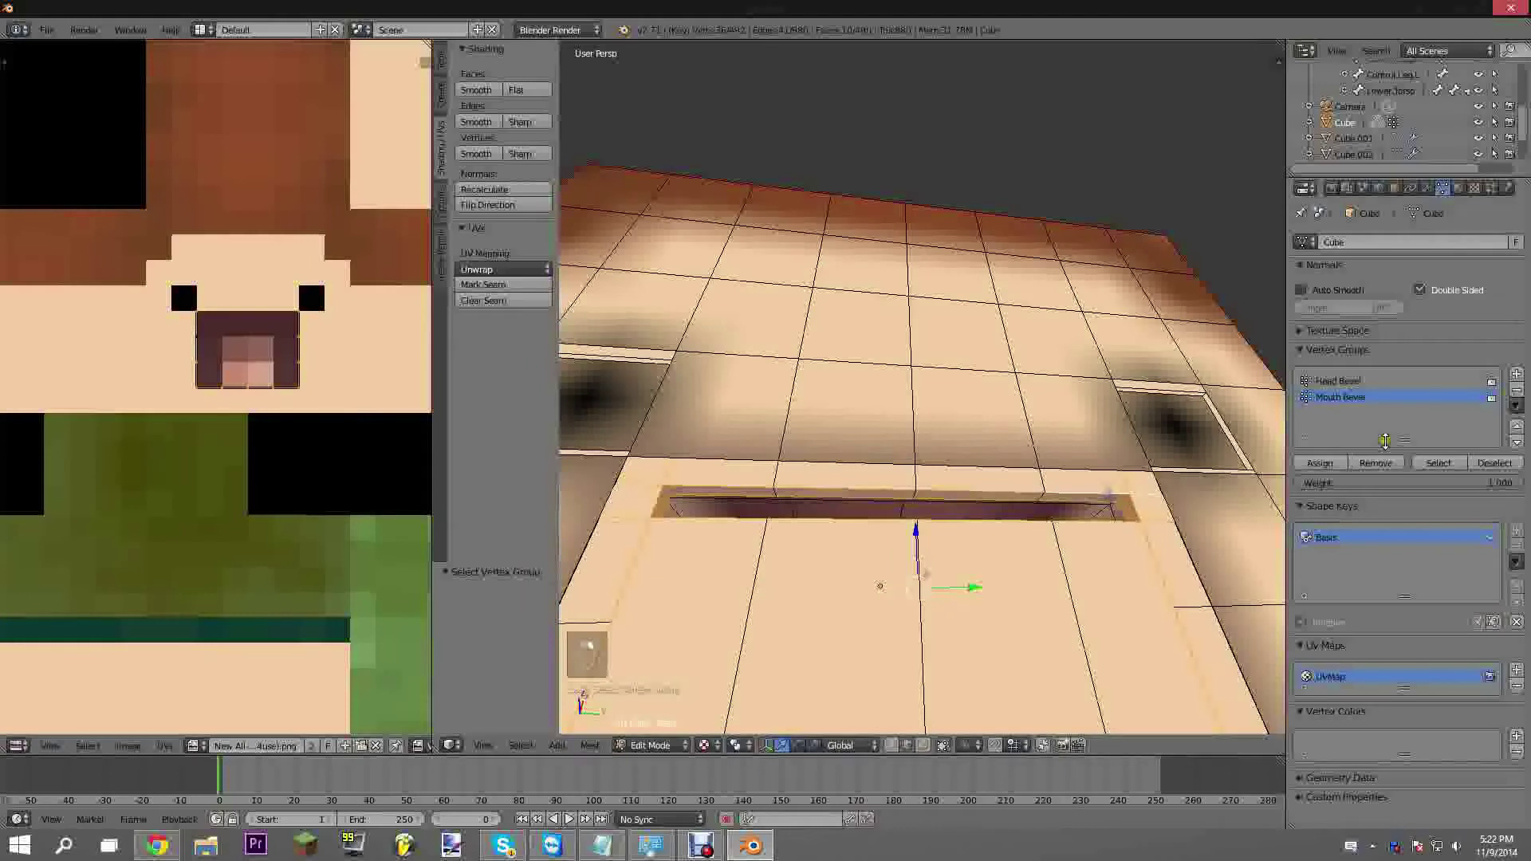
{"action": "middle_click_drag", "start_coordinate": [956, 345], "coordinate": [922, 442]}
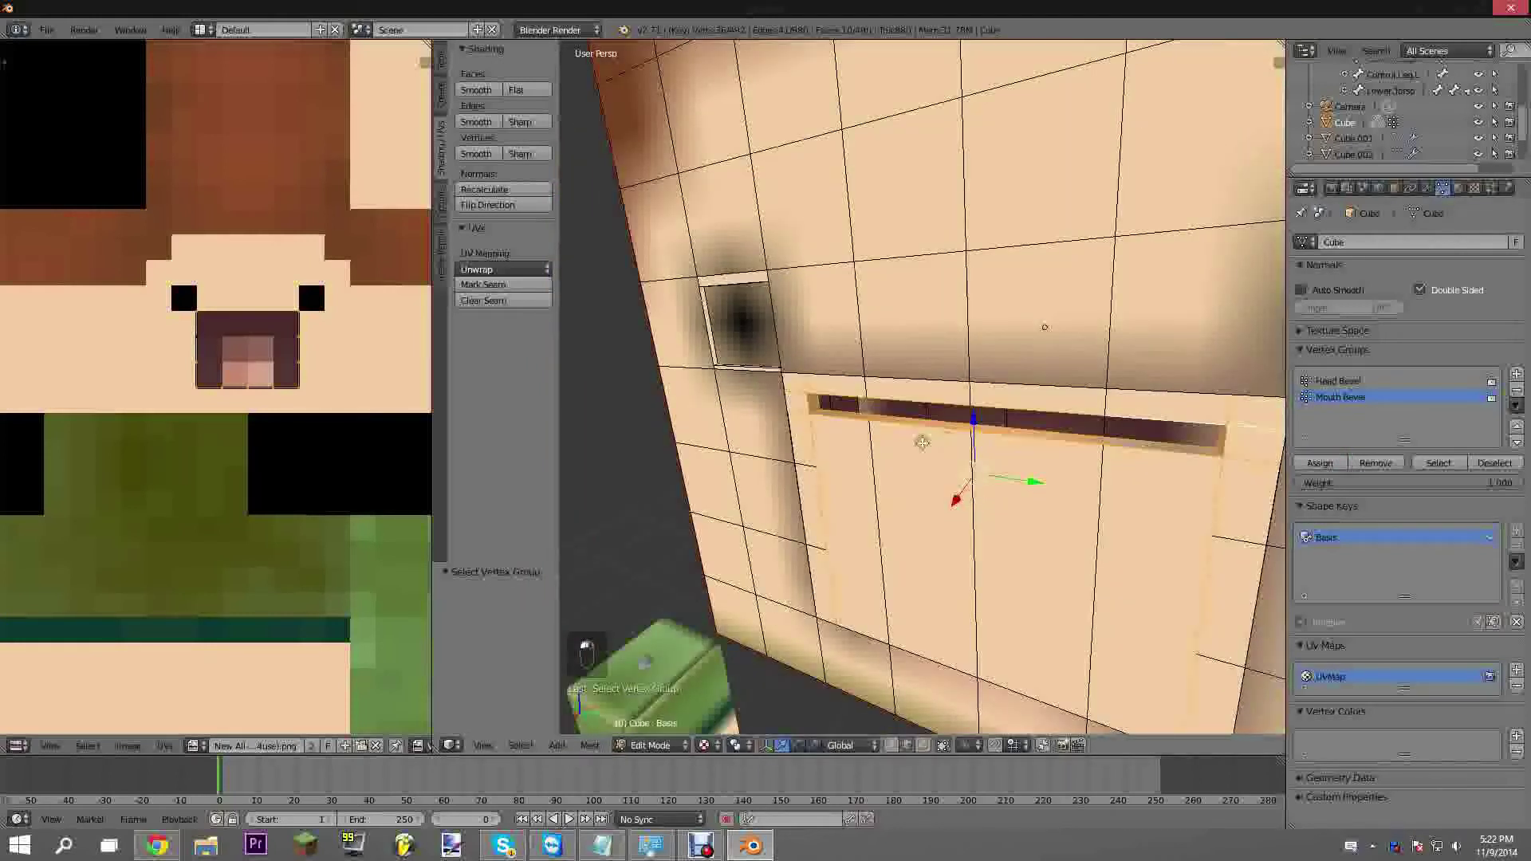
{"action": "right_click", "coordinate": [919, 426]}
{"action": "scroll", "coordinate": [918, 425], "scroll_direction": "down", "scroll_amount": 1}
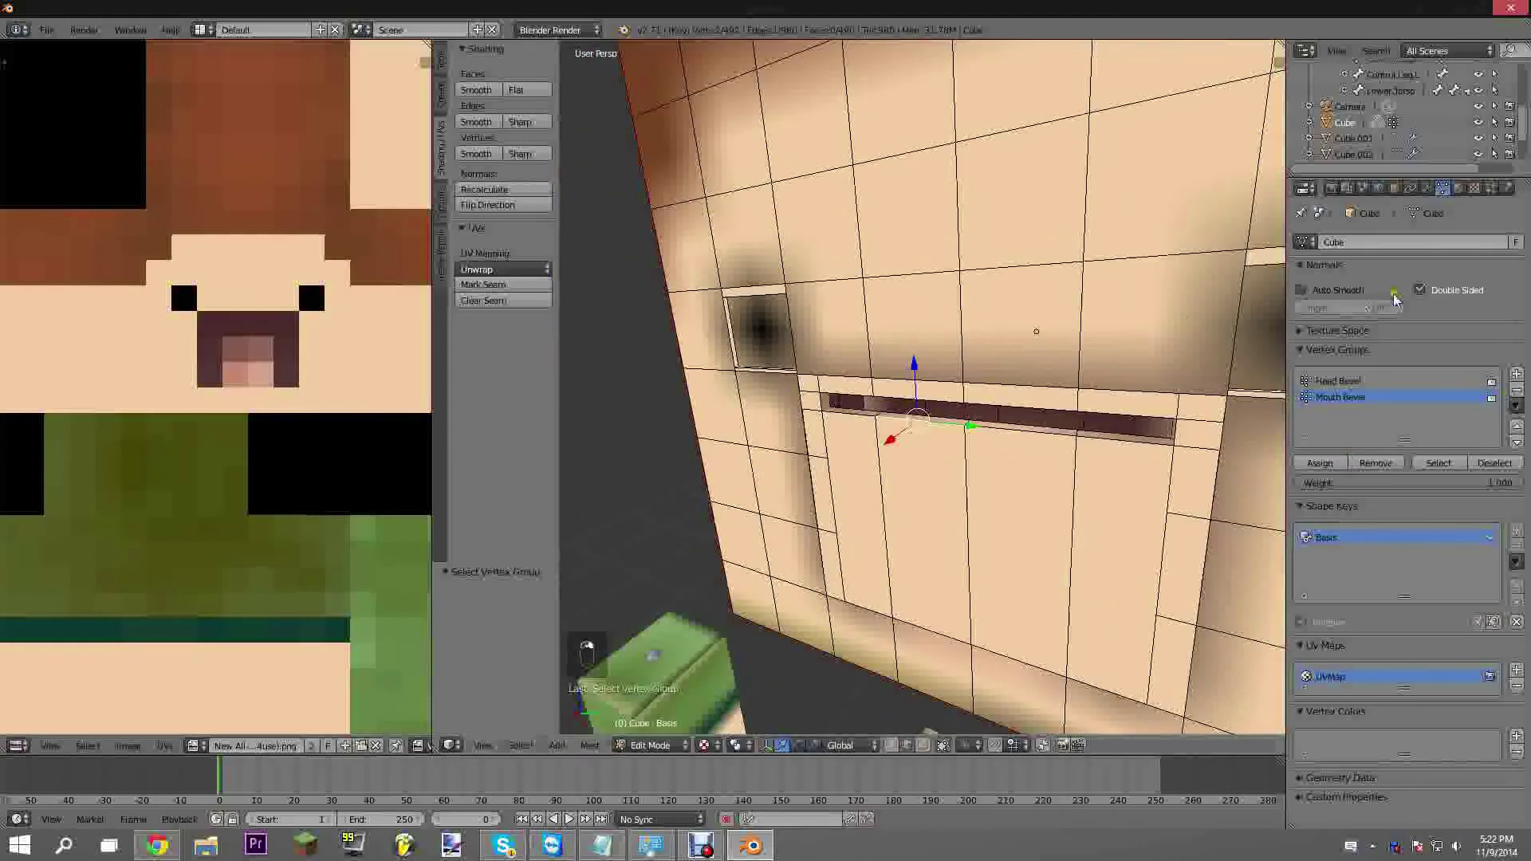
Return the head to Object Mode and add a Bevel modifier with width 0.04 and 3 segments
{"action": "left_click", "coordinate": [1427, 189]}
{"action": "scroll", "coordinate": [970, 227], "scroll_direction": "down", "scroll_amount": 5}
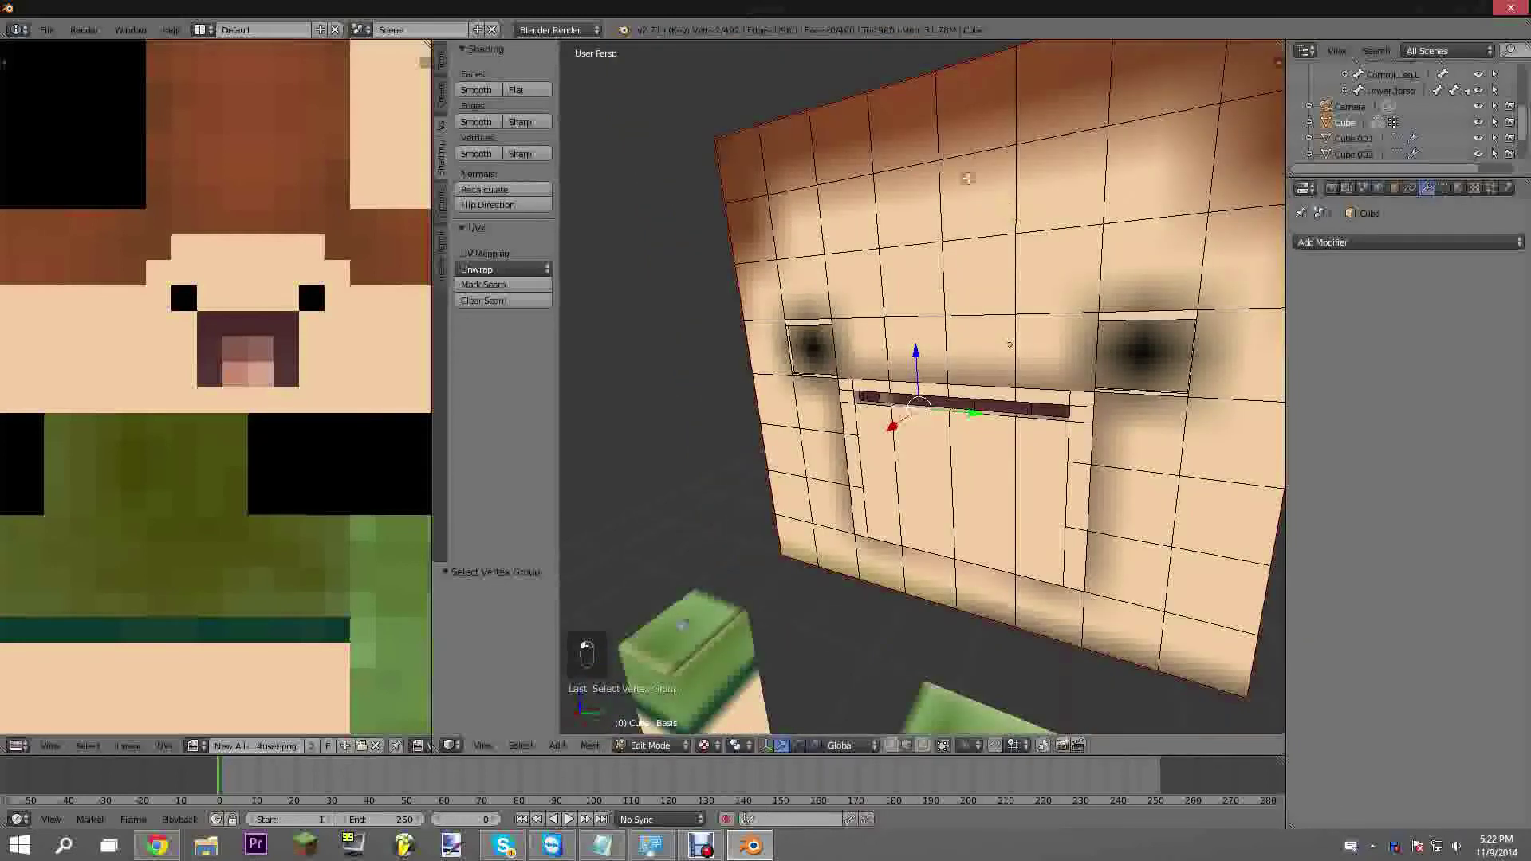
{"action": "key", "text": "Tab"}
{"action": "middle_click_drag", "start_coordinate": [960, 233], "coordinate": [939, 267]}
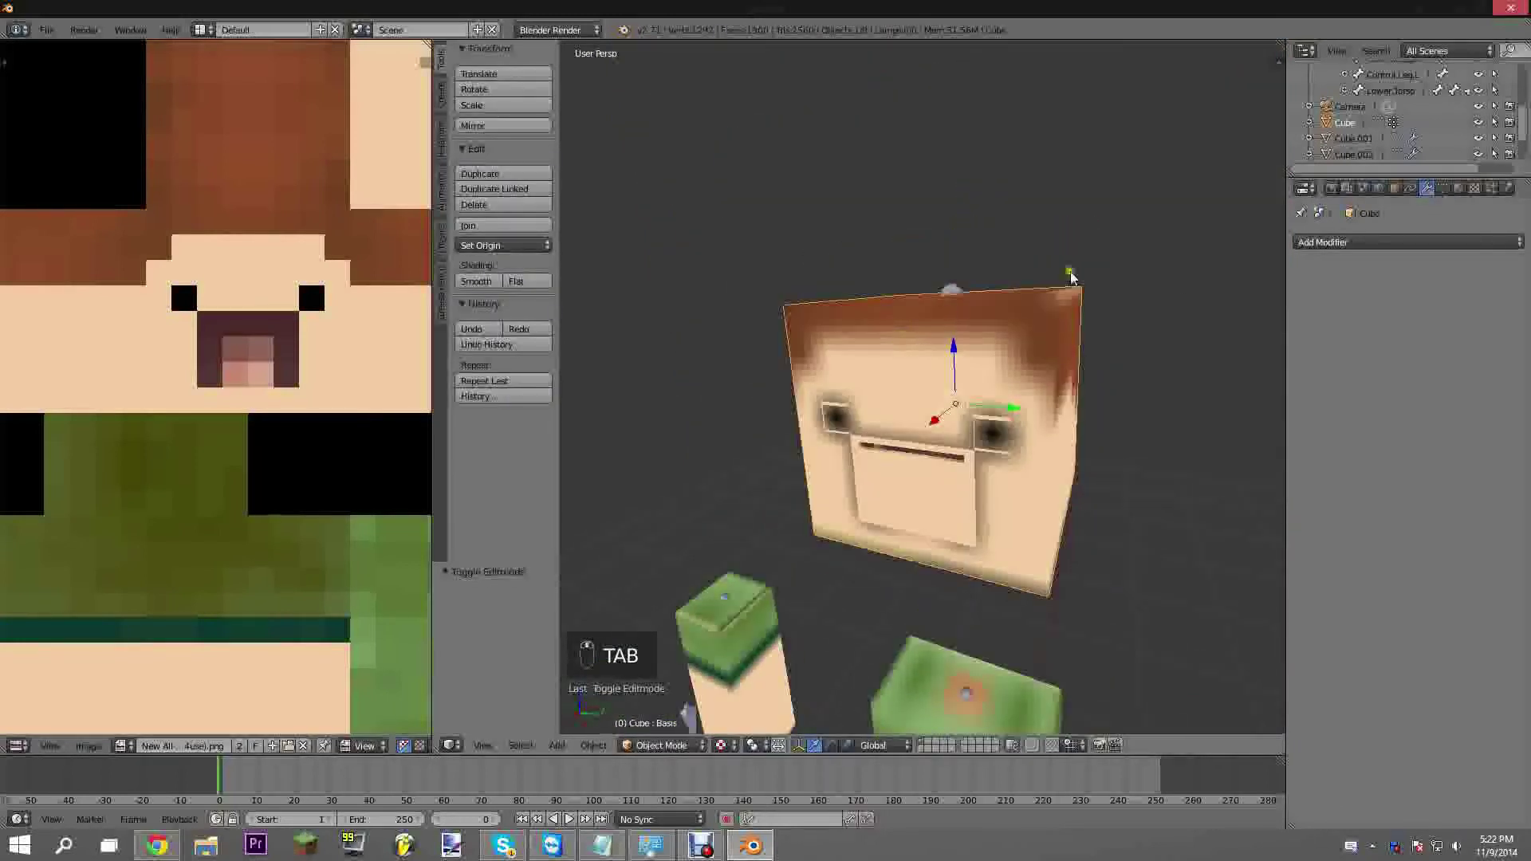
{"action": "left_click", "coordinate": [1378, 241]}
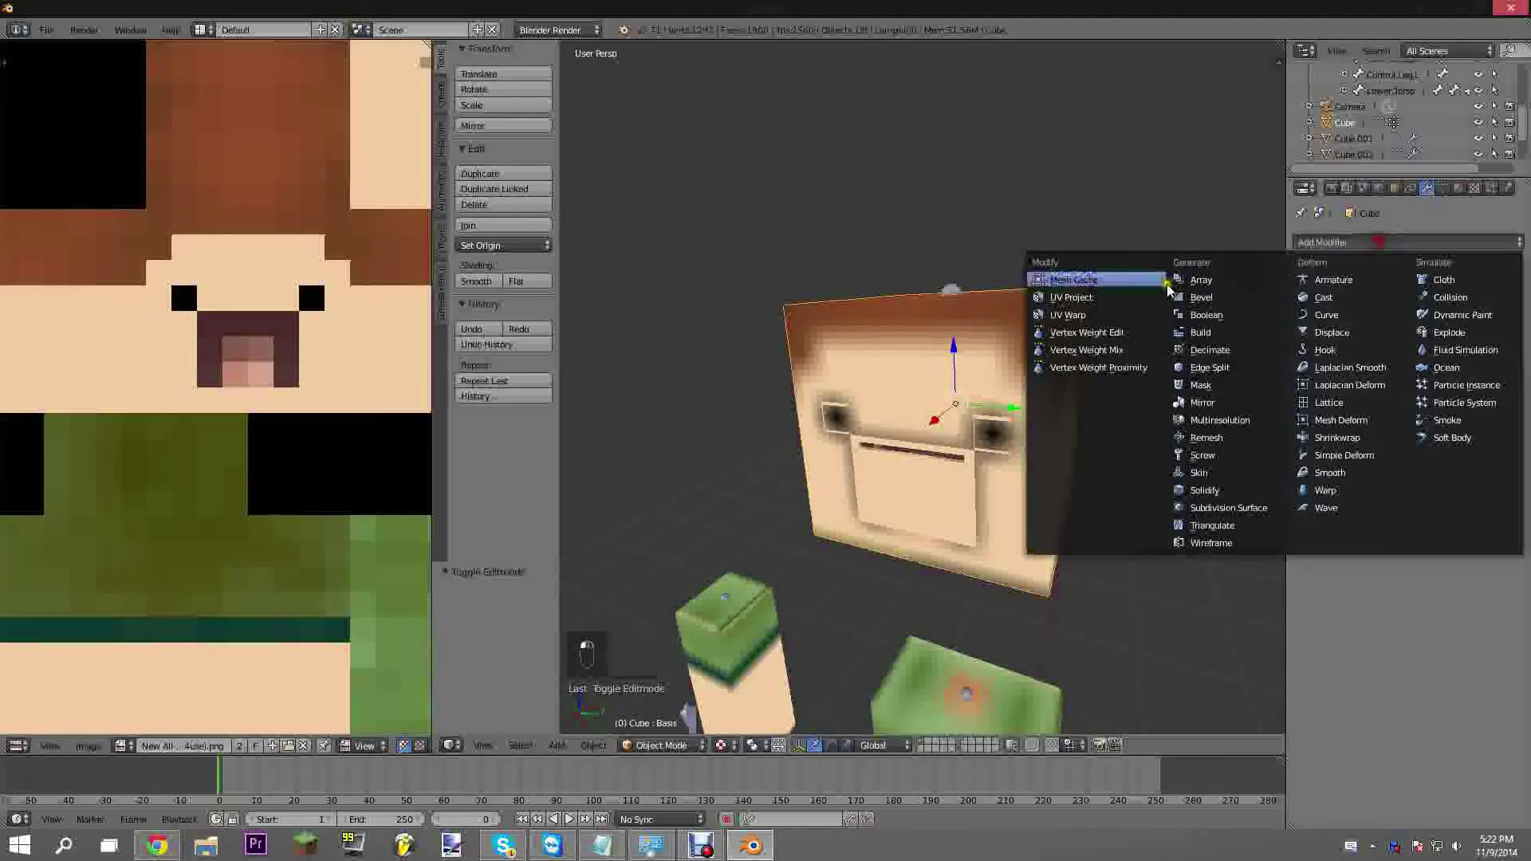
{"action": "left_click", "coordinate": [1201, 297]}
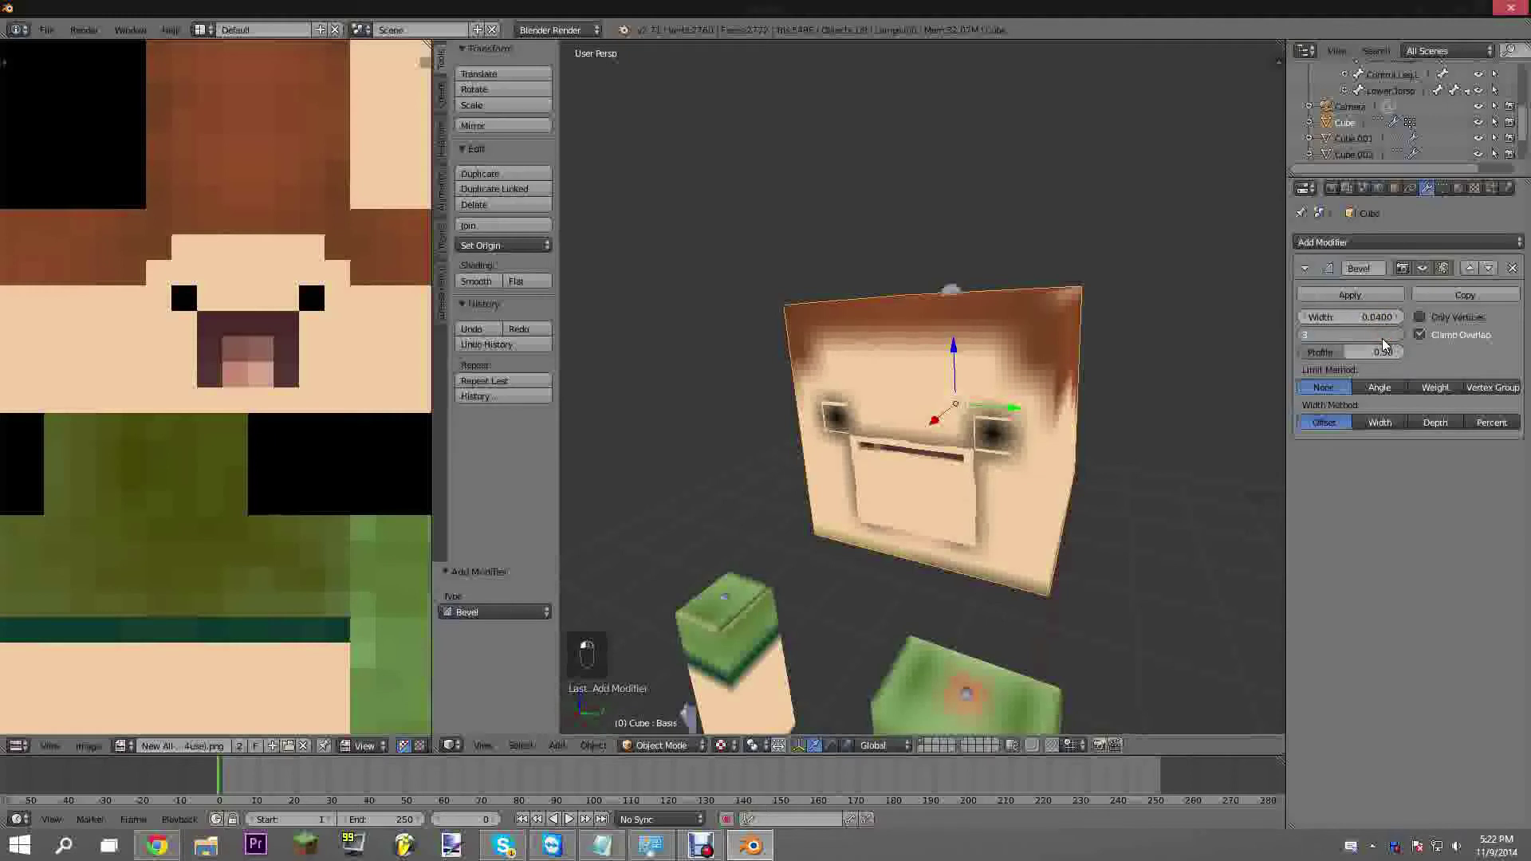
Render the character to examine the unrestricted bevel around the mouth and eyes, then close the render
{"action": "scroll", "coordinate": [1029, 403], "scroll_direction": "up", "scroll_amount": 3}
{"action": "middle_click_drag", "start_coordinate": [920, 406], "coordinate": [1035, 212]}
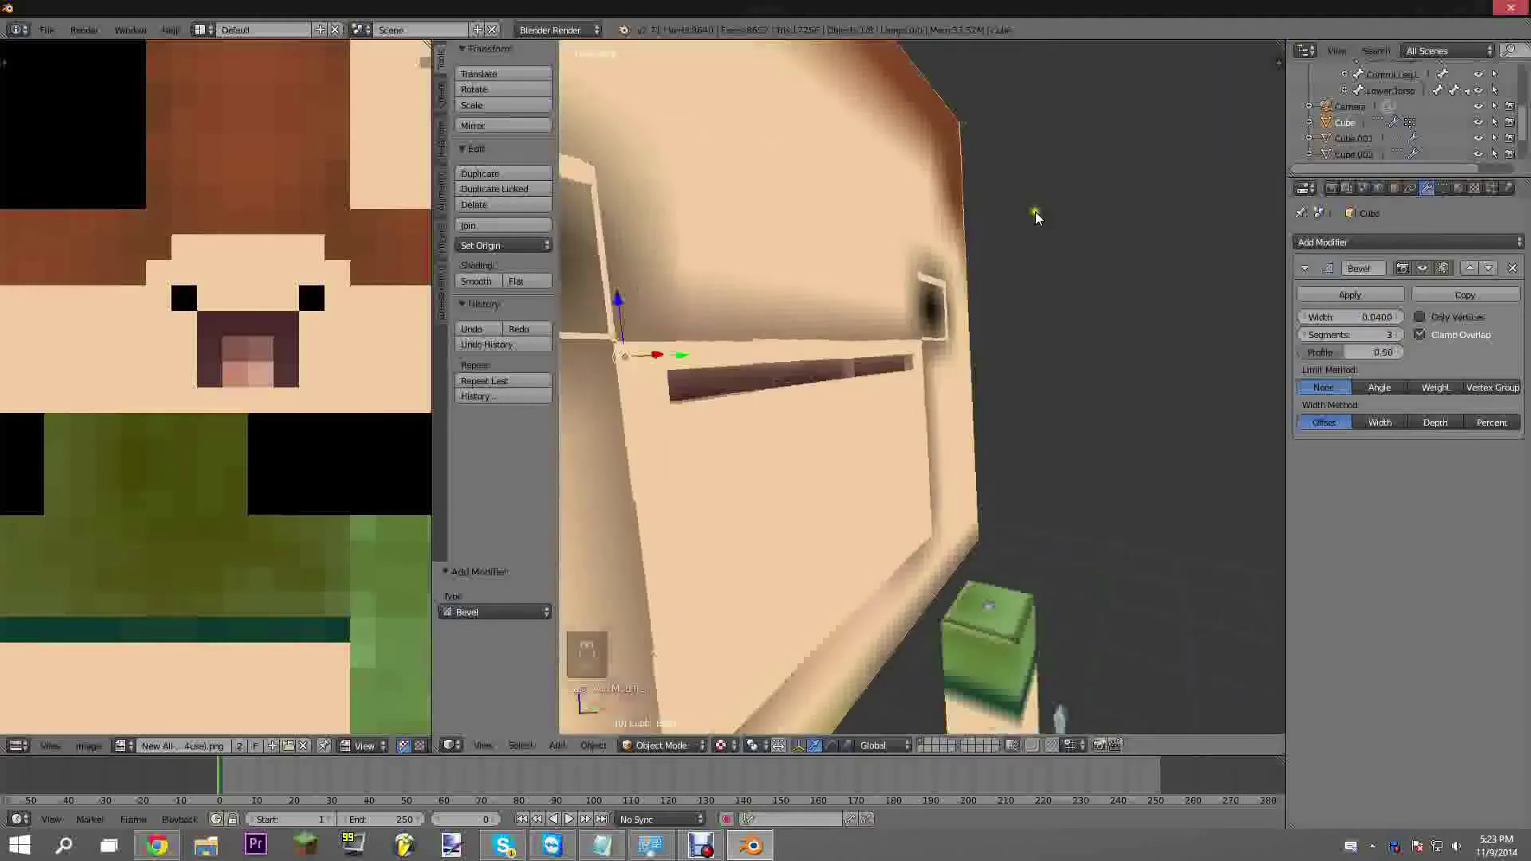
{"action": "key", "text": "F12"}
{"action": "scroll", "coordinate": [1038, 215], "scroll_direction": "up", "scroll_amount": 5}
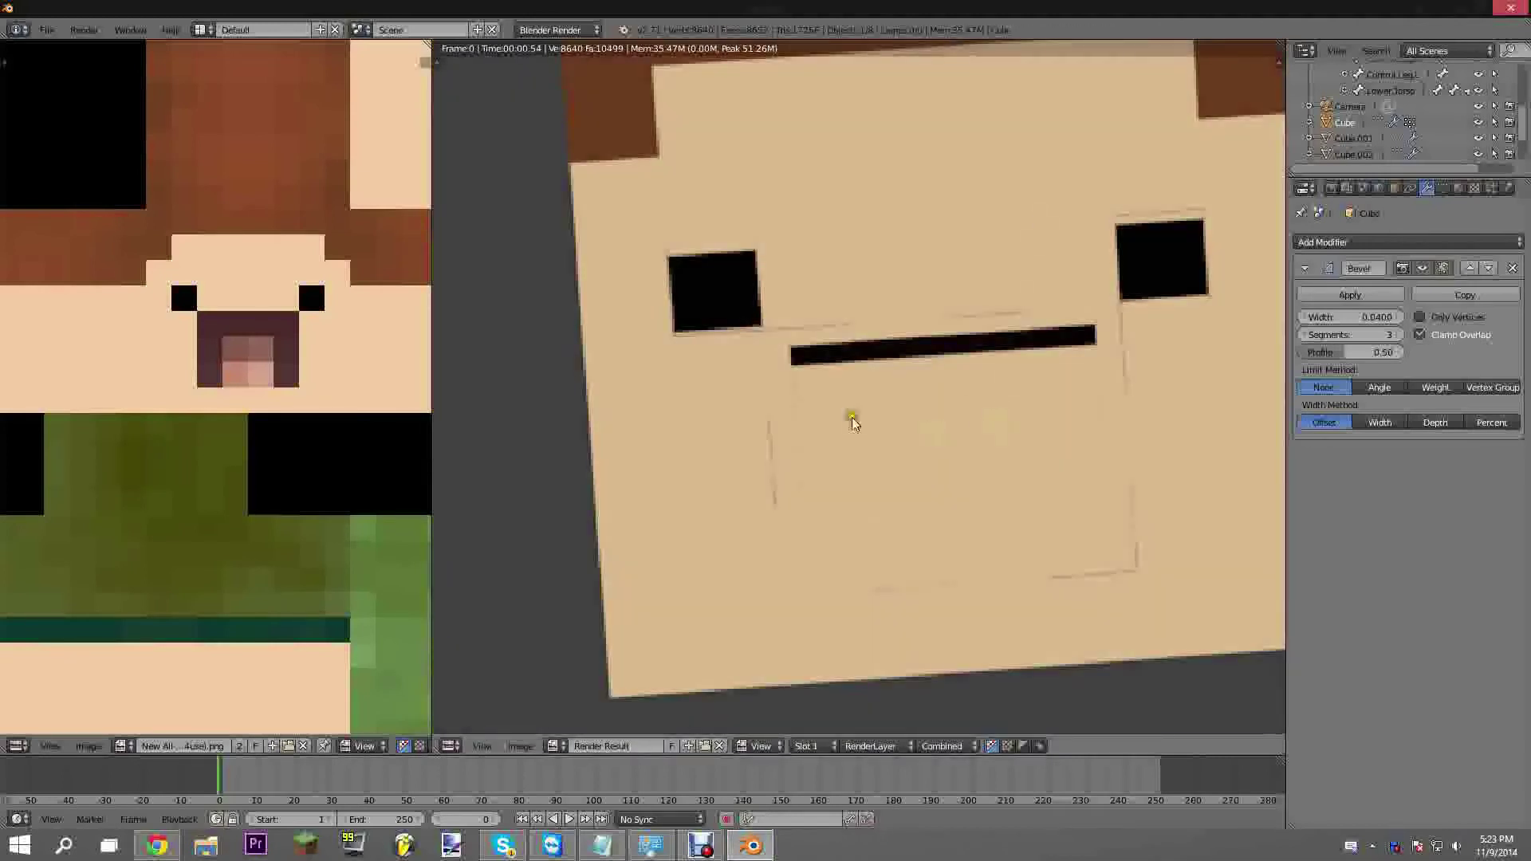
{"action": "scroll", "coordinate": [1060, 358], "scroll_direction": "down", "scroll_amount": 4}
{"action": "key", "text": "Escape"}
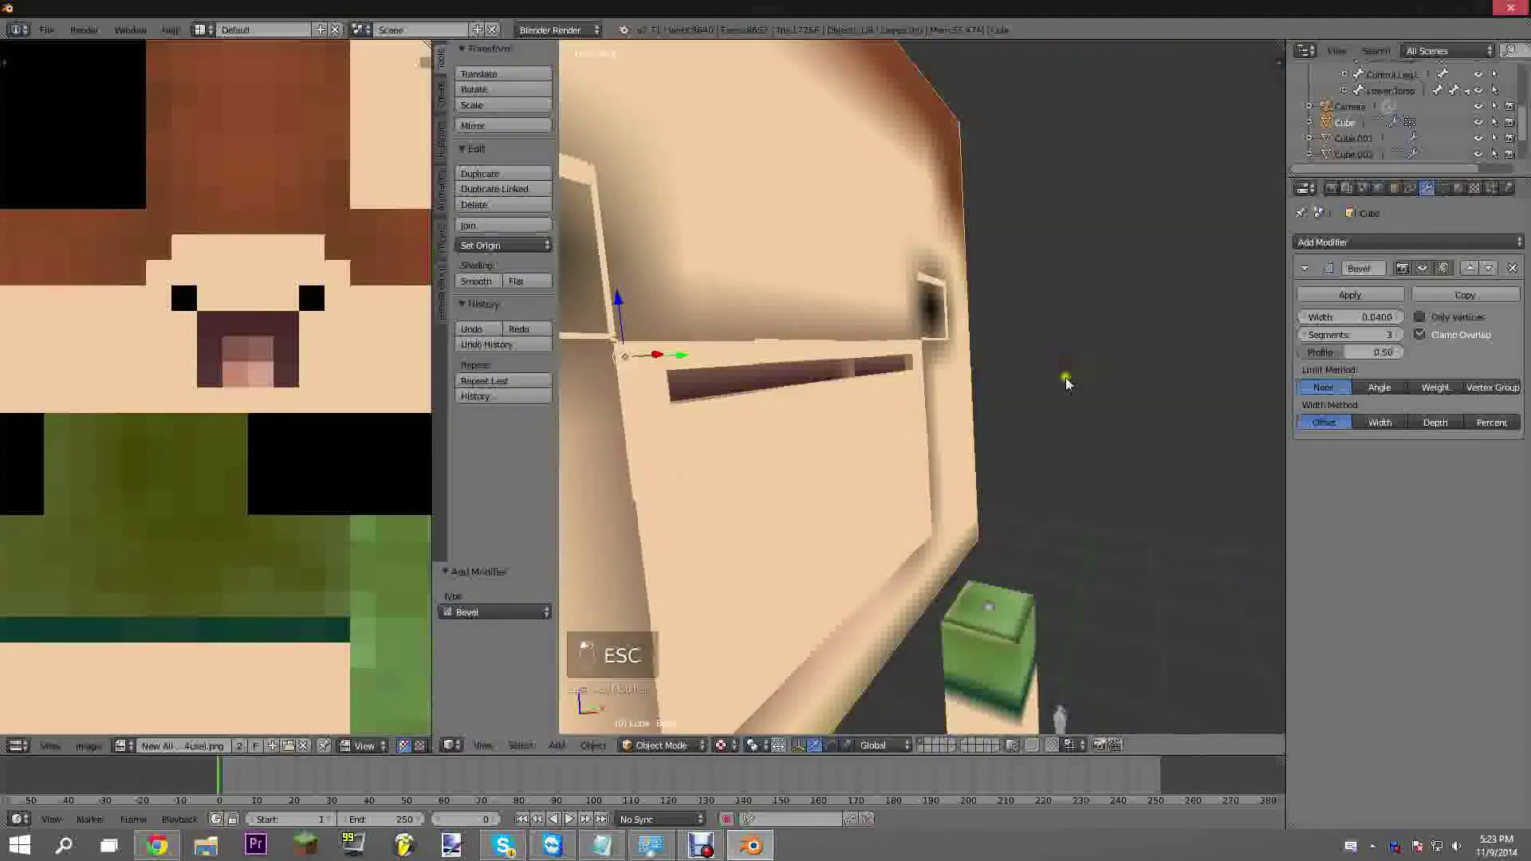
Limit the head's Bevel modifier by vertex group and choose the Head Bevel group
{"action": "middle_click_drag", "start_coordinate": [1065, 377], "coordinate": [1046, 499]}
{"action": "scroll", "coordinate": [1055, 466], "scroll_direction": "down", "scroll_amount": 3}
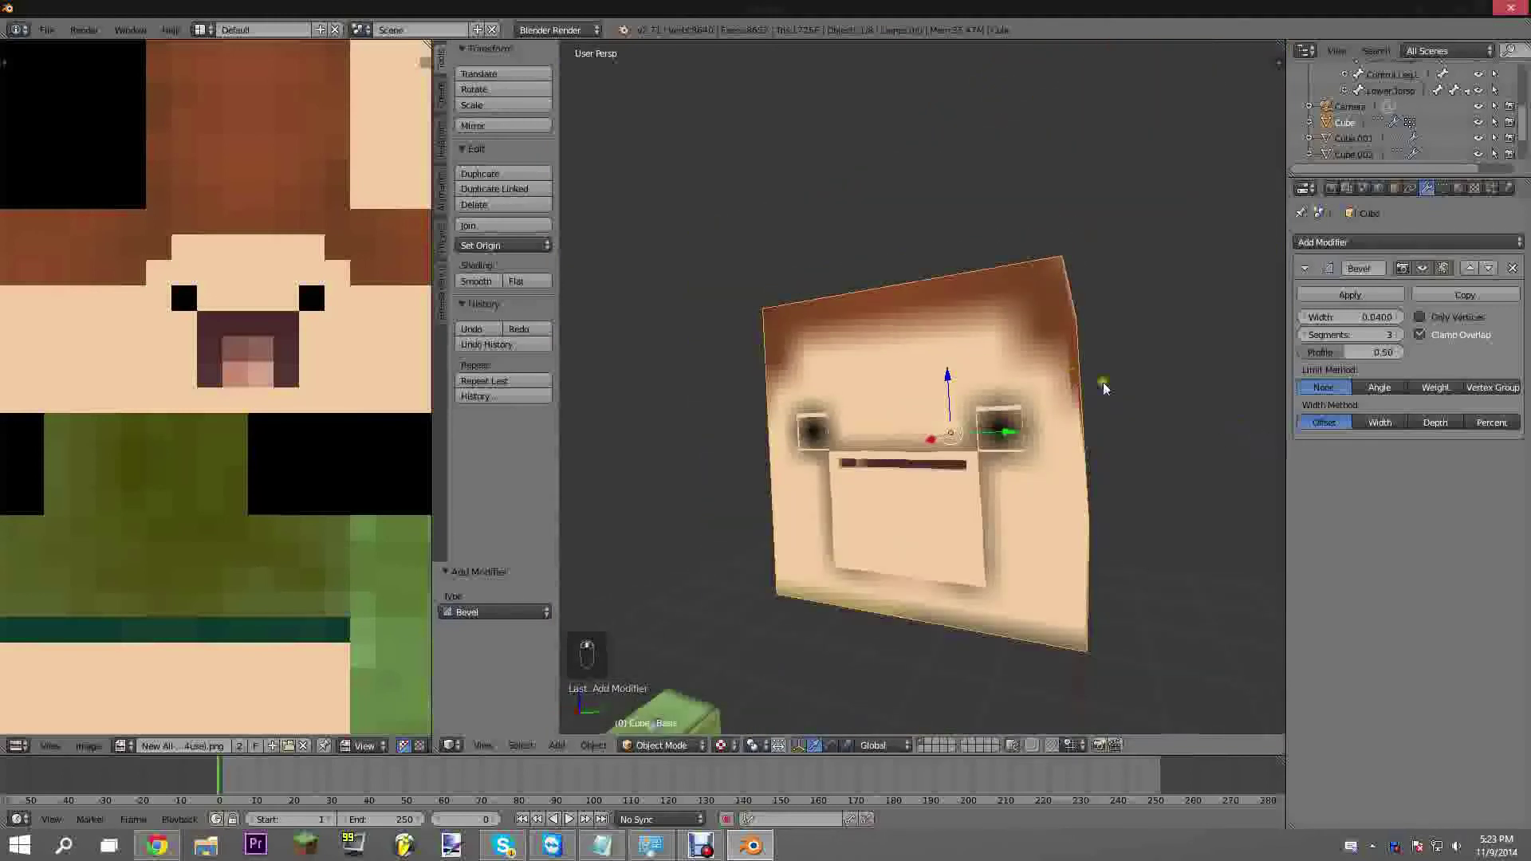
{"action": "left_click", "coordinate": [1494, 387]}
{"action": "left_click", "coordinate": [1314, 423]}
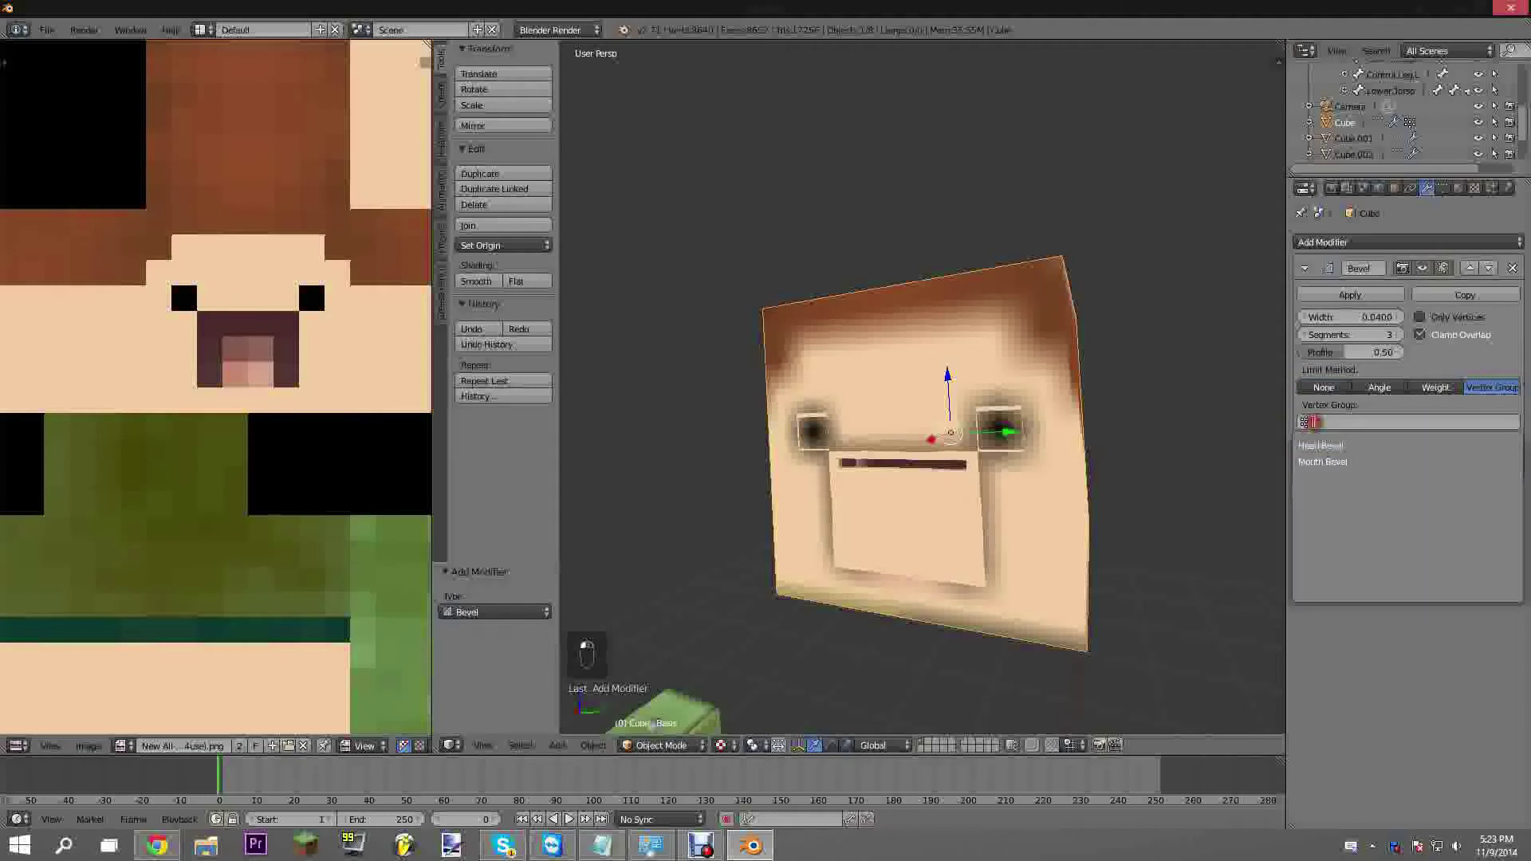
{"action": "left_click", "coordinate": [1315, 443]}
Render the head to examine its bevelled outer edges, then return to the 3D view
{"action": "middle_click_drag", "start_coordinate": [1143, 302], "coordinate": [989, 364]}
{"action": "key", "text": "F12"}
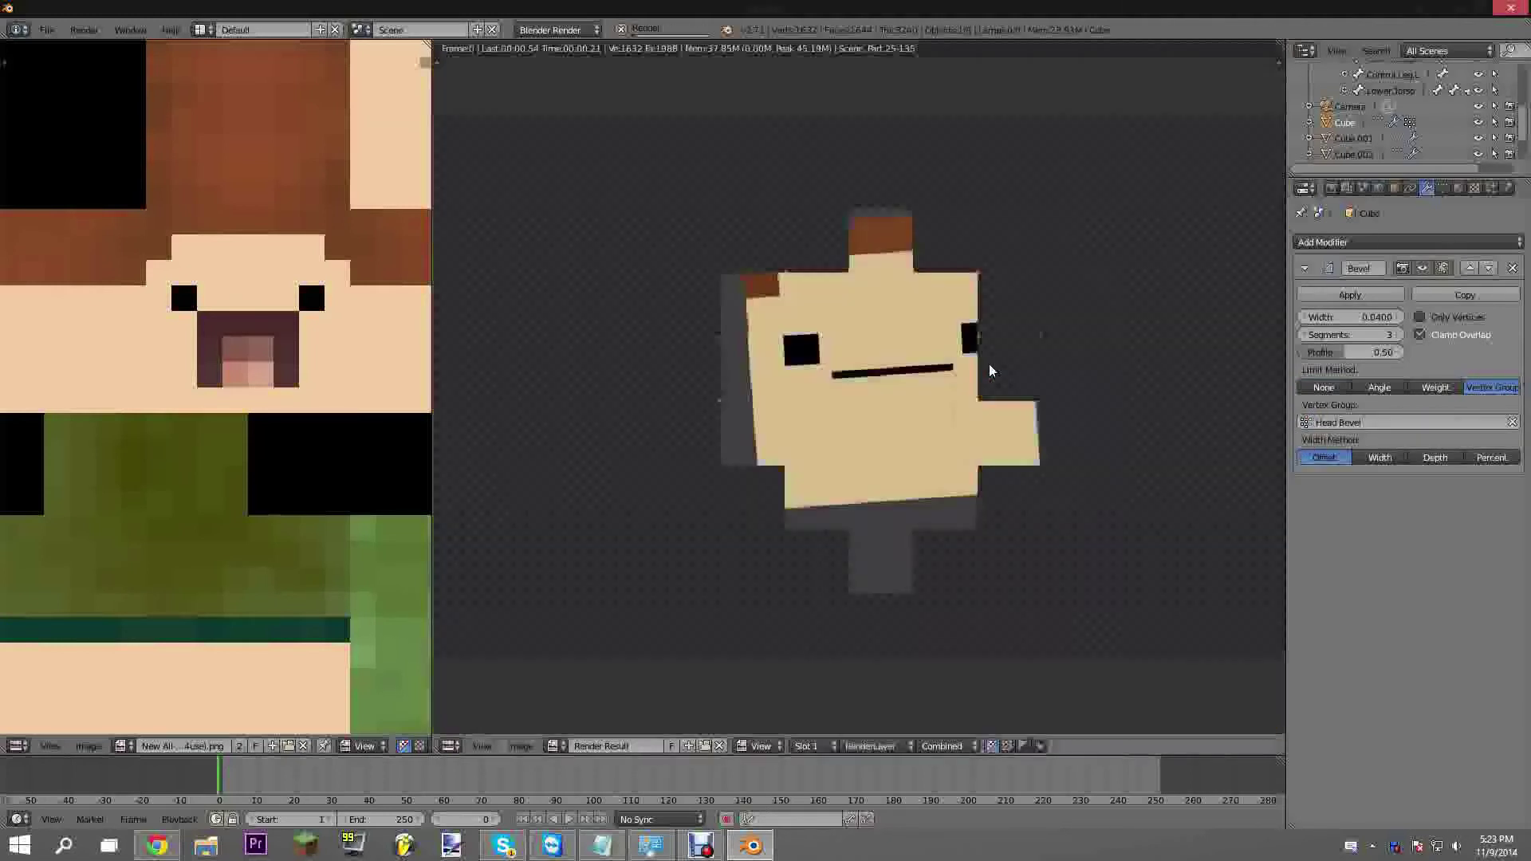
{"action": "scroll", "coordinate": [979, 328], "scroll_direction": "up", "scroll_amount": 3}
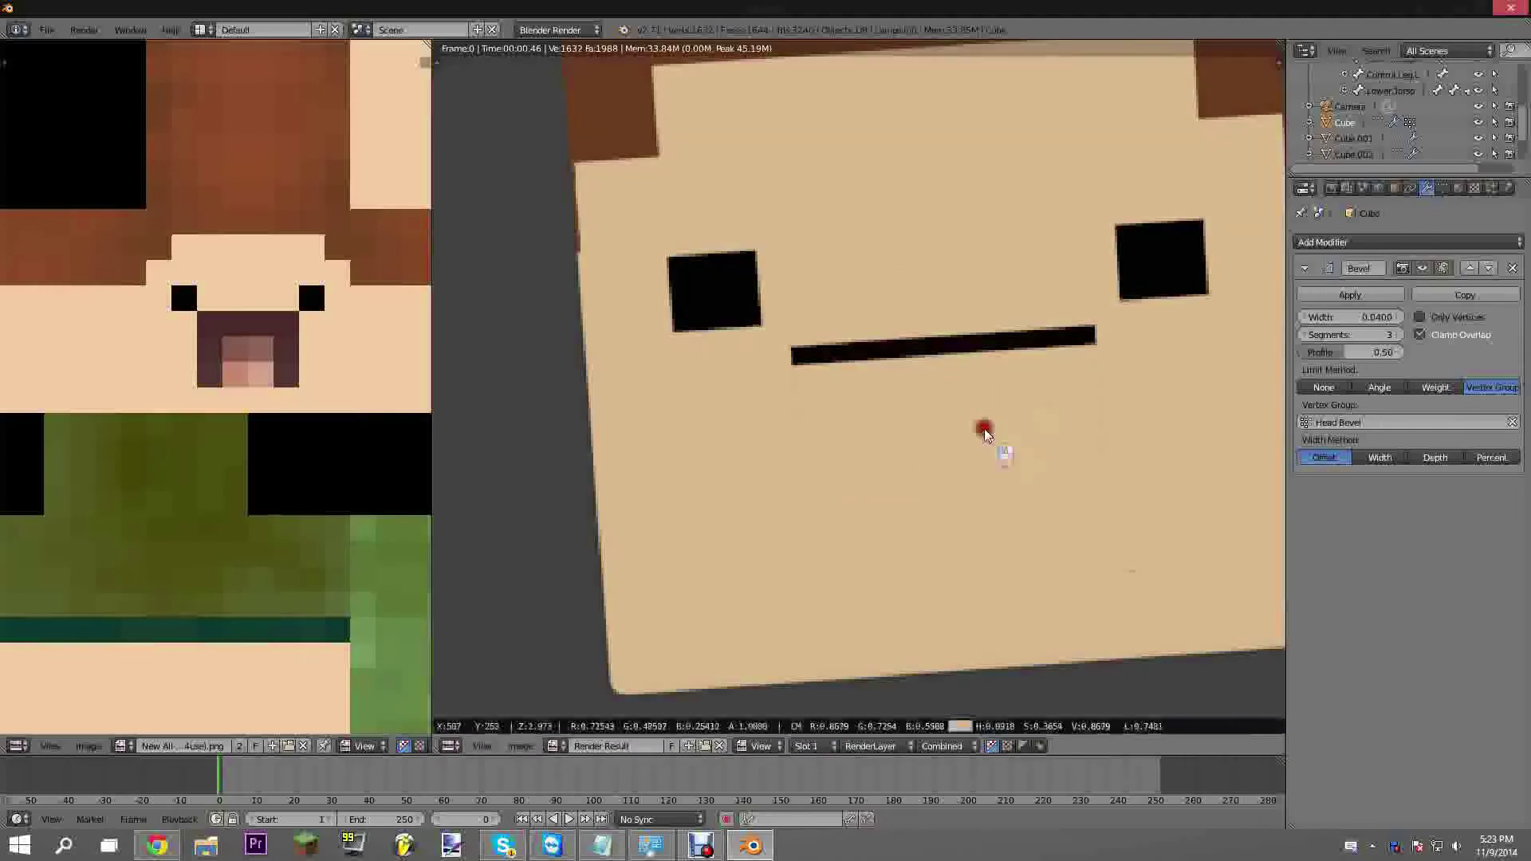
{"action": "key", "text": "Escape"}
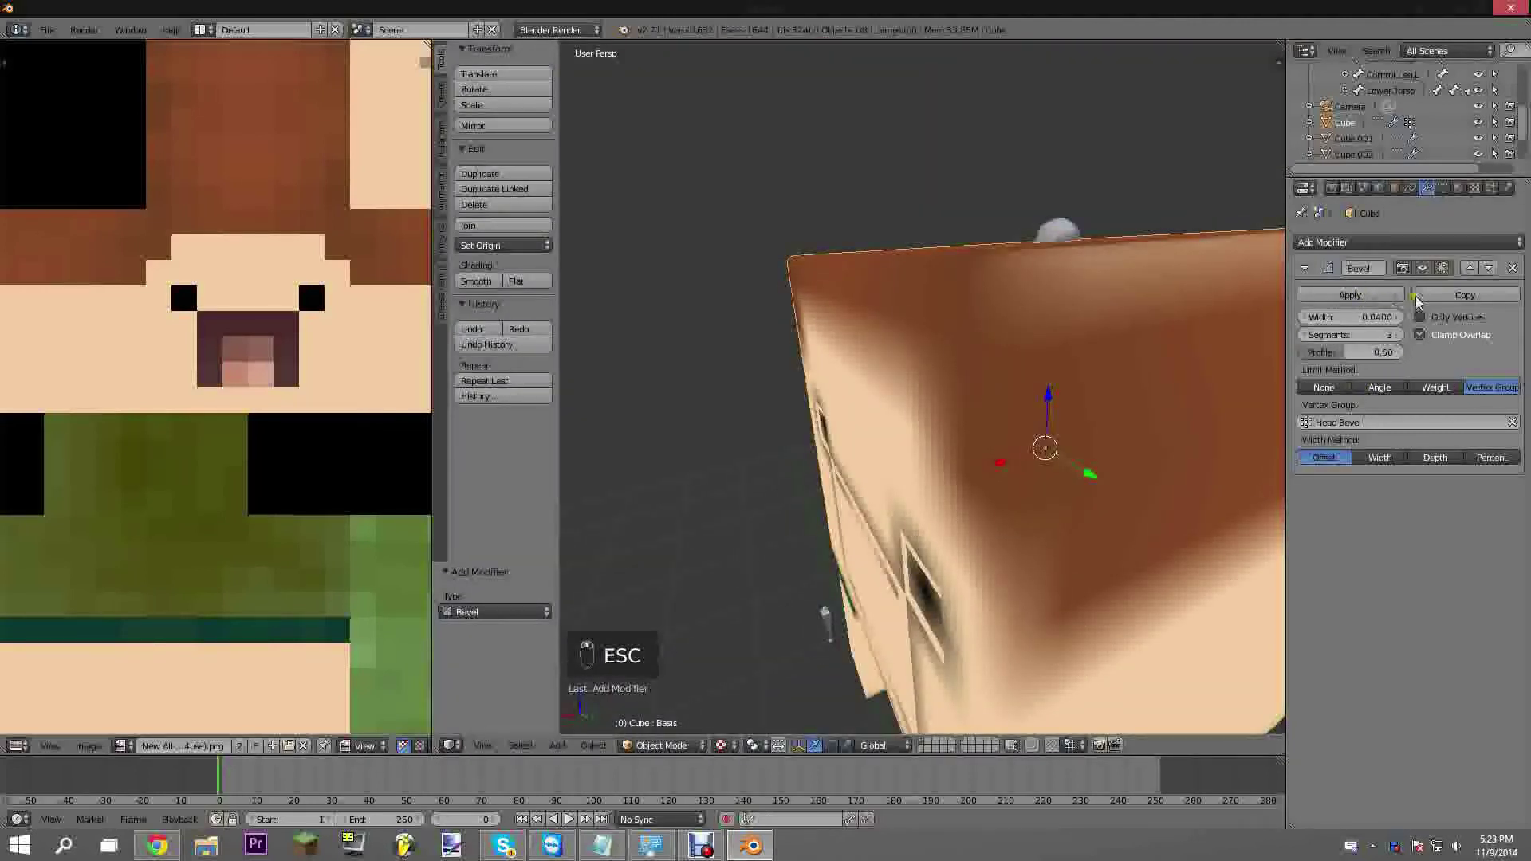
Copy the Bevel modifier and set the copy's vertex group to Mouth Bevel
{"action": "left_click", "coordinate": [1418, 296]}
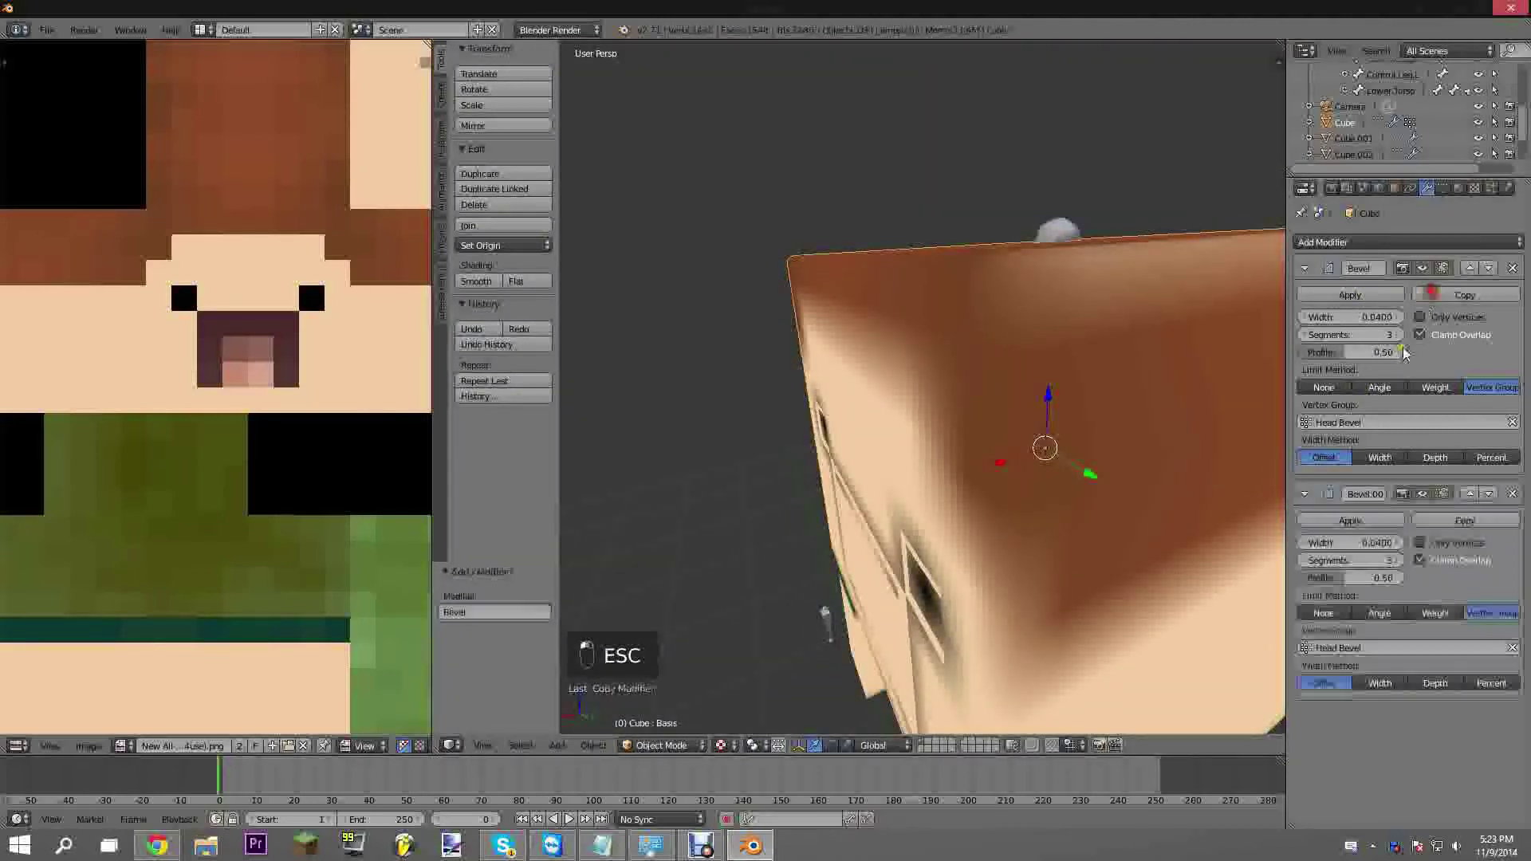
{"action": "left_click", "coordinate": [1356, 648]}
{"action": "left_click", "coordinate": [1317, 686]}
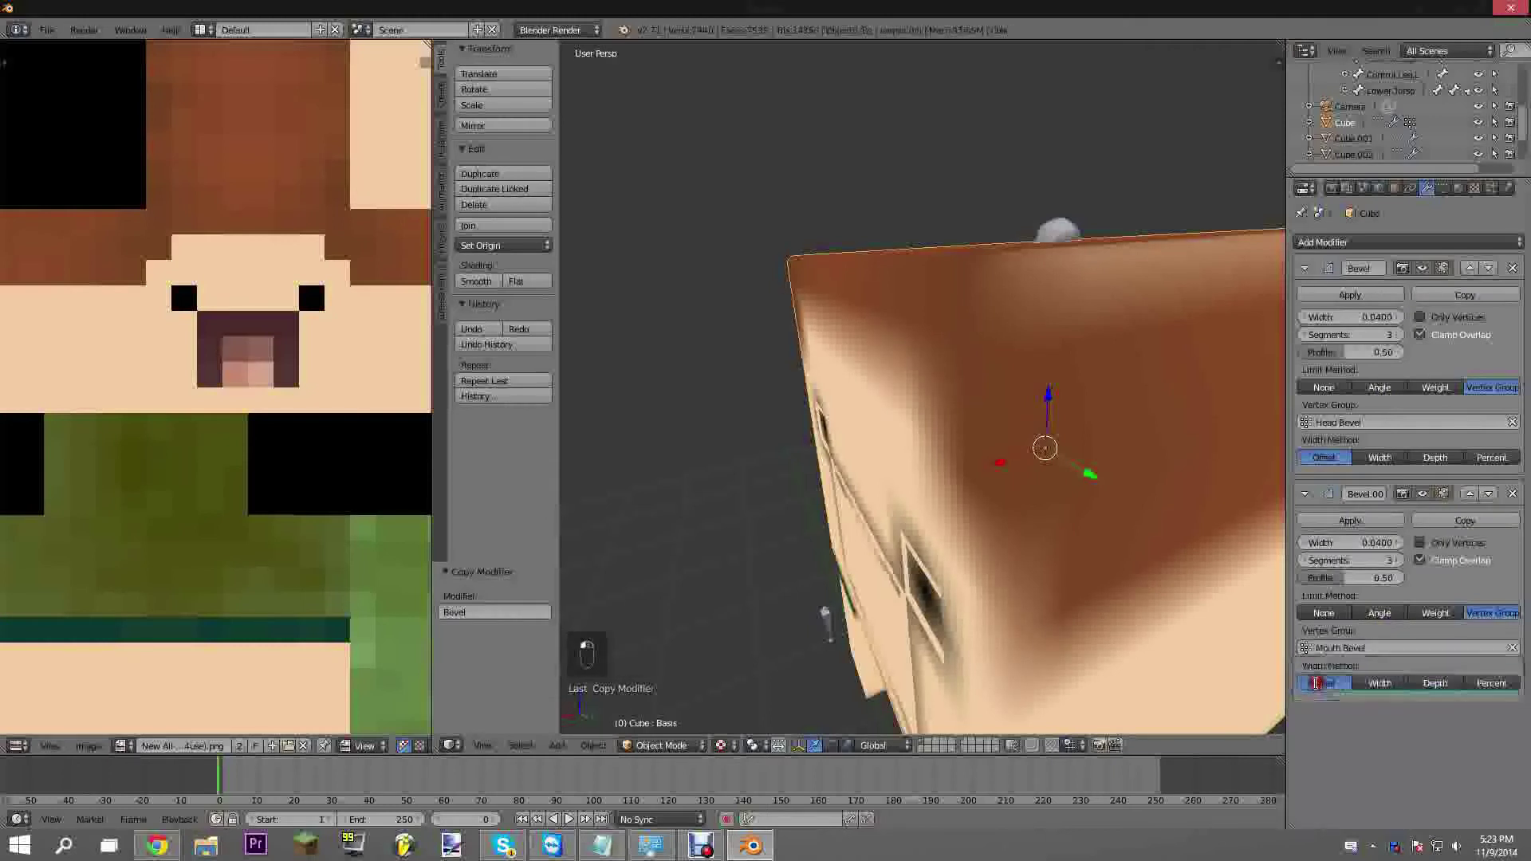
Render the face to examine the bevel around the mouth opening, then close the render
{"action": "middle_click_drag", "start_coordinate": [838, 538], "coordinate": [995, 448]}
{"action": "middle_click_drag", "start_coordinate": [995, 449], "coordinate": [1042, 299], "text": "shift"}
{"action": "key", "text": "F12"}
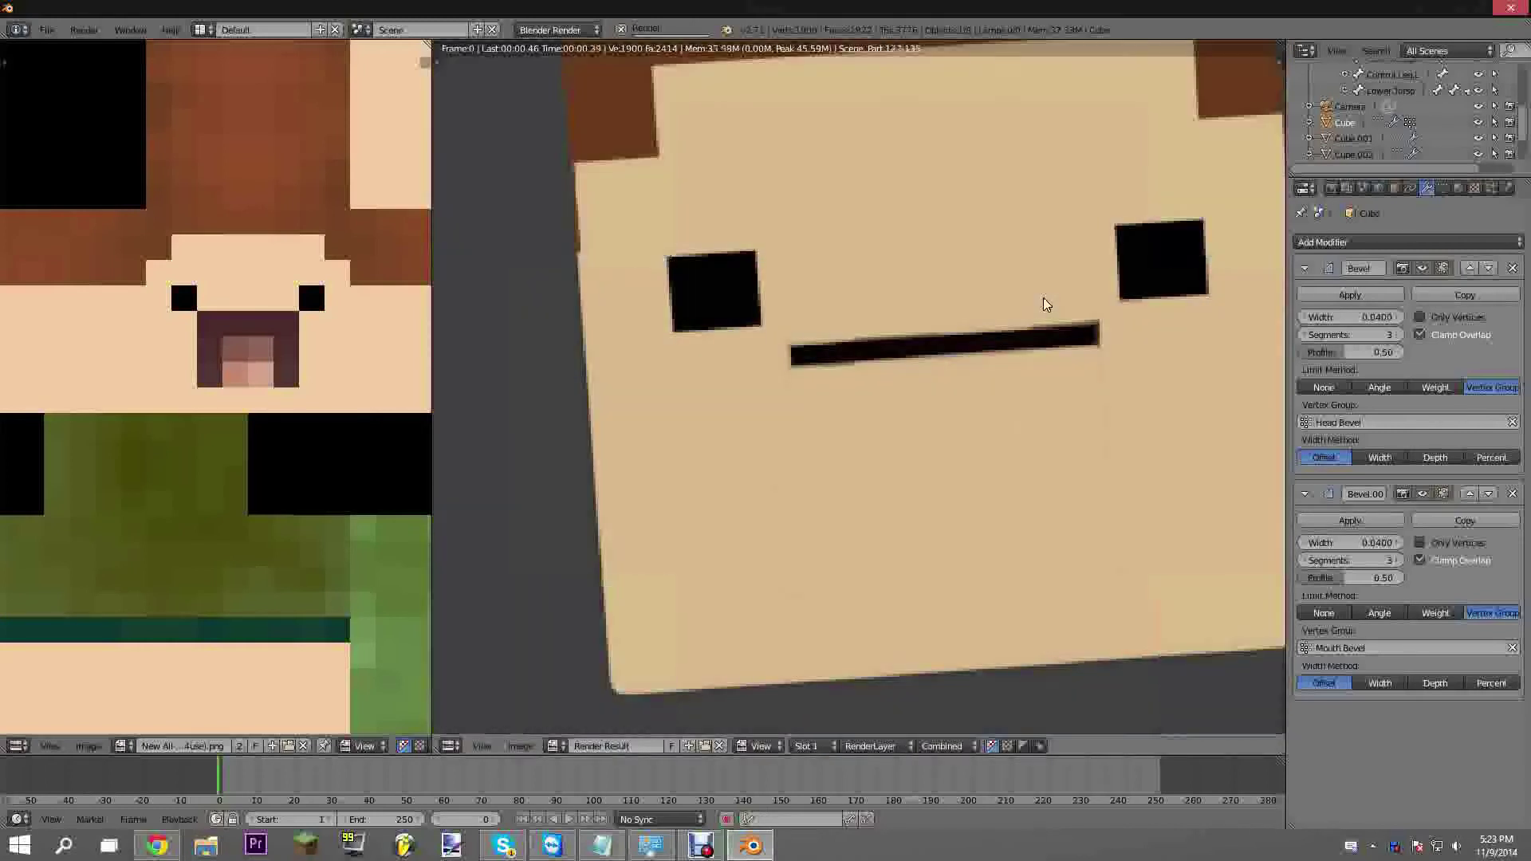
{"action": "scroll", "coordinate": [1043, 299], "scroll_direction": "up", "scroll_amount": 4}
{"action": "scroll", "coordinate": [1043, 299], "scroll_direction": "down", "scroll_amount": 3}
{"action": "left_click", "coordinate": [1043, 300]}
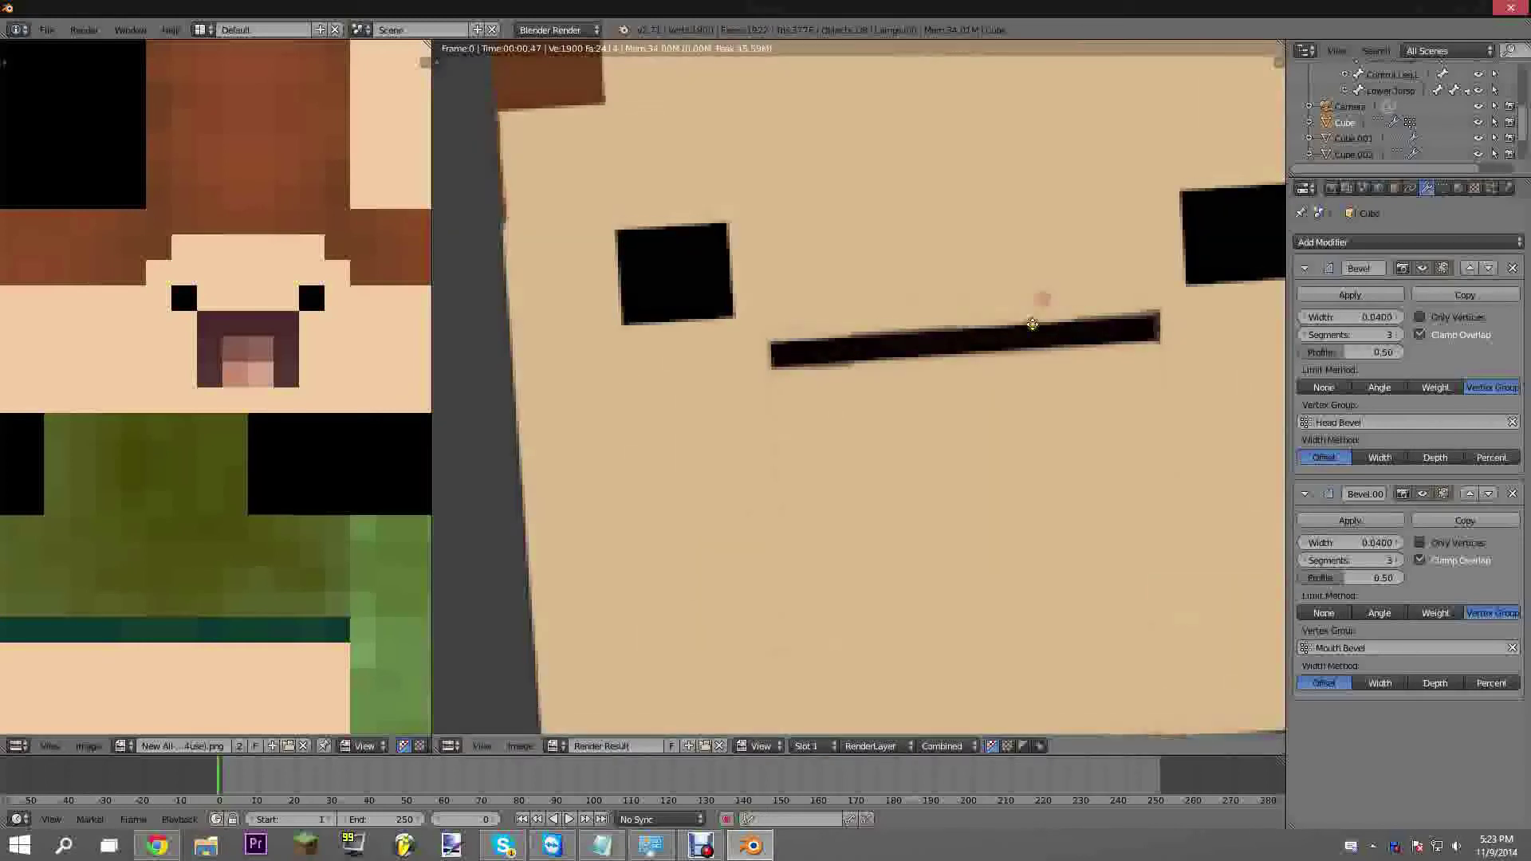
{"action": "key", "text": "Escape"}
Enter Edit Mode on the head, switch to face selection, and select the narrow faces along the lower lip of the mouth opening
{"action": "key", "text": "Tab"}
{"action": "scroll", "coordinate": [1024, 404], "scroll_direction": "up", "scroll_amount": 3}
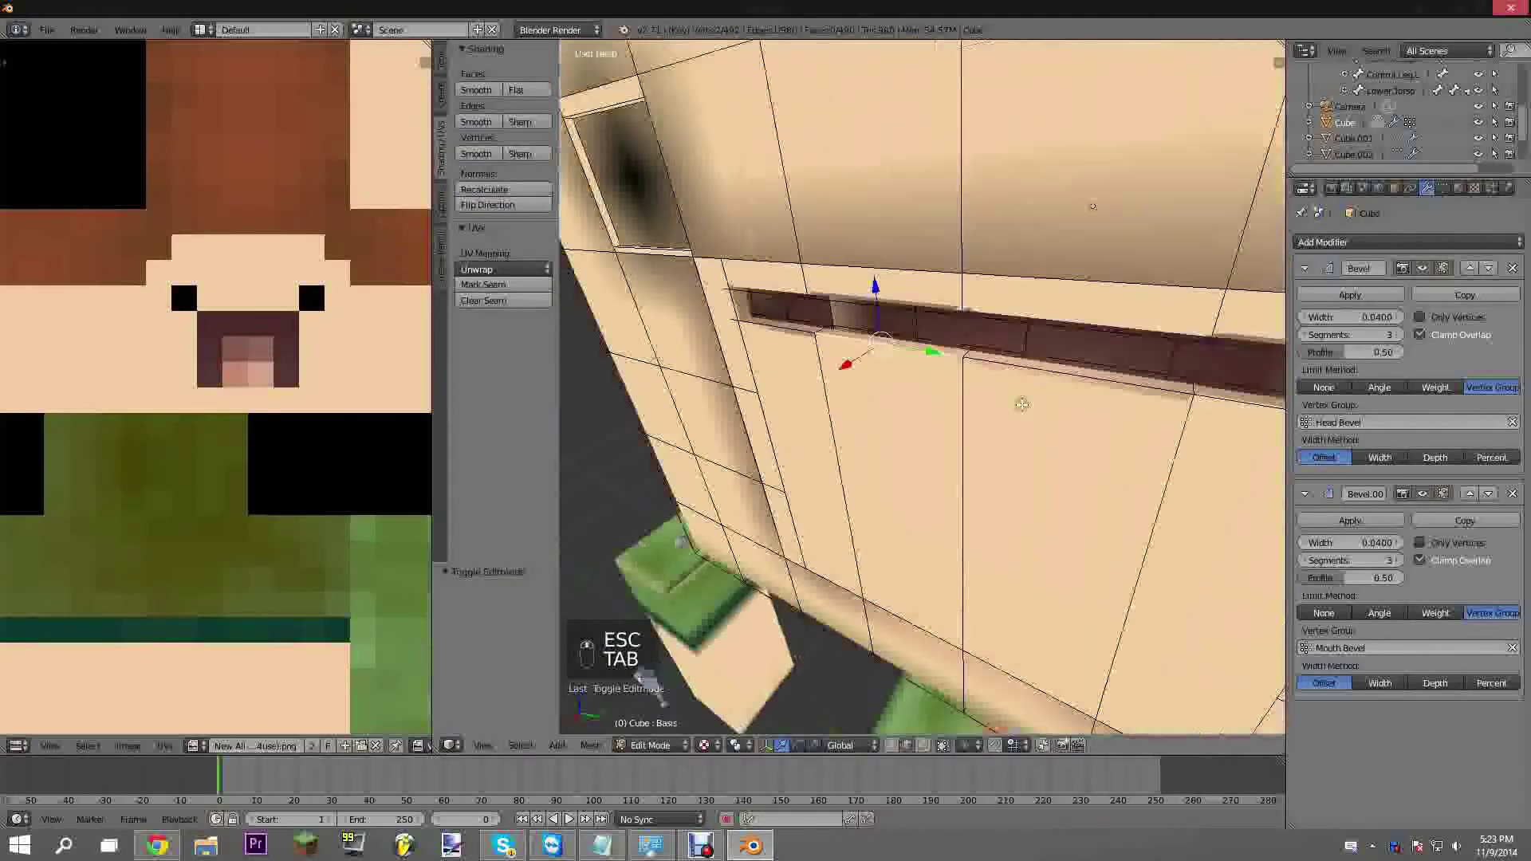
{"action": "middle_click_drag", "start_coordinate": [961, 399], "coordinate": [1060, 417]}
{"action": "scroll", "coordinate": [973, 402], "scroll_direction": "up", "scroll_amount": 4}
{"action": "middle_click_drag", "start_coordinate": [973, 395], "coordinate": [1037, 469]}
{"action": "left_click", "coordinate": [925, 746]}
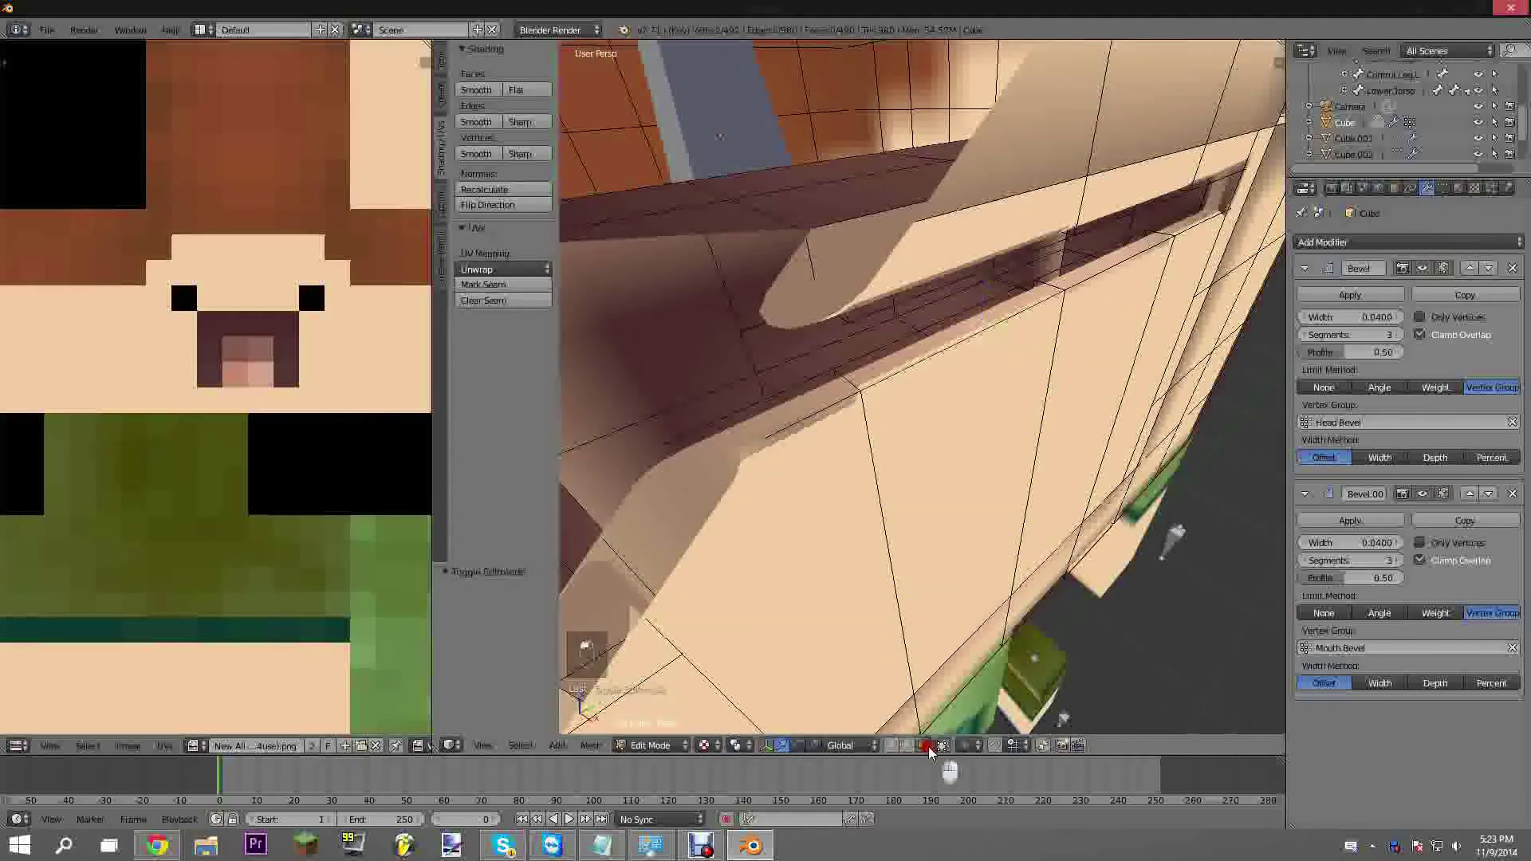
{"action": "right_click", "coordinate": [815, 412]}
{"action": "middle_click_drag", "start_coordinate": [885, 397], "coordinate": [985, 360]}
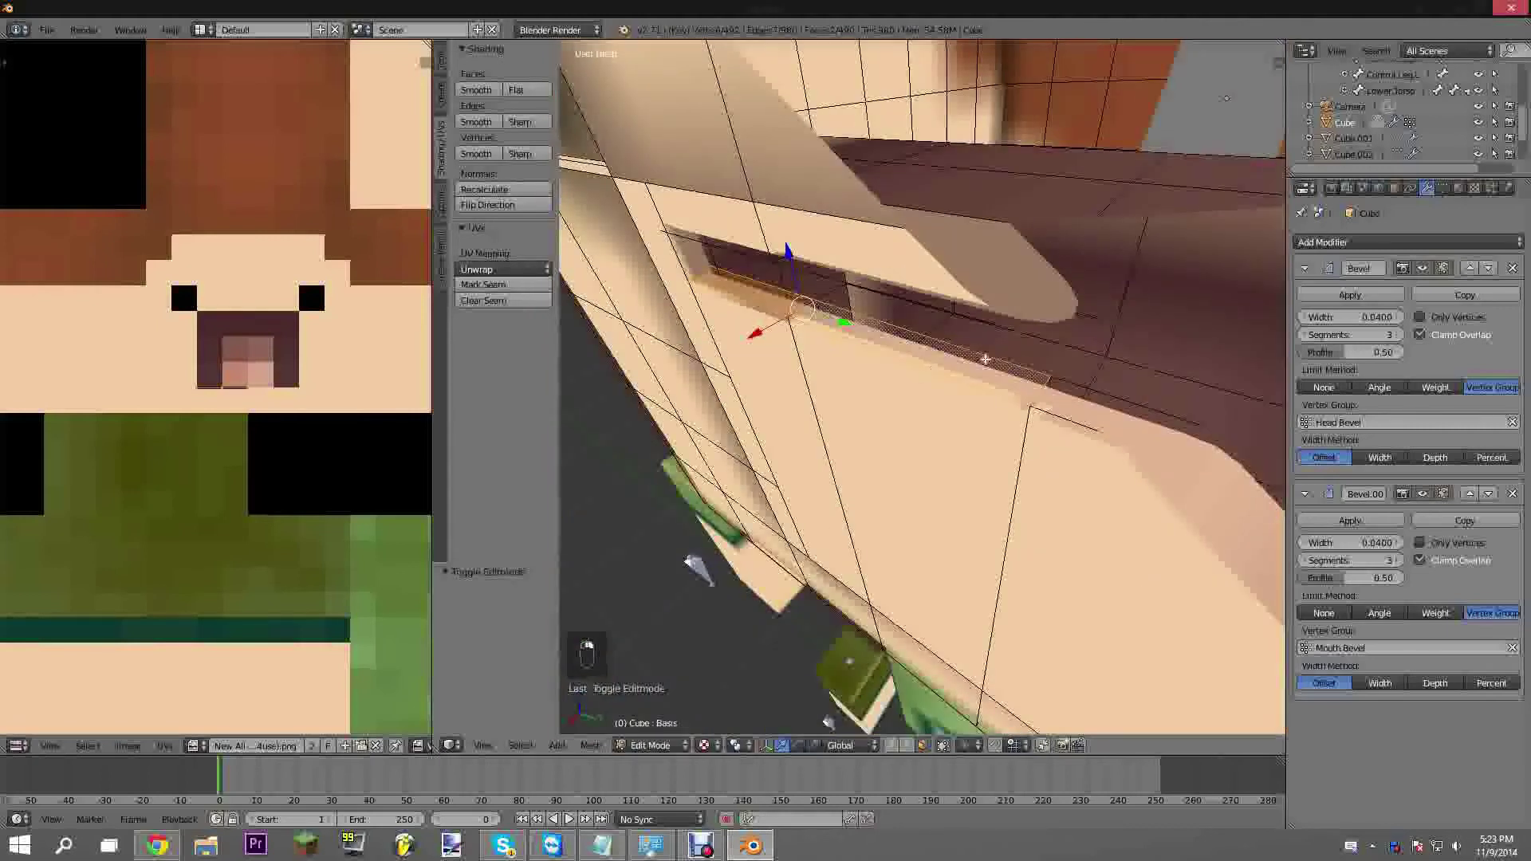
{"action": "right_click", "coordinate": [1079, 396], "text": "shift"}
{"action": "middle_click_drag", "start_coordinate": [1079, 399], "coordinate": [1120, 422]}
{"action": "right_click", "coordinate": [1174, 425], "text": "shift"}
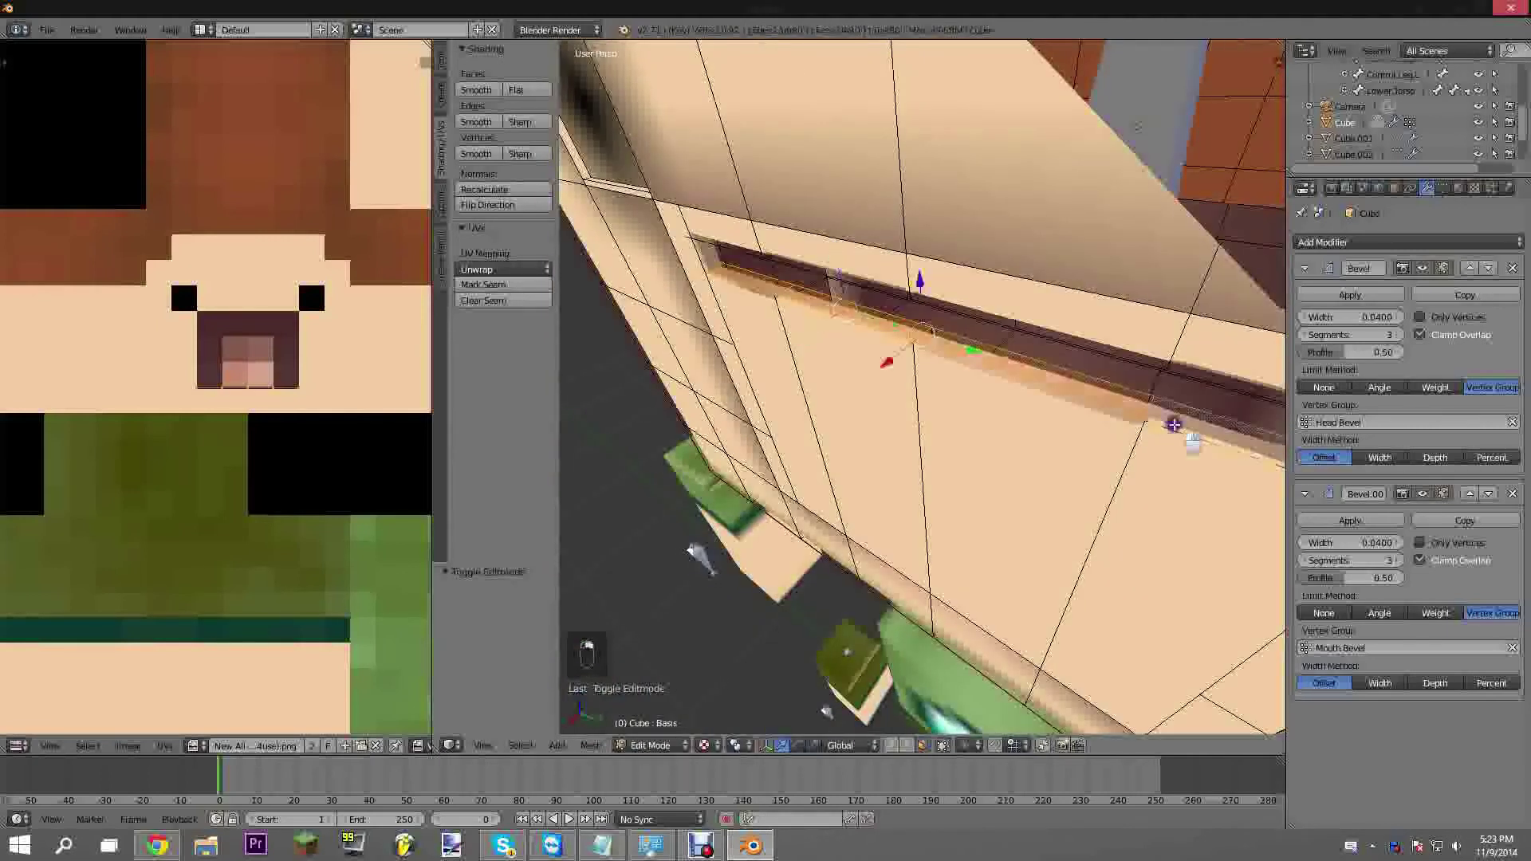
{"action": "scroll", "coordinate": [1044, 444], "scroll_direction": "down", "scroll_amount": 1}
{"action": "middle_click_drag", "start_coordinate": [994, 468], "coordinate": [1030, 425], "text": "shift"}
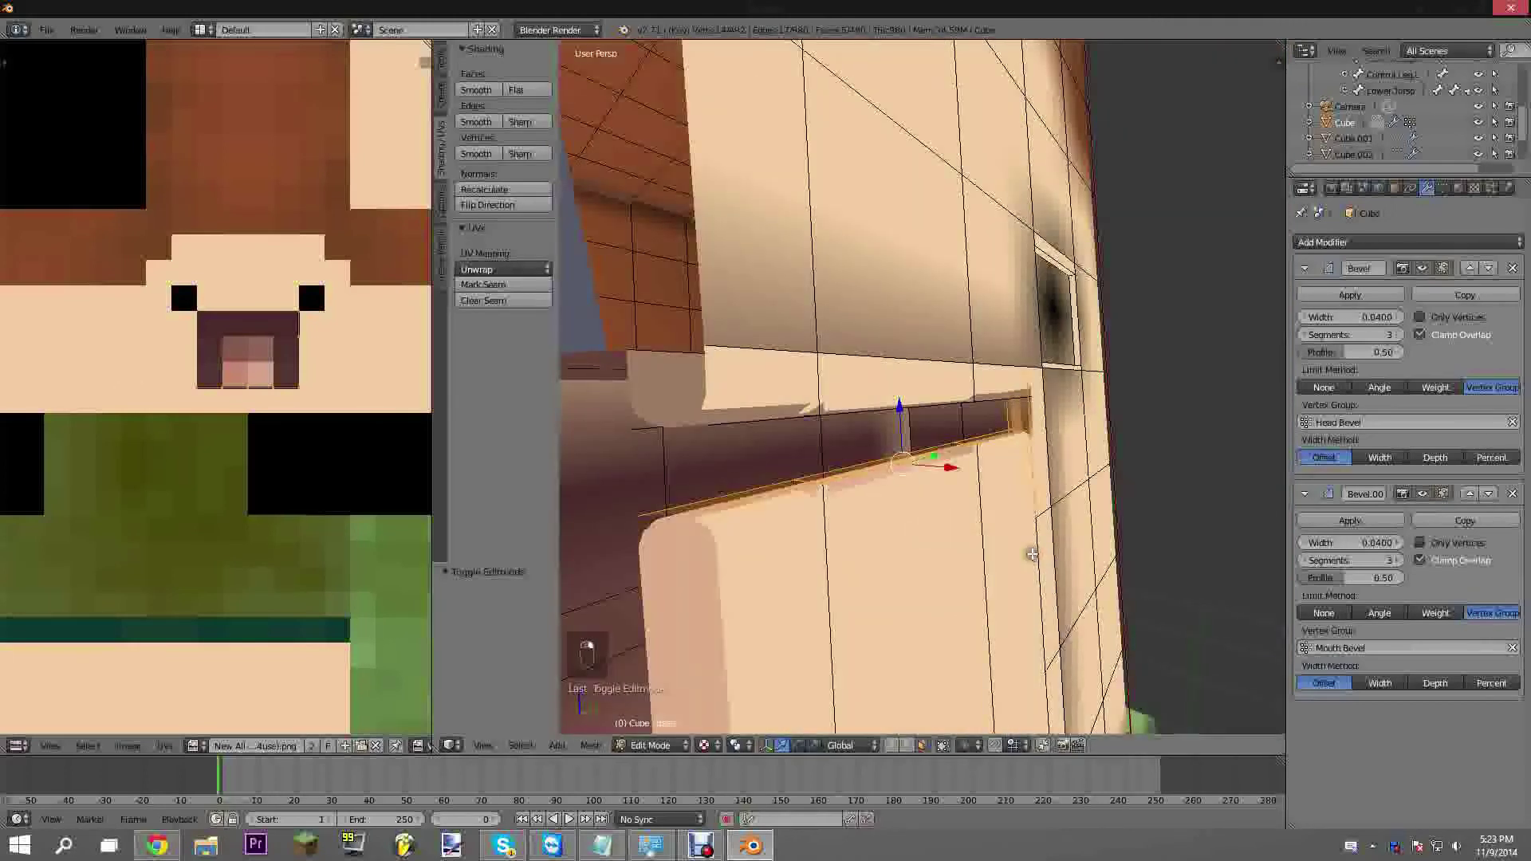
Switch to solid shading and add the remaining narrow faces along the sides and upper rim of the mouth opening to the selection
{"action": "middle_click_drag", "start_coordinate": [1067, 539], "coordinate": [977, 303], "text": "shift"}
{"action": "scroll", "coordinate": [980, 478], "scroll_direction": "up", "scroll_amount": 2}
{"action": "scroll", "coordinate": [992, 462], "scroll_direction": "down", "scroll_amount": 1}
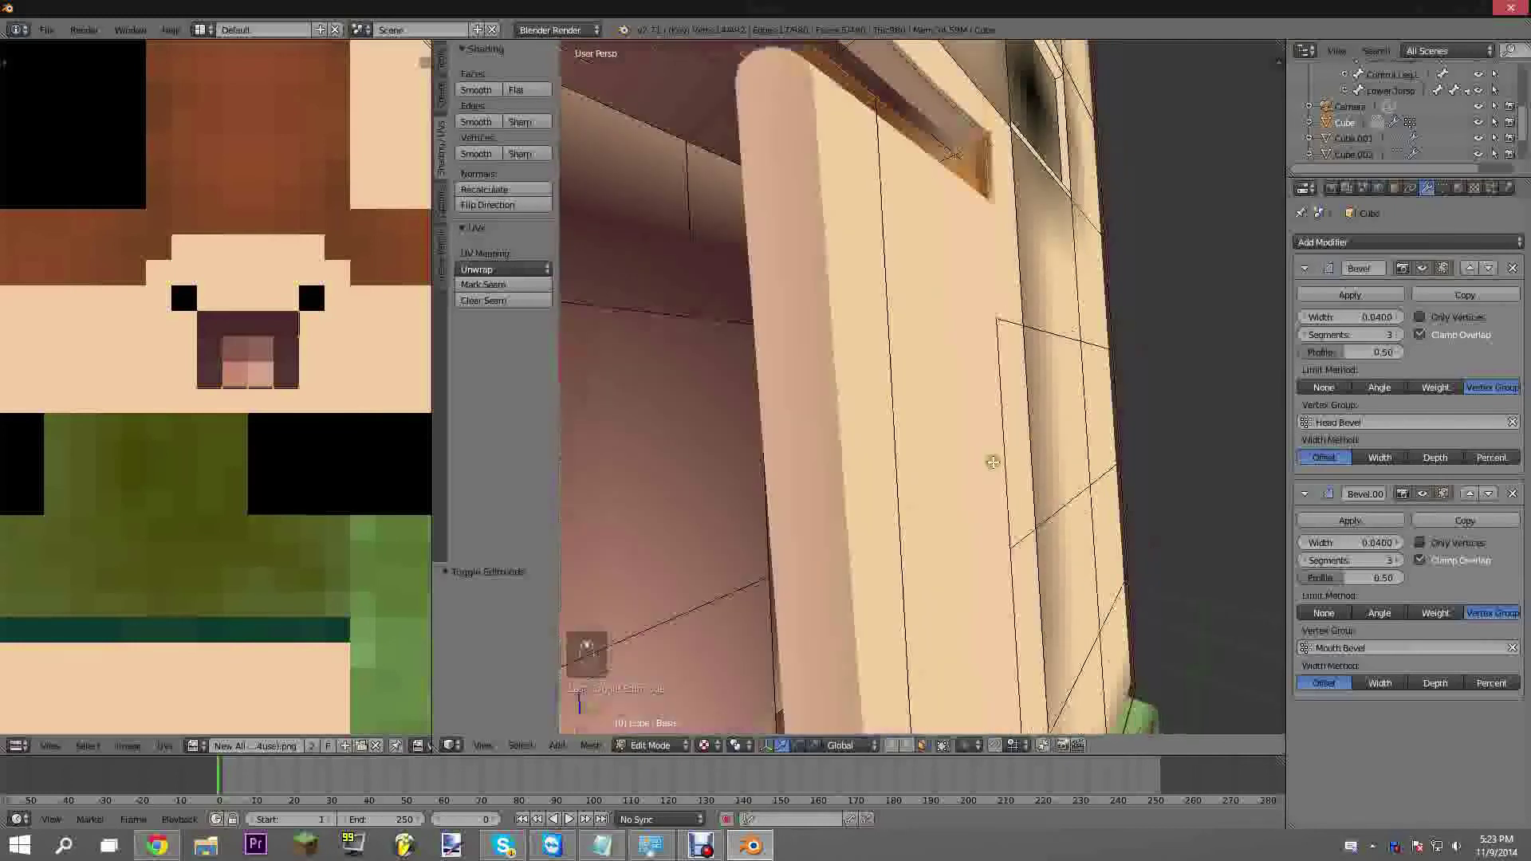
{"action": "key", "text": "z"}
{"action": "key", "text": "z"}
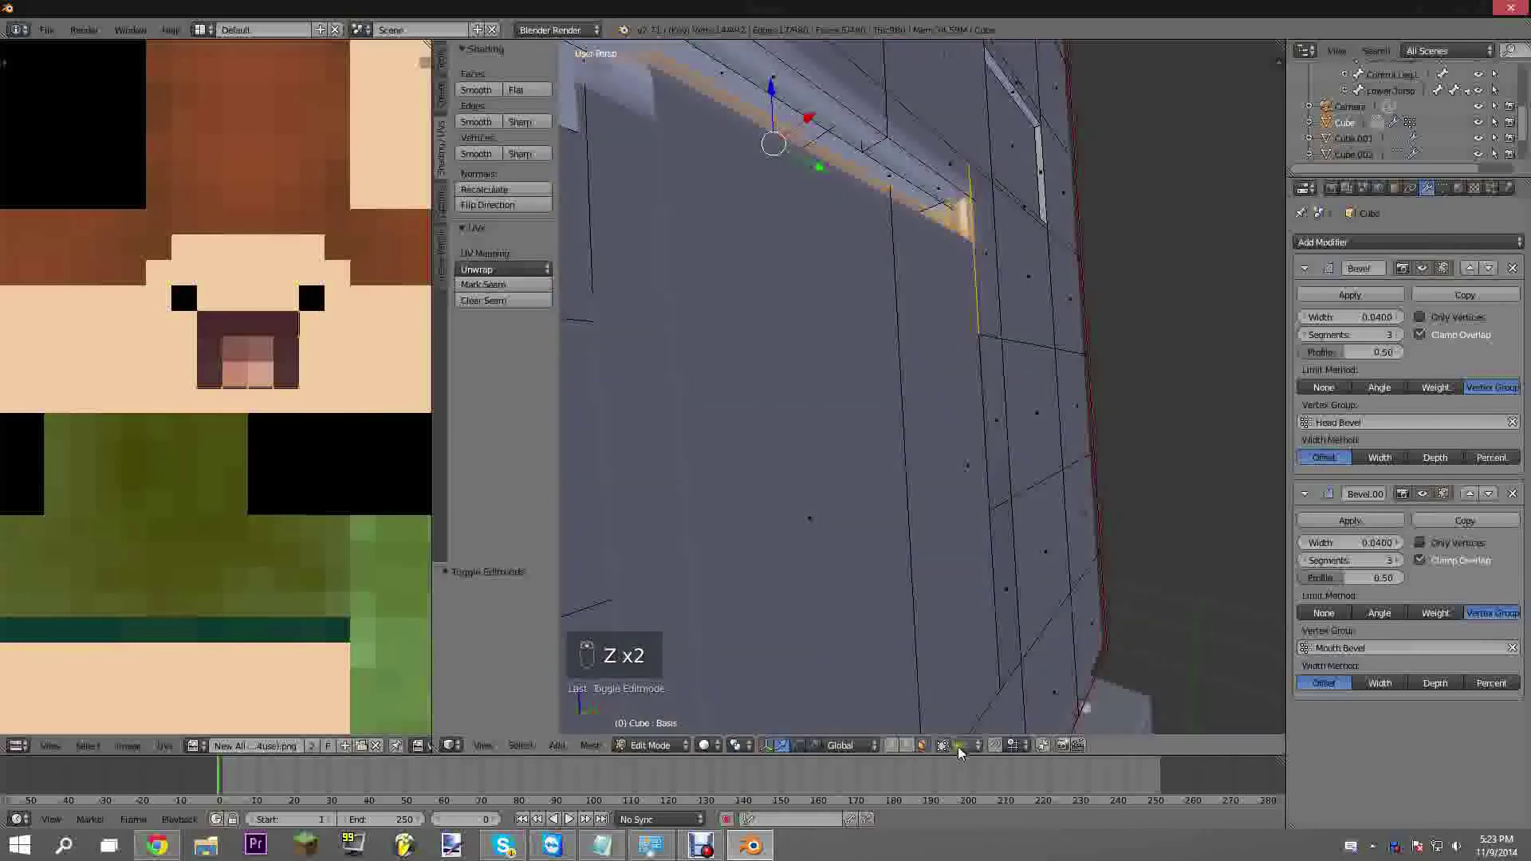
{"action": "middle_click_drag", "start_coordinate": [980, 561], "coordinate": [968, 557]}
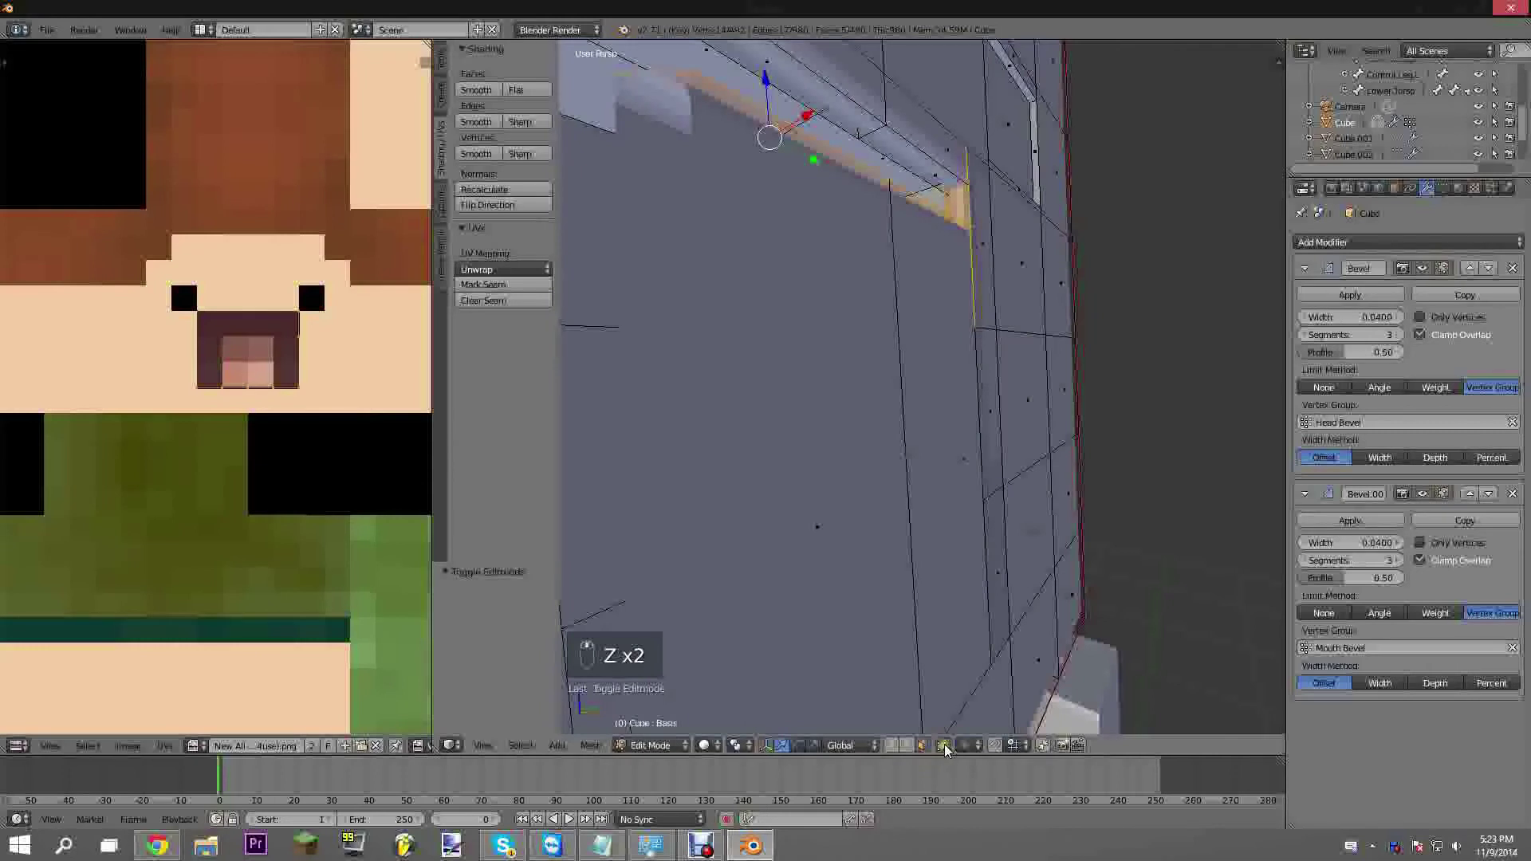
{"action": "middle_click_drag", "start_coordinate": [962, 667], "coordinate": [816, 490]}
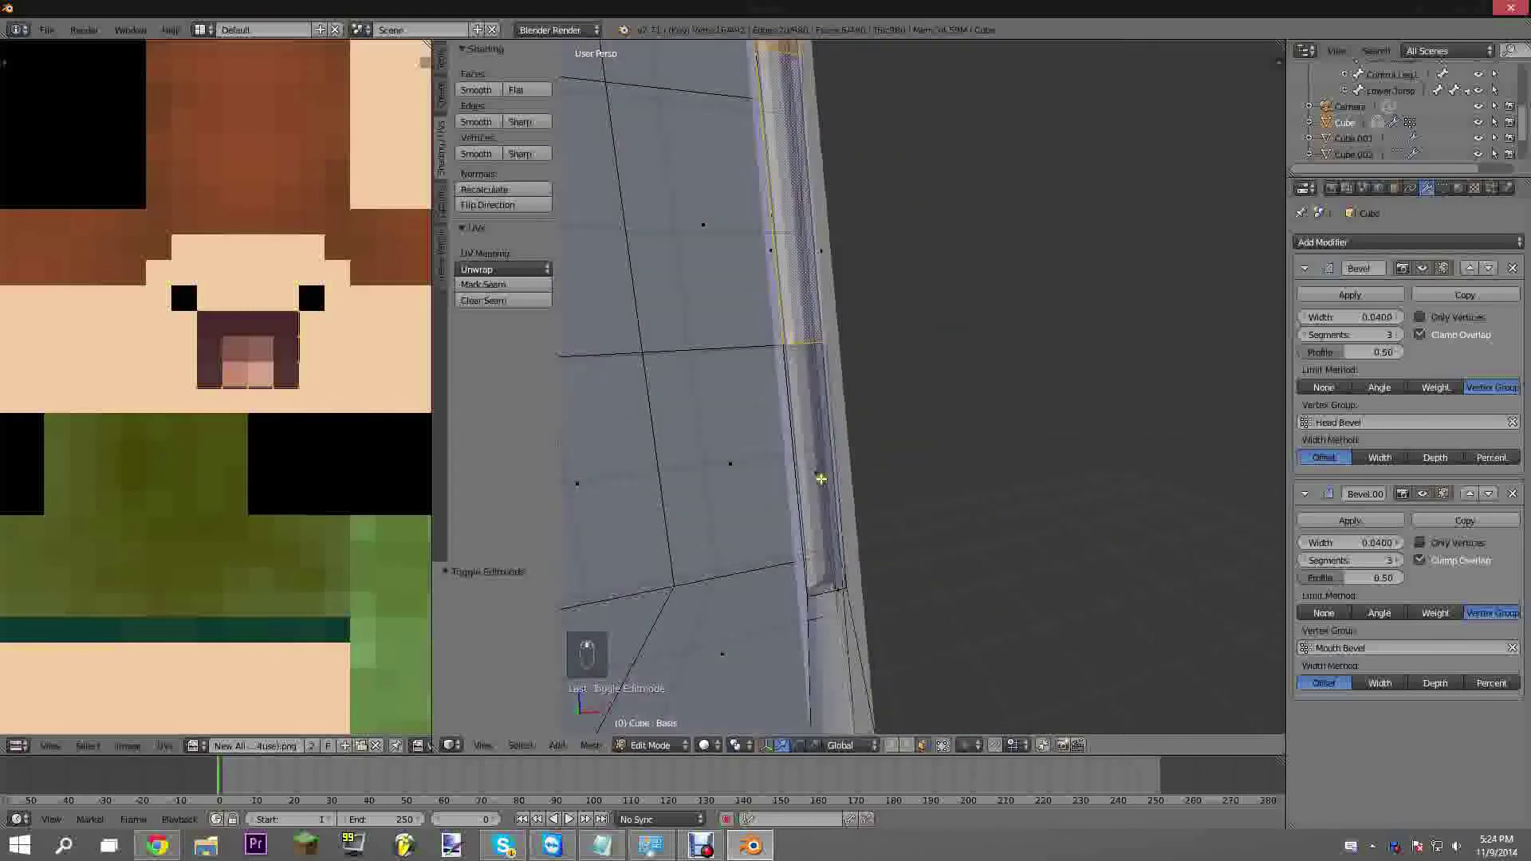
{"action": "right_click", "coordinate": [815, 468]}
{"action": "mouse_move", "coordinate": [914, 471]}
{"action": "middle_mouse_down"}
{"action": "mouse_move", "coordinate": [728, 465]}
{"action": "mouse_move", "coordinate": [752, 414]}
{"action": "mouse_move", "coordinate": [991, 447]}
{"action": "mouse_move", "coordinate": [895, 464]}
{"action": "mouse_move", "coordinate": [988, 479]}
{"action": "mouse_move", "coordinate": [970, 512]}
{"action": "mouse_move", "coordinate": [933, 414]}
{"action": "mouse_move", "coordinate": [899, 451]}
{"action": "middle_mouse_up"}
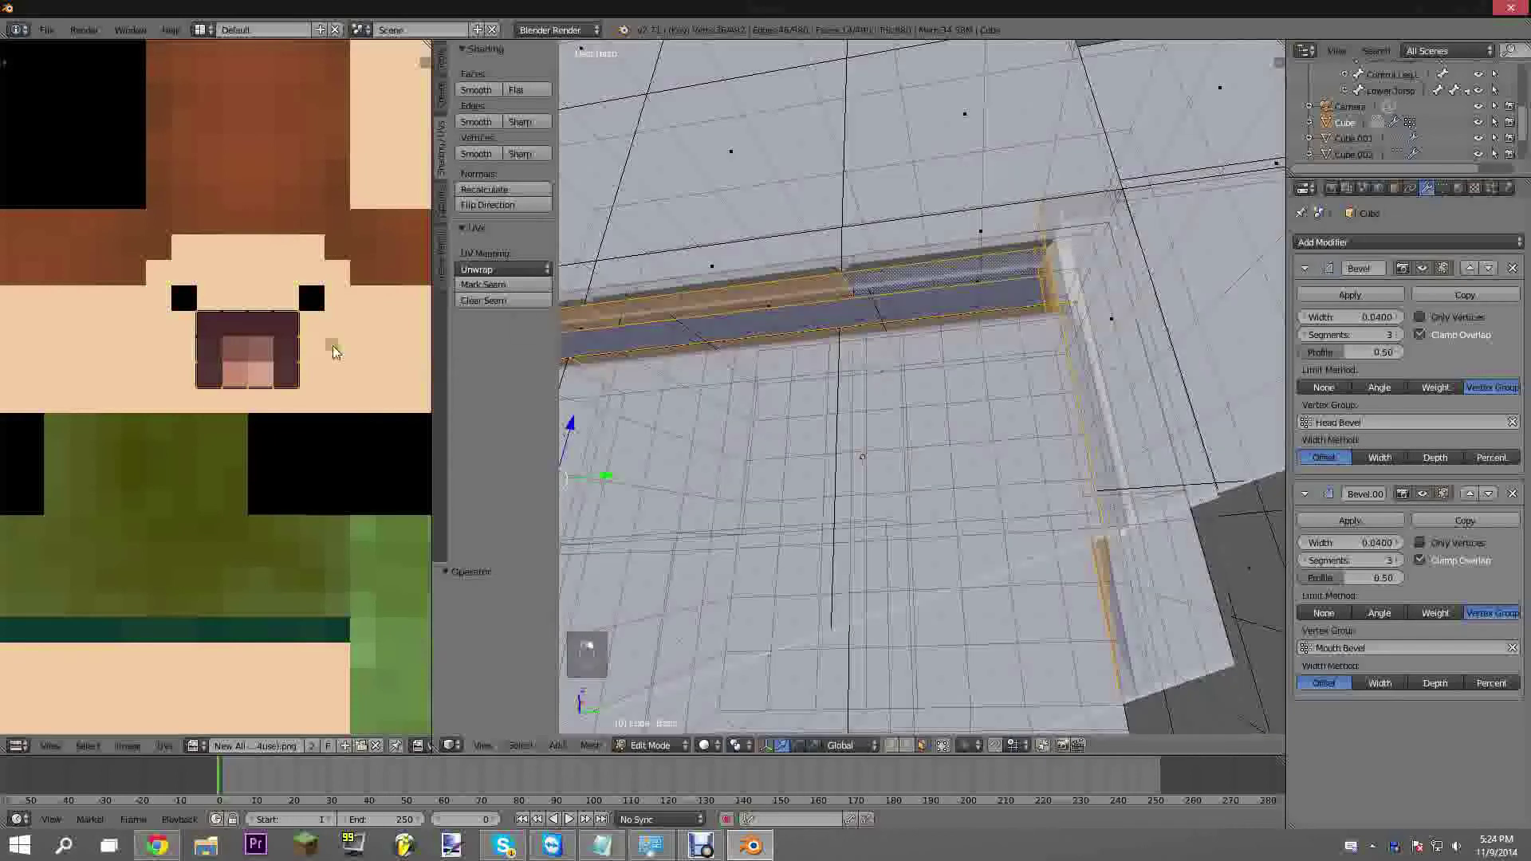
Move the selected mouth-rim faces' UVs from the dark mouth pixels onto the plain skin area beside them
{"action": "scroll", "coordinate": [303, 328], "scroll_direction": "down", "scroll_amount": 2}
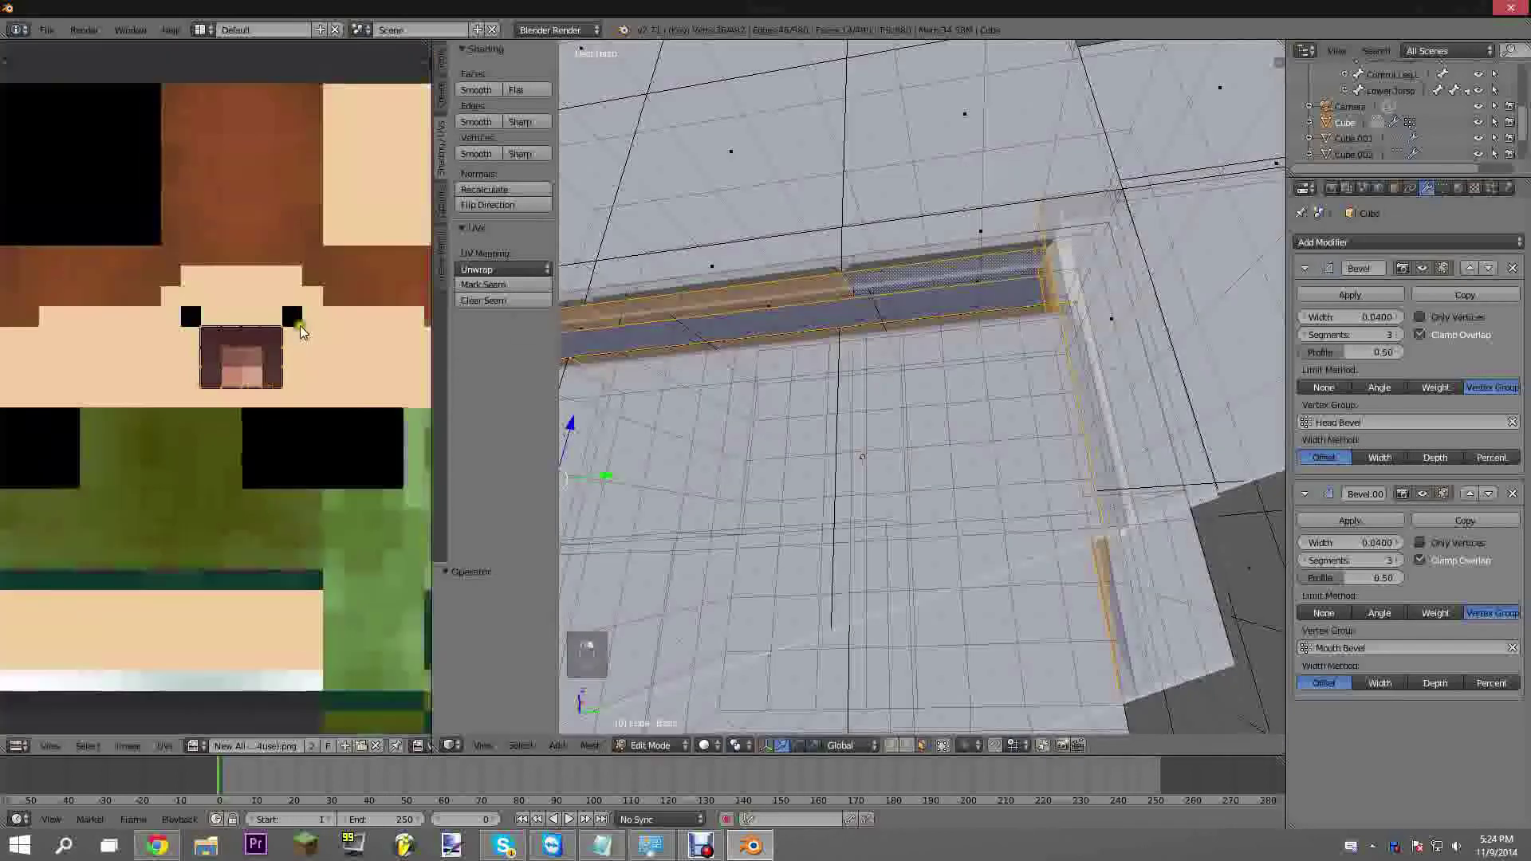
{"action": "scroll", "coordinate": [297, 363], "scroll_direction": "up", "scroll_amount": 3}
{"action": "middle_click_drag", "start_coordinate": [255, 357], "coordinate": [173, 338]}
{"action": "scroll", "coordinate": [298, 363], "scroll_direction": "up", "scroll_amount": 1}
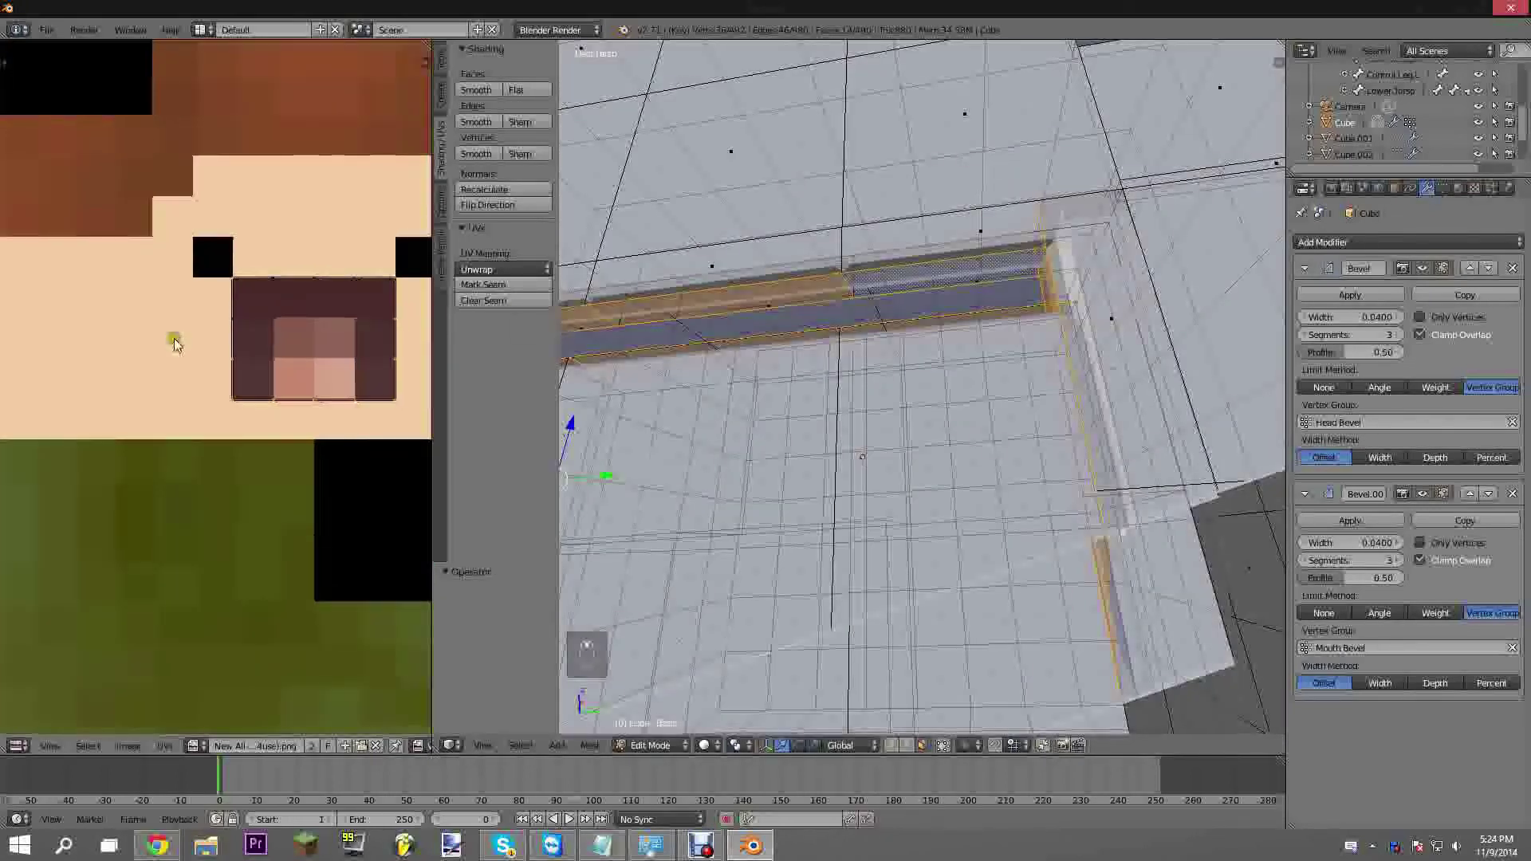
{"action": "scroll", "coordinate": [173, 338], "scroll_direction": "down", "scroll_amount": 2}
{"action": "key", "text": "b"}
{"action": "left_click_drag", "start_coordinate": [154, 280], "coordinate": [392, 443]}
{"action": "key", "text": "g"}
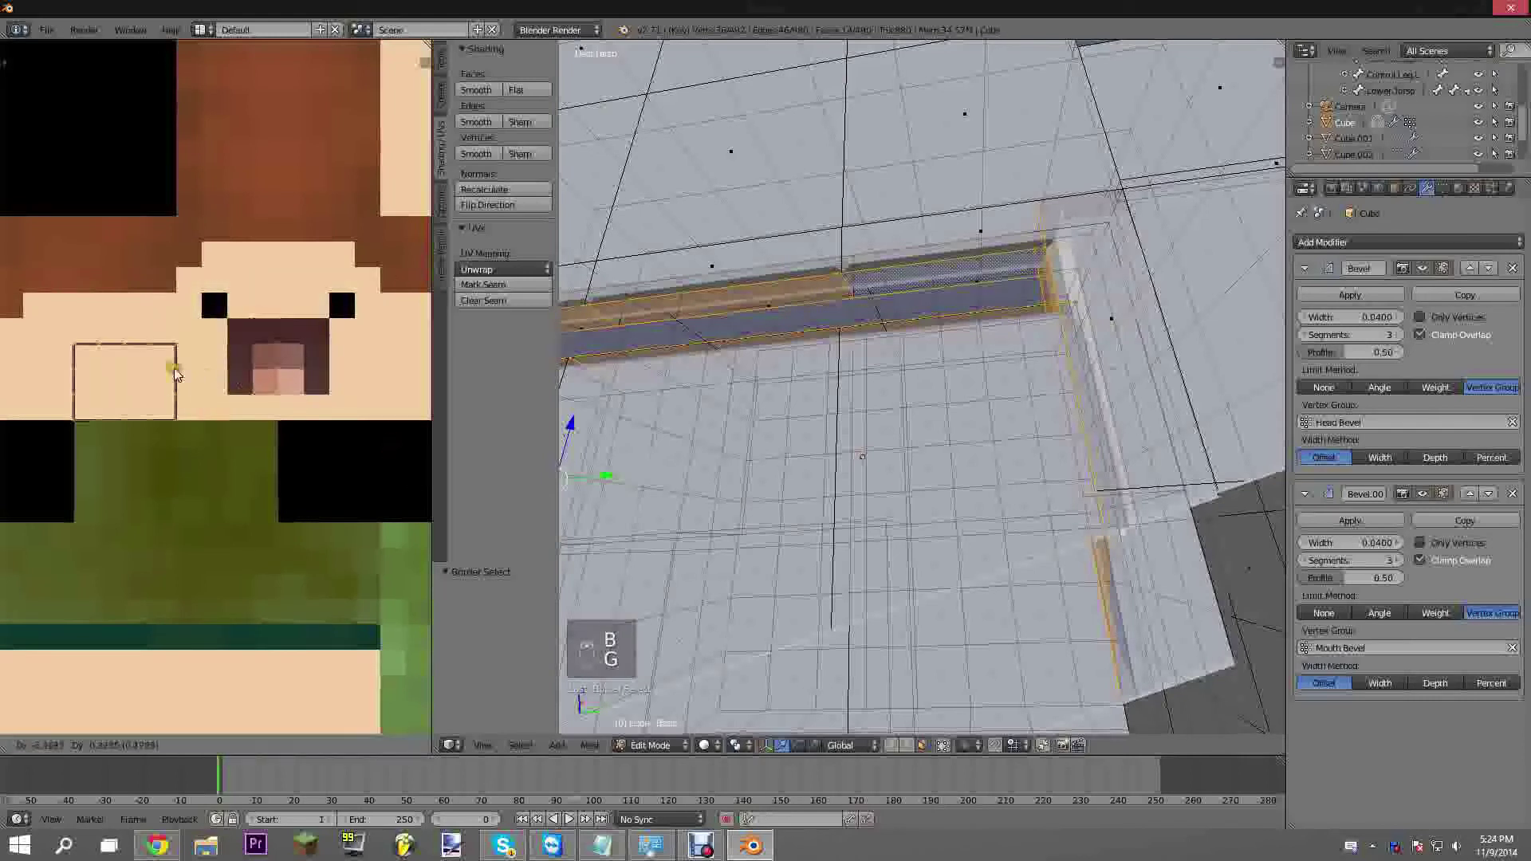
{"action": "left_click", "coordinate": [168, 357]}
{"action": "middle_click_drag", "start_coordinate": [179, 370], "coordinate": [309, 363]}
Render the face to check the retextured mouth rim, close the render, and inspect the mouth opening in Object Mode
{"action": "middle_click_drag", "start_coordinate": [767, 319], "coordinate": [902, 405]}
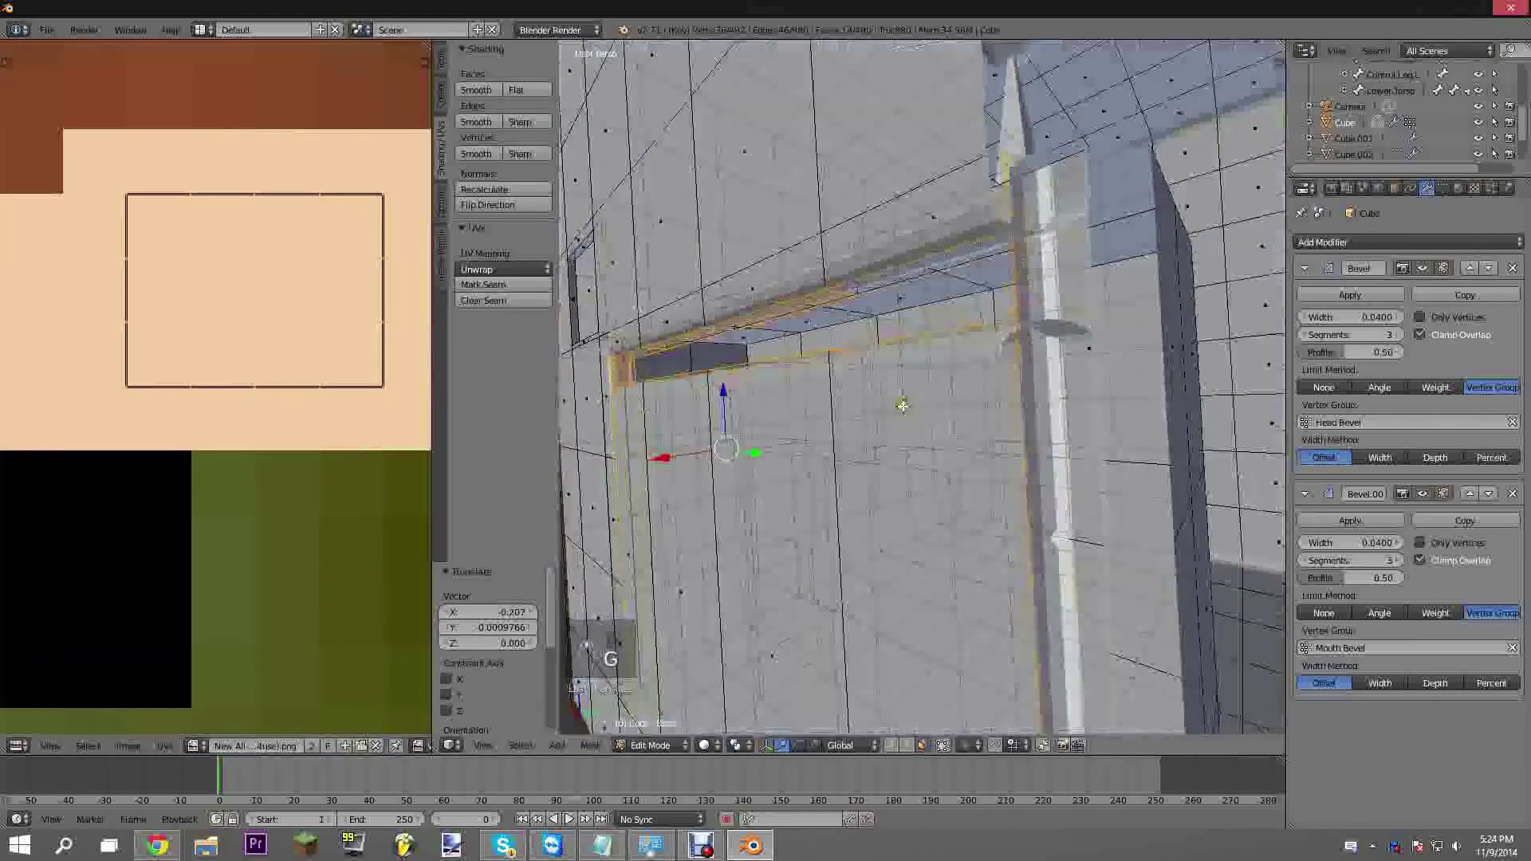
{"action": "key", "text": "F12"}
{"action": "scroll", "coordinate": [902, 399], "scroll_direction": "down", "scroll_amount": 2}
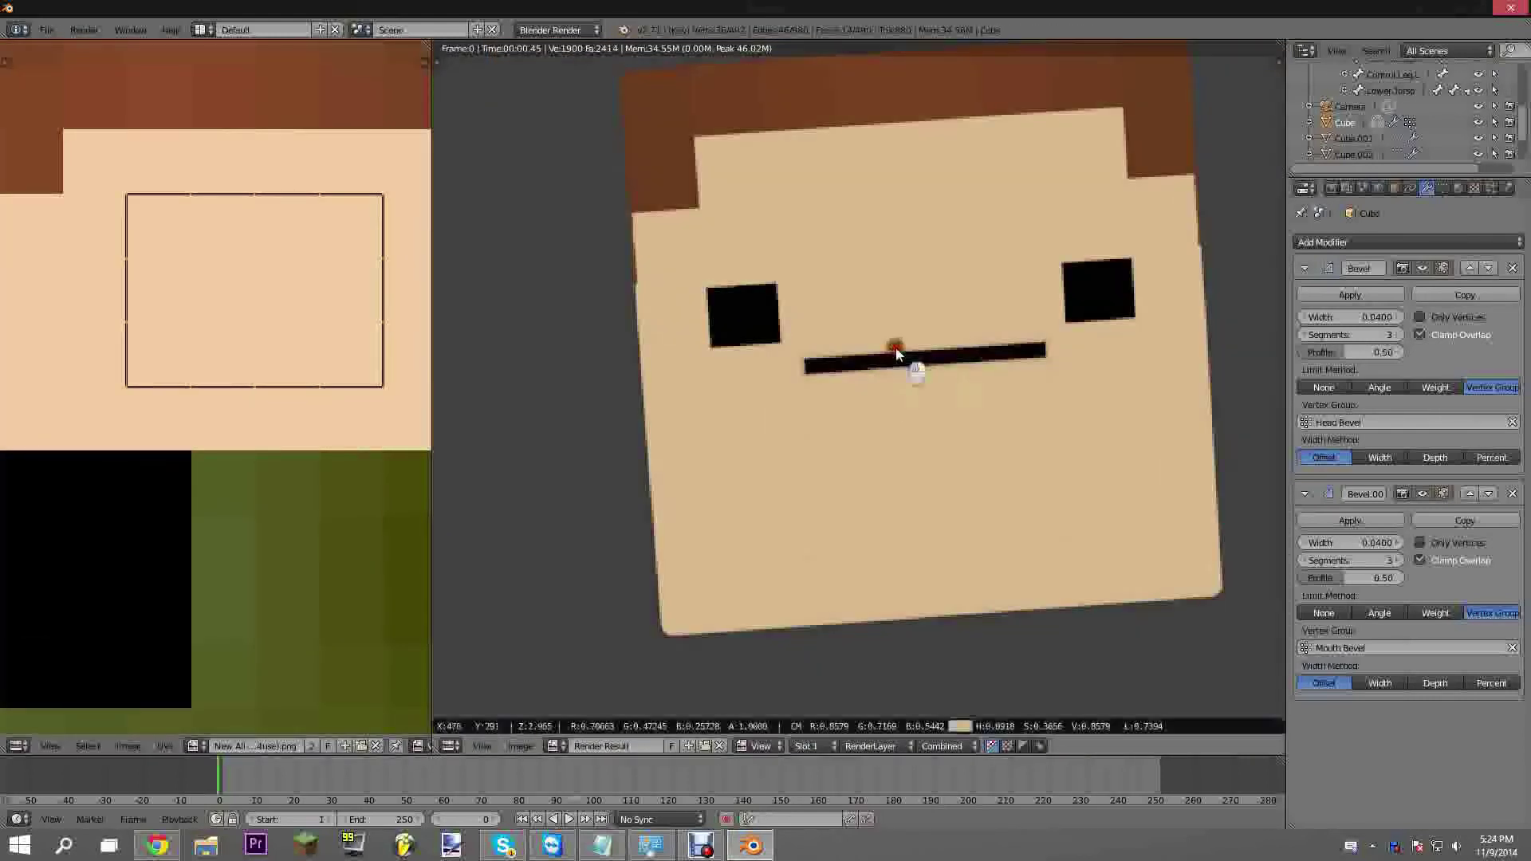
{"action": "key", "text": "Escape"}
{"action": "key", "text": "Tab"}
{"action": "middle_click_drag", "start_coordinate": [912, 371], "coordinate": [957, 320]}
{"action": "scroll", "coordinate": [1007, 393], "scroll_direction": "down", "scroll_amount": 6}
{"action": "scroll", "coordinate": [989, 418], "scroll_direction": "up", "scroll_amount": 6}
Try to apply the head's first Bevel modifier, the one limited to the Head Bevel vertex group
{"action": "left_click", "coordinate": [1444, 188]}
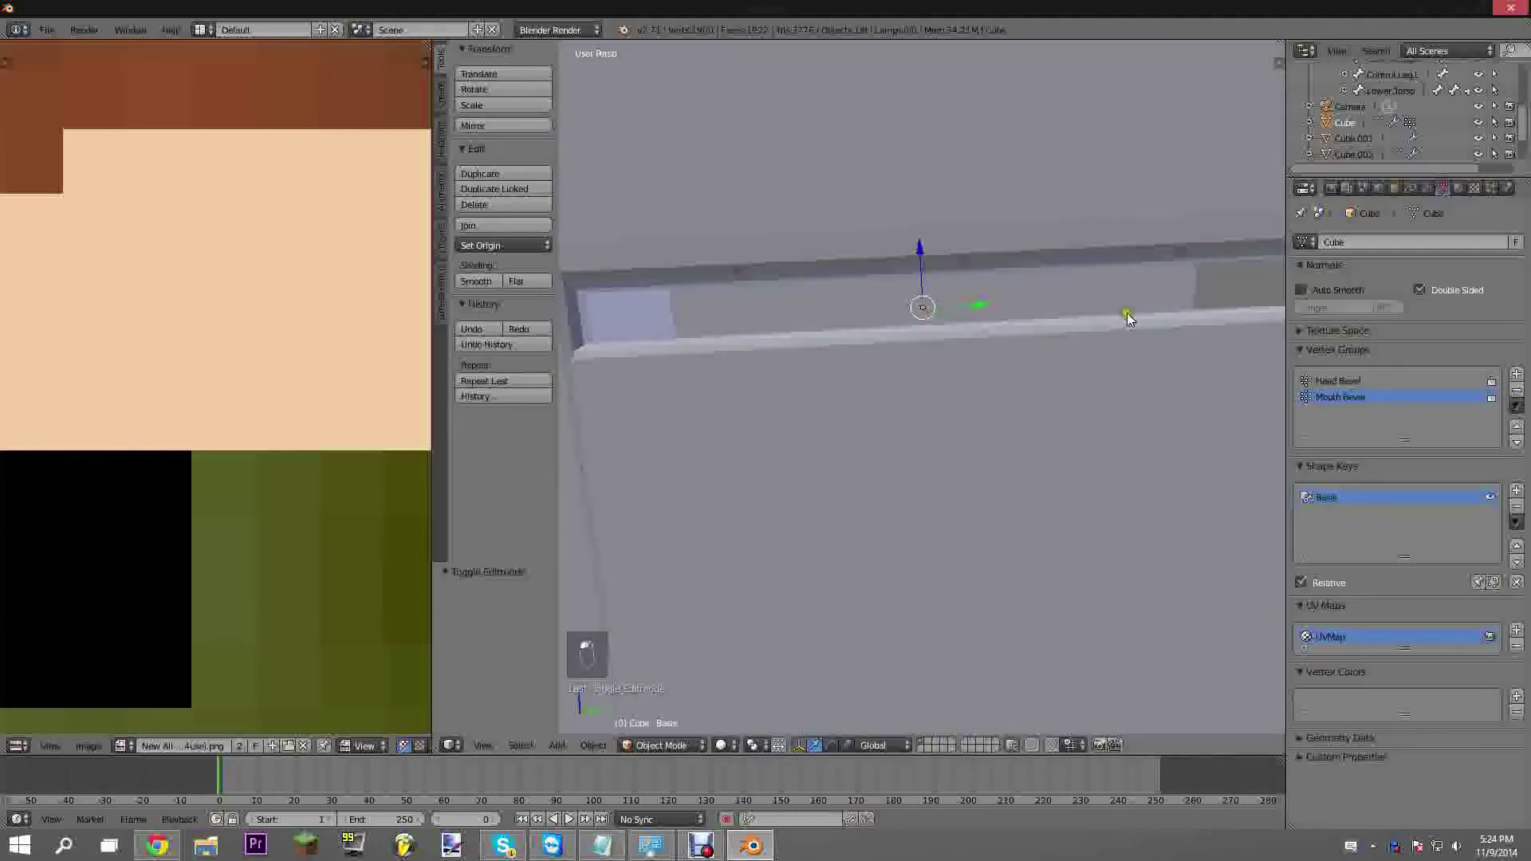
{"action": "left_click", "coordinate": [1428, 188]}
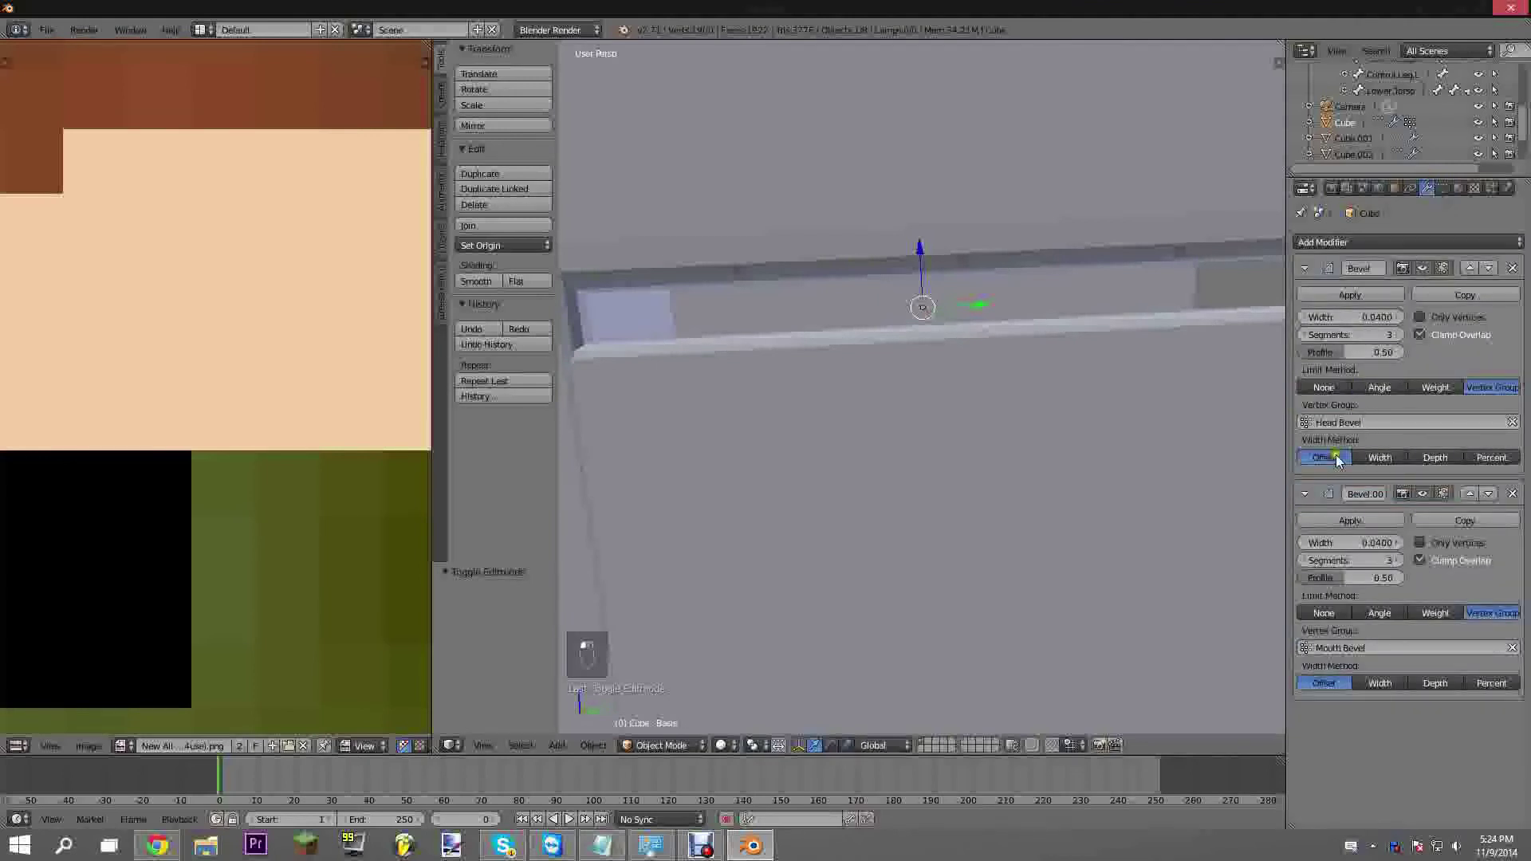
{"action": "scroll", "coordinate": [907, 370], "scroll_direction": "down", "scroll_amount": 8}
{"action": "middle_click_drag", "start_coordinate": [883, 364], "coordinate": [926, 530], "text": "shift"}
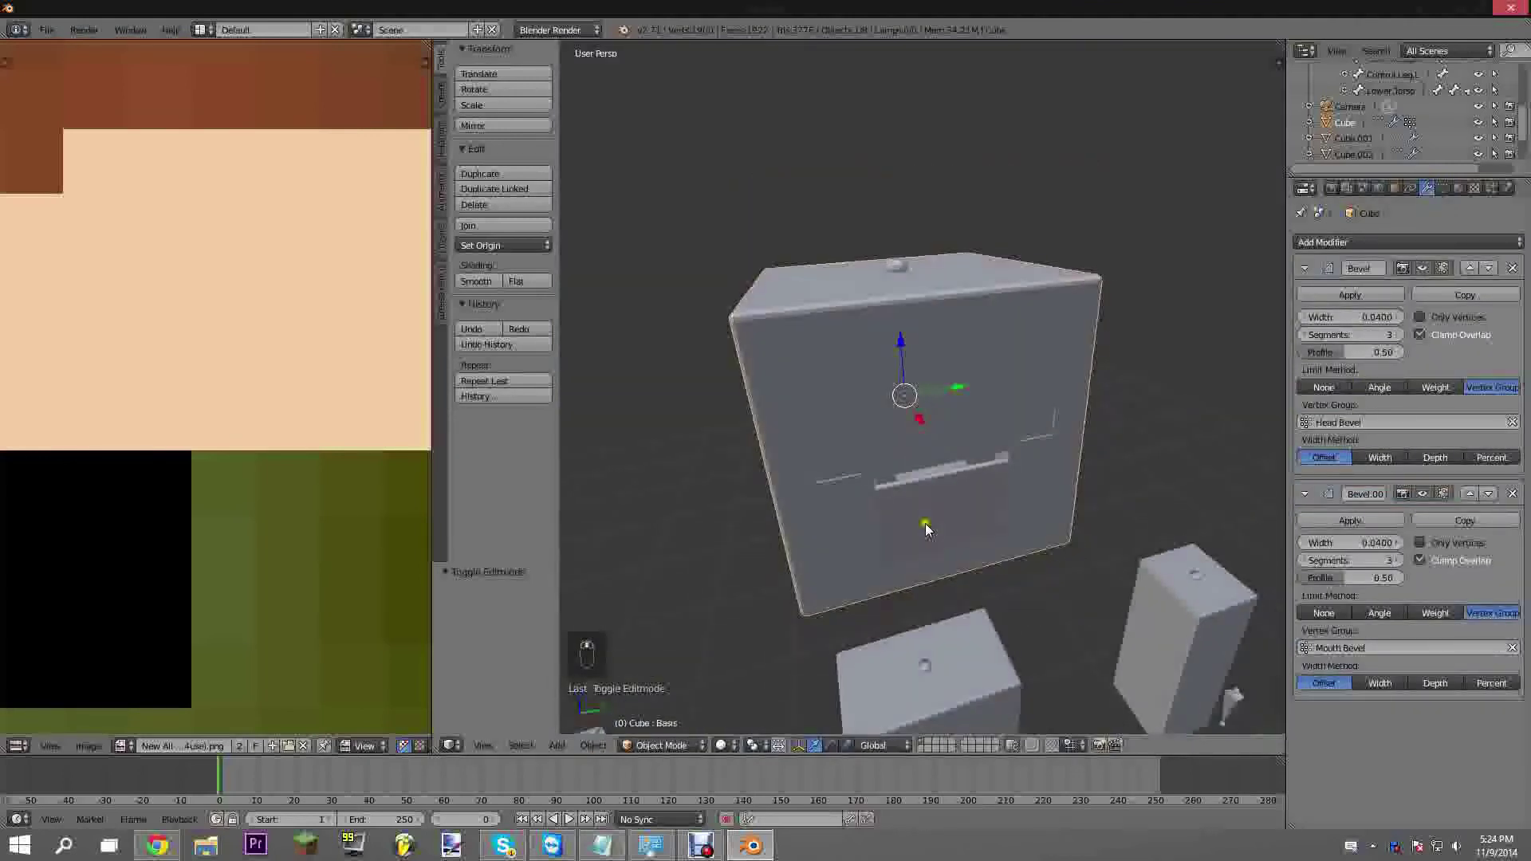
{"action": "scroll", "coordinate": [886, 281], "scroll_direction": "up", "scroll_amount": 1}
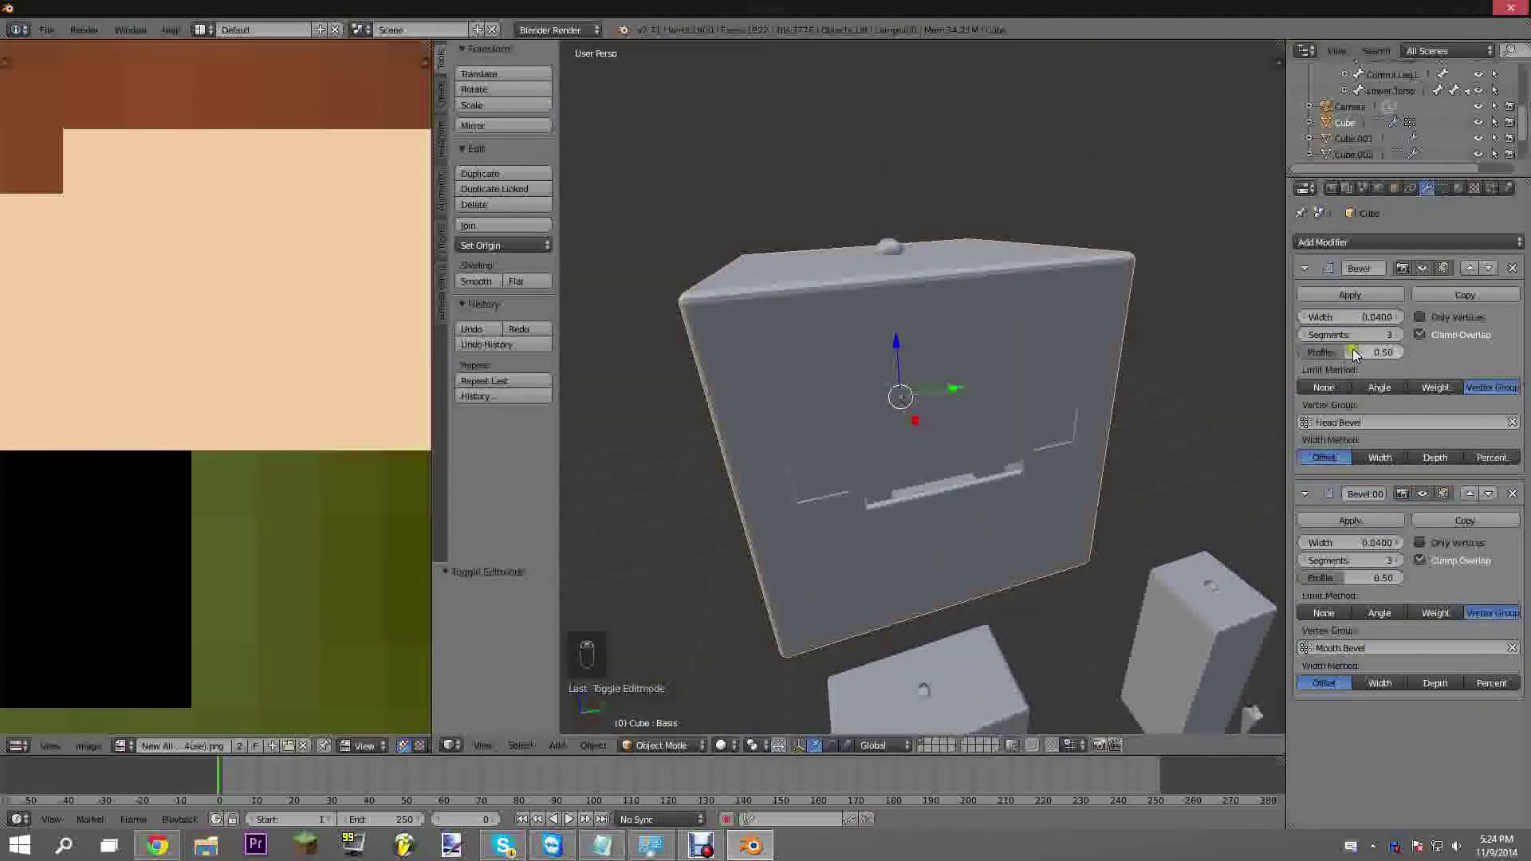
{"action": "left_click", "coordinate": [1354, 298]}
{"action": "middle_click_drag", "start_coordinate": [981, 312], "coordinate": [1013, 396]}
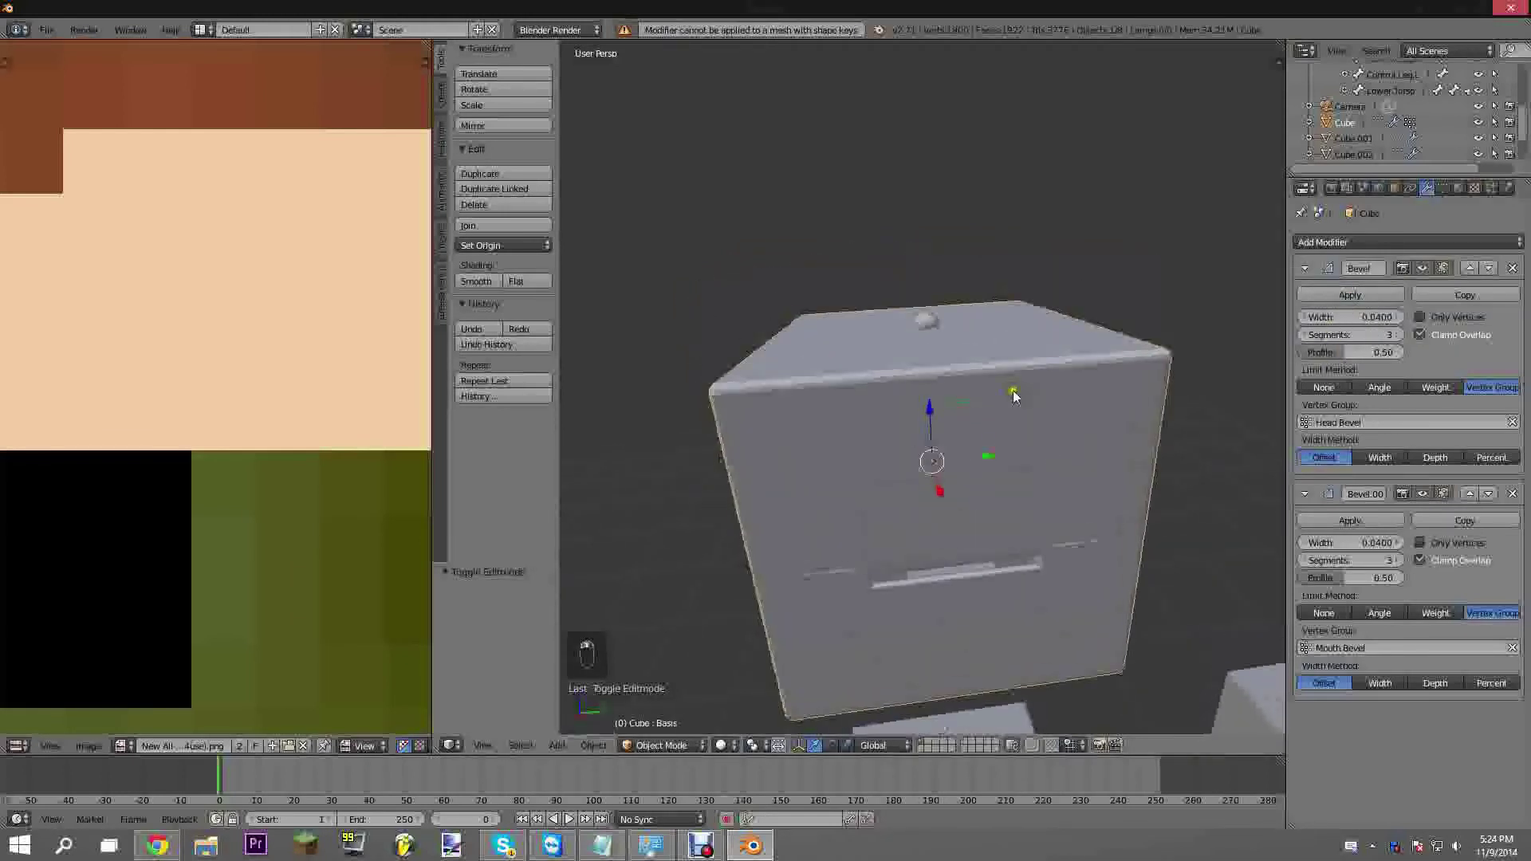
{"action": "left_click", "coordinate": [1393, 293]}
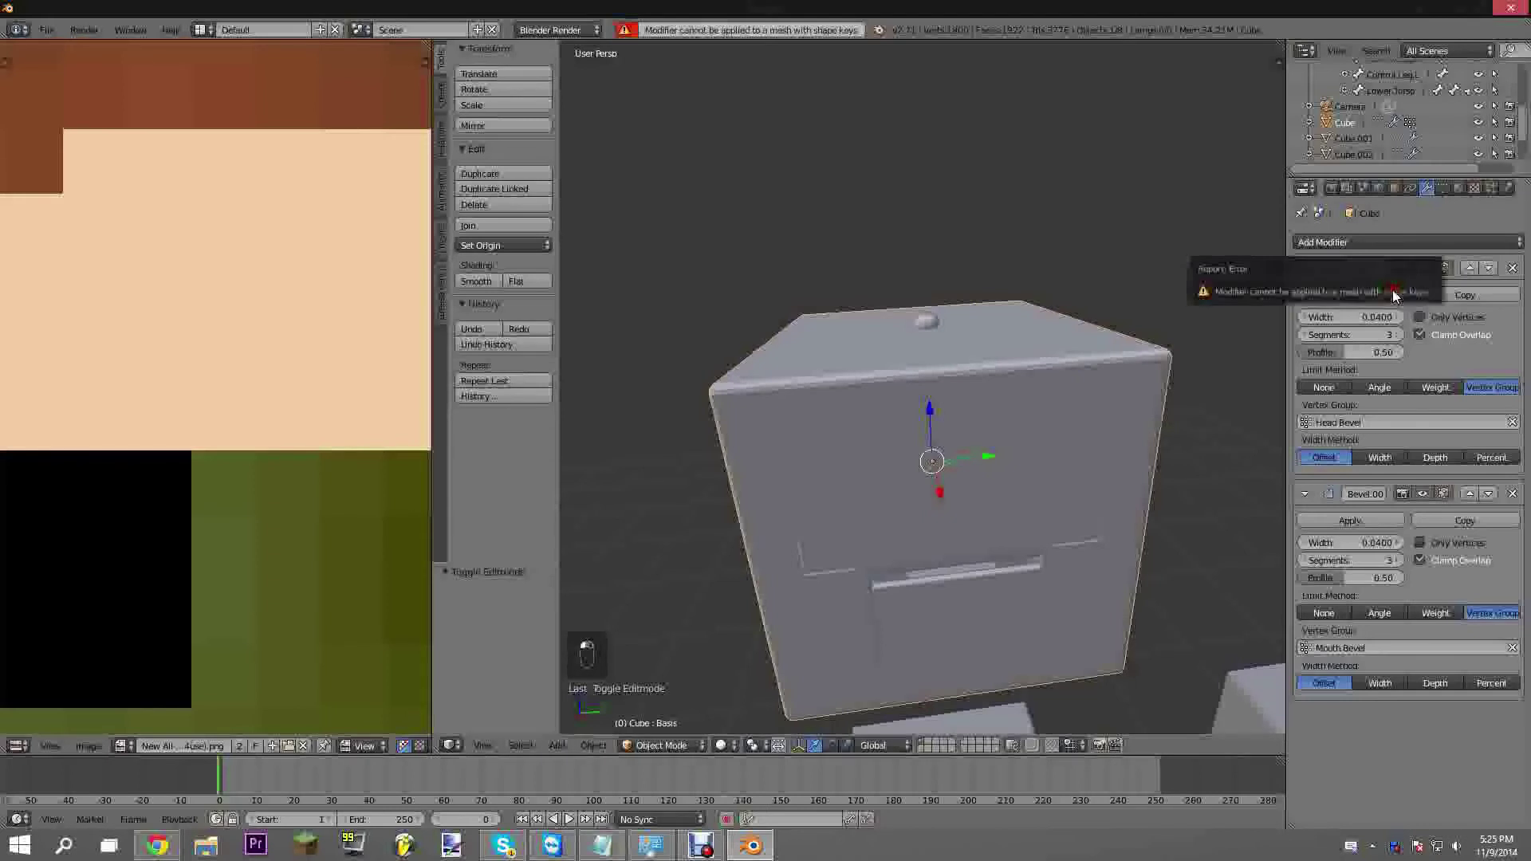
Delete the Basis shape key from the head mesh
{"action": "left_click", "coordinate": [1442, 189]}
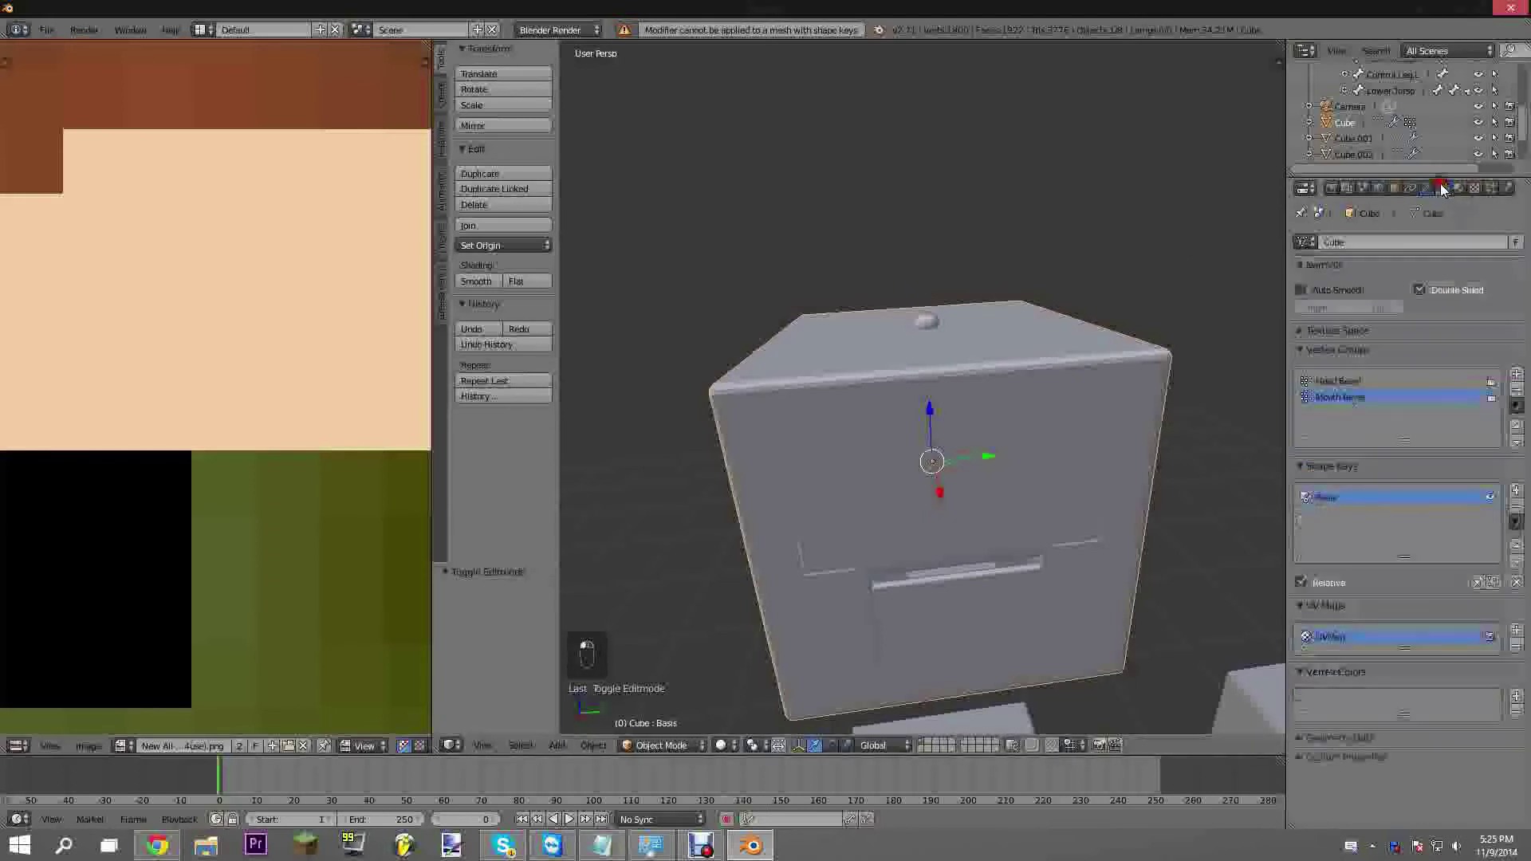
{"action": "middle_click_drag", "start_coordinate": [1077, 397], "coordinate": [950, 368]}
{"action": "middle_click_drag", "start_coordinate": [1023, 406], "coordinate": [1080, 300]}
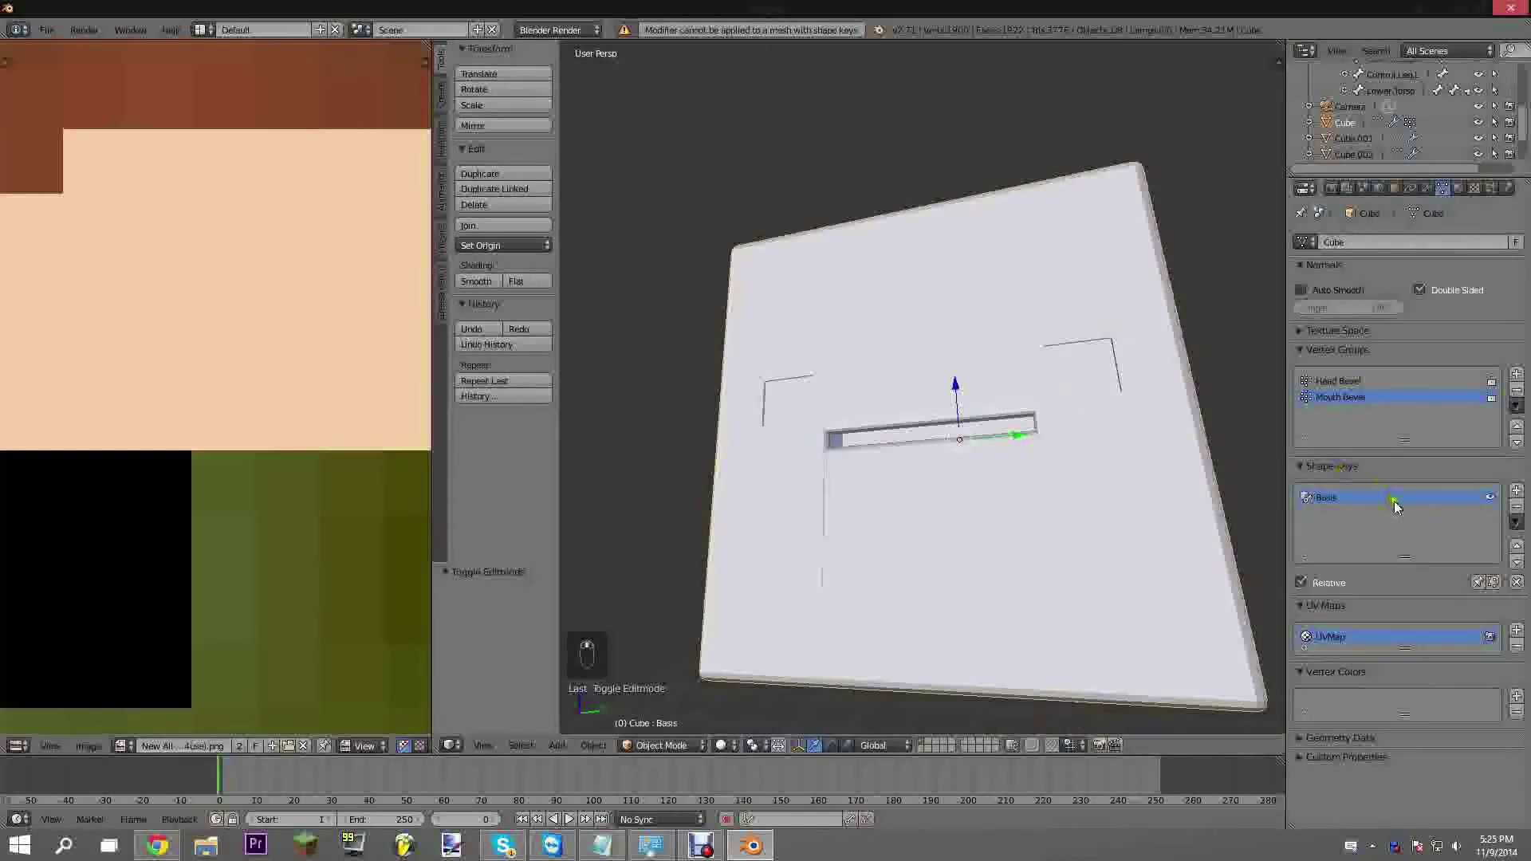
{"action": "left_click", "coordinate": [1516, 504]}
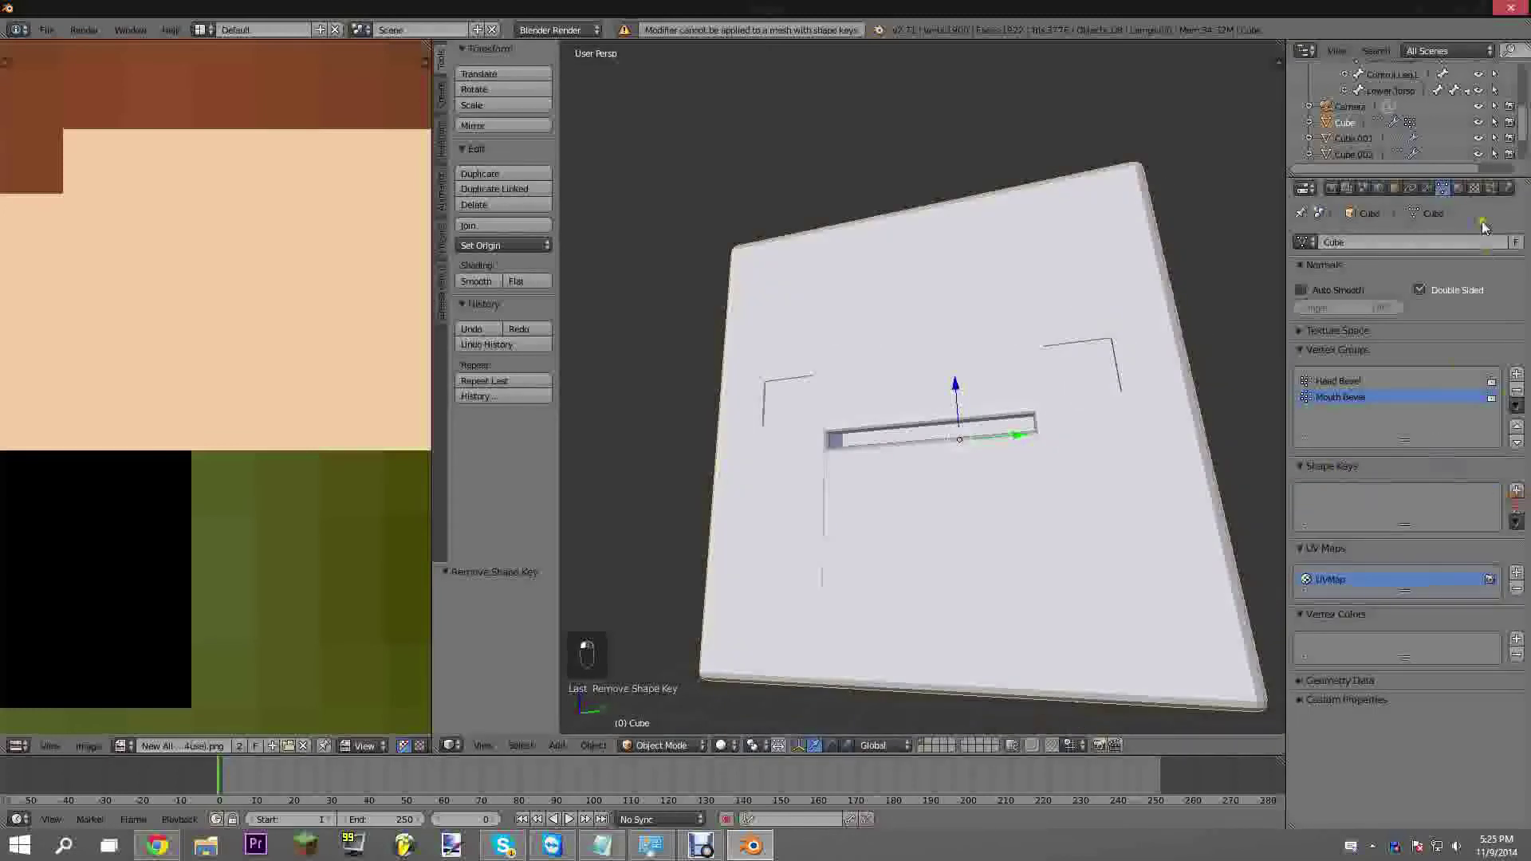
Apply both Bevel modifiers on the head
{"action": "left_click", "coordinate": [1425, 189]}
{"action": "left_click", "coordinate": [1426, 190]}
{"action": "middle_click_drag", "start_coordinate": [987, 360], "coordinate": [1042, 247]}
{"action": "left_click", "coordinate": [1350, 295]}
{"action": "left_click", "coordinate": [1340, 293]}
Apply the Bevel modifiers on the torso and limb blocks
{"action": "middle_click_drag", "start_coordinate": [998, 506], "coordinate": [994, 287], "text": "shift"}
{"action": "scroll", "coordinate": [1002, 408], "scroll_direction": "down", "scroll_amount": 3}
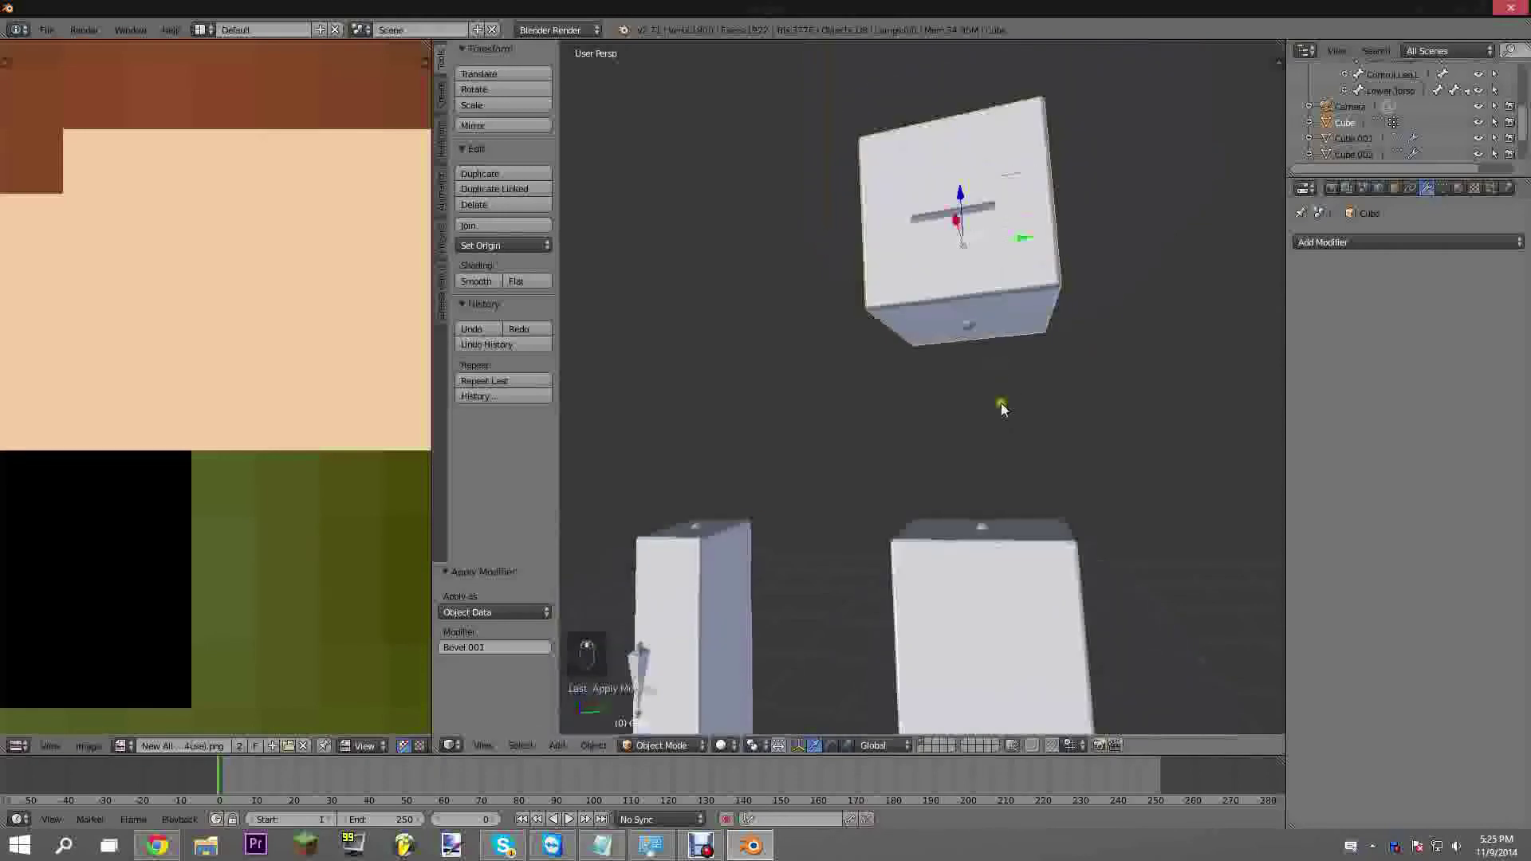
{"action": "right_click", "coordinate": [934, 515]}
{"action": "left_click", "coordinate": [1359, 294]}
{"action": "right_click", "coordinate": [720, 568]}
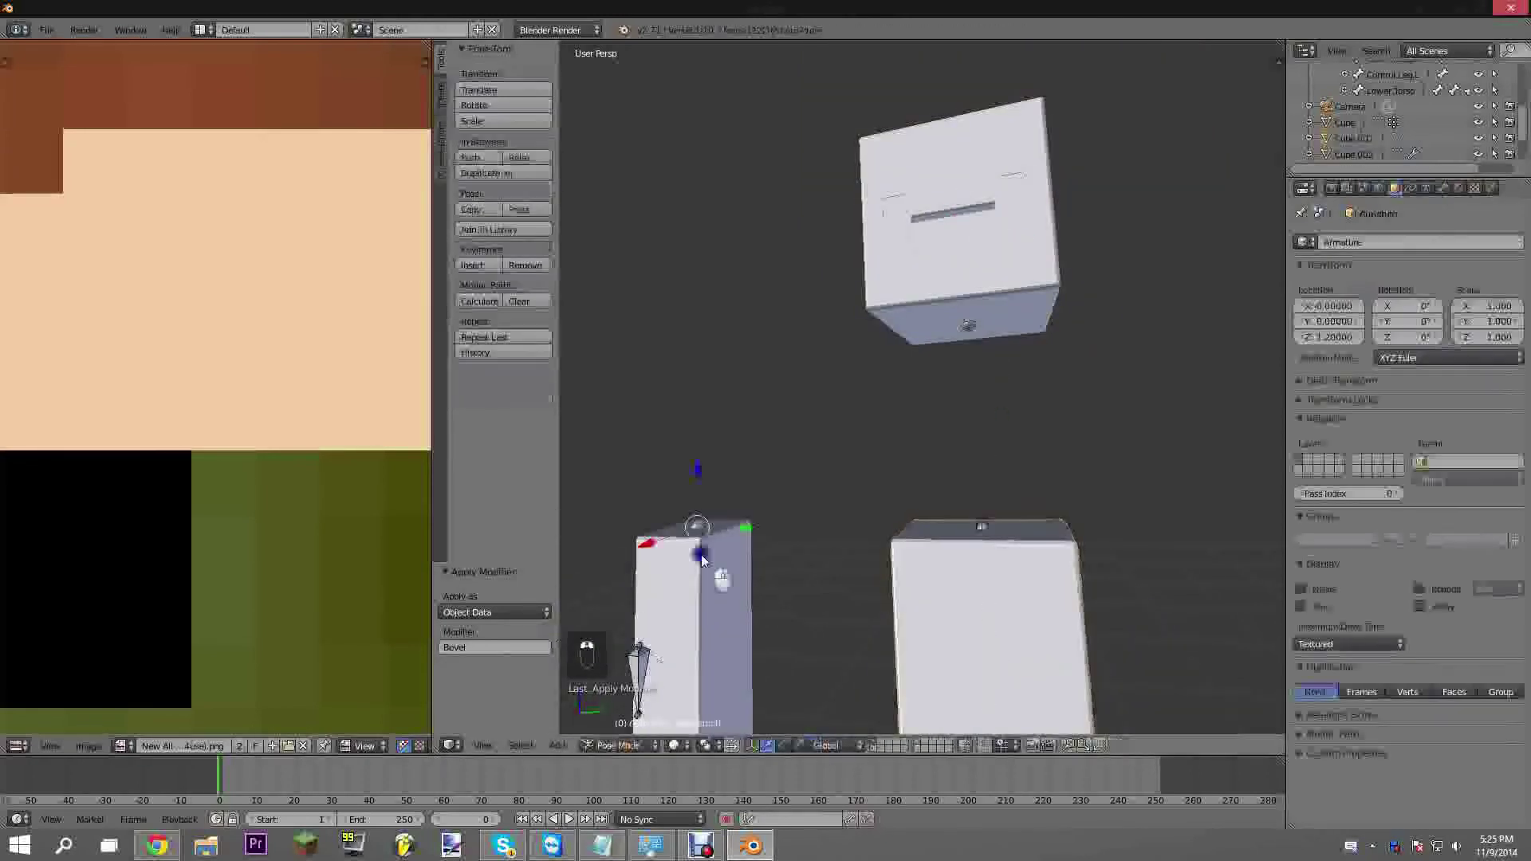
{"action": "left_click", "coordinate": [1354, 292]}
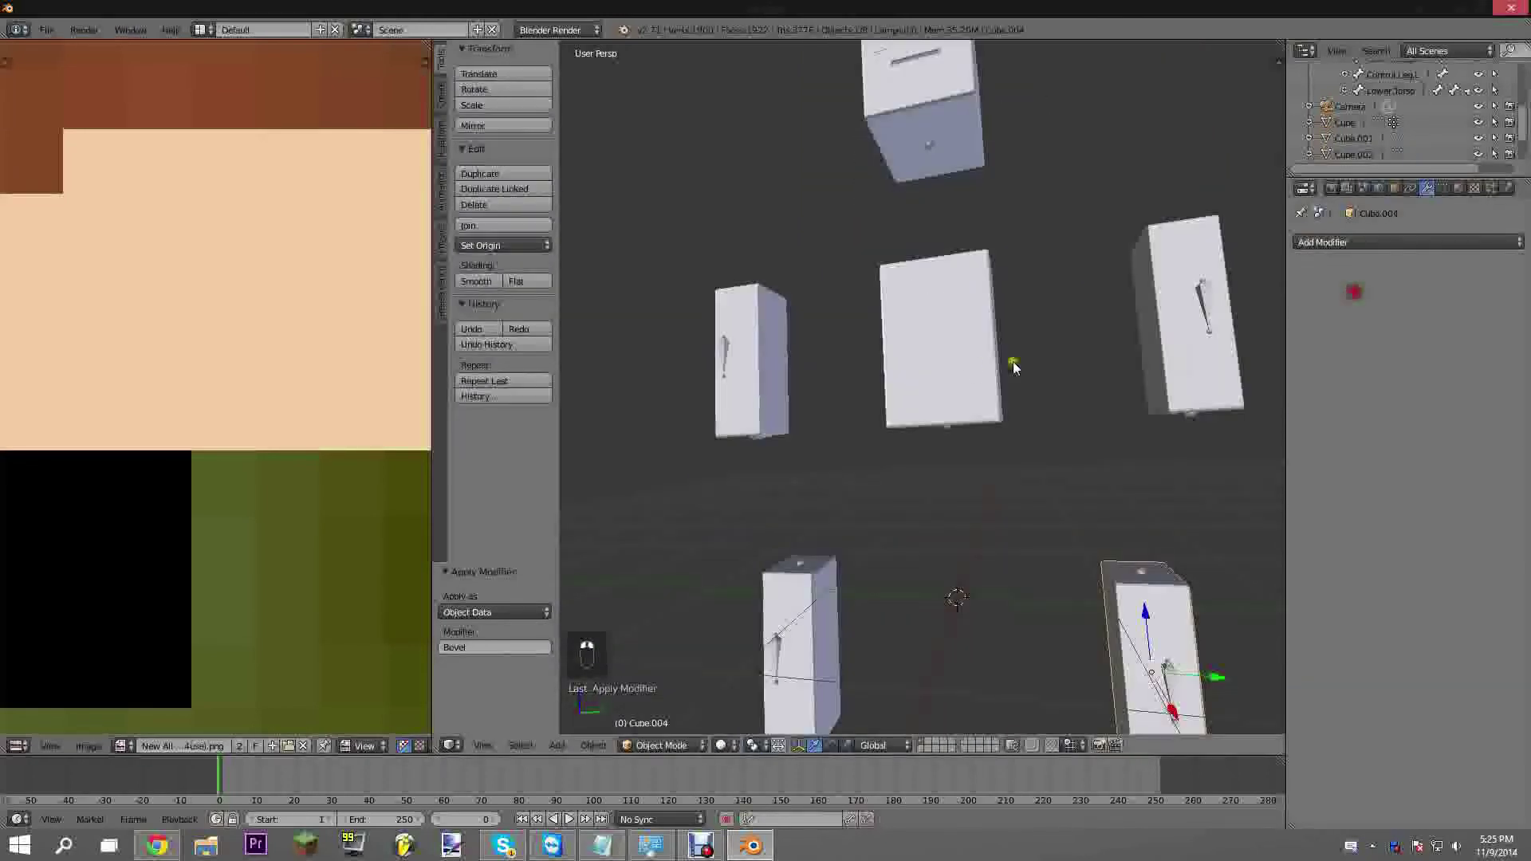
Select the torso and examine its bevelled geometry in Edit Mode with wireframe shading
{"action": "middle_click_drag", "start_coordinate": [1014, 365], "coordinate": [962, 374], "text": "shift"}
{"action": "right_click", "coordinate": [961, 435]}
{"action": "scroll", "coordinate": [911, 571], "scroll_direction": "up", "scroll_amount": 2}
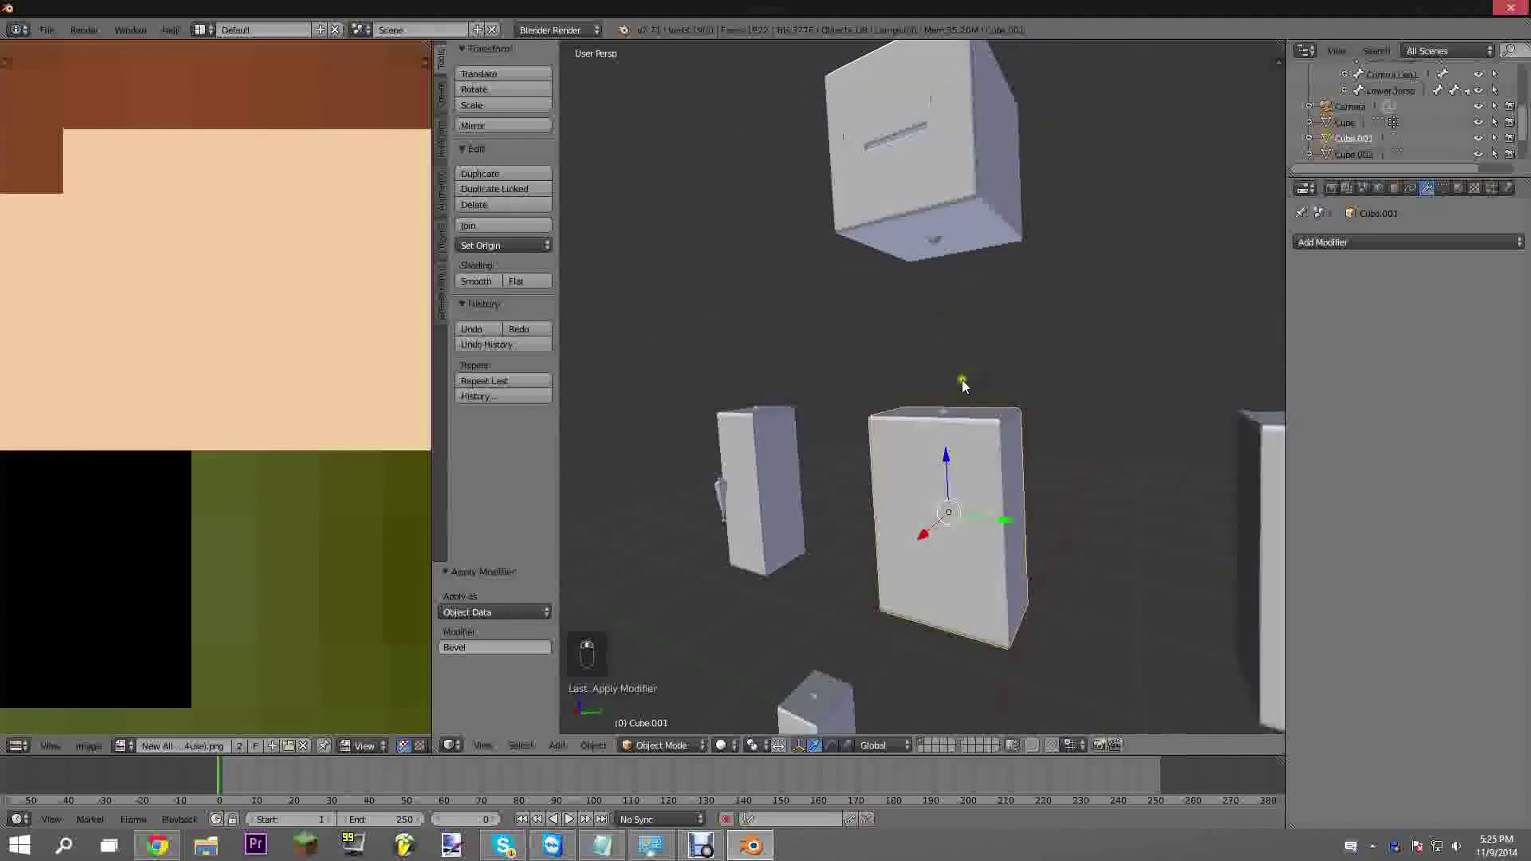
{"action": "key", "text": "z"}
{"action": "middle_click_drag", "start_coordinate": [962, 477], "coordinate": [966, 398], "text": "shift"}
{"action": "key", "text": "Tab"}
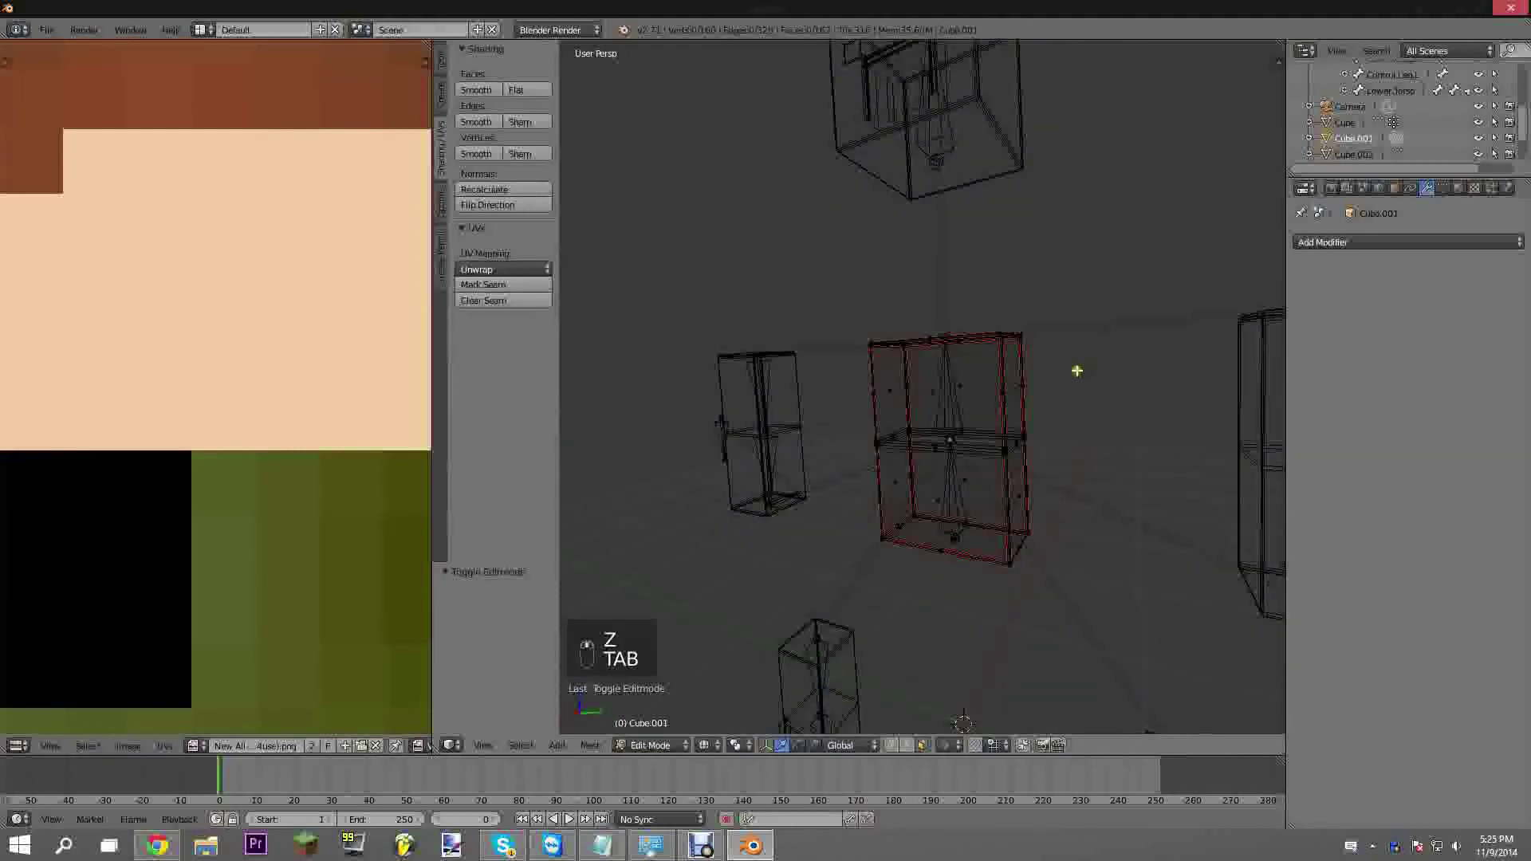
{"action": "middle_click_drag", "start_coordinate": [1076, 369], "coordinate": [960, 420]}
{"action": "middle_click_drag", "start_coordinate": [1069, 407], "coordinate": [1029, 386], "text": "shift"}
{"action": "scroll", "coordinate": [898, 344], "scroll_direction": "down", "scroll_amount": 4}
{"action": "middle_click_drag", "start_coordinate": [1029, 386], "coordinate": [997, 451], "text": "shift"}
{"action": "scroll", "coordinate": [861, 441], "scroll_direction": "up", "scroll_amount": 4}
{"action": "middle_click_drag", "start_coordinate": [690, 506], "coordinate": [1138, 437], "text": "shift"}
{"action": "scroll", "coordinate": [892, 423], "scroll_direction": "down", "scroll_amount": 1}
{"action": "scroll", "coordinate": [892, 422], "scroll_direction": "down", "scroll_amount": 2}
{"action": "middle_click_drag", "start_coordinate": [922, 423], "coordinate": [902, 285], "text": "shift"}
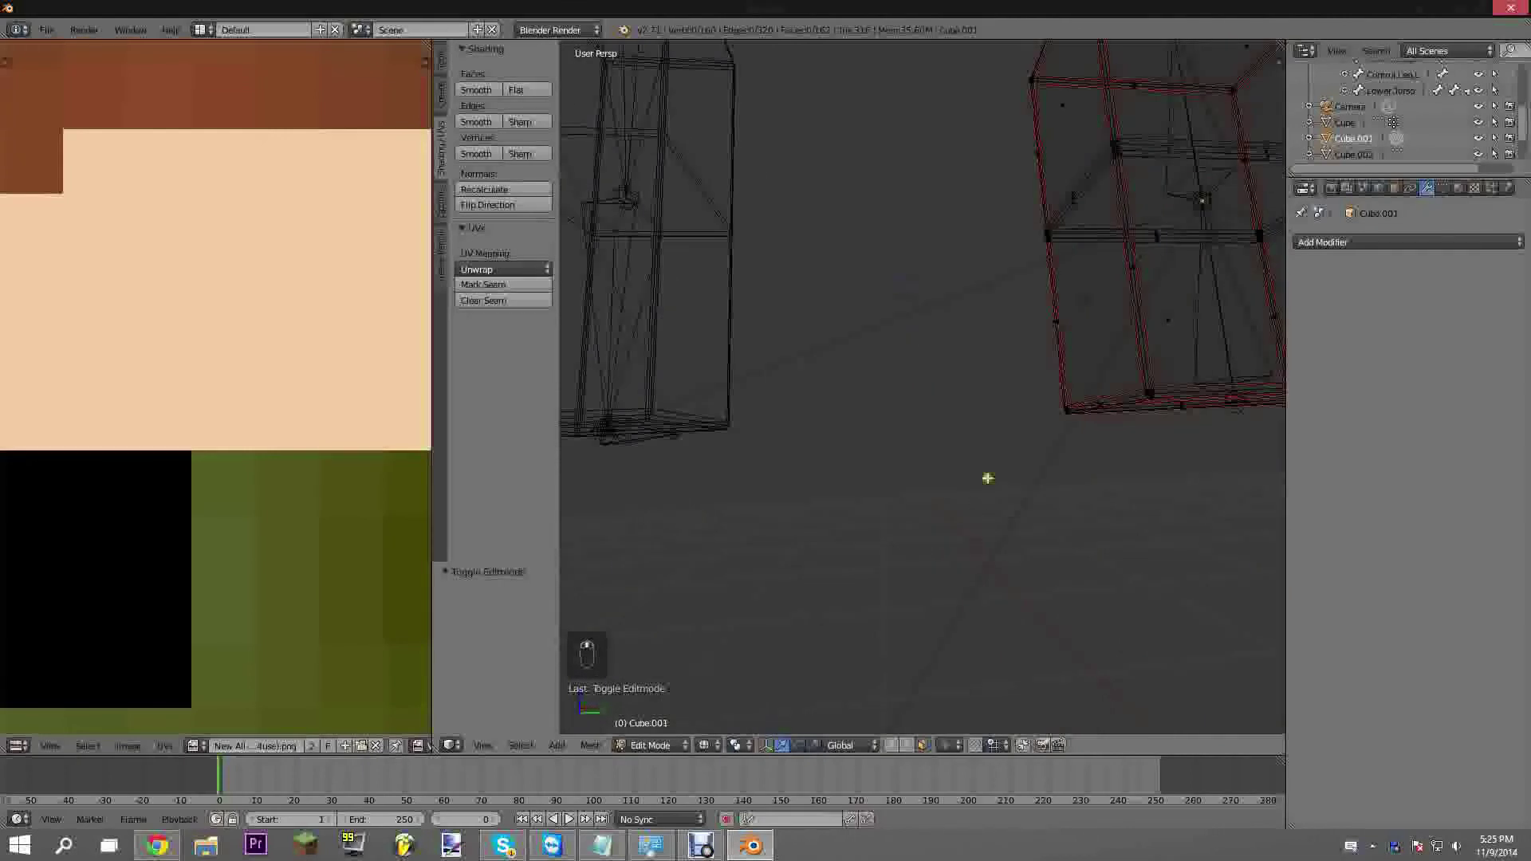
{"action": "middle_click_drag", "start_coordinate": [988, 511], "coordinate": [922, 315], "text": "shift"}
{"action": "scroll", "coordinate": [997, 343], "scroll_direction": "down", "scroll_amount": 3}
{"action": "middle_click_drag", "start_coordinate": [1071, 370], "coordinate": [962, 438]}
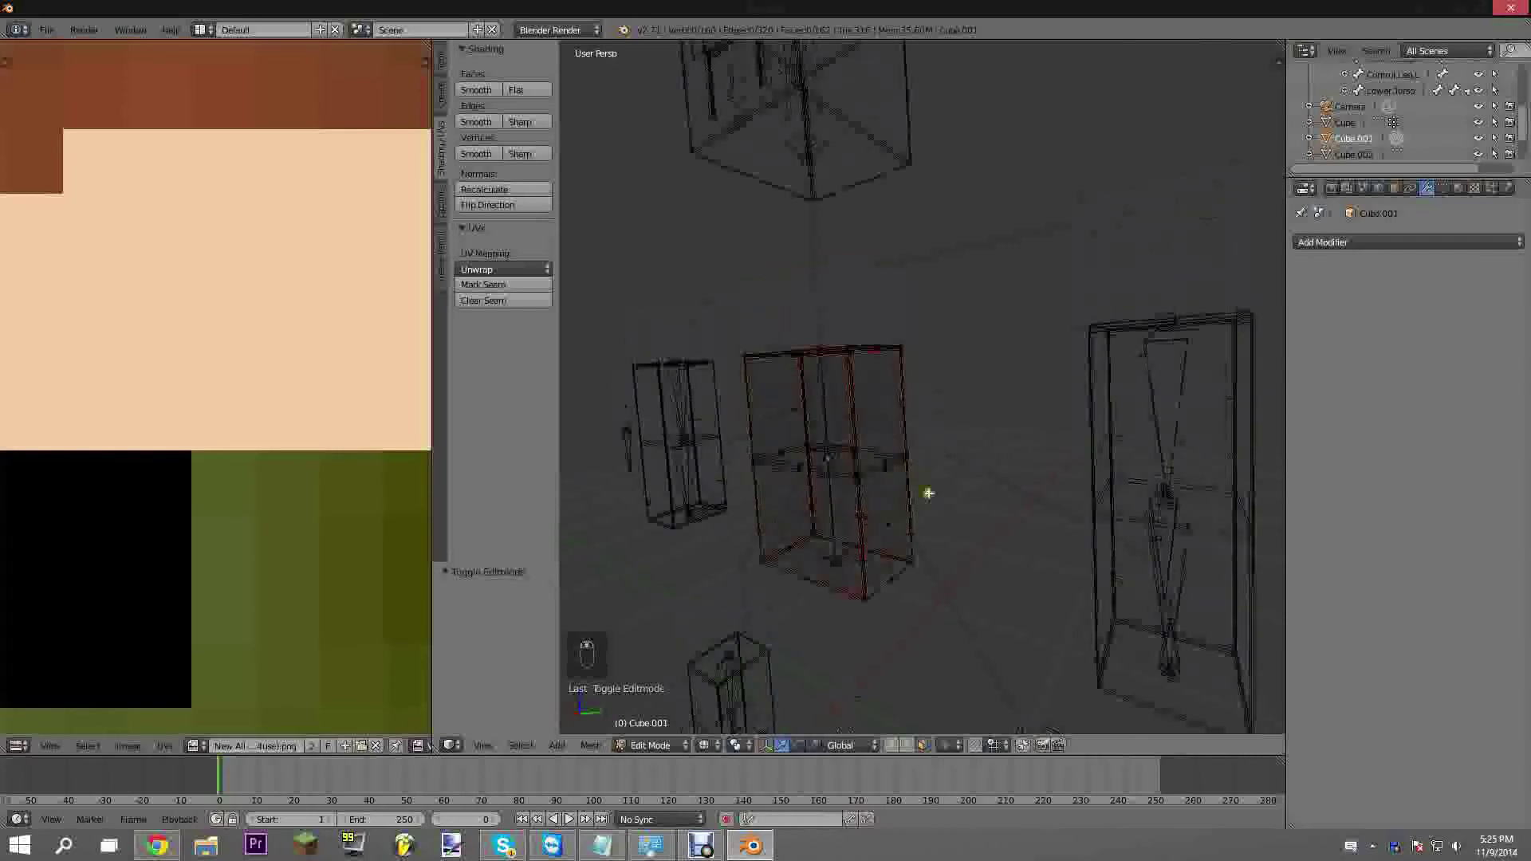
Enter Edit Mode on the head in solid shading and limit the selection to visible geometry
{"action": "key", "text": "Tab"}
{"action": "middle_click_drag", "start_coordinate": [958, 447], "coordinate": [1049, 567]}
{"action": "right_click", "coordinate": [945, 258]}
{"action": "middle_click_drag", "start_coordinate": [944, 257], "coordinate": [1015, 457], "text": "shift"}
{"action": "key", "text": "Tab"}
{"action": "scroll", "coordinate": [984, 510], "scroll_direction": "up", "scroll_amount": 6}
{"action": "key", "text": "z"}
{"action": "scroll", "coordinate": [887, 625], "scroll_direction": "down", "scroll_amount": 6}
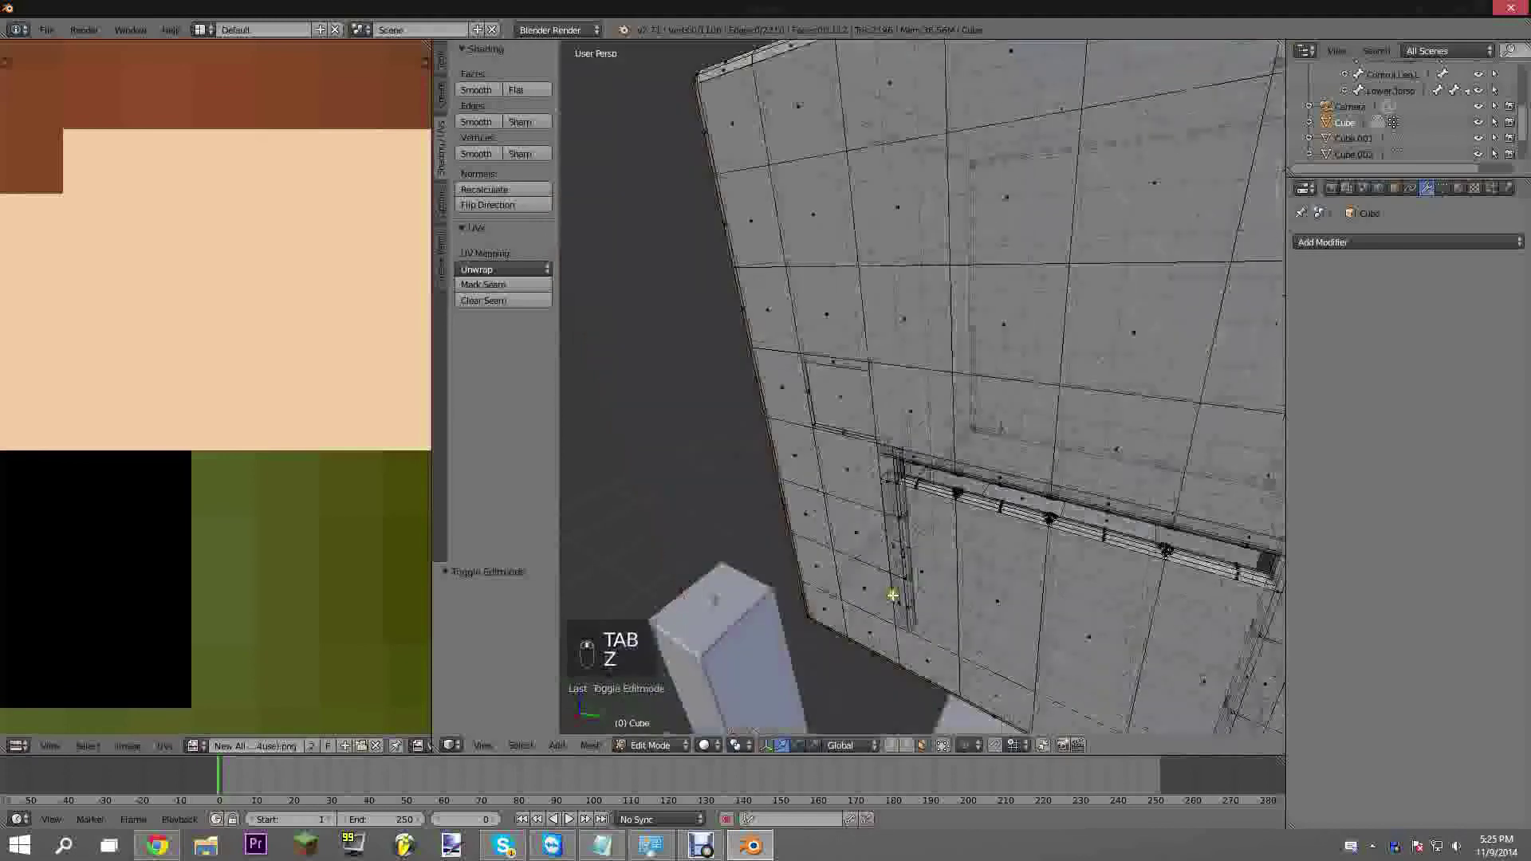
{"action": "left_click", "coordinate": [944, 746]}
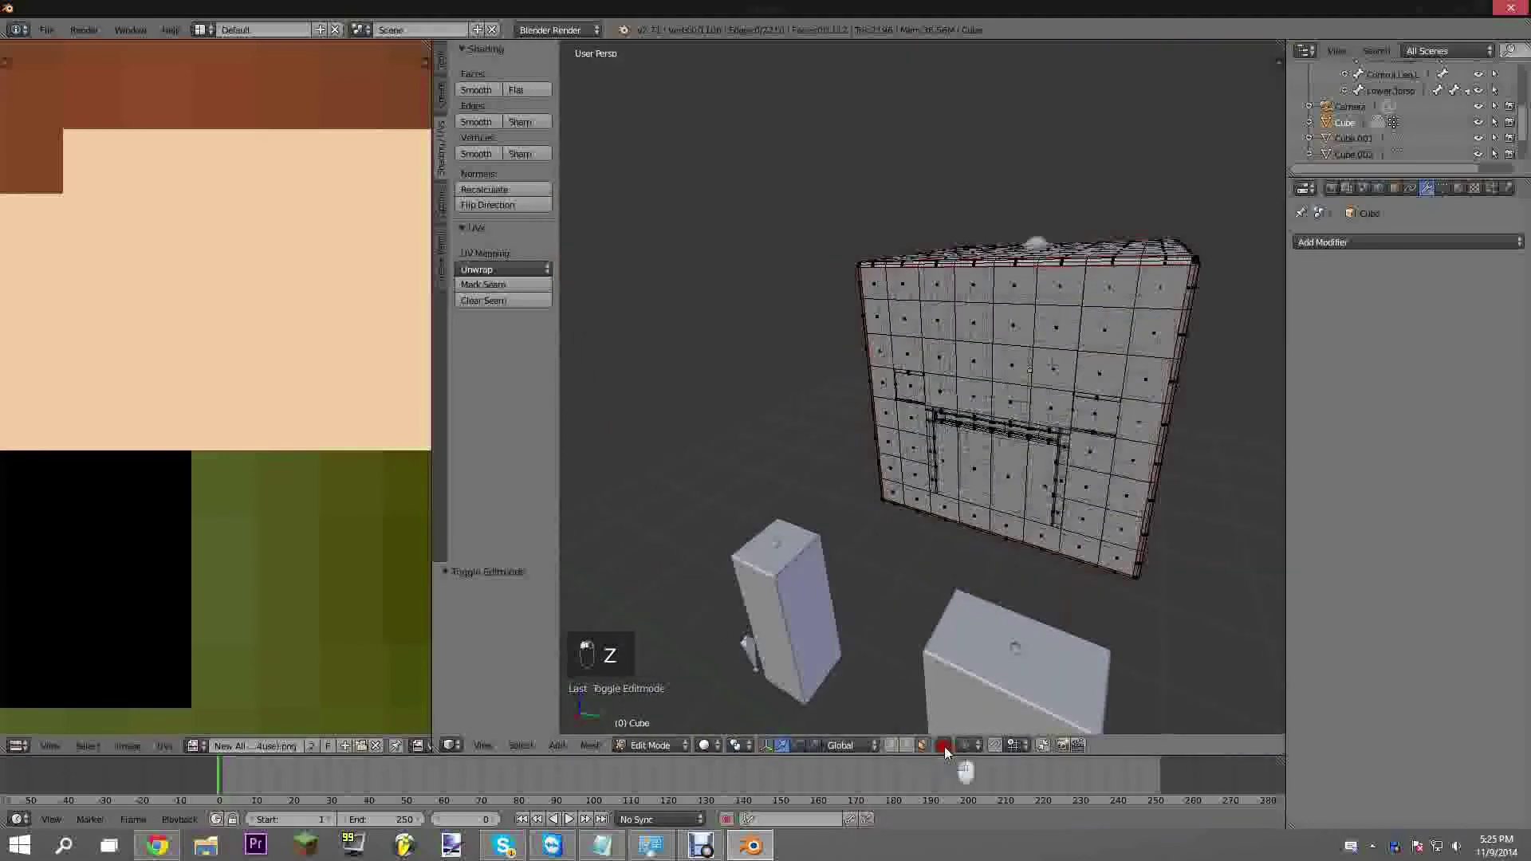
Select the bevel faces along the first segment of the lower lip, starting from the corner of the mouth
{"action": "middle_click_drag", "start_coordinate": [990, 518], "coordinate": [908, 480]}
{"action": "scroll", "coordinate": [898, 510], "scroll_direction": "up", "scroll_amount": 5}
{"action": "right_click", "coordinate": [896, 481]}
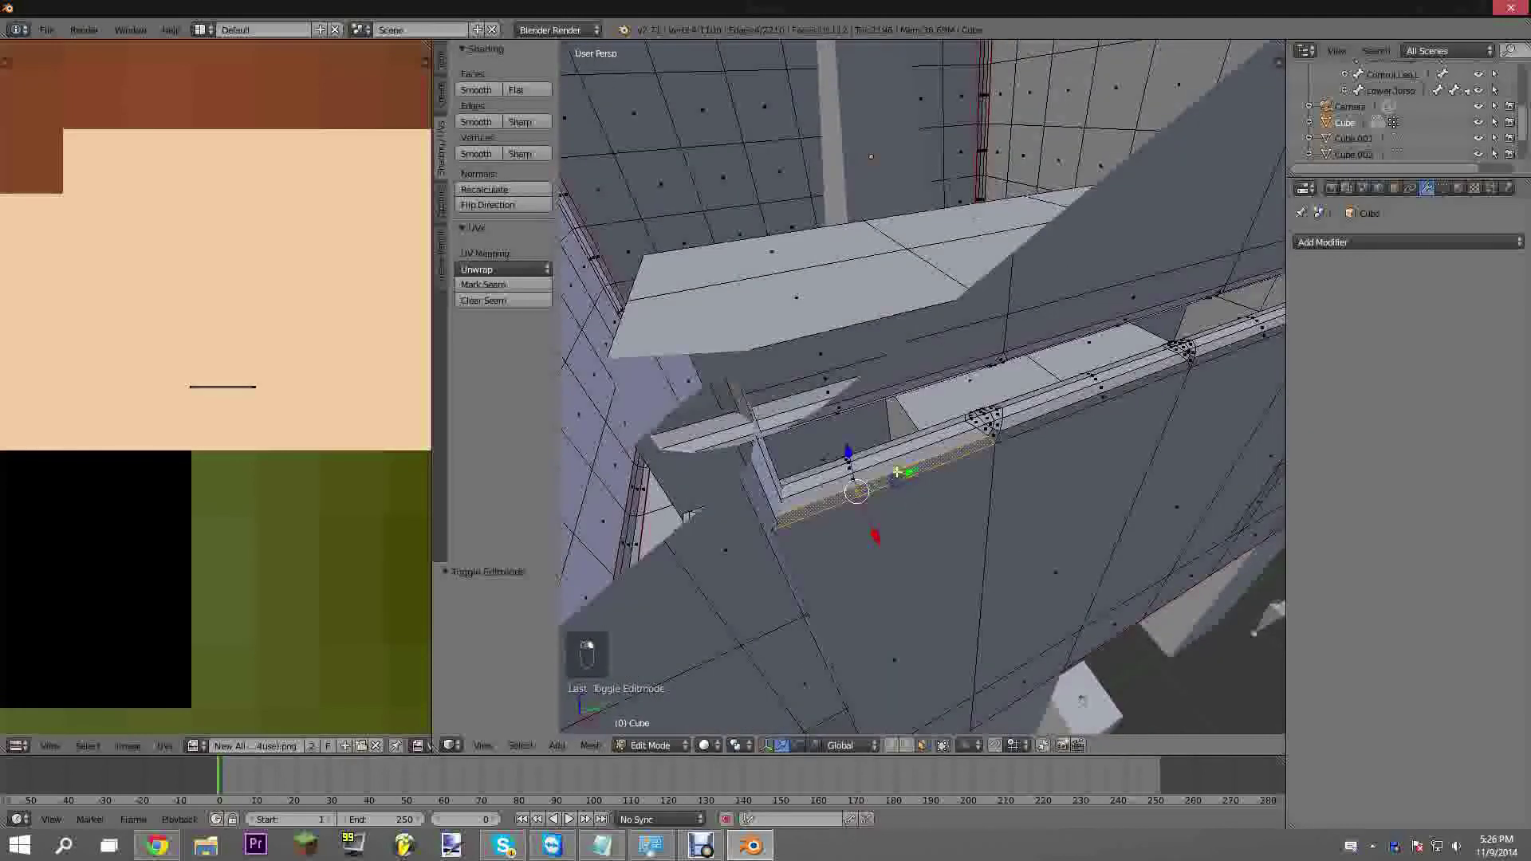
{"action": "right_click", "coordinate": [895, 470], "text": "shift"}
{"action": "right_click", "coordinate": [879, 449], "text": "shift"}
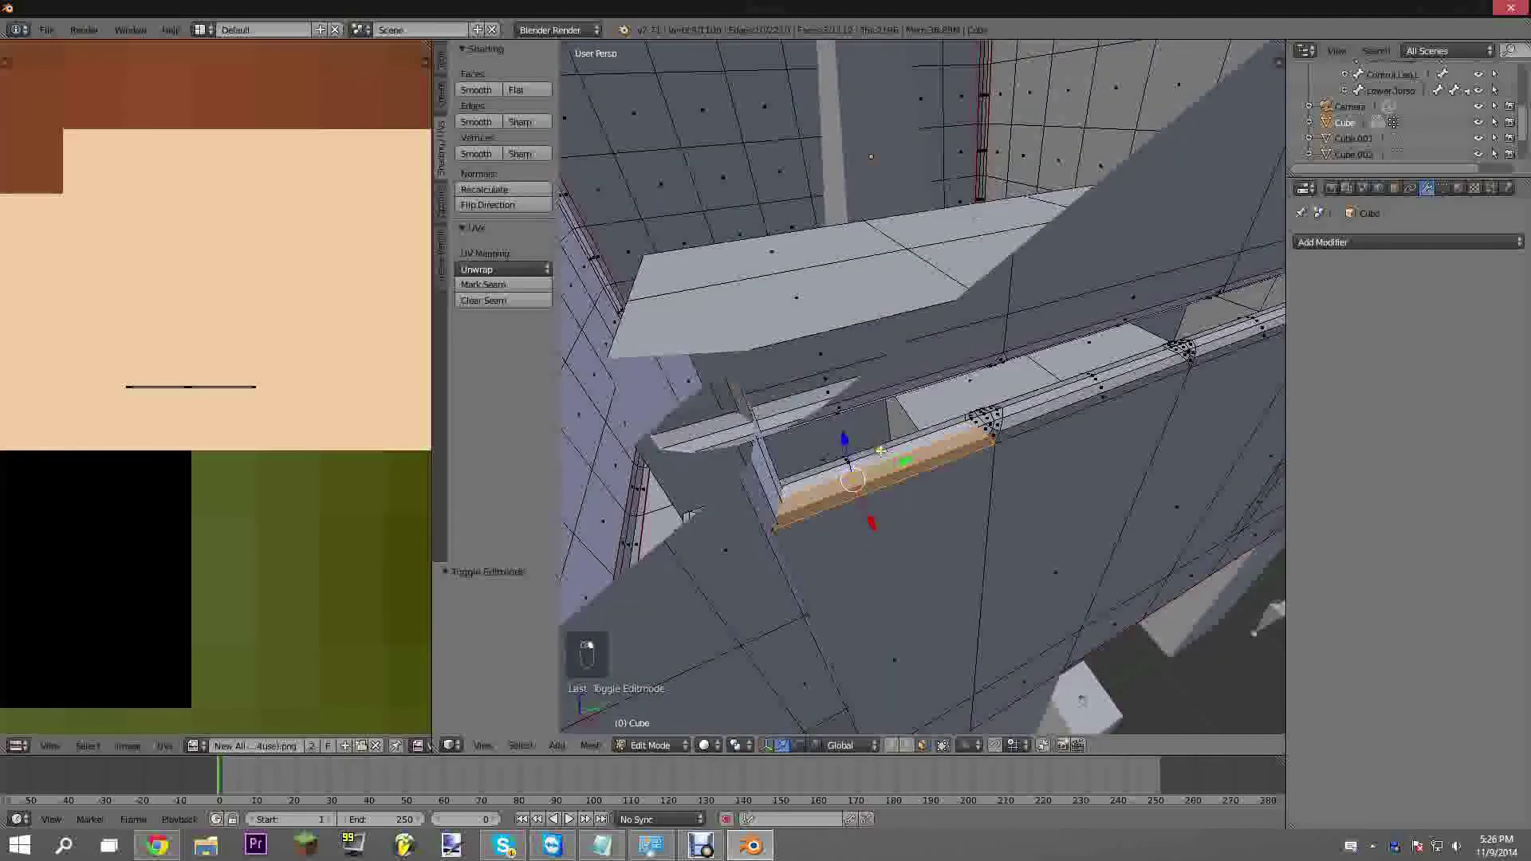
{"action": "right_click", "coordinate": [882, 452], "text": "shift"}
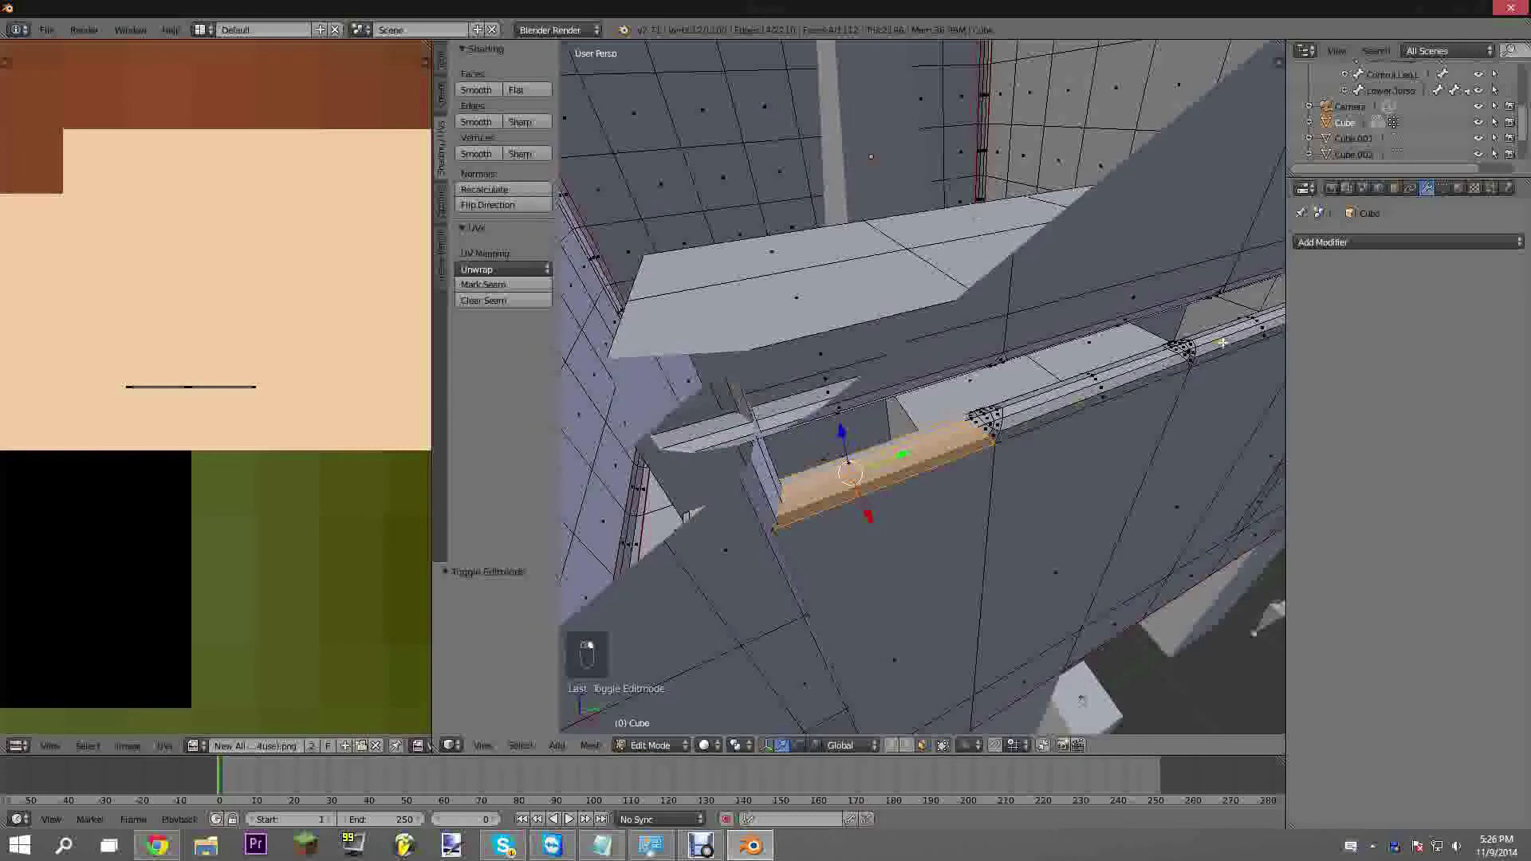
Add the bevel faces of the lower lip's second segment to the selection and create a vertex group named Bottom Lip
{"action": "left_click", "coordinate": [1441, 189]}
{"action": "scroll", "coordinate": [1043, 384], "scroll_direction": "down", "scroll_amount": 6}
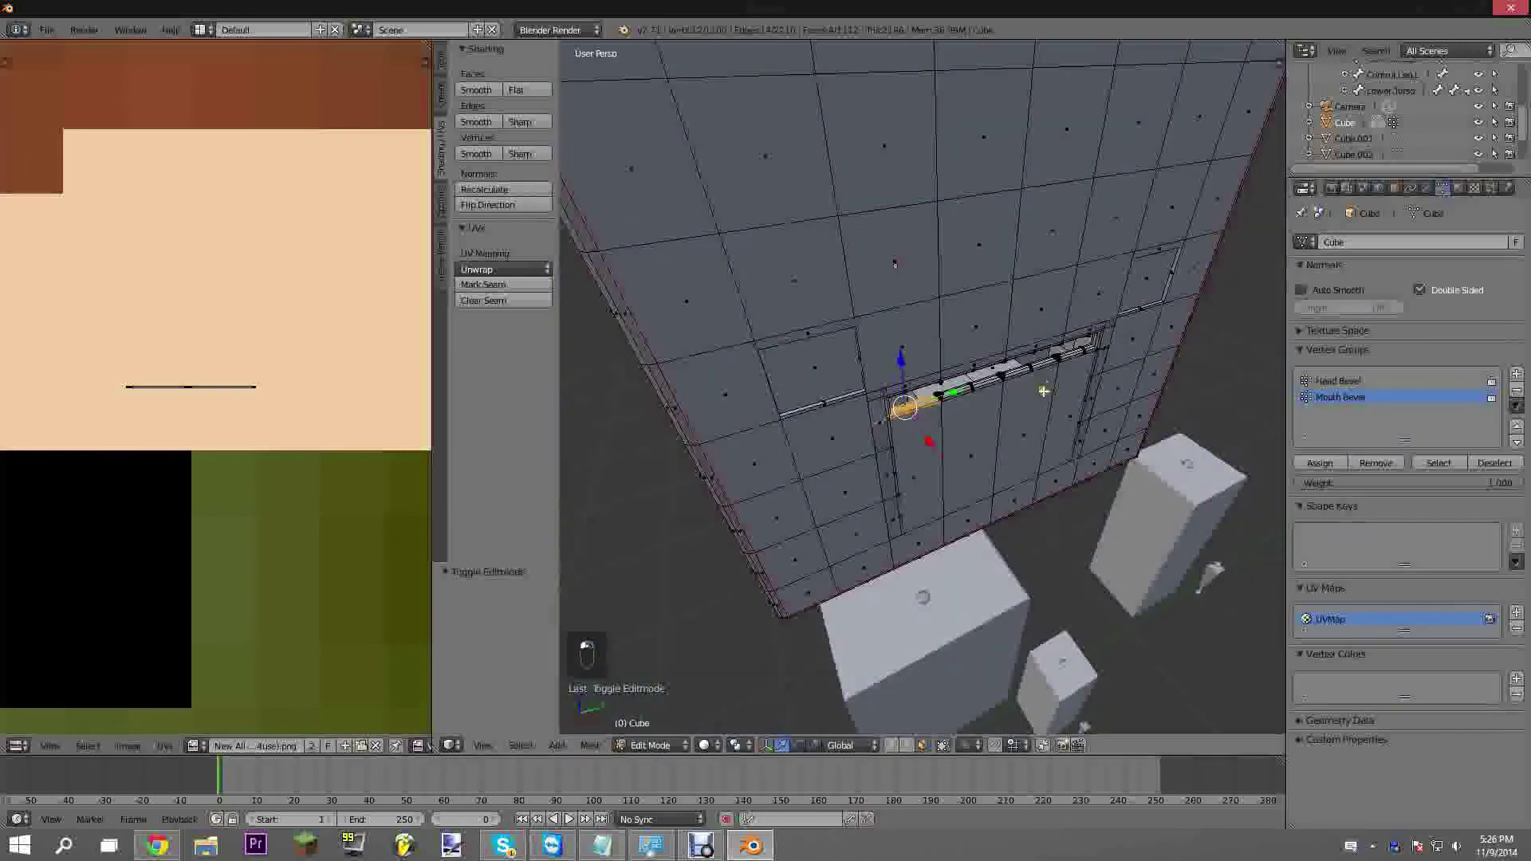
{"action": "middle_click_drag", "start_coordinate": [1043, 384], "coordinate": [1078, 415]}
{"action": "scroll", "coordinate": [1073, 407], "scroll_direction": "up", "scroll_amount": 4}
{"action": "scroll", "coordinate": [1093, 414], "scroll_direction": "down", "scroll_amount": 3}
{"action": "scroll", "coordinate": [987, 390], "scroll_direction": "up", "scroll_amount": 4}
{"action": "scroll", "coordinate": [982, 400], "scroll_direction": "down", "scroll_amount": 2}
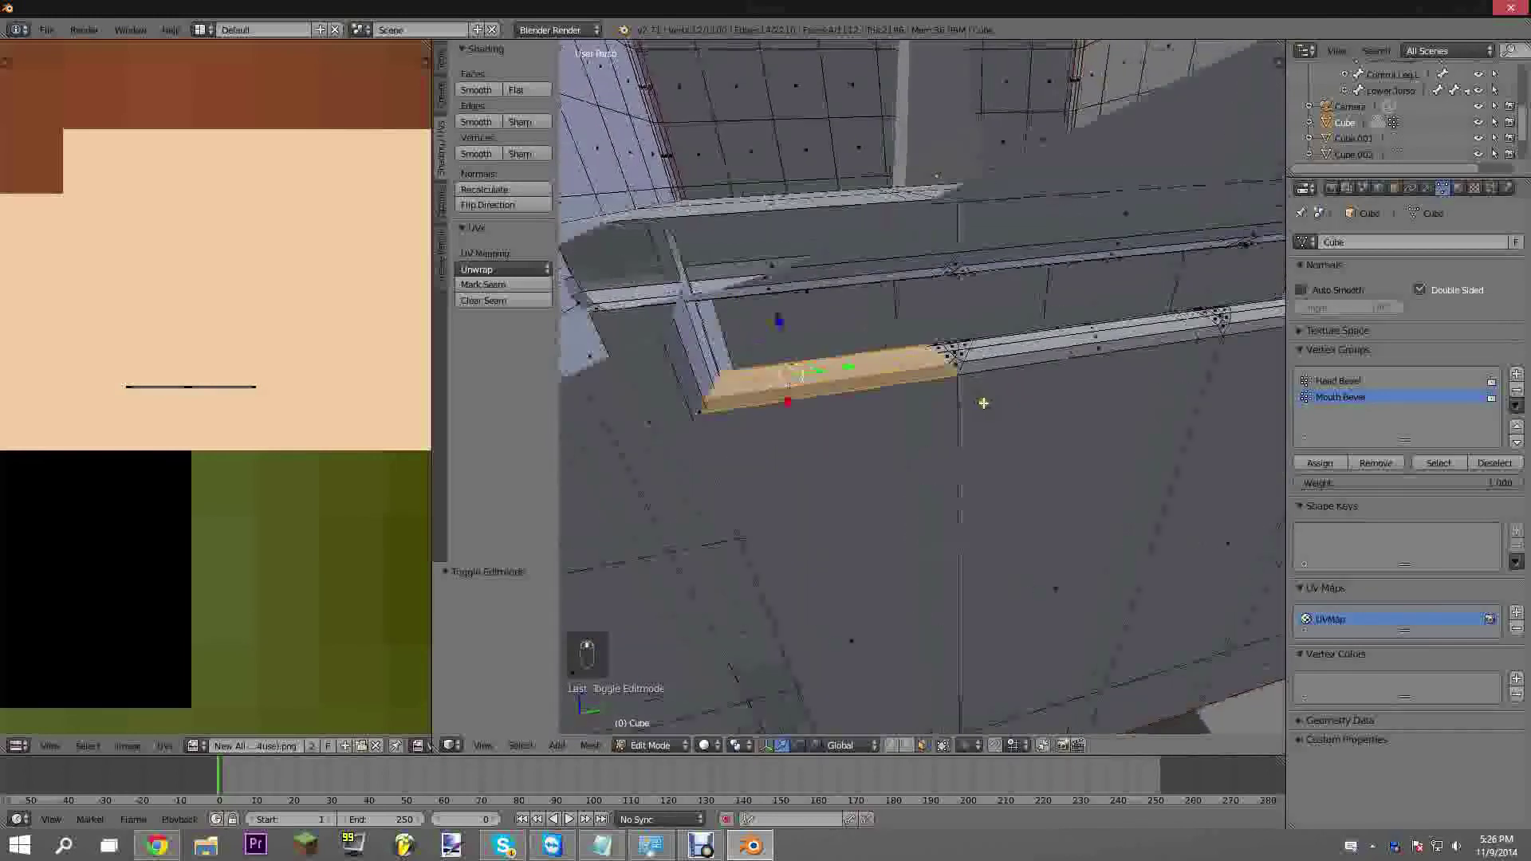
{"action": "middle_click_drag", "start_coordinate": [984, 402], "coordinate": [994, 405]}
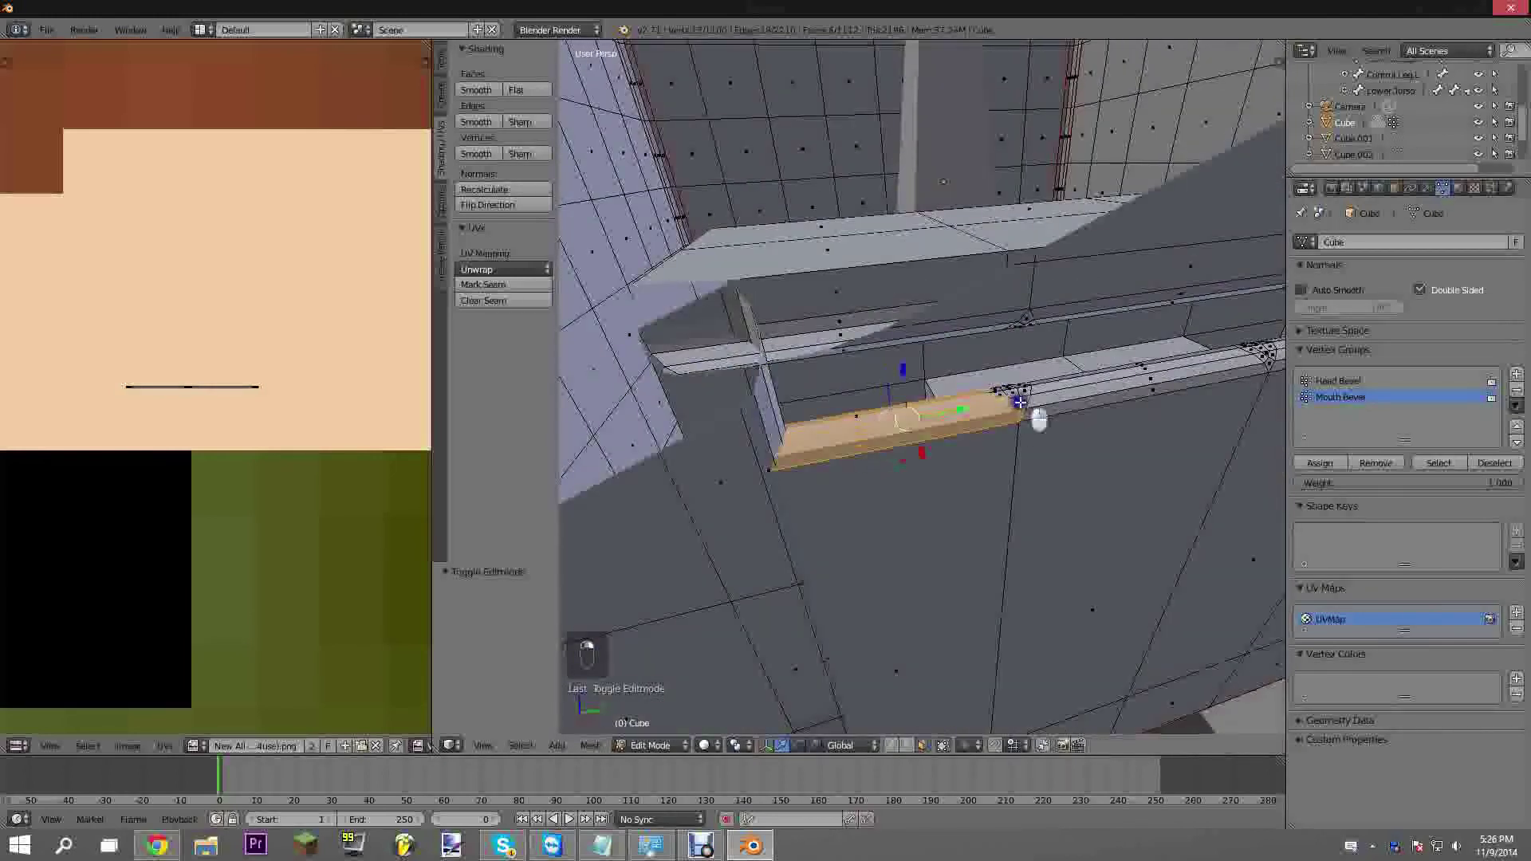
{"action": "right_click", "coordinate": [1070, 385], "text": "shift"}
{"action": "right_click", "coordinate": [1076, 404], "text": "shift"}
{"action": "right_click", "coordinate": [1081, 395], "text": "shift"}
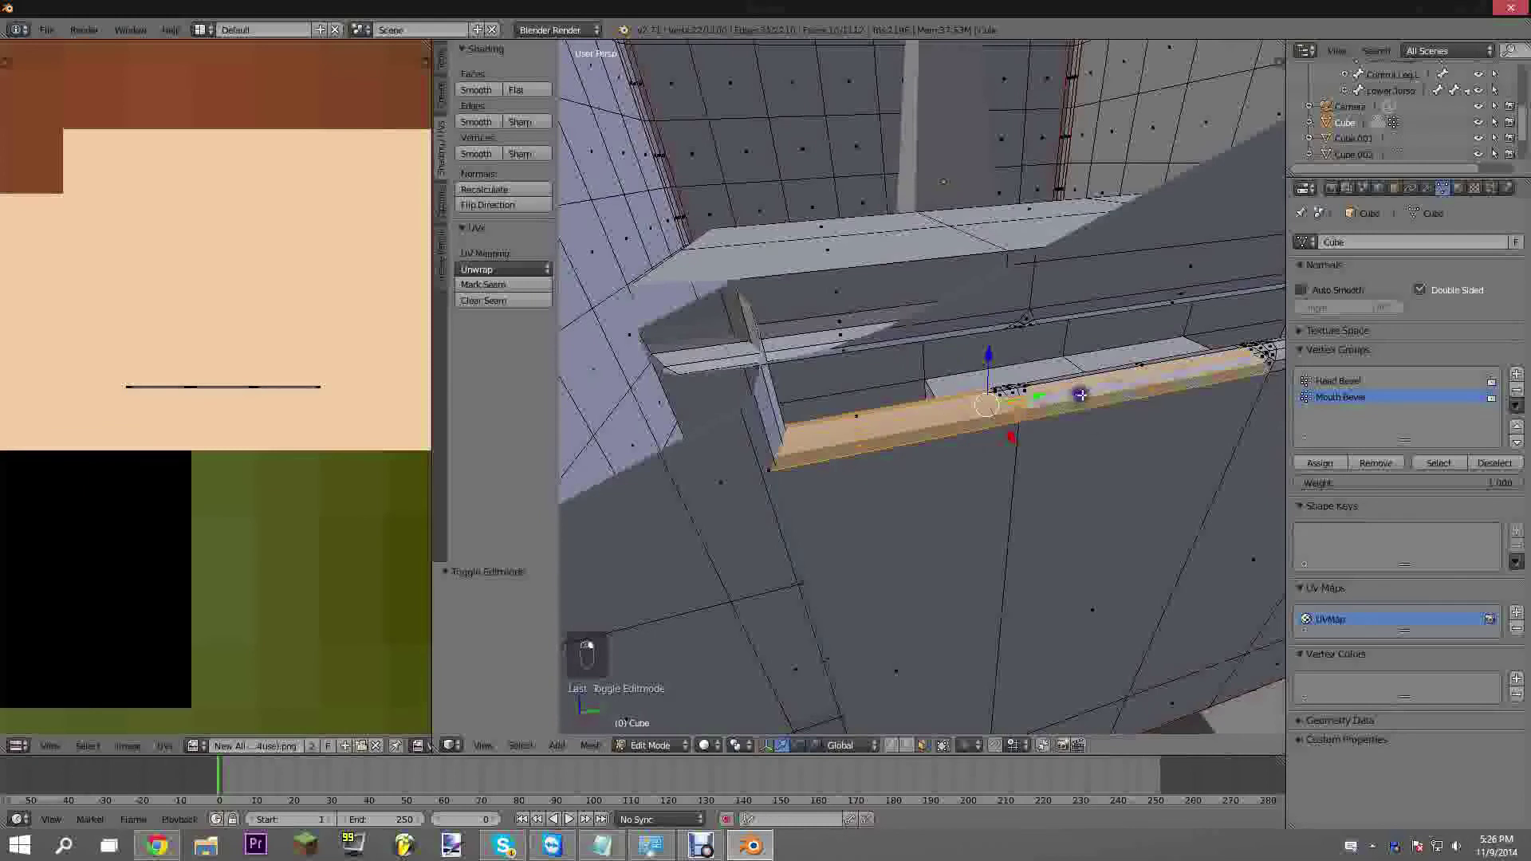
{"action": "left_click", "coordinate": [1515, 375]}
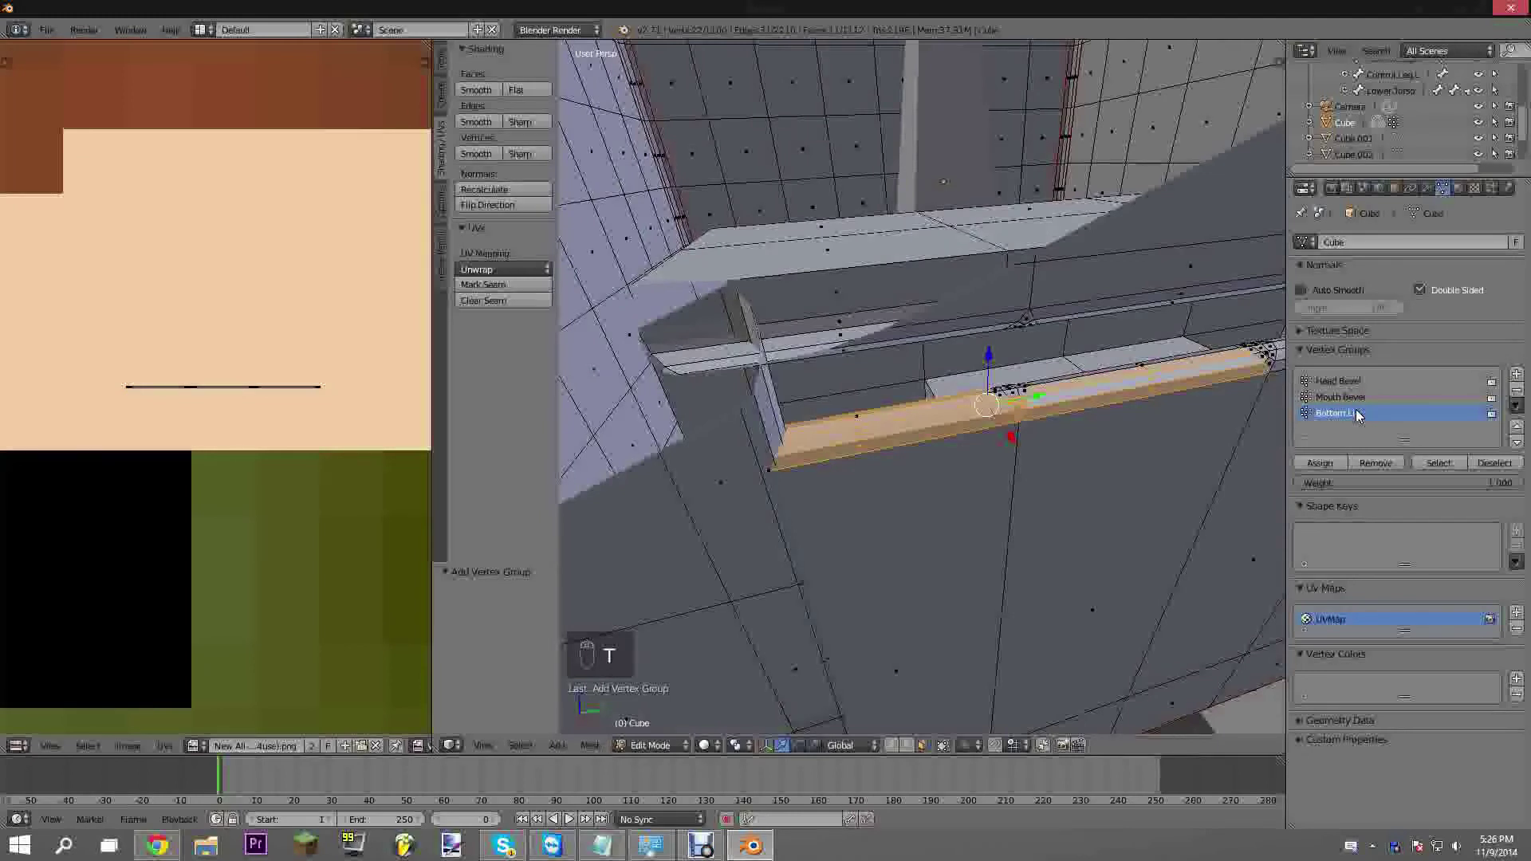
Replace the current selection with a single bevel face on the middle part of the lower lip
{"action": "middle_click_drag", "start_coordinate": [1016, 417], "coordinate": [840, 402]}
{"action": "scroll", "coordinate": [960, 421], "scroll_direction": "down", "scroll_amount": 6}
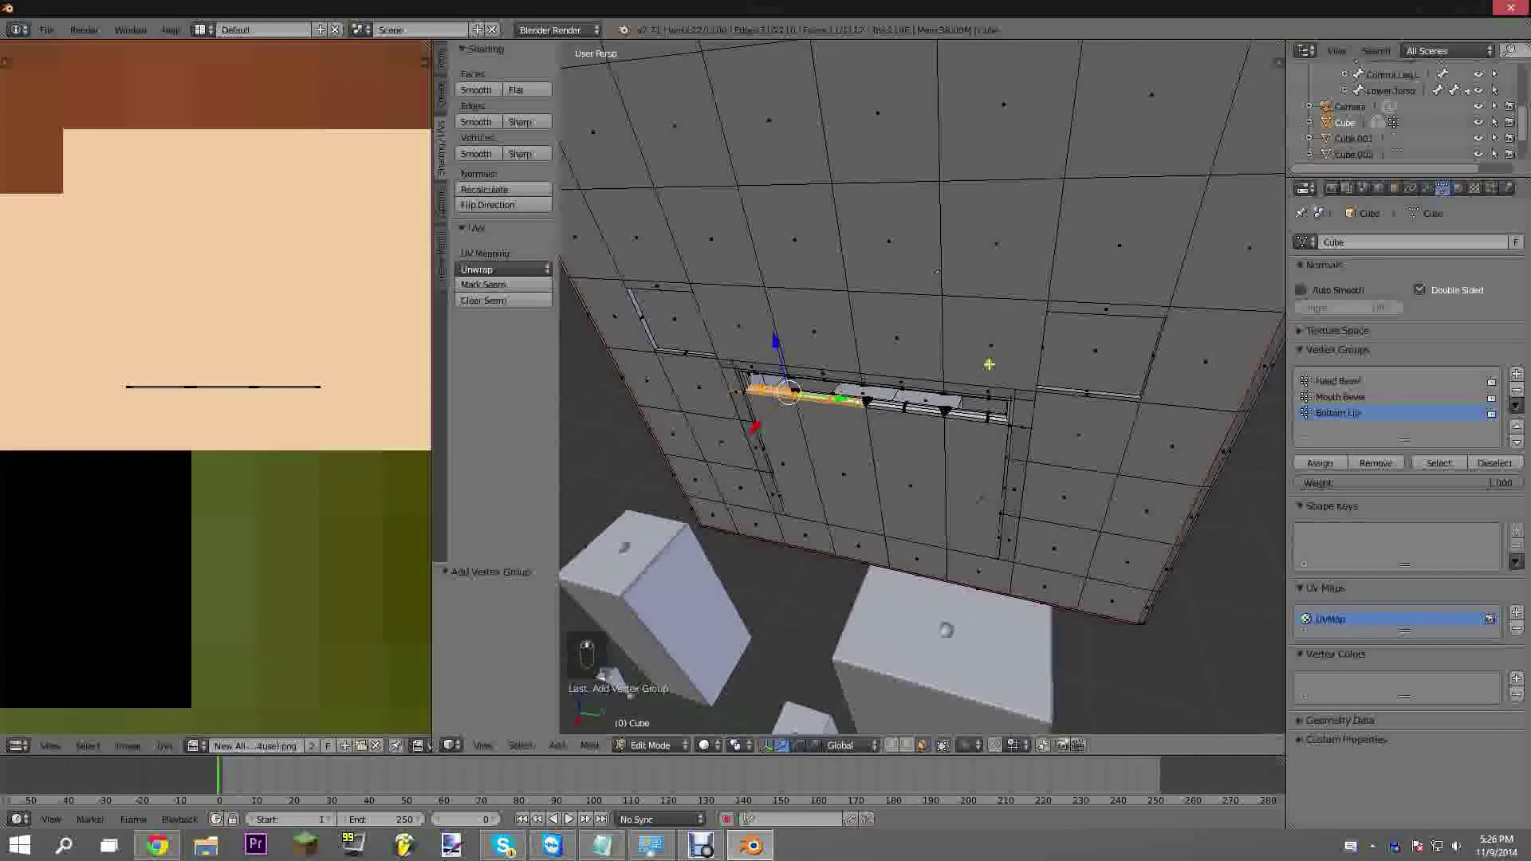
{"action": "middle_click_drag", "start_coordinate": [1008, 408], "coordinate": [984, 495]}
{"action": "scroll", "coordinate": [1007, 469], "scroll_direction": "up", "scroll_amount": 3}
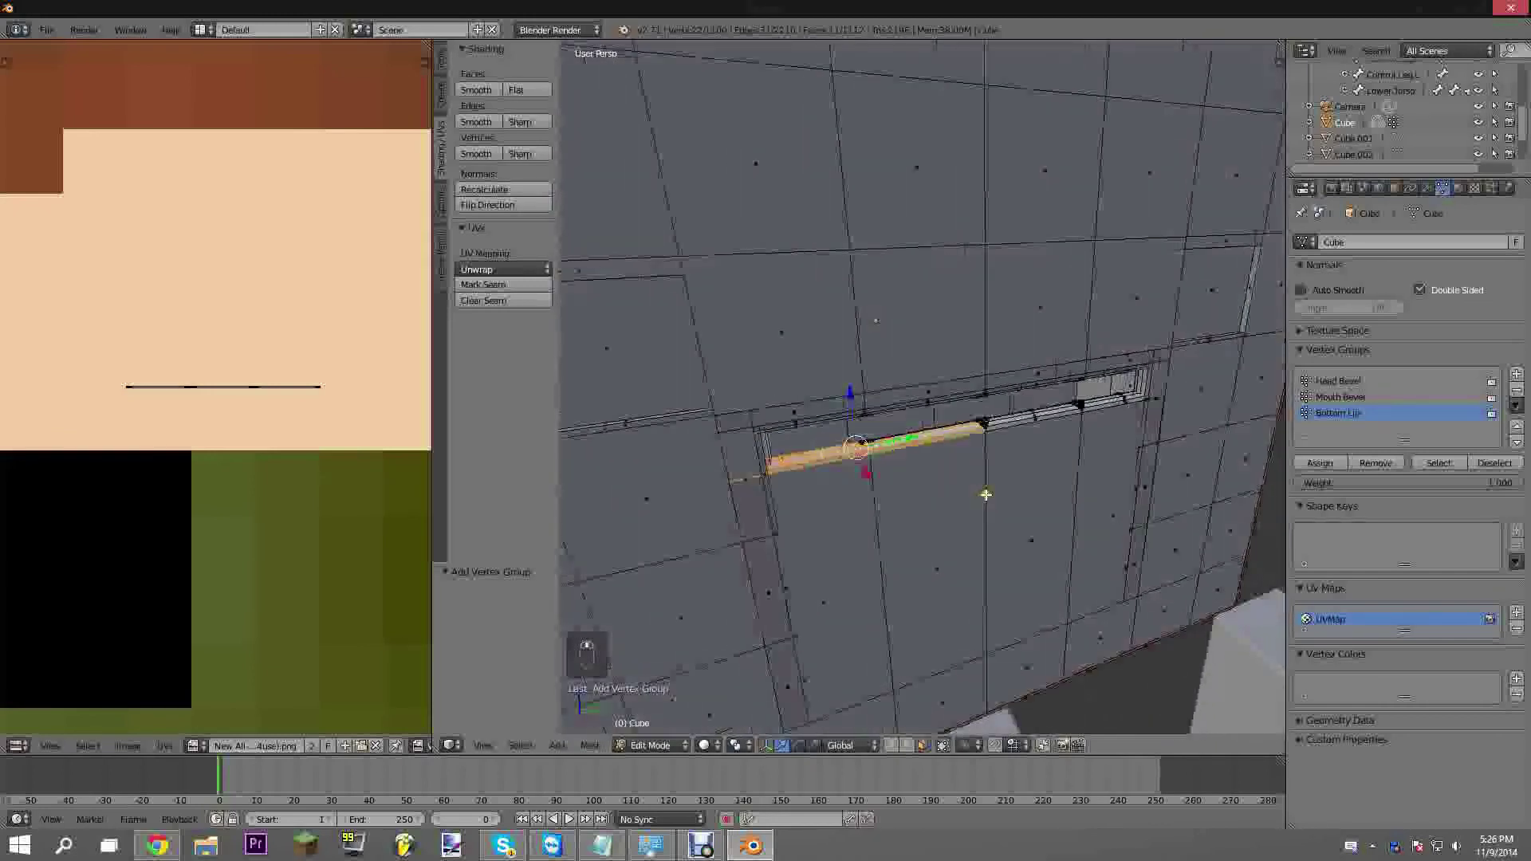
{"action": "scroll", "coordinate": [917, 450], "scroll_direction": "up", "scroll_amount": 5}
{"action": "right_click", "coordinate": [901, 476]}
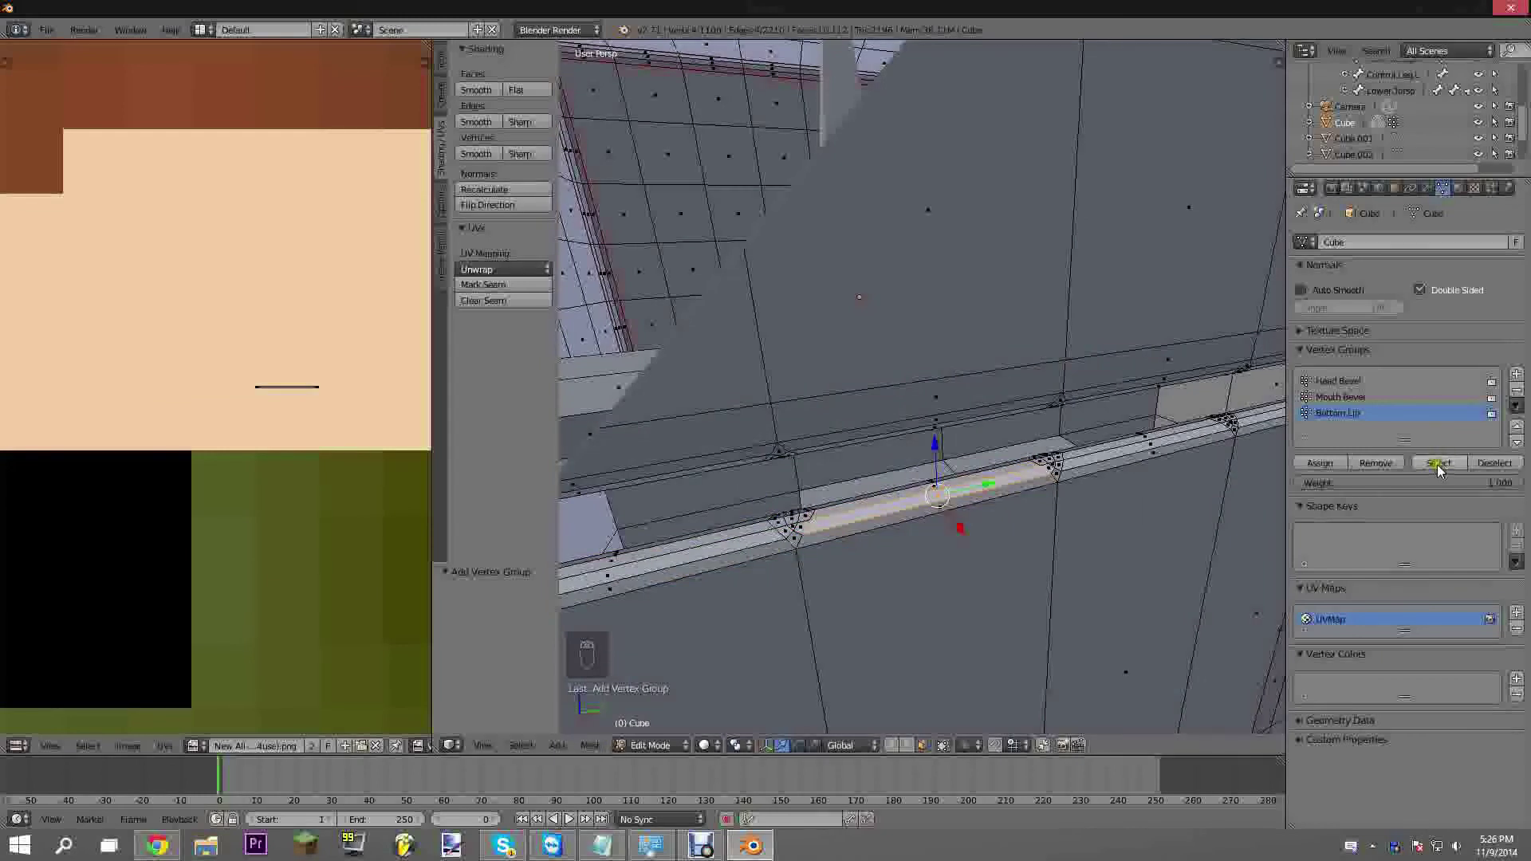
{"action": "scroll", "coordinate": [803, 404], "scroll_direction": "down", "scroll_amount": 6}
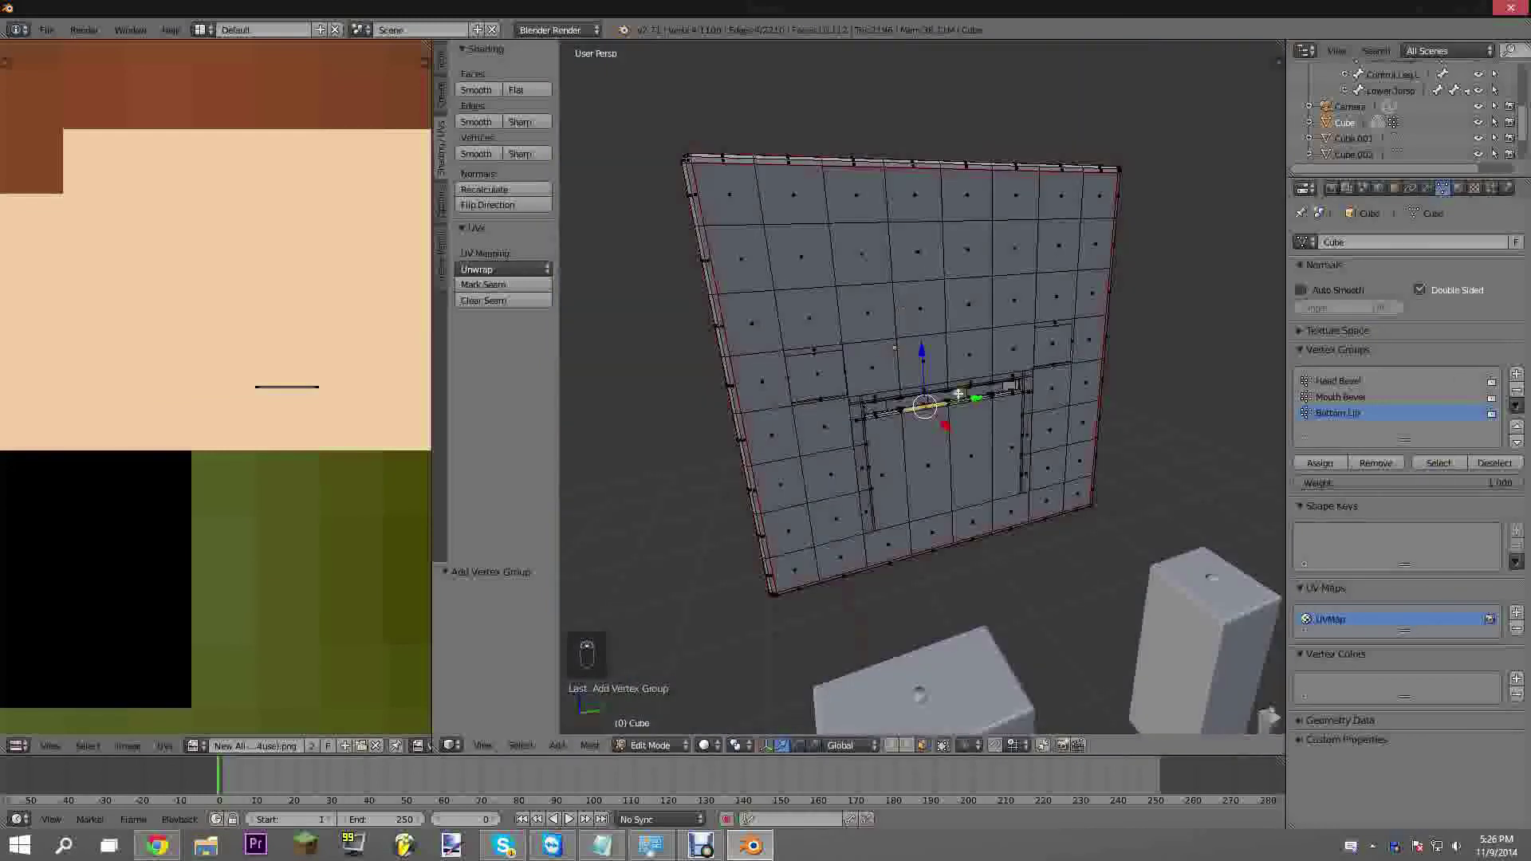
{"action": "scroll", "coordinate": [1007, 520], "scroll_direction": "up", "scroll_amount": 5}
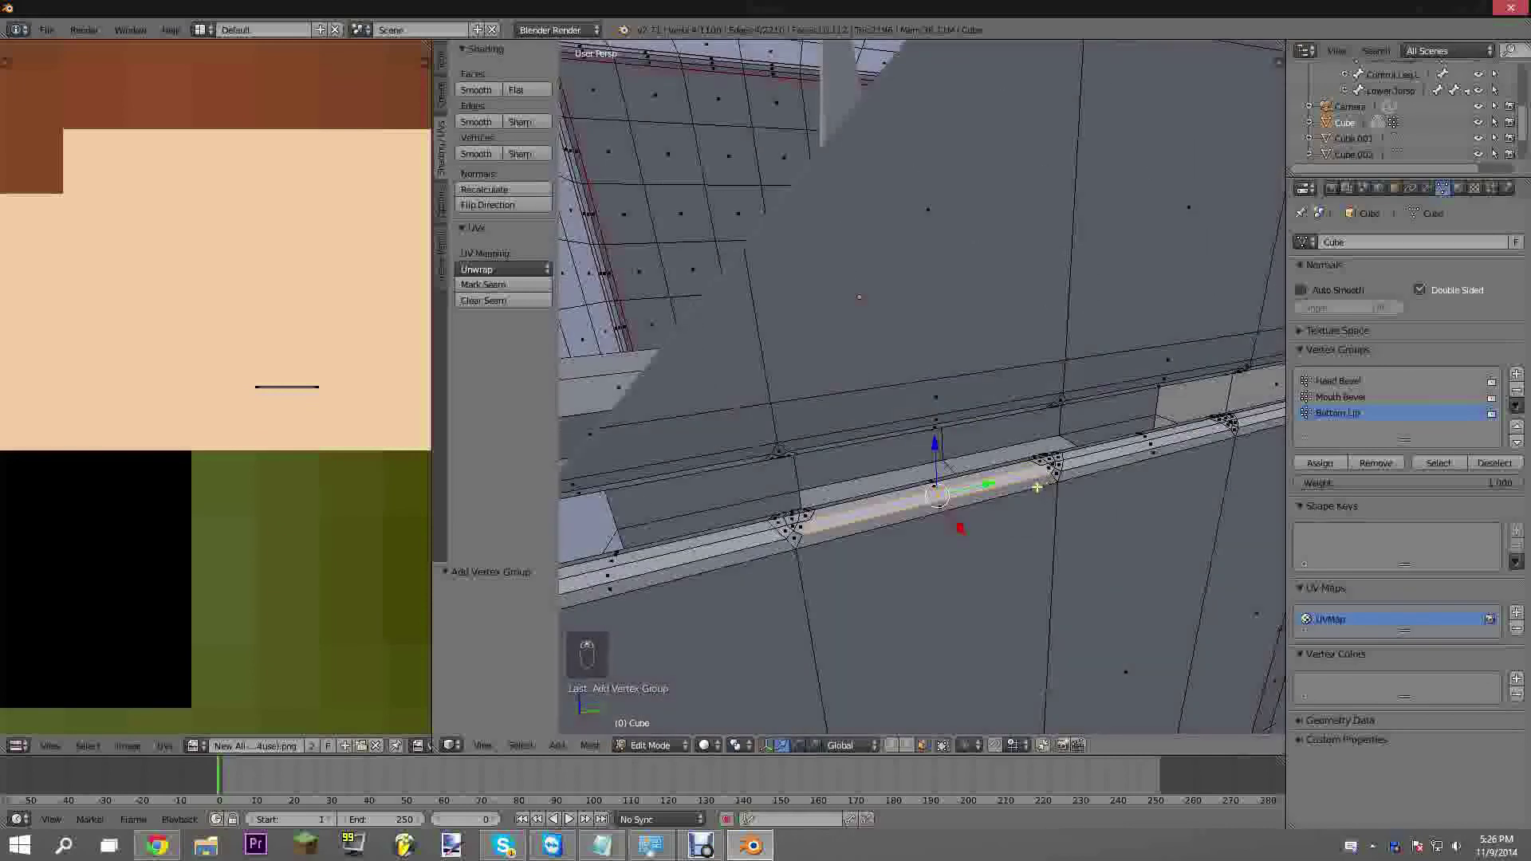
Select the bevel faces along the remaining segments of the lower lip on the head
{"action": "right_click", "coordinate": [1036, 487]}
{"action": "right_click", "coordinate": [1042, 479], "text": "shift"}
{"action": "right_click", "coordinate": [1041, 477], "text": "shift"}
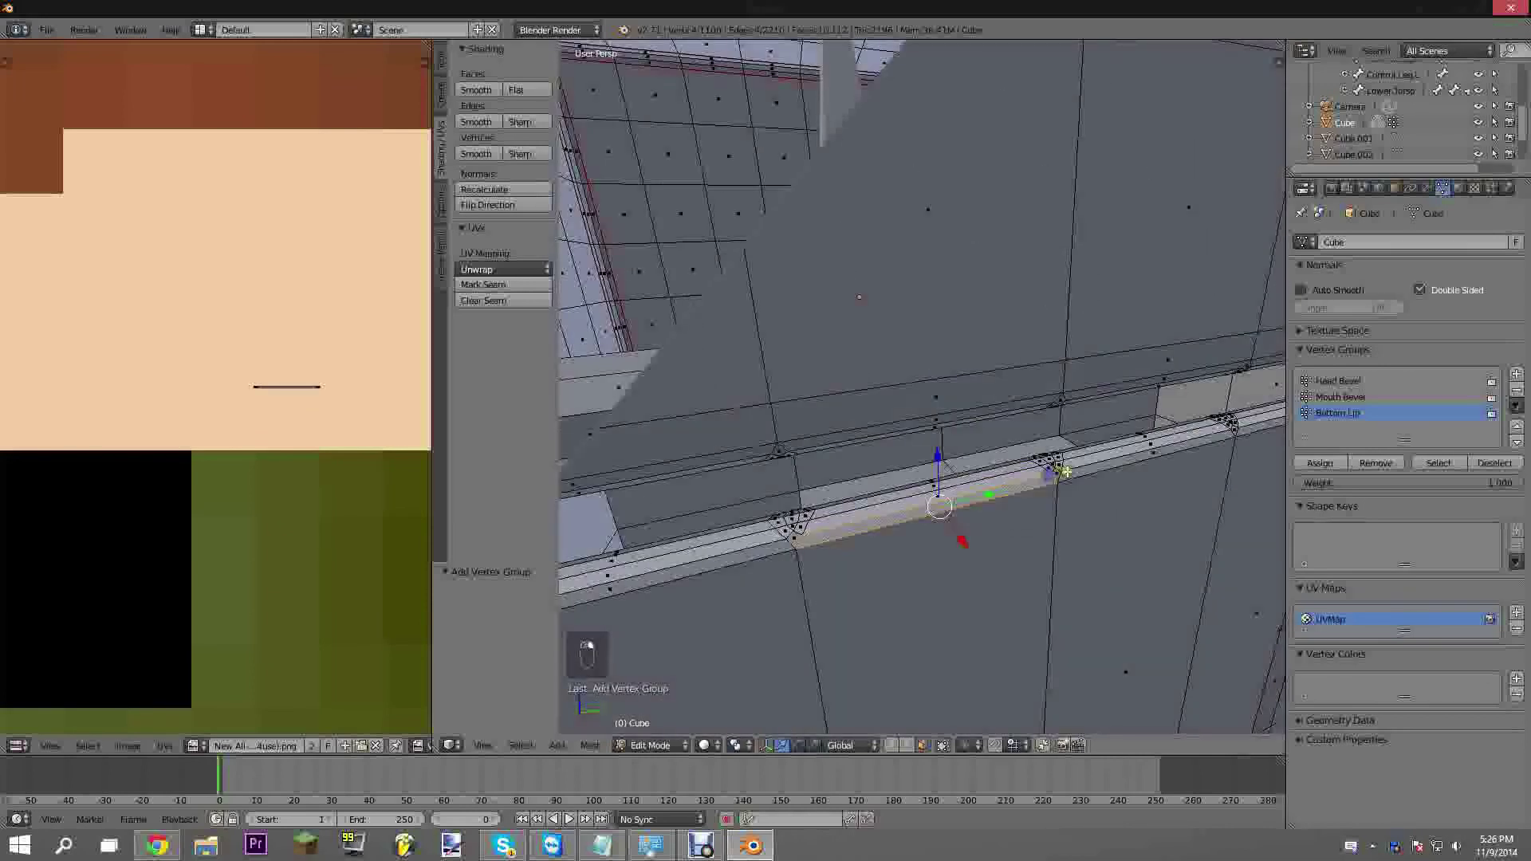
{"action": "right_click", "coordinate": [1065, 472], "text": "shift"}
{"action": "right_click", "coordinate": [1051, 474], "text": "shift"}
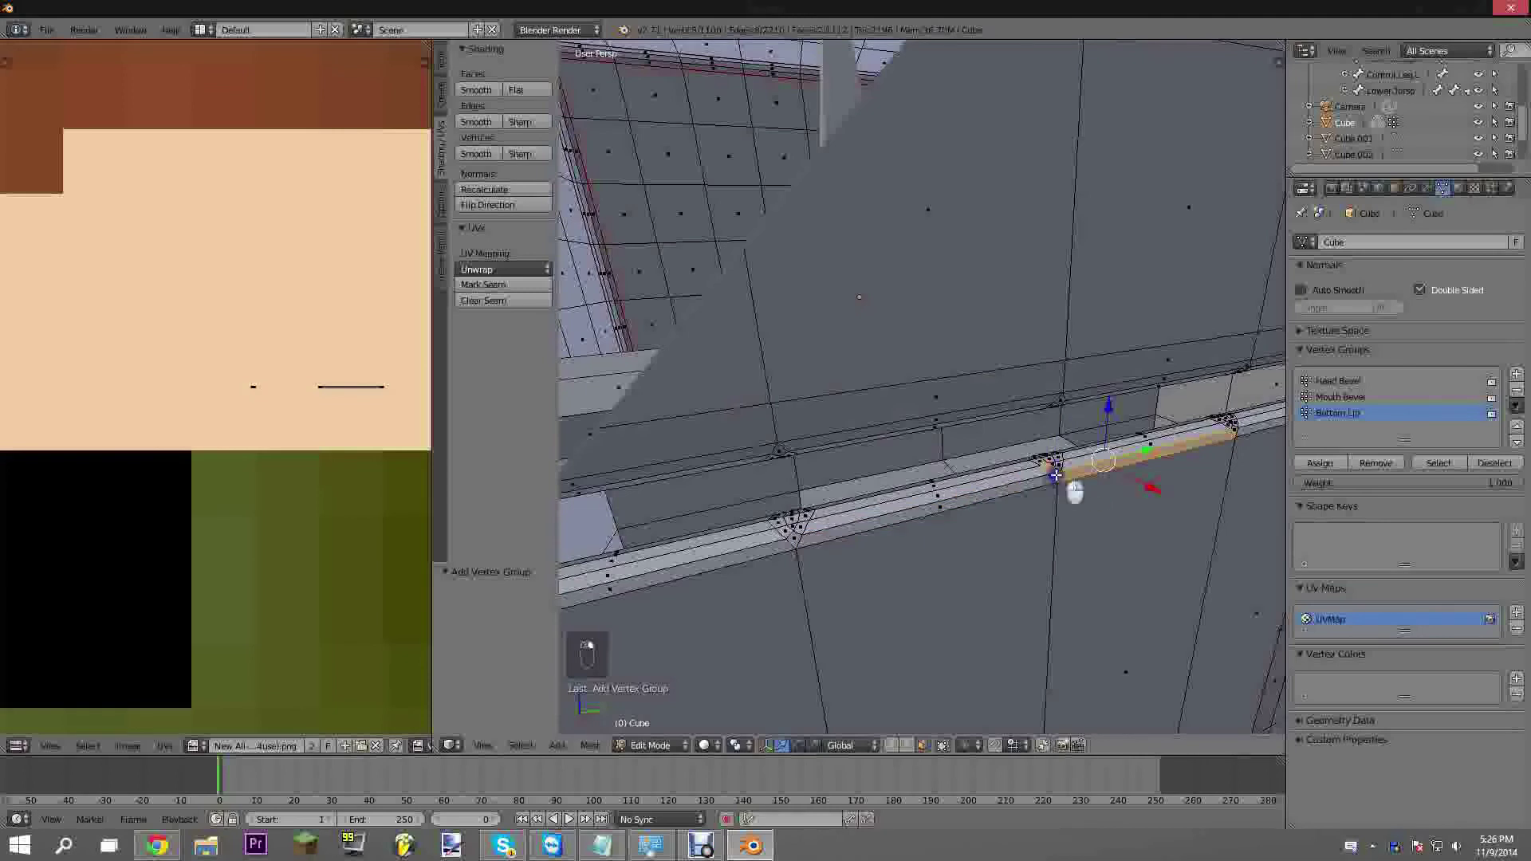
{"action": "right_click", "coordinate": [1056, 473]}
{"action": "right_click", "coordinate": [1067, 465]}
{"action": "left_click", "coordinate": [701, 846]}
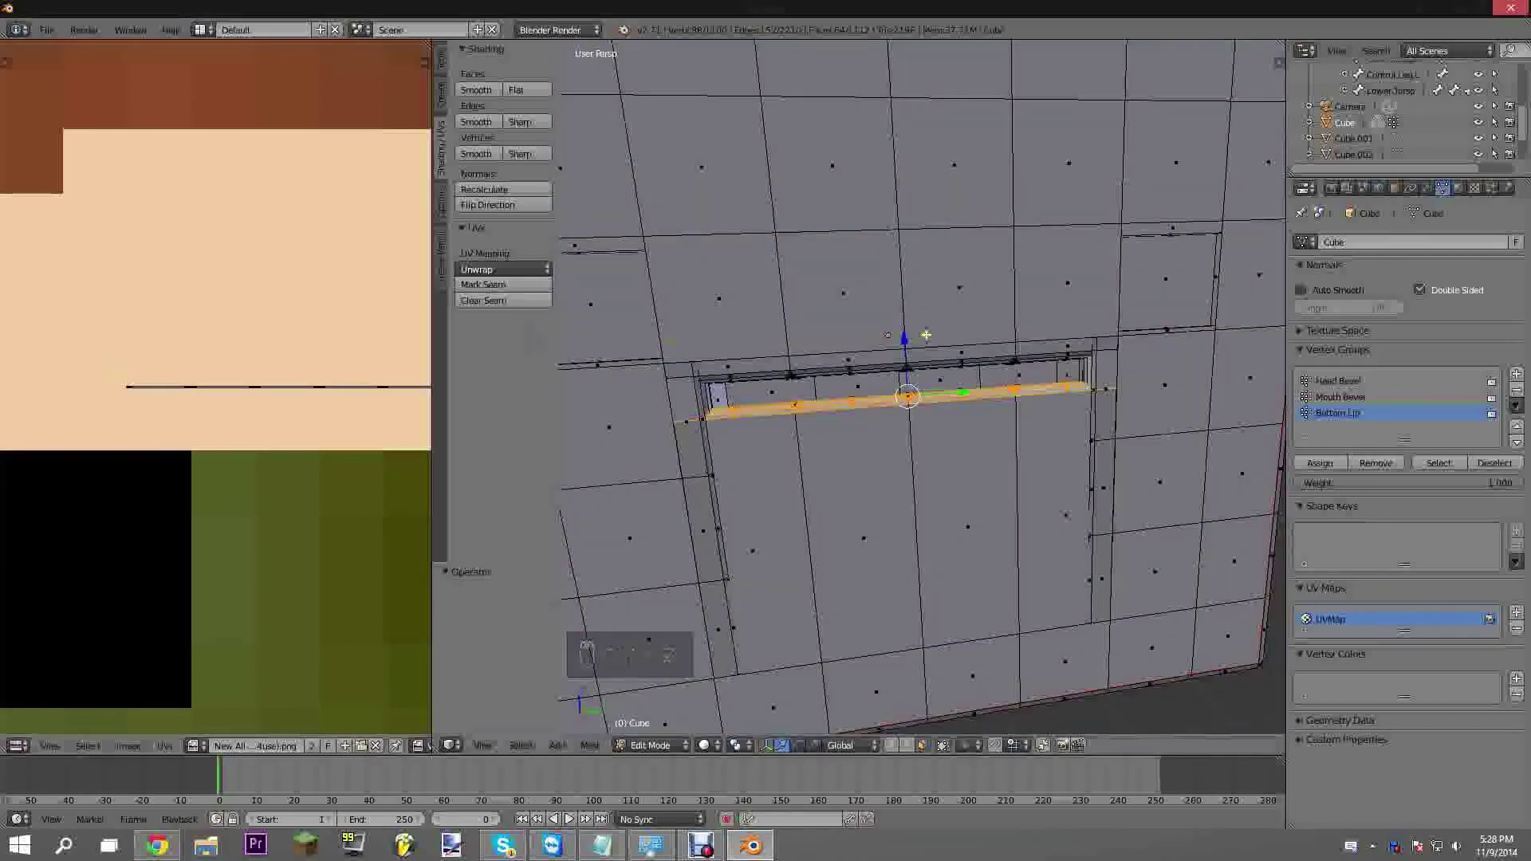
Try moving the selected lower lip faces vertically, undo the move and inspect the lip up close
{"action": "middle_click_drag", "start_coordinate": [917, 399], "coordinate": [955, 338]}
{"action": "left_click_drag", "start_coordinate": [955, 339], "coordinate": [951, 376]}
{"action": "key", "text": "ctrl+z"}
{"action": "scroll", "coordinate": [950, 376], "scroll_direction": "up", "scroll_amount": 6}
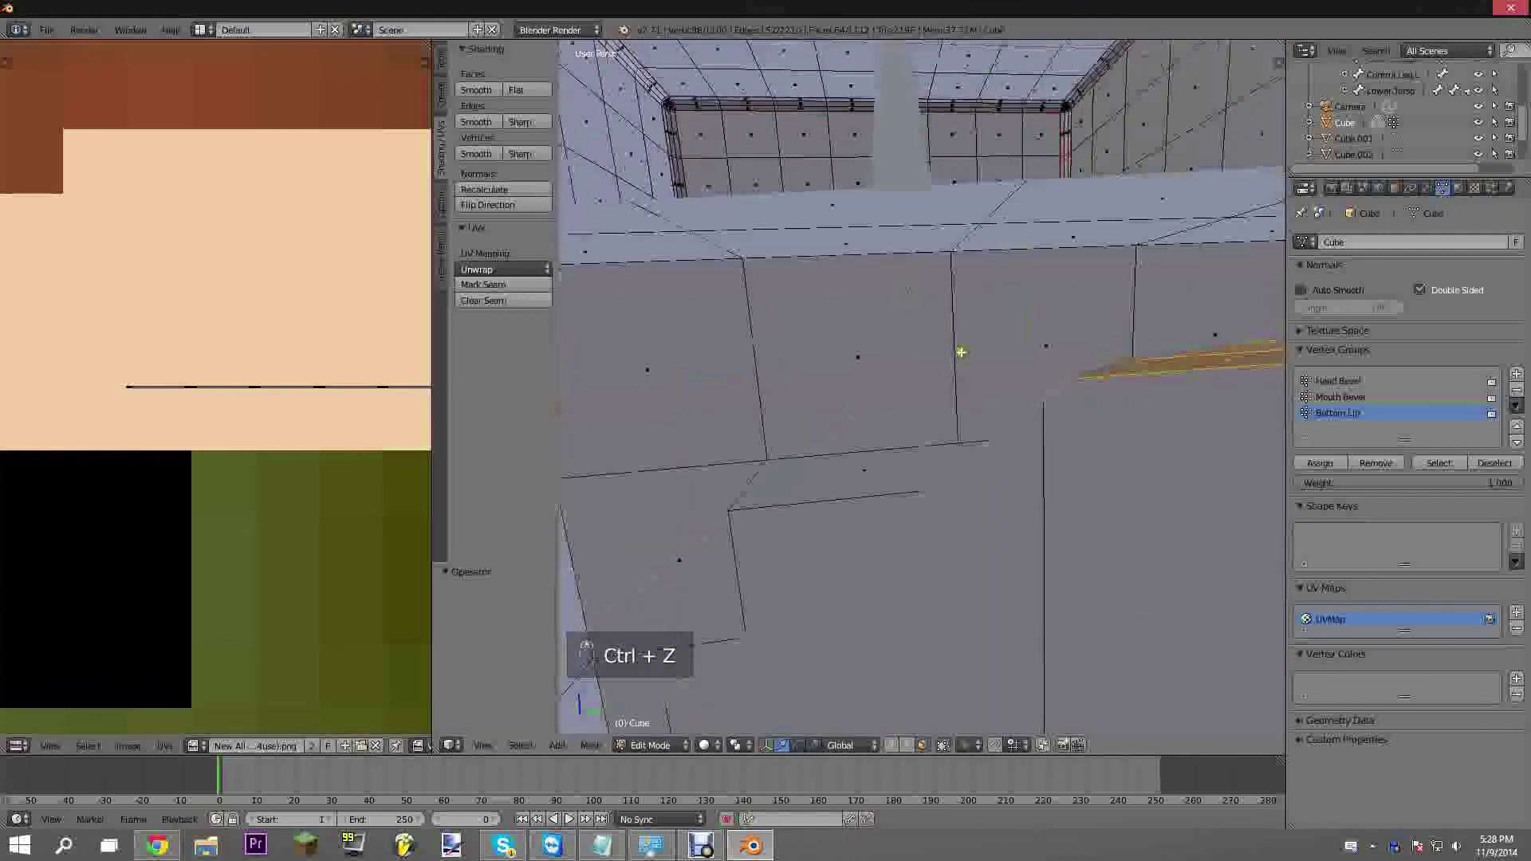
{"action": "scroll", "coordinate": [961, 352], "scroll_direction": "down", "scroll_amount": 1}
{"action": "middle_click_drag", "start_coordinate": [959, 359], "coordinate": [974, 374]}
{"action": "scroll", "coordinate": [1098, 415], "scroll_direction": "down", "scroll_amount": 2}
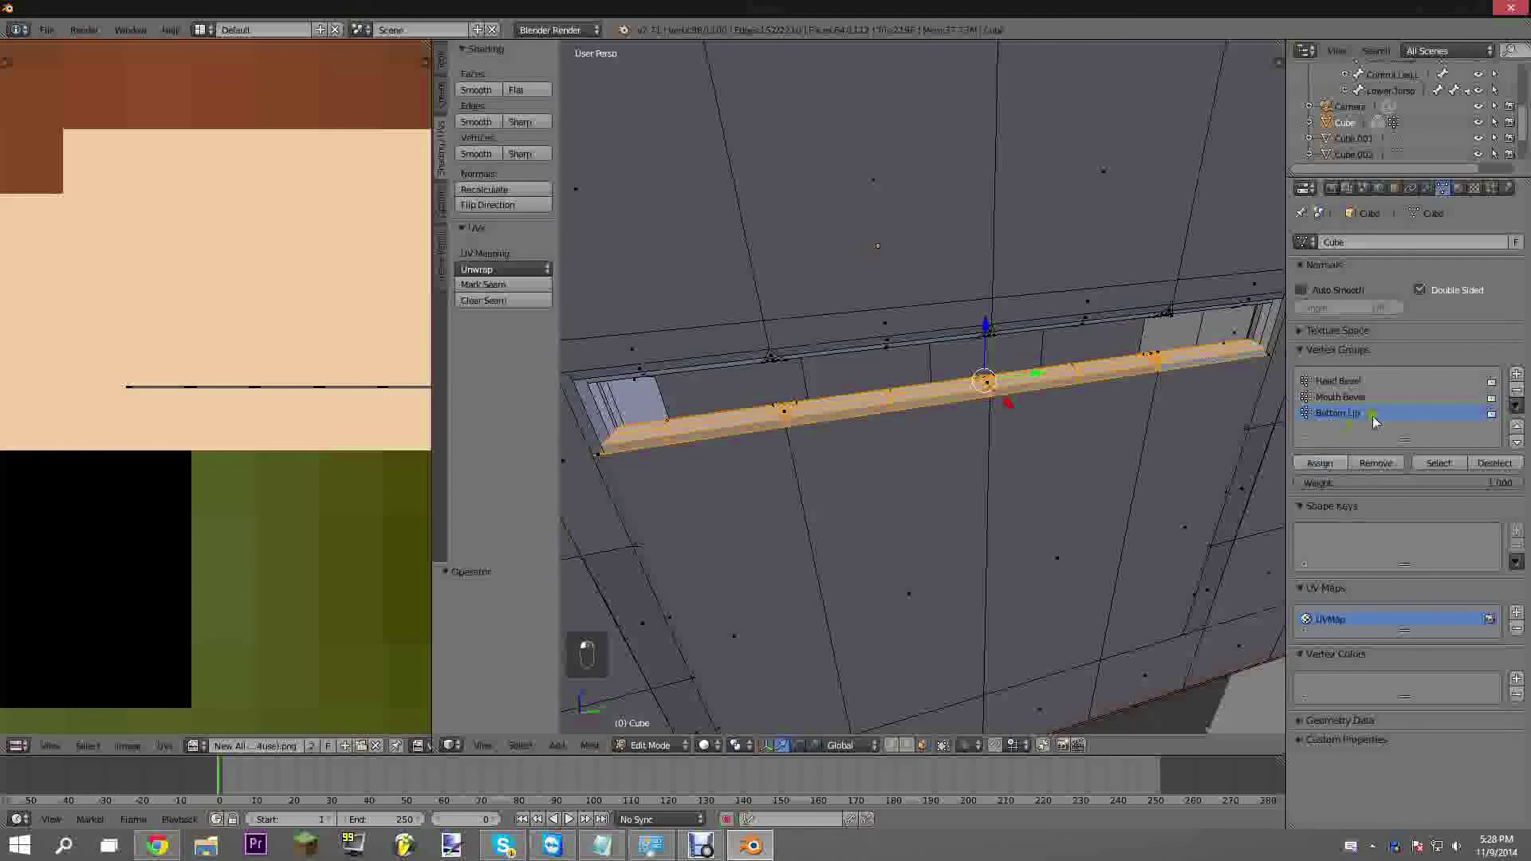
{"action": "middle_click_drag", "start_coordinate": [1024, 397], "coordinate": [1030, 400]}
Select one bevel face on the lower lip, and reselect the whole lip through the Bottom Lip vertex group
{"action": "right_click", "coordinate": [939, 410]}
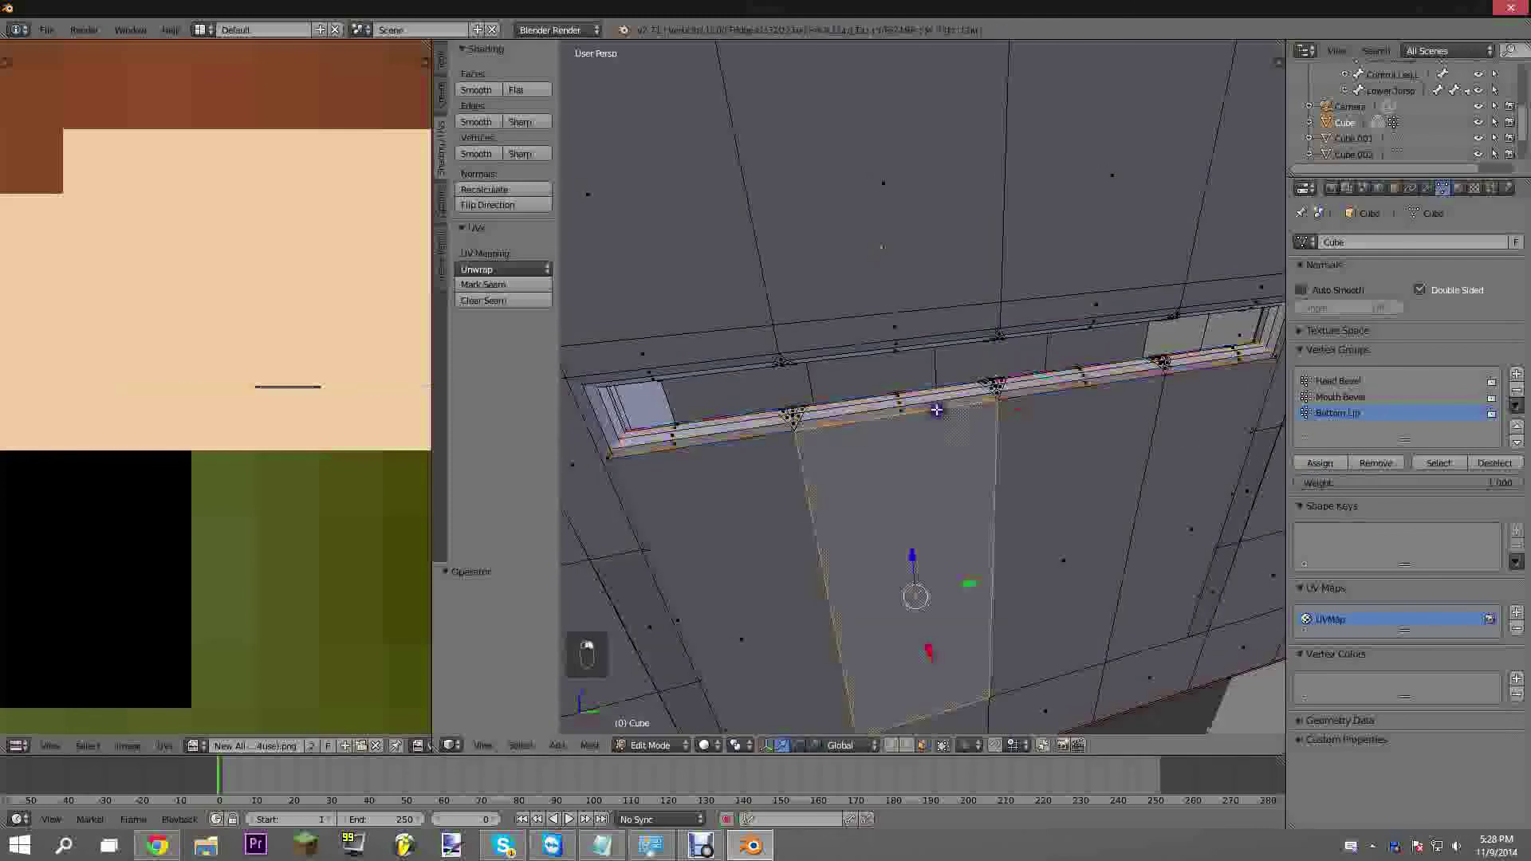
{"action": "right_click", "coordinate": [931, 403]}
{"action": "scroll", "coordinate": [908, 412], "scroll_direction": "up", "scroll_amount": 5}
{"action": "scroll", "coordinate": [911, 410], "scroll_direction": "down", "scroll_amount": 3}
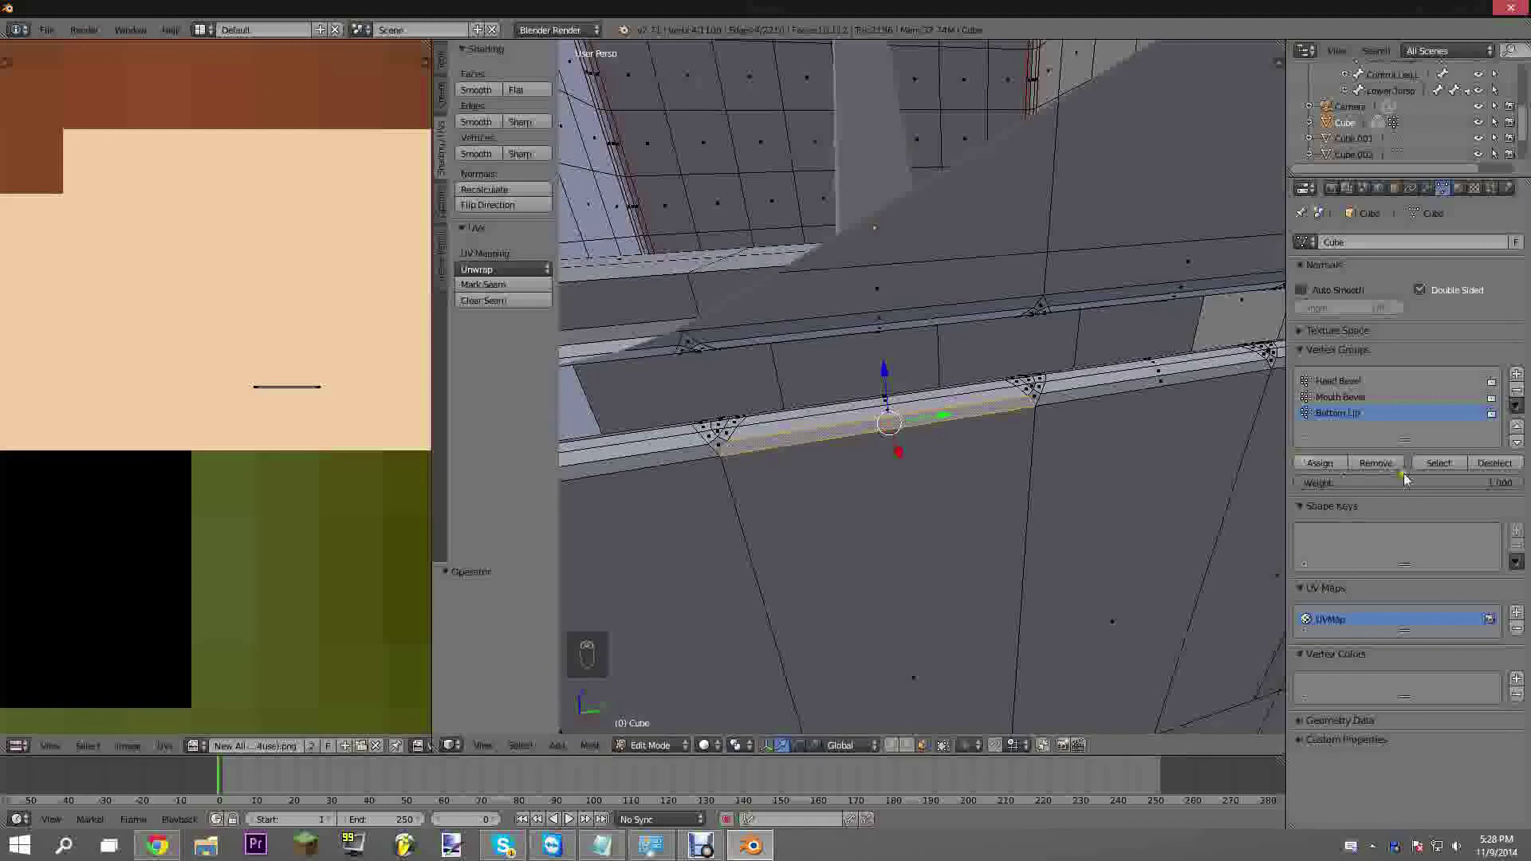
{"action": "left_click", "coordinate": [1442, 469]}
{"action": "scroll", "coordinate": [1000, 416], "scroll_direction": "down", "scroll_amount": 5}
{"action": "middle_click_drag", "start_coordinate": [1000, 416], "coordinate": [970, 347]}
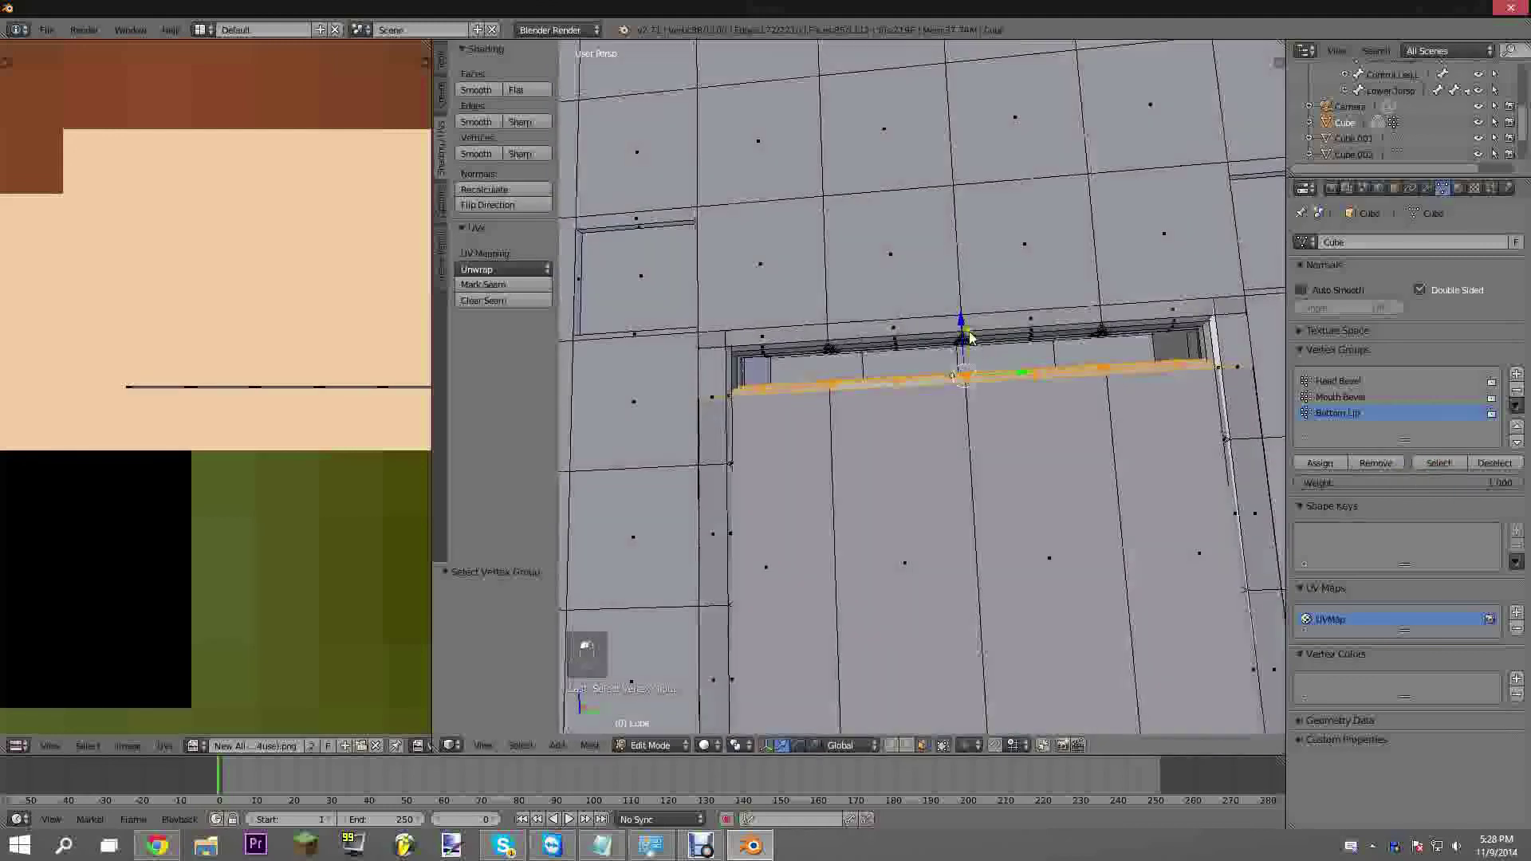
Try moving the Bottom Lip selection freely and cancel the move
{"action": "key", "text": "g"}
{"action": "right_click", "coordinate": [1048, 225]}
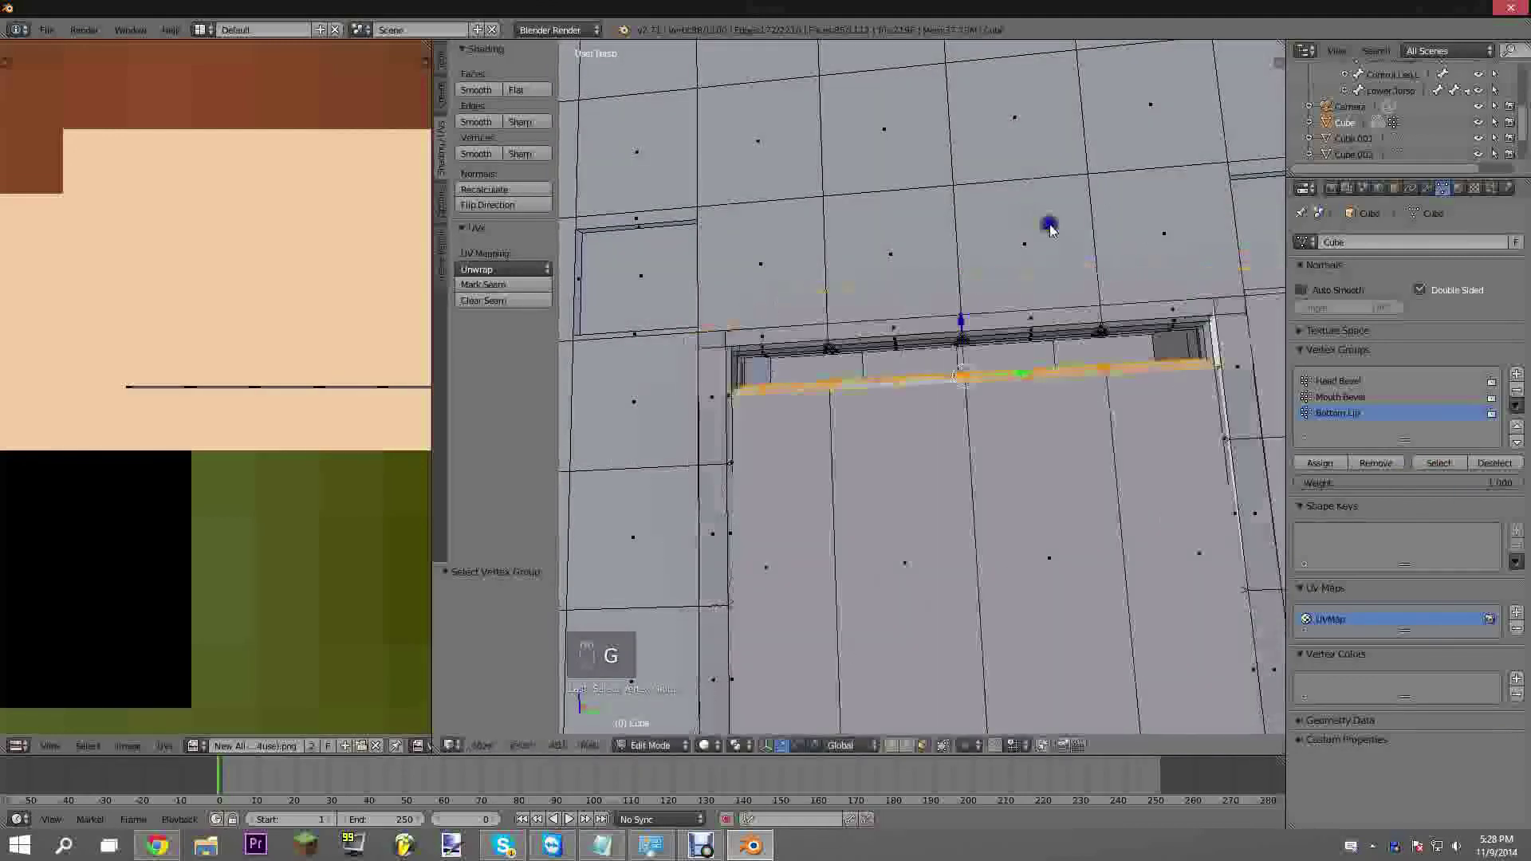
{"action": "mouse_move", "coordinate": [1026, 246]}
{"action": "middle_mouse_down"}
{"action": "mouse_move", "coordinate": [1073, 255]}
{"action": "mouse_move", "coordinate": [1083, 311]}
{"action": "mouse_move", "coordinate": [1097, 303]}
{"action": "mouse_move", "coordinate": [1062, 242]}
{"action": "mouse_move", "coordinate": [1006, 251]}
{"action": "middle_mouse_up"}
{"action": "middle_click_drag", "start_coordinate": [960, 326], "coordinate": [935, 292]}
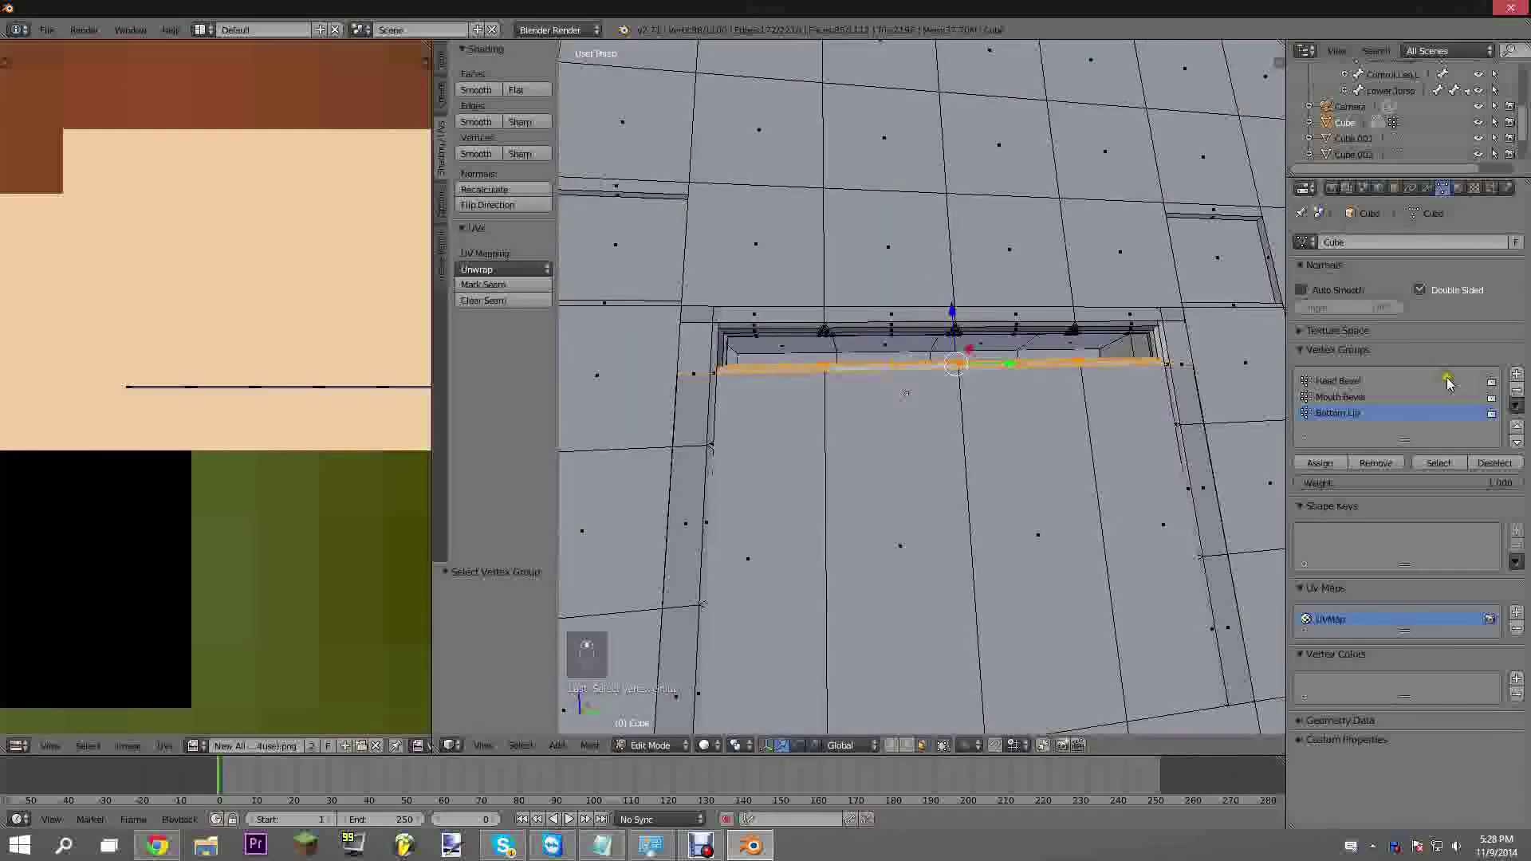
Add three vertex groups named Top Lip, Right Lip and Left Lip to the head
{"action": "left_click", "coordinate": [1516, 374]}
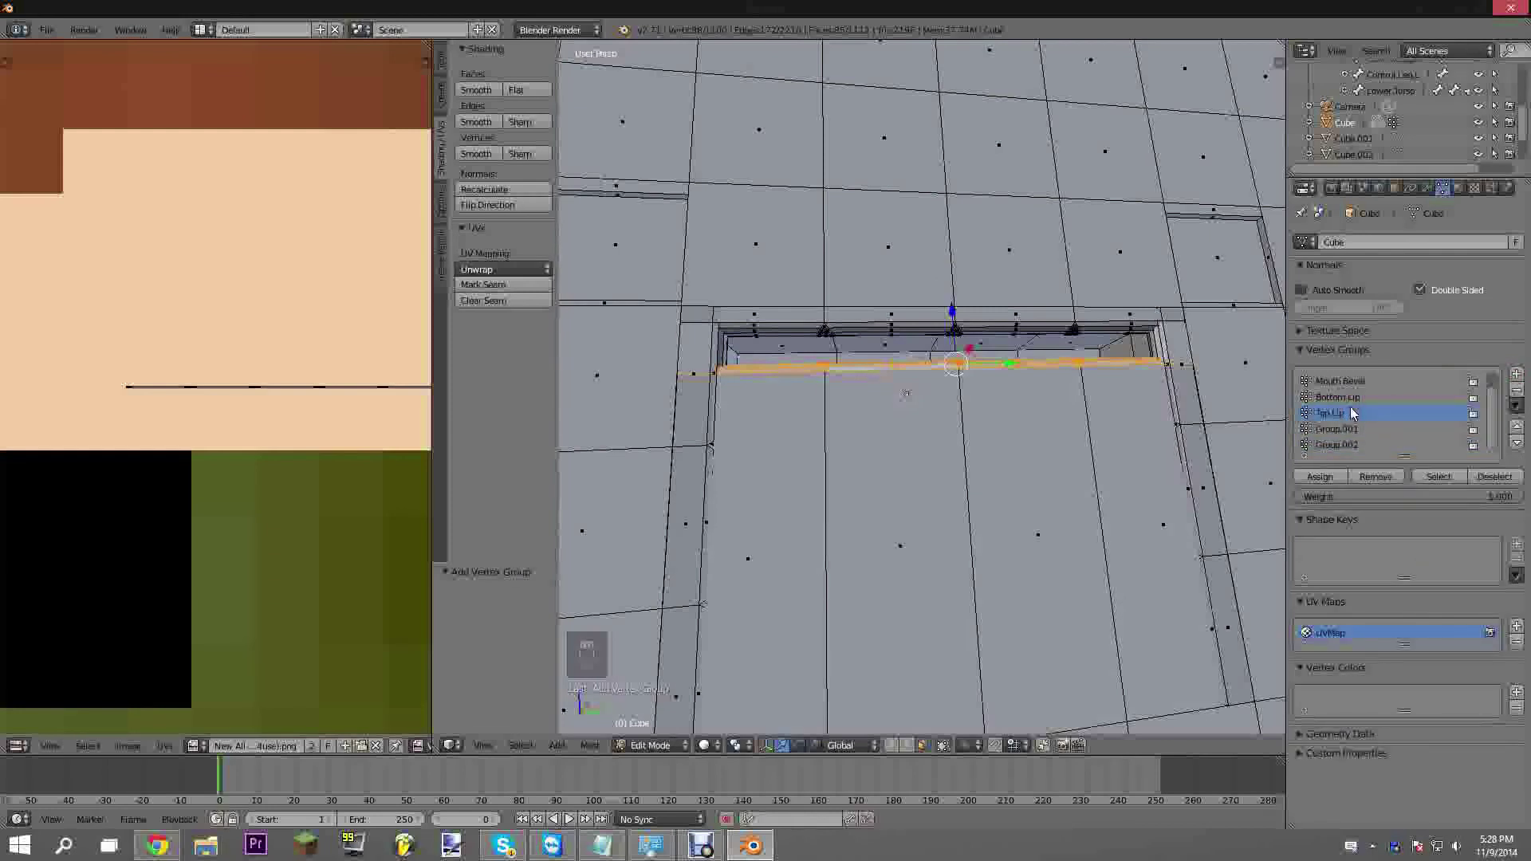
{"action": "left_click", "coordinate": [1334, 428]}
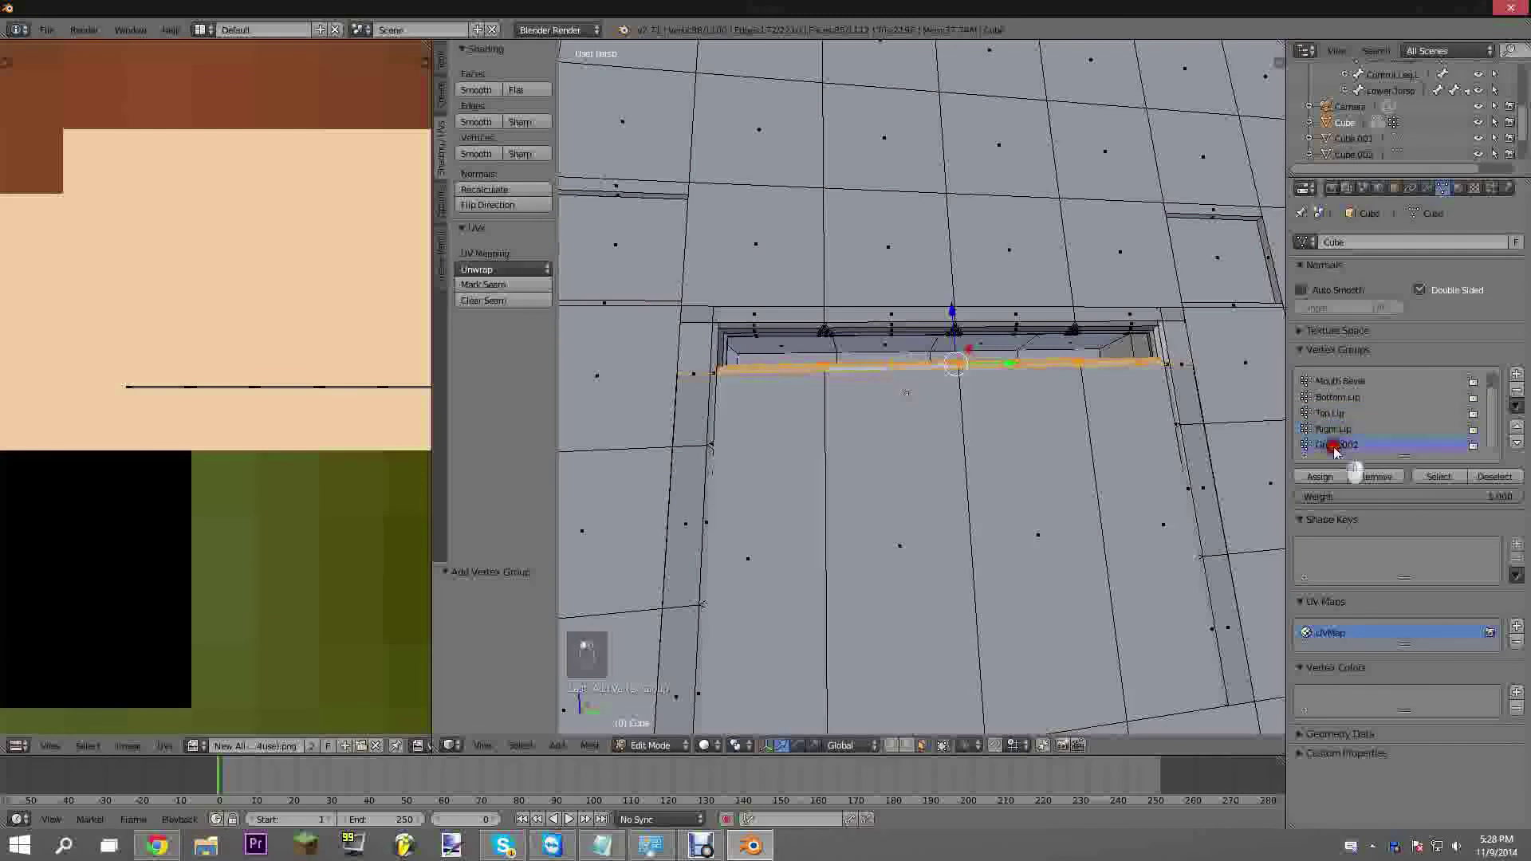
{"action": "key", "text": "BackSpace"}
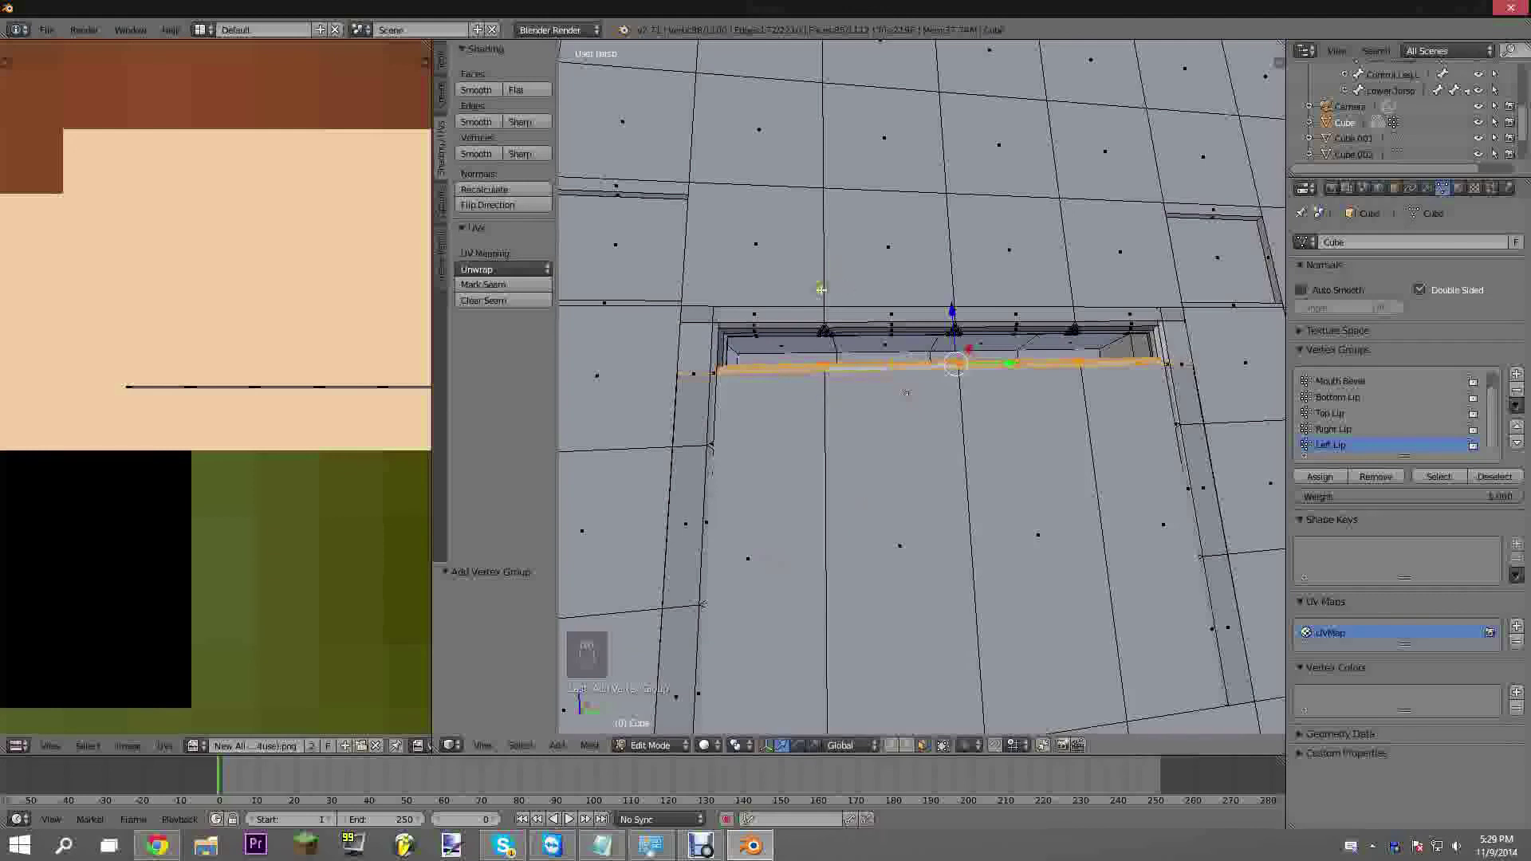
{"action": "left_click", "coordinate": [705, 848]}
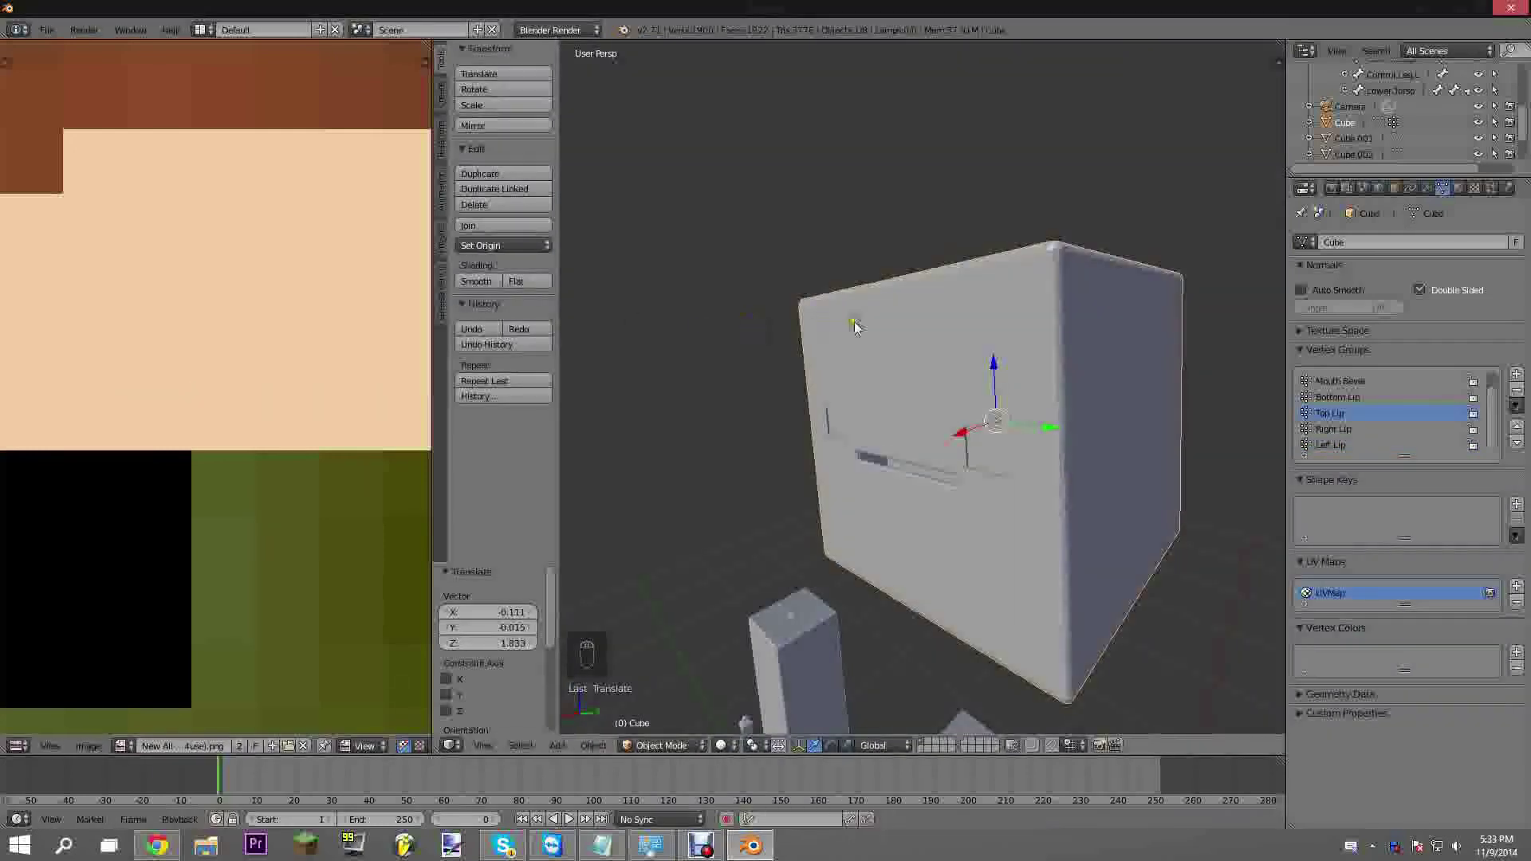
Examine the head's bevelled edges and mouth opening from several angles in Object Mode, together with the surrounding body parts
{"action": "mouse_move", "coordinate": [855, 325]}
{"action": "middle_mouse_down"}
{"action": "mouse_move", "coordinate": [923, 332]}
{"action": "mouse_move", "coordinate": [944, 243]}
{"action": "mouse_move", "coordinate": [867, 307]}
{"action": "middle_mouse_up"}
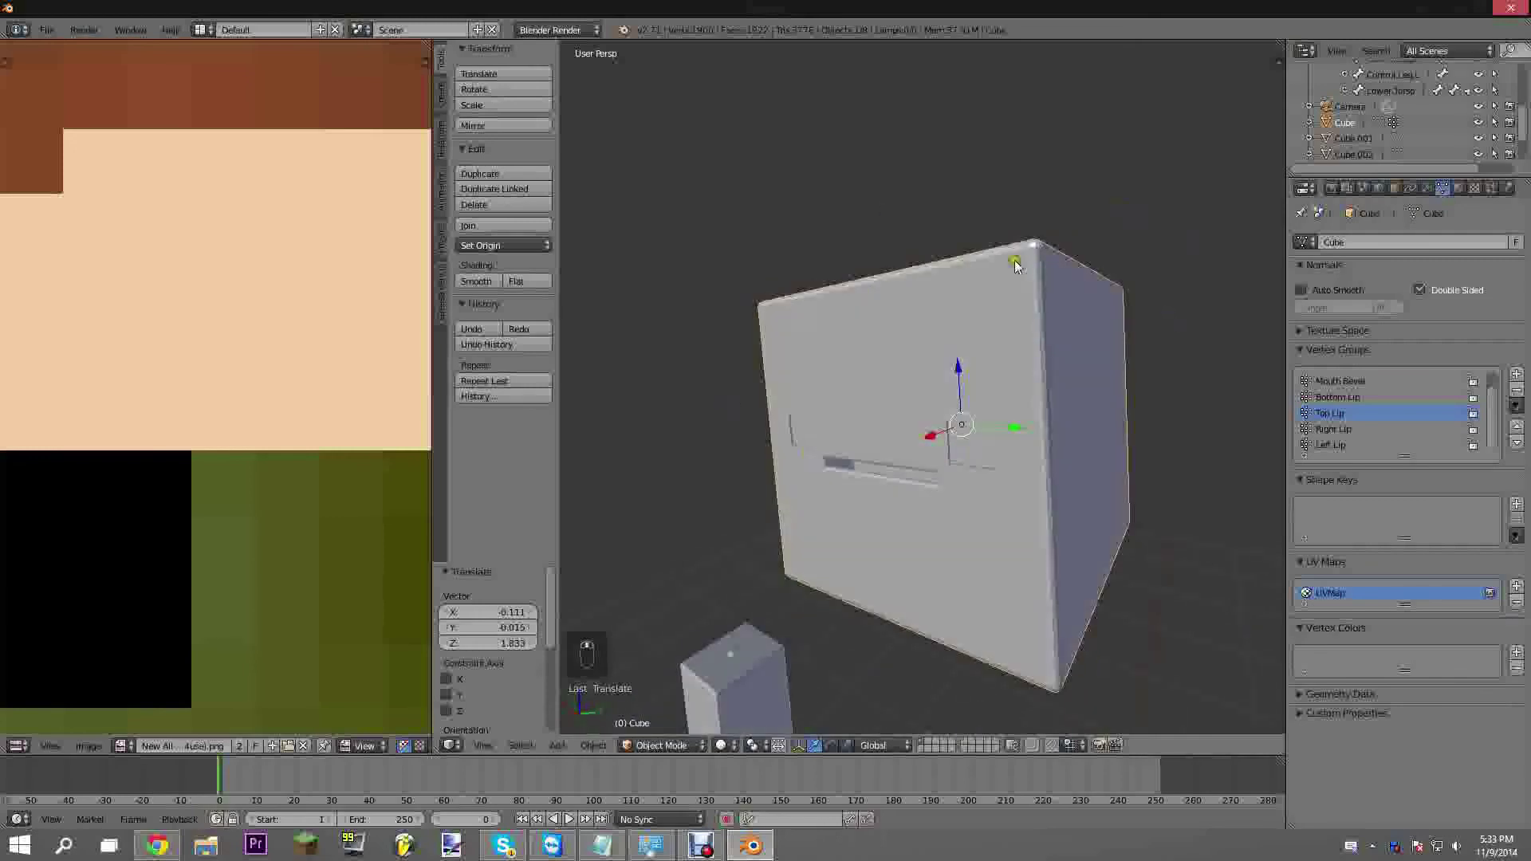
{"action": "scroll", "coordinate": [1016, 360], "scroll_direction": "down", "scroll_amount": 2}
{"action": "scroll", "coordinate": [1042, 388], "scroll_direction": "up", "scroll_amount": 3}
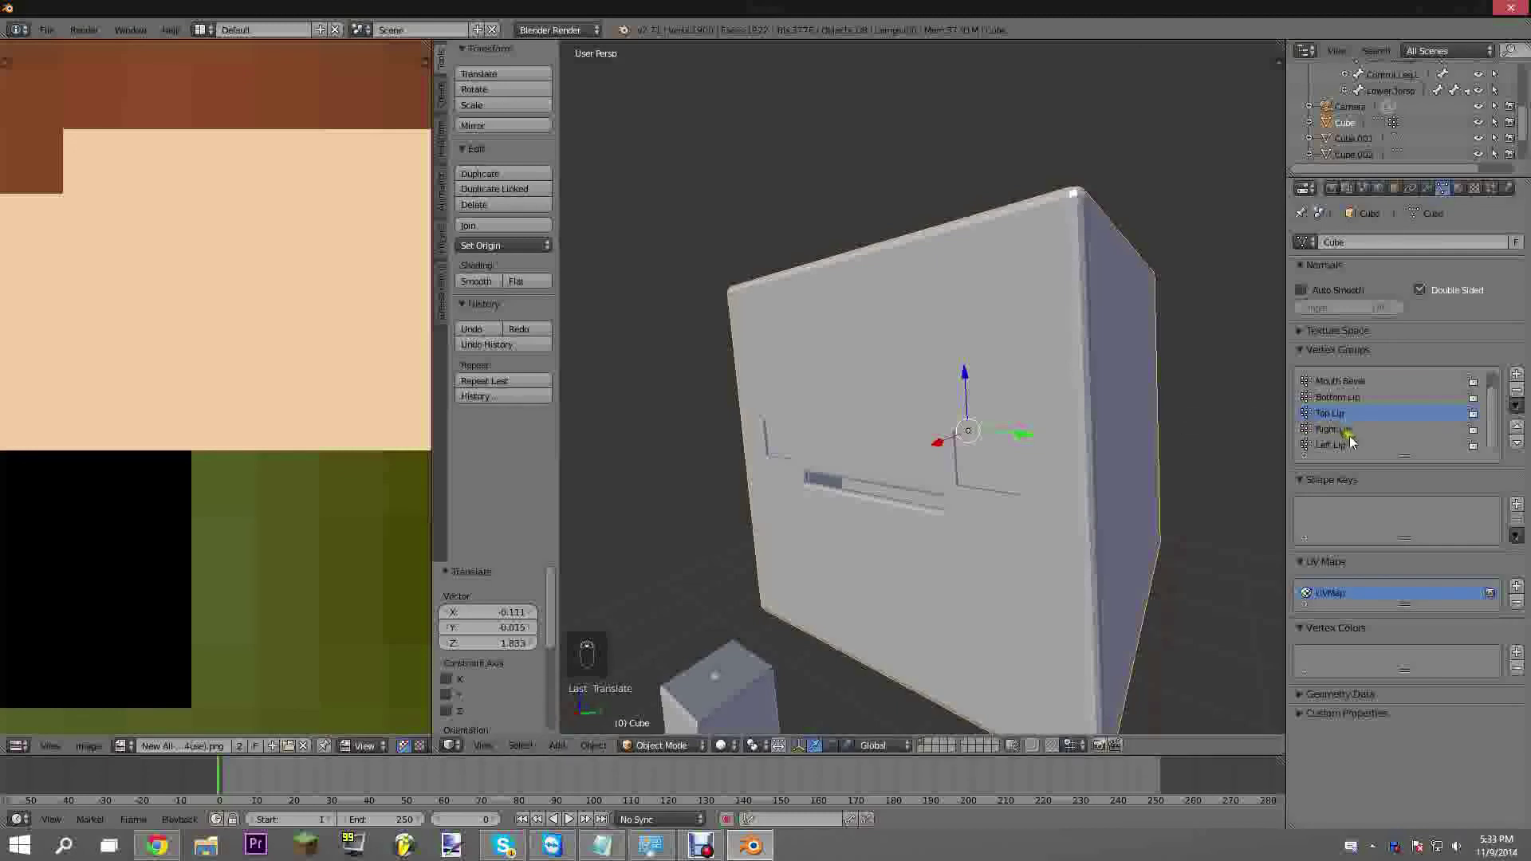
{"action": "middle_click_drag", "start_coordinate": [811, 384], "coordinate": [958, 375]}
{"action": "scroll", "coordinate": [987, 428], "scroll_direction": "down", "scroll_amount": 6}
{"action": "key", "text": "Tab"}
{"action": "key", "text": "Tab"}
{"action": "scroll", "coordinate": [958, 367], "scroll_direction": "up", "scroll_amount": 5}
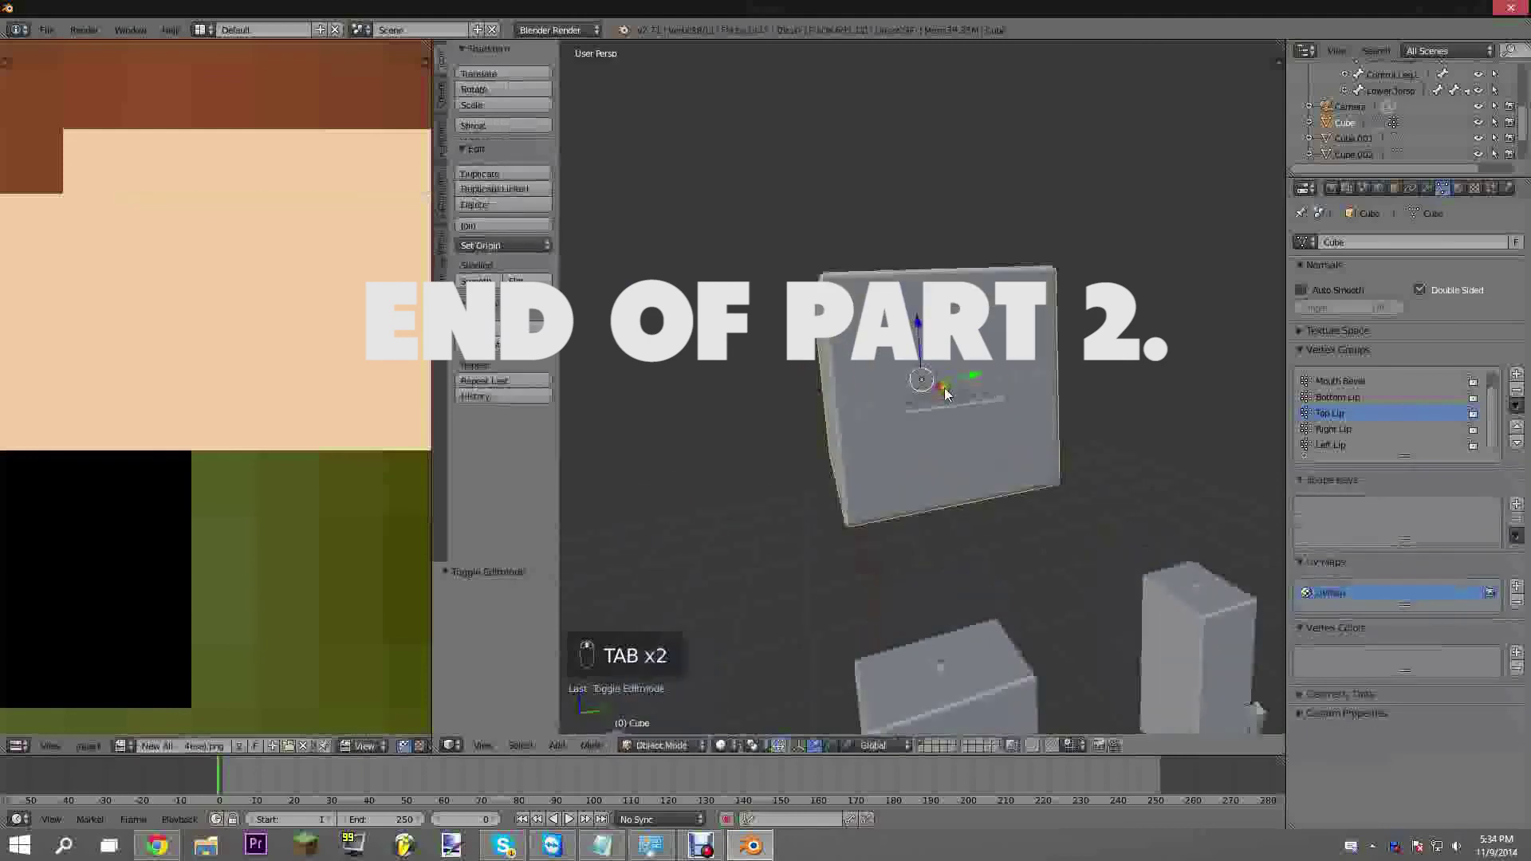
{"action": "scroll", "coordinate": [1023, 343], "scroll_direction": "down", "scroll_amount": 6}
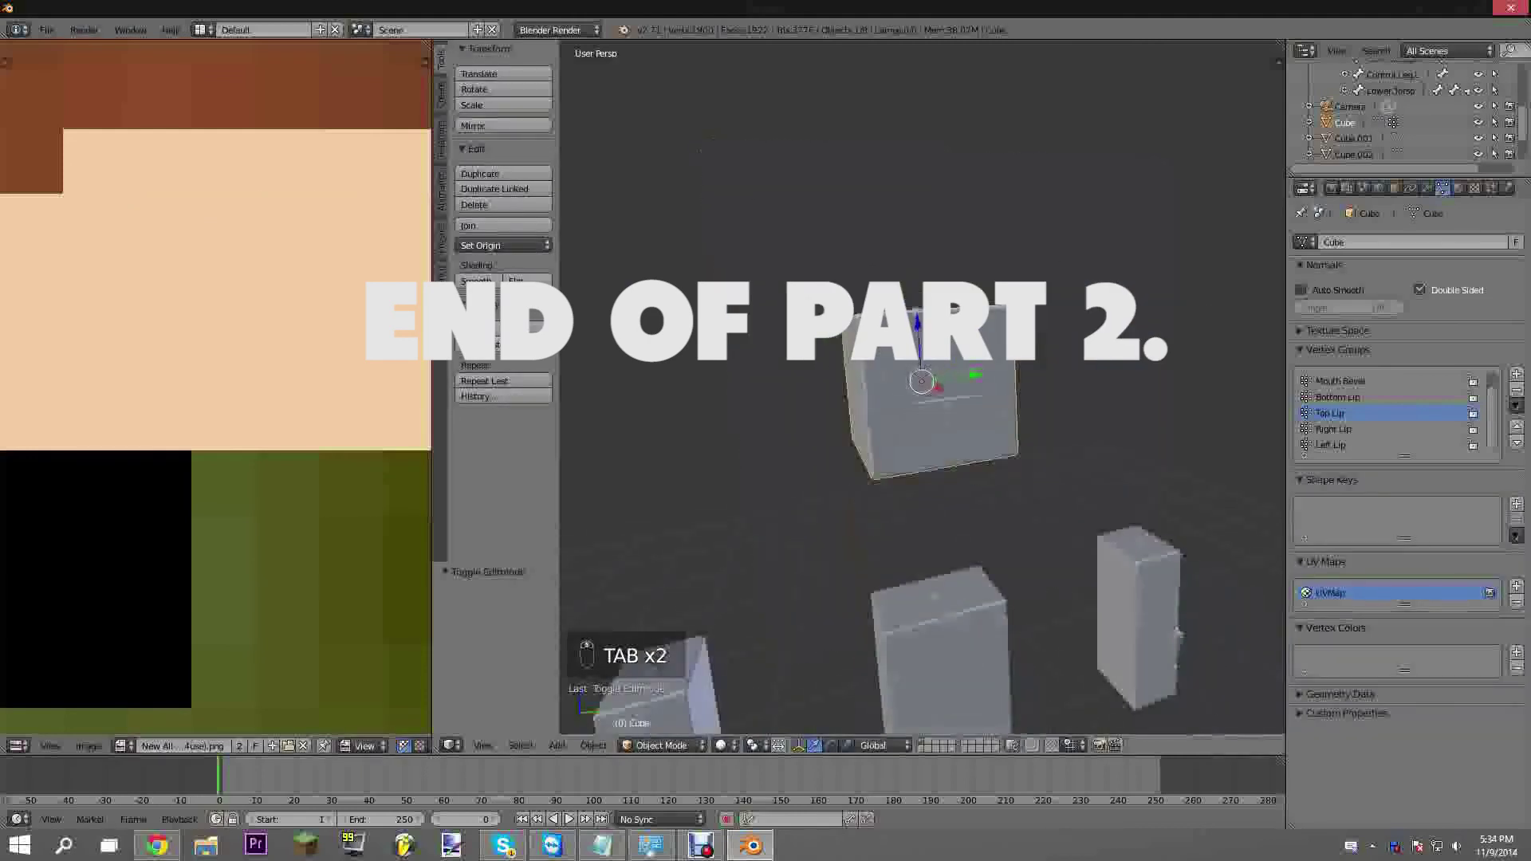
{"action": "middle_click_drag", "start_coordinate": [1023, 343], "coordinate": [1031, 261], "text": "shift"}
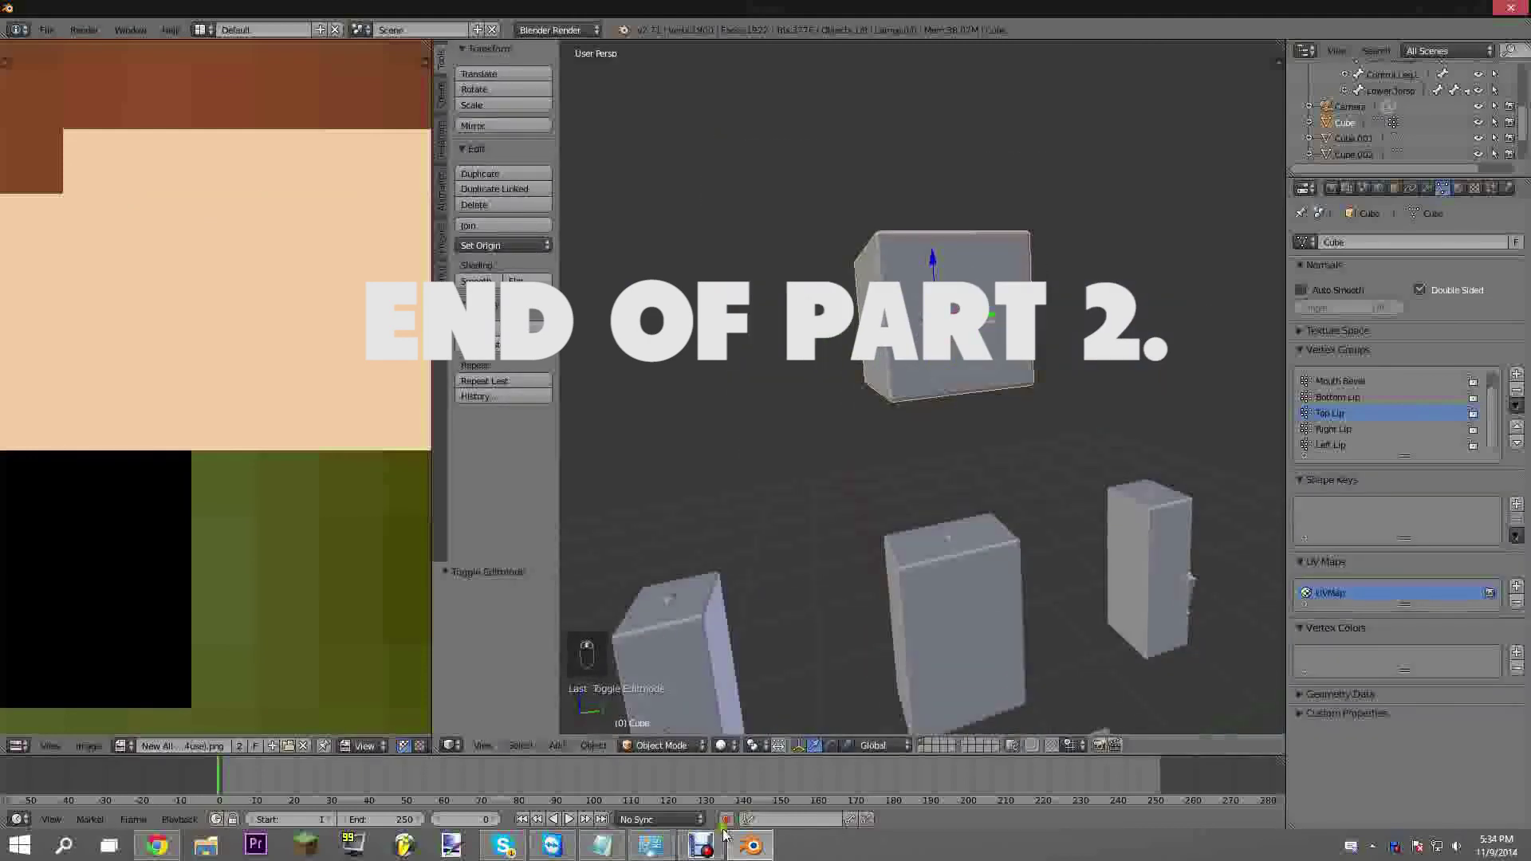
{"action": "middle_click_drag", "start_coordinate": [965, 426], "coordinate": [945, 532], "text": "shift"}
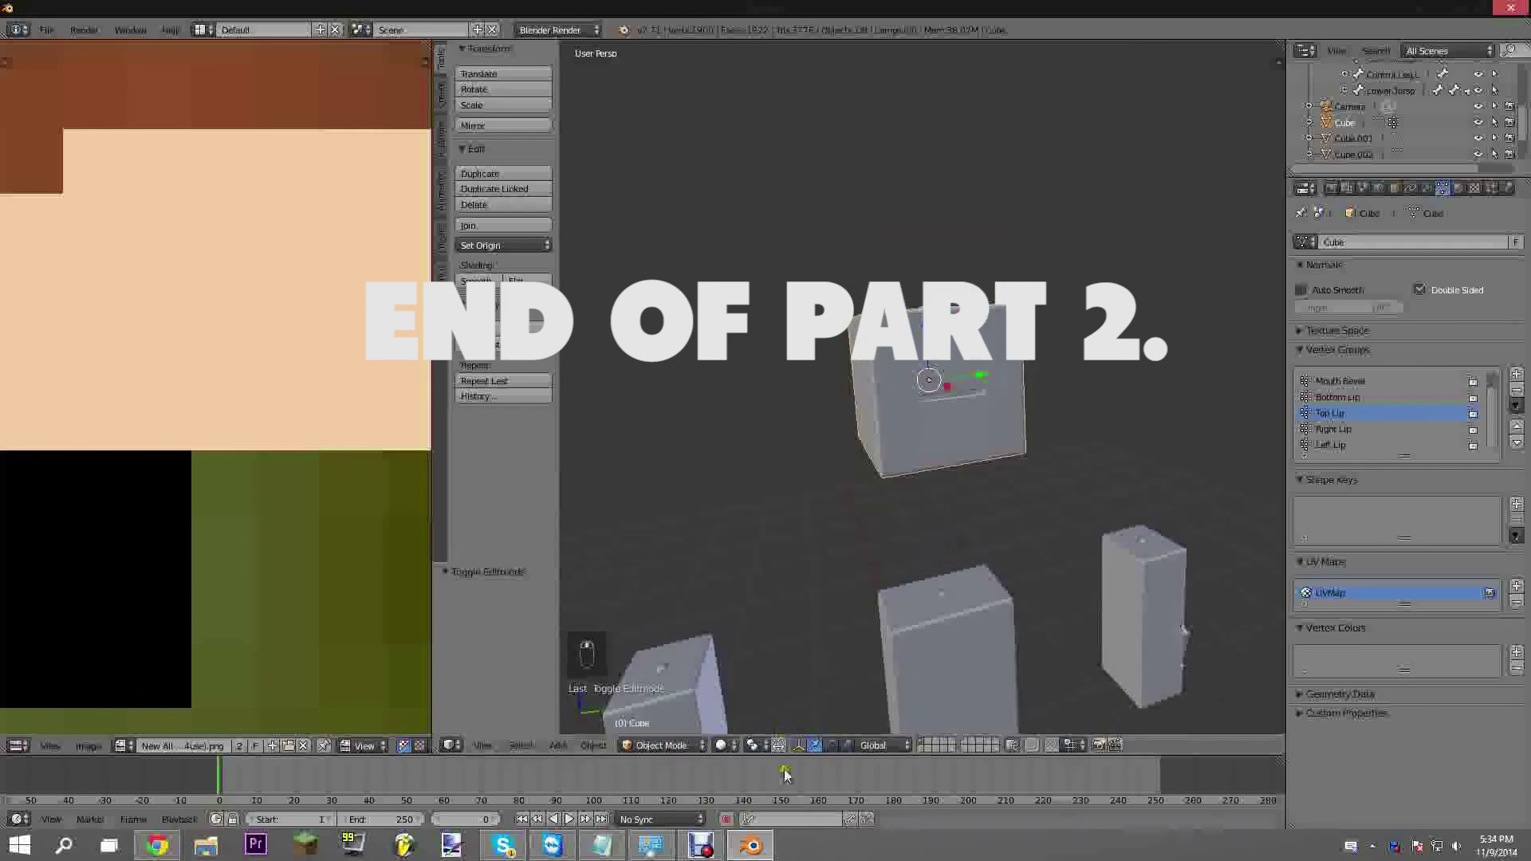